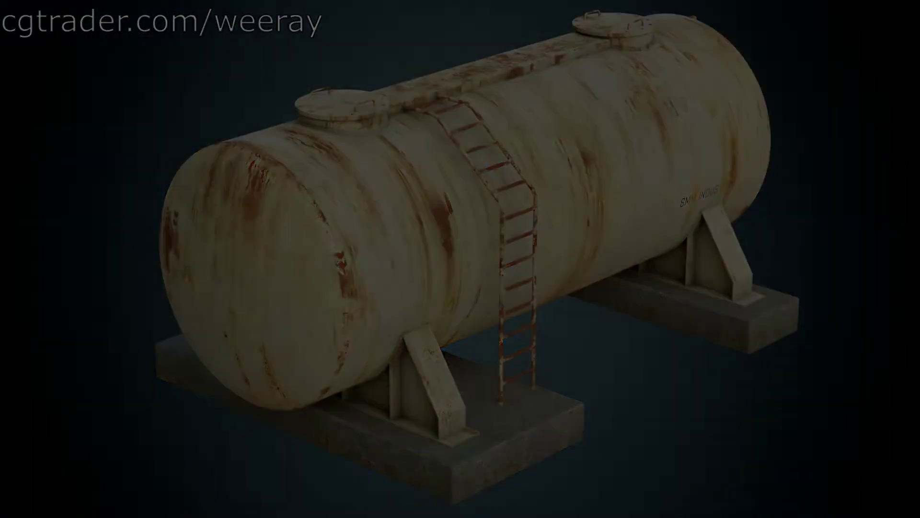
Step: Replace the default cube with a 72-vertex cylinder
{"action": "key", "text": "Delete"}
{"action": "key", "text": "q"}
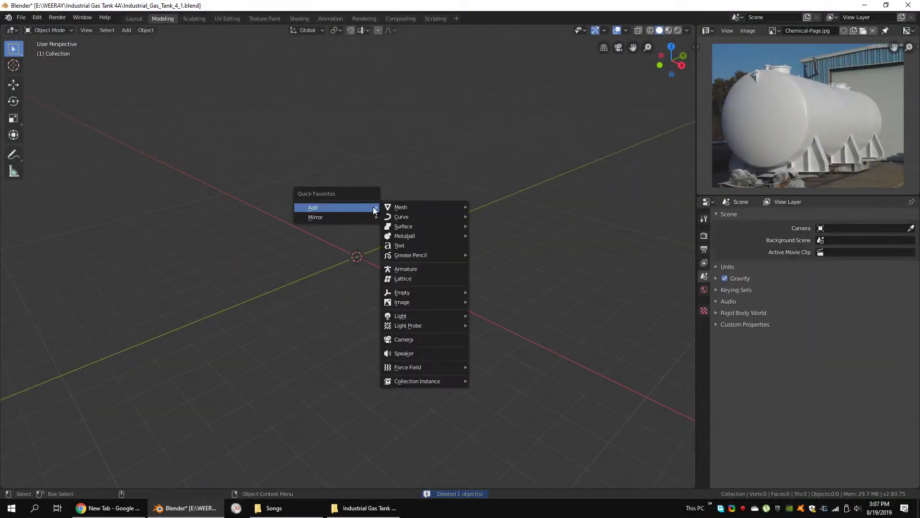
{"action": "left_click", "coordinate": [493, 254]}
{"action": "middle_click_drag", "start_coordinate": [438, 228], "coordinate": [456, 332]}
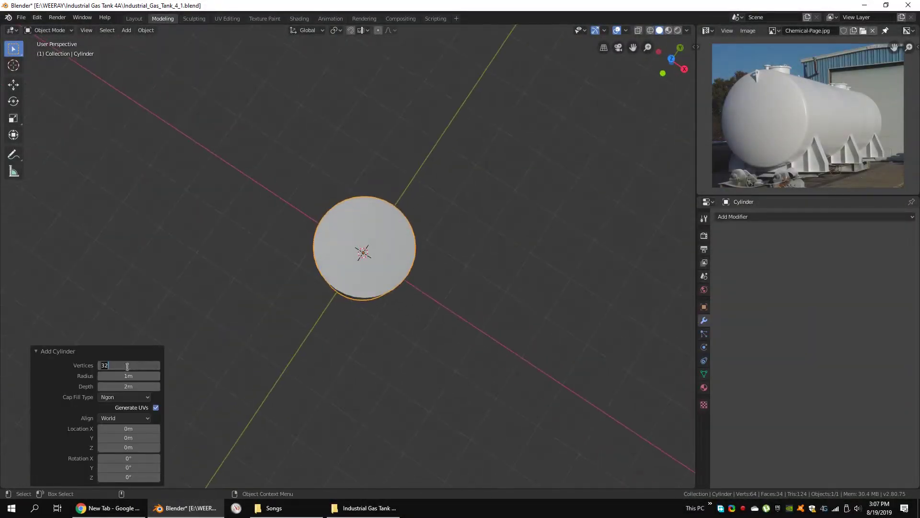
{"action": "scroll", "coordinate": [506, 209], "scroll_direction": "up", "scroll_amount": 3}
{"action": "middle_click_drag", "start_coordinate": [507, 211], "coordinate": [141, 363]}
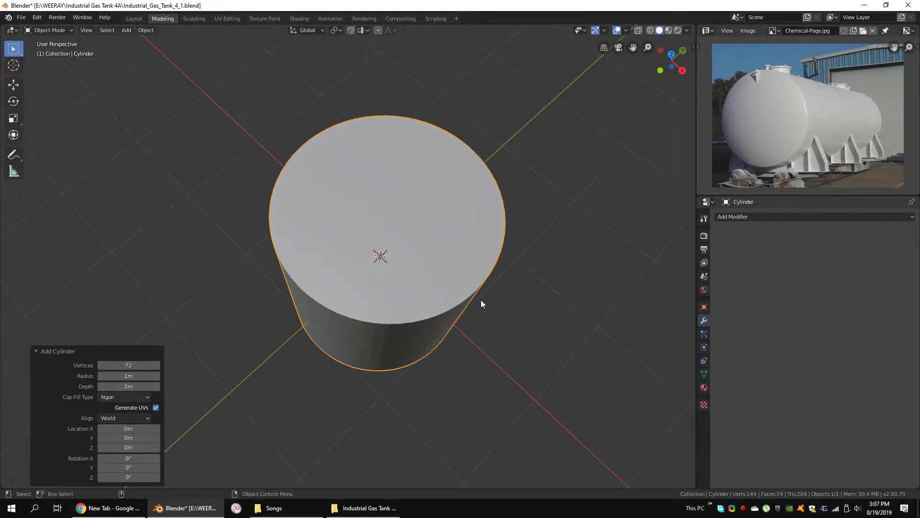
{"action": "scroll", "coordinate": [481, 300], "scroll_direction": "down", "scroll_amount": 3}
{"action": "middle_click_drag", "start_coordinate": [478, 327], "coordinate": [442, 269]}
Step: Rotate the cylinder mesh 90° on X so it lies on its side
{"action": "key", "text": "Tab"}
{"action": "key", "text": "r"}
{"action": "key", "text": "x"}
{"action": "key", "text": "9"}
{"action": "key", "text": "0"}
{"action": "key", "text": "Return"}
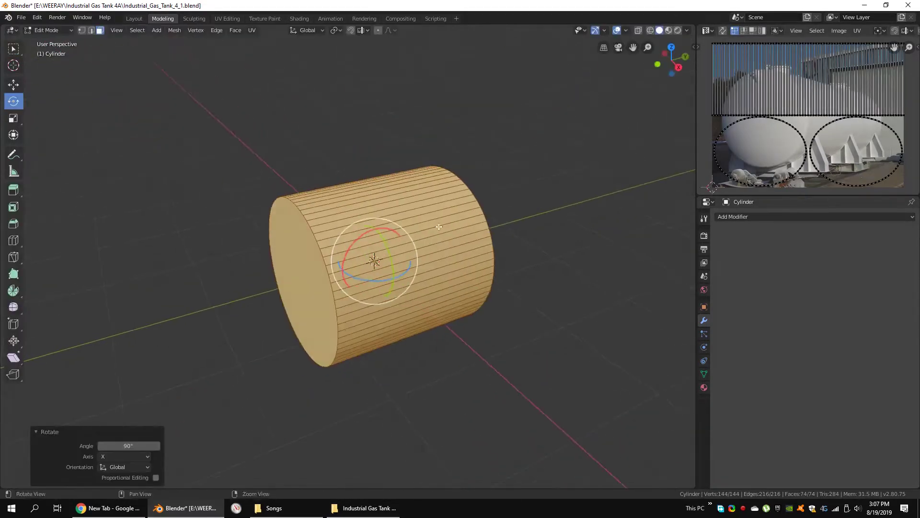
Step: Delete one end cap face of the cylinder
{"action": "left_click_drag", "start_coordinate": [696, 117], "coordinate": [662, 117]}
{"action": "scroll", "coordinate": [809, 121], "scroll_direction": "down", "scroll_amount": 5}
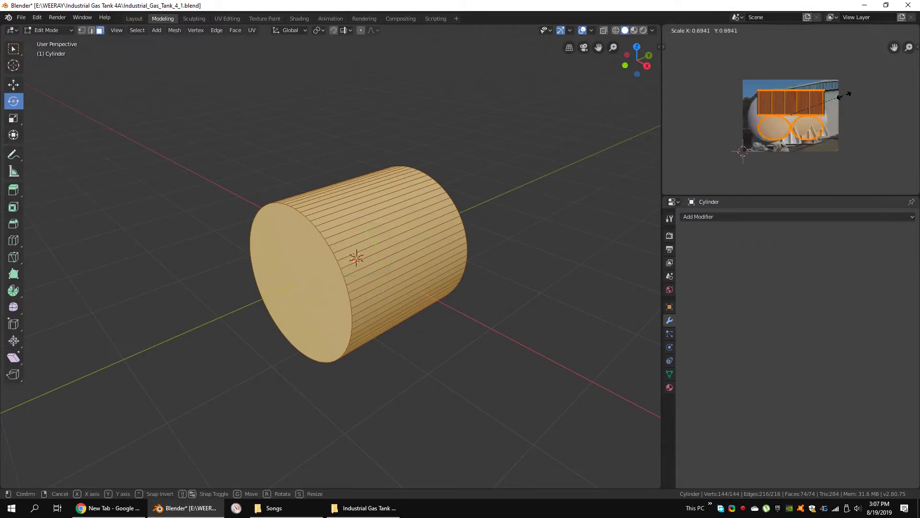
{"action": "right_click", "coordinate": [844, 95]}
{"action": "scroll", "coordinate": [844, 128], "scroll_direction": "up", "scroll_amount": 3}
{"action": "key", "text": "alt+a"}
{"action": "key", "text": "g"}
{"action": "left_click", "coordinate": [306, 259]}
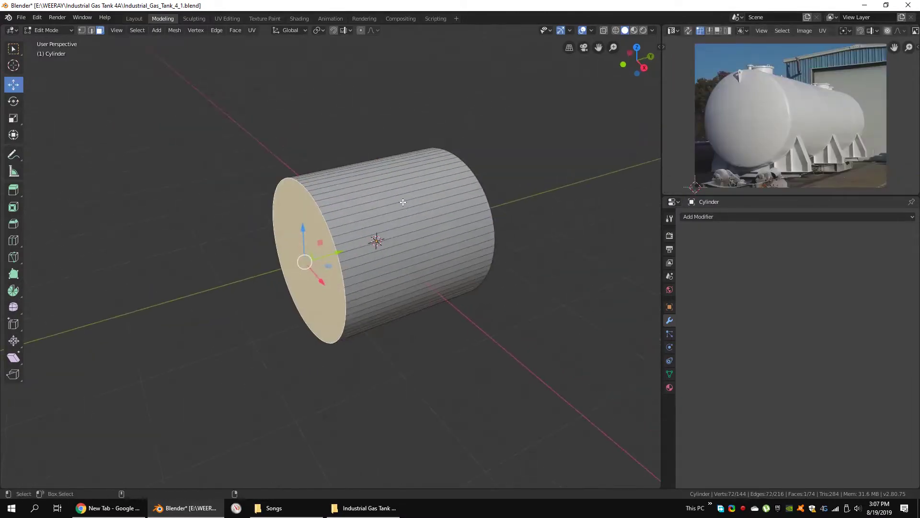
{"action": "key", "text": "x"}
{"action": "left_click", "coordinate": [405, 222]}
{"action": "middle_click_drag", "start_coordinate": [405, 222], "coordinate": [528, 206]}
Step: Add a Mirror modifier mirroring on Y only, with Y bisect and clipping enabled
{"action": "left_click", "coordinate": [755, 216]}
{"action": "left_click", "coordinate": [714, 312]}
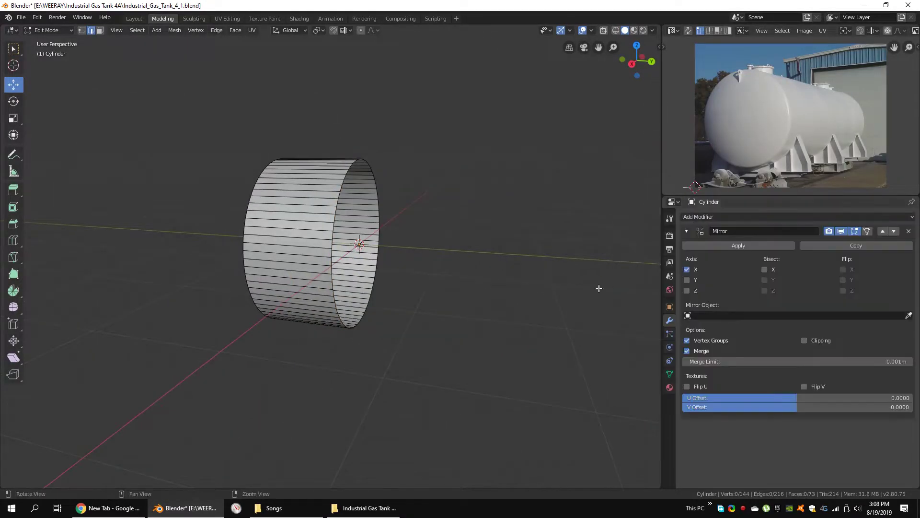
{"action": "middle_click_drag", "start_coordinate": [599, 288], "coordinate": [637, 283]}
{"action": "left_click", "coordinate": [687, 270]}
{"action": "left_click", "coordinate": [765, 280]}
{"action": "left_click", "coordinate": [804, 340]}
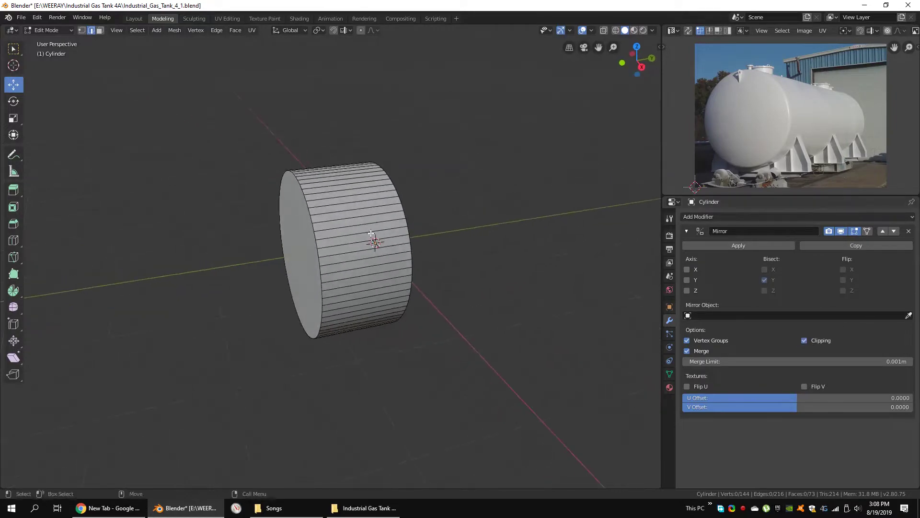
{"action": "left_click", "coordinate": [687, 280]}
Step: Lengthen the tank by moving its end face along Y, then extrude a new end ring
{"action": "left_click", "coordinate": [321, 221]}
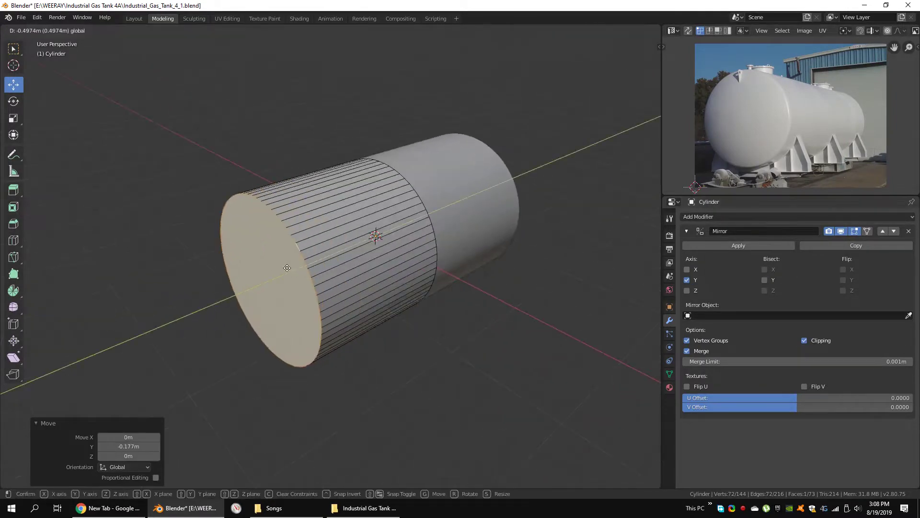
{"action": "mouse_move", "coordinate": [321, 221]}
{"action": "middle_mouse_down"}
{"action": "mouse_move", "coordinate": [347, 203]}
{"action": "mouse_move", "coordinate": [355, 221]}
{"action": "middle_mouse_up"}
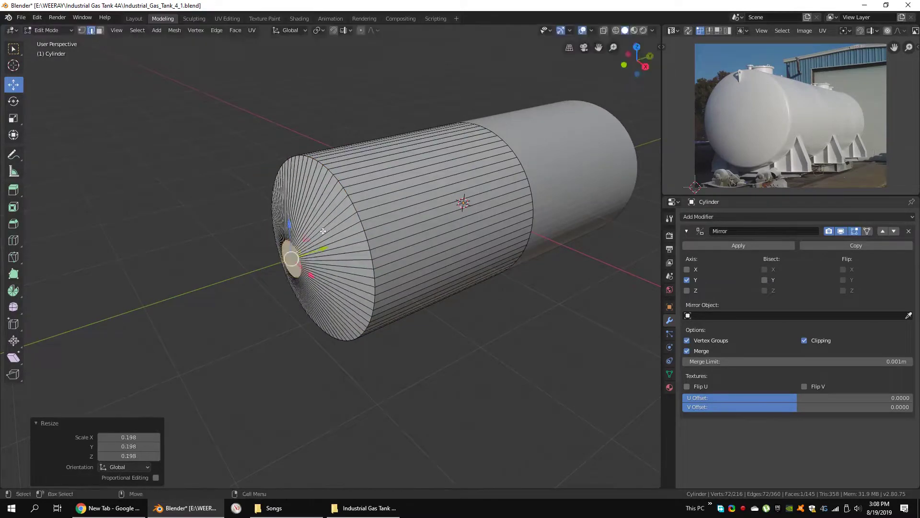
{"action": "scroll", "coordinate": [323, 230], "scroll_direction": "up", "scroll_amount": 1}
{"action": "key", "text": "e"}
{"action": "key", "text": "g"}
{"action": "key", "text": "g"}
{"action": "right_click", "coordinate": [345, 211]}
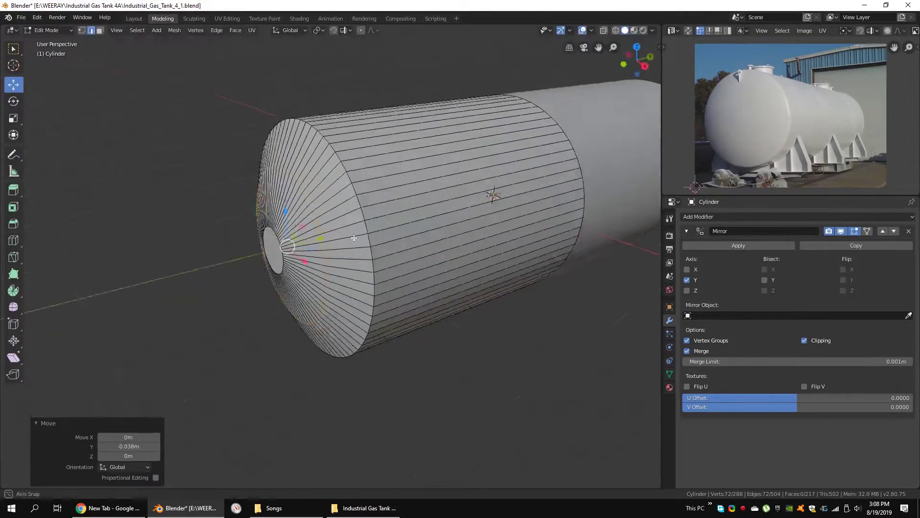
{"action": "key", "text": "KP_3"}
{"action": "left_click", "coordinate": [317, 205]}
{"action": "scroll", "coordinate": [335, 204], "scroll_direction": "down", "scroll_amount": 2}
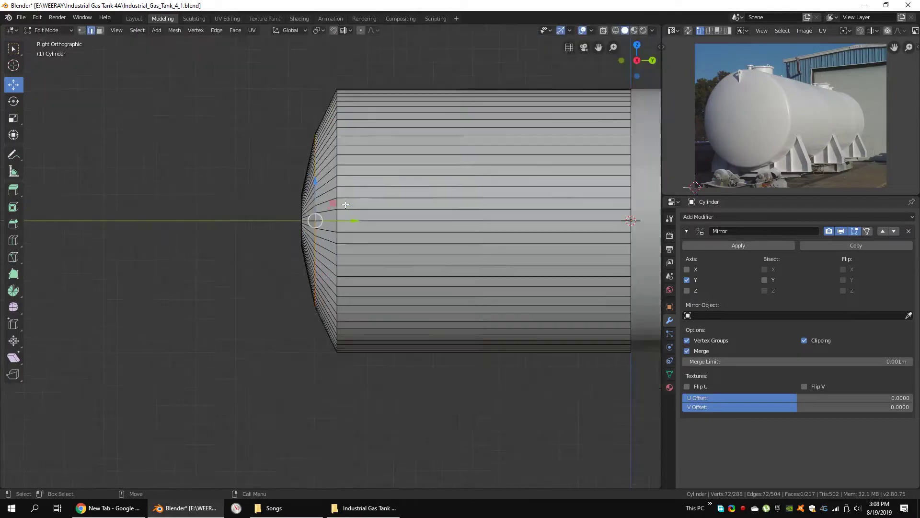
Step: Confirm the 5-segment bevel rounding the tank end and nudge the end face along Y
{"action": "left_click", "coordinate": [366, 166]}
{"action": "scroll", "coordinate": [335, 191], "scroll_direction": "up", "scroll_amount": 2}
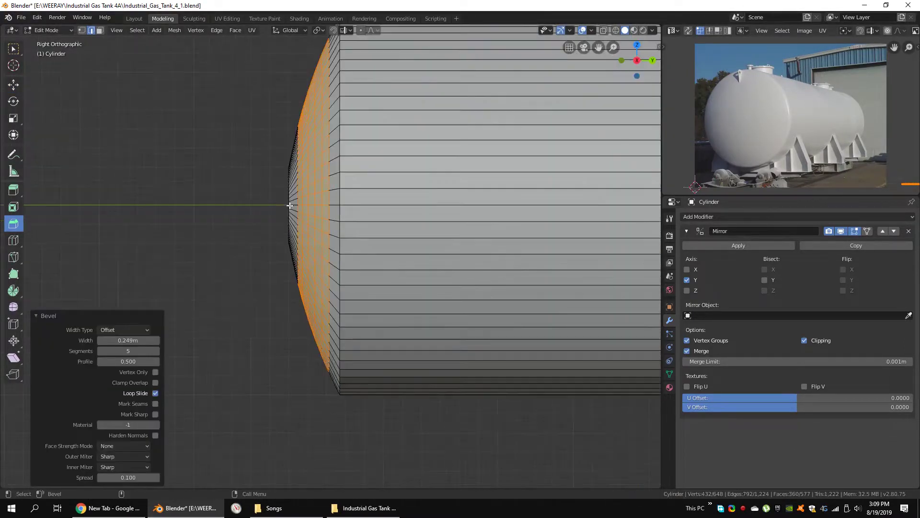
{"action": "left_click", "coordinate": [315, 214]}
{"action": "left_click", "coordinate": [335, 202]}
{"action": "scroll", "coordinate": [286, 229], "scroll_direction": "up", "scroll_amount": 2}
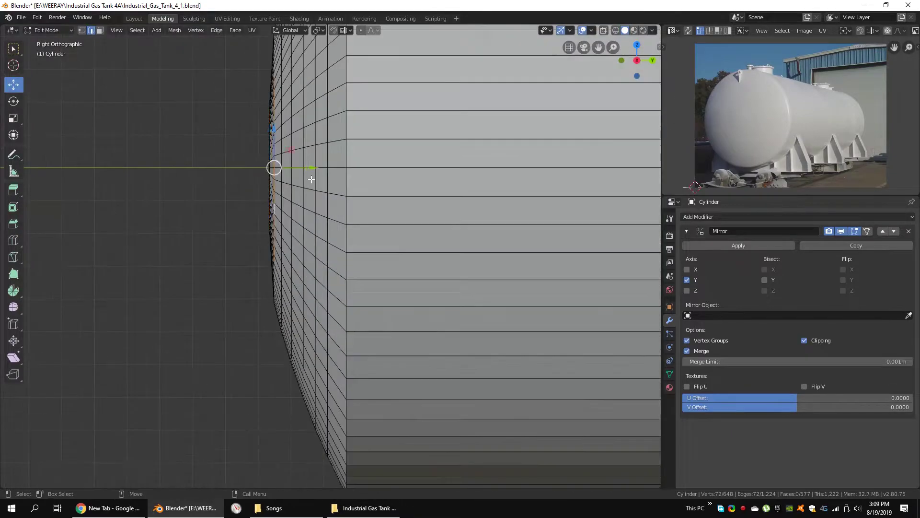
{"action": "middle_click_drag", "start_coordinate": [312, 179], "coordinate": [365, 187]}
{"action": "scroll", "coordinate": [375, 182], "scroll_direction": "up", "scroll_amount": 3}
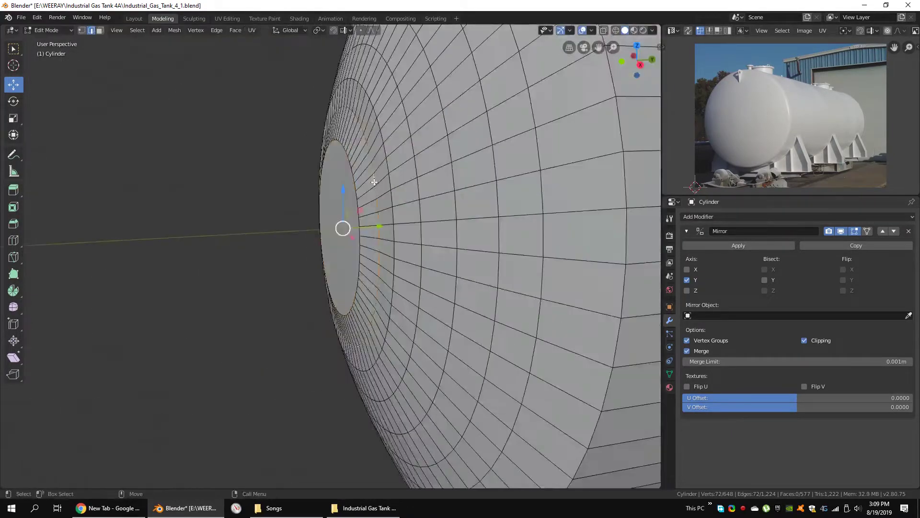
Step: Shrink the end ring in two scaling passes, finishing at 0.946
{"action": "key", "text": "s"}
{"action": "left_click", "coordinate": [375, 188]}
{"action": "mouse_move", "coordinate": [470, 227]}
{"action": "middle_mouse_down"}
{"action": "mouse_move", "coordinate": [479, 168]}
{"action": "mouse_move", "coordinate": [503, 144]}
{"action": "middle_mouse_up"}
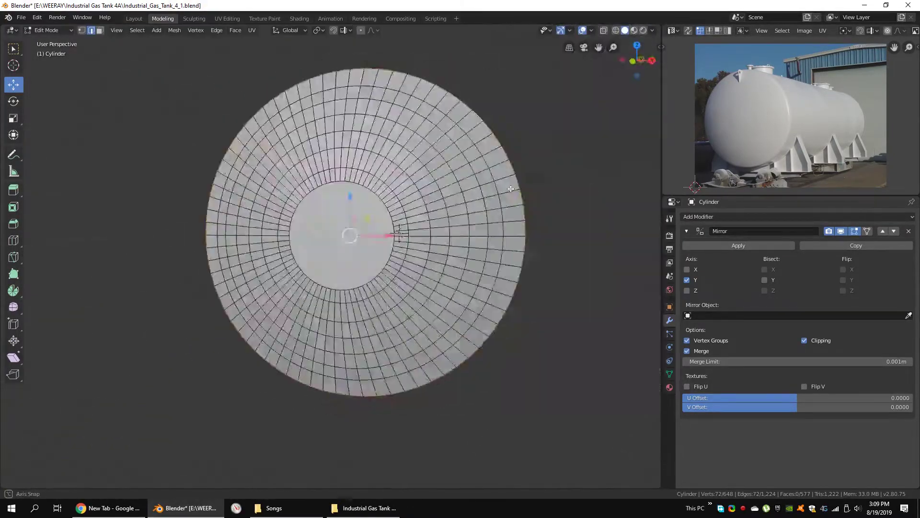
{"action": "scroll", "coordinate": [503, 143], "scroll_direction": "up", "scroll_amount": 3}
{"action": "key", "text": "s"}
{"action": "left_click", "coordinate": [514, 112]}
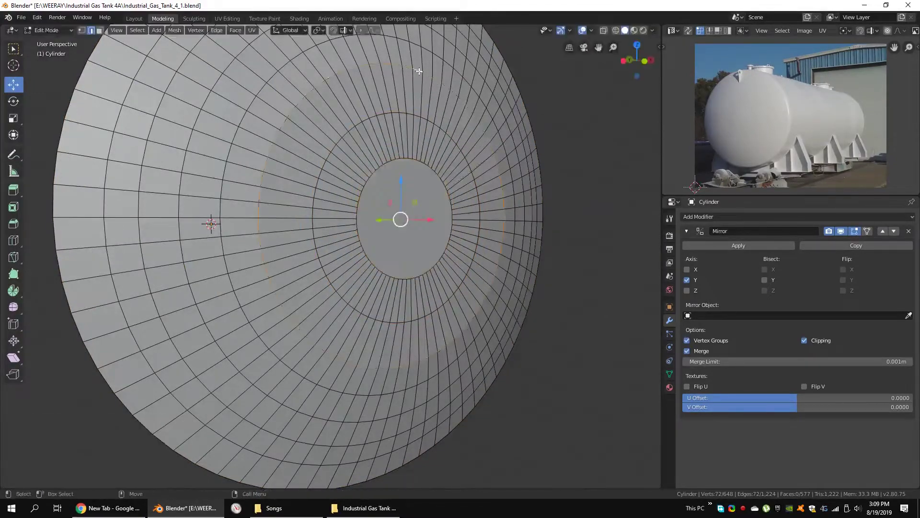
{"action": "scroll", "coordinate": [527, 139], "scroll_direction": "down", "scroll_amount": 5}
{"action": "mouse_move", "coordinate": [531, 140]}
{"action": "middle_mouse_down"}
{"action": "mouse_move", "coordinate": [482, 214]}
{"action": "mouse_move", "coordinate": [481, 237]}
{"action": "middle_mouse_up"}
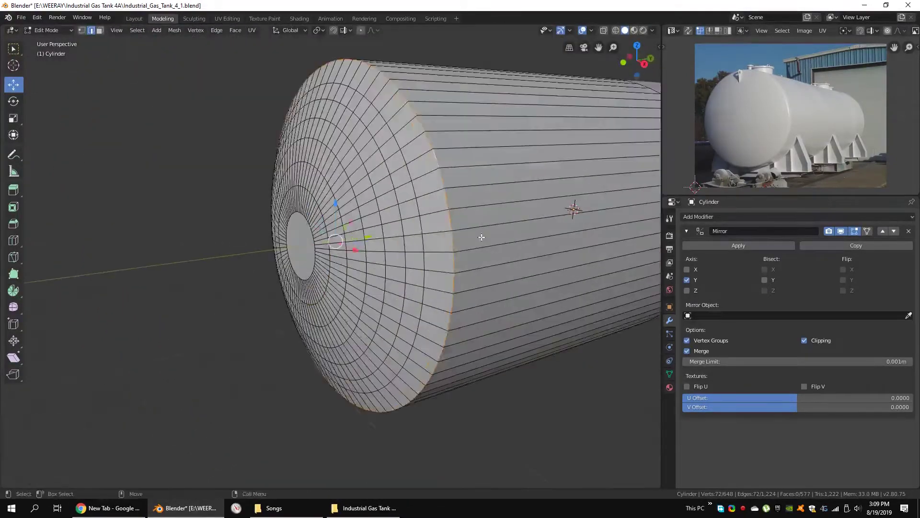
Step: Bevel the rim edge loop with a single segment for a narrow rim
{"action": "left_click", "coordinate": [507, 225]}
{"action": "key", "text": "ctrl+z"}
{"action": "key", "text": "ctrl+b"}
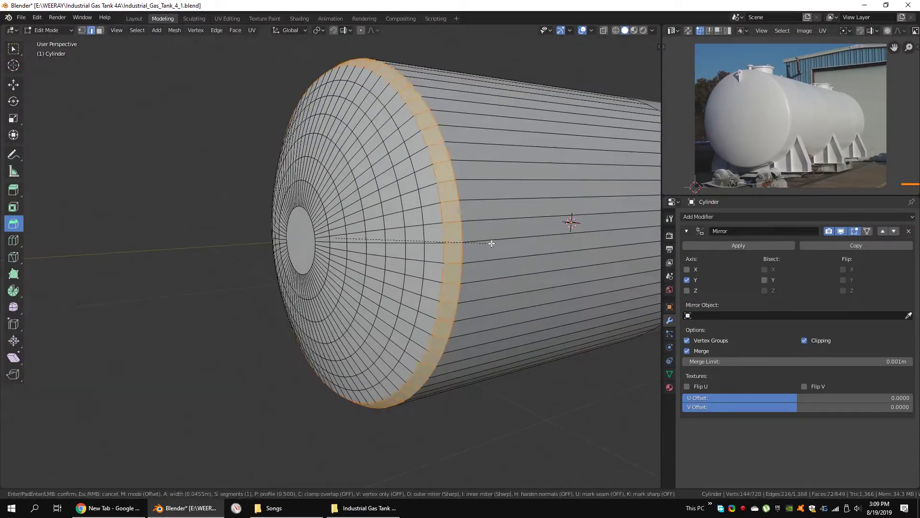
{"action": "left_click", "coordinate": [509, 242]}
{"action": "middle_click_drag", "start_coordinate": [509, 243], "coordinate": [366, 220]}
{"action": "scroll", "coordinate": [366, 220], "scroll_direction": "down", "scroll_amount": 5}
{"action": "key", "text": "Tab"}
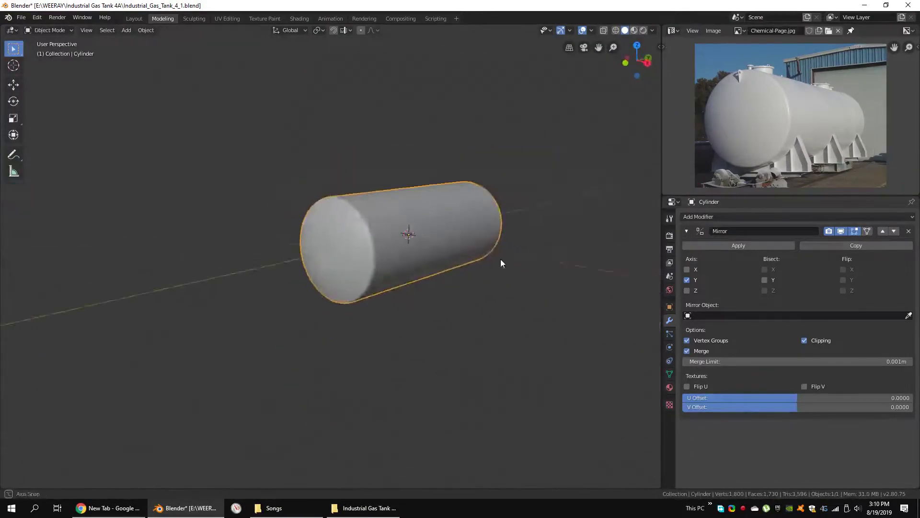
{"action": "middle_click_drag", "start_coordinate": [501, 259], "coordinate": [448, 232]}
Step: In see-through side view, box-select the domed end vertices and scale them
{"action": "key", "text": "Tab"}
{"action": "scroll", "coordinate": [365, 206], "scroll_direction": "up", "scroll_amount": 6}
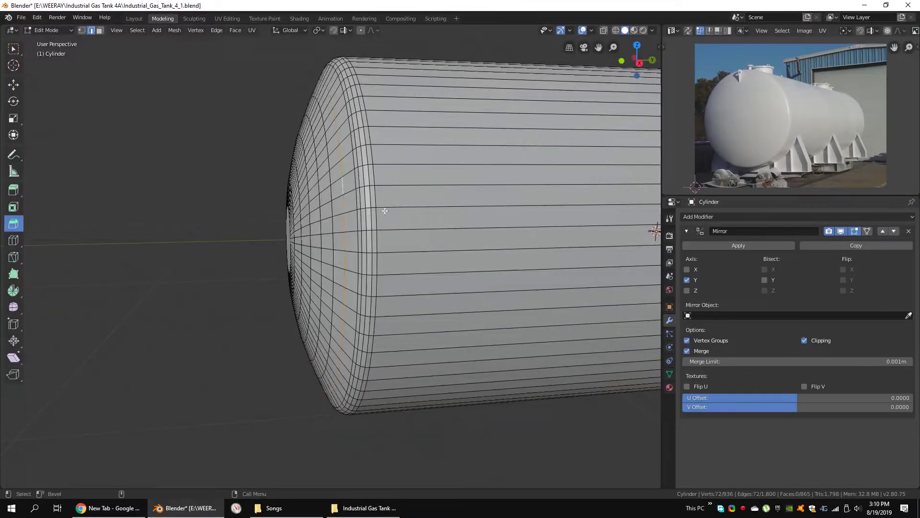
{"action": "key", "text": "KP_3"}
{"action": "key", "text": "alt+z"}
{"action": "left_click_drag", "start_coordinate": [163, 56], "coordinate": [318, 385]}
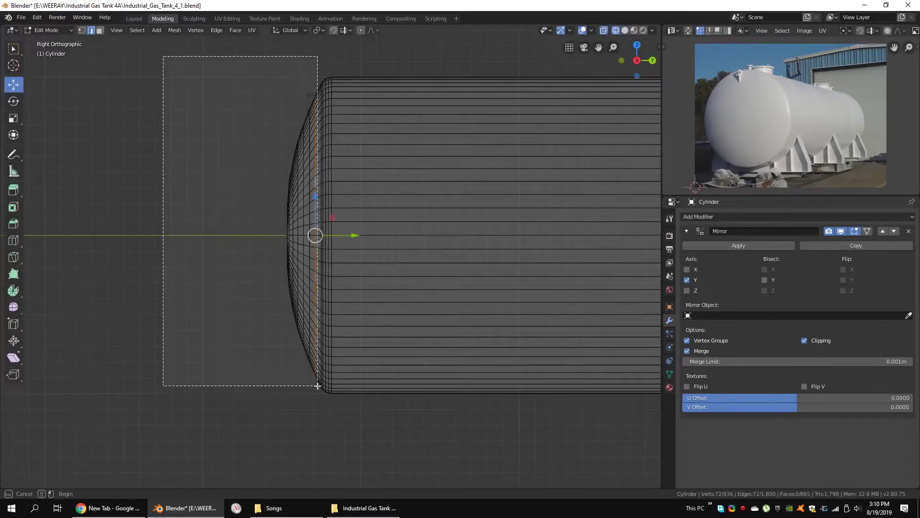
{"action": "scroll", "coordinate": [330, 213], "scroll_direction": "up", "scroll_amount": 2}
{"action": "key", "text": "s"}
{"action": "left_click", "coordinate": [422, 240]}
{"action": "scroll", "coordinate": [353, 174], "scroll_direction": "down", "scroll_amount": 5}
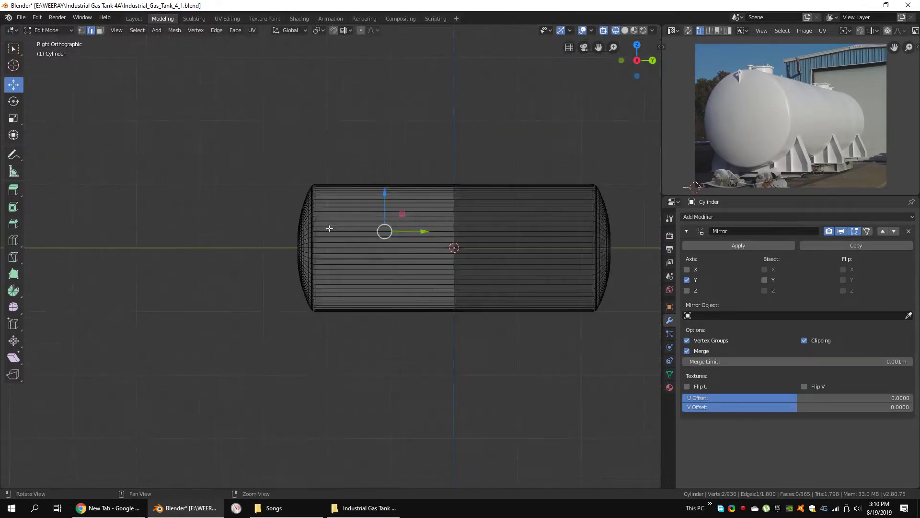
{"action": "key", "text": "Tab"}
{"action": "mouse_move", "coordinate": [329, 226]}
{"action": "middle_mouse_down"}
{"action": "mouse_move", "coordinate": [448, 255]}
{"action": "mouse_move", "coordinate": [403, 246]}
{"action": "middle_mouse_up"}
{"action": "key", "text": "alt+z"}
Step: Save the file and add a new cube
{"action": "scroll", "coordinate": [364, 235], "scroll_direction": "up", "scroll_amount": 3}
{"action": "key", "text": "ctrl+s"}
{"action": "key", "text": "q"}
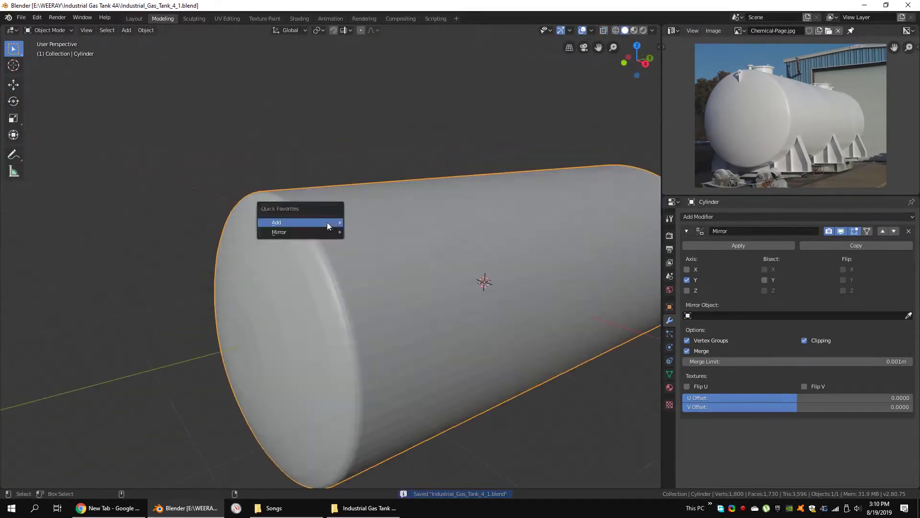
{"action": "left_click", "coordinate": [457, 231]}
Step: Move the cube 1.75 m along -Y and flatten it along X into a thin slab
{"action": "key", "text": "Tab"}
{"action": "key", "text": "g"}
{"action": "key", "text": "y"}
{"action": "key", "text": "Return"}
{"action": "key", "text": "s"}
{"action": "key", "text": "x"}
{"action": "middle_click_drag", "start_coordinate": [335, 240], "coordinate": [452, 304]}
{"action": "left_click", "coordinate": [343, 285]}
Step: In see-through view, move the slab's end edge along Y and switch to face selection
{"action": "key", "text": "alt+z"}
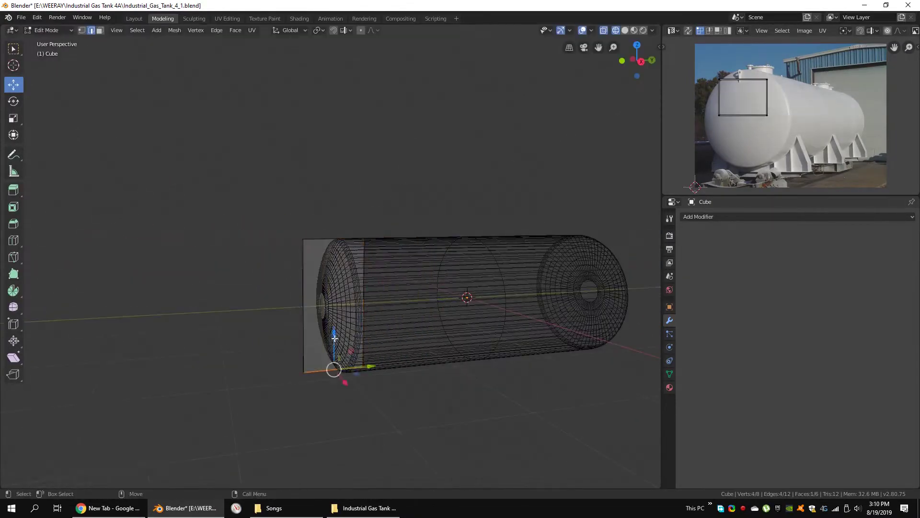
{"action": "scroll", "coordinate": [335, 338], "scroll_direction": "up", "scroll_amount": 3}
{"action": "key", "text": "g"}
{"action": "key", "text": "y"}
{"action": "left_click", "coordinate": [337, 255]}
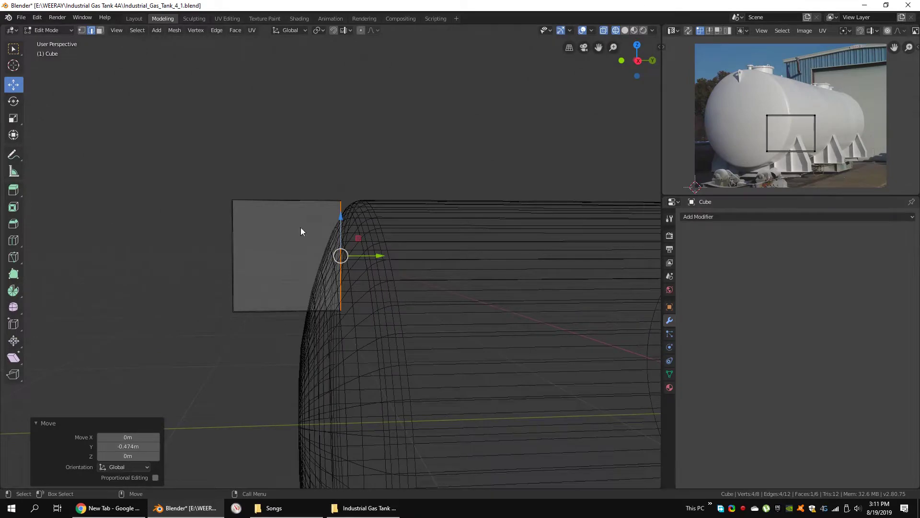
{"action": "key", "text": "3"}
{"action": "mouse_move", "coordinate": [288, 246]}
{"action": "middle_mouse_down"}
{"action": "mouse_move", "coordinate": [426, 259]}
{"action": "mouse_move", "coordinate": [387, 285]}
{"action": "mouse_move", "coordinate": [483, 267]}
{"action": "middle_mouse_up"}
Step: Delete the slab's selected face and add a new cylinder
{"action": "key", "text": "x"}
{"action": "key", "text": "Tab"}
{"action": "key", "text": "q"}
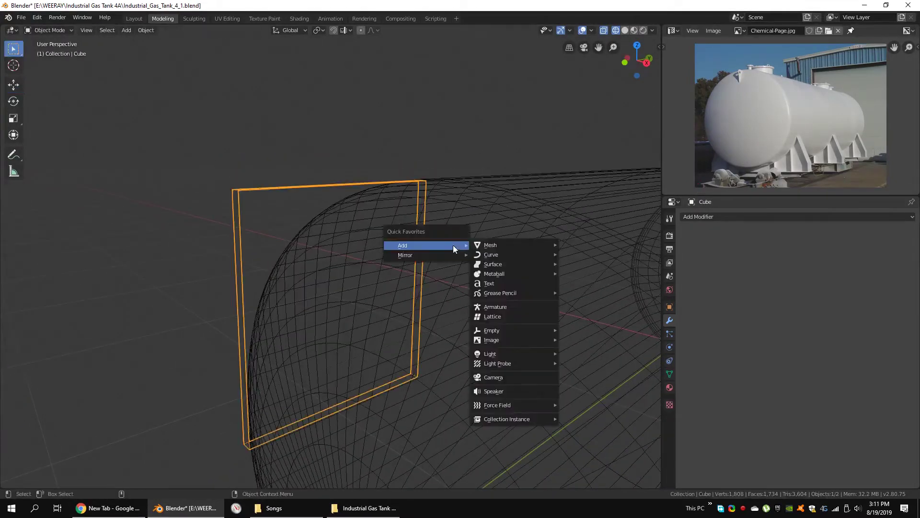
{"action": "left_click", "coordinate": [585, 292]}
{"action": "middle_click_drag", "start_coordinate": [585, 292], "coordinate": [523, 229]}
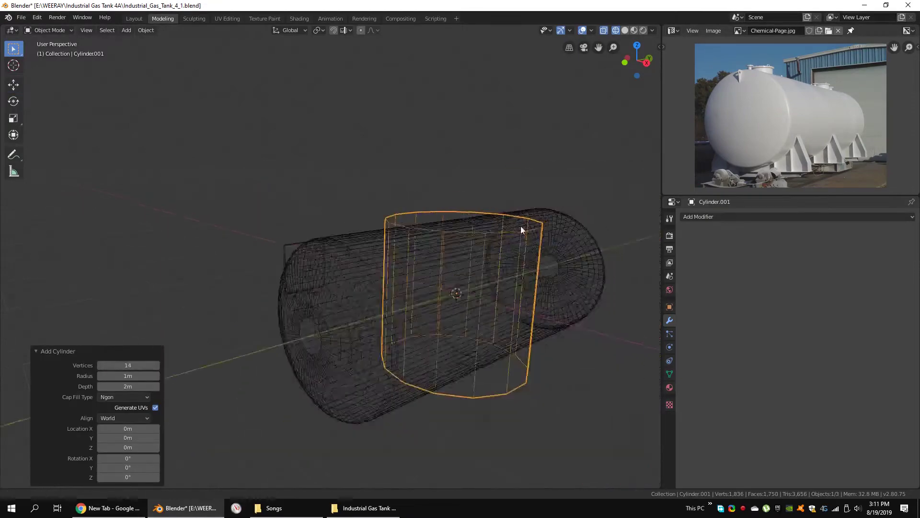
Step: Scale the new cylinder and move it to the tank's top end in side view
{"action": "key", "text": "Tab"}
{"action": "key", "text": "s"}
{"action": "left_click", "coordinate": [391, 271]}
{"action": "key", "text": "KP_3"}
{"action": "key", "text": "g"}
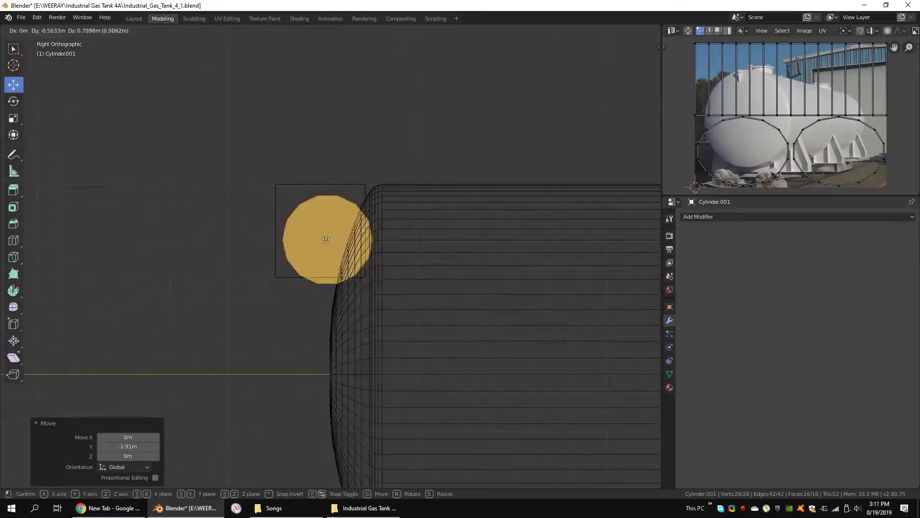
{"action": "left_click", "coordinate": [326, 238]}
{"action": "scroll", "coordinate": [326, 239], "scroll_direction": "up", "scroll_amount": 2}
{"action": "scroll", "coordinate": [389, 160], "scroll_direction": "down", "scroll_amount": 1}
Step: Shrink the circle to a small ring and join it into the plate object
{"action": "key", "text": "s"}
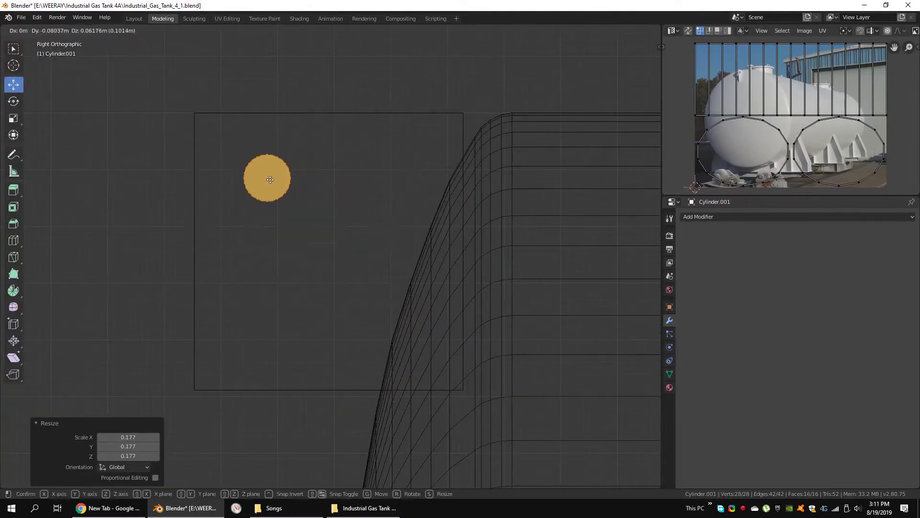
{"action": "scroll", "coordinate": [271, 179], "scroll_direction": "down", "scroll_amount": 3}
{"action": "scroll", "coordinate": [270, 179], "scroll_direction": "up", "scroll_amount": 3}
{"action": "left_click", "coordinate": [290, 168]}
{"action": "key", "text": "alt+a"}
{"action": "mouse_move", "coordinate": [290, 168]}
{"action": "middle_mouse_down"}
{"action": "mouse_move", "coordinate": [368, 191]}
{"action": "mouse_move", "coordinate": [273, 177]}
{"action": "mouse_move", "coordinate": [320, 200]}
{"action": "middle_mouse_up"}
{"action": "key", "text": "Tab"}
{"action": "left_click", "coordinate": [273, 178]}
{"action": "key", "text": "Tab"}
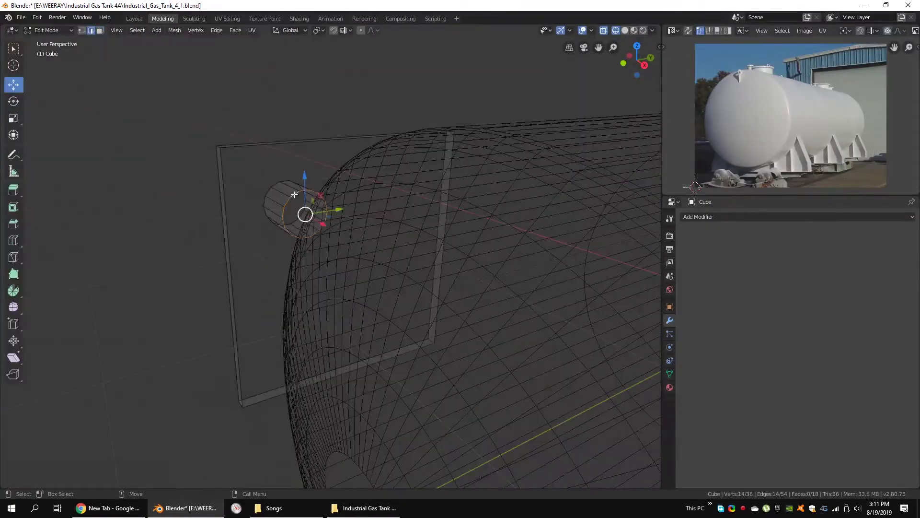
Step: Check the keymap preferences, reposition the circle, and turn on snapping
{"action": "left_click", "coordinate": [60, 144]}
{"action": "left_click", "coordinate": [125, 45]}
{"action": "left_click", "coordinate": [309, 34]}
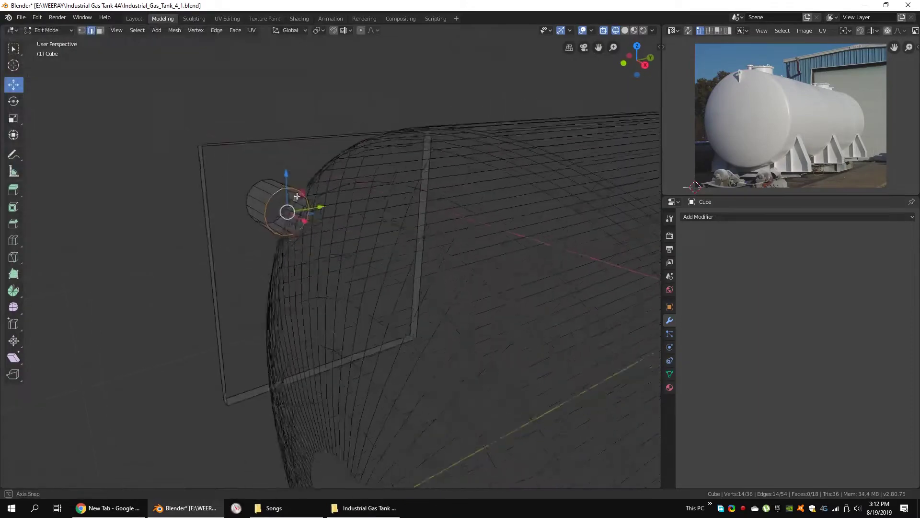
{"action": "key", "text": "g"}
{"action": "left_click", "coordinate": [230, 407]}
{"action": "left_click", "coordinate": [290, 30]}
{"action": "left_click", "coordinate": [311, 62]}
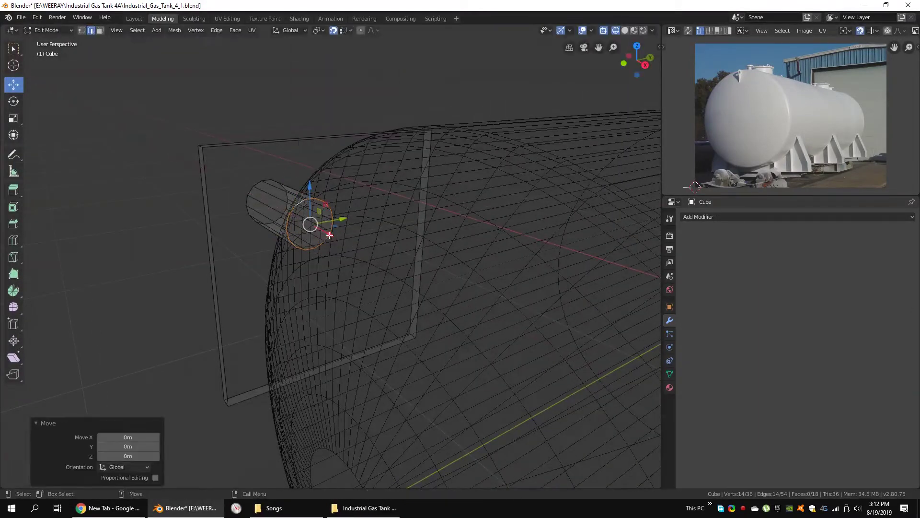
Step: Grow the ring selection, apply a mesh operation, and select a plate corner edge in Right view
{"action": "mouse_move", "coordinate": [288, 215]}
{"action": "middle_mouse_down"}
{"action": "mouse_move", "coordinate": [338, 228]}
{"action": "mouse_move", "coordinate": [318, 222]}
{"action": "middle_mouse_up"}
{"action": "key", "text": "ctrl+KP_Add"}
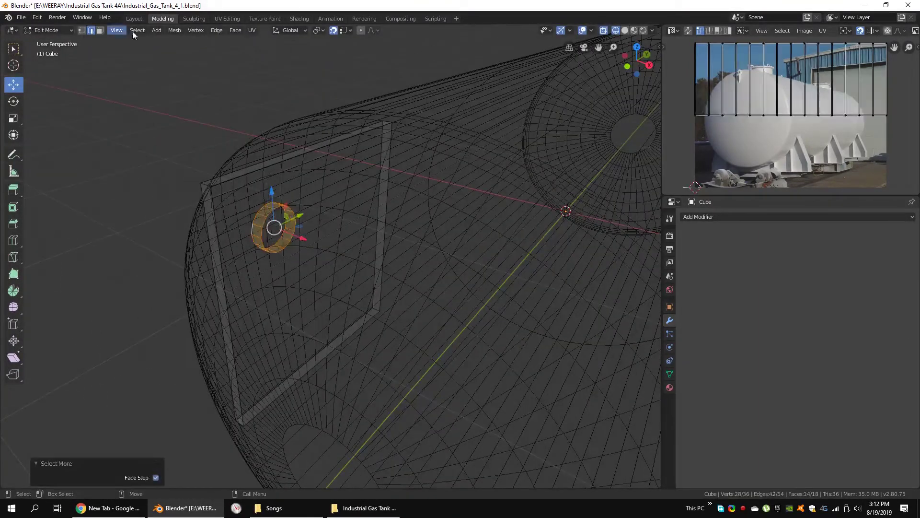
{"action": "left_click", "coordinate": [171, 30]}
{"action": "left_click", "coordinate": [214, 114]}
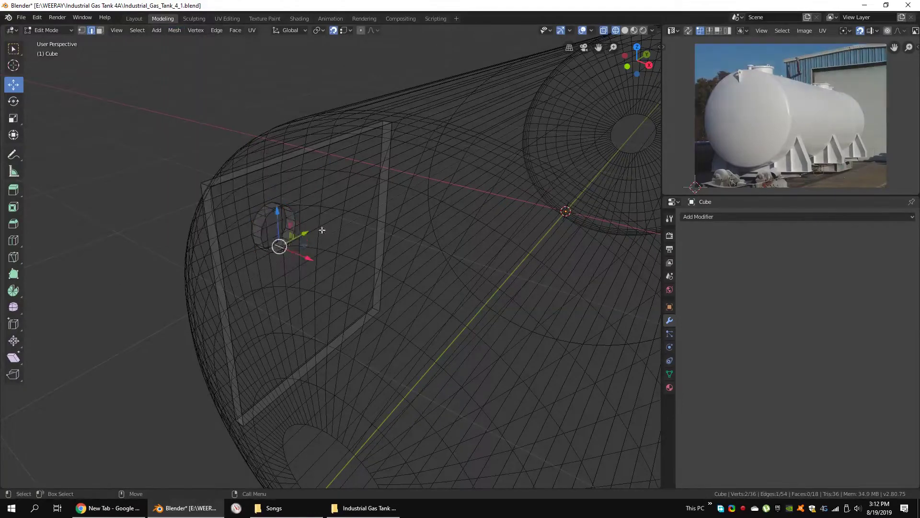
{"action": "mouse_move", "coordinate": [394, 157]}
{"action": "middle_mouse_down"}
{"action": "mouse_move", "coordinate": [324, 149]}
{"action": "mouse_move", "coordinate": [206, 173]}
{"action": "mouse_move", "coordinate": [268, 201]}
{"action": "mouse_move", "coordinate": [290, 199]}
{"action": "middle_mouse_up"}
{"action": "left_click", "coordinate": [206, 174]}
{"action": "key", "text": "KP_3"}
Step: Cancel and undo the stray circle move, then orbit around the plate
{"action": "key", "text": "g"}
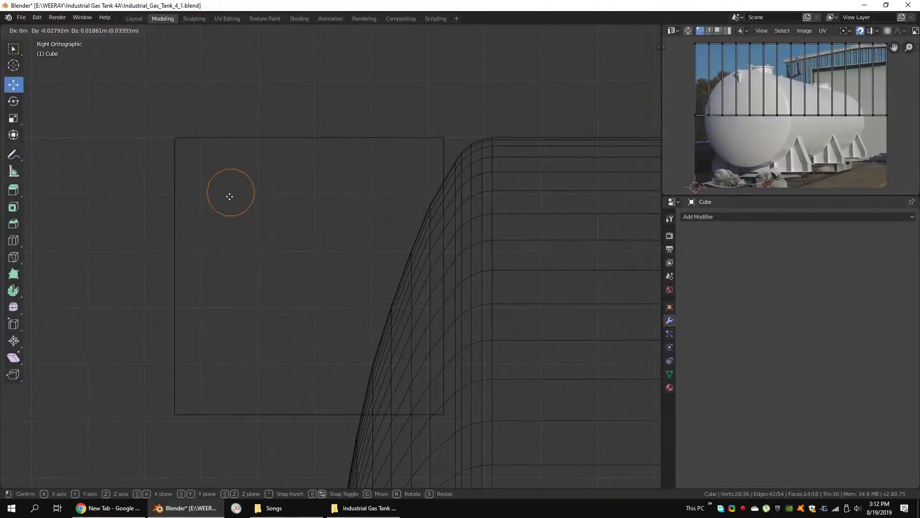
{"action": "right_click", "coordinate": [230, 196]}
{"action": "key", "text": "ctrl+z"}
{"action": "middle_click_drag", "start_coordinate": [306, 205], "coordinate": [274, 211]}
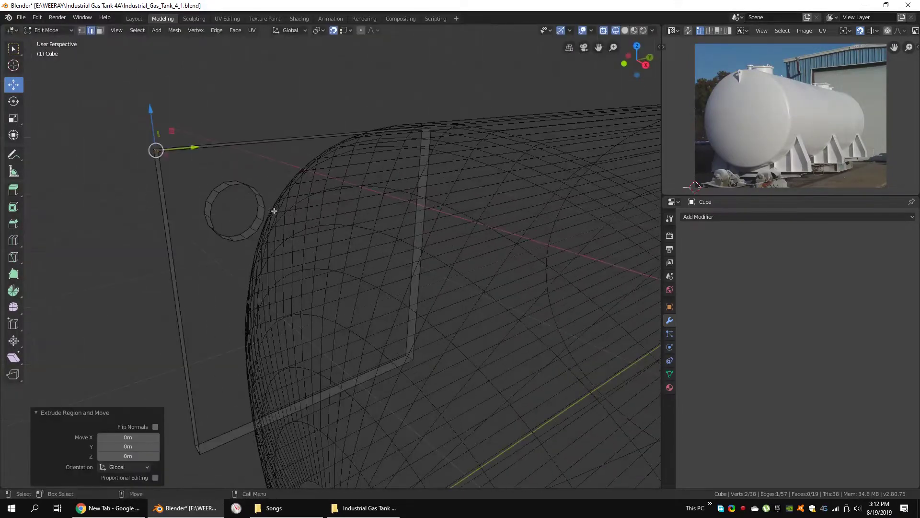
{"action": "key", "text": "Escape"}
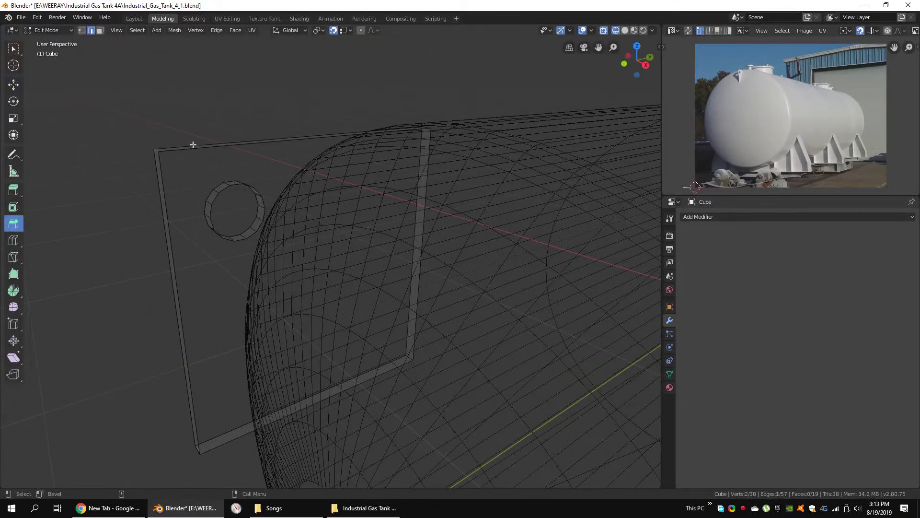
Step: Bevel the plate's upper-left corner edge with 3 segments
{"action": "left_click", "coordinate": [291, 172]}
{"action": "key", "text": "KP_3"}
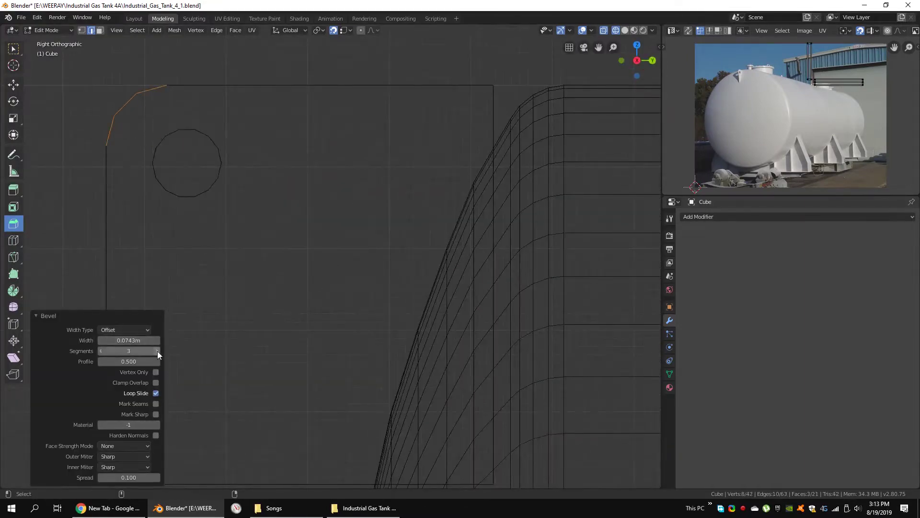
{"action": "left_click", "coordinate": [157, 351]}
{"action": "middle_click_drag", "start_coordinate": [281, 169], "coordinate": [260, 201]}
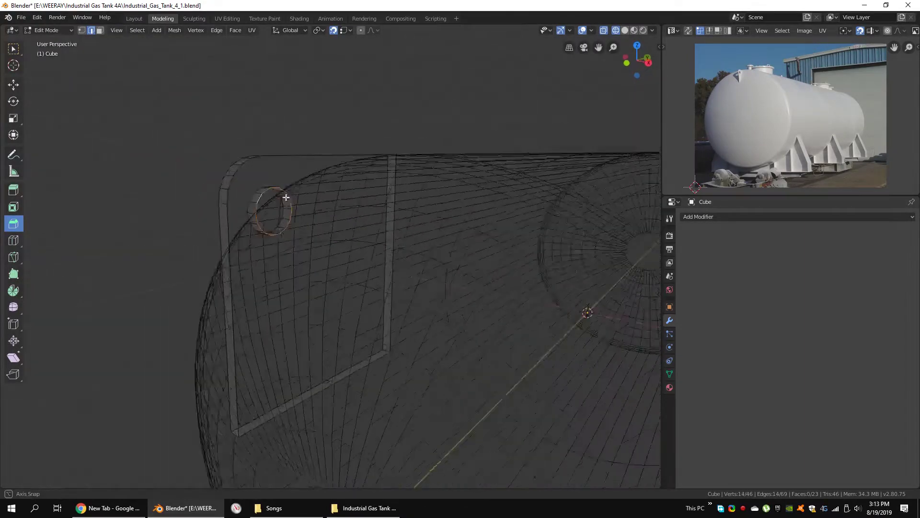
{"action": "scroll", "coordinate": [261, 200], "scroll_direction": "up", "scroll_amount": 5}
{"action": "key", "text": "shift+z"}
{"action": "left_click", "coordinate": [652, 30]}
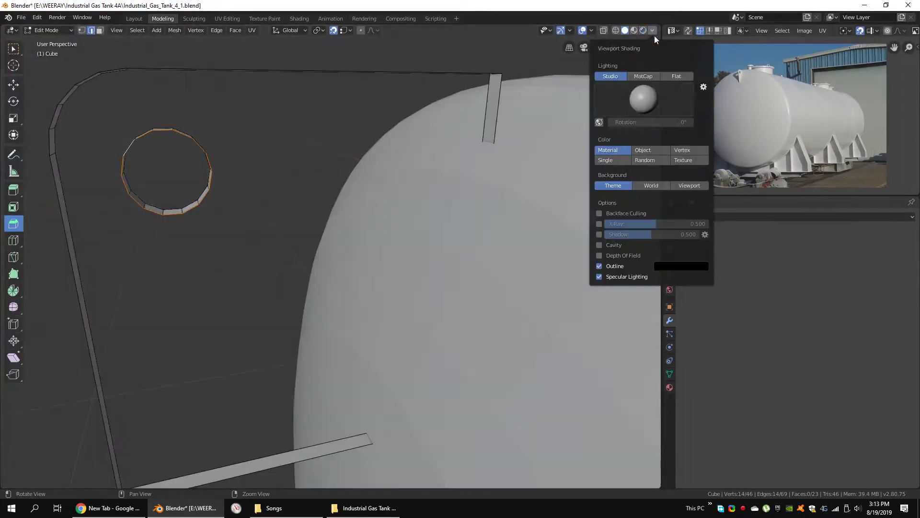
{"action": "scroll", "coordinate": [328, 124], "scroll_direction": "down", "scroll_amount": 3}
{"action": "middle_click_drag", "start_coordinate": [329, 124], "coordinate": [335, 200]}
Step: Bridge the hole ring to the plate outline and fill the remaining gaps with faces
{"action": "right_click", "coordinate": [335, 200]}
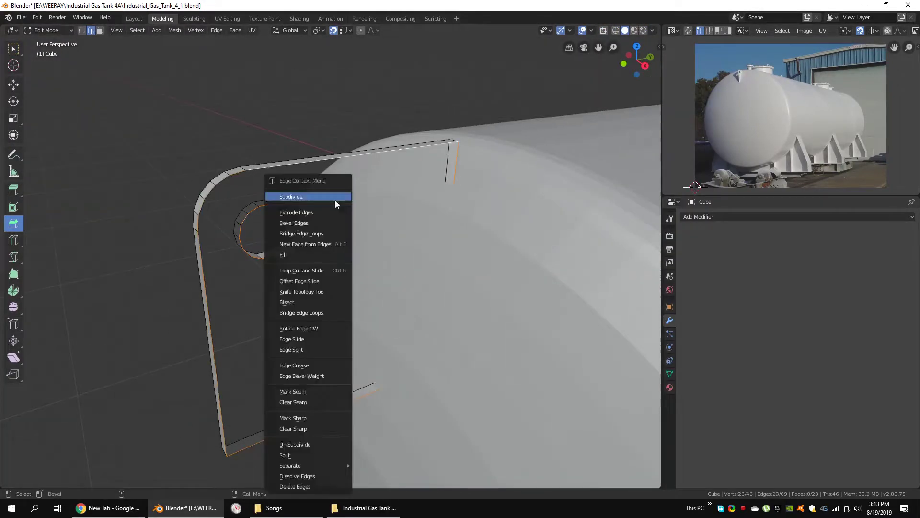
{"action": "left_click", "coordinate": [322, 192]}
{"action": "right_click", "coordinate": [322, 197]}
{"action": "left_click", "coordinate": [302, 314]}
{"action": "mouse_move", "coordinate": [302, 314]}
{"action": "middle_mouse_down"}
{"action": "mouse_move", "coordinate": [331, 263]}
{"action": "mouse_move", "coordinate": [429, 242]}
{"action": "middle_mouse_up"}
{"action": "right_click", "coordinate": [428, 242]}
{"action": "left_click", "coordinate": [426, 339]}
Step: In see-through side view, select the hole loop and plate-edge vertices and move them along Y
{"action": "key", "text": "alt+a"}
{"action": "mouse_move", "coordinate": [489, 226]}
{"action": "middle_mouse_down"}
{"action": "mouse_move", "coordinate": [390, 258]}
{"action": "mouse_move", "coordinate": [340, 224]}
{"action": "middle_mouse_up"}
{"action": "key", "text": "alt+z"}
{"action": "key", "text": "KP_3"}
{"action": "key", "text": "a"}
{"action": "left_click", "coordinate": [206, 195], "text": "alt"}
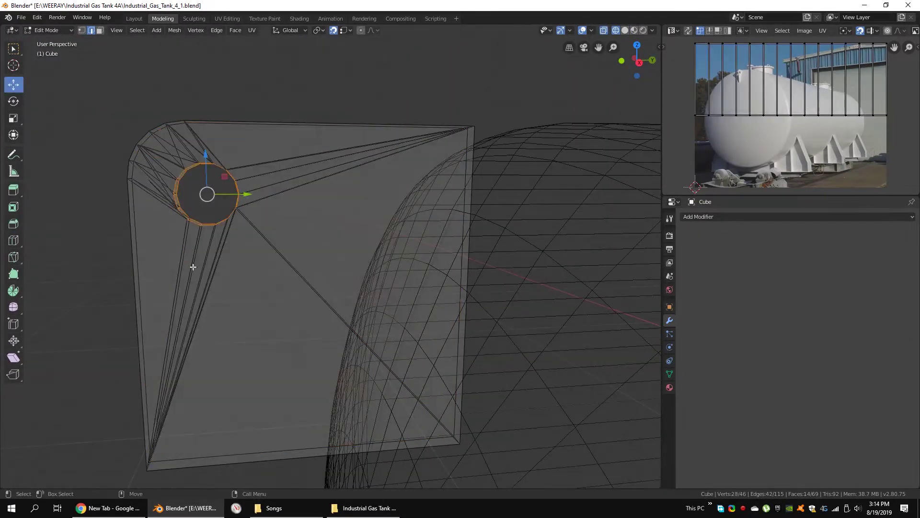
{"action": "key", "text": "KP_Decimal"}
{"action": "scroll", "coordinate": [341, 288], "scroll_direction": "down", "scroll_amount": 4}
{"action": "left_click", "coordinate": [456, 391]}
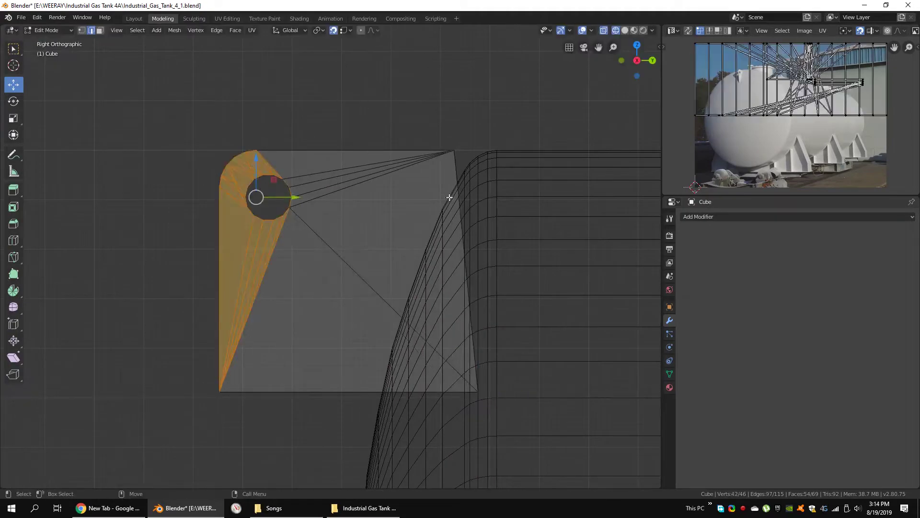
{"action": "left_click", "coordinate": [484, 147]}
{"action": "key", "text": "g"}
{"action": "key", "text": "y"}
Step: Scale the whole plate to 0.655 and move it along Y toward the tank
{"action": "key", "text": "a"}
{"action": "key", "text": "s"}
{"action": "left_click", "coordinate": [508, 184]}
{"action": "scroll", "coordinate": [508, 184], "scroll_direction": "down", "scroll_amount": 4}
{"action": "key", "text": "s"}
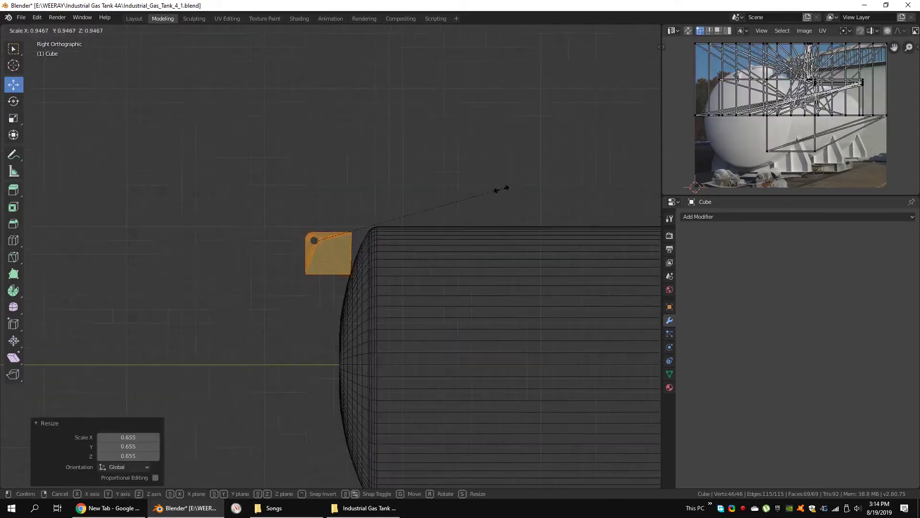
{"action": "scroll", "coordinate": [361, 254], "scroll_direction": "up", "scroll_amount": 5}
{"action": "key", "text": "g"}
{"action": "key", "text": "y"}
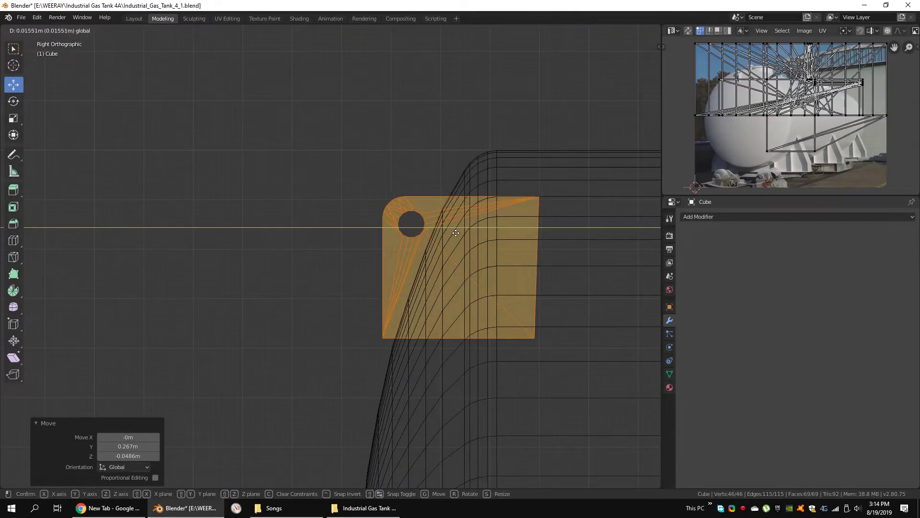
{"action": "left_click", "coordinate": [470, 233]}
Step: Nudge the plate along Y onto the domed end and raise its bottom corner edge along Z
{"action": "left_click_drag", "start_coordinate": [425, 136], "coordinate": [598, 318]}
{"action": "key", "text": "g"}
{"action": "key", "text": "y"}
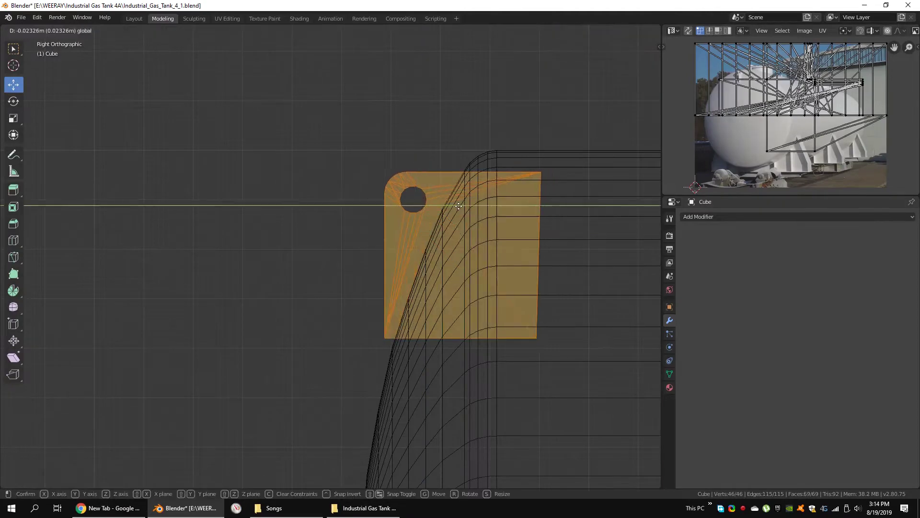
{"action": "left_click", "coordinate": [471, 206]}
{"action": "left_click", "coordinate": [549, 334]}
{"action": "key", "text": "g"}
{"action": "key", "text": "z"}
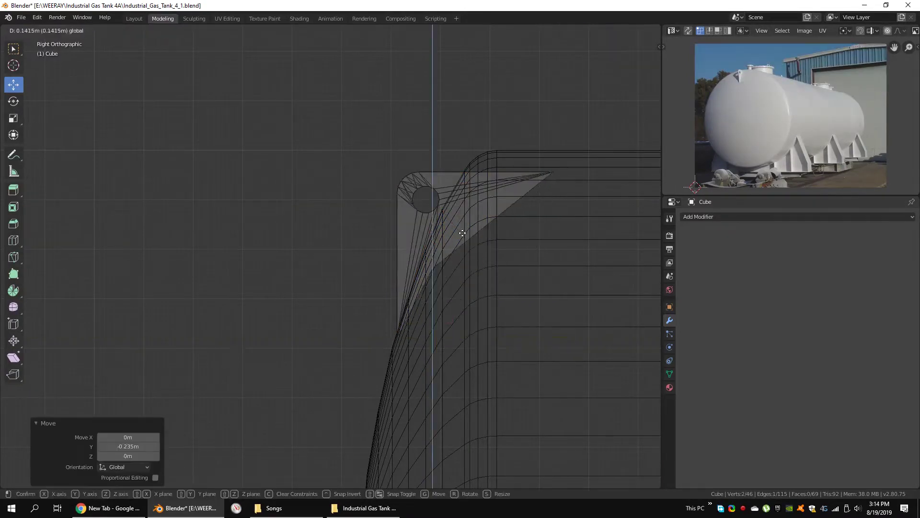
{"action": "left_click", "coordinate": [498, 272]}
{"action": "middle_click_drag", "start_coordinate": [479, 257], "coordinate": [374, 269]}
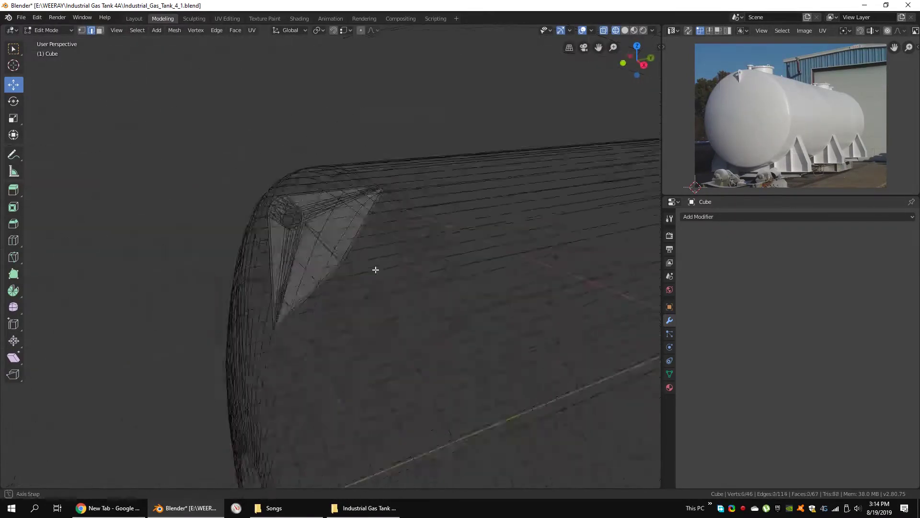
{"action": "key", "text": "alt+a"}
{"action": "key", "text": "shift+z"}
Step: Edit the tank cylinder and box-select its end-cap vertices in see-through side view
{"action": "scroll", "coordinate": [362, 257], "scroll_direction": "down", "scroll_amount": 5}
{"action": "key", "text": "Tab"}
{"action": "left_click", "coordinate": [380, 269]}
{"action": "key", "text": "Tab"}
{"action": "key", "text": "KP_3"}
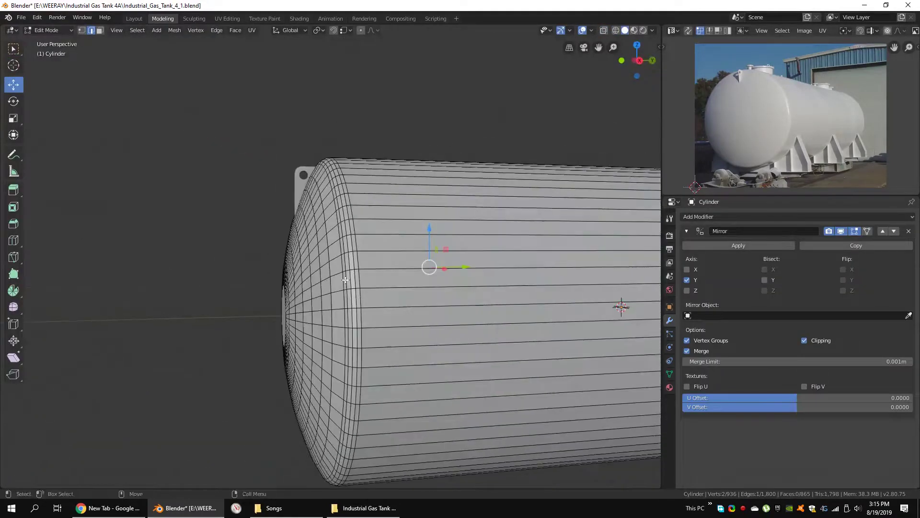
{"action": "scroll", "coordinate": [620, 304], "scroll_direction": "up", "scroll_amount": 4}
{"action": "scroll", "coordinate": [367, 261], "scroll_direction": "down", "scroll_amount": 2}
{"action": "key", "text": "shift+z"}
{"action": "left_click_drag", "start_coordinate": [196, 127], "coordinate": [317, 471]}
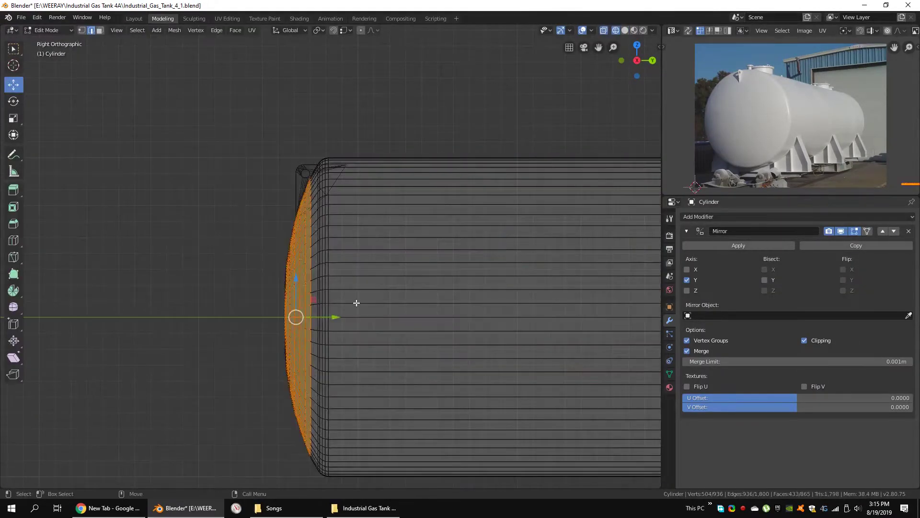
{"action": "left_click", "coordinate": [330, 319]}
{"action": "key", "text": "shift+b"}
{"action": "left_click_drag", "start_coordinate": [206, 169], "coordinate": [308, 469]}
Step: Push the end cap outward along Y, undoing an accidental extrusion
{"action": "key", "text": "g"}
{"action": "key", "text": "y"}
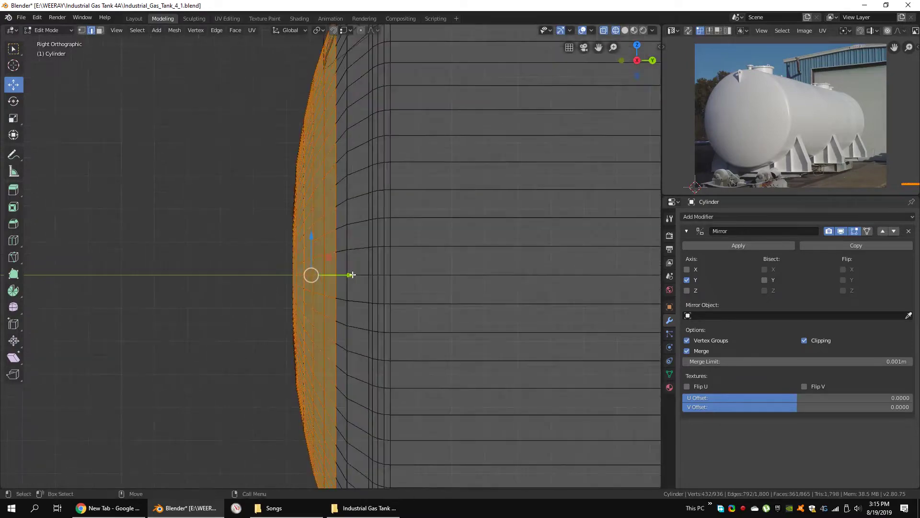
{"action": "left_click", "coordinate": [317, 189]}
{"action": "key", "text": "g"}
{"action": "key", "text": "y"}
{"action": "left_click", "coordinate": [352, 222]}
{"action": "scroll", "coordinate": [501, 259], "scroll_direction": "down", "scroll_amount": 3}
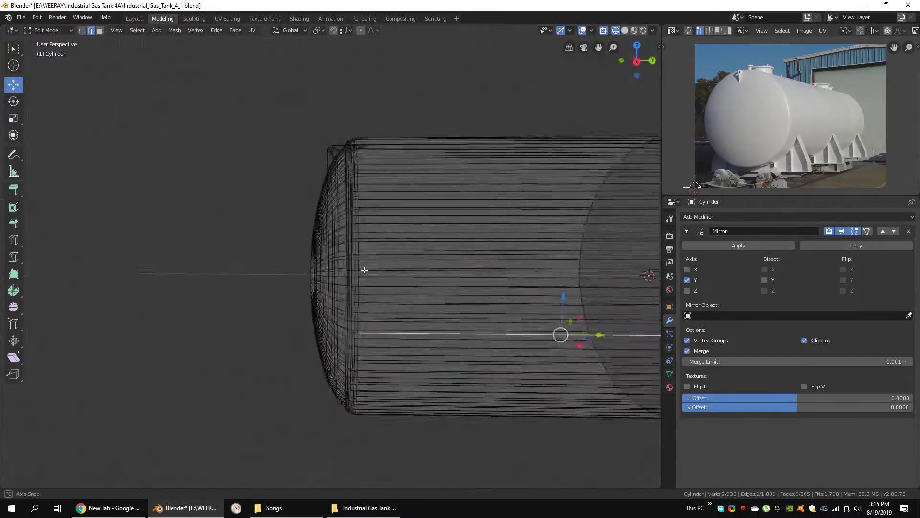
{"action": "middle_click_drag", "start_coordinate": [501, 259], "coordinate": [519, 280]}
{"action": "key", "text": "shift+z"}
{"action": "key", "text": "ctrl+z"}
Step: Slide an edge loop near the rim along the tank, then delete a loop near the end
{"action": "right_click", "coordinate": [537, 309]}
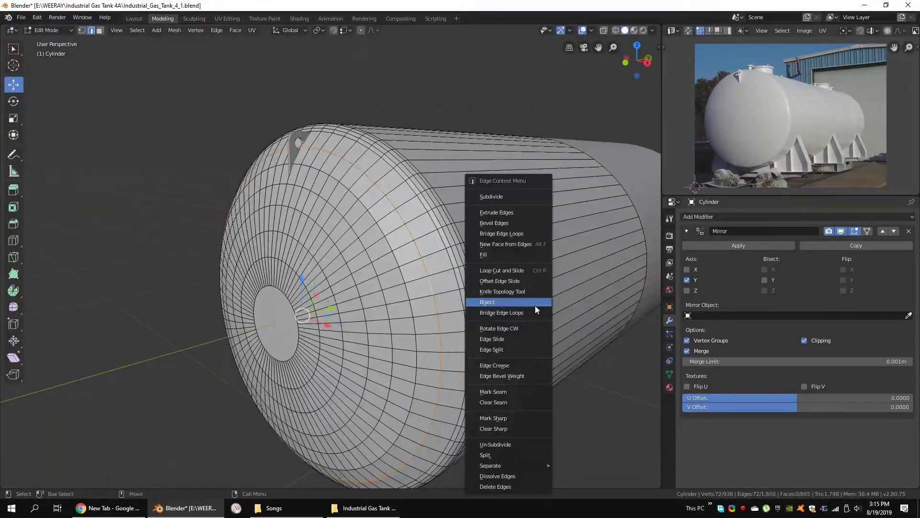
{"action": "left_click", "coordinate": [525, 338]}
{"action": "left_click", "coordinate": [514, 264]}
{"action": "mouse_move", "coordinate": [514, 264]}
{"action": "middle_mouse_down"}
{"action": "mouse_move", "coordinate": [340, 155]}
{"action": "mouse_move", "coordinate": [390, 162]}
{"action": "middle_mouse_up"}
{"action": "key", "text": "Escape"}
{"action": "key", "text": "ctrl+r"}
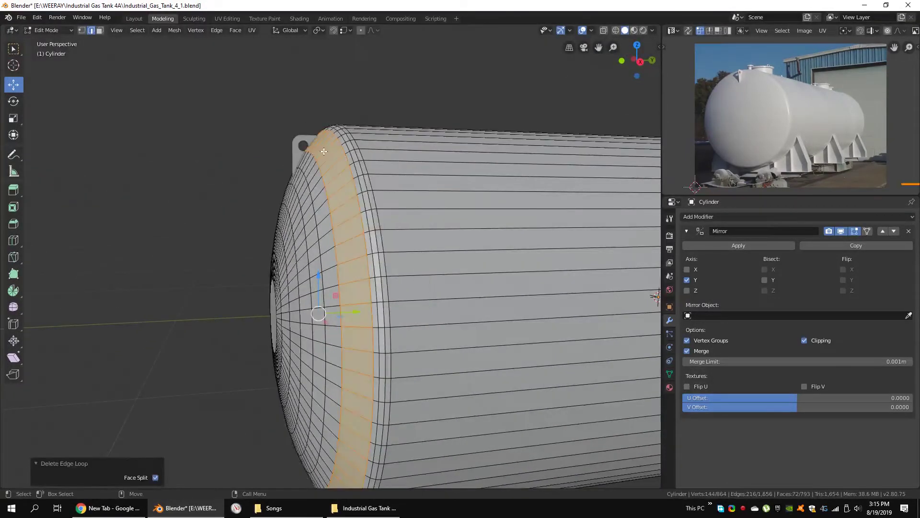
{"action": "left_click", "coordinate": [357, 207]}
Step: Scale the end ring to 0.98 and shift the end loops slightly along Y
{"action": "key", "text": "KP_3"}
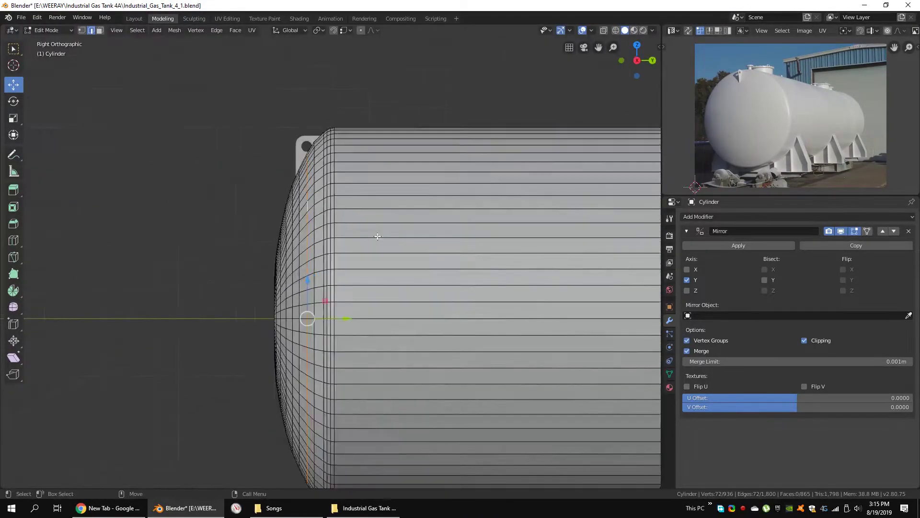
{"action": "key", "text": "s"}
{"action": "left_click", "coordinate": [339, 330]}
{"action": "key", "text": "g"}
{"action": "left_click", "coordinate": [331, 343]}
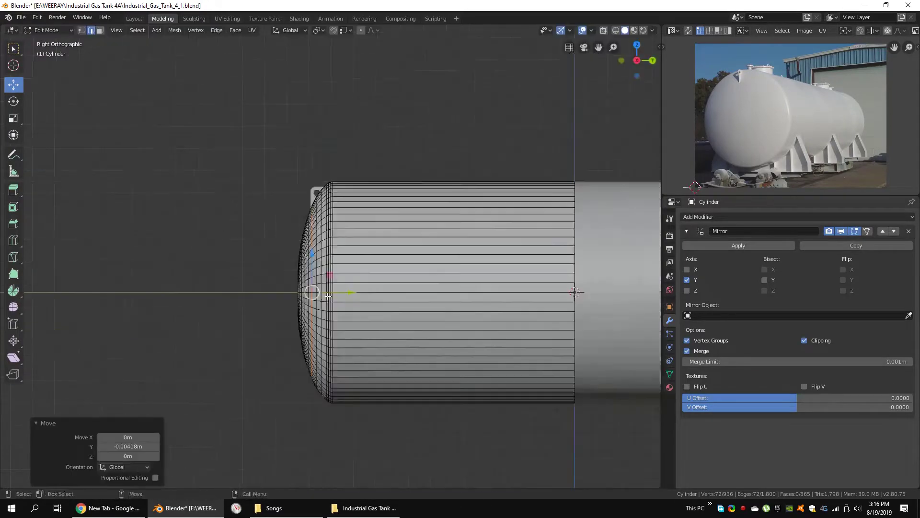
{"action": "mouse_move", "coordinate": [331, 342]}
{"action": "middle_mouse_down"}
{"action": "mouse_move", "coordinate": [373, 247]}
{"action": "mouse_move", "coordinate": [427, 204]}
{"action": "middle_mouse_up"}
Step: Shrink the end-cap loops slightly, then select the lug and move its bracket vertices along Y
{"action": "key", "text": "Tab"}
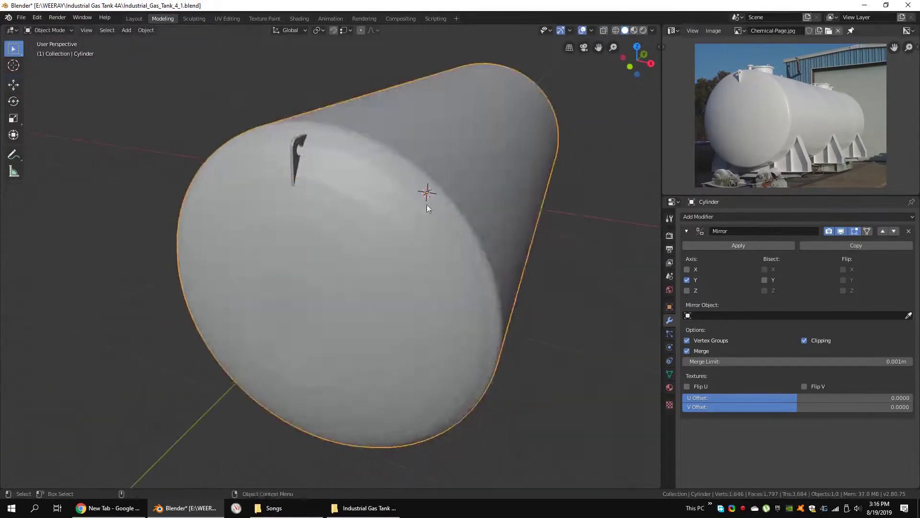
{"action": "key", "text": "Tab"}
{"action": "key", "text": "KP_3"}
{"action": "key", "text": "s"}
{"action": "left_click", "coordinate": [338, 347]}
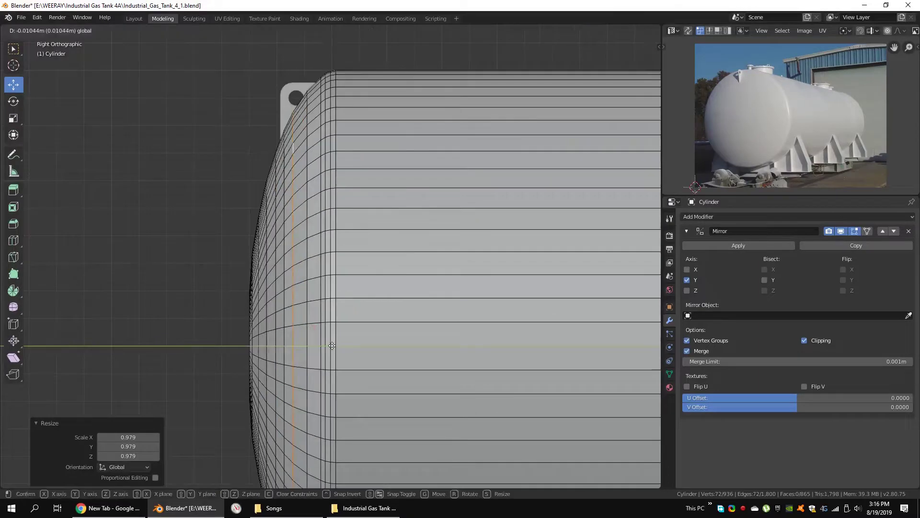
{"action": "left_click", "coordinate": [332, 345]}
{"action": "key", "text": "Tab"}
{"action": "left_click", "coordinate": [328, 186]}
{"action": "key", "text": "shift+z"}
{"action": "key", "text": "Tab"}
{"action": "key", "text": "g"}
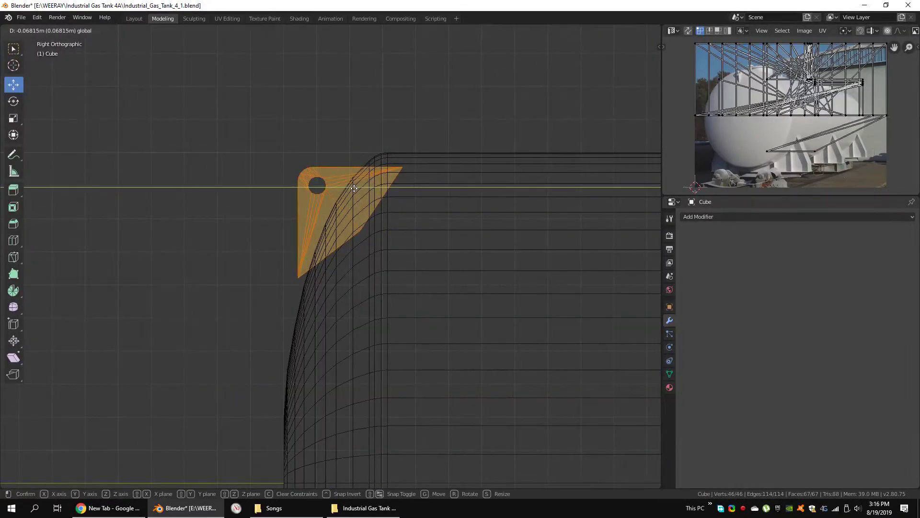
{"action": "left_click", "coordinate": [354, 188]}
Step: Merge the two vertices at the bracket's lower corner
{"action": "scroll", "coordinate": [289, 273], "scroll_direction": "up", "scroll_amount": 2}
{"action": "left_click", "coordinate": [289, 273]}
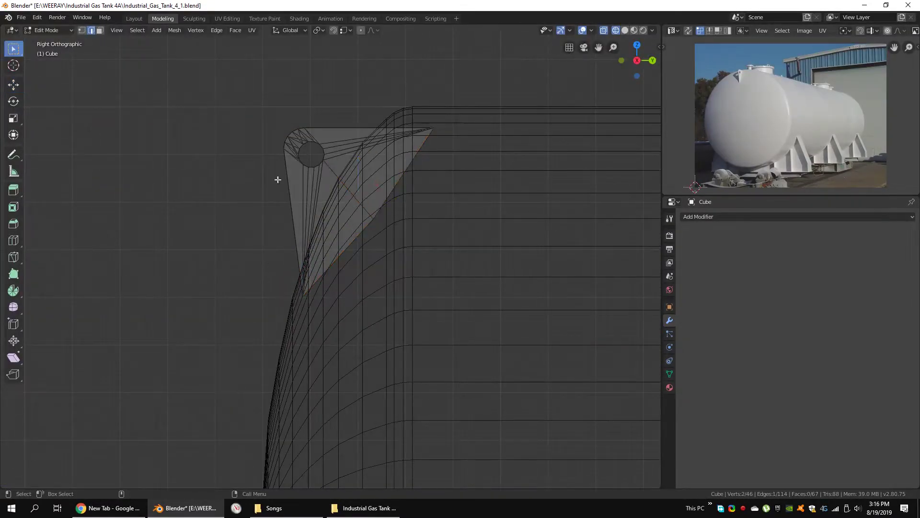
{"action": "scroll", "coordinate": [277, 180], "scroll_direction": "down", "scroll_amount": 3}
{"action": "middle_click_drag", "start_coordinate": [356, 195], "coordinate": [319, 175]}
{"action": "key", "text": "ctrl+x"}
{"action": "middle_click_drag", "start_coordinate": [428, 243], "coordinate": [441, 192]}
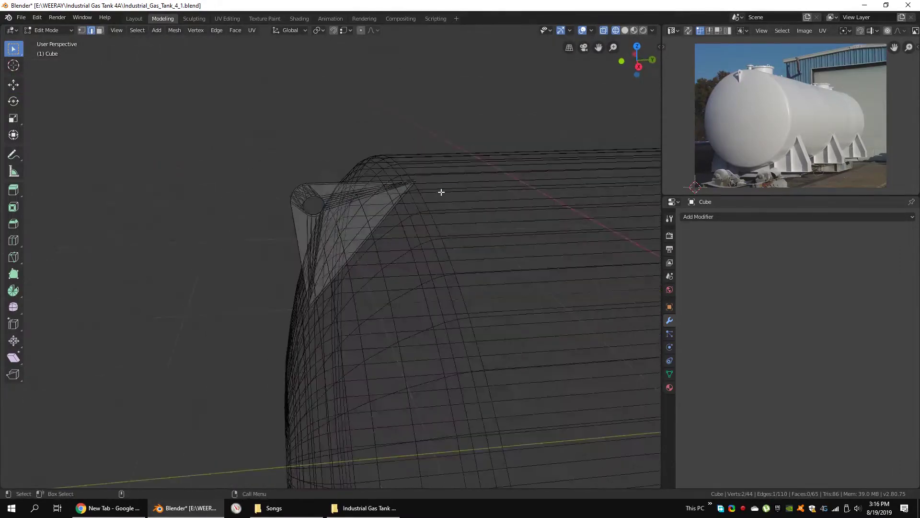
{"action": "left_click", "coordinate": [373, 189]}
Step: Give the lug a Mirror modifier on the Y axis instead of X
{"action": "key", "text": "Tab"}
{"action": "scroll", "coordinate": [412, 287], "scroll_direction": "down", "scroll_amount": 5}
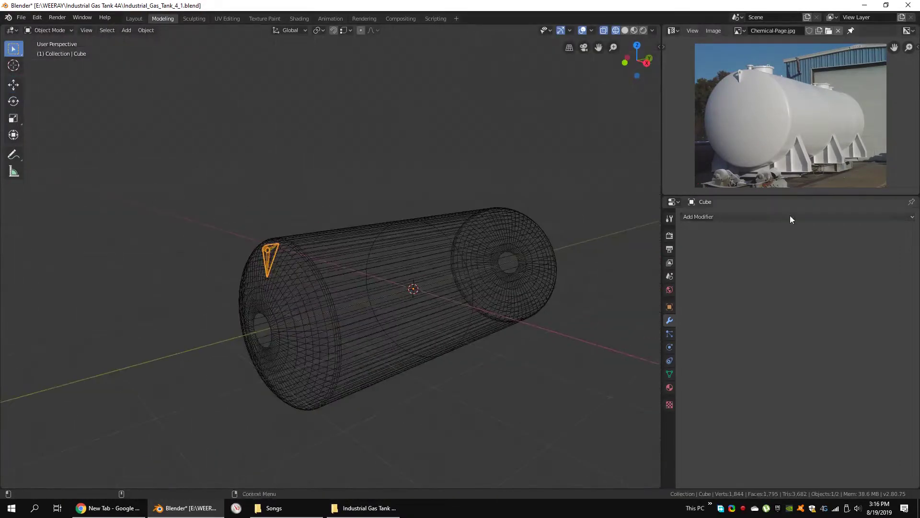
{"action": "left_click", "coordinate": [791, 216]}
{"action": "left_click", "coordinate": [719, 311]}
{"action": "left_click", "coordinate": [687, 270]}
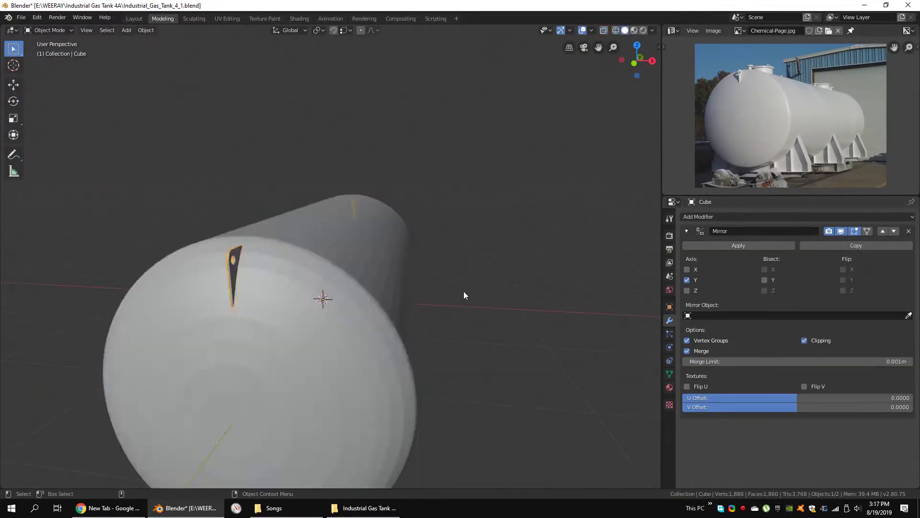
{"action": "mouse_move", "coordinate": [464, 291]}
{"action": "middle_mouse_down"}
{"action": "mouse_move", "coordinate": [390, 302]}
{"action": "mouse_move", "coordinate": [441, 286]}
{"action": "mouse_move", "coordinate": [416, 287]}
{"action": "mouse_move", "coordinate": [409, 248]}
{"action": "middle_mouse_up"}
{"action": "scroll", "coordinate": [398, 302], "scroll_direction": "up", "scroll_amount": 2}
Step: Add a smaller cylinder and move it along Z to sit on the tank's top
{"action": "key", "text": "q"}
{"action": "left_click", "coordinate": [541, 296]}
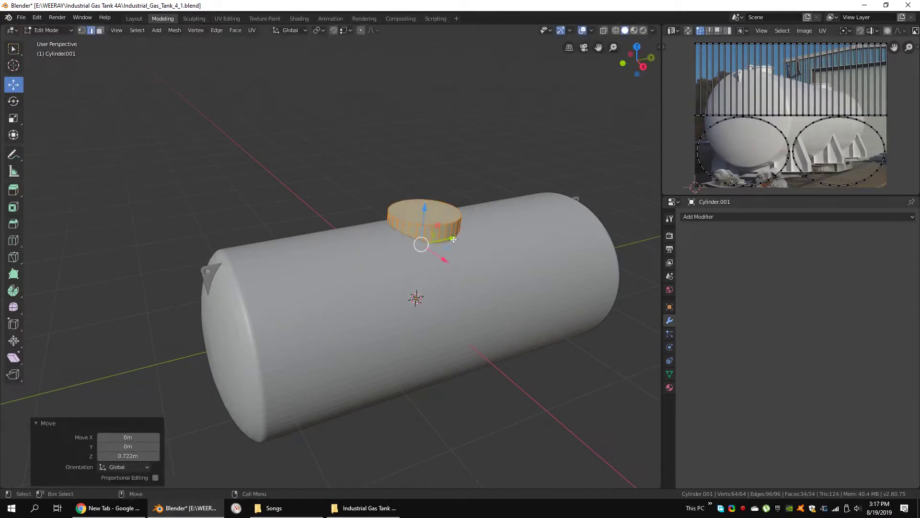
{"action": "left_click", "coordinate": [428, 240]}
{"action": "scroll", "coordinate": [428, 240], "scroll_direction": "up", "scroll_amount": 3}
{"action": "key", "text": "alt+z"}
{"action": "key", "text": "g"}
{"action": "key", "text": "z"}
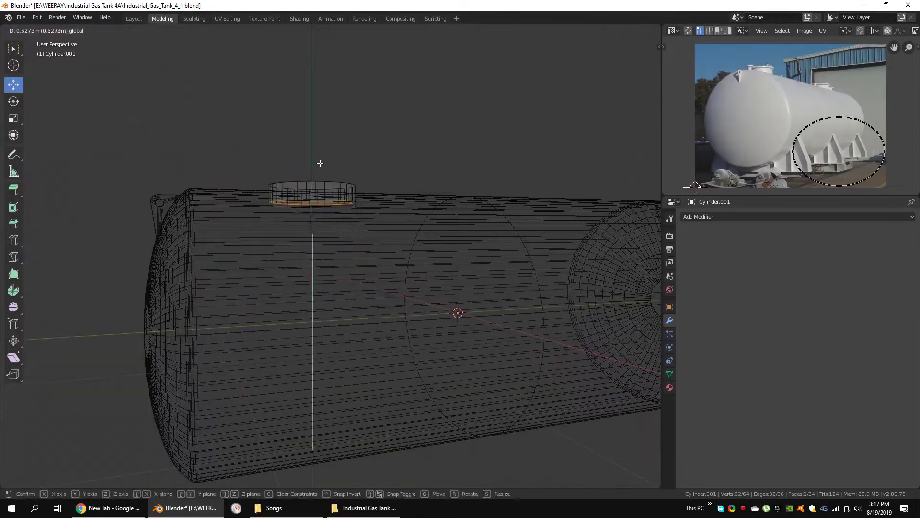
{"action": "left_click", "coordinate": [311, 189]}
{"action": "mouse_move", "coordinate": [311, 189]}
{"action": "middle_mouse_down"}
{"action": "mouse_move", "coordinate": [415, 212]}
{"action": "mouse_move", "coordinate": [335, 286]}
{"action": "middle_mouse_up"}
{"action": "key", "text": "alt+z"}
{"action": "key", "text": "g"}
{"action": "key", "text": "z"}
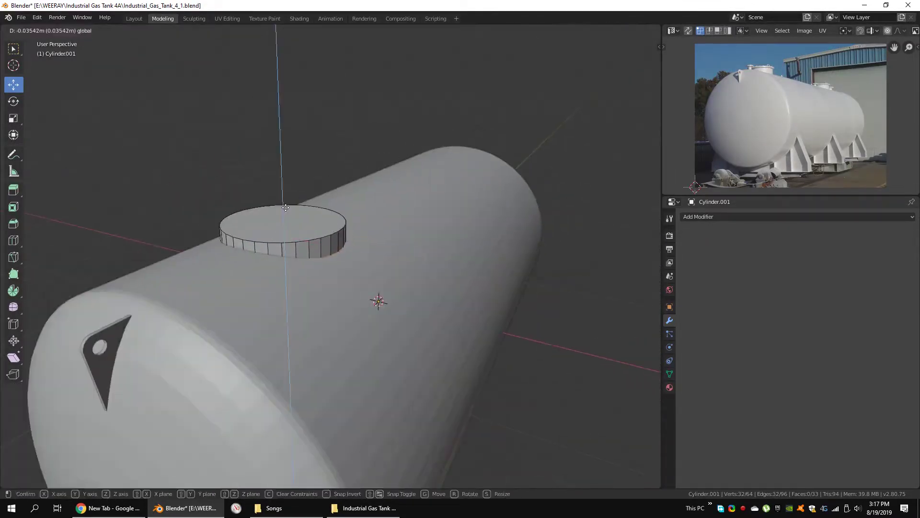
{"action": "left_click", "coordinate": [289, 180]}
Step: Lift the extruded top face vertically to form the manway's raised rim
{"action": "scroll", "coordinate": [305, 207], "scroll_direction": "up", "scroll_amount": 4}
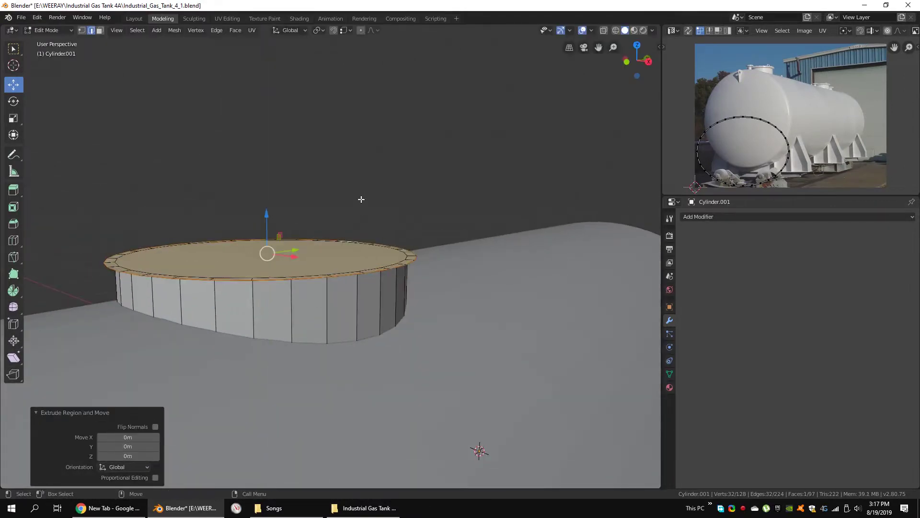
{"action": "key", "text": "g"}
{"action": "key", "text": "z"}
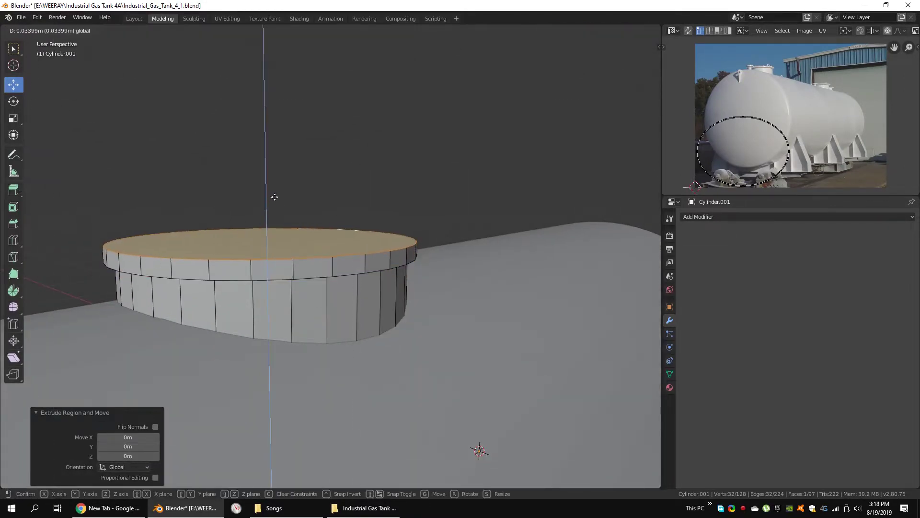
{"action": "left_click", "coordinate": [273, 196]}
{"action": "scroll", "coordinate": [347, 231], "scroll_direction": "down", "scroll_amount": 3}
{"action": "key", "text": "Tab"}
{"action": "middle_click_drag", "start_coordinate": [346, 230], "coordinate": [373, 257]}
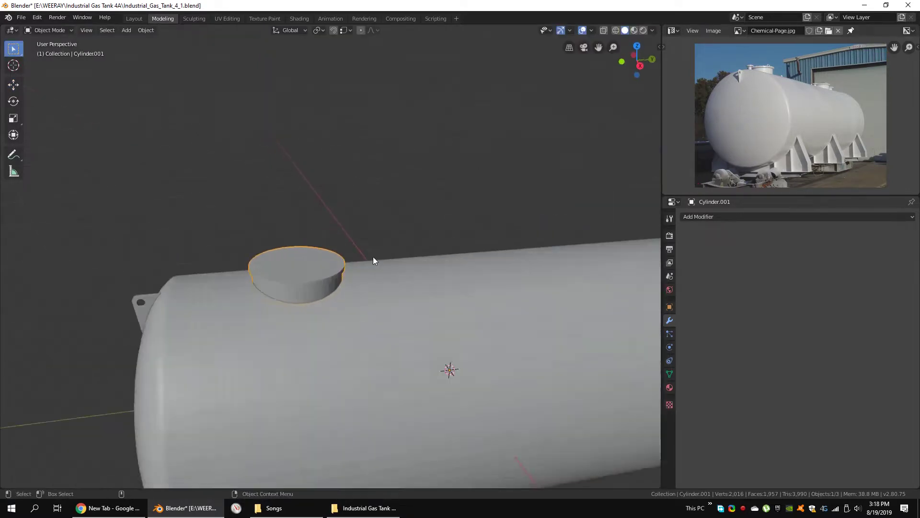
Step: Add a 12-vertex cylinder and raise its mesh upward along Z
{"action": "key", "text": "q"}
{"action": "left_click", "coordinate": [497, 317]}
{"action": "left_click", "coordinate": [124, 366]}
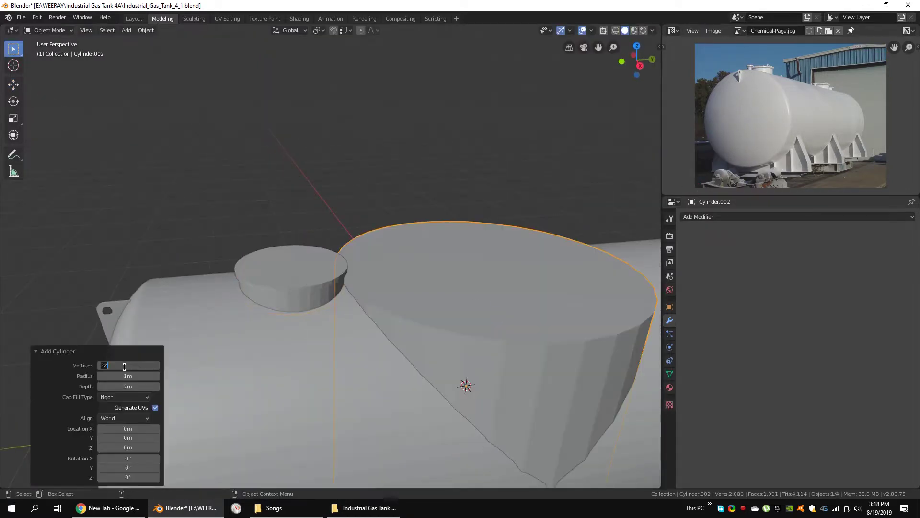
{"action": "type", "text": "2"}
{"action": "key", "text": "Return"}
{"action": "key", "text": "Tab"}
{"action": "scroll", "coordinate": [401, 318], "scroll_direction": "down", "scroll_amount": 3}
{"action": "key", "text": "g"}
{"action": "key", "text": "z"}
{"action": "left_click", "coordinate": [431, 249]}
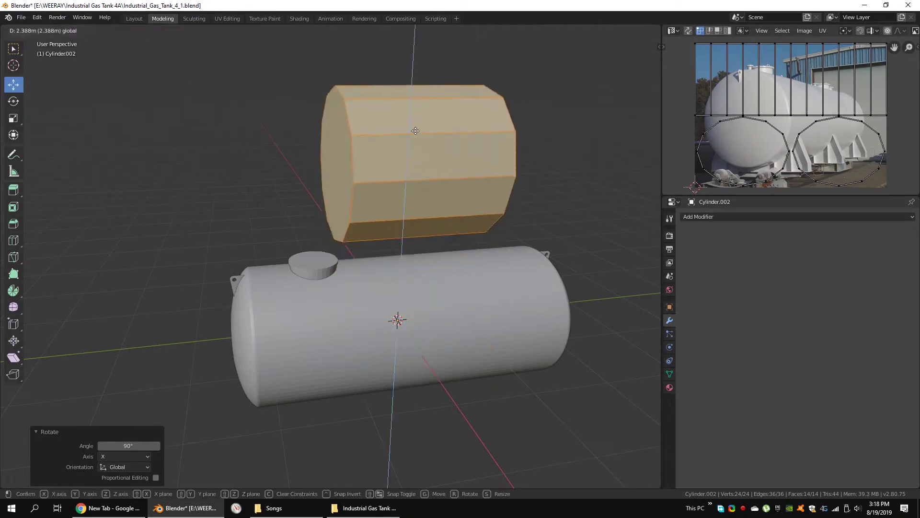
Step: Select the cylinder's end-cap face and try a Spin, undoing the first attempt
{"action": "key", "text": "KP_1"}
{"action": "scroll", "coordinate": [499, 197], "scroll_direction": "up", "scroll_amount": 3}
{"action": "left_click", "coordinate": [481, 226]}
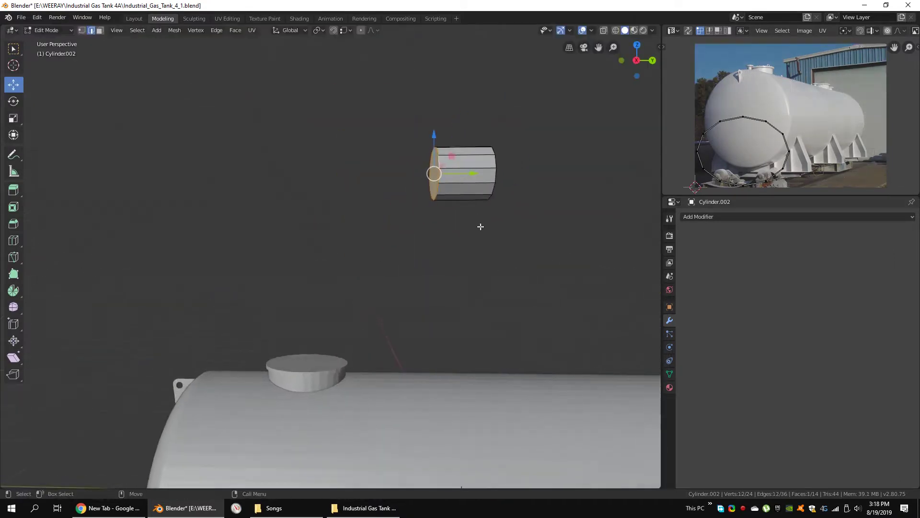
{"action": "key", "text": "KP_3"}
{"action": "scroll", "coordinate": [336, 240], "scroll_direction": "down", "scroll_amount": 4}
{"action": "left_click", "coordinate": [447, 363]}
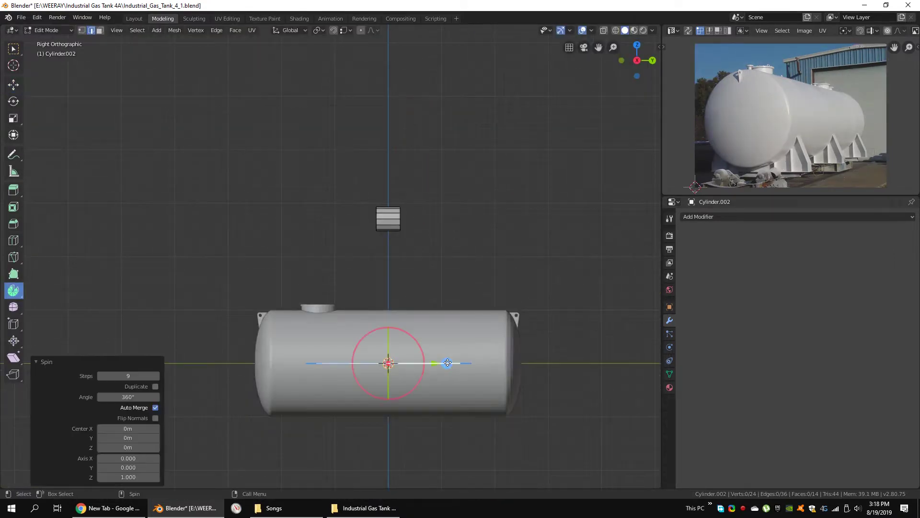
{"action": "mouse_move", "coordinate": [448, 363]}
{"action": "middle_mouse_down"}
{"action": "mouse_move", "coordinate": [349, 199]}
{"action": "mouse_move", "coordinate": [442, 351]}
{"action": "middle_mouse_up"}
{"action": "left_click_drag", "start_coordinate": [442, 350], "coordinate": [425, 348]}
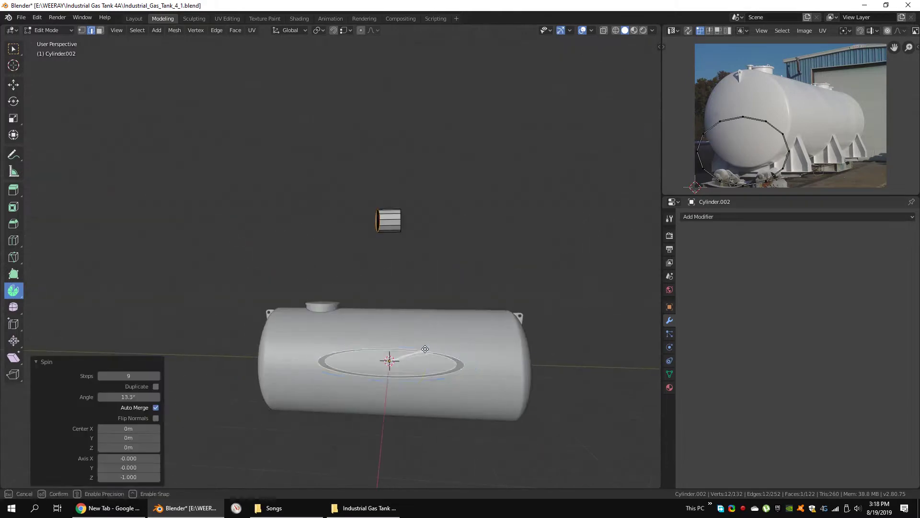
{"action": "key", "text": "KP_3"}
{"action": "key", "text": "ctrl+z"}
{"action": "key", "text": "ctrl+shift+z"}
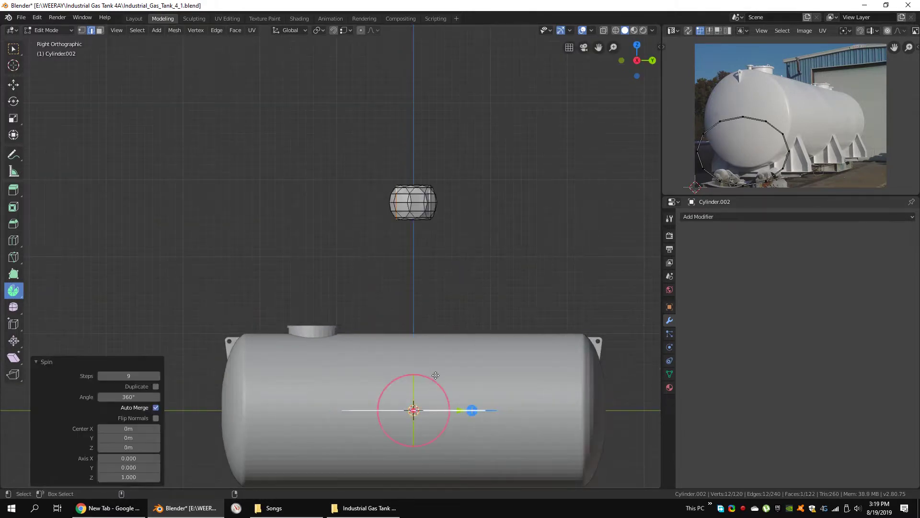
{"action": "key", "text": "ctrl+z"}
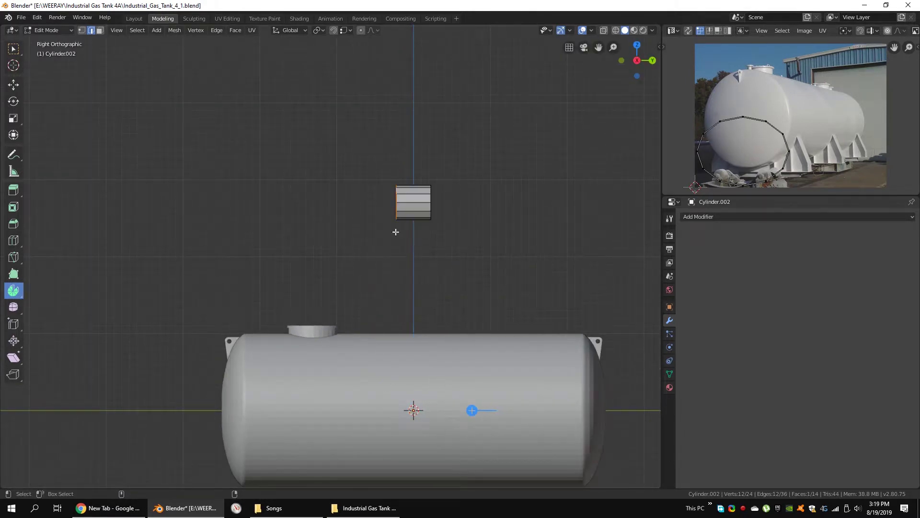
Step: Spin the end face 90° around a raised centre, adding steps for a smooth bend
{"action": "left_click_drag", "start_coordinate": [472, 409], "coordinate": [485, 401]}
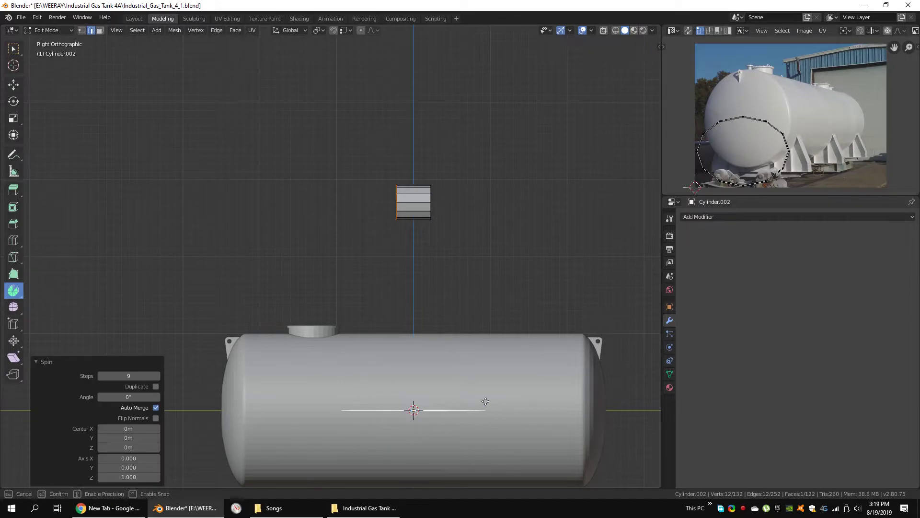
{"action": "middle_click_drag", "start_coordinate": [364, 269], "coordinate": [399, 254]}
{"action": "left_click", "coordinate": [129, 397]}
{"action": "type", "text": "90"}
{"action": "key", "text": "Return"}
{"action": "scroll", "coordinate": [172, 433], "scroll_direction": "down", "scroll_amount": 4}
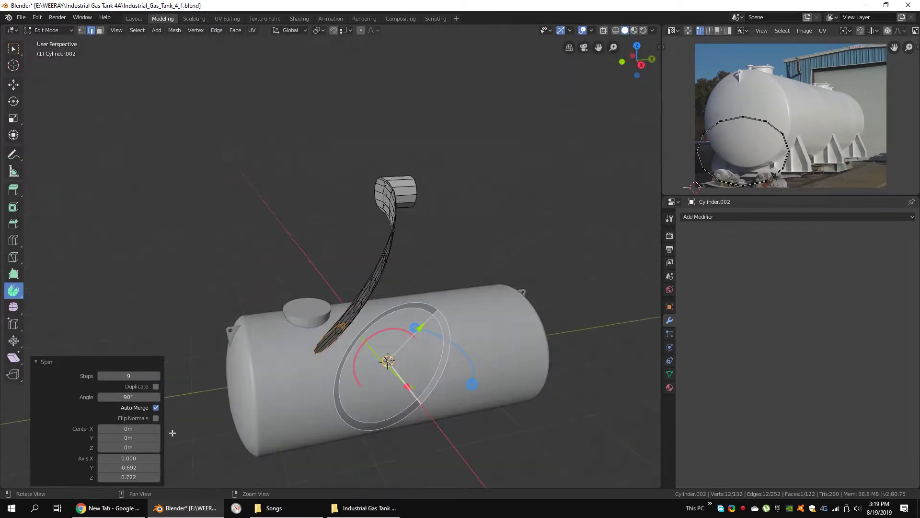
{"action": "mouse_move", "coordinate": [496, 318]}
{"action": "middle_mouse_down"}
{"action": "mouse_move", "coordinate": [400, 312]}
{"action": "mouse_move", "coordinate": [423, 308]}
{"action": "middle_mouse_up"}
{"action": "key", "text": "KP_3"}
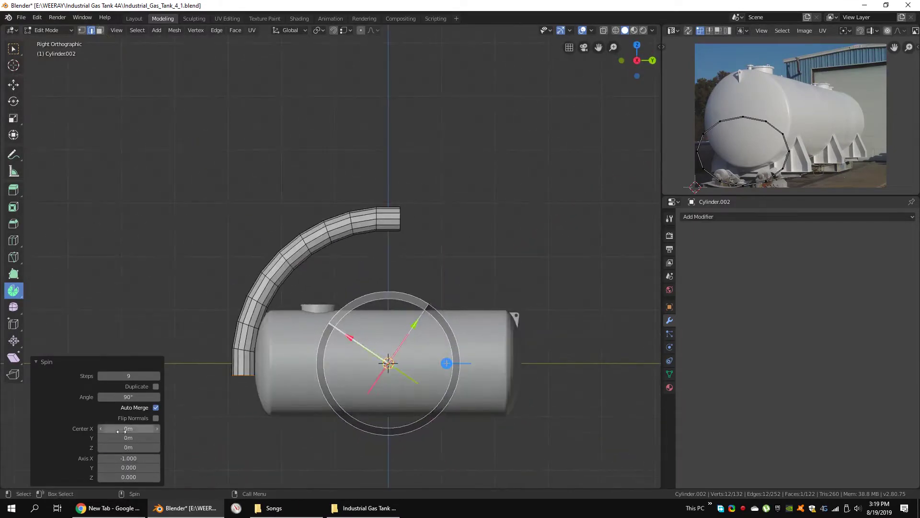
{"action": "mouse_move", "coordinate": [128, 447]}
{"action": "left_mouse_down"}
{"action": "mouse_move", "coordinate": [127, 437]}
{"action": "mouse_move", "coordinate": [134, 447]}
{"action": "left_mouse_up"}
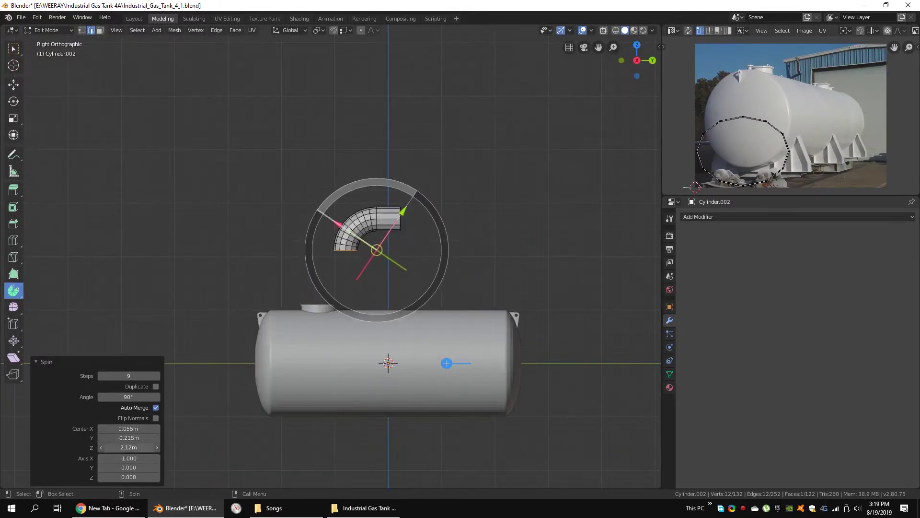
{"action": "left_click", "coordinate": [99, 375]}
Step: Add a Mirror modifier to the bent tube, mirroring on Y only
{"action": "left_click", "coordinate": [13, 84]}
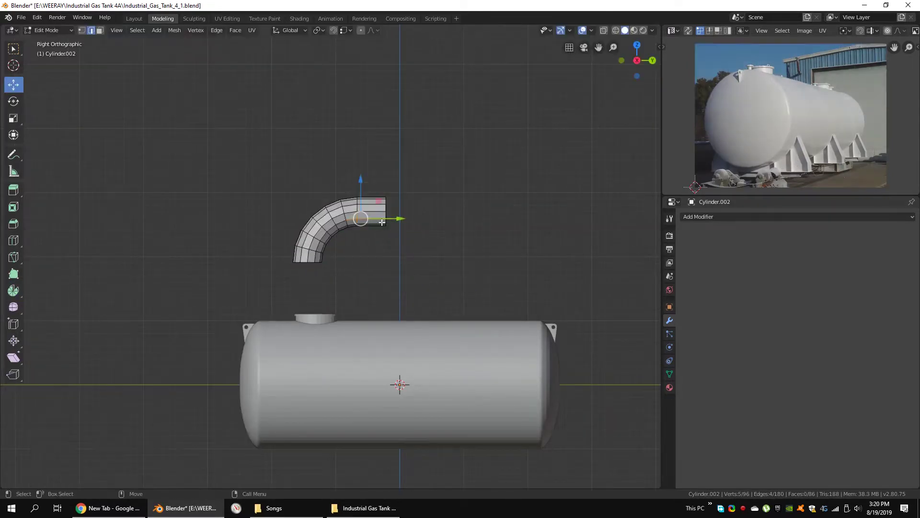
{"action": "left_click", "coordinate": [437, 211]}
{"action": "left_click", "coordinate": [767, 217]}
{"action": "left_click", "coordinate": [729, 302]}
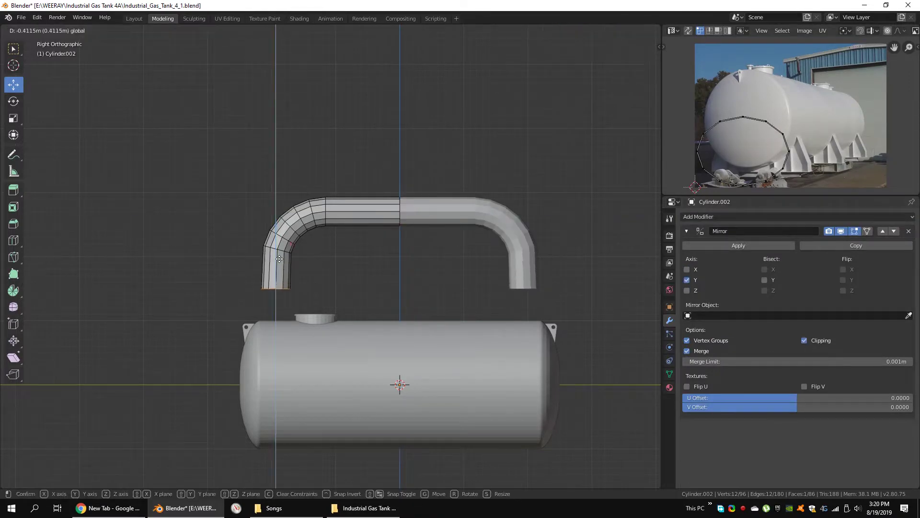
Step: Lengthen the tube's straight section, move the left bend outward, and start lowering the handle
{"action": "left_click", "coordinate": [299, 287]}
{"action": "key", "text": "shift+z"}
{"action": "left_click_drag", "start_coordinate": [360, 187], "coordinate": [214, 345]}
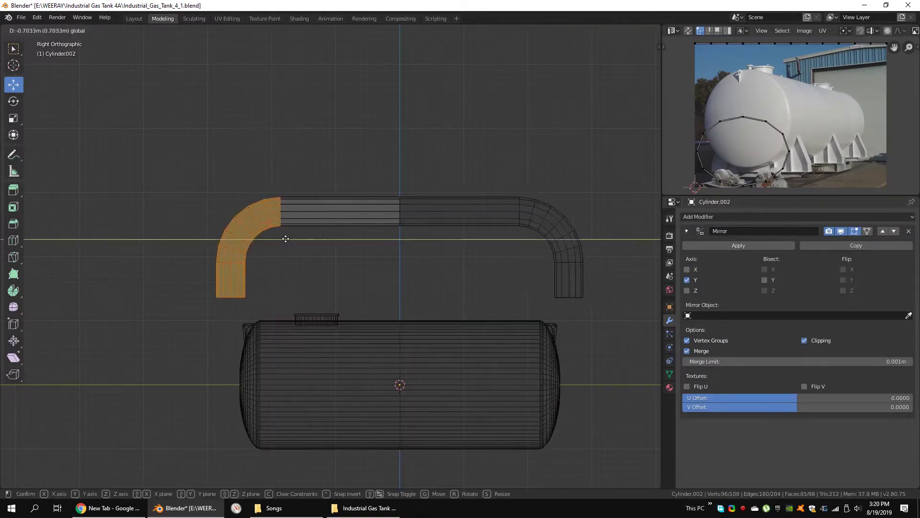
{"action": "left_click", "coordinate": [224, 281]}
{"action": "key", "text": "shift+z"}
{"action": "scroll", "coordinate": [359, 247], "scroll_direction": "up", "scroll_amount": 2}
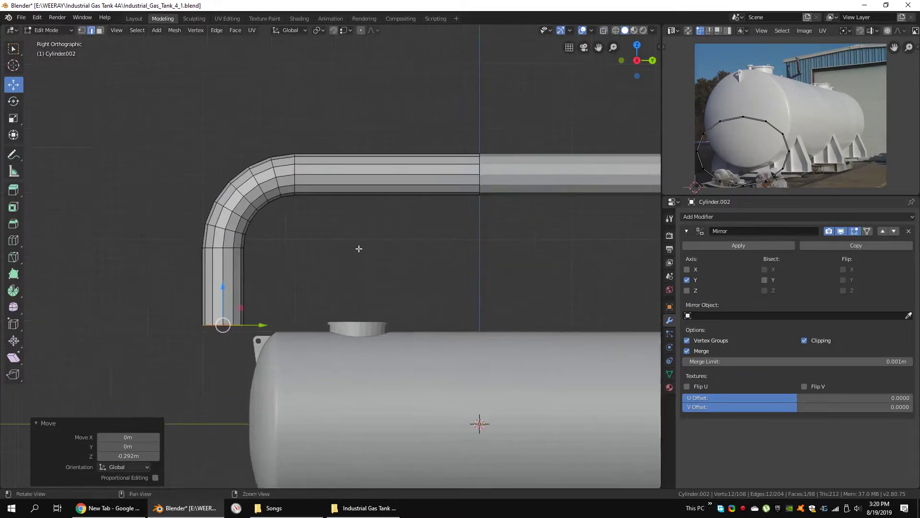
{"action": "scroll", "coordinate": [390, 233], "scroll_direction": "down", "scroll_amount": 5}
{"action": "scroll", "coordinate": [403, 230], "scroll_direction": "up", "scroll_amount": 2}
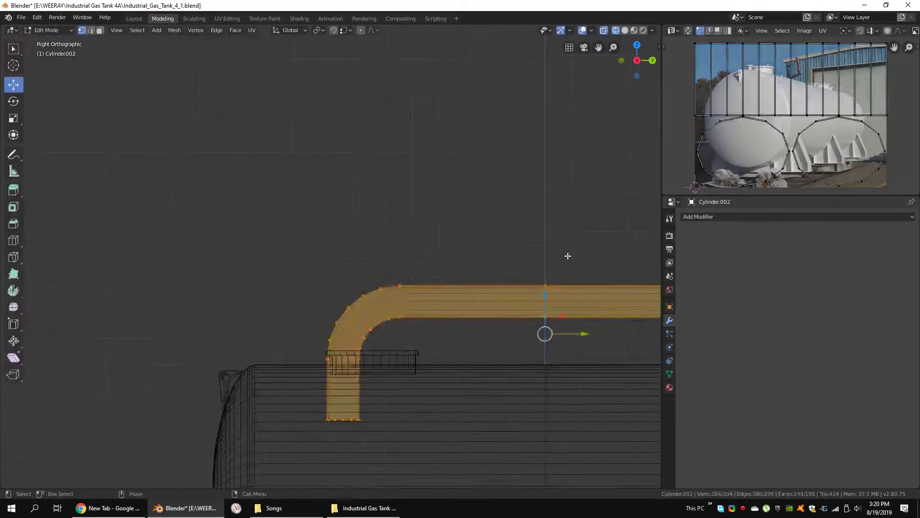
{"action": "scroll", "coordinate": [480, 287], "scroll_direction": "up", "scroll_amount": 5}
{"action": "key", "text": "g"}
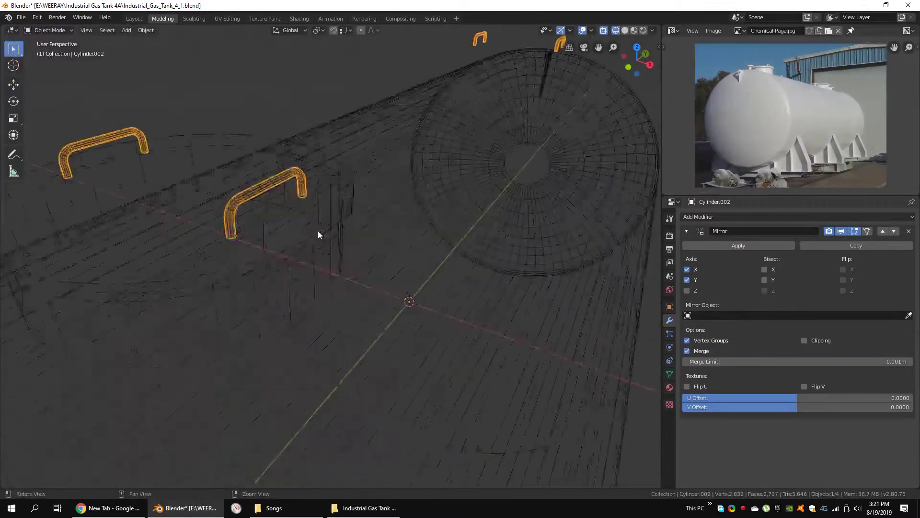
Step: Enable clipping on the manway mirror and loop-cut the tank shell beside the manway
{"action": "left_click", "coordinate": [804, 341]}
{"action": "mouse_move", "coordinate": [354, 220]}
{"action": "middle_mouse_down"}
{"action": "mouse_move", "coordinate": [421, 245]}
{"action": "mouse_move", "coordinate": [405, 252]}
{"action": "middle_mouse_up"}
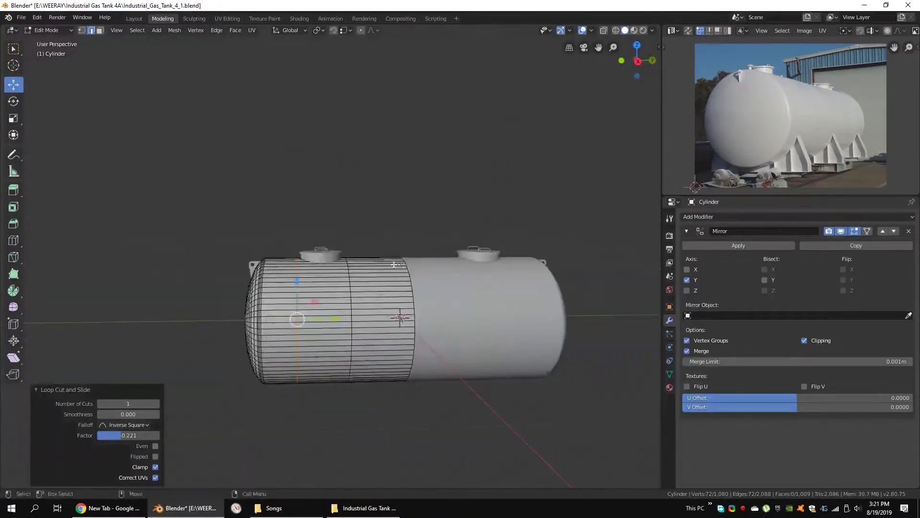
{"action": "key", "text": "a"}
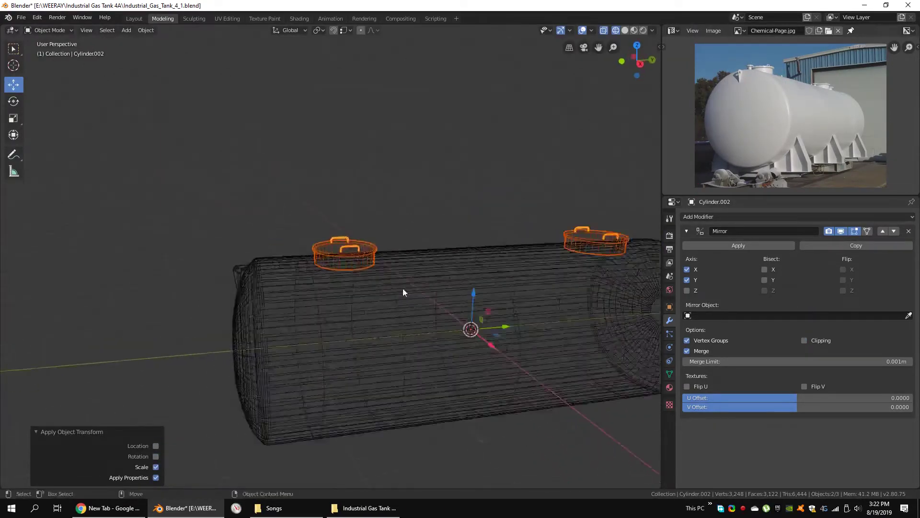
{"action": "key", "text": "shift+z"}
{"action": "key", "text": "ctrl+r"}
{"action": "left_click", "coordinate": [409, 300]}
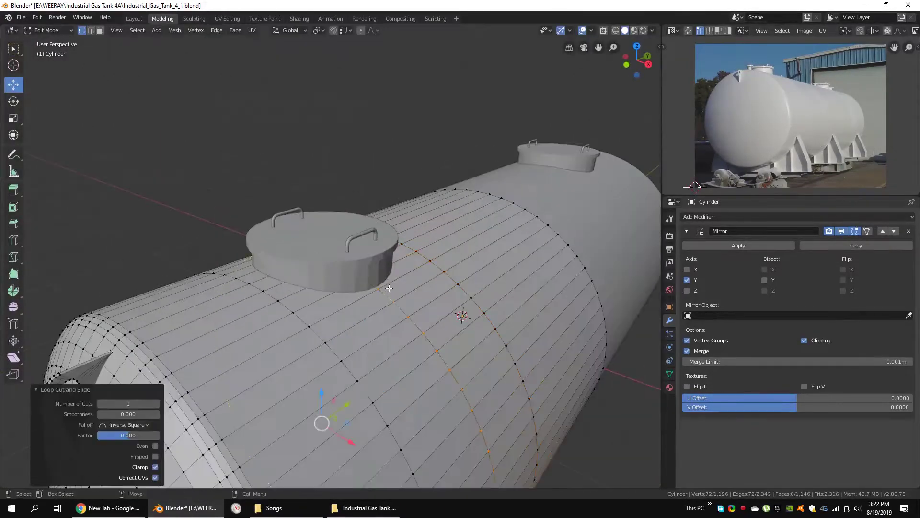
{"action": "scroll", "coordinate": [345, 391], "scroll_direction": "up", "scroll_amount": 3}
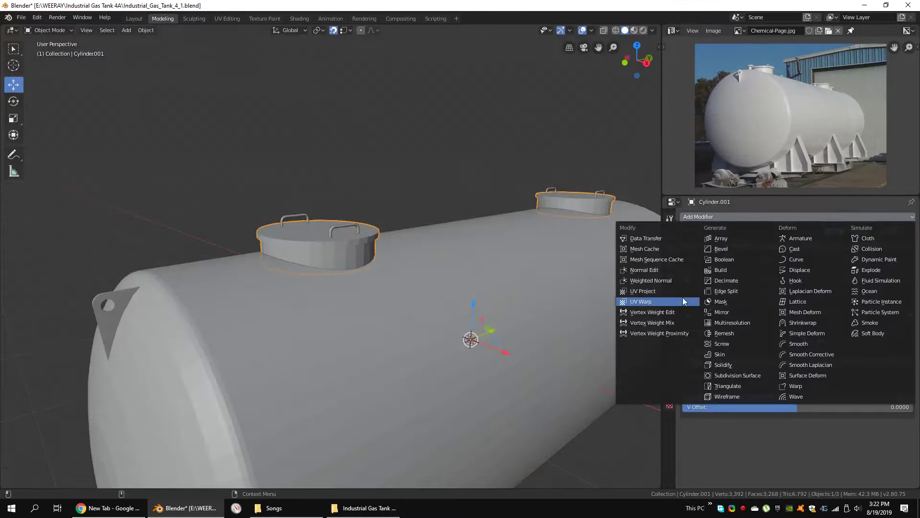
Step: Bevel the manway base loop narrowly, merge two stray vertices, and nudge vertices into place
{"action": "left_click", "coordinate": [724, 260]}
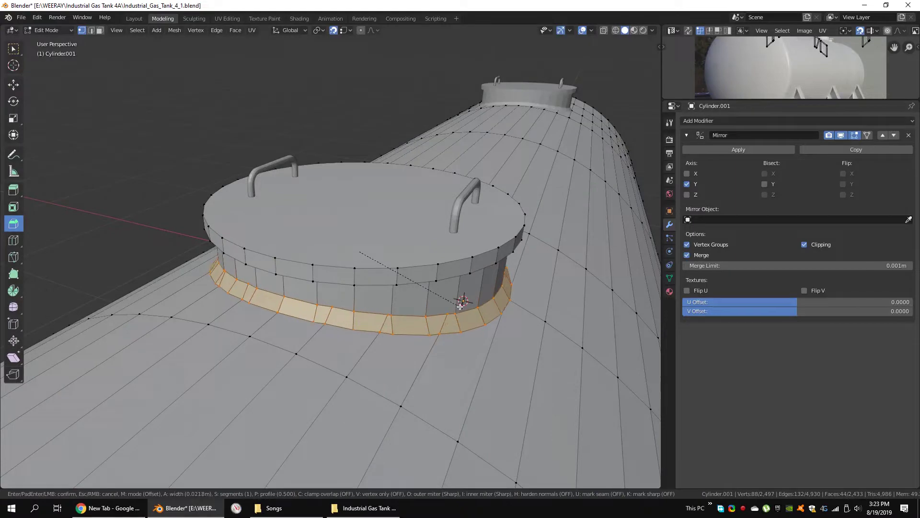
{"action": "left_click", "coordinate": [460, 305]}
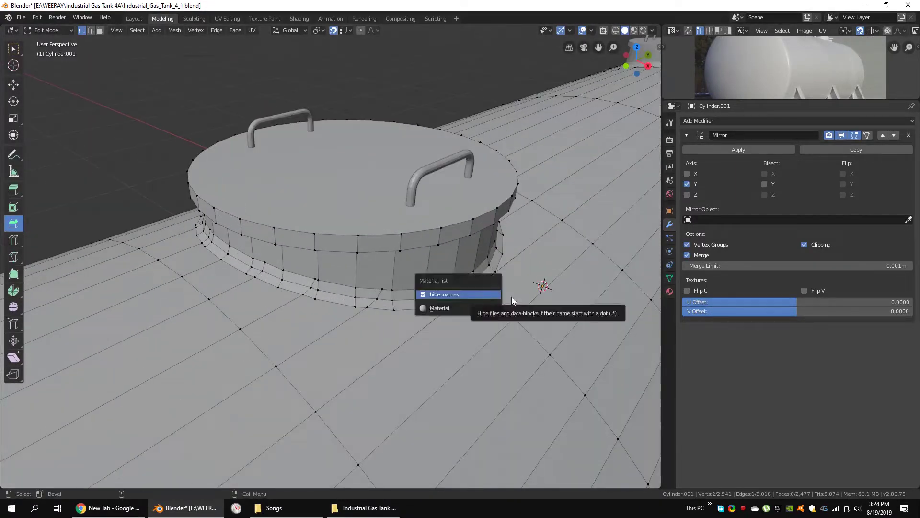
{"action": "left_click", "coordinate": [389, 398]}
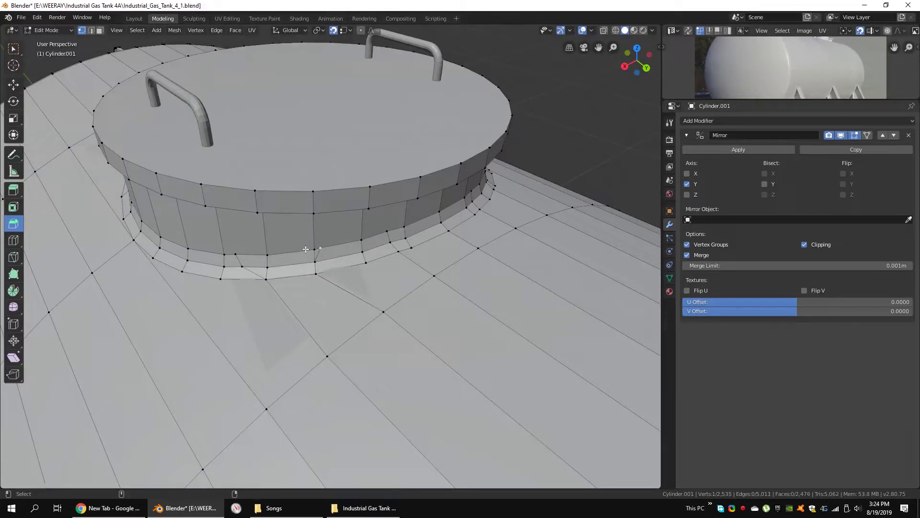
{"action": "middle_click_drag", "start_coordinate": [294, 263], "coordinate": [291, 225]}
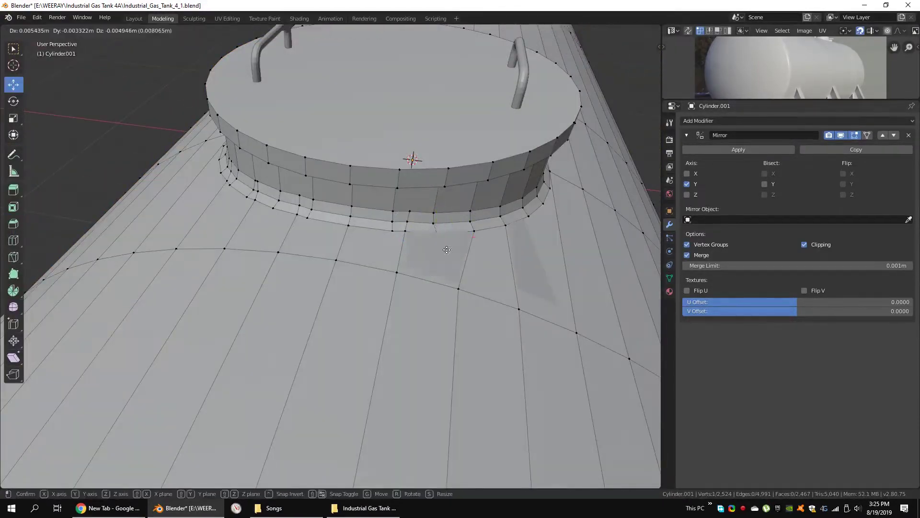
{"action": "left_click", "coordinate": [446, 250]}
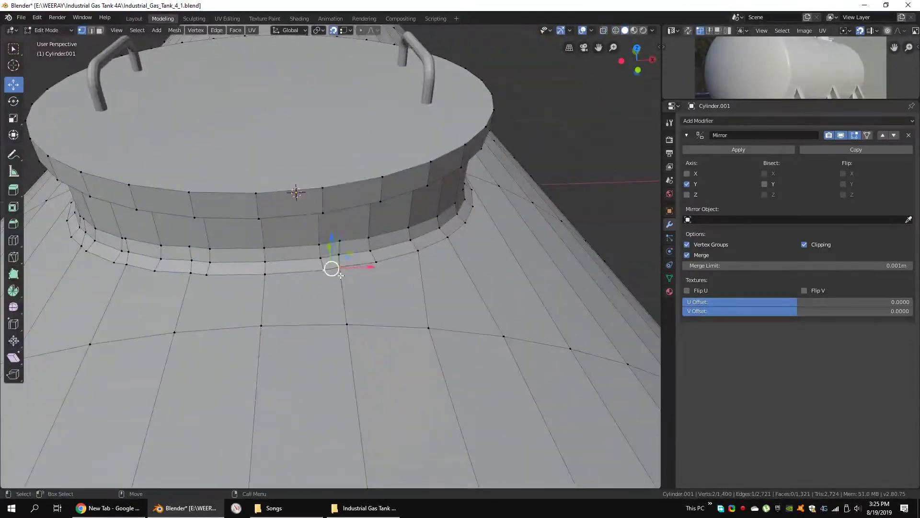
Step: Merge the two stray vertices, select the tank's left half, and enable X mirroring
{"action": "right_click", "coordinate": [331, 276]}
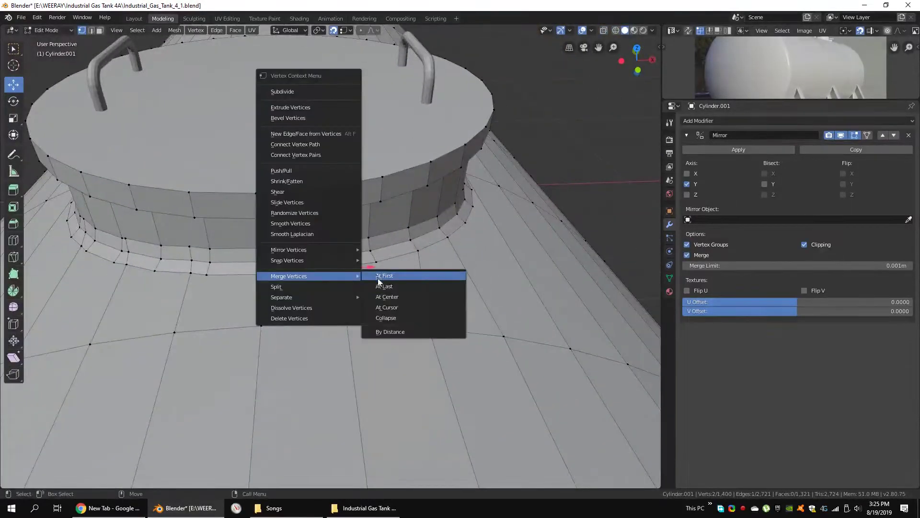
{"action": "left_click", "coordinate": [378, 281]}
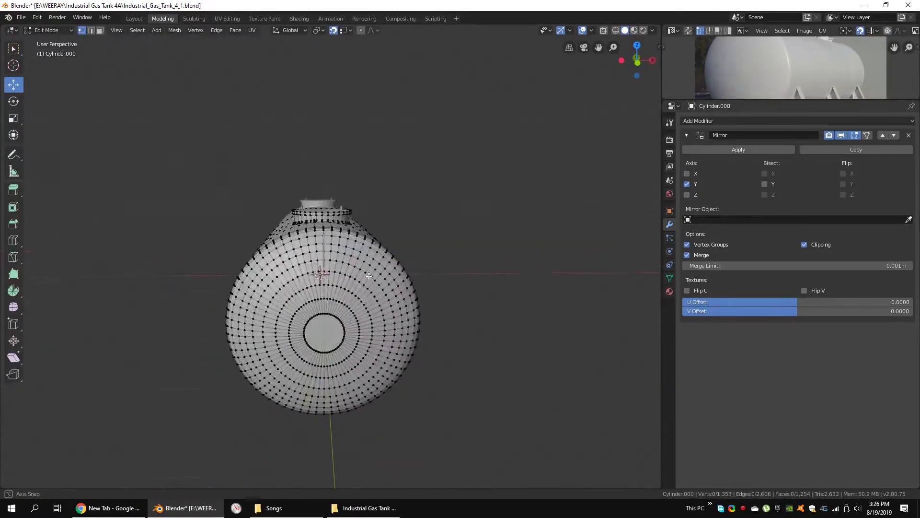
{"action": "key", "text": "KP_3"}
{"action": "key", "text": "KP_1"}
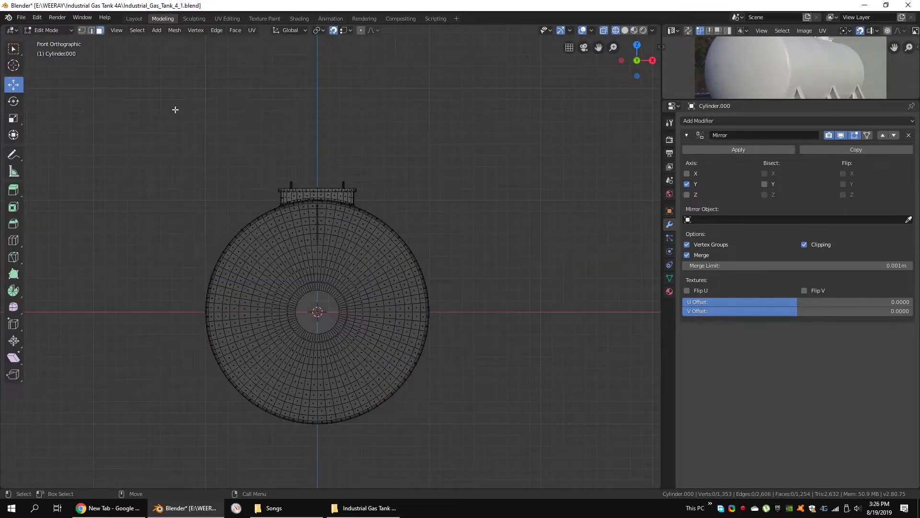
{"action": "left_click_drag", "start_coordinate": [175, 110], "coordinate": [319, 462]}
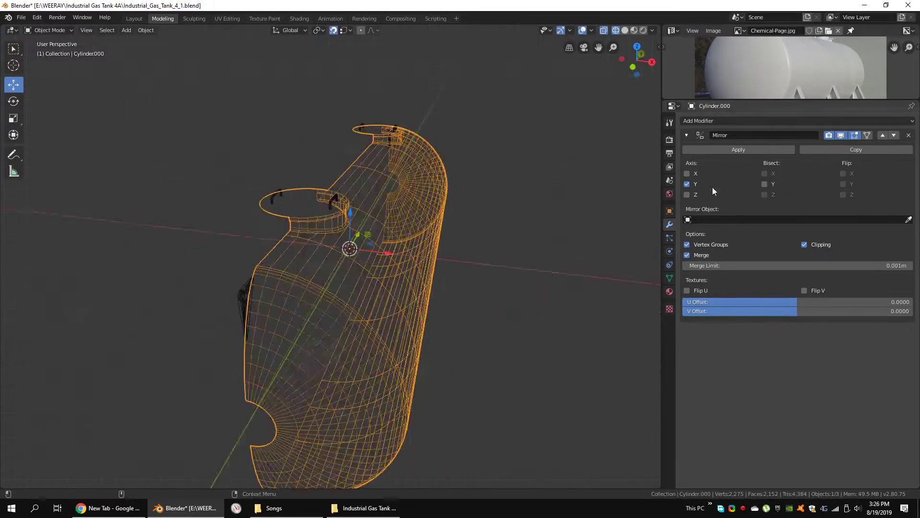
{"action": "left_click", "coordinate": [687, 173]}
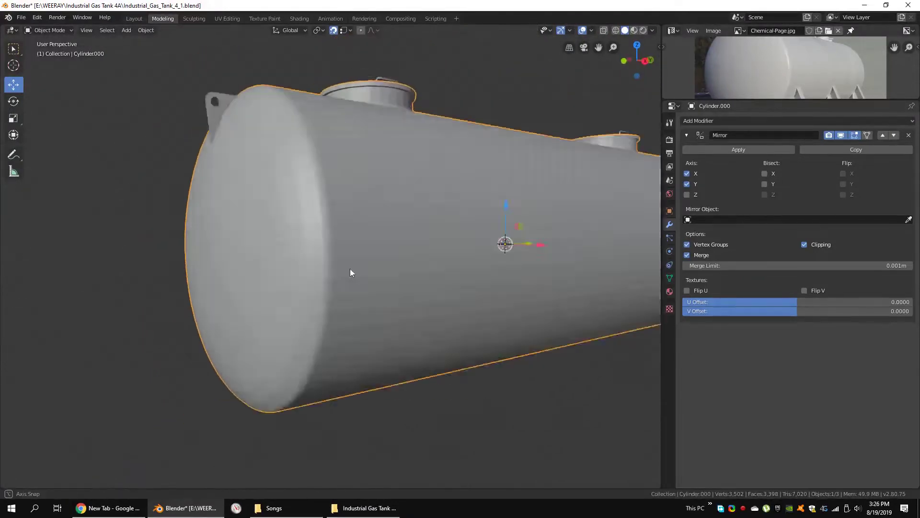
Step: In wireframe, edge-slide the end edge loop along the dome
{"action": "key", "text": "KP_3"}
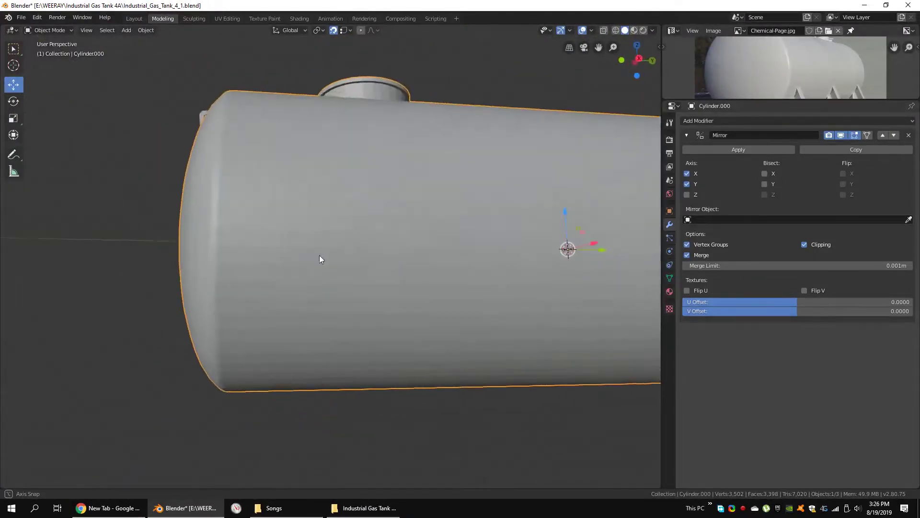
{"action": "key", "text": "shift+z"}
{"action": "key", "text": "Tab"}
{"action": "scroll", "coordinate": [269, 359], "scroll_direction": "up", "scroll_amount": 3}
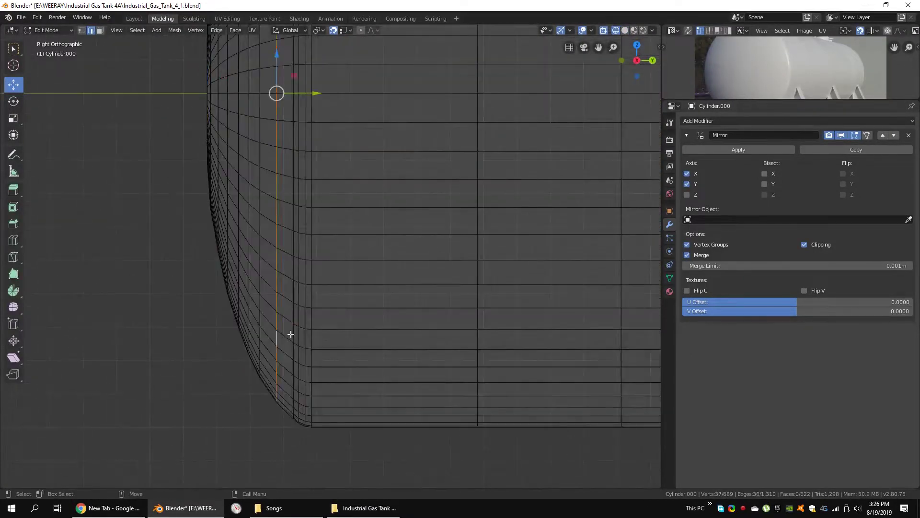
{"action": "key", "text": "ctrl+e"}
{"action": "left_click", "coordinate": [355, 318]}
{"action": "scroll", "coordinate": [341, 251], "scroll_direction": "down", "scroll_amount": 5}
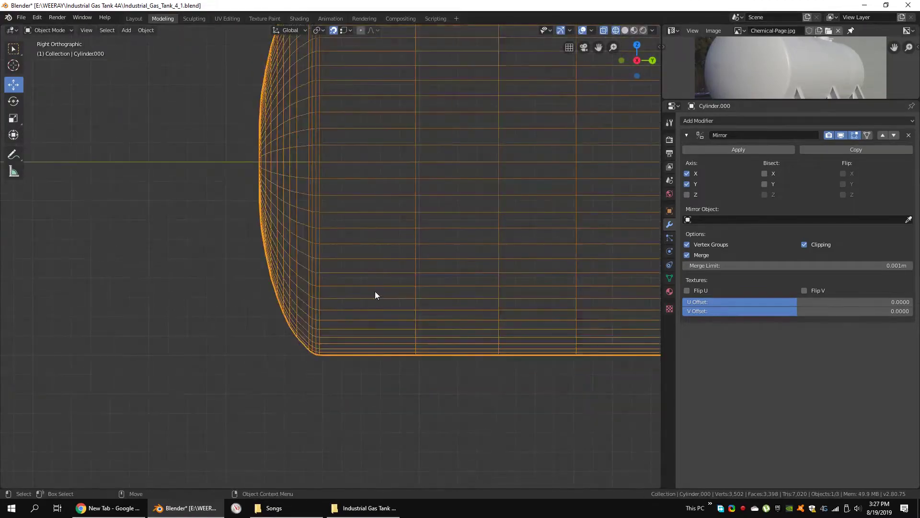
{"action": "mouse_move", "coordinate": [377, 293]}
{"action": "middle_mouse_down"}
{"action": "mouse_move", "coordinate": [405, 251]}
{"action": "mouse_move", "coordinate": [461, 261]}
{"action": "middle_mouse_up"}
{"action": "scroll", "coordinate": [405, 251], "scroll_direction": "down", "scroll_amount": 5}
Step: Add an edge loop near the domed end and scale it up to round the end
{"action": "key", "text": "shift+z"}
{"action": "key", "text": "ctrl+r"}
{"action": "left_click", "coordinate": [461, 261]}
{"action": "key", "text": "g"}
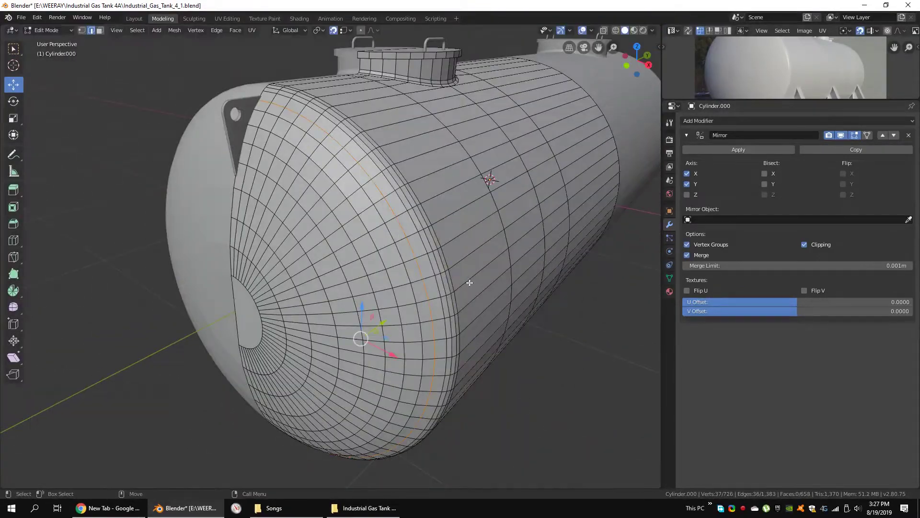
{"action": "key", "text": "KP_3"}
{"action": "key", "text": "s"}
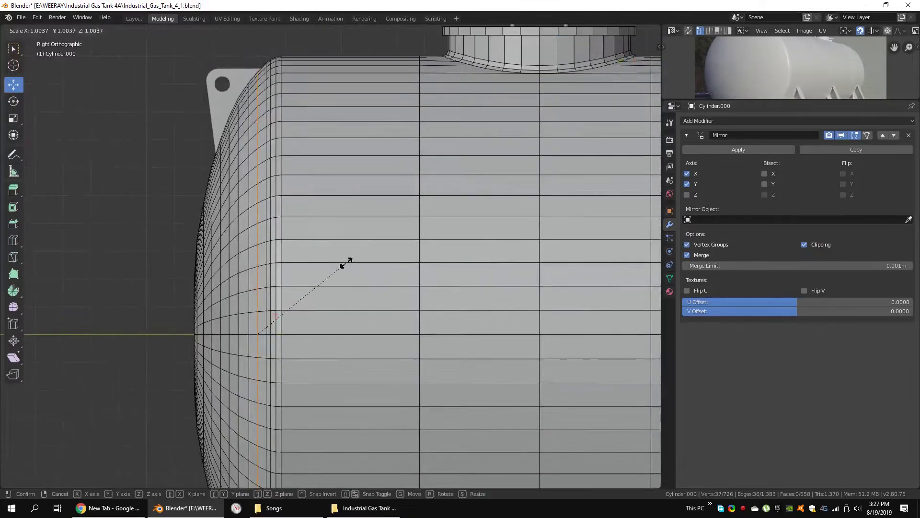
{"action": "left_click", "coordinate": [346, 262]}
{"action": "scroll", "coordinate": [364, 268], "scroll_direction": "down", "scroll_amount": 4}
{"action": "key", "text": "Tab"}
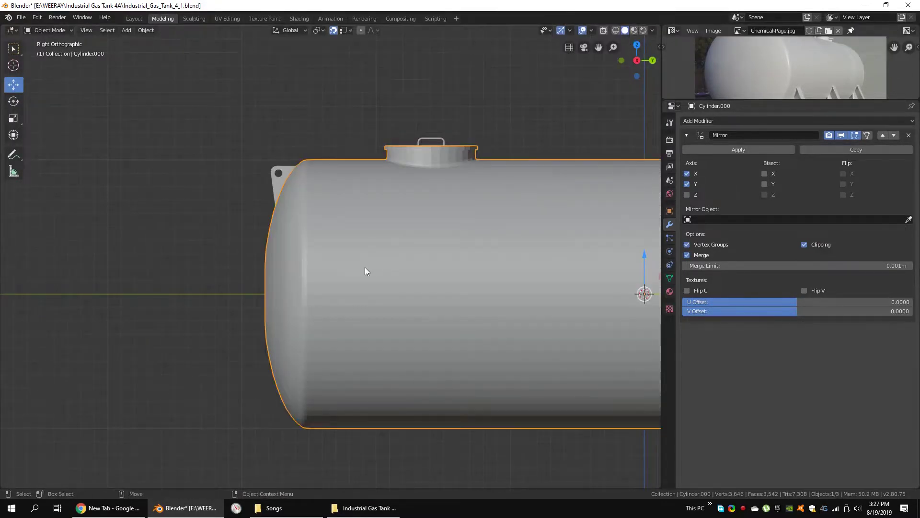
Step: Move the lifting lug's lower vertex along Y using see-through mode, then save the file
{"action": "middle_click_drag", "start_coordinate": [365, 268], "coordinate": [443, 242]}
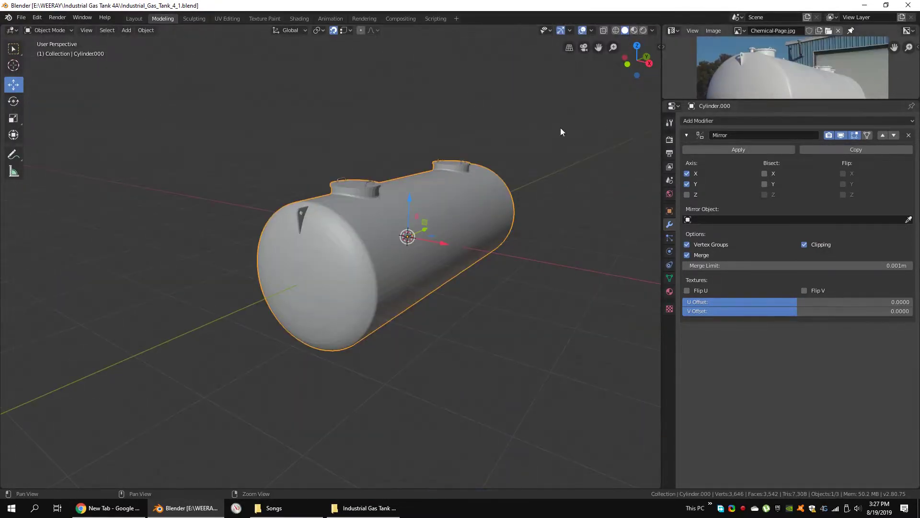
{"action": "left_click", "coordinate": [301, 218]}
{"action": "key", "text": "KP_3"}
{"action": "scroll", "coordinate": [313, 248], "scroll_direction": "up", "scroll_amount": 4}
{"action": "key", "text": "Tab"}
{"action": "key", "text": "alt+z"}
{"action": "left_click", "coordinate": [304, 336]}
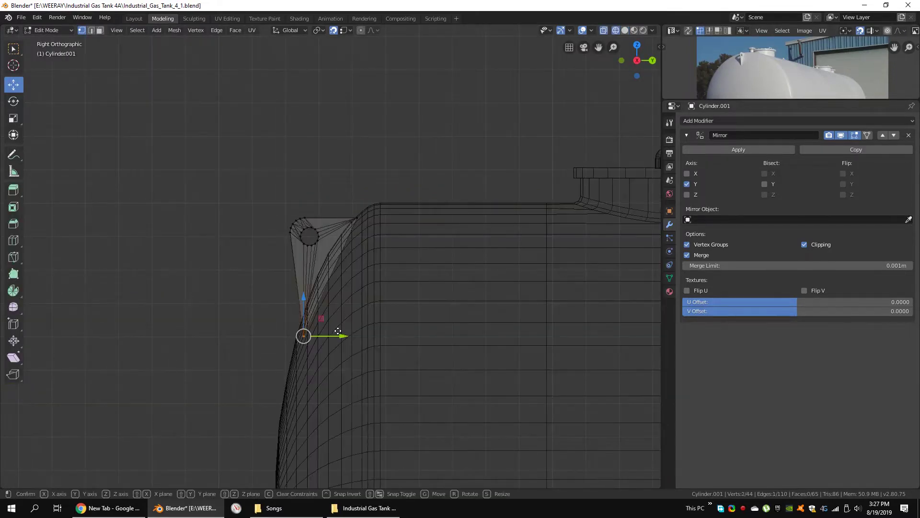
{"action": "left_click", "coordinate": [353, 237]}
{"action": "mouse_move", "coordinate": [354, 237]}
{"action": "middle_mouse_down"}
{"action": "mouse_move", "coordinate": [421, 299]}
{"action": "mouse_move", "coordinate": [440, 388]}
{"action": "mouse_move", "coordinate": [412, 297]}
{"action": "mouse_move", "coordinate": [320, 211]}
{"action": "middle_mouse_up"}
{"action": "key", "text": "alt+z"}
{"action": "key", "text": "Tab"}
{"action": "key", "text": "ctrl+s"}
{"action": "scroll", "coordinate": [317, 208], "scroll_direction": "down", "scroll_amount": 3}
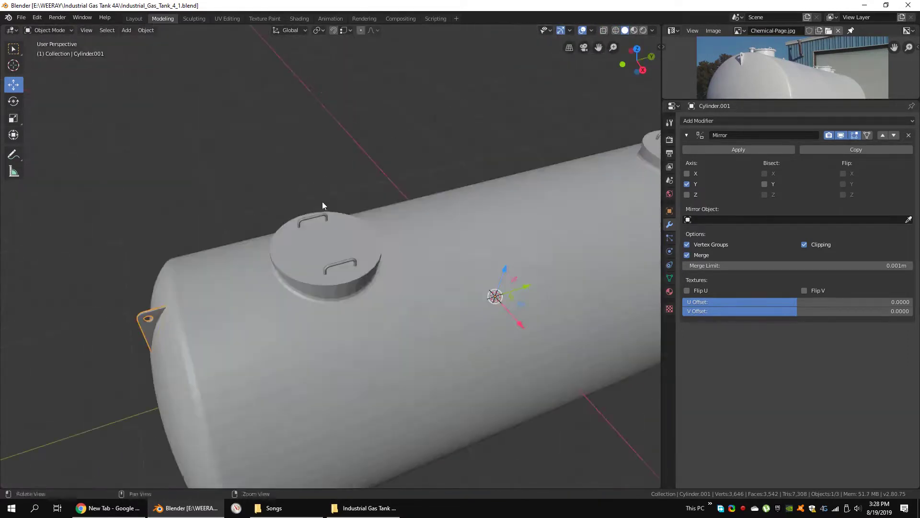
Step: Add a six-sided cylinder, move it onto the lid, and delete its bottom face
{"action": "key", "text": "q"}
{"action": "left_click", "coordinate": [490, 242]}
{"action": "type", "text": "12"}
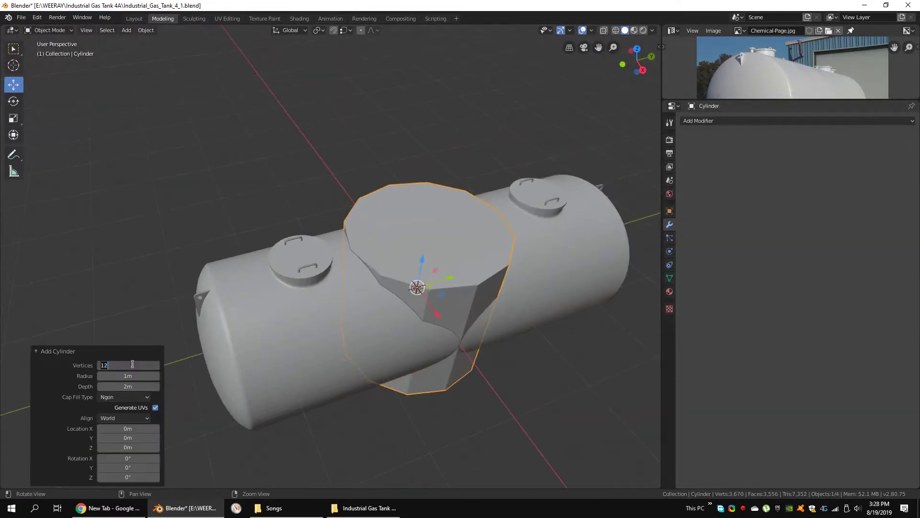
{"action": "key", "text": "Tab"}
{"action": "key", "text": "g"}
{"action": "key", "text": "g"}
{"action": "scroll", "coordinate": [429, 220], "scroll_direction": "up", "scroll_amount": 10}
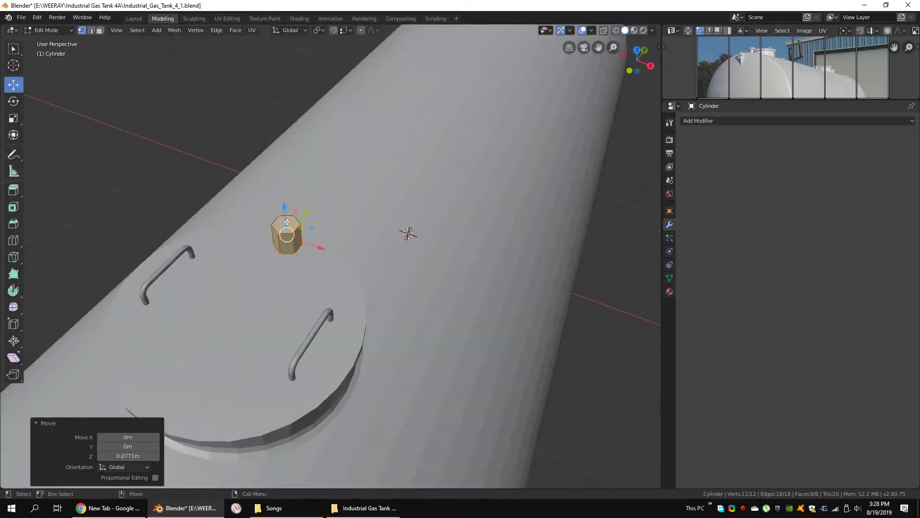
{"action": "key", "text": "KP_Decimal"}
{"action": "middle_click_drag", "start_coordinate": [287, 222], "coordinate": [444, 243]}
{"action": "key", "text": "x"}
{"action": "key", "text": "f"}
Step: Extrude the hexagon's top vertices and merge them at the centre
{"action": "middle_click_drag", "start_coordinate": [476, 280], "coordinate": [376, 271]}
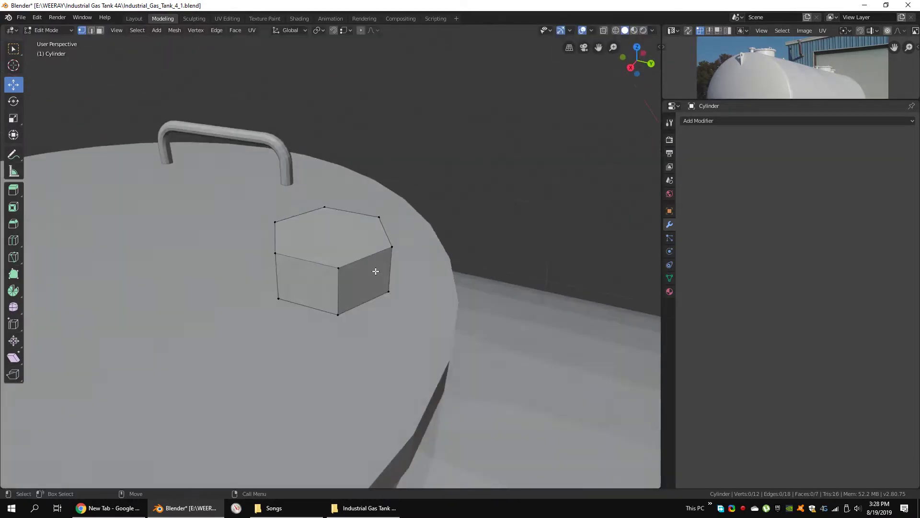
{"action": "key", "text": "e"}
{"action": "right_click", "coordinate": [405, 236]}
{"action": "right_click", "coordinate": [415, 245]}
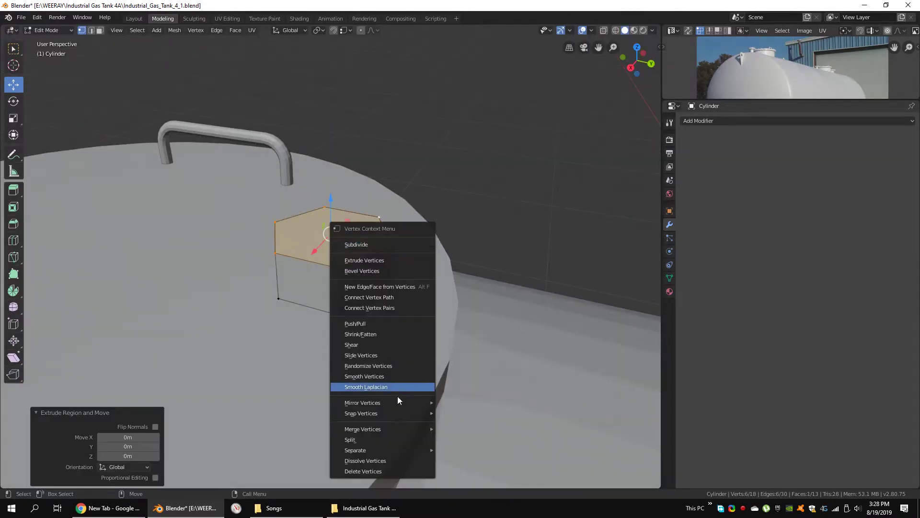
{"action": "left_click", "coordinate": [460, 394]}
{"action": "mouse_move", "coordinate": [461, 394]}
{"action": "middle_mouse_down"}
{"action": "mouse_move", "coordinate": [373, 266]}
{"action": "mouse_move", "coordinate": [450, 259]}
{"action": "middle_mouse_up"}
Step: Select the whole hexagon, shrink it, and lower it onto the manway lid
{"action": "key", "text": "2"}
{"action": "right_click", "coordinate": [375, 278]}
{"action": "key", "text": "ctrl+KP_Add"}
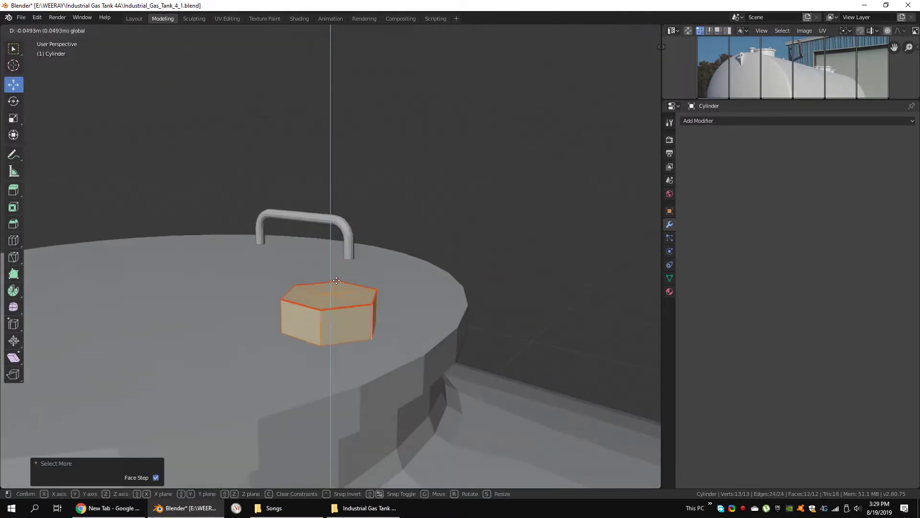
{"action": "key", "text": "s"}
{"action": "left_click", "coordinate": [336, 280]}
{"action": "scroll", "coordinate": [337, 281], "scroll_direction": "down", "scroll_amount": 4}
{"action": "mouse_move", "coordinate": [336, 280]}
{"action": "middle_mouse_down"}
{"action": "mouse_move", "coordinate": [391, 250]}
{"action": "mouse_move", "coordinate": [420, 307]}
{"action": "middle_mouse_up"}
{"action": "left_click", "coordinate": [359, 269]}
Step: Shrink the bolt head further to about 0.81 and move it along Z to seat it
{"action": "scroll", "coordinate": [420, 308], "scroll_direction": "up", "scroll_amount": 3}
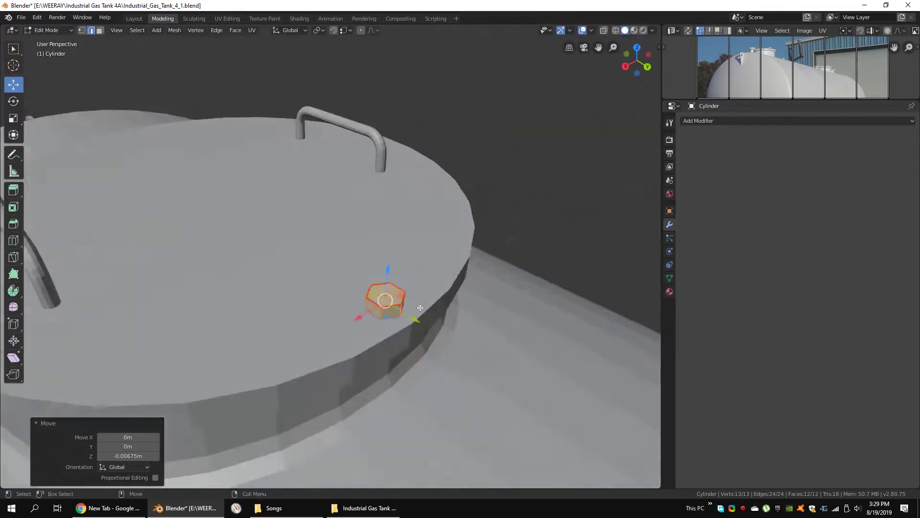
{"action": "scroll", "coordinate": [556, 411], "scroll_direction": "down", "scroll_amount": 4}
{"action": "scroll", "coordinate": [402, 267], "scroll_direction": "up", "scroll_amount": 4}
{"action": "middle_click_drag", "start_coordinate": [402, 266], "coordinate": [454, 290]}
{"action": "key", "text": "s"}
{"action": "left_click", "coordinate": [454, 290]}
{"action": "key", "text": "g"}
{"action": "key", "text": "z"}
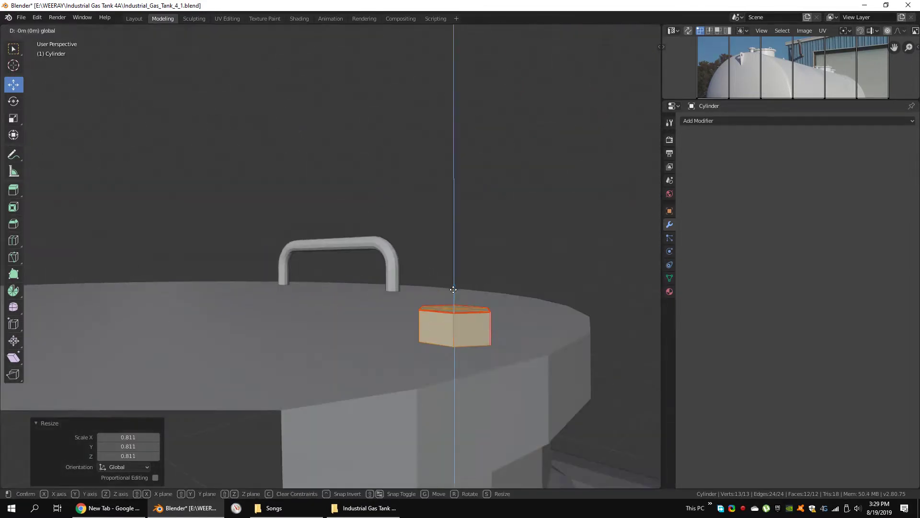
{"action": "scroll", "coordinate": [454, 289], "scroll_direction": "down", "scroll_amount": 4}
{"action": "middle_click_drag", "start_coordinate": [370, 269], "coordinate": [388, 280]}
Step: Spin duplicated bolt copies around the manway lid centre, trying 15 copies before undoing
{"action": "key", "text": "shift+s"}
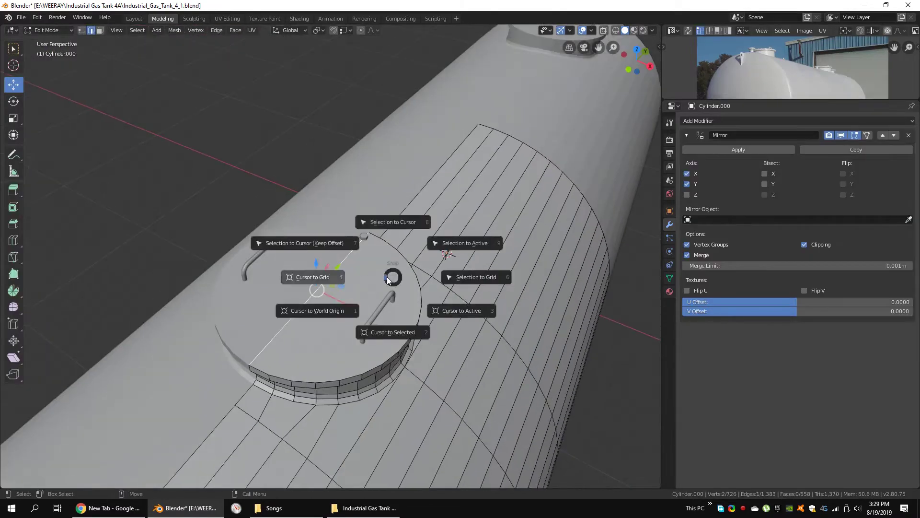
{"action": "key", "text": "ctrl+KP_Add"}
{"action": "key", "text": "KP_3"}
{"action": "key", "text": "KP_7"}
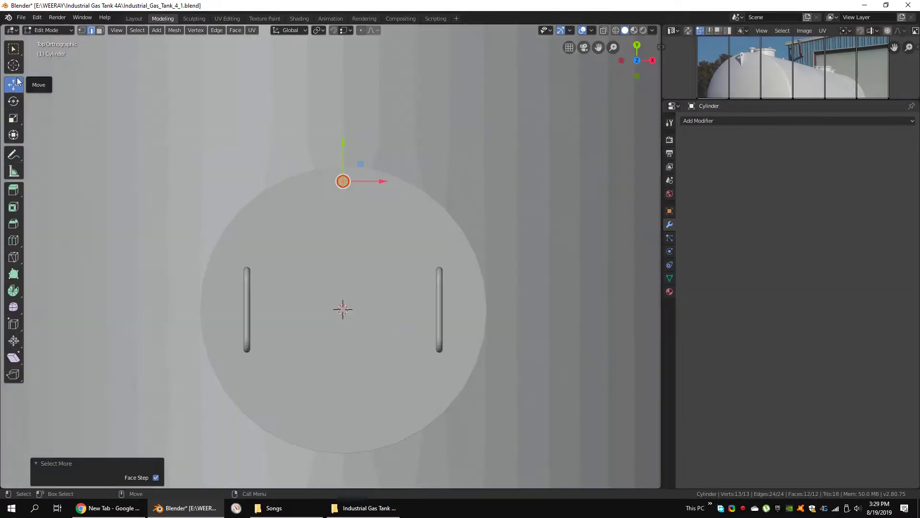
{"action": "left_click_drag", "start_coordinate": [402, 251], "coordinate": [373, 200]}
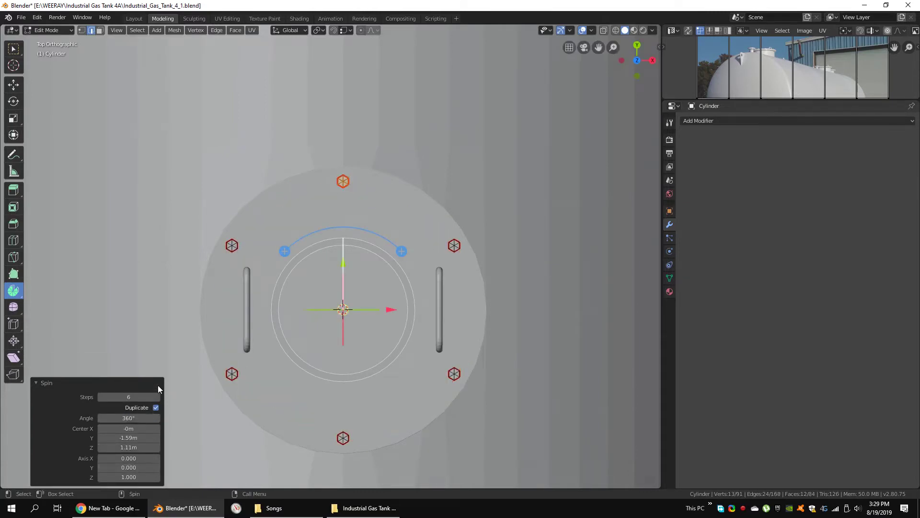
{"action": "left_click_drag", "start_coordinate": [159, 401], "coordinate": [187, 398]}
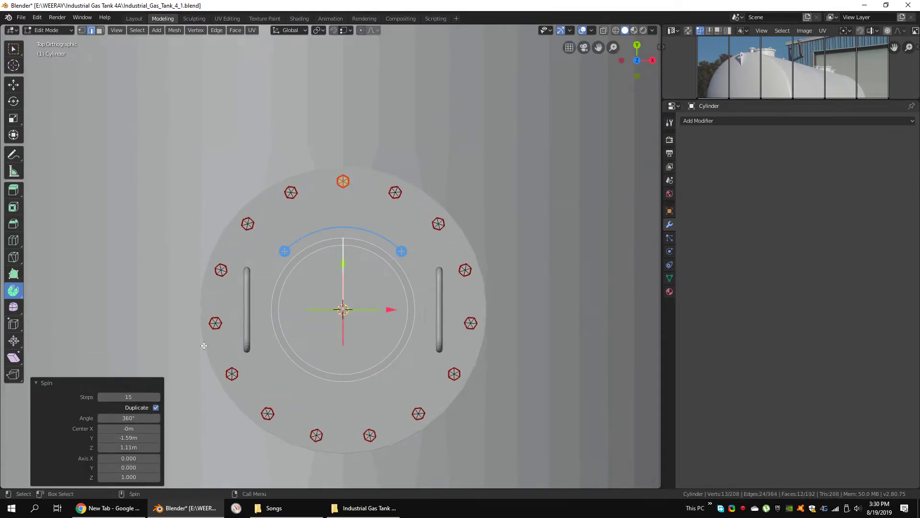
{"action": "middle_click_drag", "start_coordinate": [336, 239], "coordinate": [384, 211]}
{"action": "key", "text": "ctrl+z"}
Step: Redo the spin as a full 360° ring of bolts around the lid
{"action": "scroll", "coordinate": [392, 206], "scroll_direction": "up", "scroll_amount": 5}
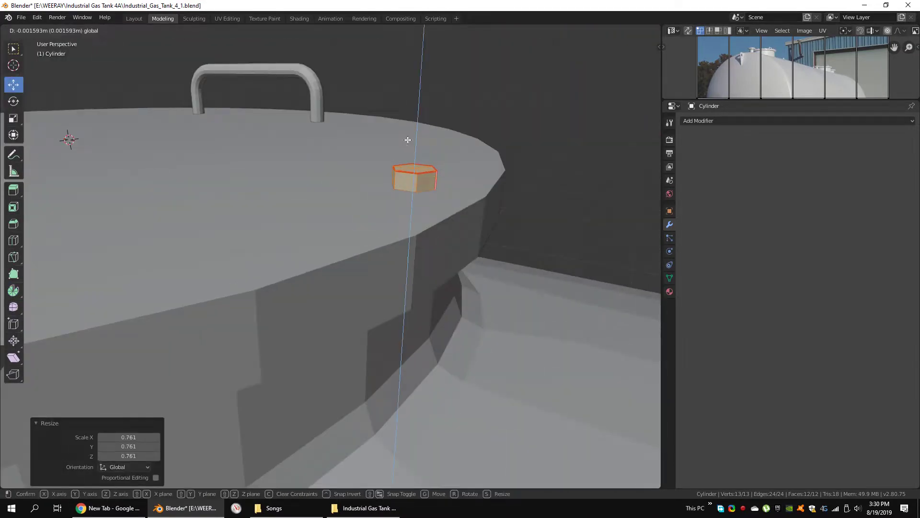
{"action": "left_click", "coordinate": [407, 139]}
{"action": "key", "text": "KP_1"}
{"action": "key", "text": "KP_7"}
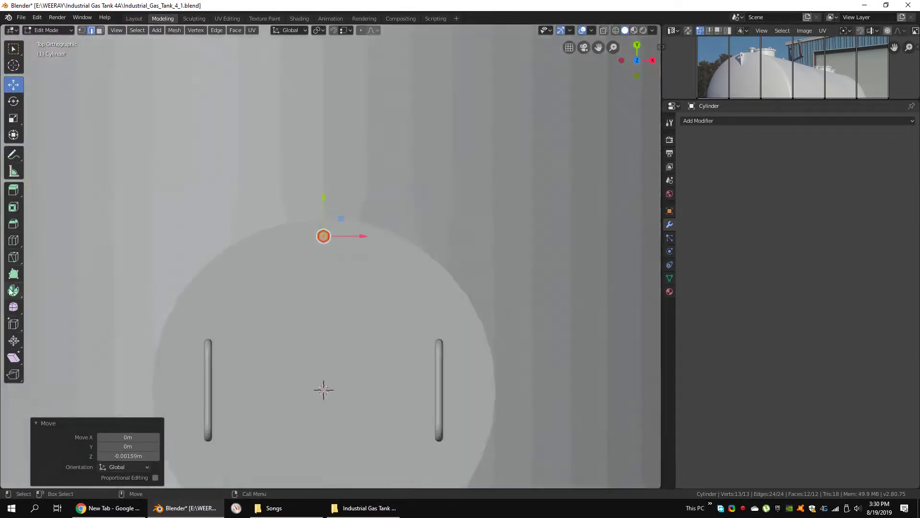
{"action": "key", "text": "Return"}
{"action": "middle_click_drag", "start_coordinate": [384, 369], "coordinate": [404, 276], "text": "shift"}
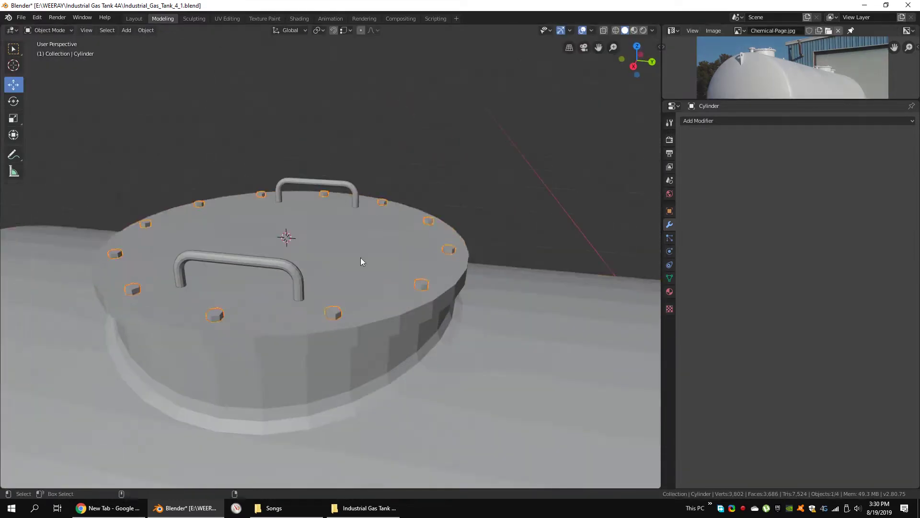
Step: Delete the stray faces from the manway lid and save the file
{"action": "left_click", "coordinate": [361, 257]}
{"action": "scroll", "coordinate": [411, 237], "scroll_direction": "down", "scroll_amount": 3}
{"action": "mouse_move", "coordinate": [476, 211]}
{"action": "middle_mouse_down"}
{"action": "mouse_move", "coordinate": [350, 251]}
{"action": "mouse_move", "coordinate": [245, 246]}
{"action": "mouse_move", "coordinate": [387, 281]}
{"action": "middle_mouse_up"}
{"action": "key", "text": "ctrl+s"}
Step: Enter Edit Mode on the tank body and select a face ring near its domed end
{"action": "scroll", "coordinate": [387, 281], "scroll_direction": "down", "scroll_amount": 3}
{"action": "left_click_drag", "start_coordinate": [791, 99], "coordinate": [790, 213]}
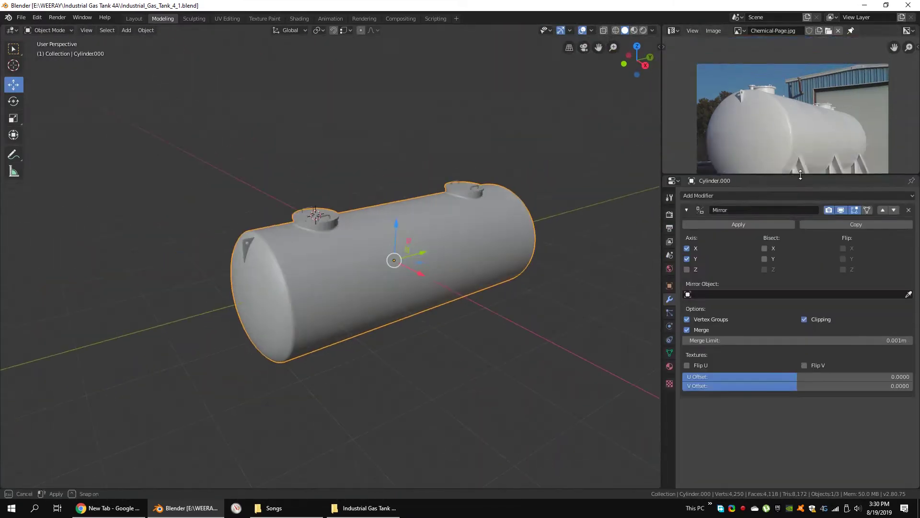
{"action": "middle_click_drag", "start_coordinate": [423, 225], "coordinate": [437, 243]}
{"action": "key", "text": "Tab"}
{"action": "scroll", "coordinate": [438, 243], "scroll_direction": "up", "scroll_amount": 3}
{"action": "mouse_move", "coordinate": [339, 324]}
{"action": "middle_mouse_down"}
{"action": "mouse_move", "coordinate": [374, 185]}
{"action": "mouse_move", "coordinate": [246, 268]}
{"action": "mouse_move", "coordinate": [329, 280]}
{"action": "middle_mouse_up"}
{"action": "scroll", "coordinate": [272, 261], "scroll_direction": "down", "scroll_amount": 3}
{"action": "left_click", "coordinate": [271, 261], "text": "alt"}
Step: Duplicate a ring of tank faces, shift it along Y and separate it into its own object
{"action": "key", "text": "g"}
{"action": "key", "text": "y"}
{"action": "left_click", "coordinate": [310, 271]}
{"action": "right_click", "coordinate": [247, 268]}
{"action": "left_click", "coordinate": [254, 431]}
{"action": "key", "text": "Tab"}
Step: Apply the new ring's Mirror modifier, then extrude its near faces and scale them up slightly
{"action": "left_click", "coordinate": [220, 296]}
{"action": "left_click", "coordinate": [759, 267]}
{"action": "key", "text": "Tab"}
{"action": "left_click", "coordinate": [251, 285], "text": "alt"}
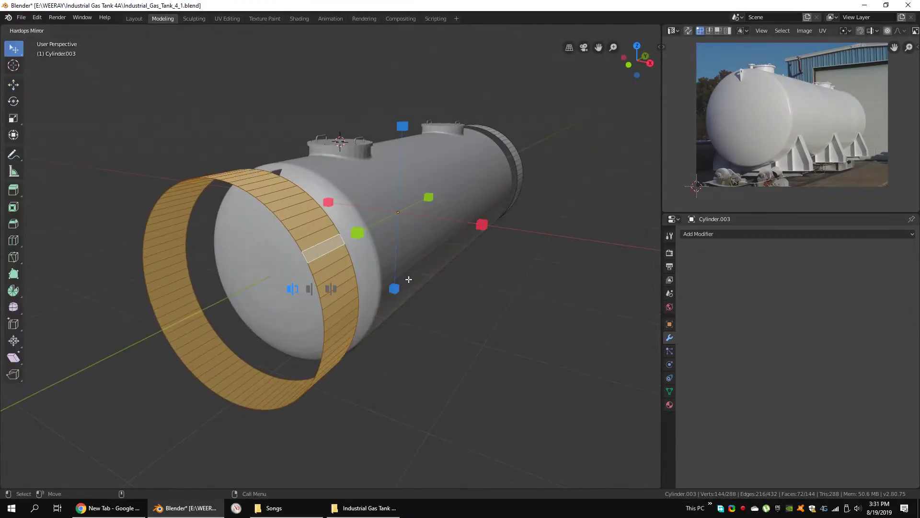
{"action": "key", "text": "e"}
{"action": "right_click", "coordinate": [326, 262]}
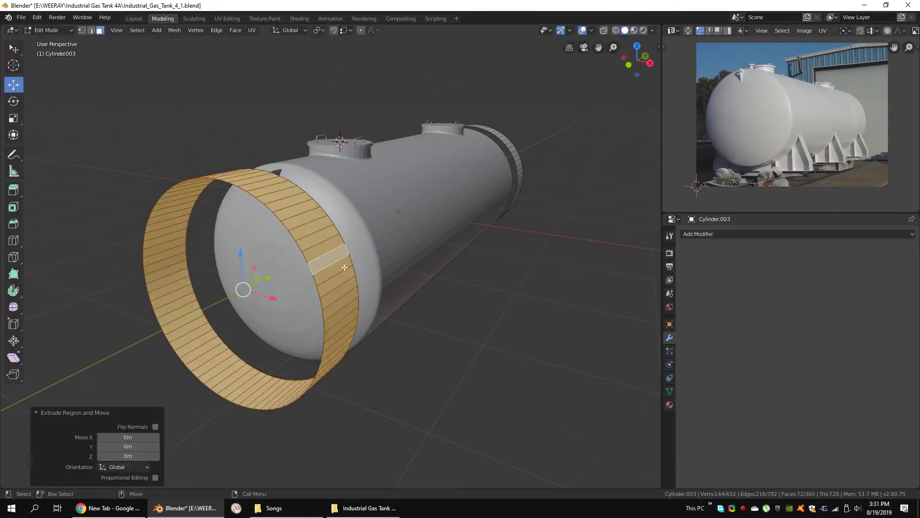
{"action": "key", "text": "s"}
{"action": "left_click", "coordinate": [336, 259]}
Step: Flatten the ring to zero along Y in X-ray Right Ortho and move it onto the tank
{"action": "middle_click_drag", "start_coordinate": [336, 259], "coordinate": [338, 252]}
{"action": "key", "text": "KP_3"}
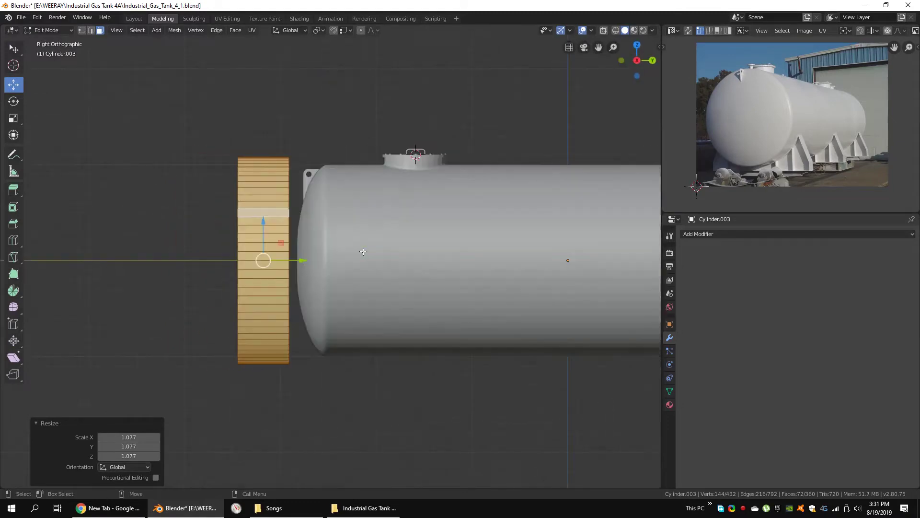
{"action": "key", "text": "shift+z"}
{"action": "key", "text": "y"}
{"action": "key", "text": "0"}
{"action": "key", "text": "Return"}
{"action": "left_click_drag", "start_coordinate": [246, 130], "coordinate": [207, 361]}
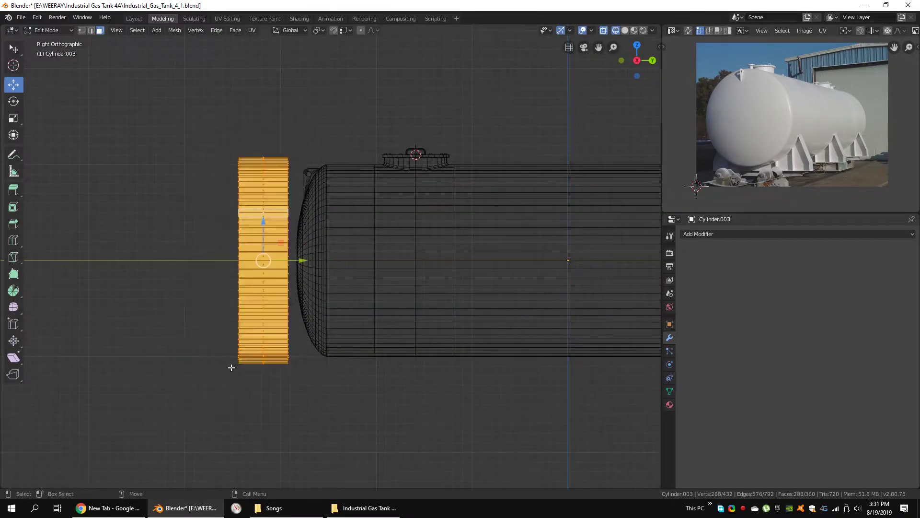
{"action": "key", "text": "g"}
{"action": "mouse_move", "coordinate": [471, 242]}
{"action": "middle_mouse_down"}
{"action": "mouse_move", "coordinate": [464, 273]}
{"action": "mouse_move", "coordinate": [422, 281]}
{"action": "mouse_move", "coordinate": [336, 249]}
{"action": "middle_mouse_up"}
{"action": "key", "text": "shift+z"}
Step: Delete the extra face loop from the band and select the remaining band faces
{"action": "left_click", "coordinate": [407, 251], "text": "alt"}
{"action": "mouse_move", "coordinate": [408, 251]}
{"action": "middle_mouse_down"}
{"action": "mouse_move", "coordinate": [364, 270]}
{"action": "mouse_move", "coordinate": [455, 257]}
{"action": "mouse_move", "coordinate": [488, 263]}
{"action": "mouse_move", "coordinate": [329, 243]}
{"action": "middle_mouse_up"}
{"action": "key", "text": "3"}
{"action": "key", "text": "x"}
{"action": "left_click", "coordinate": [374, 269]}
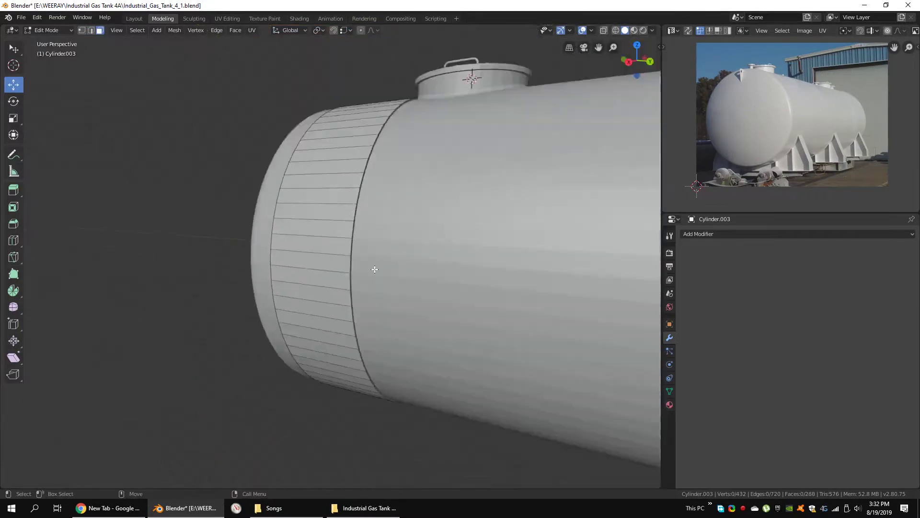
{"action": "mouse_move", "coordinate": [375, 269]}
{"action": "middle_mouse_down"}
{"action": "mouse_move", "coordinate": [338, 247]}
{"action": "mouse_move", "coordinate": [325, 261]}
{"action": "mouse_move", "coordinate": [392, 242]}
{"action": "mouse_move", "coordinate": [491, 78]}
{"action": "middle_mouse_up"}
{"action": "left_click", "coordinate": [340, 263], "text": "alt"}
Step: In X-ray side view, isolate the saddle part of the band and select its edge loop
{"action": "key", "text": "alt+z"}
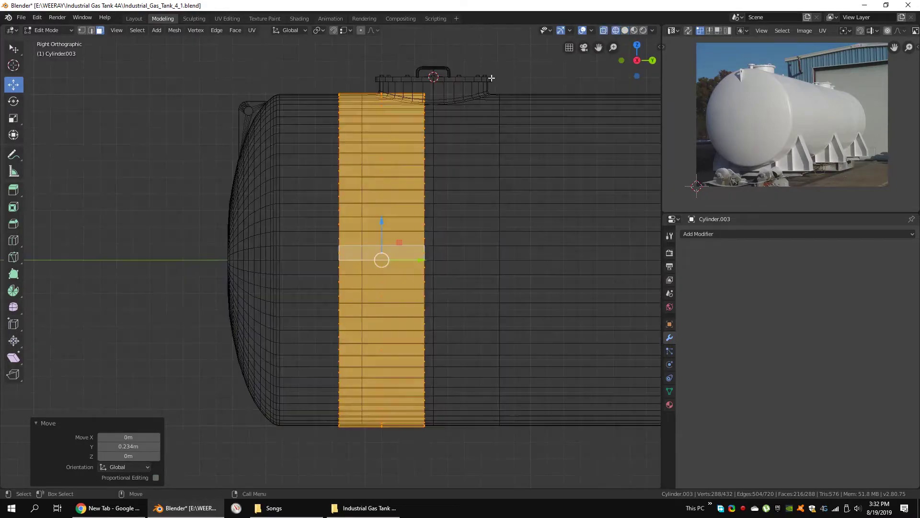
{"action": "middle_click_drag", "start_coordinate": [294, 309], "coordinate": [287, 181]}
{"action": "scroll", "coordinate": [431, 269], "scroll_direction": "up", "scroll_amount": 5}
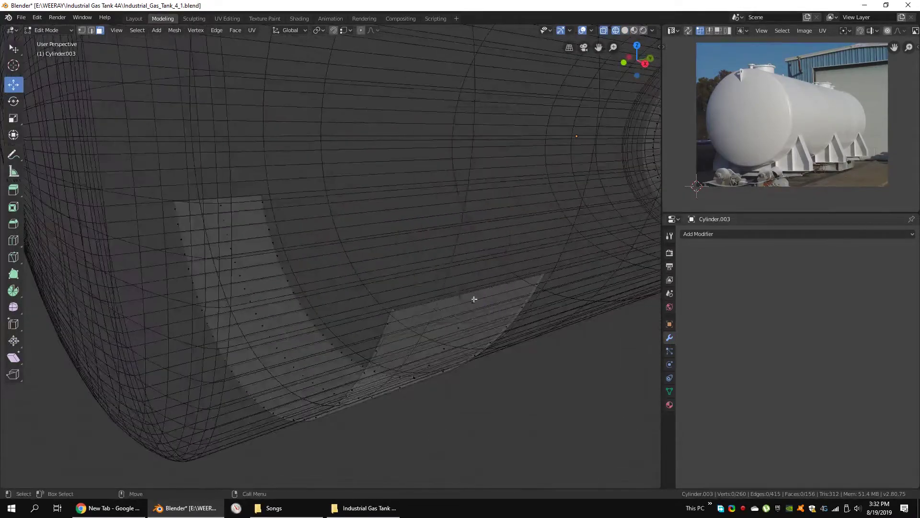
{"action": "mouse_move", "coordinate": [415, 310]}
{"action": "middle_mouse_down"}
{"action": "mouse_move", "coordinate": [468, 294]}
{"action": "mouse_move", "coordinate": [388, 277]}
{"action": "middle_mouse_up"}
{"action": "left_click", "coordinate": [446, 282], "text": "alt"}
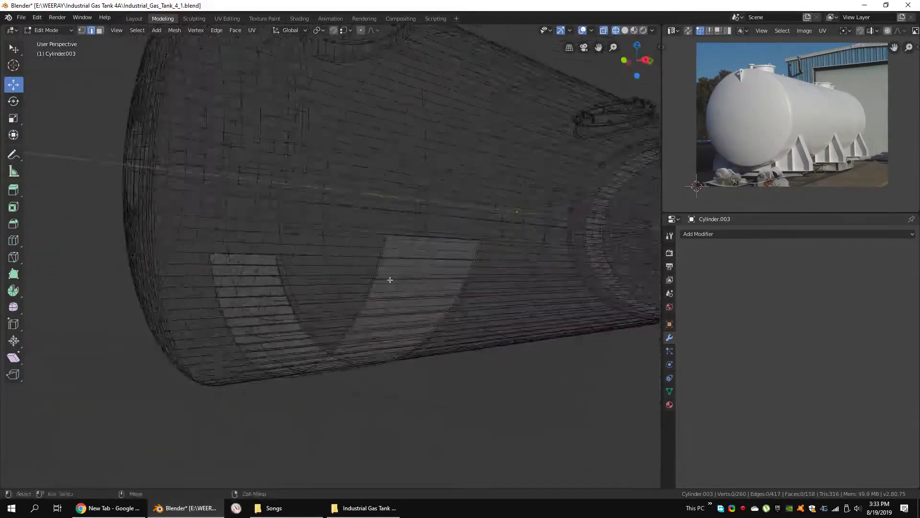
Step: Slide the saddle edge loop along Y and box-select the remaining band faces
{"action": "key", "text": "g"}
{"action": "key", "text": "y"}
{"action": "left_click", "coordinate": [321, 320]}
{"action": "scroll", "coordinate": [320, 321], "scroll_direction": "down", "scroll_amount": 4}
{"action": "scroll", "coordinate": [321, 318], "scroll_direction": "up", "scroll_amount": 4}
{"action": "key", "text": "b"}
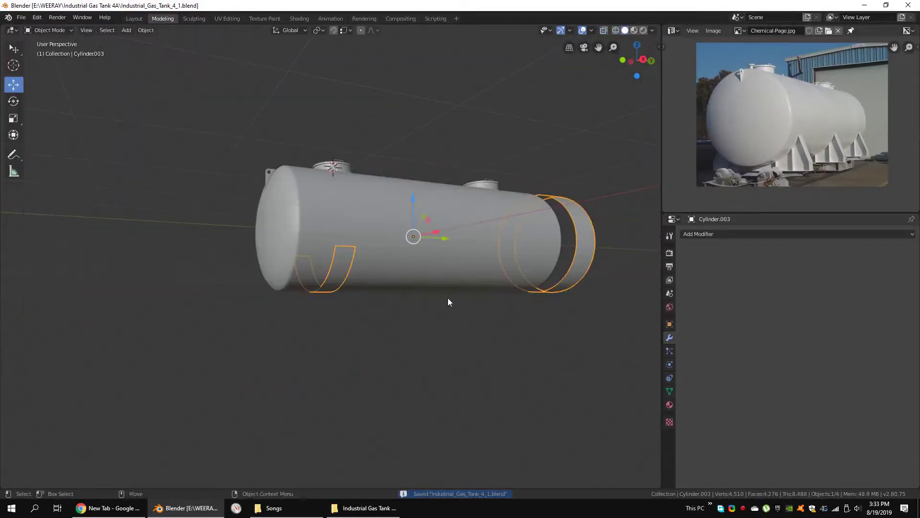
{"action": "scroll", "coordinate": [407, 278], "scroll_direction": "up", "scroll_amount": 2}
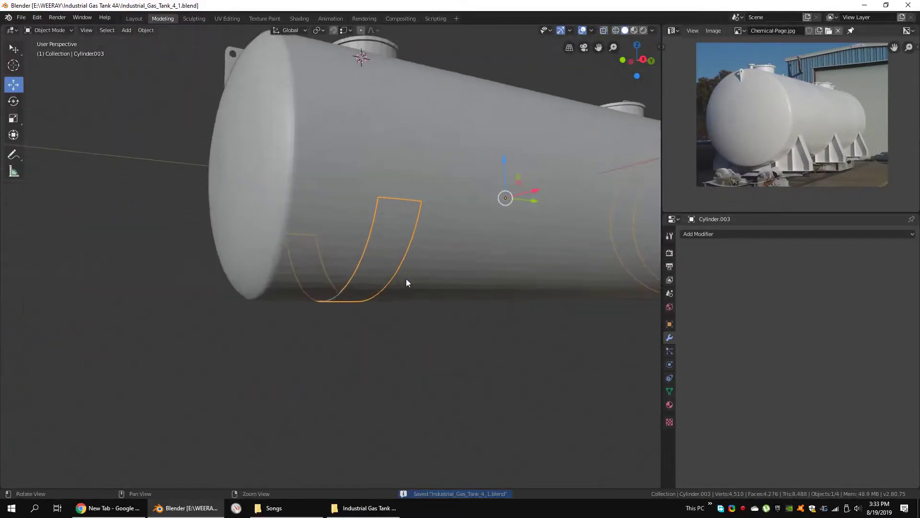
{"action": "scroll", "coordinate": [429, 272], "scroll_direction": "up", "scroll_amount": 2}
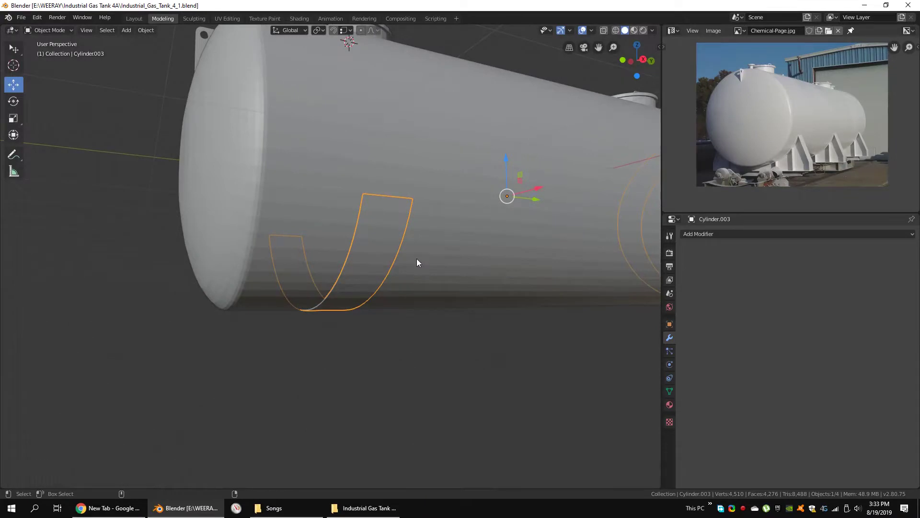
{"action": "key", "text": "shift+a"}
Step: Add a plane and lower it along Z beneath the tank
{"action": "left_click", "coordinate": [538, 257]}
{"action": "key", "text": "Tab"}
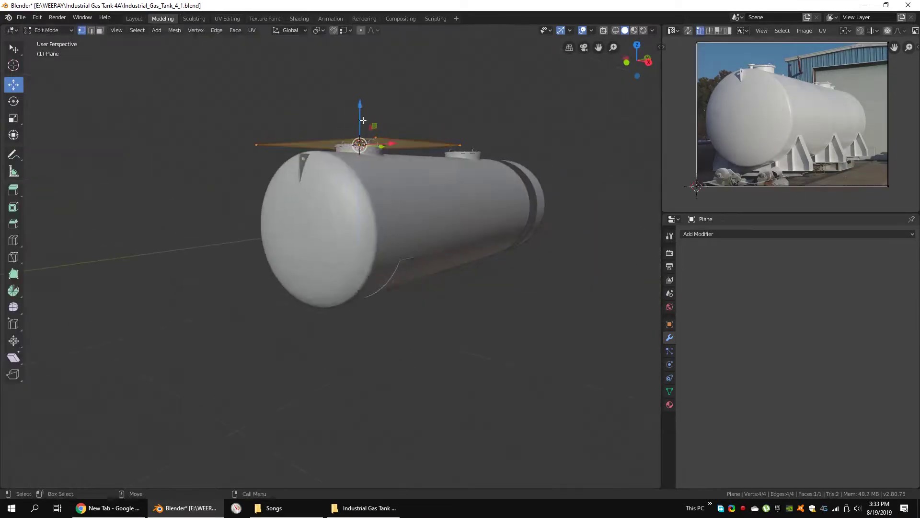
{"action": "key", "text": "g"}
{"action": "key", "text": "z"}
{"action": "left_click", "coordinate": [434, 265]}
{"action": "middle_click_drag", "start_coordinate": [405, 335], "coordinate": [407, 292]}
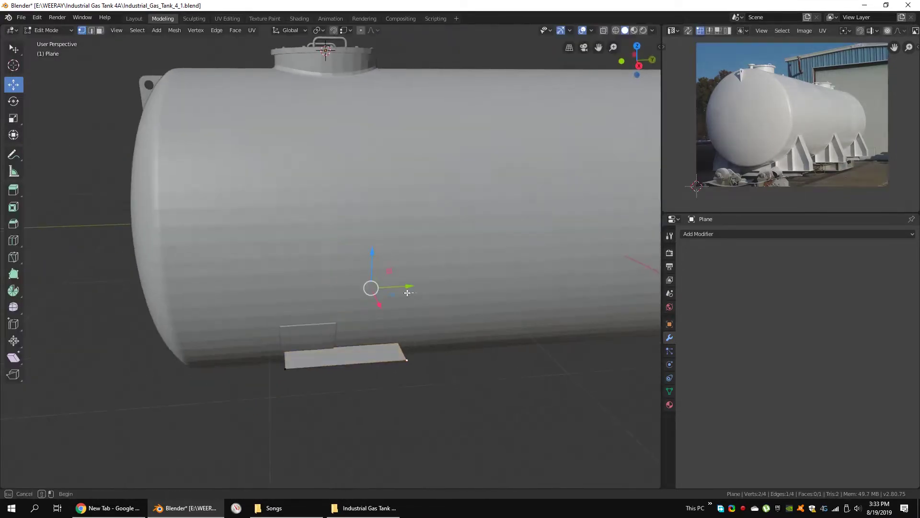
{"action": "left_click", "coordinate": [345, 301]}
{"action": "scroll", "coordinate": [365, 283], "scroll_direction": "up", "scroll_amount": 3}
{"action": "mouse_move", "coordinate": [378, 261]}
{"action": "middle_mouse_down"}
{"action": "mouse_move", "coordinate": [450, 297]}
{"action": "mouse_move", "coordinate": [409, 259]}
{"action": "middle_mouse_up"}
Step: In X-ray Front Ortho, slide the plane's edge out 1.81 m along X and reposition a corner vertex
{"action": "key", "text": "KP_1"}
{"action": "key", "text": "shift+z"}
{"action": "left_click_drag", "start_coordinate": [138, 269], "coordinate": [170, 269]}
{"action": "scroll", "coordinate": [373, 264], "scroll_direction": "up", "scroll_amount": 4}
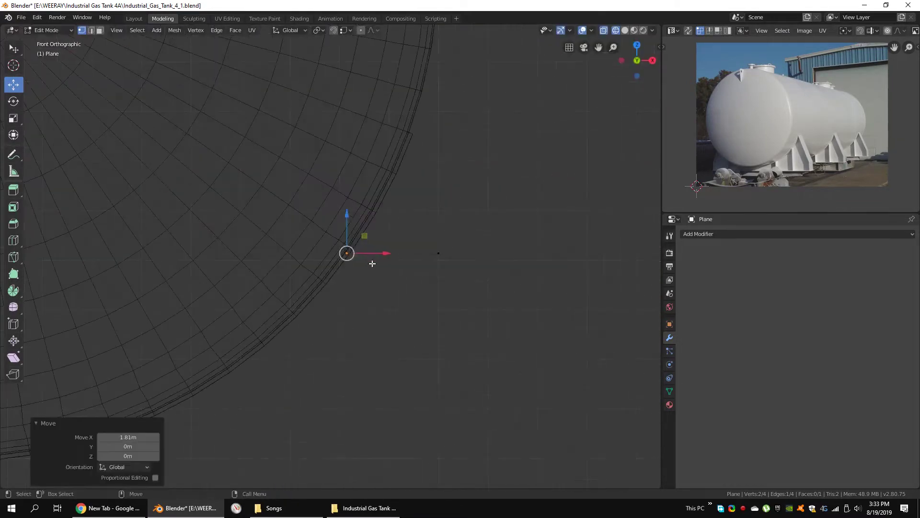
{"action": "left_click_drag", "start_coordinate": [427, 286], "coordinate": [427, 286]}
{"action": "scroll", "coordinate": [422, 281], "scroll_direction": "down", "scroll_amount": 4}
{"action": "key", "text": "g"}
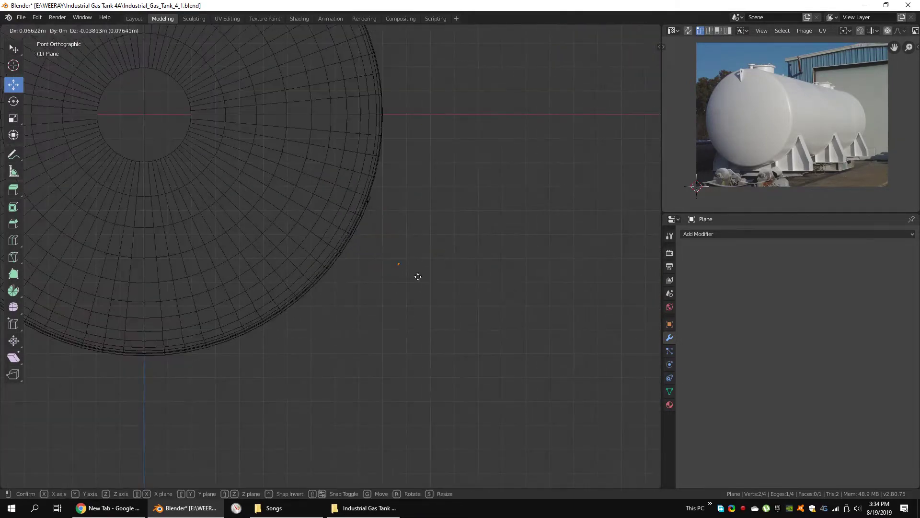
{"action": "left_click", "coordinate": [461, 326]}
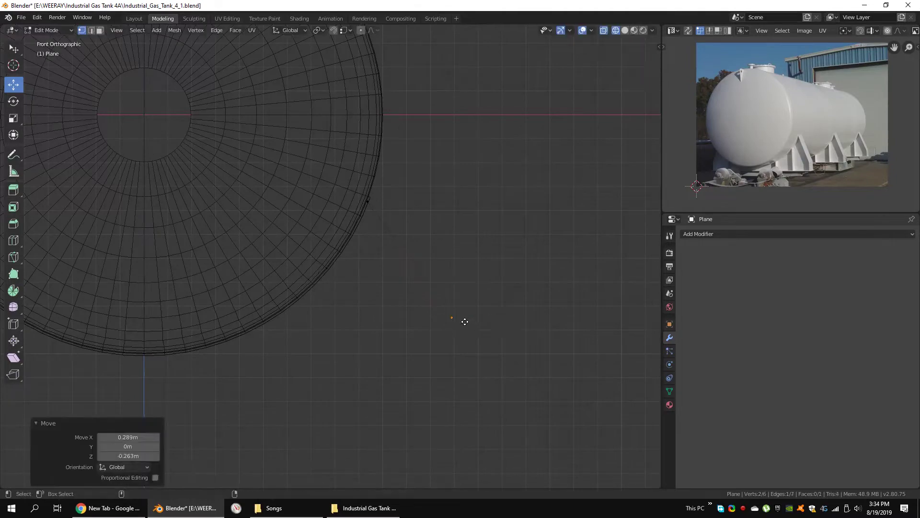
Step: Extrude the edge downward into a support and separate the footing into its own object
{"action": "left_click", "coordinate": [464, 361]}
{"action": "middle_click_drag", "start_coordinate": [464, 361], "coordinate": [407, 305]}
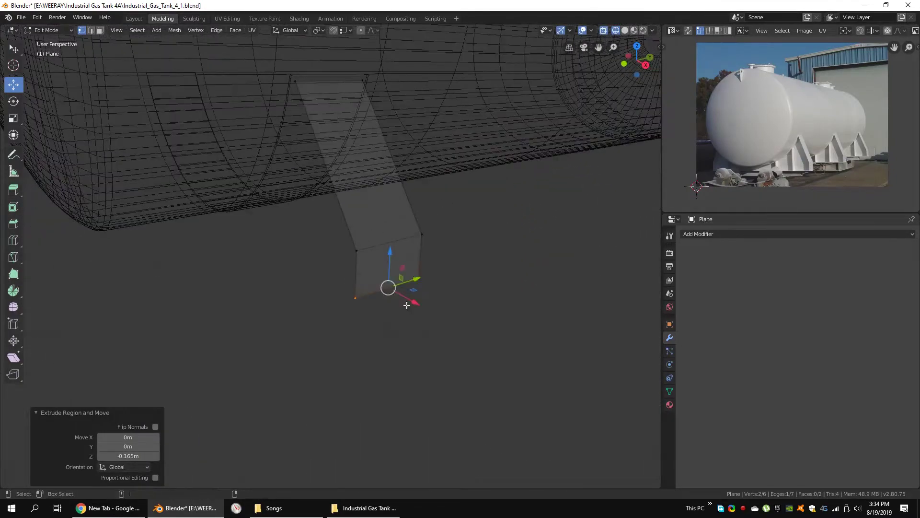
{"action": "right_click", "coordinate": [457, 298]}
{"action": "left_click", "coordinate": [493, 442]}
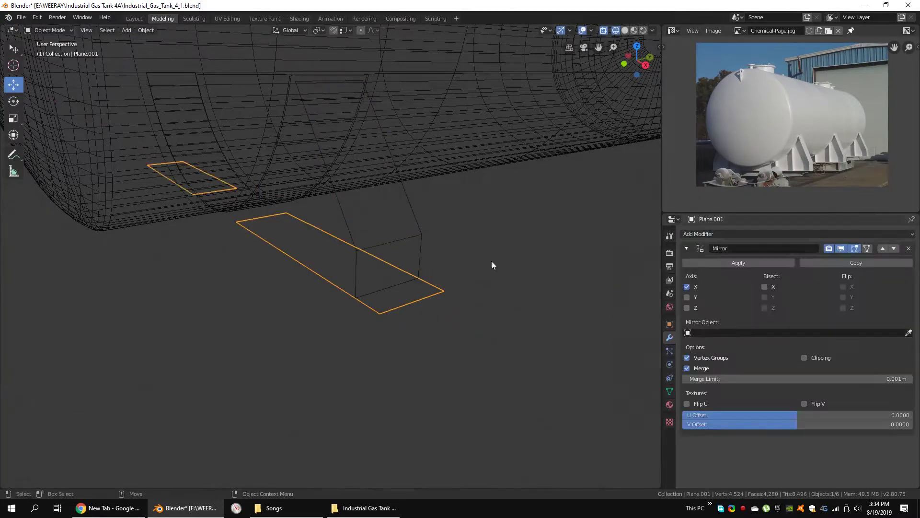
Step: Give the footing a Mirror modifier with clipping enabled
{"action": "left_click", "coordinate": [687, 297]}
{"action": "left_click", "coordinate": [804, 357]}
{"action": "scroll", "coordinate": [401, 234], "scroll_direction": "down", "scroll_amount": 3}
{"action": "scroll", "coordinate": [437, 274], "scroll_direction": "down", "scroll_amount": 2}
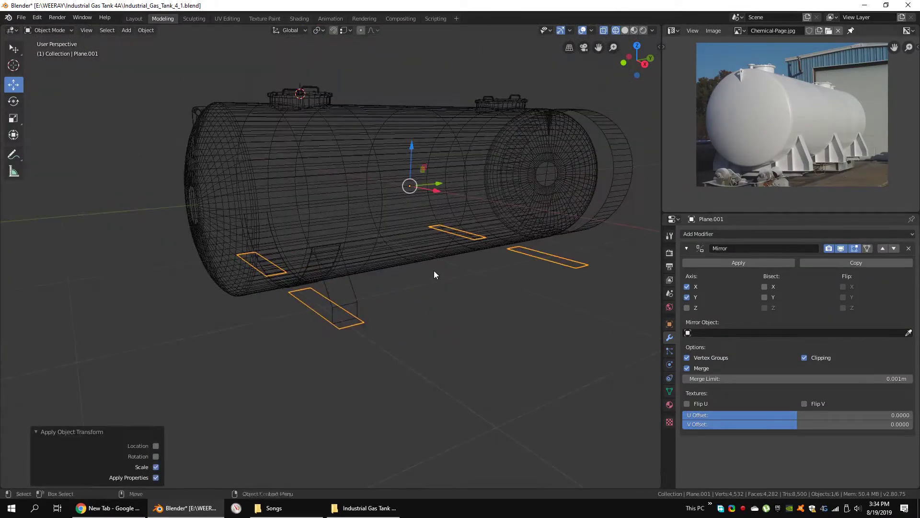
{"action": "key", "text": "grave"}
{"action": "left_click", "coordinate": [383, 300]}
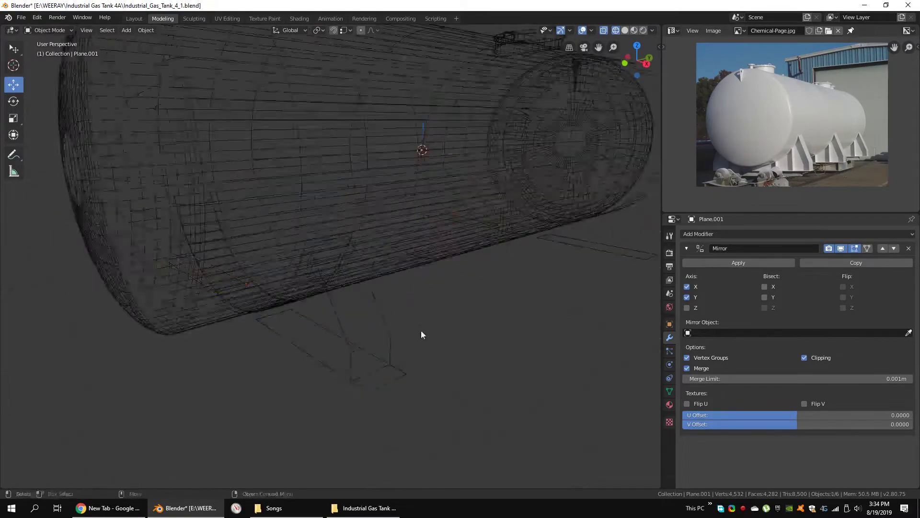
Step: Scale the footing lengthwise and lower the brace in Edit Mode
{"action": "key", "text": "Tab"}
{"action": "left_click", "coordinate": [414, 351]}
{"action": "middle_click_drag", "start_coordinate": [410, 343], "coordinate": [293, 291]}
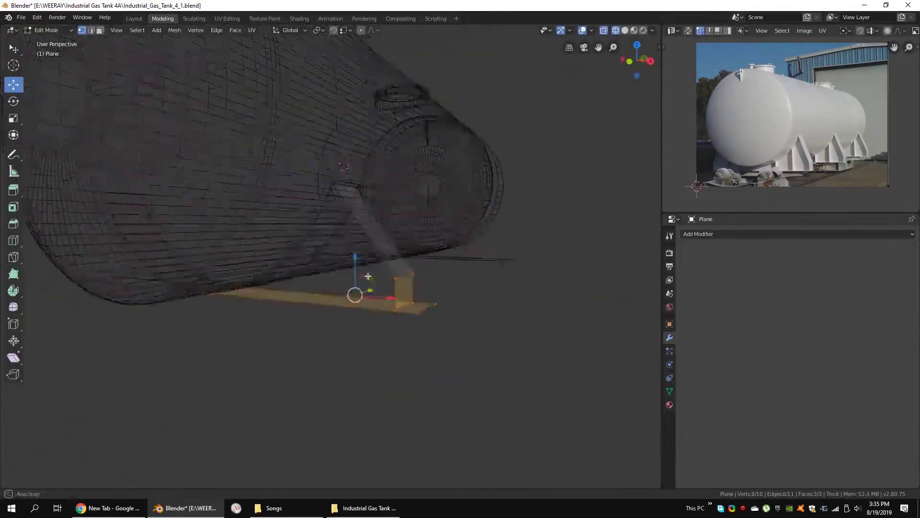
{"action": "left_click", "coordinate": [417, 272]}
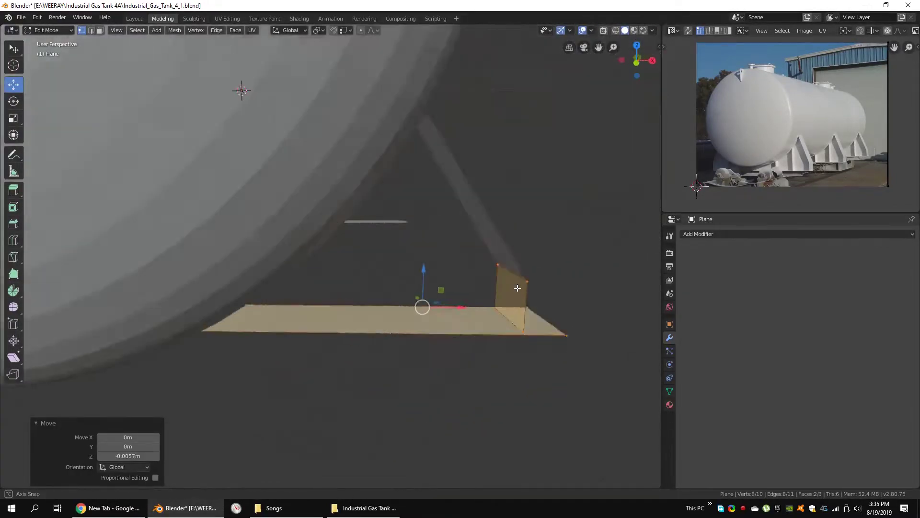
{"action": "mouse_move", "coordinate": [384, 128]}
{"action": "middle_mouse_down"}
{"action": "mouse_move", "coordinate": [509, 290]}
{"action": "mouse_move", "coordinate": [460, 308]}
{"action": "middle_mouse_up"}
Step: Thicken the support with a Solidify modifier
{"action": "left_click", "coordinate": [719, 234]}
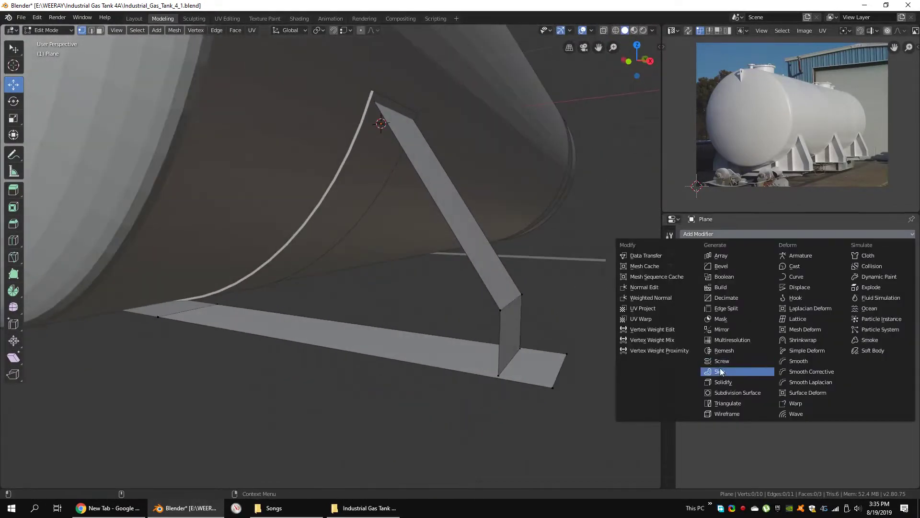
{"action": "left_click", "coordinate": [723, 382]}
{"action": "middle_click_drag", "start_coordinate": [328, 120], "coordinate": [469, 277]}
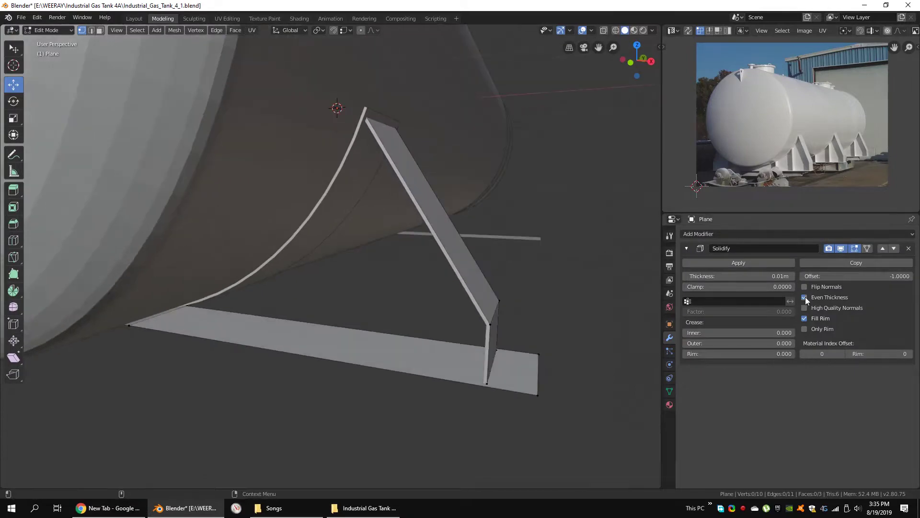
{"action": "key", "text": "Tab"}
Step: Add Solidify to the footing plate, undoing an accidental Remesh modifier
{"action": "left_click", "coordinate": [511, 377]}
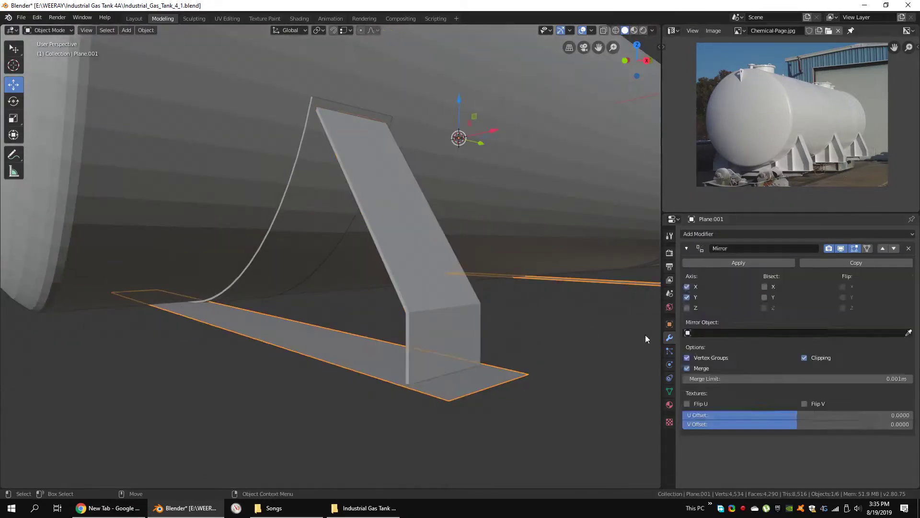
{"action": "left_click", "coordinate": [719, 233]}
{"action": "left_click", "coordinate": [723, 350]}
{"action": "key", "text": "ctrl+z"}
{"action": "left_click", "coordinate": [719, 234]}
{"action": "left_click", "coordinate": [723, 382]}
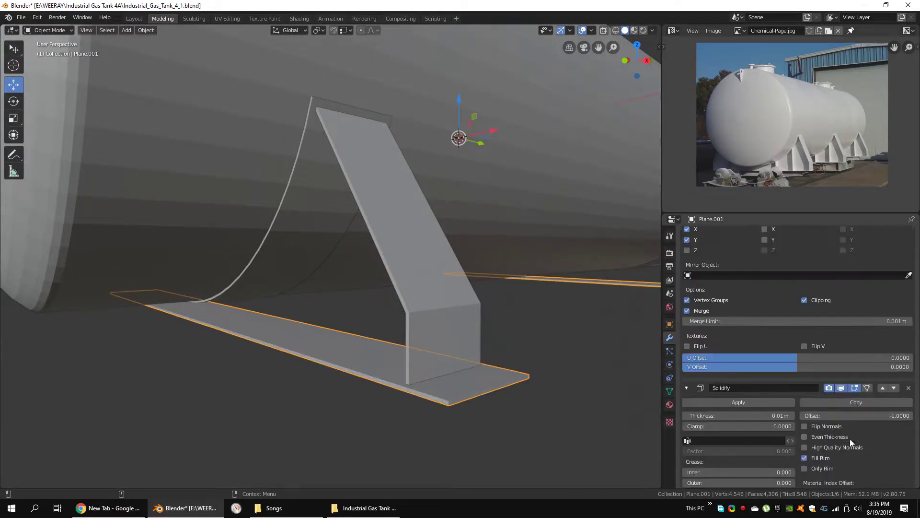
Step: Give the saddle bracket a Mirror modifier with X bisect and apply its scale
{"action": "left_click", "coordinate": [467, 316]}
{"action": "scroll", "coordinate": [465, 294], "scroll_direction": "up", "scroll_amount": 3}
{"action": "left_click", "coordinate": [719, 234]}
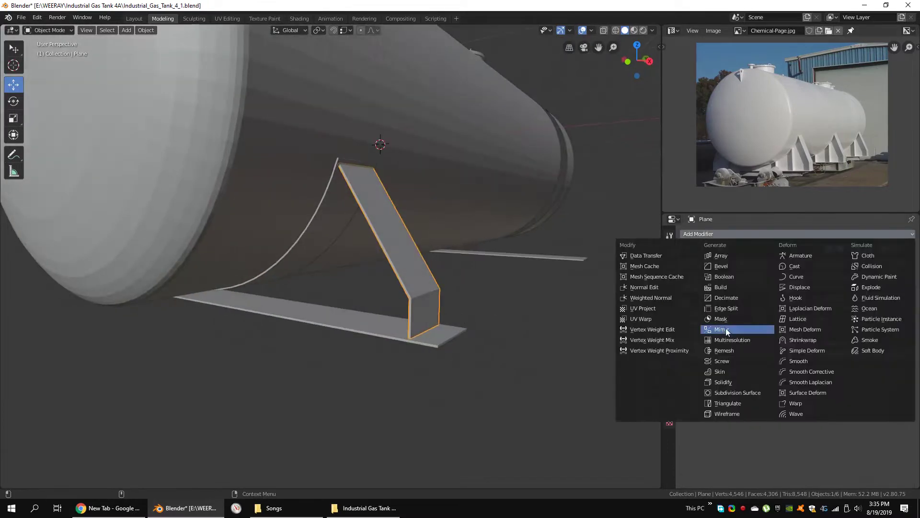
{"action": "left_click", "coordinate": [721, 328]}
{"action": "scroll", "coordinate": [453, 251], "scroll_direction": "down", "scroll_amount": 5}
{"action": "key", "text": "ctrl+a"}
{"action": "left_click", "coordinate": [437, 277]}
{"action": "scroll", "coordinate": [437, 281], "scroll_direction": "up", "scroll_amount": 1}
{"action": "scroll", "coordinate": [437, 282], "scroll_direction": "down", "scroll_amount": 3}
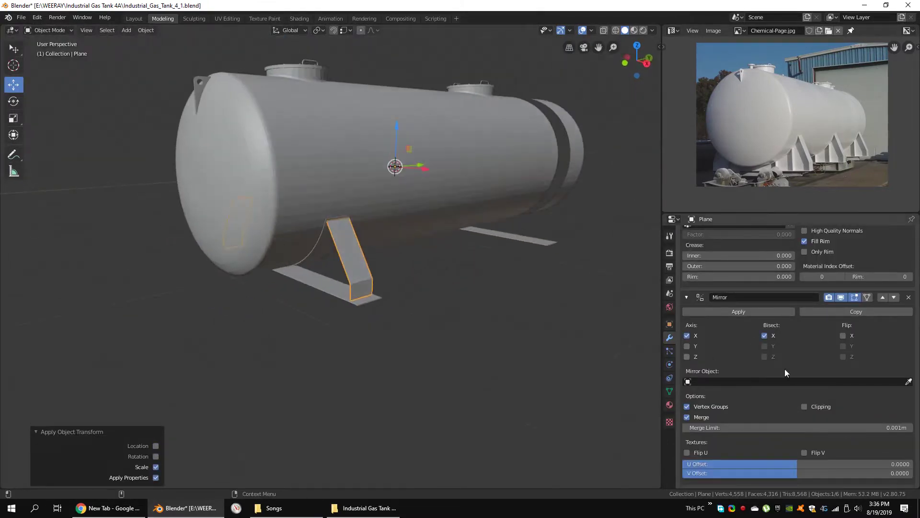
{"action": "middle_click_drag", "start_coordinate": [493, 253], "coordinate": [508, 233]}
{"action": "left_click", "coordinate": [511, 238]}
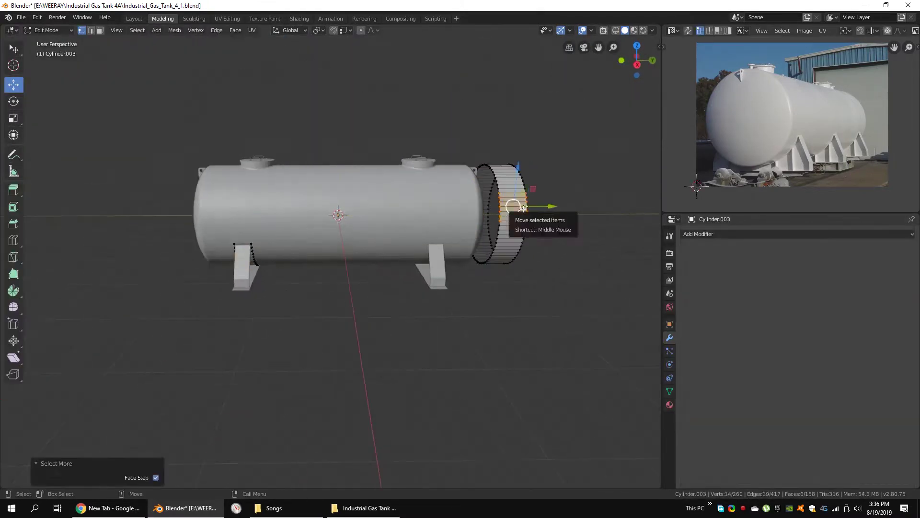
Step: Apply the footing plate's Solidify modifier to bake its thickness into the mesh
{"action": "scroll", "coordinate": [493, 212], "scroll_direction": "up", "scroll_amount": 5}
{"action": "mouse_move", "coordinate": [375, 239]}
{"action": "middle_mouse_down"}
{"action": "mouse_move", "coordinate": [407, 242]}
{"action": "mouse_move", "coordinate": [398, 237]}
{"action": "mouse_move", "coordinate": [396, 249]}
{"action": "middle_mouse_up"}
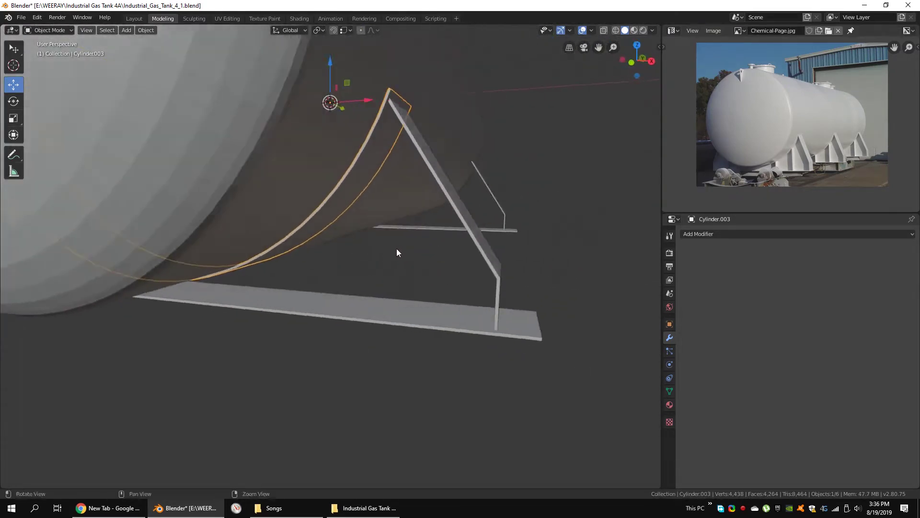
{"action": "left_click", "coordinate": [456, 250]}
{"action": "middle_click_drag", "start_coordinate": [461, 249], "coordinate": [449, 221]}
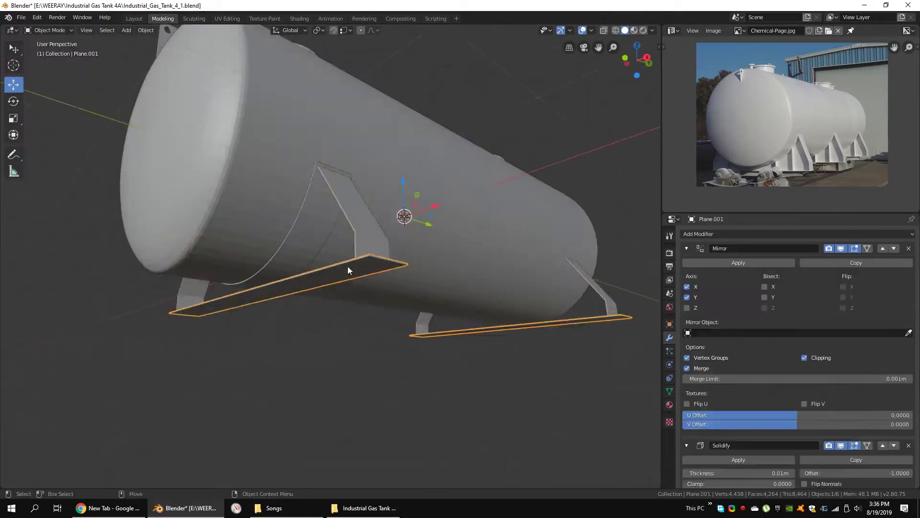
{"action": "left_click", "coordinate": [755, 384]}
Step: Duplicate the footing face, narrow it along Y and pull it up into a vertical plate
{"action": "key", "text": "Tab"}
{"action": "key", "text": "shift+z"}
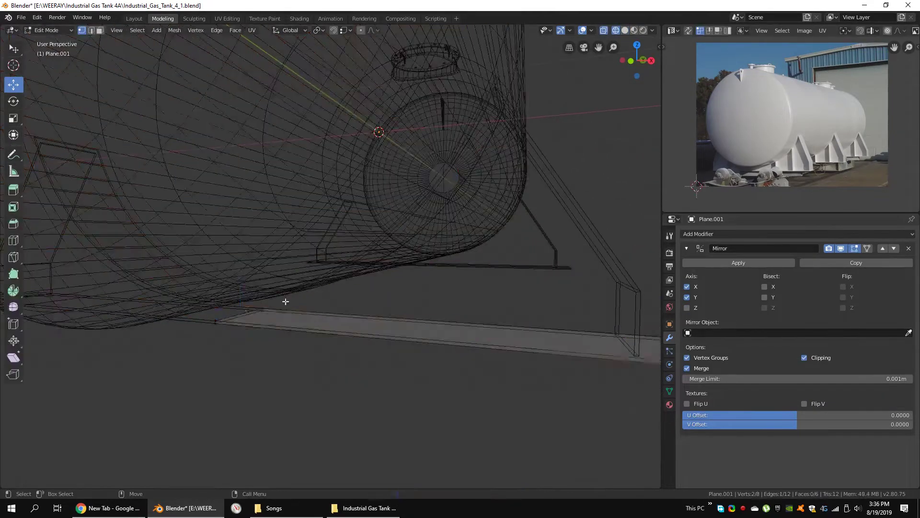
{"action": "key", "text": "Tab"}
{"action": "mouse_move", "coordinate": [342, 298]}
{"action": "middle_mouse_down"}
{"action": "mouse_move", "coordinate": [476, 280]}
{"action": "mouse_move", "coordinate": [418, 307]}
{"action": "mouse_move", "coordinate": [403, 301]}
{"action": "middle_mouse_up"}
{"action": "key", "text": "Tab"}
{"action": "right_click", "coordinate": [378, 206]}
{"action": "left_click", "coordinate": [379, 206]}
{"action": "key", "text": "s"}
{"action": "key", "text": "y"}
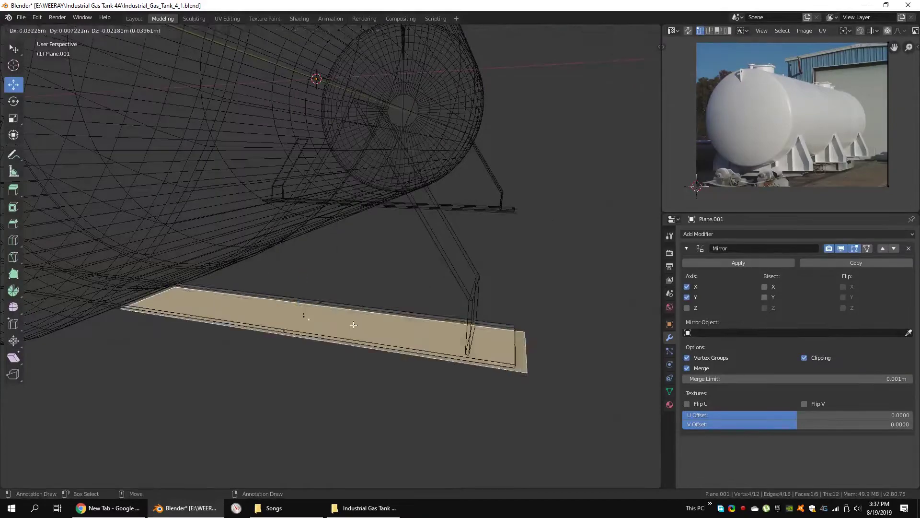
{"action": "middle_click_drag", "start_coordinate": [338, 303], "coordinate": [336, 240]}
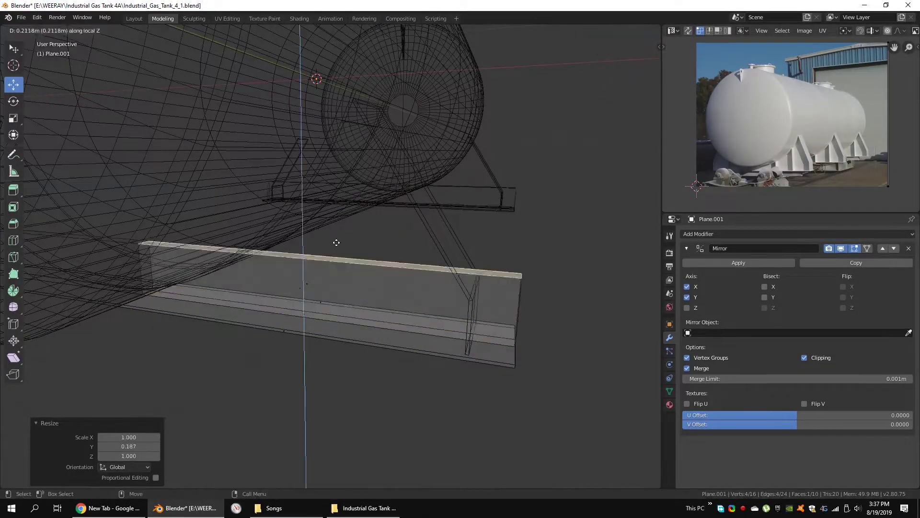
Step: Separate the new plate into its own object and raise its top edge along Z
{"action": "key", "text": "p"}
{"action": "key", "text": "Tab"}
{"action": "left_click", "coordinate": [502, 240]}
{"action": "key", "text": "Tab"}
{"action": "key", "text": "KP_1"}
{"action": "scroll", "coordinate": [530, 254], "scroll_direction": "up", "scroll_amount": 1}
{"action": "left_click", "coordinate": [337, 166]}
{"action": "key", "text": "g"}
{"action": "key", "text": "z"}
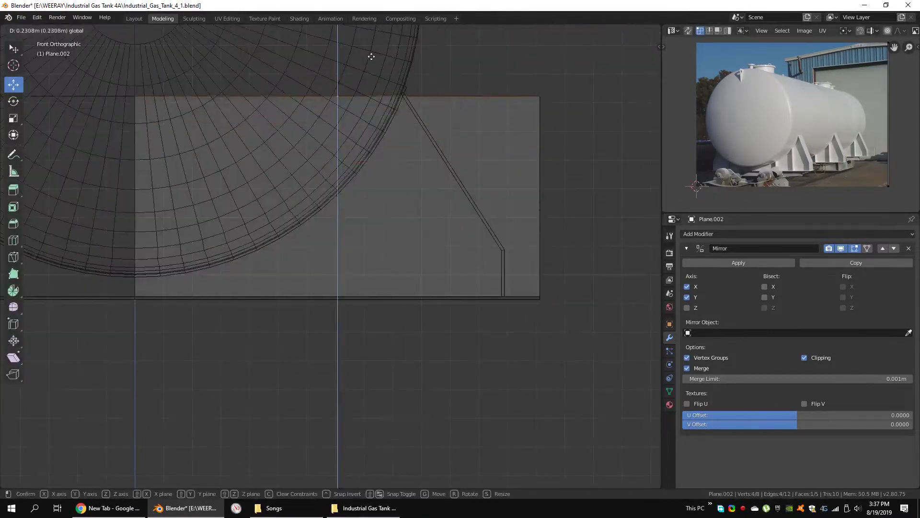
{"action": "left_click", "coordinate": [529, 104]}
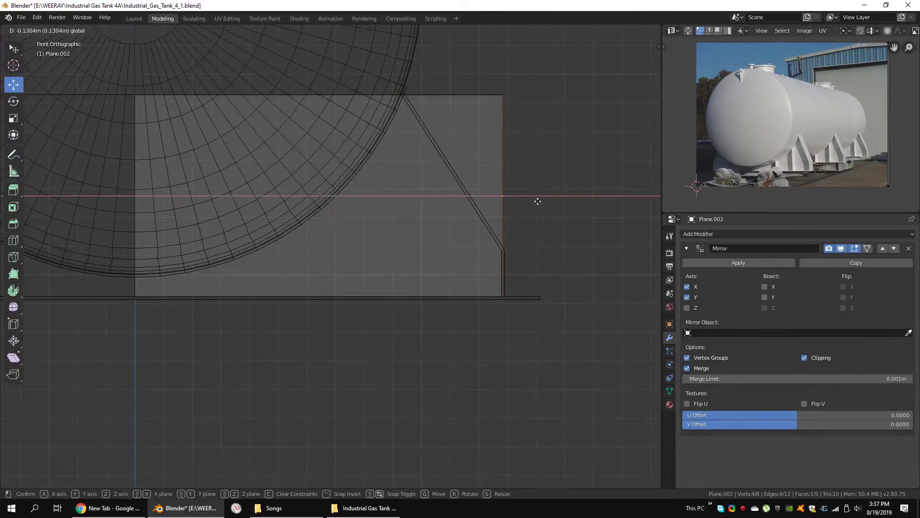
Step: Pull the plate's side in to the saddle and lower a corner to slant its top edge
{"action": "left_click", "coordinate": [538, 201]}
{"action": "scroll", "coordinate": [549, 214], "scroll_direction": "up", "scroll_amount": 1}
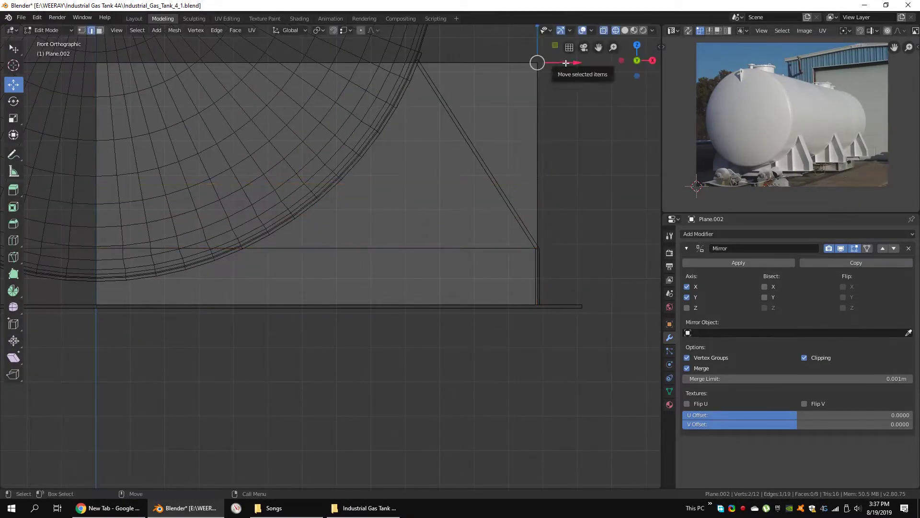
{"action": "left_click", "coordinate": [417, 62]}
{"action": "left_click_drag", "start_coordinate": [96, 62], "coordinate": [102, 165]}
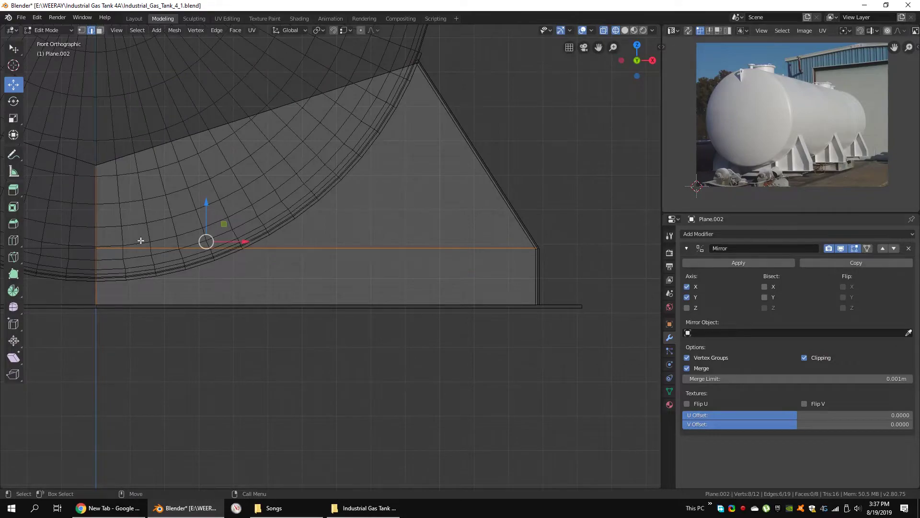
{"action": "mouse_move", "coordinate": [320, 216]}
{"action": "middle_mouse_down"}
{"action": "mouse_move", "coordinate": [335, 220]}
{"action": "mouse_move", "coordinate": [274, 215]}
{"action": "mouse_move", "coordinate": [812, 363]}
{"action": "middle_mouse_up"}
{"action": "left_click", "coordinate": [397, 211]}
{"action": "key", "text": "KP_1"}
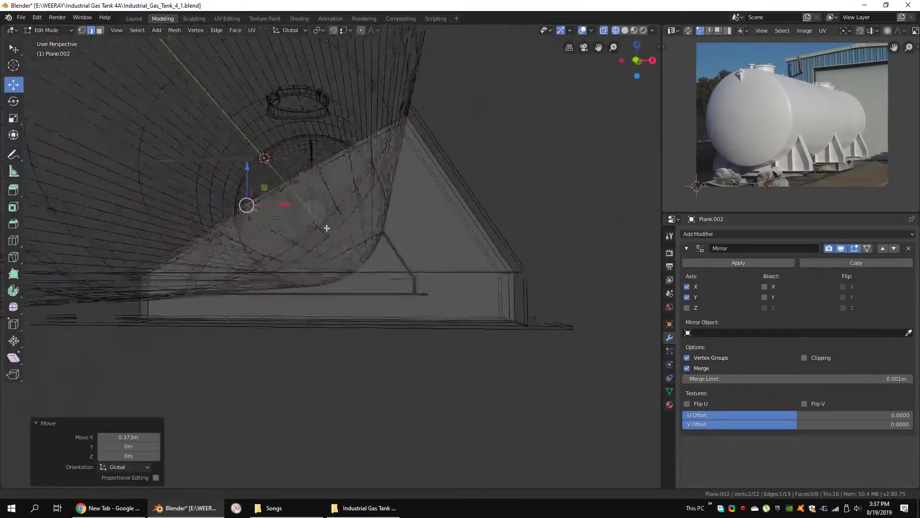
{"action": "scroll", "coordinate": [168, 264], "scroll_direction": "down", "scroll_amount": 1}
Step: Lower the plate's mirror-axis bottom vertices to the tank's underside
{"action": "key", "text": "1"}
{"action": "left_click", "coordinate": [182, 251]}
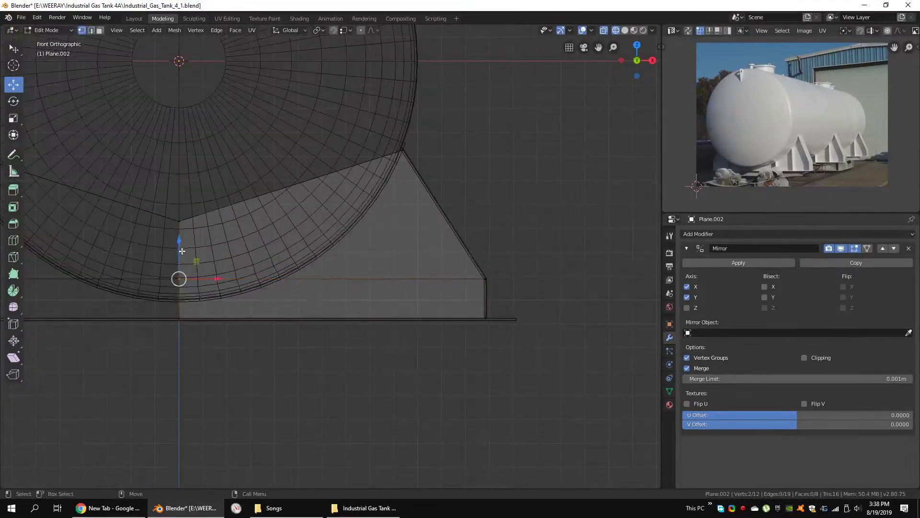
{"action": "left_click_drag", "start_coordinate": [182, 190], "coordinate": [295, 274]}
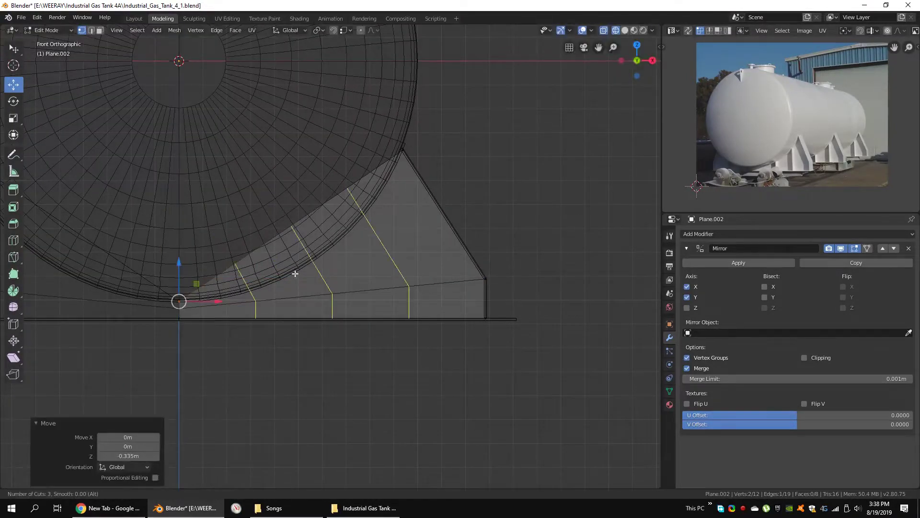
{"action": "key", "text": "l"}
{"action": "mouse_move", "coordinate": [358, 176]}
{"action": "middle_mouse_down"}
{"action": "mouse_move", "coordinate": [325, 264]}
{"action": "mouse_move", "coordinate": [246, 234]}
{"action": "middle_mouse_up"}
{"action": "left_click_drag", "start_coordinate": [246, 234], "coordinate": [246, 234]}
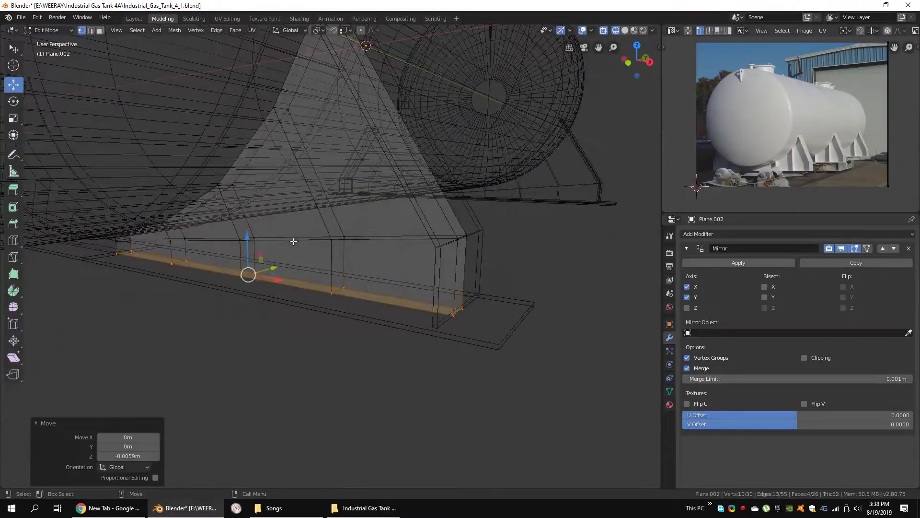
{"action": "key", "text": "KP_1"}
Step: Delete the plate's unwanted extra geometry and leave Edit Mode
{"action": "key", "text": "x"}
{"action": "left_click", "coordinate": [247, 173]}
{"action": "mouse_move", "coordinate": [246, 174]}
{"action": "middle_mouse_down"}
{"action": "mouse_move", "coordinate": [397, 251]}
{"action": "mouse_move", "coordinate": [348, 37]}
{"action": "middle_mouse_up"}
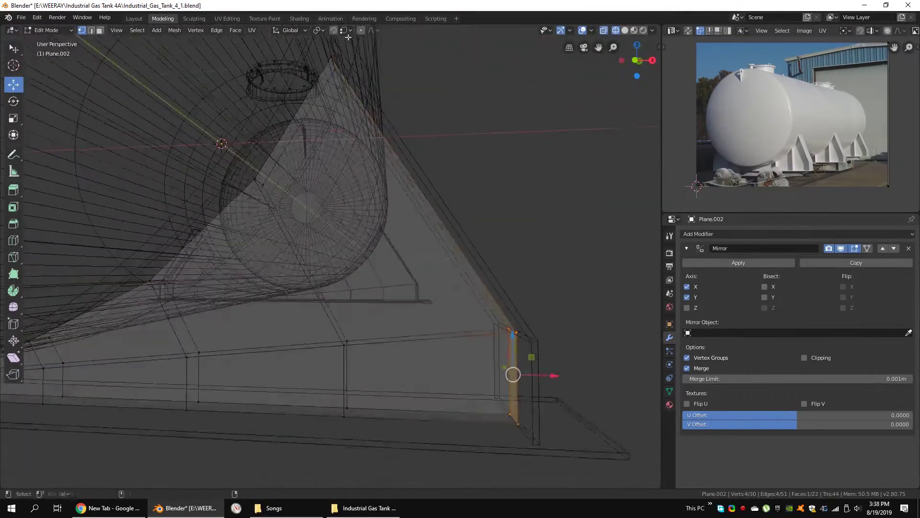
{"action": "scroll", "coordinate": [489, 185], "scroll_direction": "down", "scroll_amount": 4}
{"action": "left_click_drag", "start_coordinate": [397, 121], "coordinate": [241, 249]}
{"action": "key", "text": "Tab"}
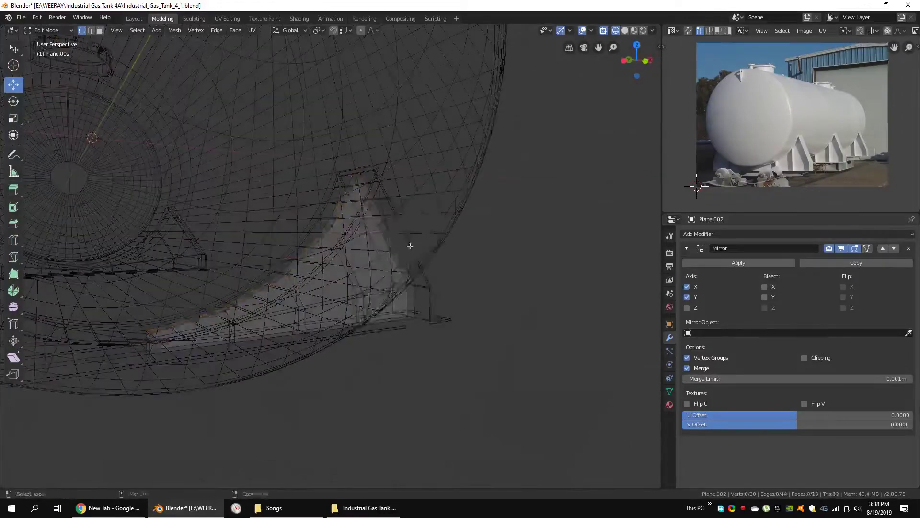
Step: Apply the saddle bracket's Solidify modifier so only its Mirror modifier remains
{"action": "middle_click_drag", "start_coordinate": [124, 309], "coordinate": [287, 239]}
{"action": "scroll", "coordinate": [288, 240], "scroll_direction": "down", "scroll_amount": 3}
{"action": "left_click", "coordinate": [341, 281]}
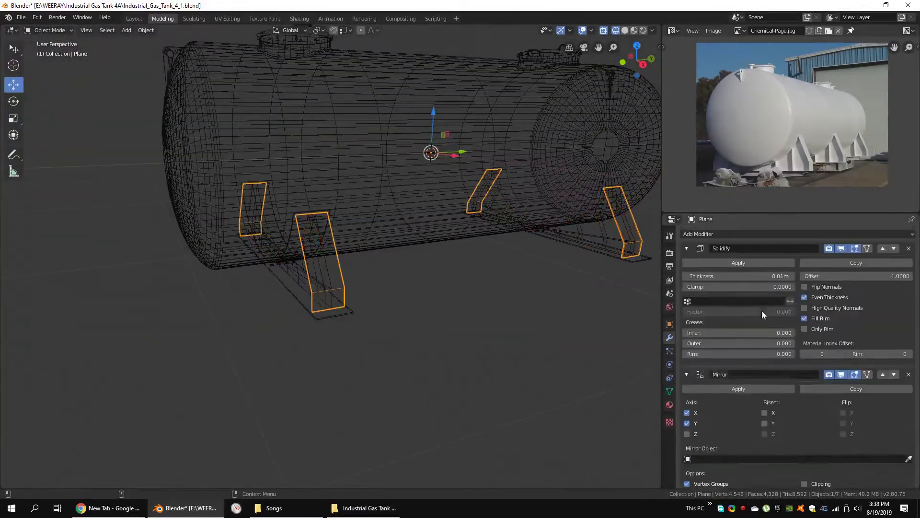
{"action": "left_click", "coordinate": [738, 263]}
{"action": "mouse_move", "coordinate": [528, 268]}
{"action": "middle_mouse_down"}
{"action": "mouse_move", "coordinate": [369, 291]}
{"action": "mouse_move", "coordinate": [417, 282]}
{"action": "mouse_move", "coordinate": [496, 287]}
{"action": "middle_mouse_up"}
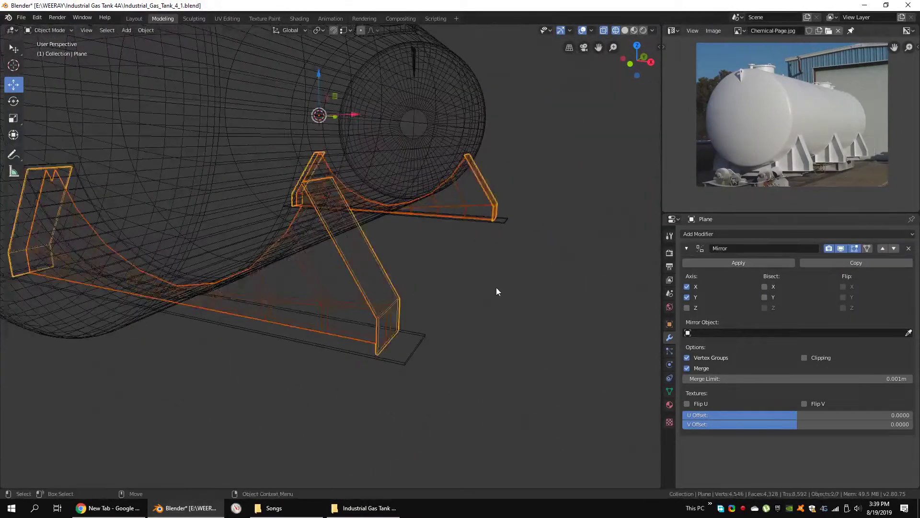
Step: In the saddle mesh, position the duplicated stiffener post by moving it along Z
{"action": "key", "text": "shift+z"}
{"action": "scroll", "coordinate": [422, 267], "scroll_direction": "up", "scroll_amount": 4}
{"action": "key", "text": "Tab"}
{"action": "mouse_move", "coordinate": [436, 313]}
{"action": "middle_mouse_down"}
{"action": "mouse_move", "coordinate": [534, 310]}
{"action": "mouse_move", "coordinate": [507, 302]}
{"action": "middle_mouse_up"}
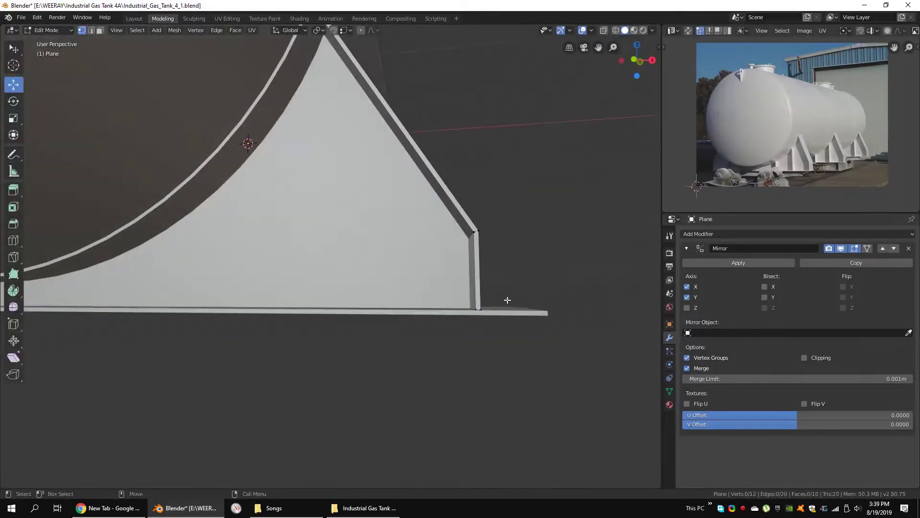
{"action": "key", "text": "shift+z"}
{"action": "left_click", "coordinate": [385, 286]}
{"action": "key", "text": "KP_1"}
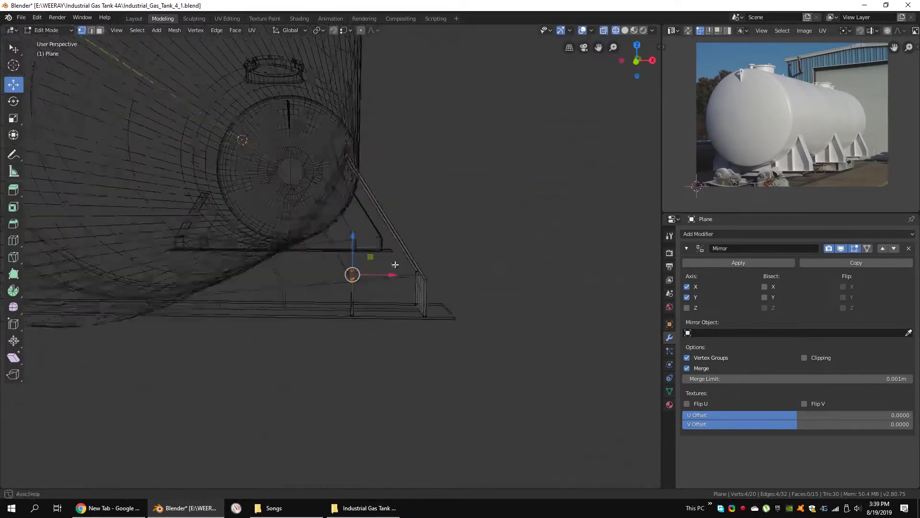
{"action": "key", "text": "g"}
{"action": "key", "text": "z"}
{"action": "left_click", "coordinate": [317, 111]}
{"action": "scroll", "coordinate": [317, 112], "scroll_direction": "down", "scroll_amount": 4}
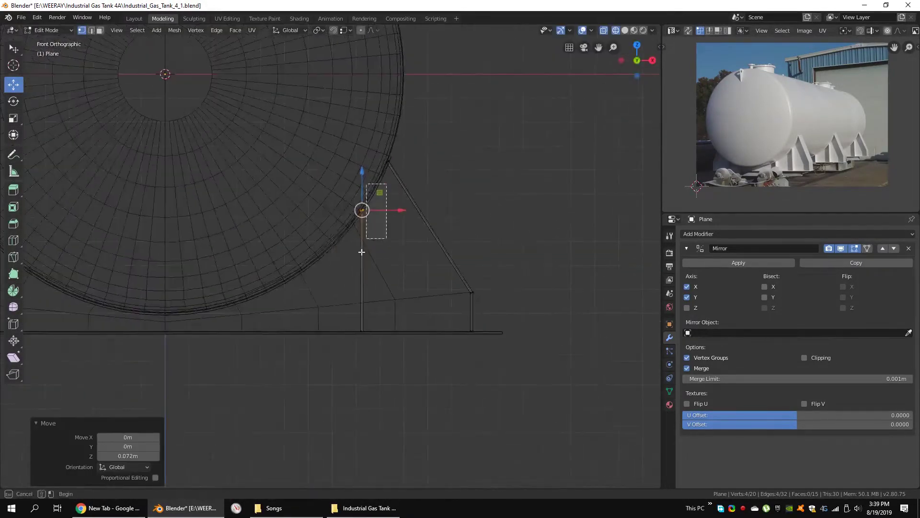
Step: Duplicate the post and place the copy further along X
{"action": "key", "text": "shift+d"}
{"action": "key", "text": "x"}
{"action": "left_click", "coordinate": [353, 260]}
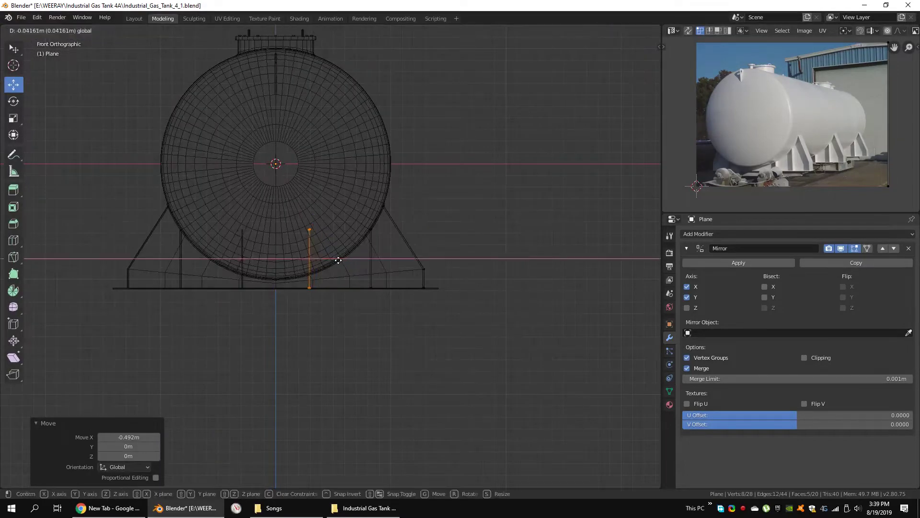
{"action": "left_click", "coordinate": [339, 260]}
{"action": "scroll", "coordinate": [390, 257], "scroll_direction": "up", "scroll_amount": 4}
Step: Raise the new post's top vertex up to the tank's underside and leave Edit Mode
{"action": "left_click_drag", "start_coordinate": [266, 163], "coordinate": [293, 186]}
{"action": "key", "text": "g"}
{"action": "left_click", "coordinate": [417, 158]}
{"action": "scroll", "coordinate": [562, 70], "scroll_direction": "up", "scroll_amount": 4}
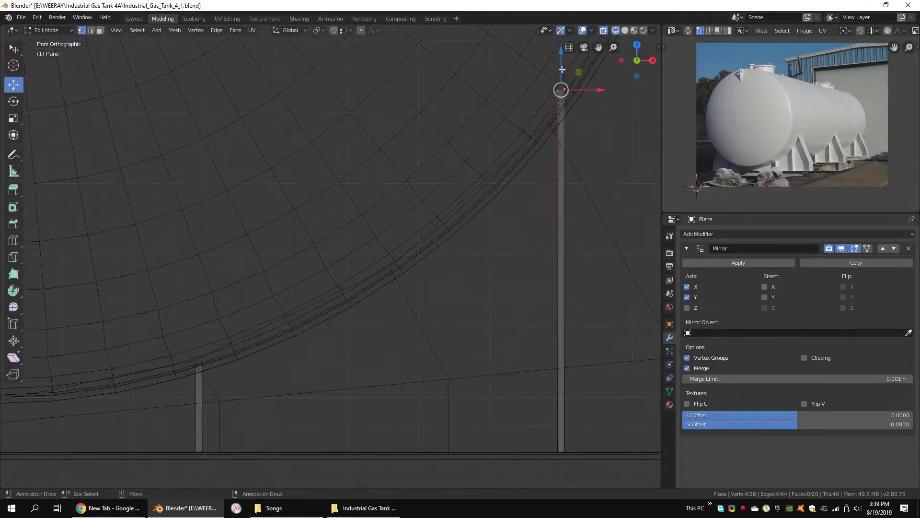
{"action": "key", "text": "Tab"}
{"action": "mouse_move", "coordinate": [562, 69]}
{"action": "middle_mouse_down"}
{"action": "mouse_move", "coordinate": [438, 236]}
{"action": "mouse_move", "coordinate": [347, 300]}
{"action": "mouse_move", "coordinate": [354, 195]}
{"action": "mouse_move", "coordinate": [432, 201]}
{"action": "mouse_move", "coordinate": [452, 181]}
{"action": "middle_mouse_up"}
{"action": "key", "text": "shift+z"}
{"action": "scroll", "coordinate": [416, 249], "scroll_direction": "down", "scroll_amount": 3}
{"action": "key", "text": "2"}
Step: Select a stiffener edge and slide the piece along X twice
{"action": "left_click", "coordinate": [215, 211]}
{"action": "scroll", "coordinate": [215, 211], "scroll_direction": "down", "scroll_amount": 3}
{"action": "middle_click_drag", "start_coordinate": [215, 211], "coordinate": [369, 282]}
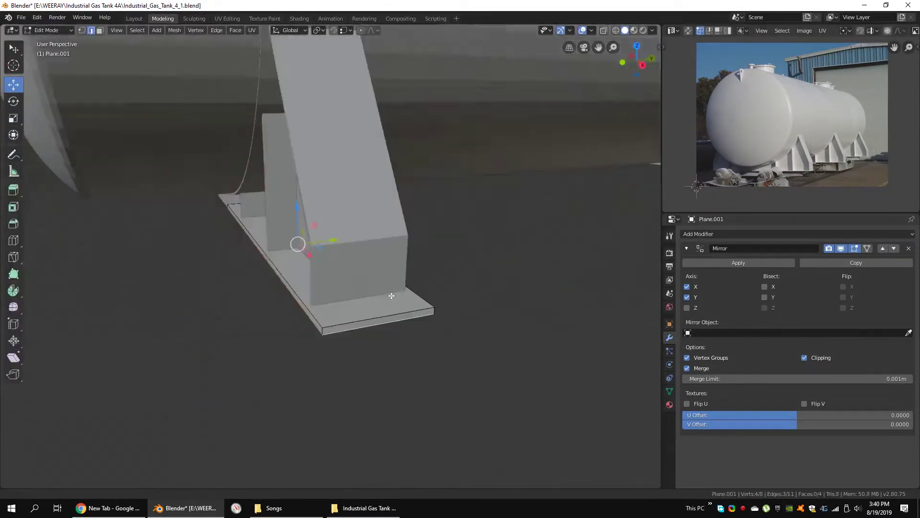
{"action": "left_click", "coordinate": [370, 282]}
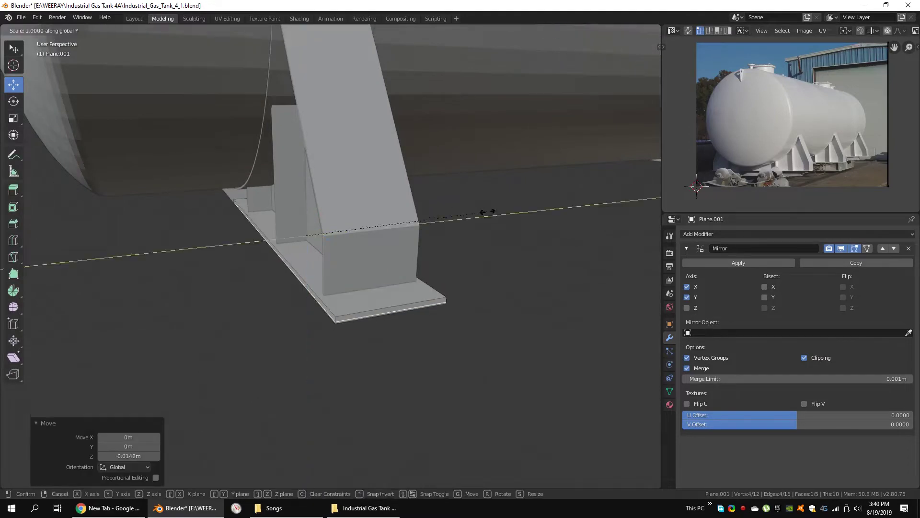
{"action": "left_click", "coordinate": [327, 259]}
{"action": "scroll", "coordinate": [404, 272], "scroll_direction": "down", "scroll_amount": 4}
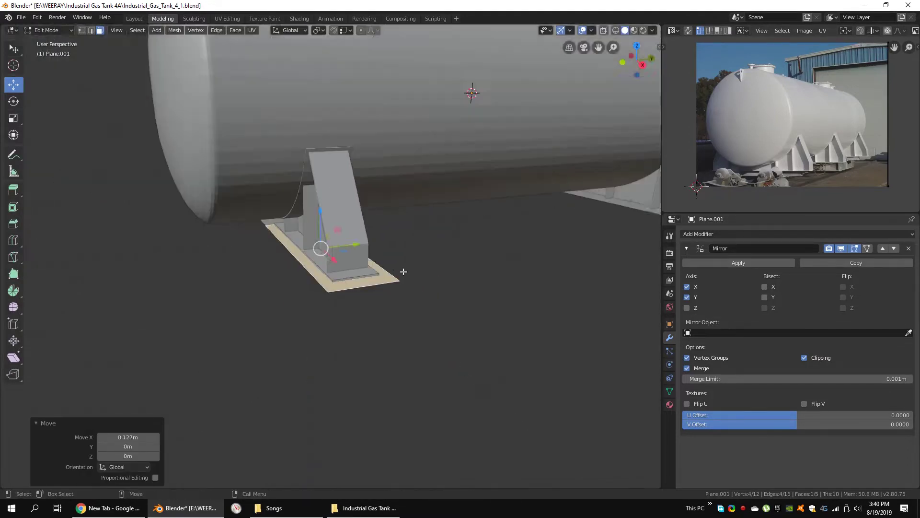
{"action": "left_click", "coordinate": [349, 286]}
{"action": "middle_click_drag", "start_coordinate": [349, 286], "coordinate": [345, 266]}
Step: Extrude the saddle's bottom face down into a footing box and select all its faces
{"action": "key", "text": "e"}
{"action": "left_click", "coordinate": [345, 312]}
{"action": "middle_click_drag", "start_coordinate": [346, 311], "coordinate": [432, 290]}
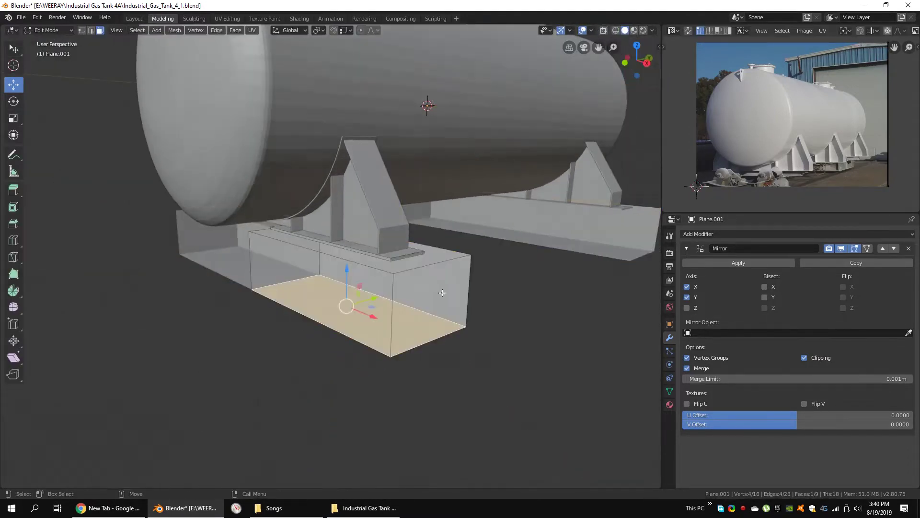
{"action": "key", "text": "ctrl+KP_Add"}
{"action": "left_click", "coordinate": [290, 168]}
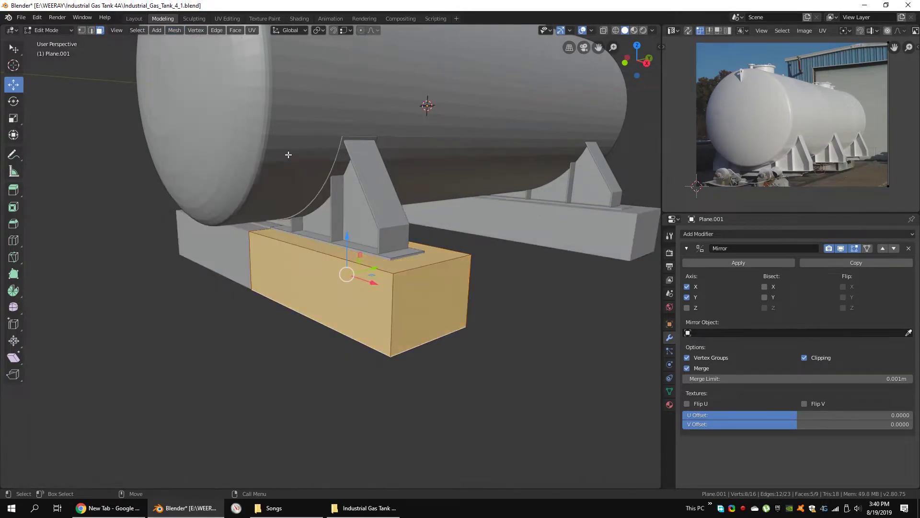
{"action": "middle_click_drag", "start_coordinate": [289, 168], "coordinate": [363, 282]}
{"action": "key", "text": "alt+a"}
{"action": "key", "text": "l"}
Step: Separate the footing box into its own object and bevel its edges with 2 segments
{"action": "right_click", "coordinate": [389, 283]}
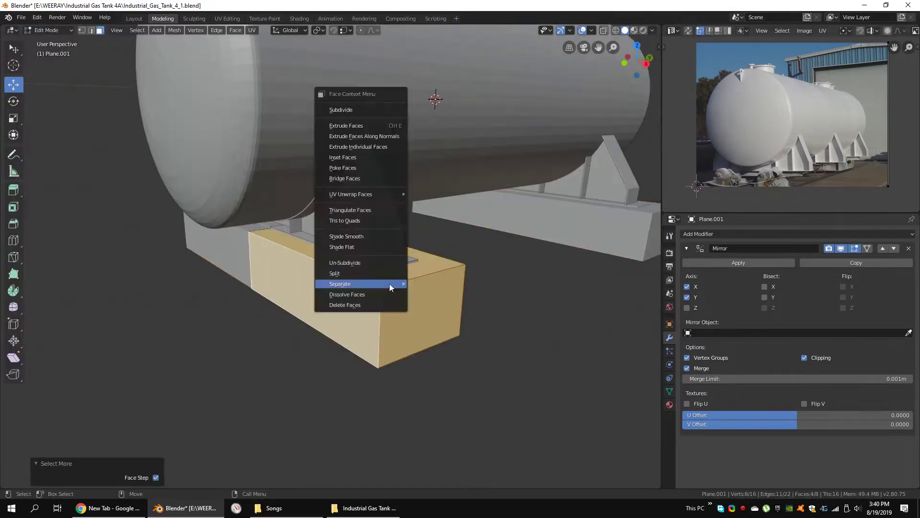
{"action": "left_click", "coordinate": [389, 283]}
{"action": "middle_click_drag", "start_coordinate": [428, 274], "coordinate": [379, 270]}
{"action": "right_click", "coordinate": [379, 270]}
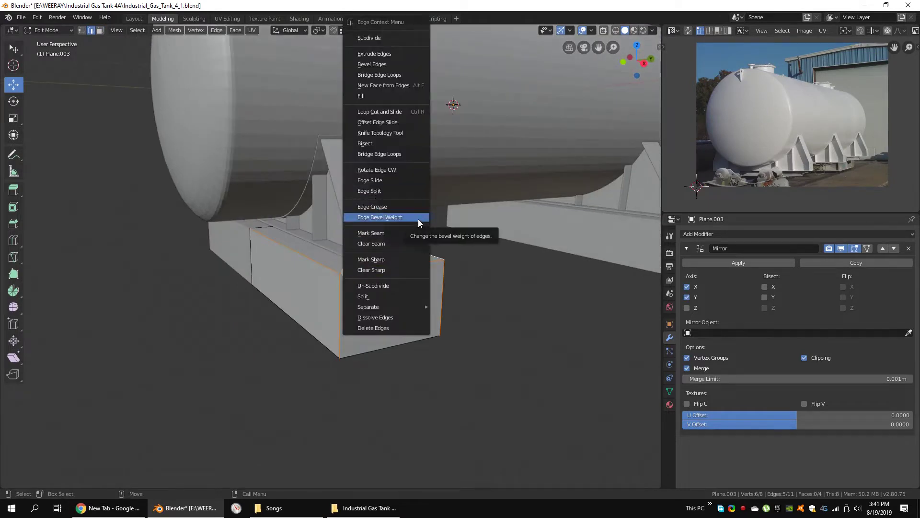
{"action": "left_click", "coordinate": [387, 64]}
{"action": "scroll", "coordinate": [402, 75], "scroll_direction": "up", "scroll_amount": 1}
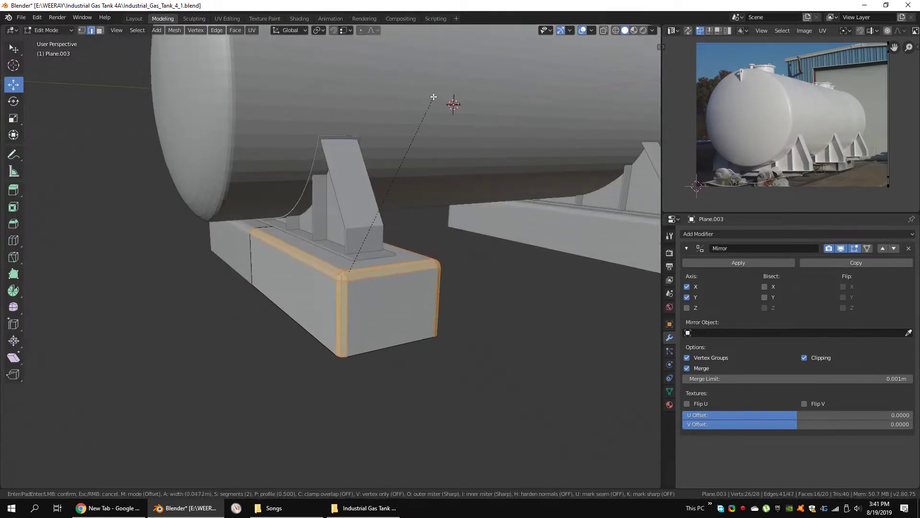
{"action": "left_click", "coordinate": [401, 121]}
Step: Return to Object Mode and save the file
{"action": "mouse_move", "coordinate": [464, 272]}
{"action": "middle_mouse_down"}
{"action": "mouse_move", "coordinate": [458, 240]}
{"action": "mouse_move", "coordinate": [369, 235]}
{"action": "mouse_move", "coordinate": [392, 230]}
{"action": "mouse_move", "coordinate": [429, 251]}
{"action": "mouse_move", "coordinate": [344, 313]}
{"action": "mouse_move", "coordinate": [373, 228]}
{"action": "middle_mouse_up"}
{"action": "key", "text": "Tab"}
{"action": "key", "text": "ctrl+s"}
{"action": "left_click", "coordinate": [372, 228]}
{"action": "scroll", "coordinate": [463, 324], "scroll_direction": "up", "scroll_amount": 3}
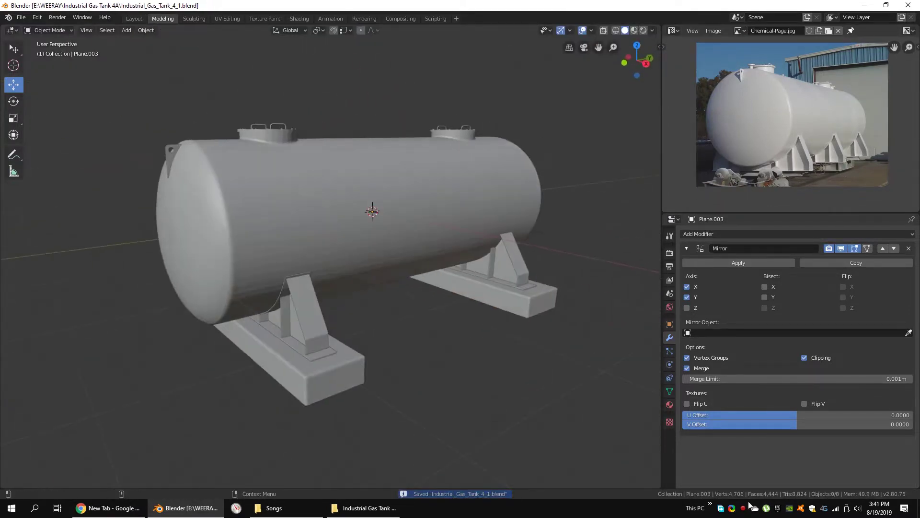
Step: Add a plane, rotate it upright and move it beside the tank
{"action": "mouse_move", "coordinate": [628, 382]}
{"action": "middle_mouse_down"}
{"action": "mouse_move", "coordinate": [334, 243]}
{"action": "mouse_move", "coordinate": [329, 205]}
{"action": "mouse_move", "coordinate": [401, 232]}
{"action": "middle_mouse_up"}
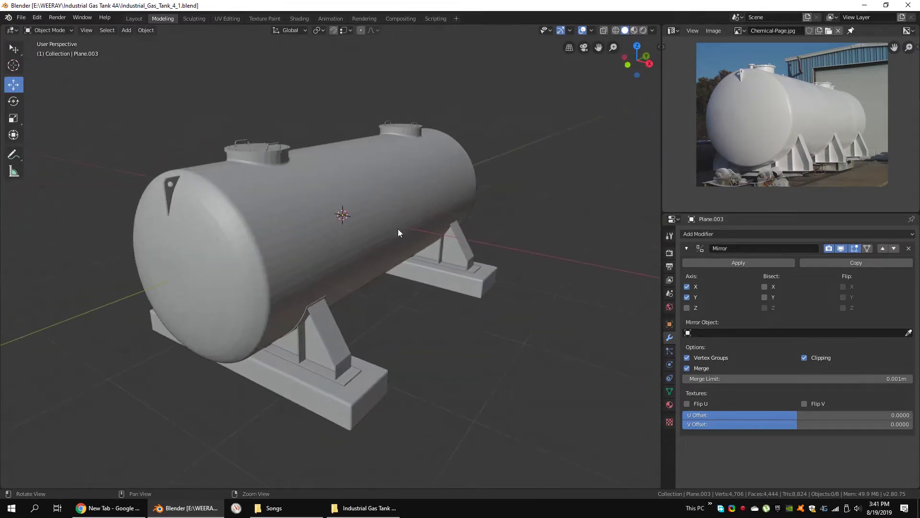
{"action": "key", "text": "shift+a"}
{"action": "left_click", "coordinate": [467, 226]}
{"action": "key", "text": "Tab"}
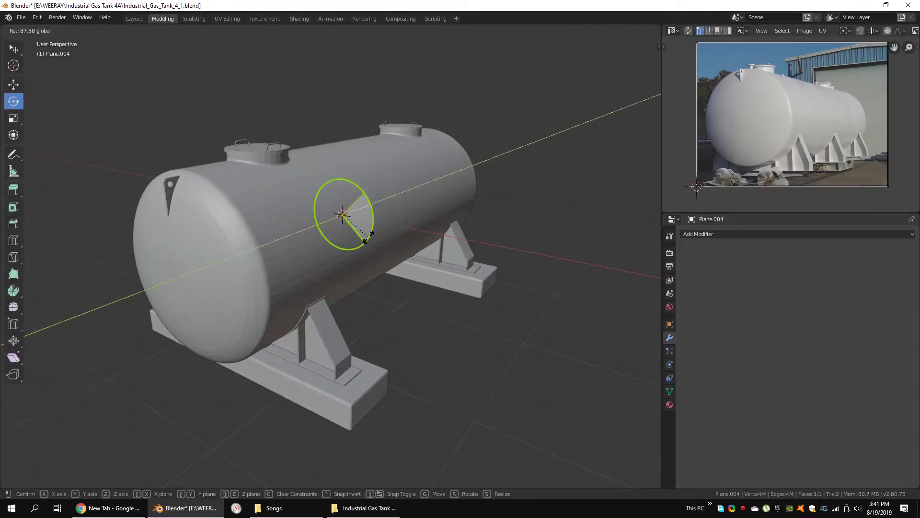
{"action": "left_click", "coordinate": [369, 235]}
{"action": "key", "text": "g"}
{"action": "left_click", "coordinate": [431, 225]}
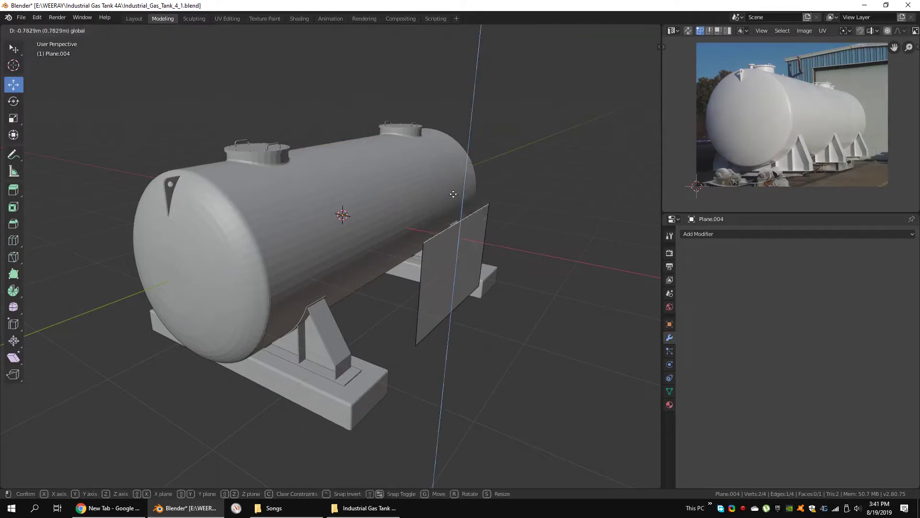
Step: In front orthographic view, shift the plane's vertices 0.103 m along X
{"action": "middle_click_drag", "start_coordinate": [447, 233], "coordinate": [465, 243]}
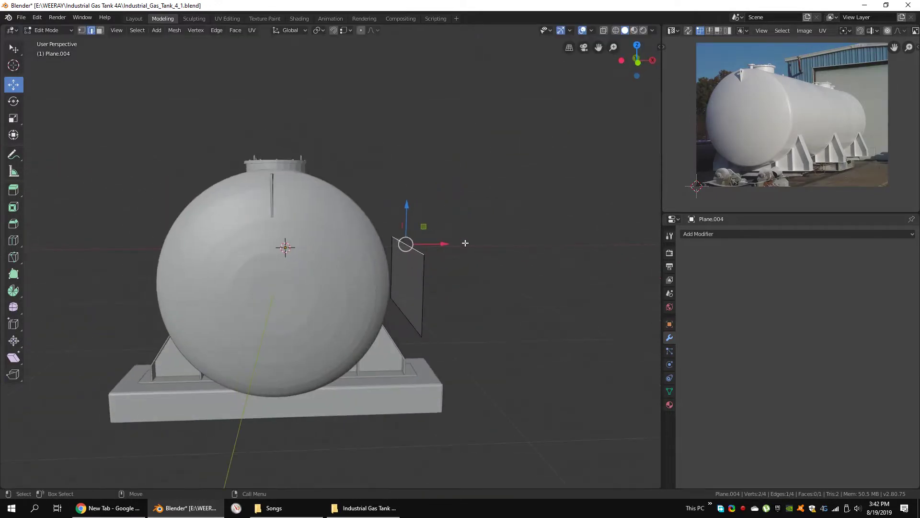
{"action": "key", "text": "KP_1"}
{"action": "scroll", "coordinate": [462, 240], "scroll_direction": "up", "scroll_amount": 3}
{"action": "left_click_drag", "start_coordinate": [456, 165], "coordinate": [539, 390]}
{"action": "mouse_move", "coordinate": [538, 390]}
{"action": "middle_mouse_down"}
{"action": "mouse_move", "coordinate": [366, 372]}
{"action": "mouse_move", "coordinate": [432, 297]}
{"action": "middle_mouse_up"}
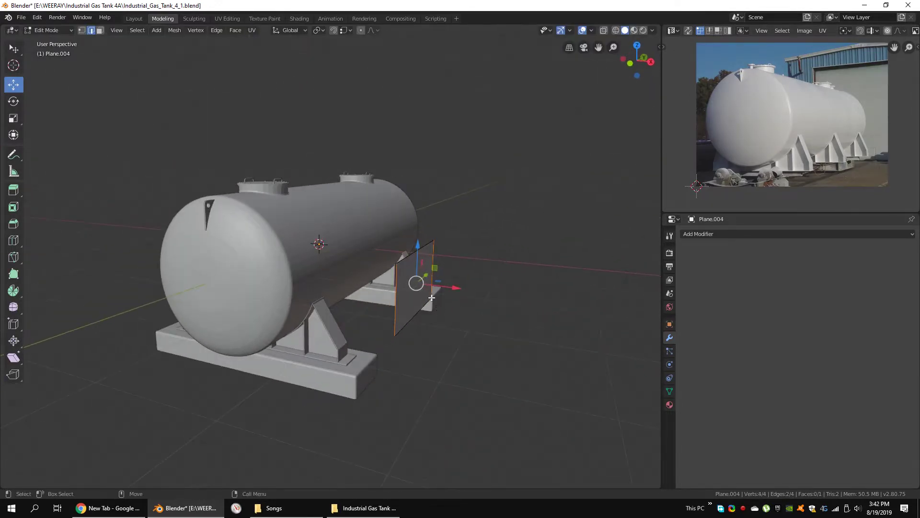
{"action": "key", "text": "KP_1"}
{"action": "key", "text": "alt+x"}
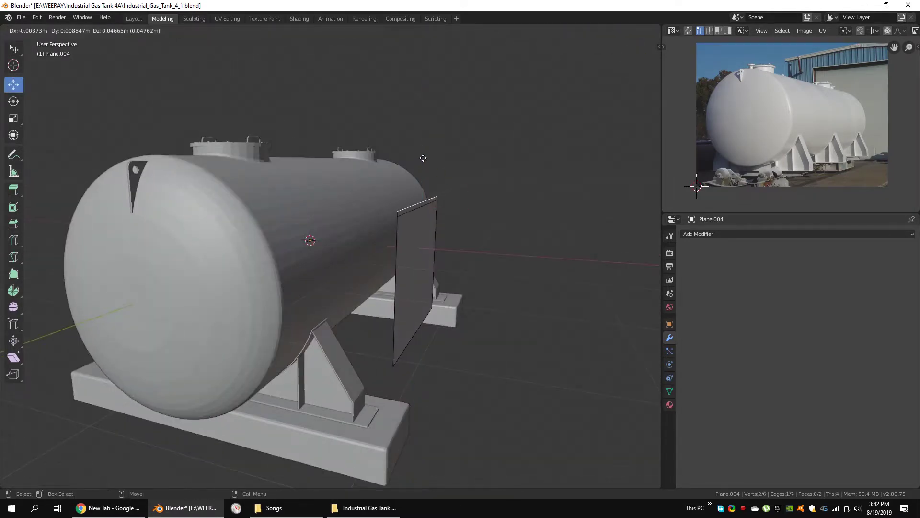
{"action": "key", "text": "x"}
{"action": "left_click", "coordinate": [423, 158]}
Step: Extrude a new section from the top edge to extend the strip over the tank top
{"action": "mouse_move", "coordinate": [423, 159]}
{"action": "middle_mouse_down"}
{"action": "mouse_move", "coordinate": [411, 179]}
{"action": "mouse_move", "coordinate": [421, 171]}
{"action": "mouse_move", "coordinate": [393, 159]}
{"action": "middle_mouse_up"}
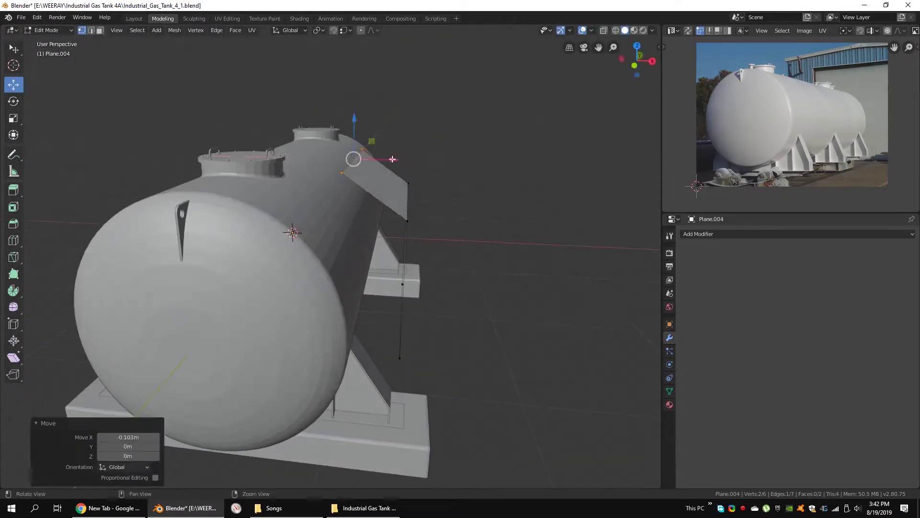
{"action": "key", "text": "KP_1"}
{"action": "key", "text": "g"}
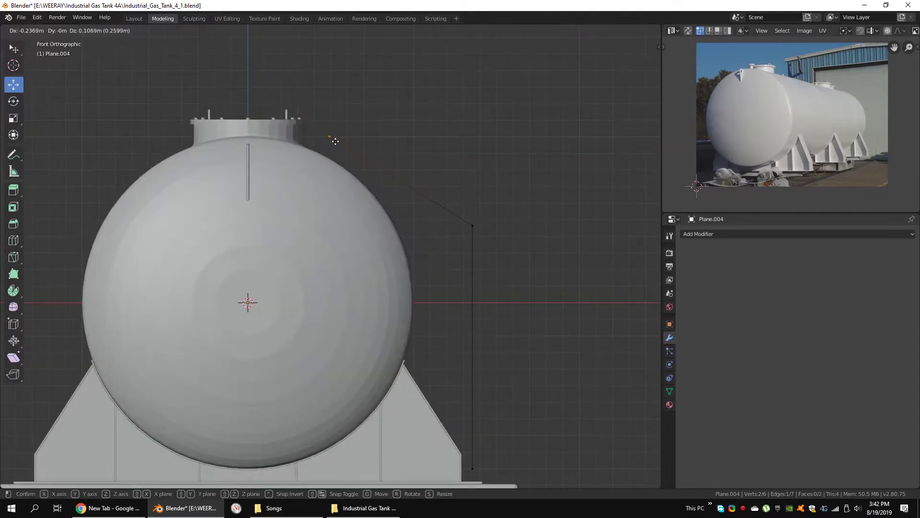
{"action": "left_click", "coordinate": [342, 140]}
{"action": "scroll", "coordinate": [448, 224], "scroll_direction": "down", "scroll_amount": 3}
Step: Move the strip's right vertical edge and top vertex along X to follow the tank curve
{"action": "key", "text": "shift+z"}
{"action": "left_click_drag", "start_coordinate": [464, 202], "coordinate": [393, 393]}
{"action": "key", "text": "g"}
{"action": "key", "text": "x"}
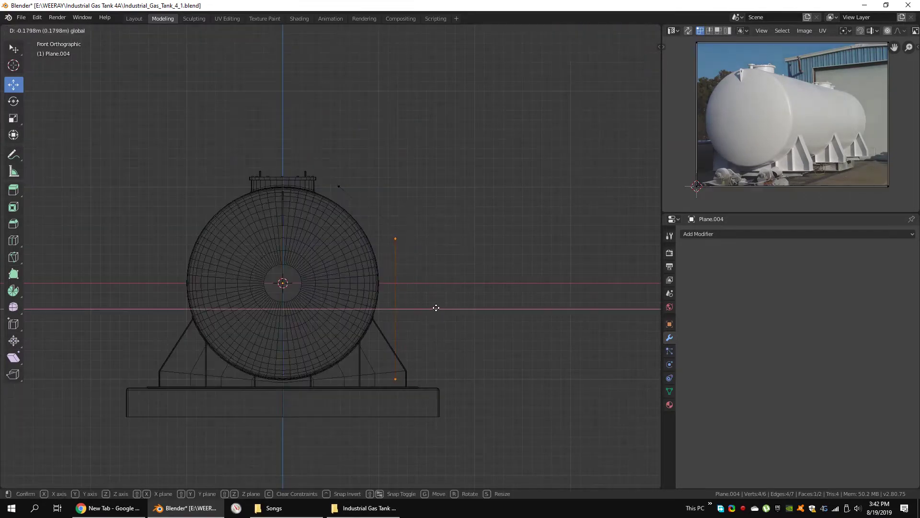
{"action": "left_click", "coordinate": [436, 308]}
{"action": "left_click", "coordinate": [339, 186]}
{"action": "scroll", "coordinate": [355, 177], "scroll_direction": "up", "scroll_amount": 3}
{"action": "left_click", "coordinate": [361, 132]}
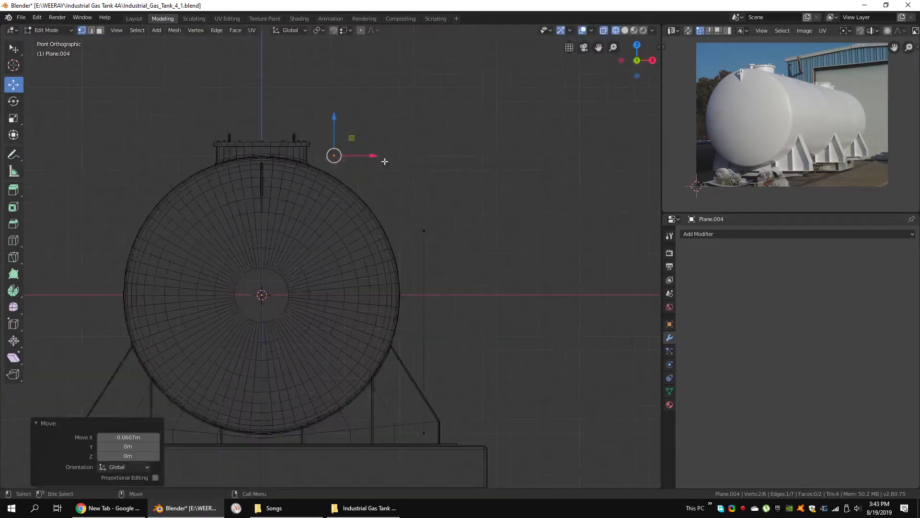
{"action": "mouse_move", "coordinate": [383, 158]}
{"action": "middle_mouse_down"}
{"action": "mouse_move", "coordinate": [427, 256]}
{"action": "mouse_move", "coordinate": [376, 192]}
{"action": "mouse_move", "coordinate": [307, 206]}
{"action": "middle_mouse_up"}
Step: Delete the strip's faces to leave a line, and bevel its bends into rounded corners
{"action": "key", "text": "x"}
{"action": "left_click", "coordinate": [482, 155]}
{"action": "mouse_move", "coordinate": [482, 159]}
{"action": "middle_mouse_down"}
{"action": "mouse_move", "coordinate": [340, 191]}
{"action": "mouse_move", "coordinate": [369, 249]}
{"action": "middle_mouse_up"}
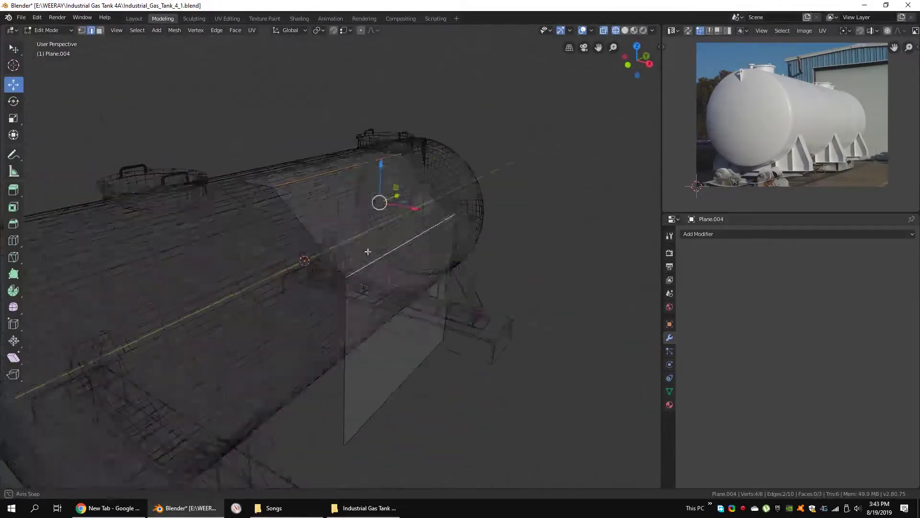
{"action": "key", "text": "shift+z"}
{"action": "right_click", "coordinate": [374, 352]}
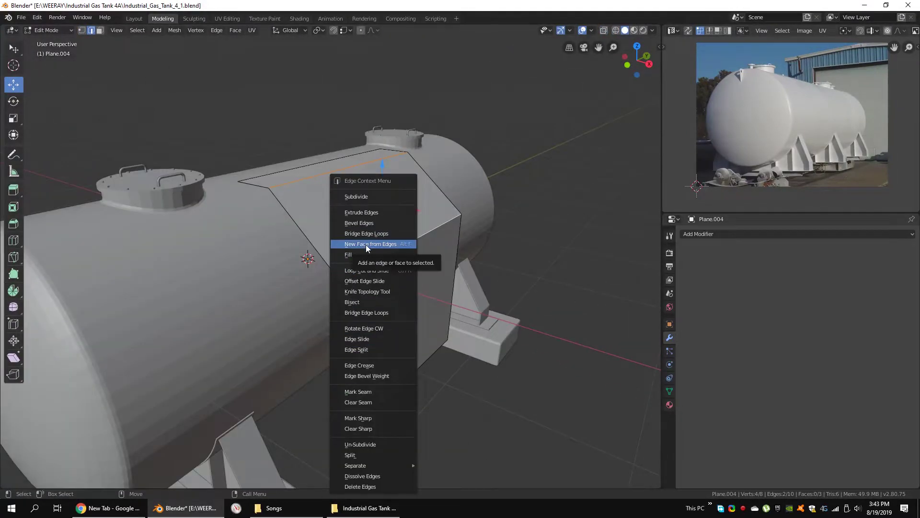
{"action": "left_click", "coordinate": [365, 223]}
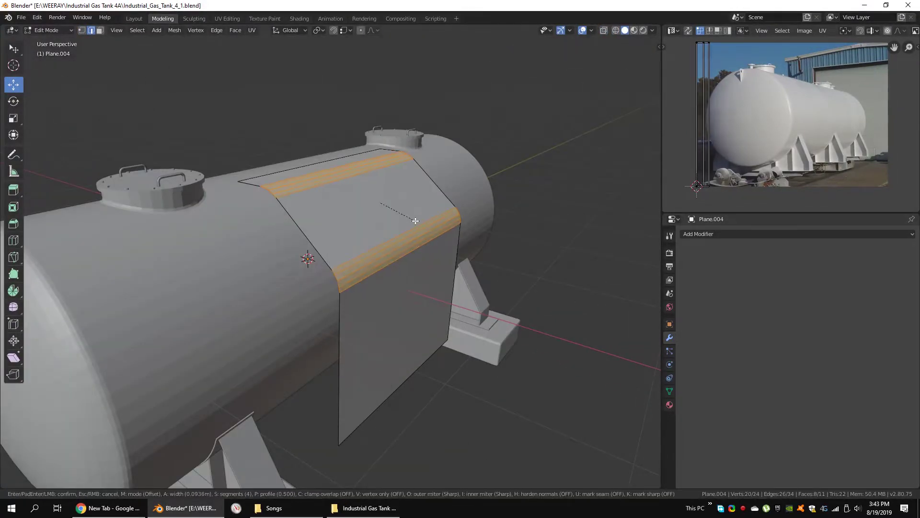
{"action": "middle_click_drag", "start_coordinate": [435, 198], "coordinate": [373, 226]}
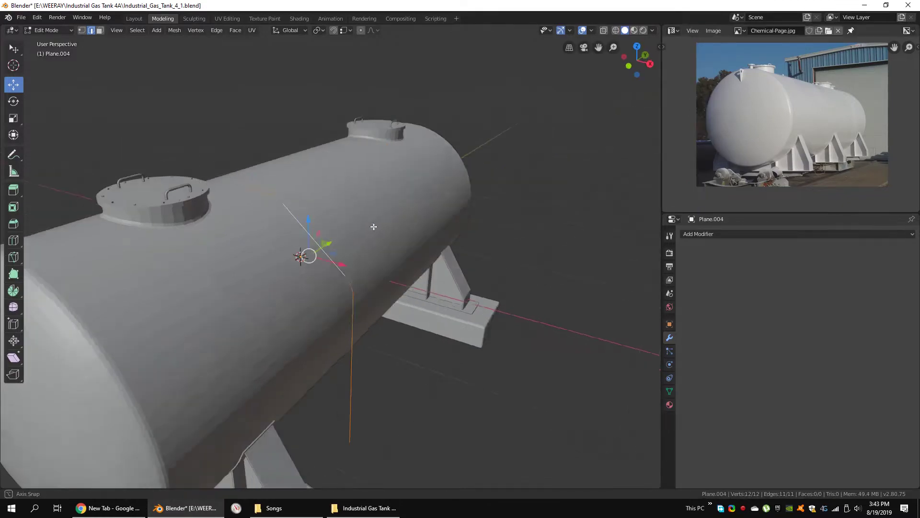
Step: Convert the line to a curve and set its Geometry Bevel Depth to 0.015 m
{"action": "key", "text": "Tab"}
{"action": "left_click", "coordinate": [145, 30]}
{"action": "left_click", "coordinate": [265, 282]}
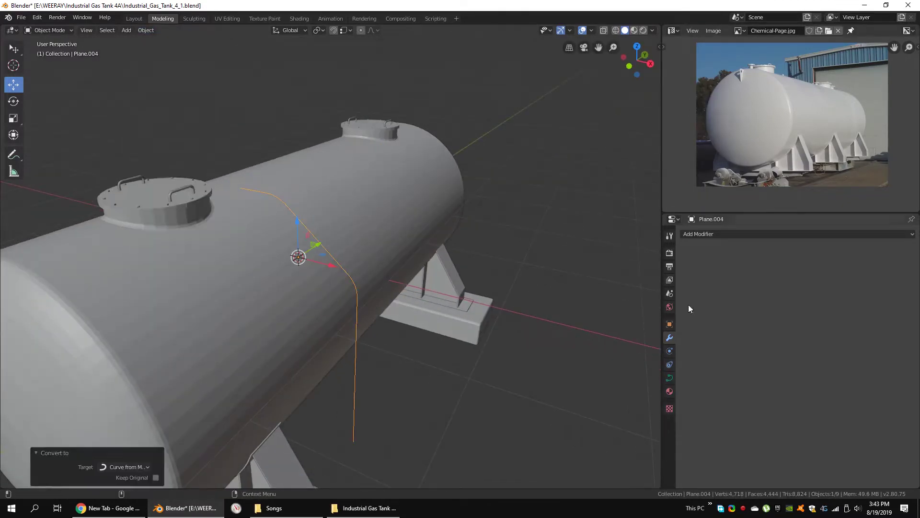
{"action": "left_click", "coordinate": [670, 378]}
{"action": "scroll", "coordinate": [870, 353], "scroll_direction": "down", "scroll_amount": 1}
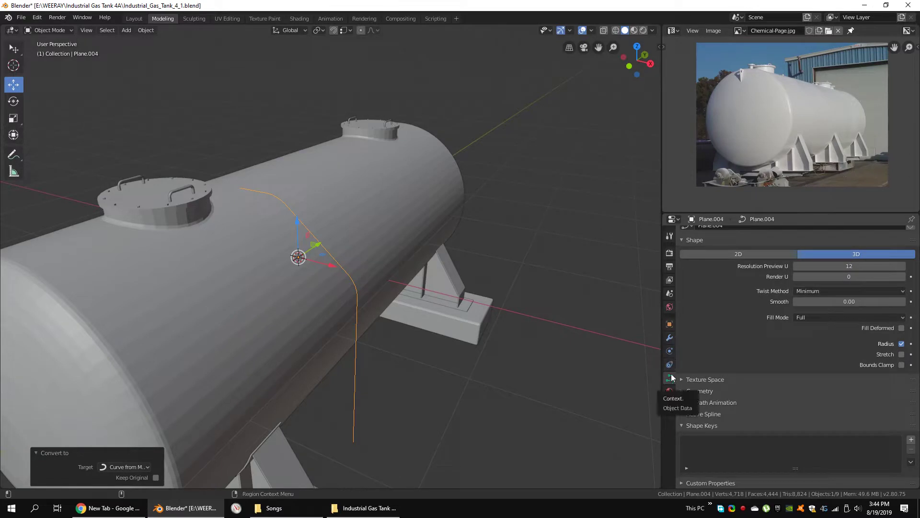
{"action": "left_click", "coordinate": [670, 324]}
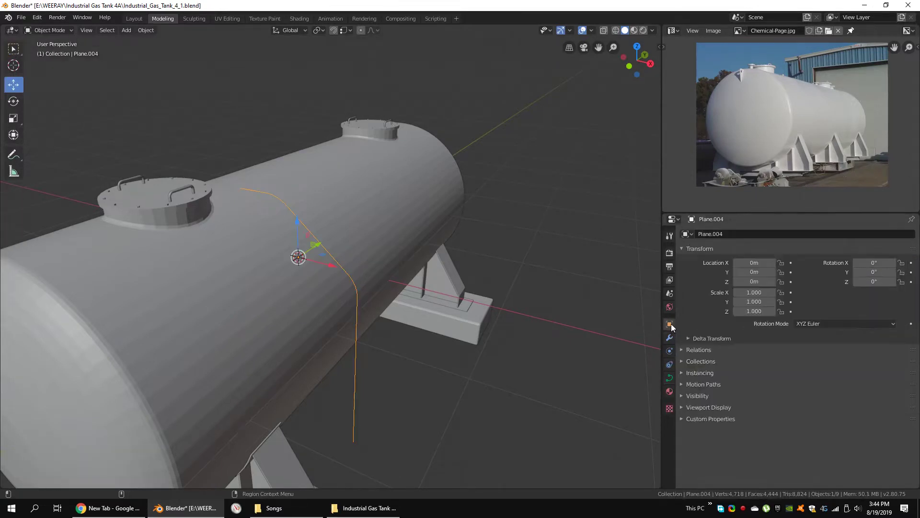
{"action": "left_click", "coordinate": [670, 352]}
{"action": "left_click", "coordinate": [670, 378]}
{"action": "left_click", "coordinate": [709, 398]}
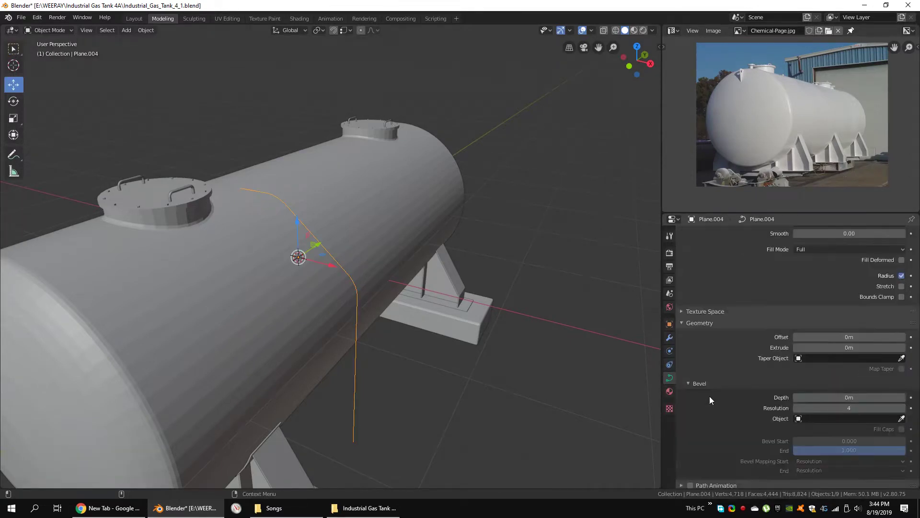
{"action": "scroll", "coordinate": [748, 354], "scroll_direction": "down", "scroll_amount": 5}
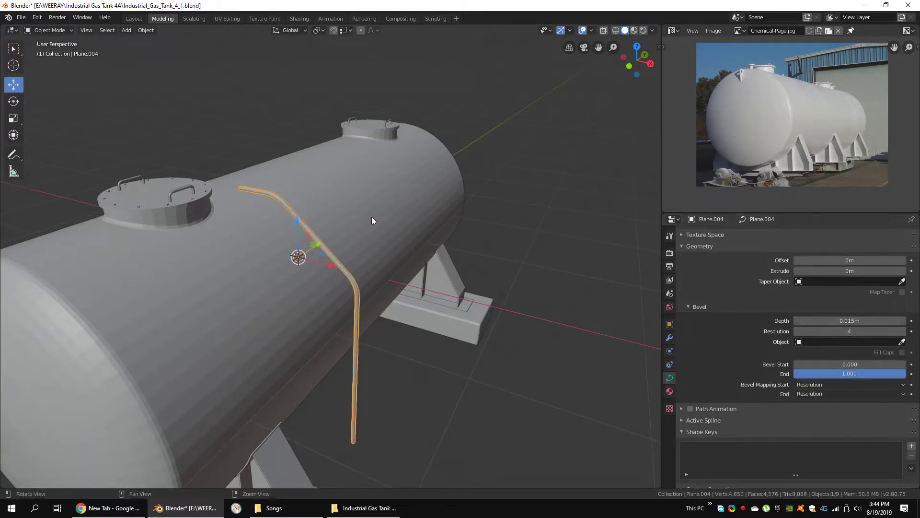
Step: Undo the rail's thickness back to the plain mesh line and cancel the stray extrusion
{"action": "mouse_move", "coordinate": [372, 220]}
{"action": "middle_mouse_down"}
{"action": "mouse_move", "coordinate": [442, 242]}
{"action": "mouse_move", "coordinate": [258, 230]}
{"action": "mouse_move", "coordinate": [436, 228]}
{"action": "middle_mouse_up"}
{"action": "scroll", "coordinate": [439, 239], "scroll_direction": "up", "scroll_amount": 3}
{"action": "key", "text": "ctrl+z"}
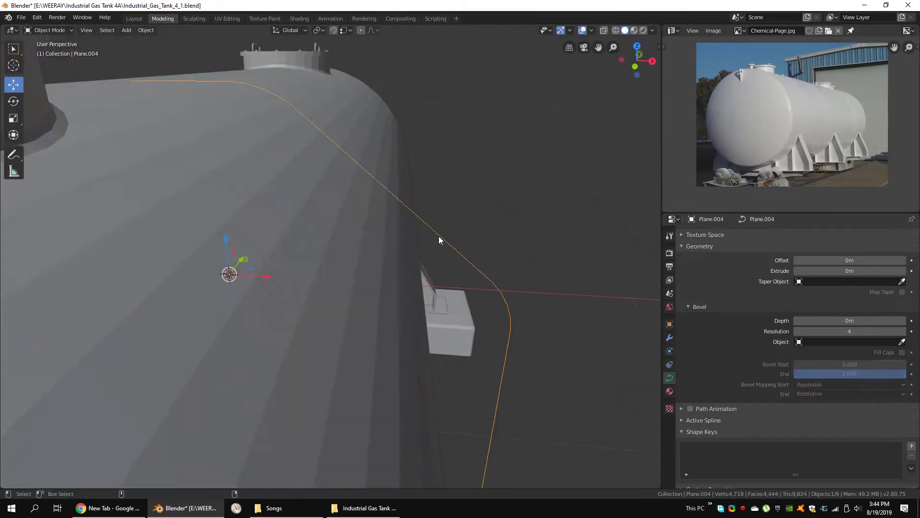
{"action": "key", "text": "ctrl+z"}
{"action": "scroll", "coordinate": [364, 230], "scroll_direction": "down", "scroll_amount": 5}
{"action": "scroll", "coordinate": [521, 247], "scroll_direction": "up", "scroll_amount": 5}
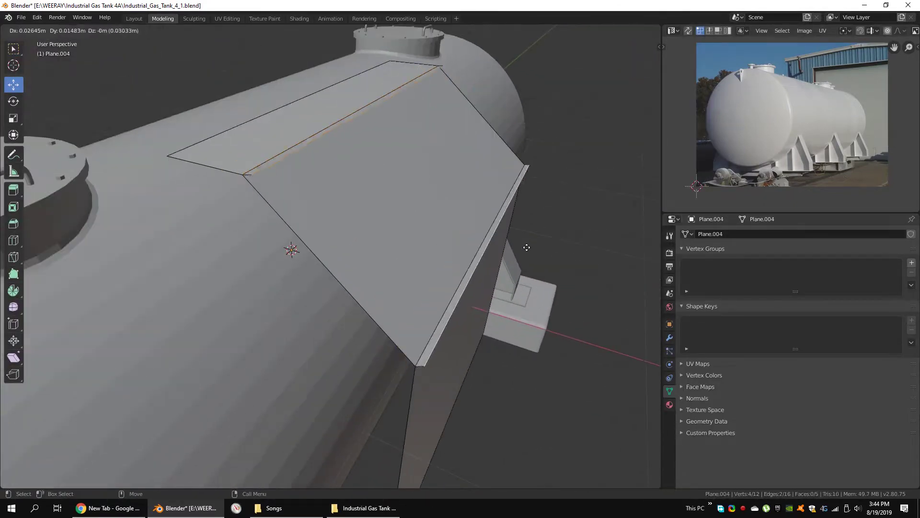
{"action": "key", "text": "Escape"}
Step: Bevel the rail's bend edges more smoothly and convert the line into a curve
{"action": "right_click", "coordinate": [458, 238]}
{"action": "left_click", "coordinate": [454, 225]}
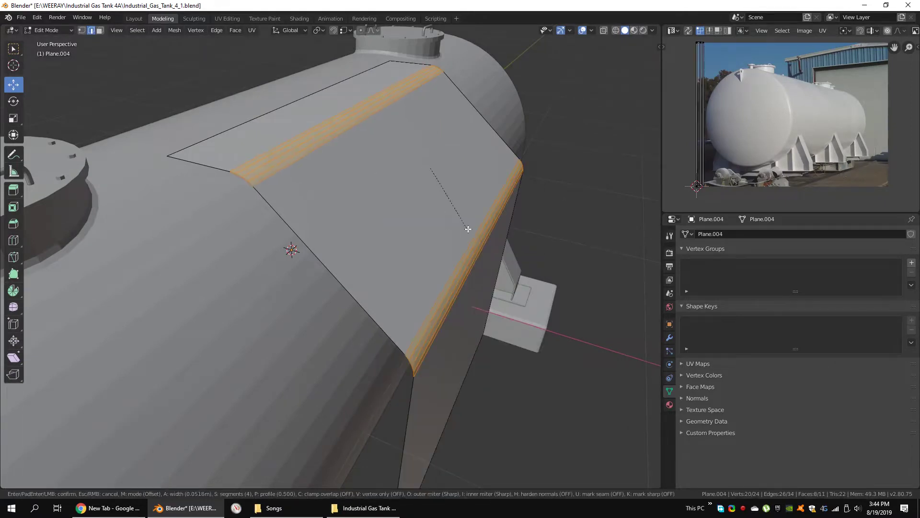
{"action": "key", "text": "Escape"}
{"action": "right_click", "coordinate": [497, 138]}
{"action": "key", "text": "Tab"}
{"action": "left_click", "coordinate": [145, 30]}
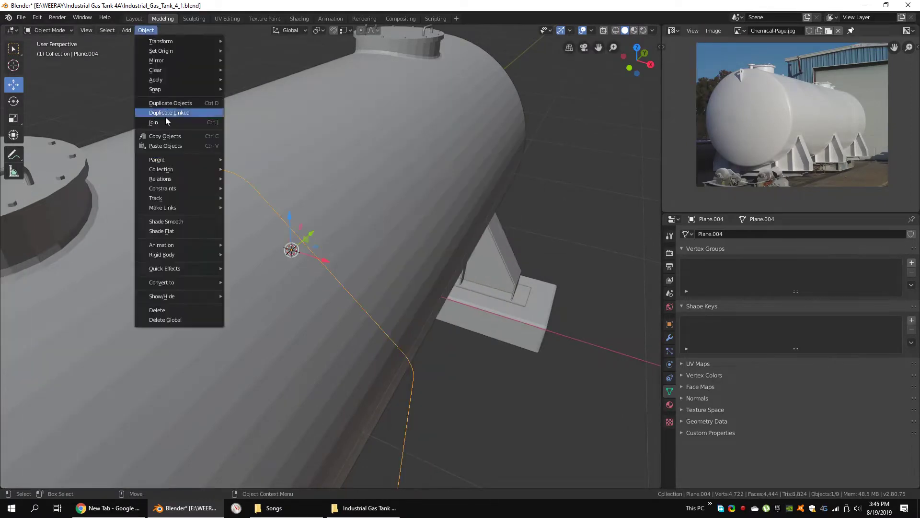
{"action": "left_click", "coordinate": [264, 282]}
Step: Thicken the rail curve into a round tube with a 0.016 m bevel depth
{"action": "middle_click_drag", "start_coordinate": [524, 303], "coordinate": [479, 288]}
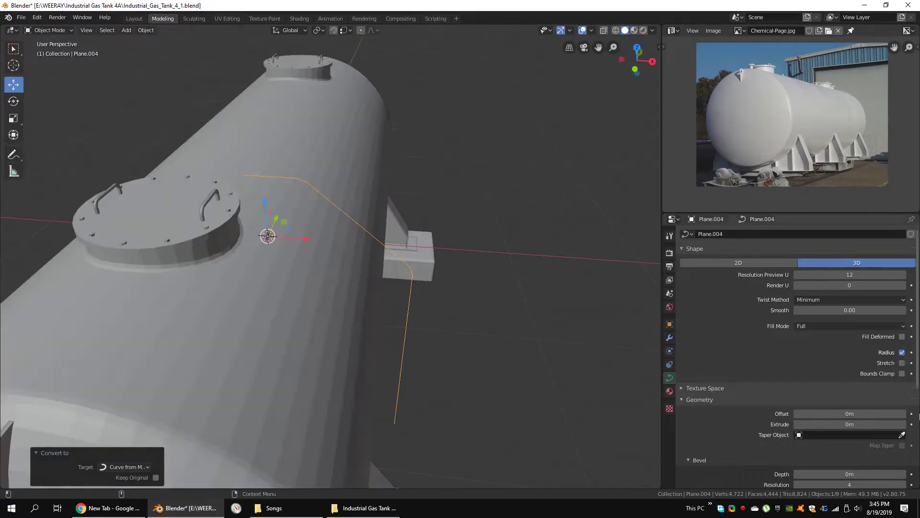
{"action": "scroll", "coordinate": [888, 385], "scroll_direction": "down", "scroll_amount": 5}
{"action": "left_click_drag", "start_coordinate": [850, 416], "coordinate": [882, 416]}
{"action": "scroll", "coordinate": [477, 270], "scroll_direction": "down", "scroll_amount": 3}
{"action": "middle_click_drag", "start_coordinate": [477, 271], "coordinate": [364, 249]}
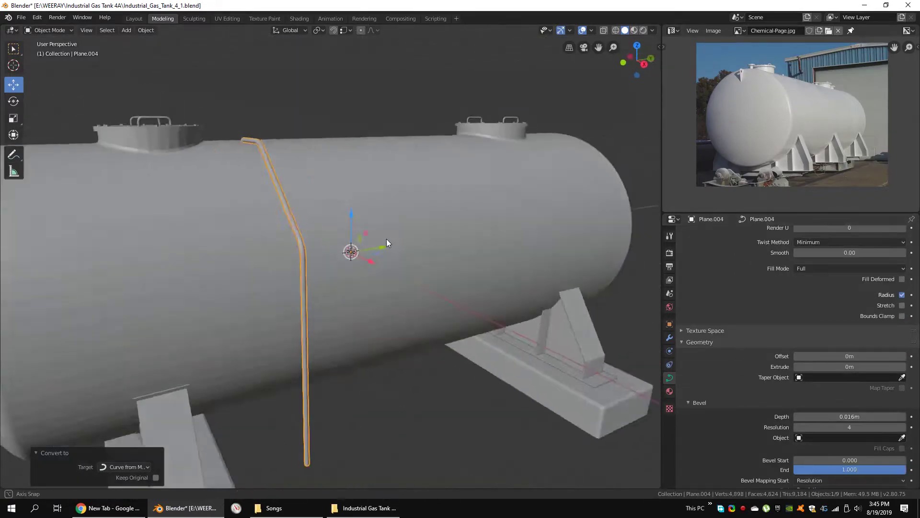
{"action": "scroll", "coordinate": [374, 250], "scroll_direction": "up", "scroll_amount": 2}
Step: Check the rail's modifiers in a front wireframe view and save the tank file
{"action": "left_click", "coordinate": [670, 338]}
{"action": "mouse_move", "coordinate": [304, 192]}
{"action": "middle_mouse_down"}
{"action": "mouse_move", "coordinate": [480, 168]}
{"action": "mouse_move", "coordinate": [647, 221]}
{"action": "mouse_move", "coordinate": [806, 247]}
{"action": "middle_mouse_up"}
{"action": "key", "text": "shift+z"}
{"action": "key", "text": "KP_1"}
{"action": "scroll", "coordinate": [497, 182], "scroll_direction": "down", "scroll_amount": 3}
{"action": "left_click", "coordinate": [799, 235]}
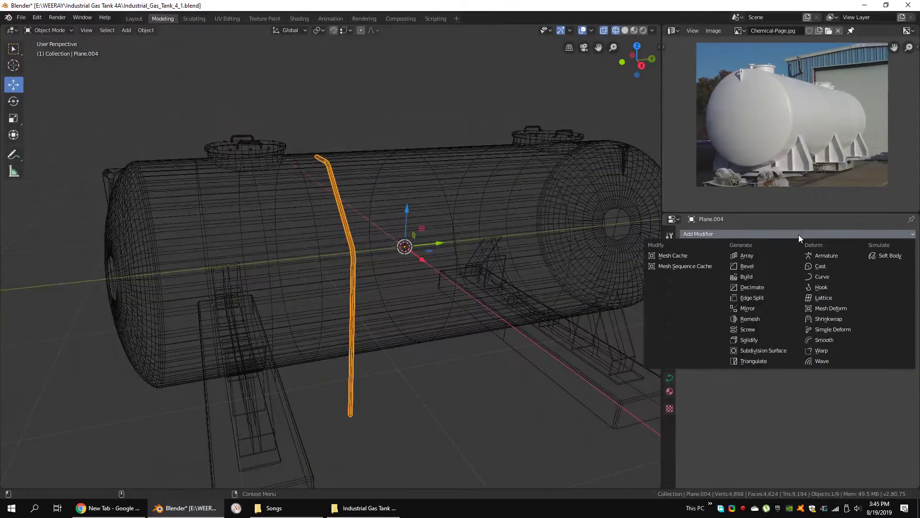
{"action": "key", "text": "ctrl+s"}
{"action": "middle_click_drag", "start_coordinate": [450, 199], "coordinate": [499, 194]}
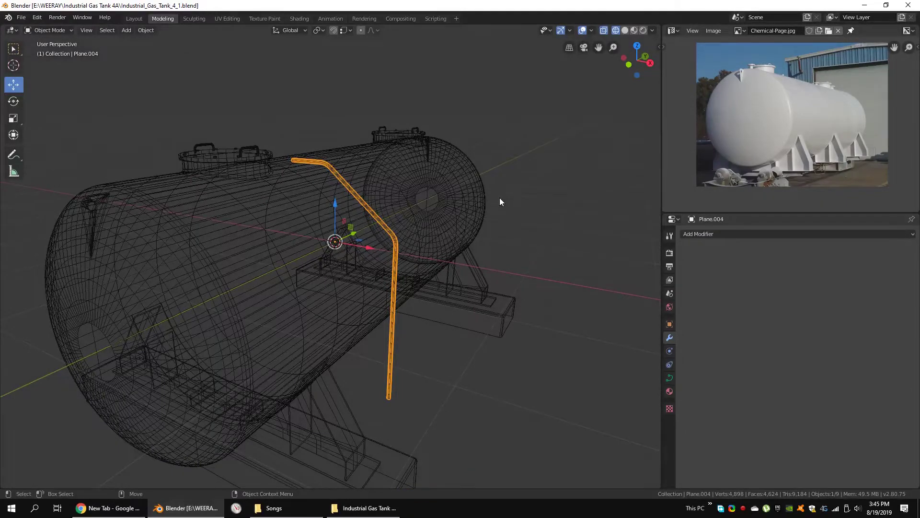
{"action": "mouse_move", "coordinate": [499, 197]}
{"action": "middle_mouse_down"}
{"action": "mouse_move", "coordinate": [476, 208]}
{"action": "mouse_move", "coordinate": [448, 195]}
{"action": "middle_mouse_up"}
Step: Convert the rail to a mesh and duplicate it as a second rail beside the first
{"action": "left_click", "coordinate": [147, 30]}
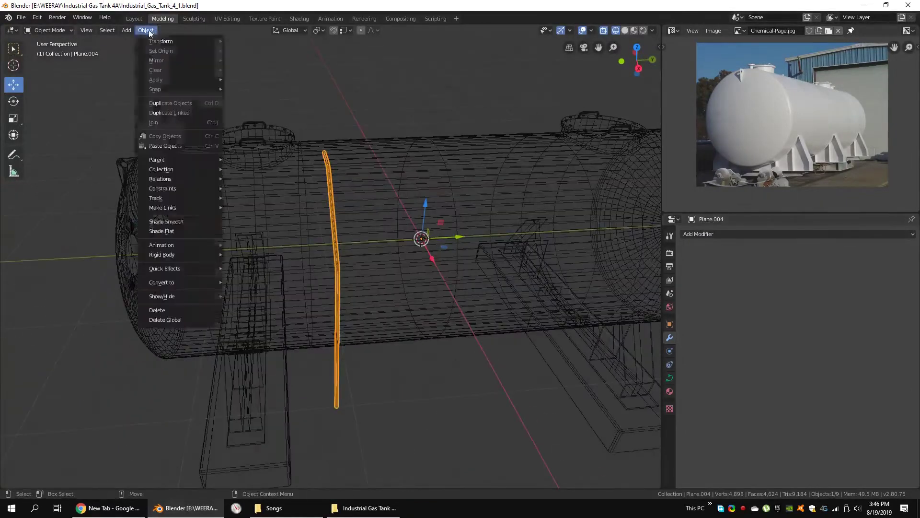
{"action": "key", "text": "Tab"}
{"action": "key", "text": "KP_Decimal"}
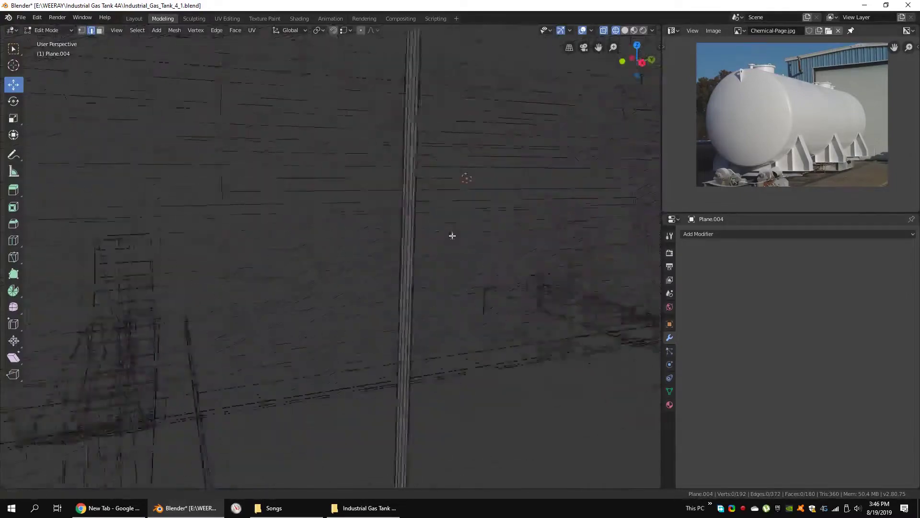
{"action": "key", "text": "alt+a"}
{"action": "key", "text": "a"}
{"action": "key", "text": "shift+d"}
{"action": "left_click", "coordinate": [437, 171]}
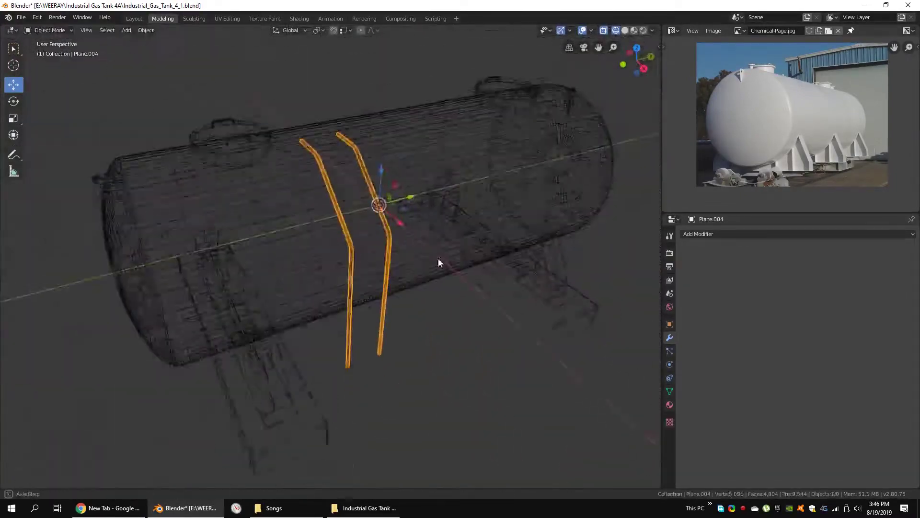
Step: Pick a bottom piece of the rail in face select mode with solid shading
{"action": "mouse_move", "coordinate": [438, 258]}
{"action": "middle_mouse_down"}
{"action": "mouse_move", "coordinate": [415, 244]}
{"action": "mouse_move", "coordinate": [427, 284]}
{"action": "mouse_move", "coordinate": [396, 308]}
{"action": "mouse_move", "coordinate": [422, 283]}
{"action": "middle_mouse_up"}
{"action": "left_click", "coordinate": [428, 284], "text": "alt"}
{"action": "right_click", "coordinate": [422, 283]}
{"action": "key", "text": "Escape"}
{"action": "key", "text": "a"}
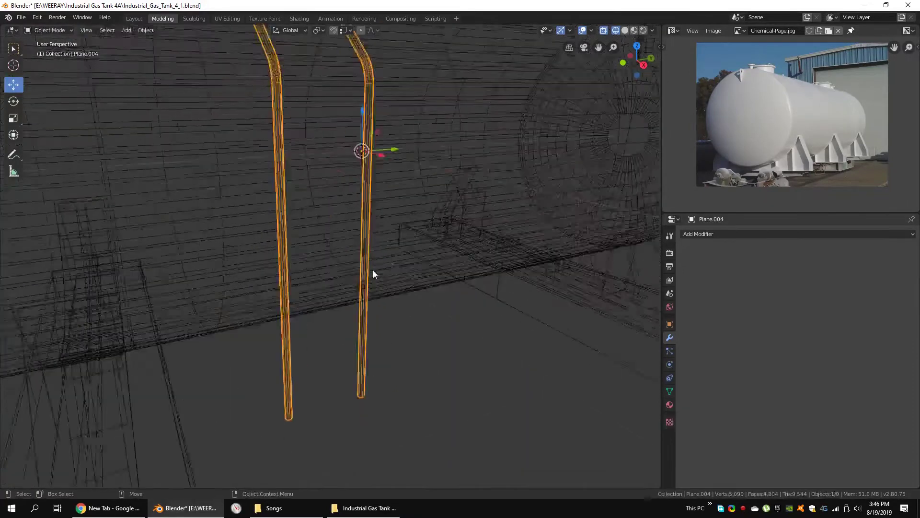
{"action": "key", "text": "shift+z"}
{"action": "key", "text": "alt+a"}
{"action": "key", "text": "3"}
{"action": "scroll", "coordinate": [381, 310], "scroll_direction": "up", "scroll_amount": 2}
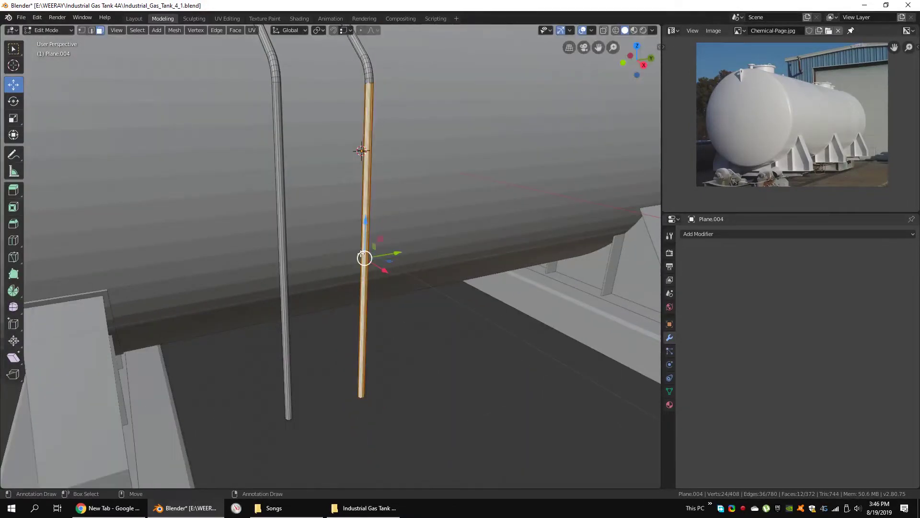
Step: Rotate the piece 90° about X into a horizontal bar and shorten it
{"action": "key", "text": "r"}
{"action": "key", "text": "x"}
{"action": "key", "text": "9"}
{"action": "key", "text": "0"}
{"action": "key", "text": "Return"}
{"action": "scroll", "coordinate": [437, 257], "scroll_direction": "up", "scroll_amount": 2}
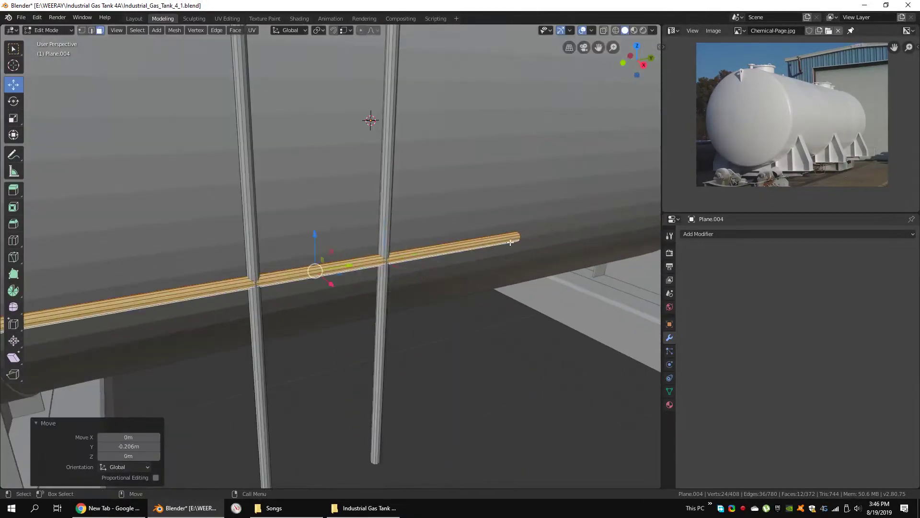
{"action": "left_click", "coordinate": [394, 263]}
{"action": "left_click", "coordinate": [237, 284]}
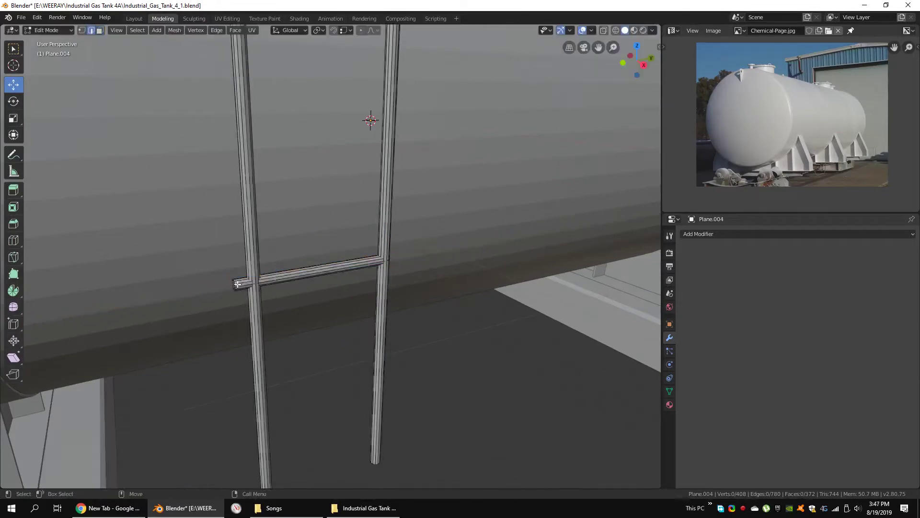
{"action": "left_click", "coordinate": [286, 275]}
Step: Position the rung low between the two rails, checking it from the side
{"action": "left_click", "coordinate": [364, 249], "text": "alt"}
{"action": "mouse_move", "coordinate": [364, 251]}
{"action": "middle_mouse_down"}
{"action": "mouse_move", "coordinate": [520, 312]}
{"action": "mouse_move", "coordinate": [407, 260]}
{"action": "middle_mouse_up"}
{"action": "key", "text": "KP_3"}
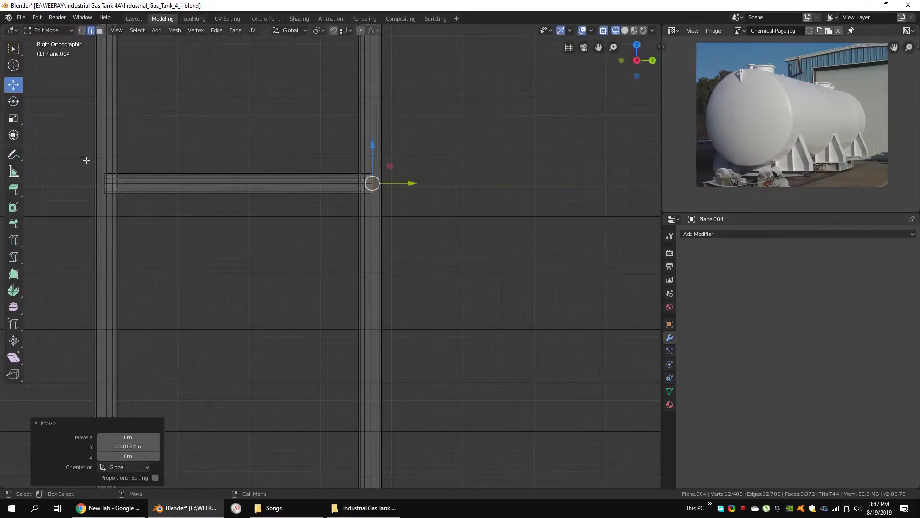
{"action": "right_click", "coordinate": [139, 183]}
{"action": "scroll", "coordinate": [318, 197], "scroll_direction": "down", "scroll_amount": 5}
{"action": "key", "text": "ctrl+KP_Add"}
{"action": "left_click", "coordinate": [320, 328]}
{"action": "scroll", "coordinate": [323, 269], "scroll_direction": "down", "scroll_amount": 3}
{"action": "left_click_drag", "start_coordinate": [355, 318], "coordinate": [285, 340]}
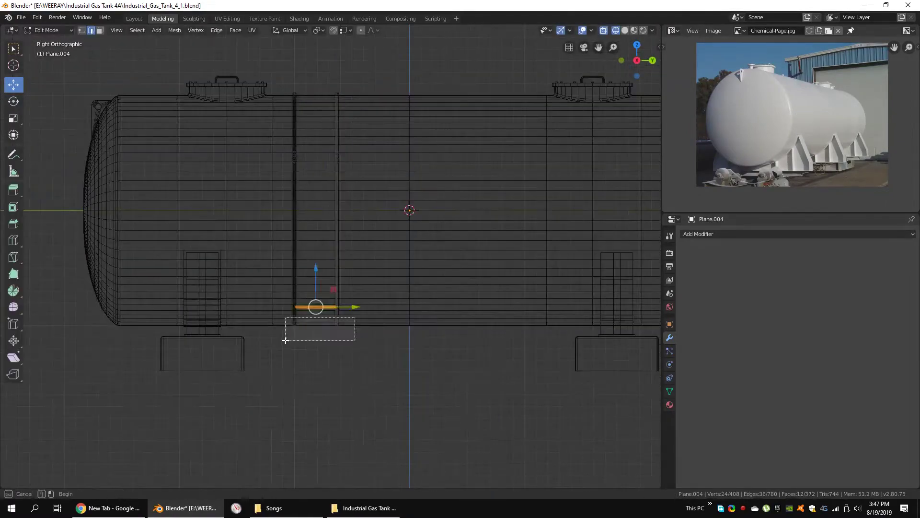
{"action": "left_click", "coordinate": [316, 317]}
{"action": "middle_click_drag", "start_coordinate": [317, 317], "coordinate": [338, 333]}
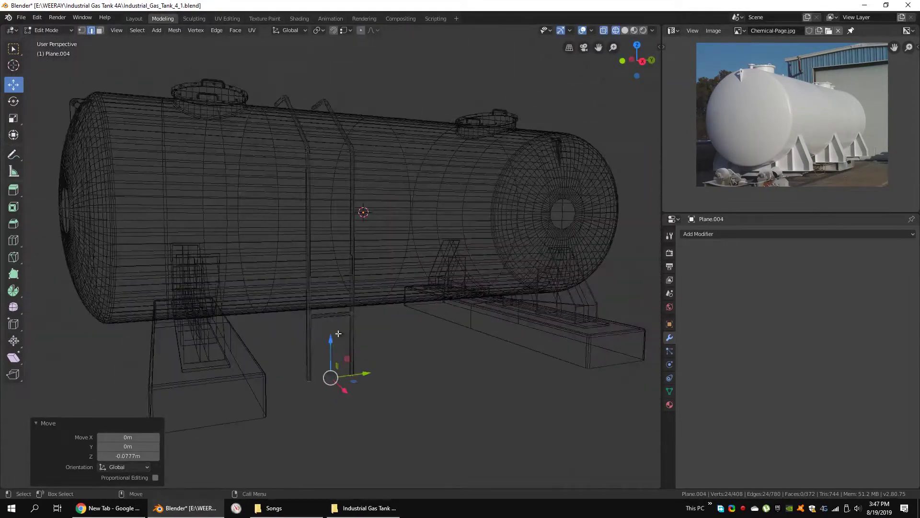
Step: Separate the rung into its own object and give it an Array modifier of 8 along Z
{"action": "right_click", "coordinate": [357, 325]}
{"action": "left_click", "coordinate": [355, 385]}
{"action": "key", "text": "Tab"}
{"action": "left_click", "coordinate": [331, 314]}
{"action": "left_click", "coordinate": [700, 234]}
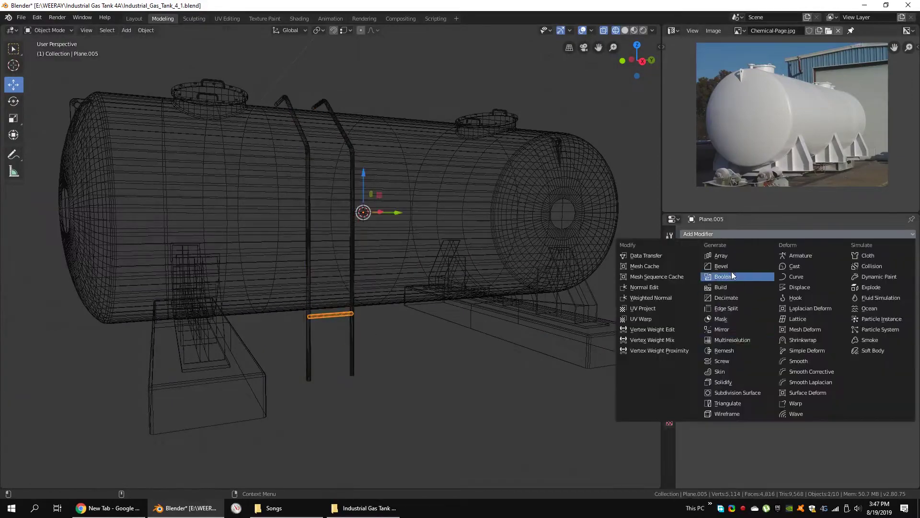
{"action": "left_click", "coordinate": [738, 298]}
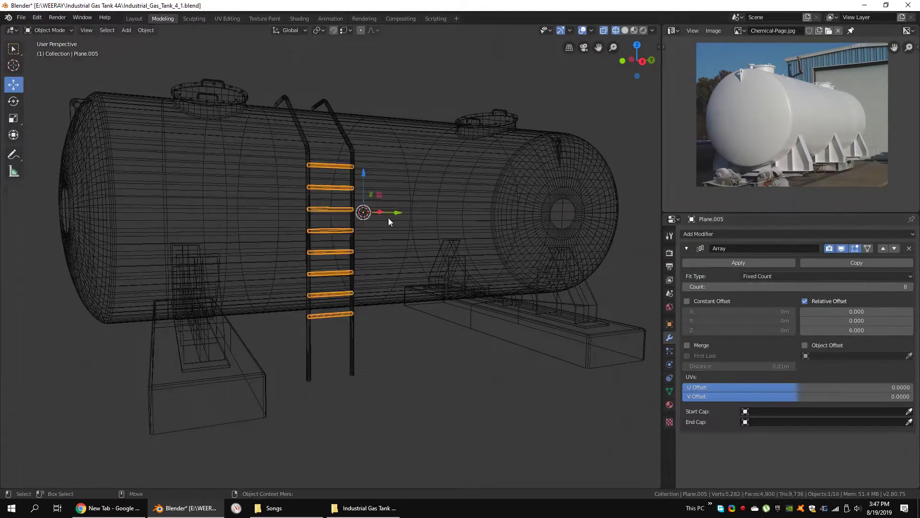
Step: Adjust the rung's geometry while viewing it near the footing
{"action": "key", "text": "Tab"}
{"action": "scroll", "coordinate": [374, 287], "scroll_direction": "up", "scroll_amount": 3}
{"action": "scroll", "coordinate": [324, 397], "scroll_direction": "down", "scroll_amount": 5}
{"action": "middle_click_drag", "start_coordinate": [394, 366], "coordinate": [368, 398]}
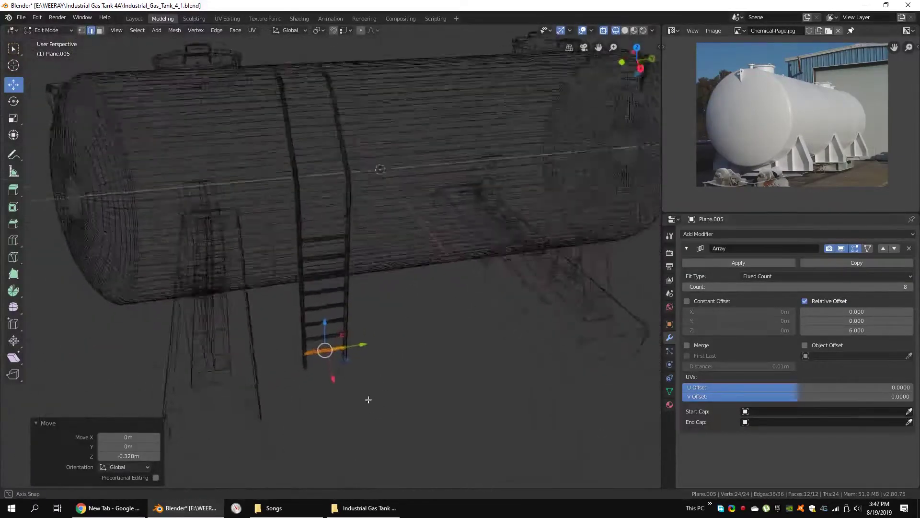
{"action": "scroll", "coordinate": [323, 305], "scroll_direction": "up", "scroll_amount": 3}
{"action": "left_click", "coordinate": [379, 321]}
{"action": "key", "text": "Tab"}
{"action": "scroll", "coordinate": [381, 312], "scroll_direction": "down", "scroll_amount": 5}
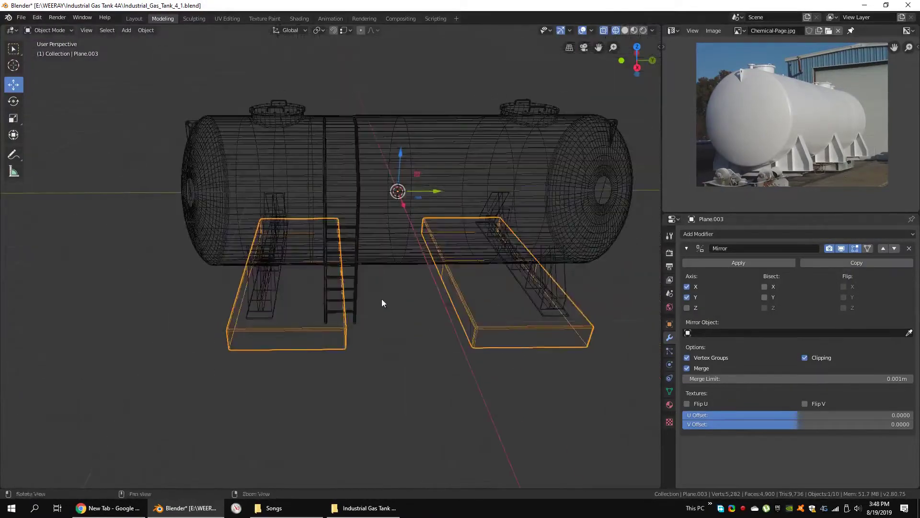
Step: Apply the footing's Mirror modifier and adjust the footing geometry
{"action": "left_click", "coordinate": [738, 262]}
{"action": "key", "text": "Tab"}
{"action": "mouse_move", "coordinate": [366, 308]}
{"action": "middle_mouse_down"}
{"action": "mouse_move", "coordinate": [362, 328]}
{"action": "mouse_move", "coordinate": [411, 350]}
{"action": "mouse_move", "coordinate": [333, 294]}
{"action": "middle_mouse_up"}
{"action": "left_click", "coordinate": [357, 298]}
{"action": "key", "text": "Tab"}
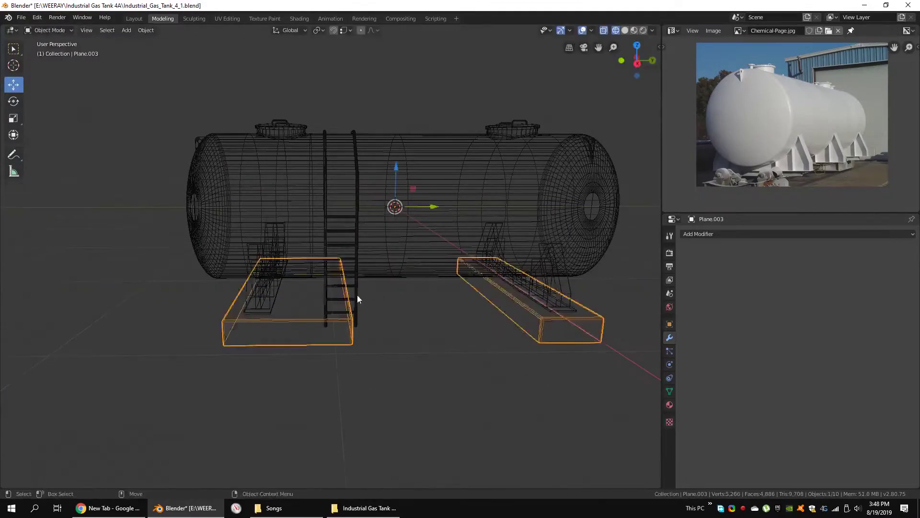
Step: Select the rung and rails together and move the rail feet 0.2 m along Z
{"action": "left_click", "coordinate": [370, 163]}
{"action": "scroll", "coordinate": [380, 210], "scroll_direction": "up", "scroll_amount": 3}
{"action": "left_click", "coordinate": [372, 278]}
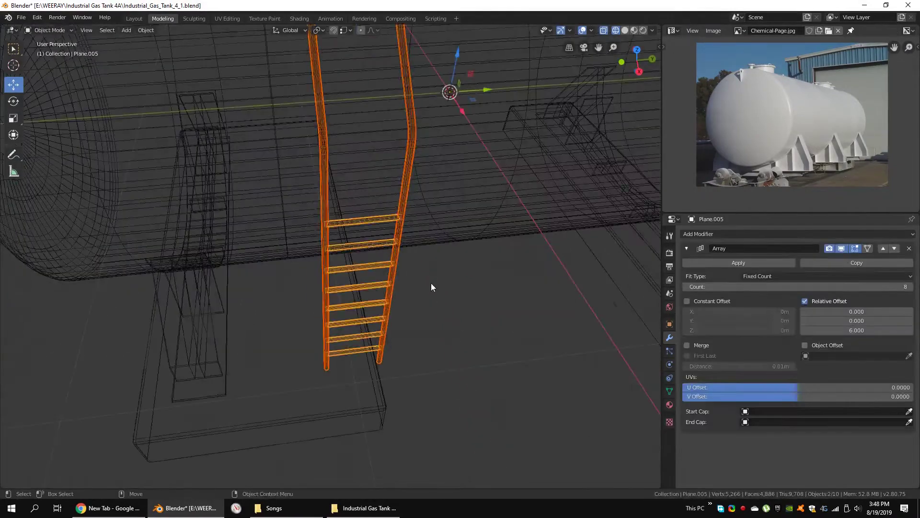
{"action": "key", "text": "Tab"}
{"action": "mouse_move", "coordinate": [360, 207]}
{"action": "middle_mouse_down"}
{"action": "mouse_move", "coordinate": [366, 136]}
{"action": "mouse_move", "coordinate": [380, 212]}
{"action": "mouse_move", "coordinate": [236, 284]}
{"action": "middle_mouse_up"}
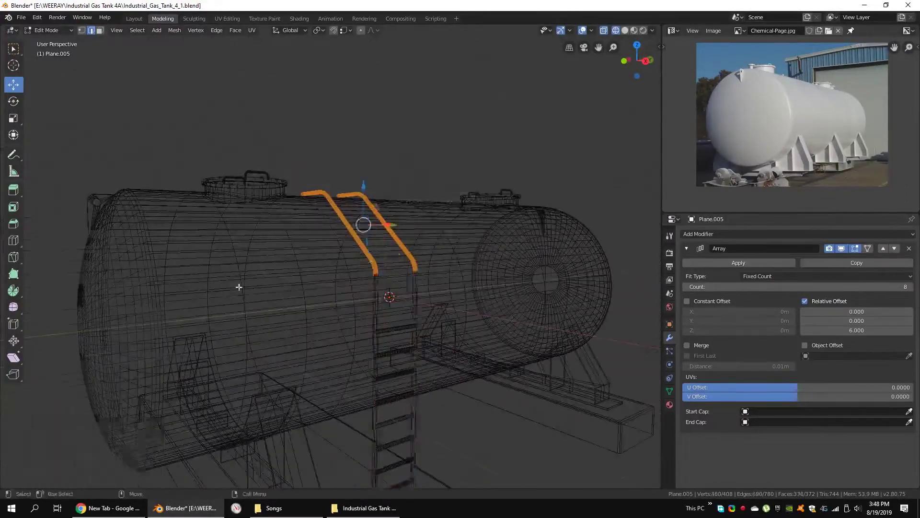
{"action": "scroll", "coordinate": [417, 265], "scroll_direction": "up", "scroll_amount": 5}
{"action": "key", "text": "shift+z"}
{"action": "mouse_move", "coordinate": [416, 266]}
{"action": "middle_mouse_down"}
{"action": "mouse_move", "coordinate": [458, 279]}
{"action": "mouse_move", "coordinate": [445, 296]}
{"action": "middle_mouse_up"}
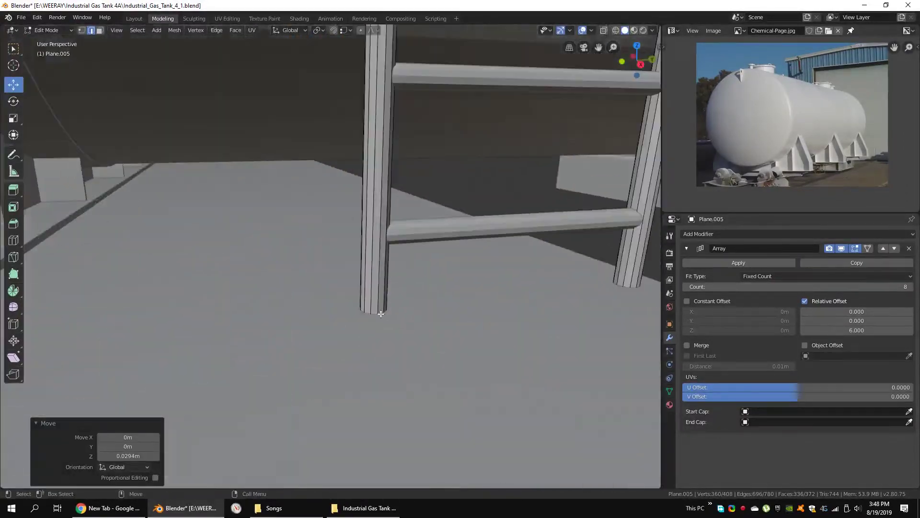
{"action": "key", "text": "shift+z"}
{"action": "type", "text": "gz.2"}
{"action": "key", "text": "Return"}
{"action": "key", "text": "shift+z"}
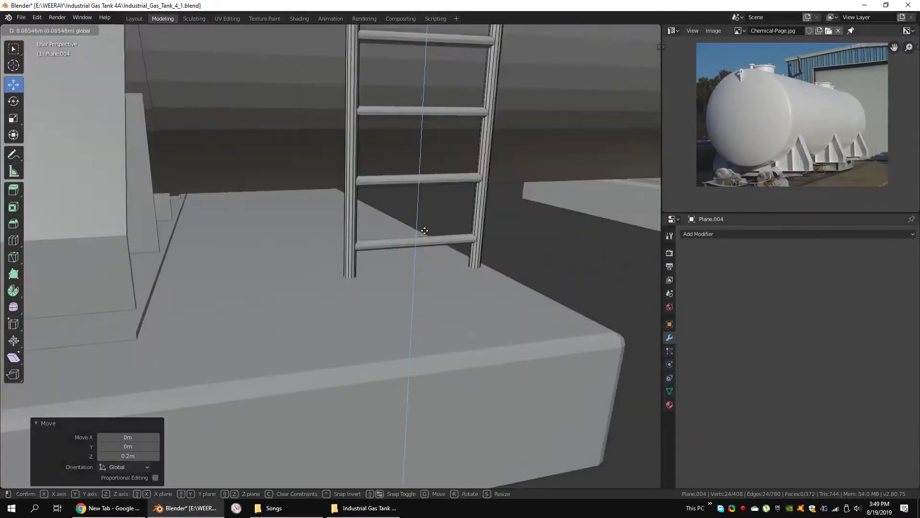
{"action": "left_click", "coordinate": [426, 233]}
Step: Lower the ladder feet onto the footing and raise the bottom rung
{"action": "middle_click_drag", "start_coordinate": [427, 232], "coordinate": [321, 28]}
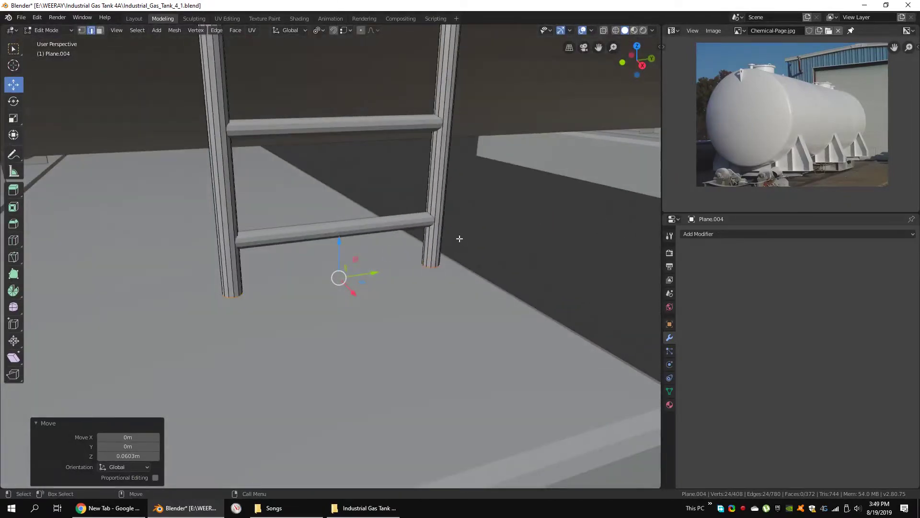
{"action": "middle_click_drag", "start_coordinate": [420, 197], "coordinate": [428, 209]}
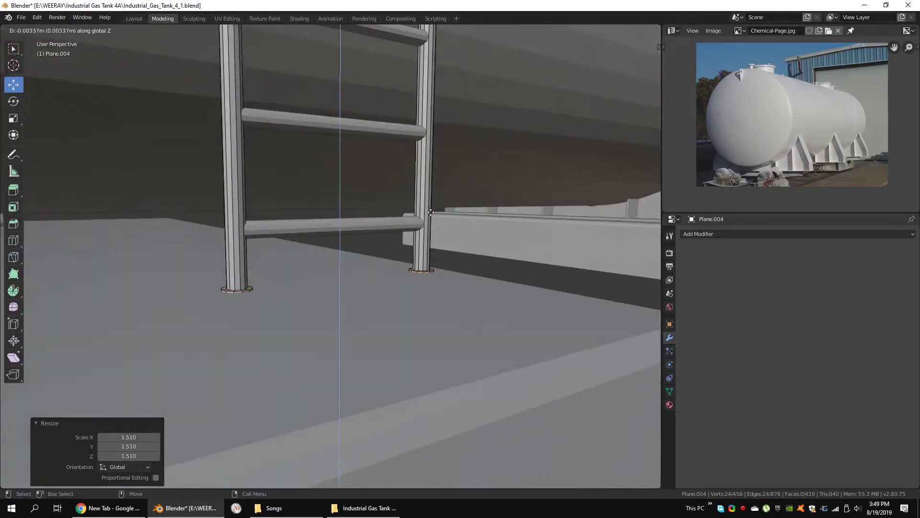
{"action": "key", "text": "shift+z"}
{"action": "left_click_drag", "start_coordinate": [225, 255], "coordinate": [472, 299]}
{"action": "mouse_move", "coordinate": [472, 299]}
{"action": "middle_mouse_down"}
{"action": "mouse_move", "coordinate": [341, 235]}
{"action": "mouse_move", "coordinate": [417, 267]}
{"action": "middle_mouse_up"}
{"action": "key", "text": "shift+z"}
{"action": "key", "text": "g"}
{"action": "key", "text": "z"}
{"action": "left_click", "coordinate": [345, 235]}
{"action": "key", "text": "Tab"}
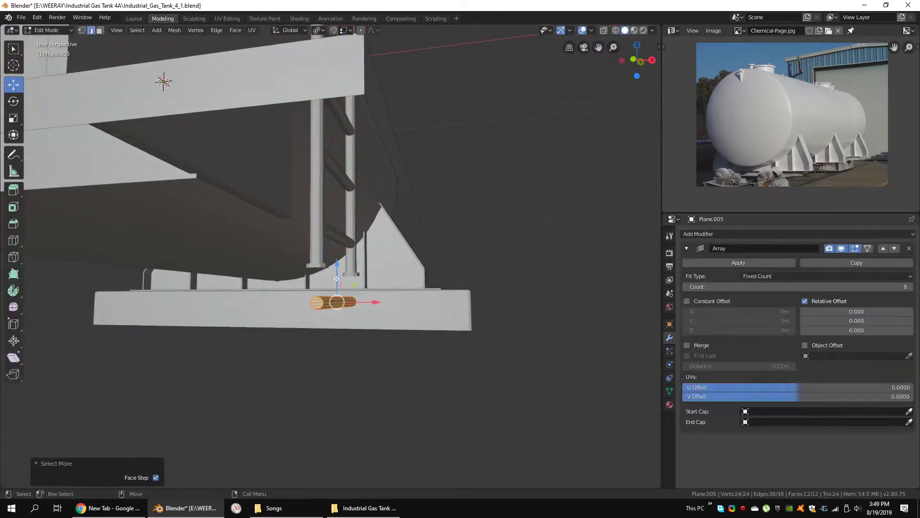
{"action": "left_click_drag", "start_coordinate": [336, 278], "coordinate": [336, 261]}
{"action": "middle_click_drag", "start_coordinate": [336, 261], "coordinate": [312, 297]}
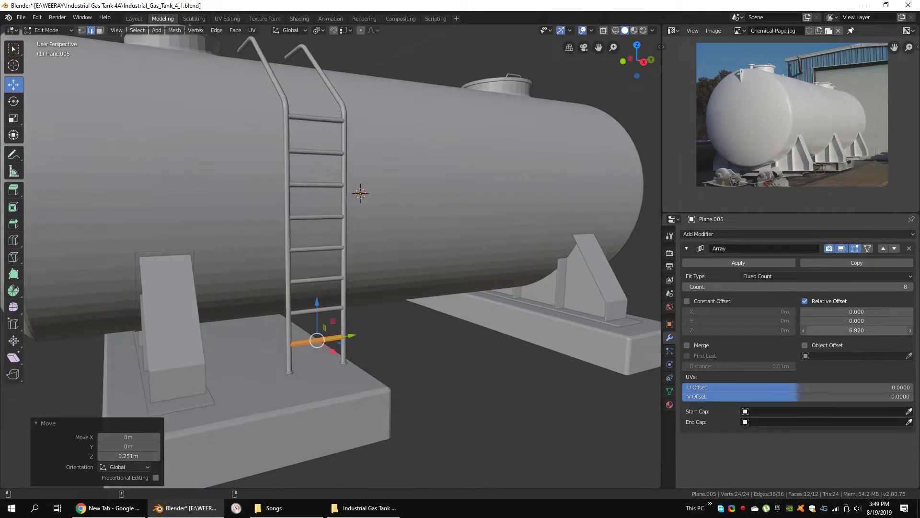
Step: Duplicate the rung array and raise the copy 1.2 m in front wireframe view
{"action": "key", "text": "Tab"}
{"action": "key", "text": "shift+d"}
{"action": "key", "text": "Escape"}
{"action": "scroll", "coordinate": [381, 268], "scroll_direction": "down", "scroll_amount": 5}
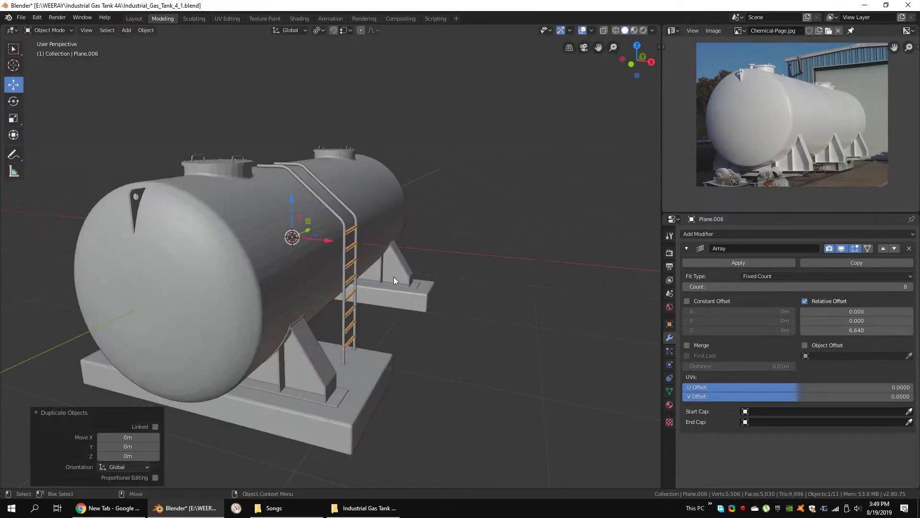
{"action": "key", "text": "KP_1"}
{"action": "key", "text": "shift+z"}
{"action": "left_click_drag", "start_coordinate": [175, 231], "coordinate": [189, 39]}
{"action": "scroll", "coordinate": [188, 38], "scroll_direction": "up", "scroll_amount": 1}
Step: Rotate the duplicated rungs in front view to follow the sloped rail section
{"action": "key", "text": "r"}
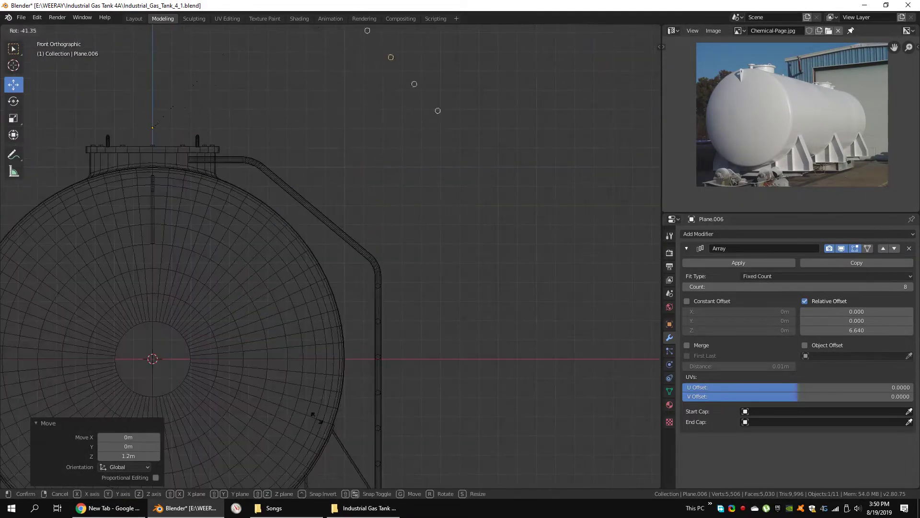
{"action": "key", "text": "Tab"}
{"action": "mouse_move", "coordinate": [370, 276]}
{"action": "middle_mouse_down"}
{"action": "mouse_move", "coordinate": [435, 281]}
{"action": "mouse_move", "coordinate": [456, 153]}
{"action": "middle_mouse_up"}
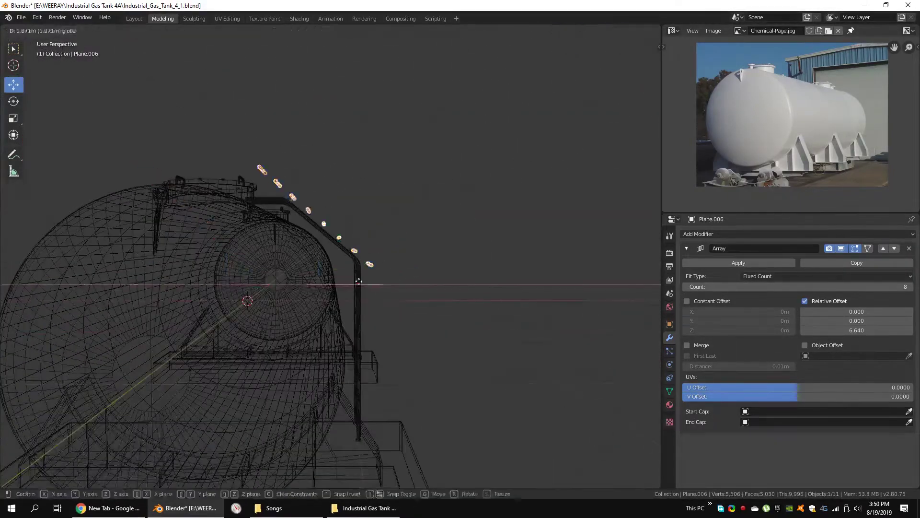
{"action": "left_click", "coordinate": [318, 234]}
{"action": "key", "text": "KP_1"}
{"action": "key", "text": "shift+z"}
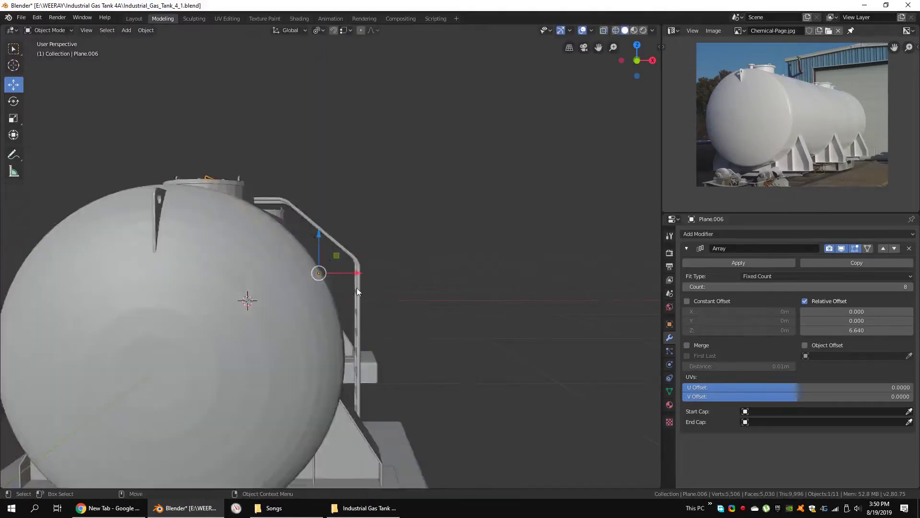
{"action": "key", "text": "Tab"}
{"action": "key", "text": "shift+z"}
Step: Set the upper rung array to five rungs and confirm the 1.35° tilt
{"action": "scroll", "coordinate": [379, 261], "scroll_direction": "up", "scroll_amount": 2}
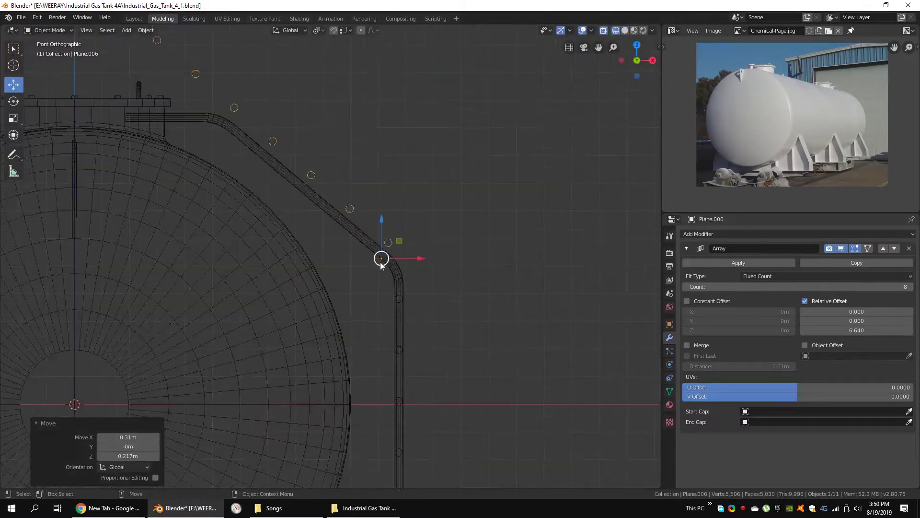
{"action": "scroll", "coordinate": [509, 312], "scroll_direction": "up", "scroll_amount": 5}
{"action": "scroll", "coordinate": [489, 343], "scroll_direction": "down", "scroll_amount": 3}
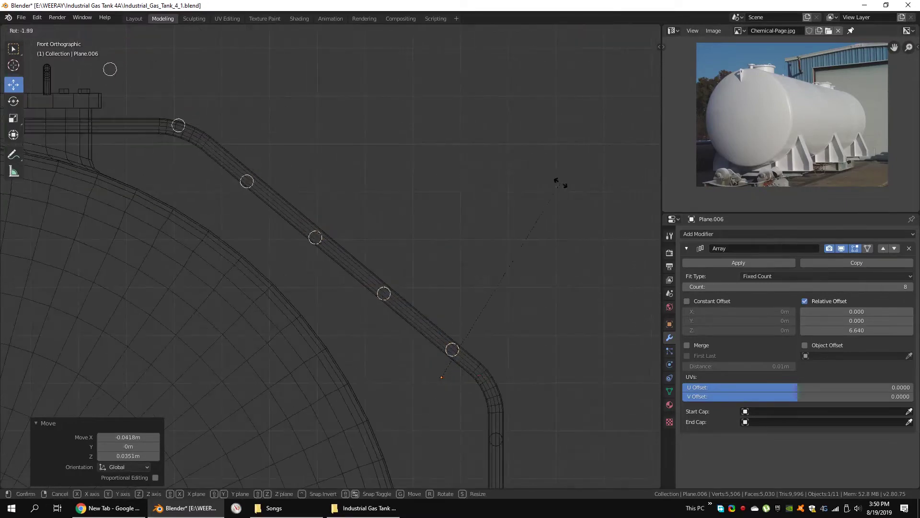
{"action": "scroll", "coordinate": [432, 288], "scroll_direction": "down", "scroll_amount": 3}
{"action": "scroll", "coordinate": [685, 287], "scroll_direction": "down", "scroll_amount": 3, "text": "ctrl"}
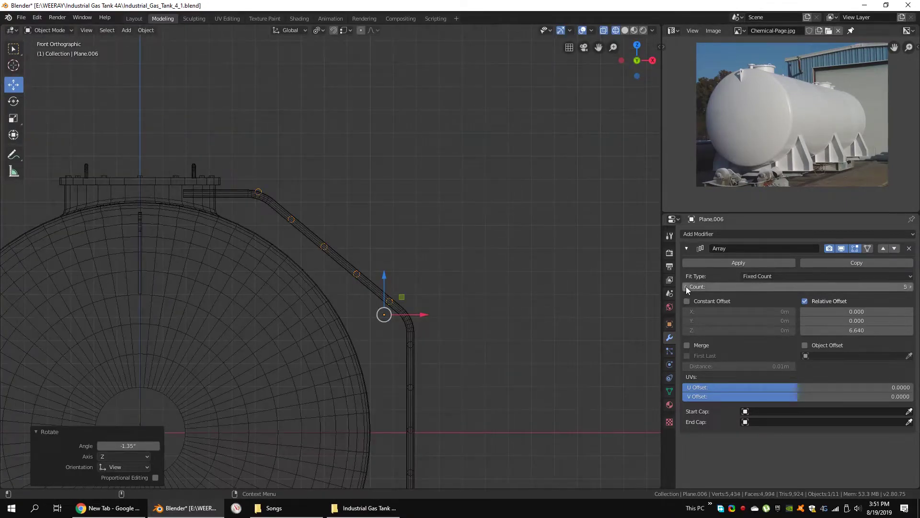
{"action": "scroll", "coordinate": [455, 300], "scroll_direction": "up", "scroll_amount": 5}
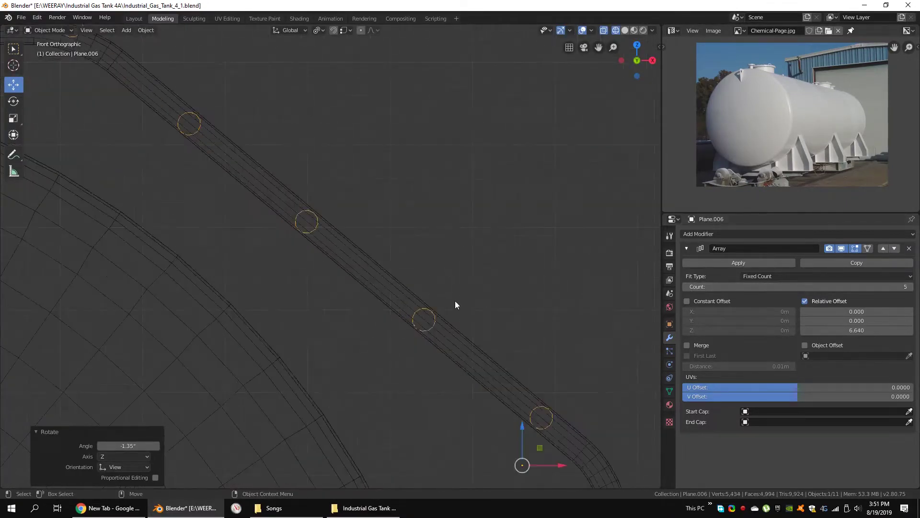
{"action": "left_click", "coordinate": [588, 104]}
{"action": "scroll", "coordinate": [468, 144], "scroll_direction": "down", "scroll_amount": 3}
{"action": "scroll", "coordinate": [468, 144], "scroll_direction": "down", "scroll_amount": 3}
Step: Inspect the tank and ladder in solid view and select the upper rung object
{"action": "middle_click_drag", "start_coordinate": [467, 143], "coordinate": [436, 220]}
{"action": "scroll", "coordinate": [435, 240], "scroll_direction": "down", "scroll_amount": 4}
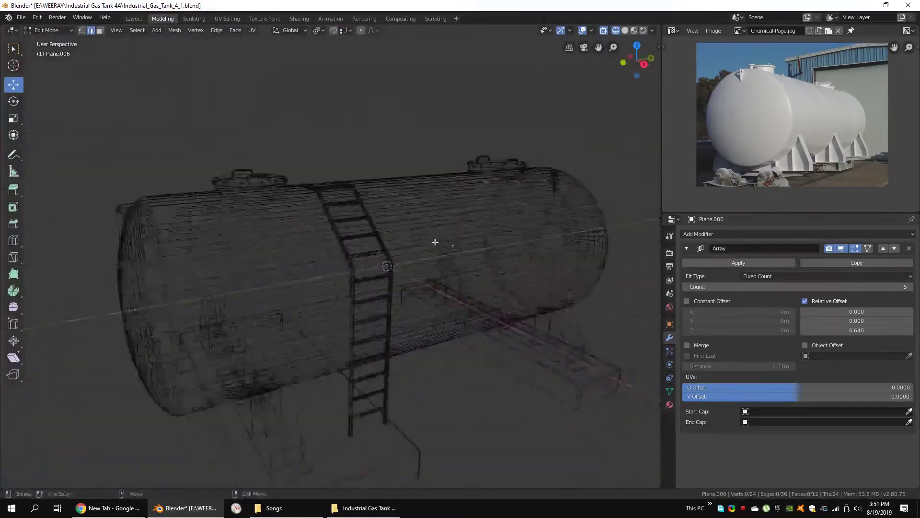
{"action": "key", "text": "shift+z"}
{"action": "scroll", "coordinate": [435, 242], "scroll_direction": "up", "scroll_amount": 5}
{"action": "right_click", "coordinate": [475, 229]}
{"action": "key", "text": "Escape"}
{"action": "middle_click_drag", "start_coordinate": [412, 300], "coordinate": [423, 391]}
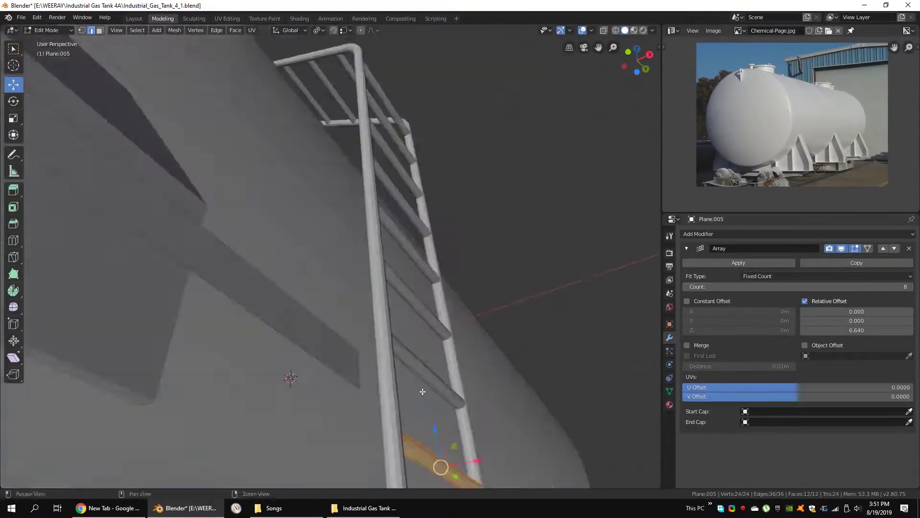
{"action": "right_click", "coordinate": [423, 391]}
{"action": "left_click", "coordinate": [495, 385]}
Step: Apply the upper rungs' Array modifier to make them real geometry
{"action": "scroll", "coordinate": [495, 384], "scroll_direction": "down", "scroll_amount": 3}
{"action": "key", "text": "Tab"}
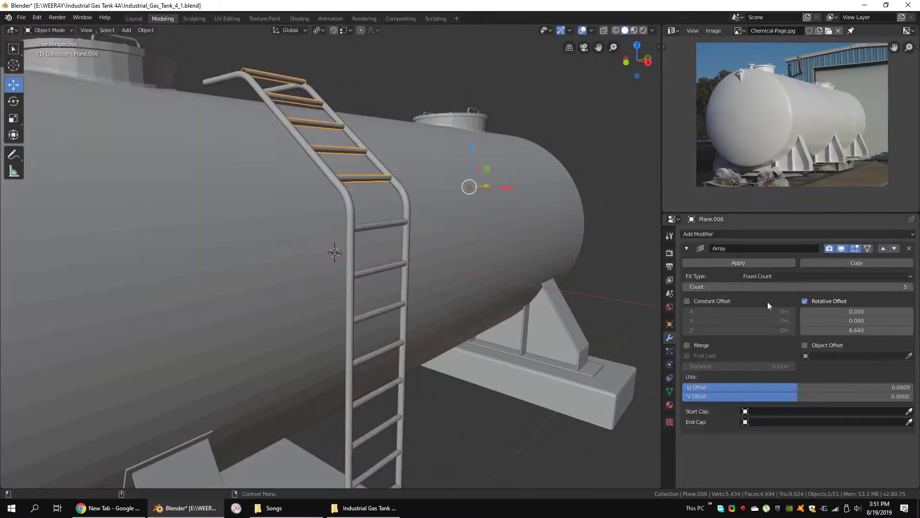
{"action": "left_click", "coordinate": [739, 263]}
{"action": "key", "text": "Tab"}
{"action": "middle_click_drag", "start_coordinate": [452, 205], "coordinate": [380, 191]}
{"action": "key", "text": "shift+z"}
{"action": "key", "text": "KP_1"}
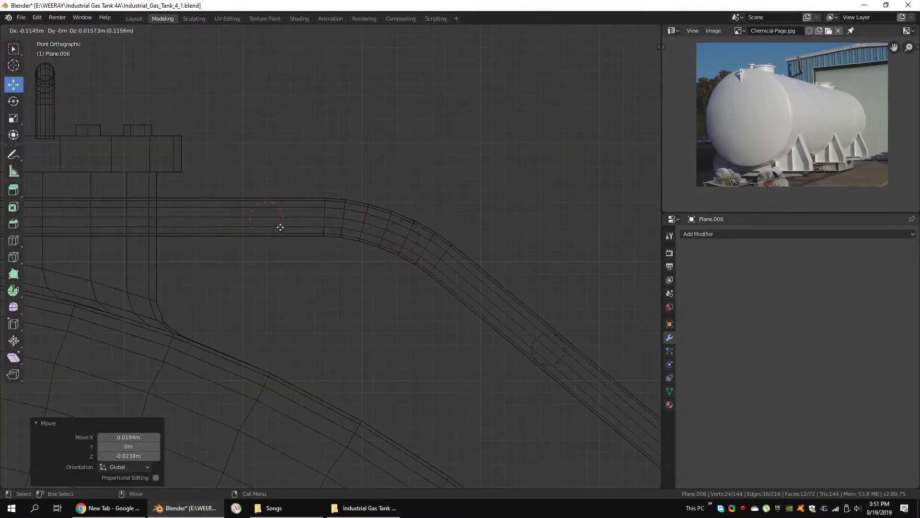
Step: Duplicate part of the rail end and move the rail-end vertices to a new position
{"action": "middle_click_drag", "start_coordinate": [414, 230], "coordinate": [360, 252]}
{"action": "key", "text": "shift+z"}
{"action": "key", "text": "g"}
{"action": "key", "text": "x"}
{"action": "left_click", "coordinate": [358, 246]}
{"action": "key", "text": "shift+z"}
{"action": "key", "text": "ctrl+l"}
{"action": "key", "text": "KP_1"}
{"action": "key", "text": "g"}
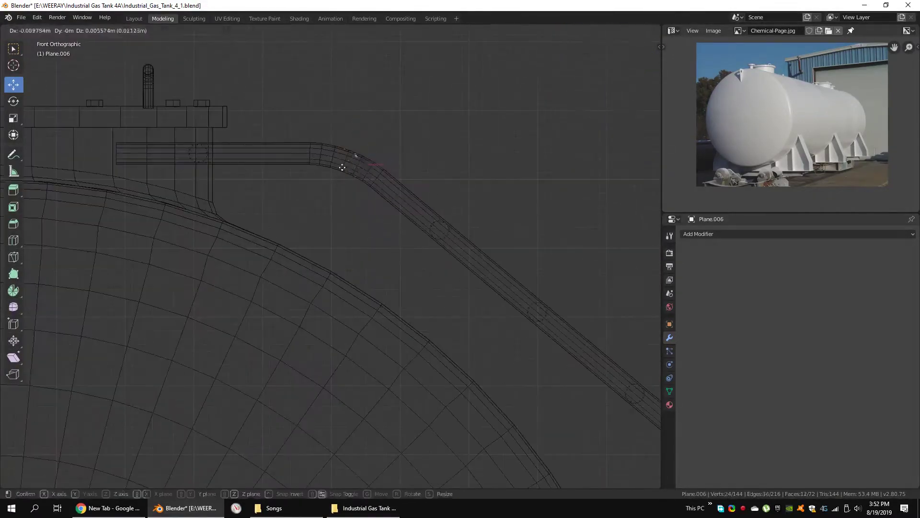
{"action": "left_click", "coordinate": [319, 162]}
Step: Extend the rail-end selection and switch to single-vertex selection
{"action": "mouse_move", "coordinate": [269, 185]}
{"action": "middle_mouse_down"}
{"action": "mouse_move", "coordinate": [376, 257]}
{"action": "mouse_move", "coordinate": [353, 281]}
{"action": "middle_mouse_up"}
{"action": "scroll", "coordinate": [281, 238], "scroll_direction": "down", "scroll_amount": 3}
{"action": "key", "text": "ctrl+KP_Add"}
{"action": "scroll", "coordinate": [347, 258], "scroll_direction": "up", "scroll_amount": 4}
{"action": "key", "text": "1"}
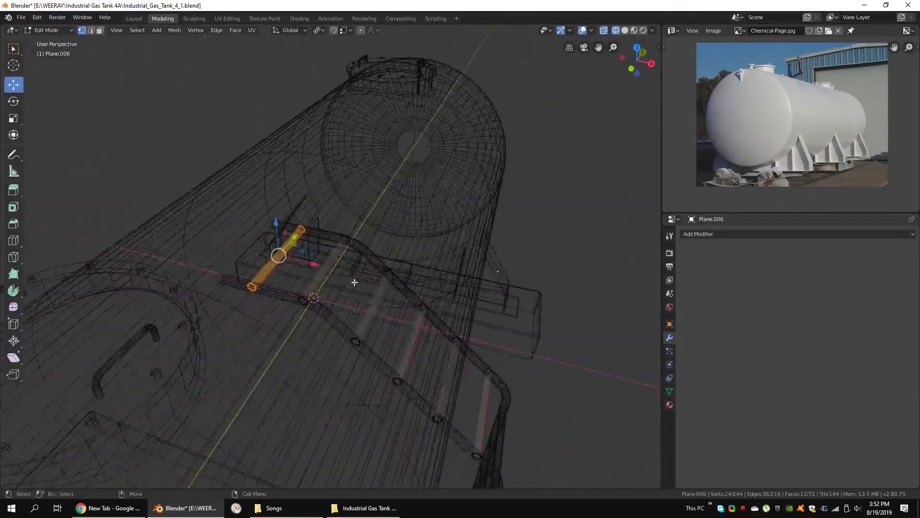
{"action": "key", "text": "shift+z"}
Step: Select the tank body and its top faces running under the ladder
{"action": "key", "text": "Tab"}
{"action": "left_click", "coordinate": [385, 212]}
{"action": "key", "text": "Tab"}
{"action": "scroll", "coordinate": [347, 247], "scroll_direction": "up", "scroll_amount": 4}
{"action": "mouse_move", "coordinate": [347, 247]}
{"action": "middle_mouse_down"}
{"action": "mouse_move", "coordinate": [541, 302]}
{"action": "mouse_move", "coordinate": [422, 154]}
{"action": "mouse_move", "coordinate": [425, 277]}
{"action": "mouse_move", "coordinate": [416, 267]}
{"action": "mouse_move", "coordinate": [394, 77]}
{"action": "middle_mouse_up"}
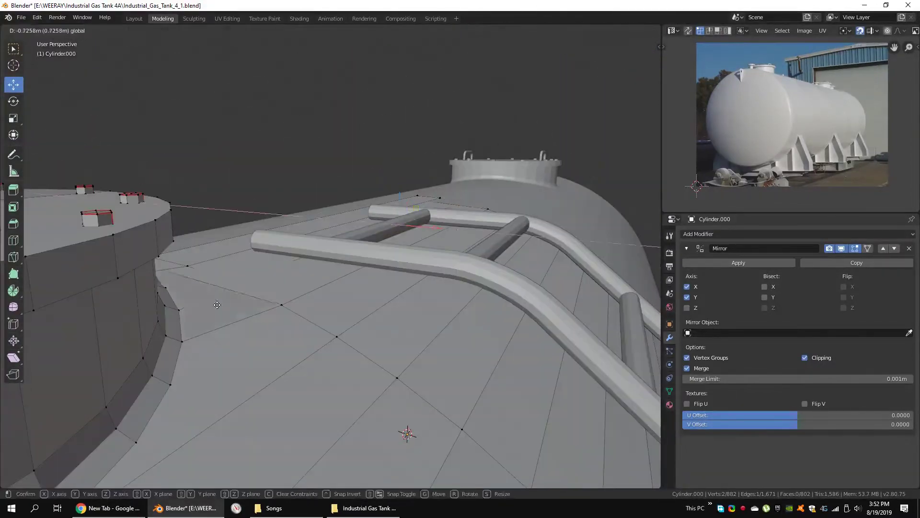
{"action": "mouse_move", "coordinate": [407, 189]}
{"action": "middle_mouse_down"}
{"action": "mouse_move", "coordinate": [233, 239]}
{"action": "mouse_move", "coordinate": [352, 239]}
{"action": "middle_mouse_up"}
{"action": "left_click", "coordinate": [232, 238], "text": "shift"}
{"action": "key", "text": "ctrl+KP_Add"}
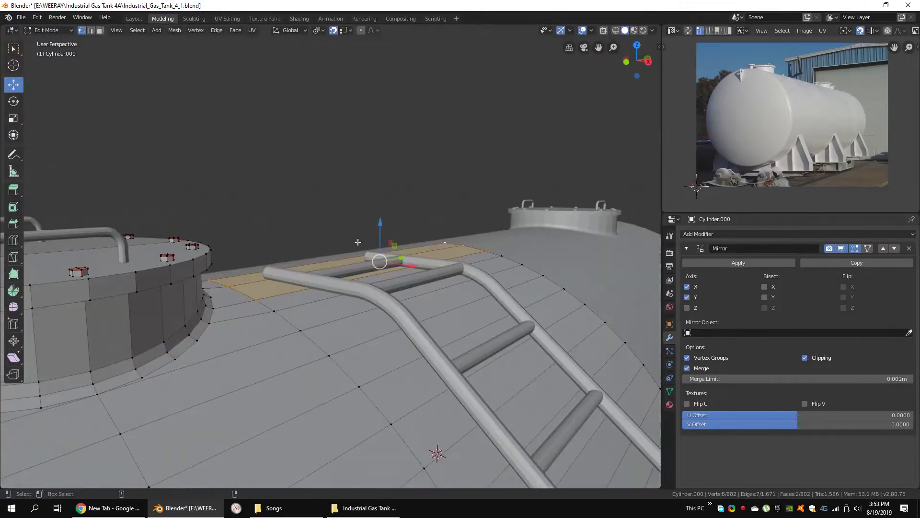
Step: Flatten the selected tank-top strip and return to editing the tank mesh
{"action": "left_click", "coordinate": [402, 224]}
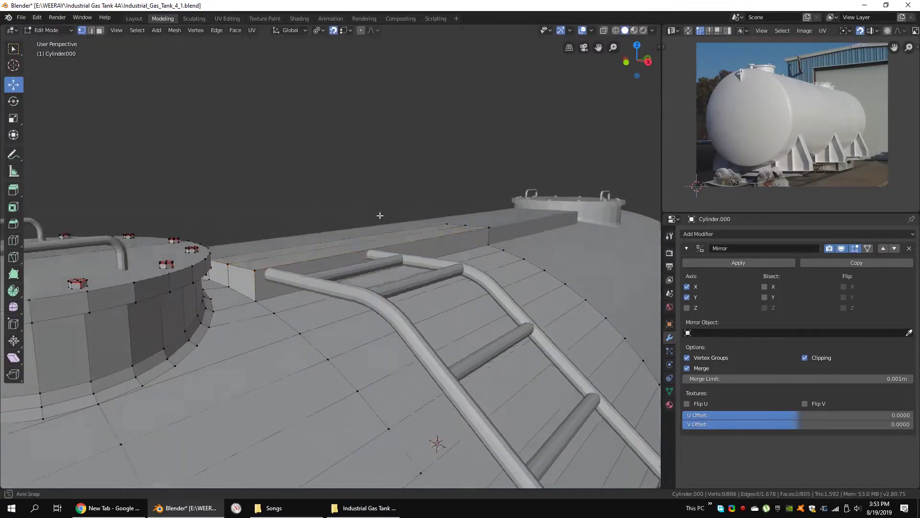
{"action": "middle_click_drag", "start_coordinate": [401, 223], "coordinate": [372, 203]}
{"action": "key", "text": "Tab"}
{"action": "scroll", "coordinate": [392, 269], "scroll_direction": "down", "scroll_amount": 5}
{"action": "key", "text": "Tab"}
{"action": "scroll", "coordinate": [361, 263], "scroll_direction": "up", "scroll_amount": 10}
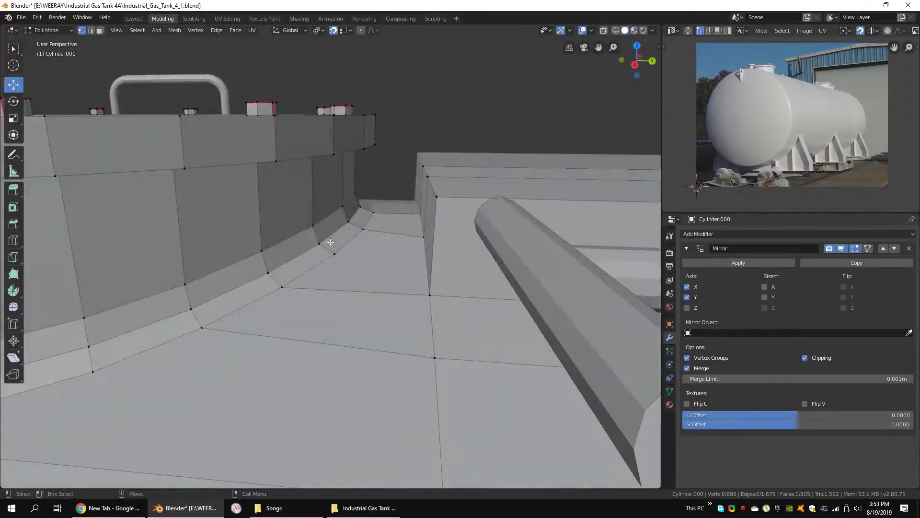
{"action": "mouse_move", "coordinate": [336, 254]}
{"action": "middle_mouse_down"}
{"action": "mouse_move", "coordinate": [308, 257]}
{"action": "mouse_move", "coordinate": [345, 240]}
{"action": "mouse_move", "coordinate": [296, 264]}
{"action": "middle_mouse_up"}
Step: Delete faces along the strip's curved base and extrude the open edge
{"action": "left_click", "coordinate": [344, 240], "text": "alt"}
{"action": "key", "text": "x"}
{"action": "mouse_move", "coordinate": [358, 223]}
{"action": "middle_mouse_down"}
{"action": "mouse_move", "coordinate": [369, 241]}
{"action": "mouse_move", "coordinate": [328, 237]}
{"action": "mouse_move", "coordinate": [375, 243]}
{"action": "mouse_move", "coordinate": [353, 263]}
{"action": "middle_mouse_up"}
{"action": "left_click", "coordinate": [355, 242]}
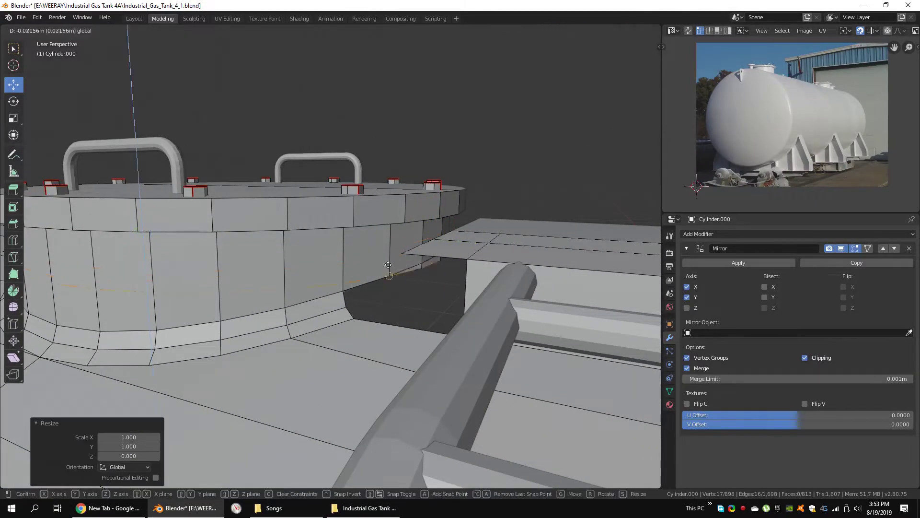
{"action": "left_click", "coordinate": [388, 264]}
{"action": "mouse_move", "coordinate": [388, 264]}
{"action": "middle_mouse_down"}
{"action": "mouse_move", "coordinate": [376, 294]}
{"action": "mouse_move", "coordinate": [412, 257]}
{"action": "mouse_move", "coordinate": [388, 257]}
{"action": "middle_mouse_up"}
Step: Remove the stray face beside the manway and merge the small face's vertices
{"action": "left_click", "coordinate": [378, 290]}
{"action": "key", "text": "3"}
{"action": "left_click", "coordinate": [434, 234]}
{"action": "key", "text": "ctrl+x"}
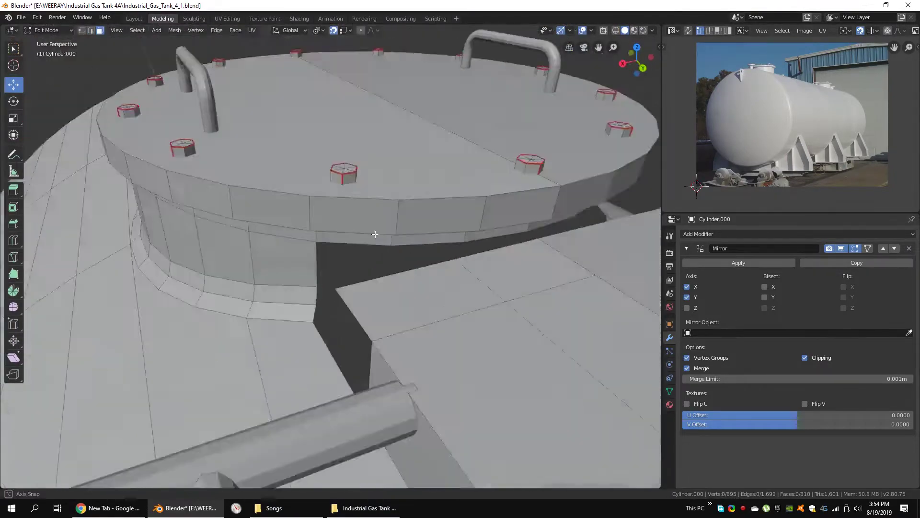
{"action": "mouse_move", "coordinate": [435, 235]}
{"action": "middle_mouse_down"}
{"action": "mouse_move", "coordinate": [404, 276]}
{"action": "mouse_move", "coordinate": [341, 293]}
{"action": "middle_mouse_up"}
{"action": "left_click", "coordinate": [404, 275]}
{"action": "right_click", "coordinate": [418, 278]}
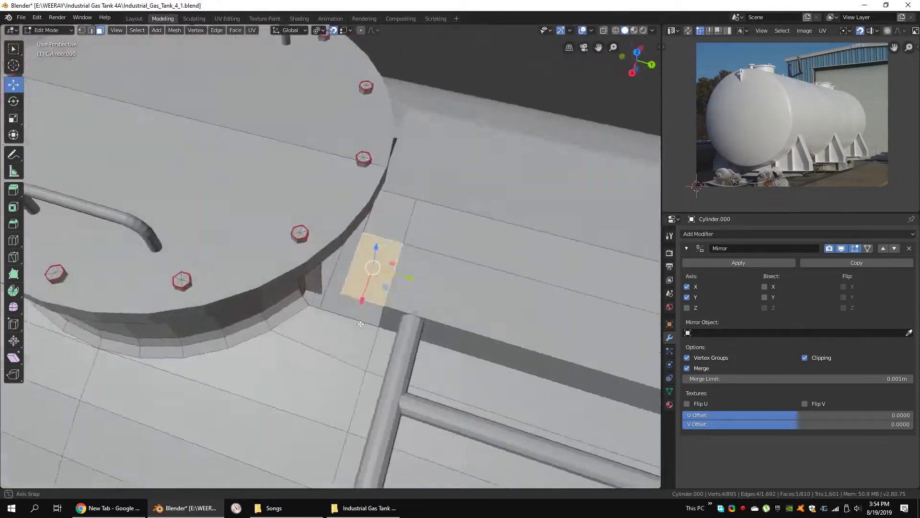
{"action": "scroll", "coordinate": [342, 293], "scroll_direction": "down", "scroll_amount": 5}
{"action": "scroll", "coordinate": [292, 267], "scroll_direction": "up", "scroll_amount": 5}
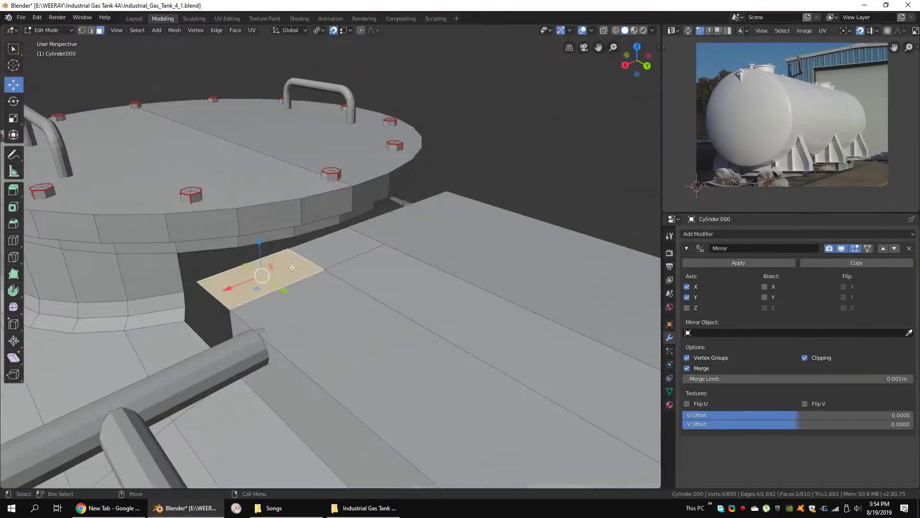
{"action": "right_click", "coordinate": [305, 244]}
{"action": "left_click", "coordinate": [225, 383]}
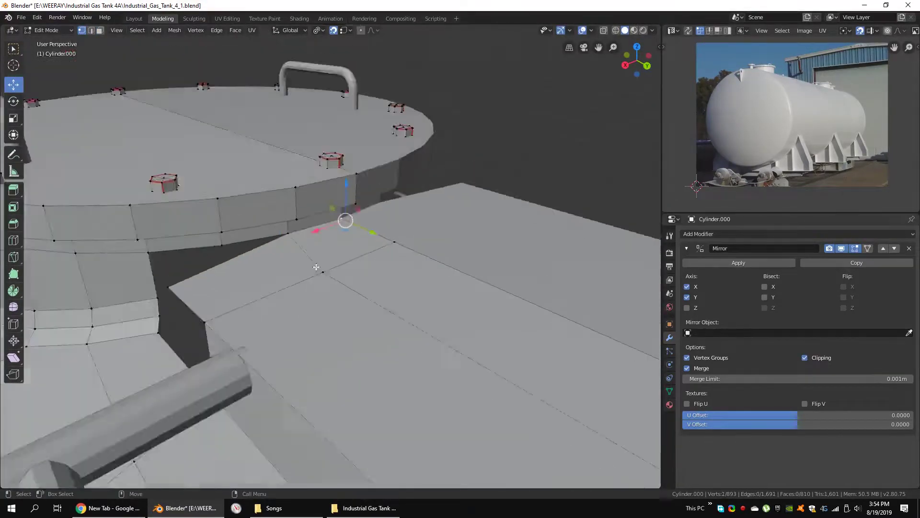
Step: Merge two gap vertices at last and slide a corner vertex along its edge
{"action": "mouse_move", "coordinate": [335, 305]}
{"action": "middle_mouse_down"}
{"action": "mouse_move", "coordinate": [314, 302]}
{"action": "mouse_move", "coordinate": [288, 268]}
{"action": "middle_mouse_up"}
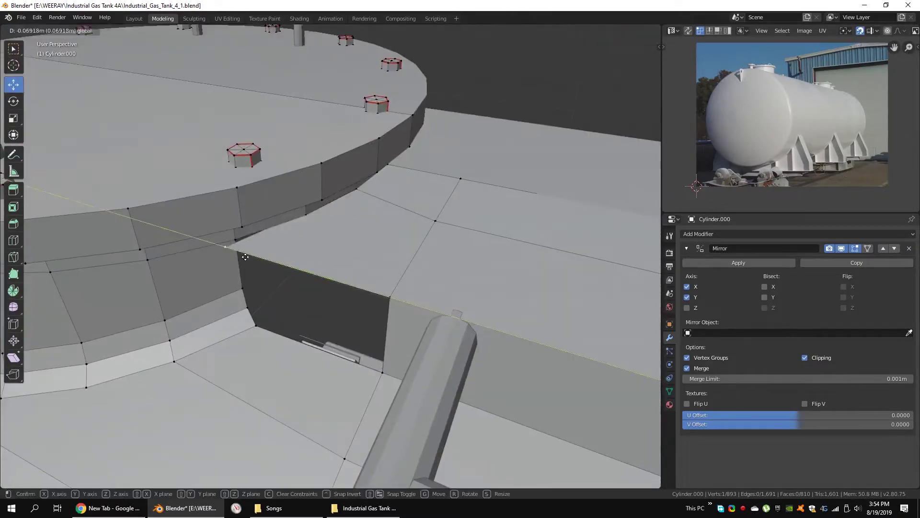
{"action": "left_click", "coordinate": [263, 259], "text": "shift"}
{"action": "right_click", "coordinate": [397, 221]}
{"action": "scroll", "coordinate": [361, 46], "scroll_direction": "up", "scroll_amount": 3}
{"action": "right_click", "coordinate": [297, 395]}
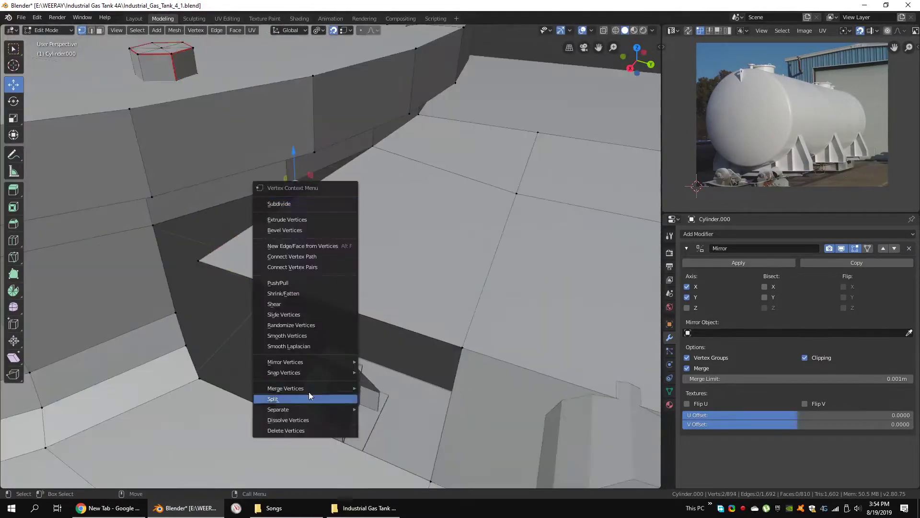
{"action": "left_click", "coordinate": [398, 384]}
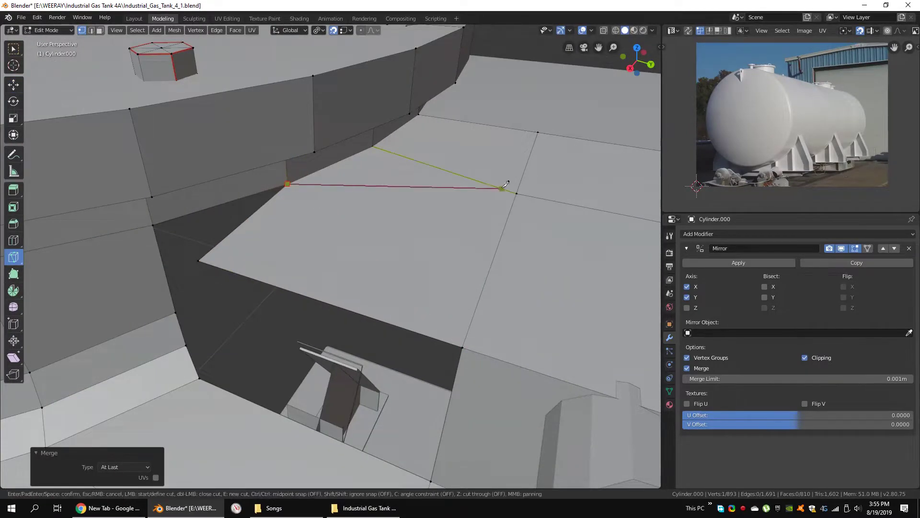
{"action": "key", "text": "Escape"}
{"action": "middle_click_drag", "start_coordinate": [431, 206], "coordinate": [382, 244]}
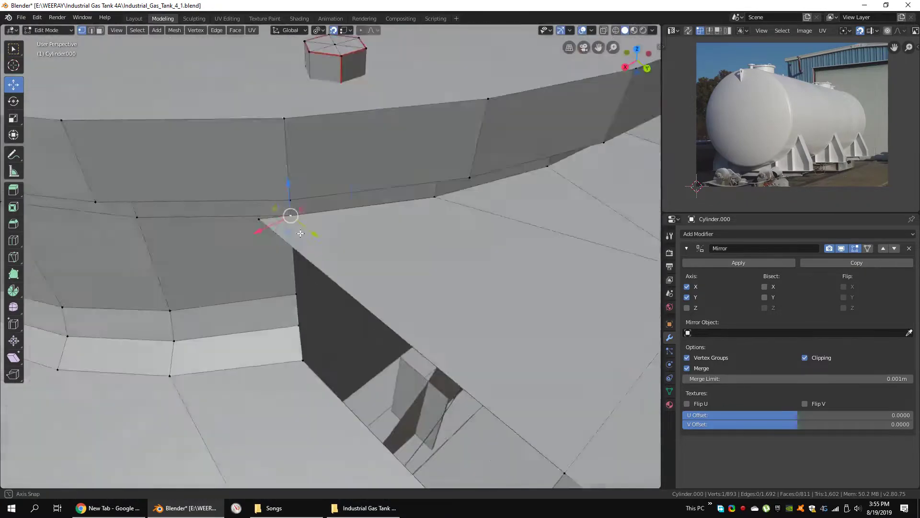
{"action": "right_click", "coordinate": [383, 244]}
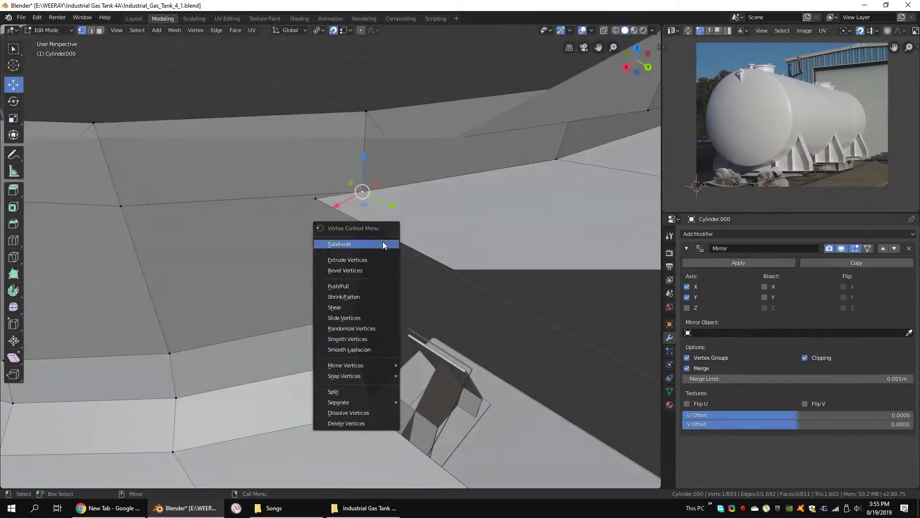
{"action": "left_click", "coordinate": [374, 317]}
{"action": "left_click", "coordinate": [363, 292]}
Step: Merge the remaining vertex pair, fill the gap with a face, and select the strip's edge loop
{"action": "key", "text": "KP_7"}
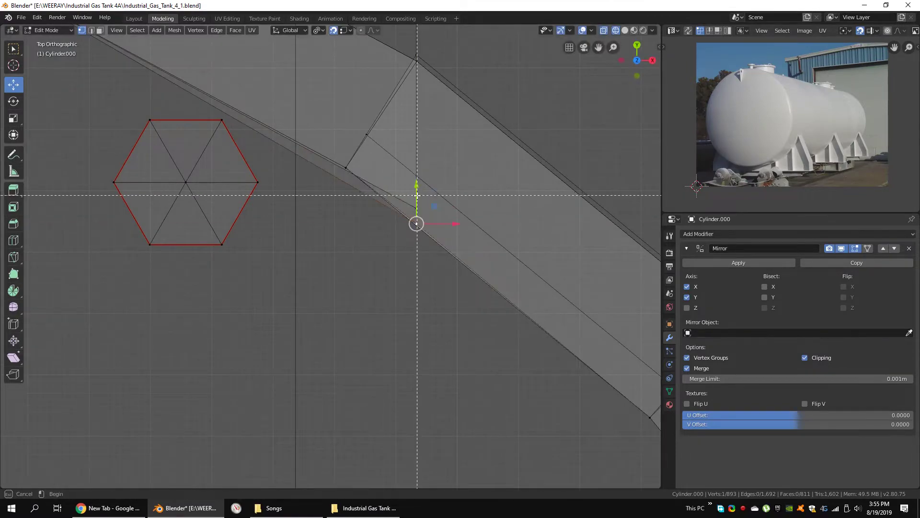
{"action": "left_click", "coordinate": [420, 193]}
{"action": "middle_click_drag", "start_coordinate": [419, 193], "coordinate": [343, 219]}
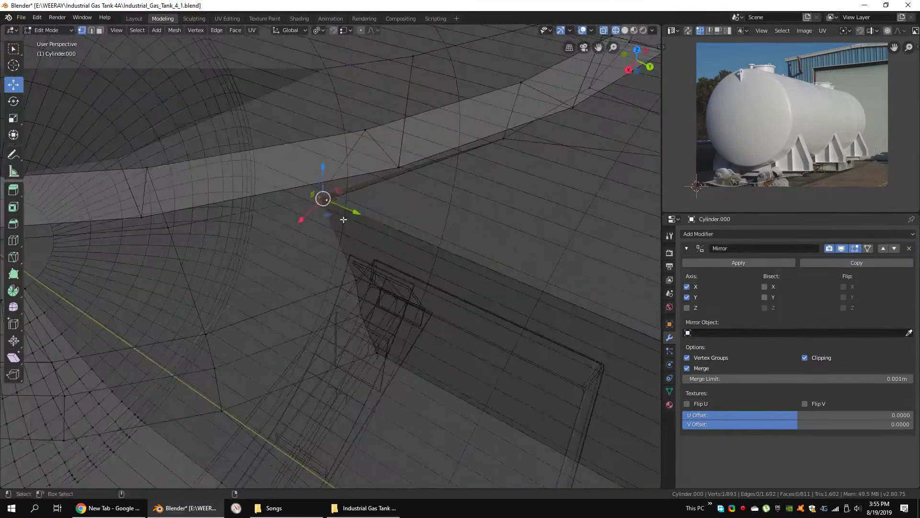
{"action": "right_click", "coordinate": [351, 209]}
{"action": "left_click", "coordinate": [379, 287]}
{"action": "mouse_move", "coordinate": [379, 287]}
{"action": "middle_mouse_down"}
{"action": "mouse_move", "coordinate": [566, 207]}
{"action": "mouse_move", "coordinate": [318, 267]}
{"action": "mouse_move", "coordinate": [287, 256]}
{"action": "mouse_move", "coordinate": [389, 222]}
{"action": "mouse_move", "coordinate": [312, 352]}
{"action": "middle_mouse_up"}
{"action": "key", "text": "f"}
{"action": "left_click", "coordinate": [287, 256]}
{"action": "left_click", "coordinate": [373, 298], "text": "alt"}
{"action": "mouse_move", "coordinate": [374, 299]}
{"action": "middle_mouse_down"}
{"action": "mouse_move", "coordinate": [332, 257]}
{"action": "mouse_move", "coordinate": [349, 272]}
{"action": "middle_mouse_up"}
Step: Bevel the strip's outer edges and check the corner from top view
{"action": "right_click", "coordinate": [348, 273]}
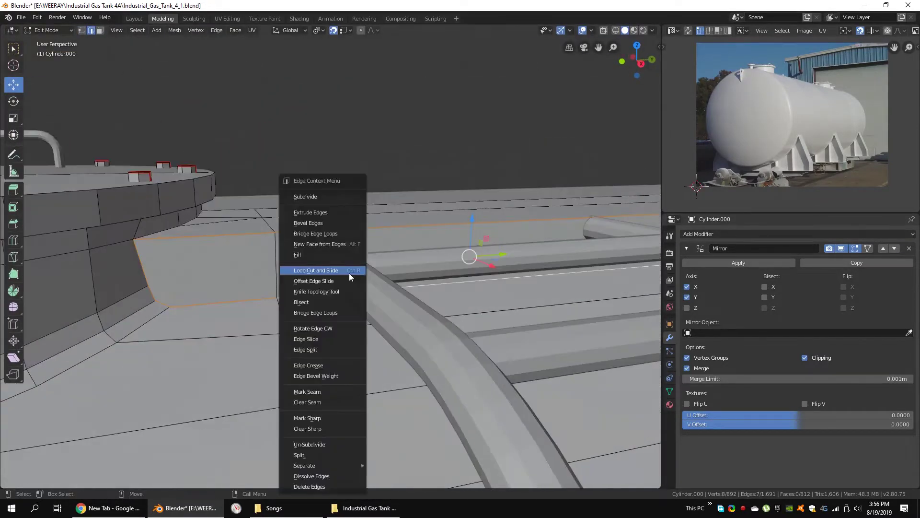
{"action": "key", "text": "Escape"}
{"action": "left_click", "coordinate": [306, 295], "text": "alt+shift"}
{"action": "right_click", "coordinate": [307, 317]}
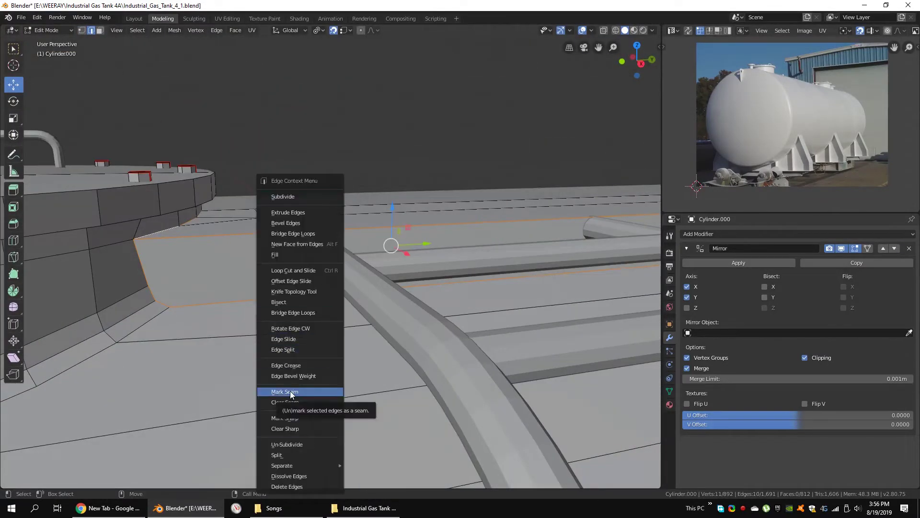
{"action": "left_click", "coordinate": [286, 223]}
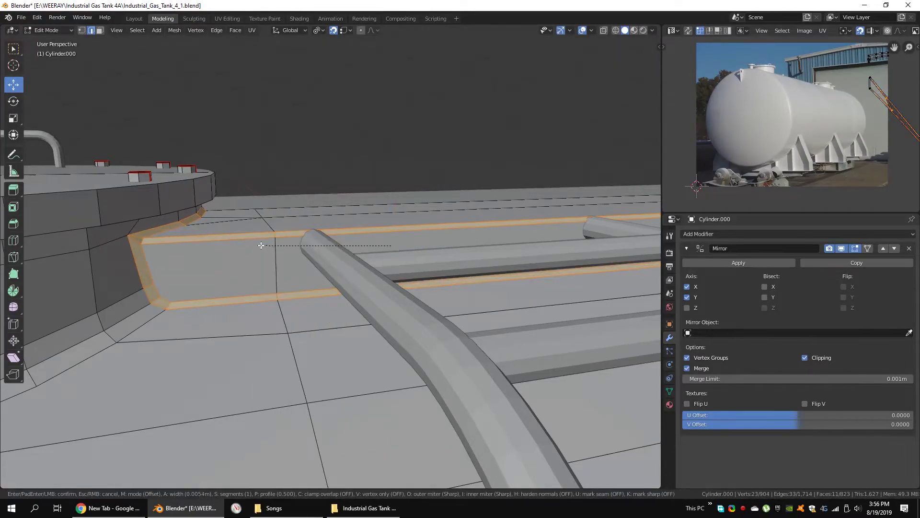
{"action": "left_click", "coordinate": [260, 245]}
{"action": "mouse_move", "coordinate": [261, 246]}
{"action": "middle_mouse_down"}
{"action": "mouse_move", "coordinate": [497, 255]}
{"action": "mouse_move", "coordinate": [270, 262]}
{"action": "middle_mouse_up"}
{"action": "left_click", "coordinate": [270, 262]}
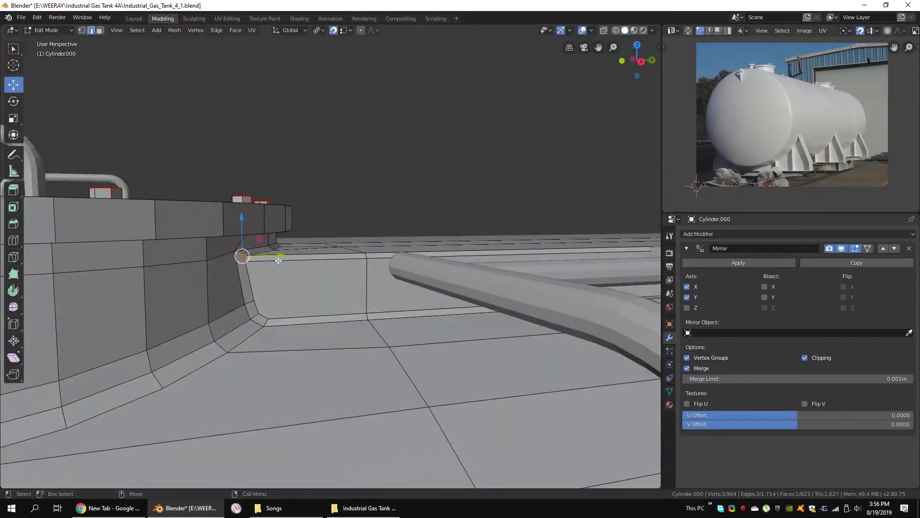
{"action": "key", "text": "KP_7"}
{"action": "scroll", "coordinate": [299, 313], "scroll_direction": "up", "scroll_amount": 5}
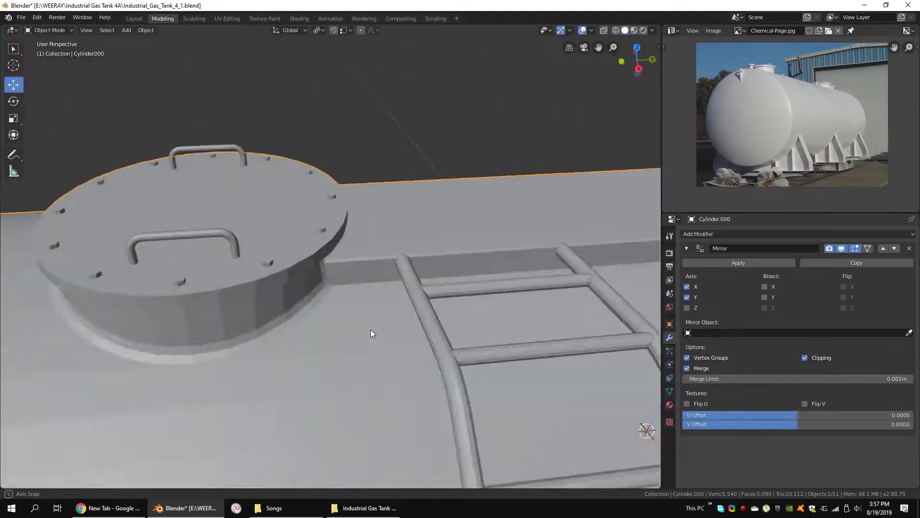
{"action": "middle_click_drag", "start_coordinate": [370, 334], "coordinate": [372, 304]}
Step: Add a Weighted Normal modifier to the tank, view its Normals settings, and select the ladder
{"action": "left_click", "coordinate": [719, 234]}
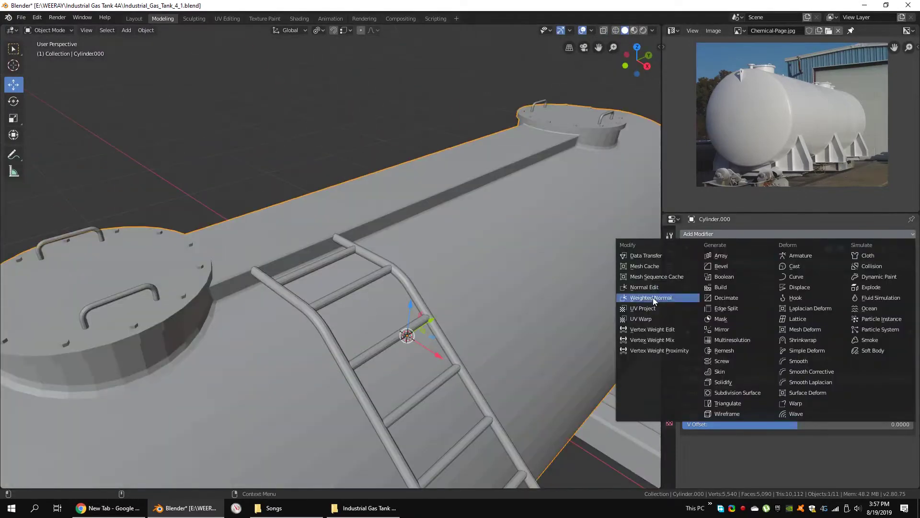
{"action": "left_click", "coordinate": [653, 297]}
{"action": "scroll", "coordinate": [881, 401], "scroll_direction": "down", "scroll_amount": 2}
{"action": "left_click", "coordinate": [670, 392]}
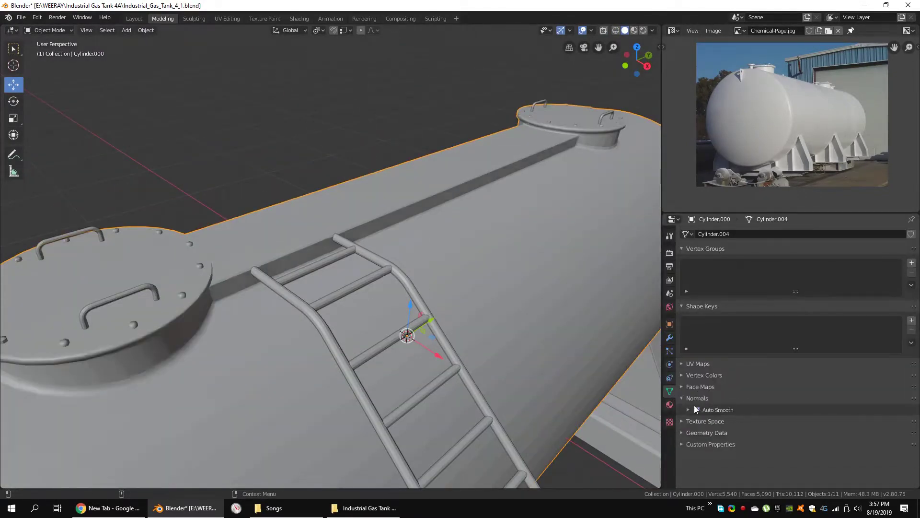
{"action": "mouse_move", "coordinate": [563, 338]}
{"action": "middle_mouse_down"}
{"action": "mouse_move", "coordinate": [474, 249]}
{"action": "mouse_move", "coordinate": [369, 255]}
{"action": "middle_mouse_up"}
{"action": "left_click", "coordinate": [370, 255]}
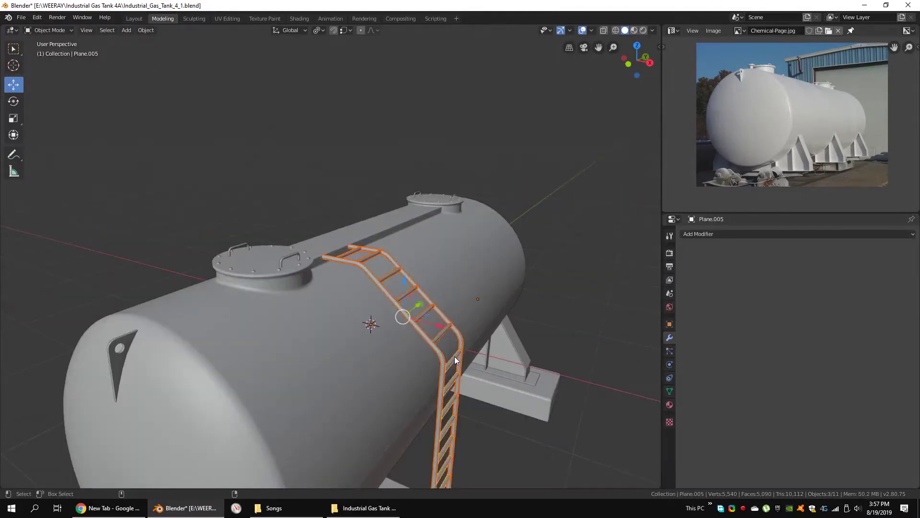
Step: Select the whole ladder mesh in see-through mode and frame it in view
{"action": "key", "text": "Tab"}
{"action": "middle_click_drag", "start_coordinate": [455, 357], "coordinate": [491, 290]}
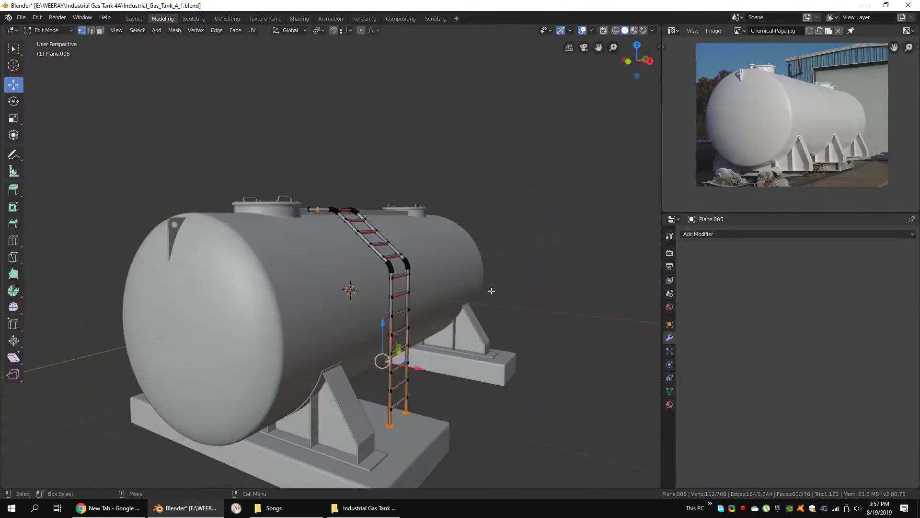
{"action": "key", "text": "alt+z"}
{"action": "left_click_drag", "start_coordinate": [483, 150], "coordinate": [205, 421]}
{"action": "key", "text": "KP_Decimal"}
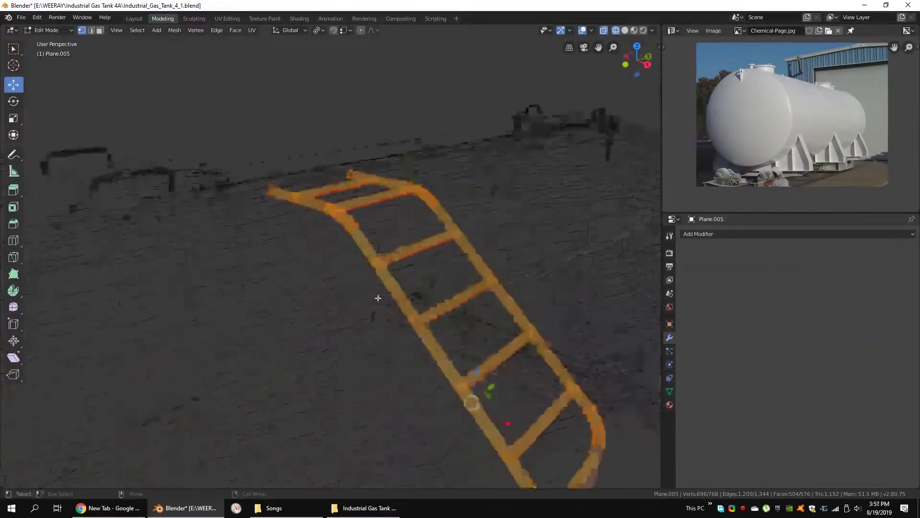
{"action": "key", "text": "alt+z"}
{"action": "key", "text": "Tab"}
Step: Extend the ladder's top rail ends along X further across the tank top
{"action": "scroll", "coordinate": [343, 232], "scroll_direction": "up", "scroll_amount": 3}
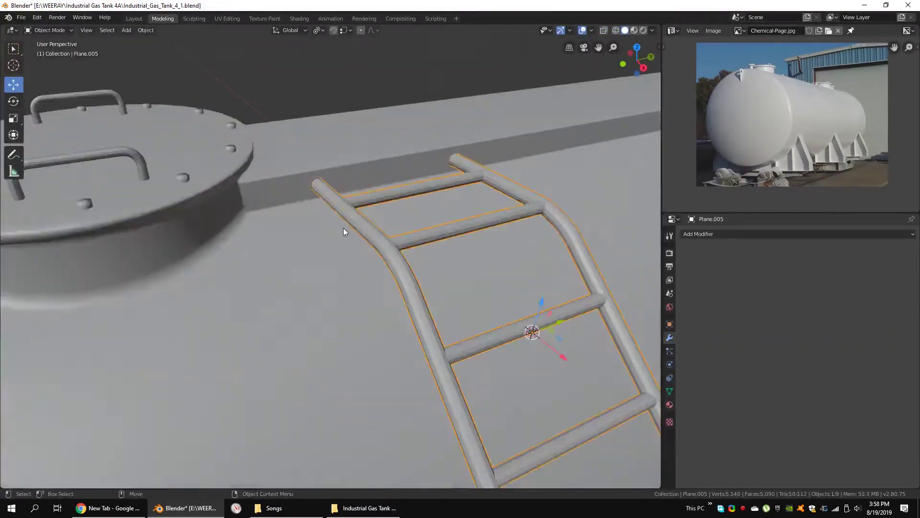
{"action": "key", "text": "Tab"}
{"action": "key", "text": "alt+z"}
{"action": "left_click_drag", "start_coordinate": [297, 149], "coordinate": [479, 201]}
{"action": "key", "text": "g"}
{"action": "key", "text": "x"}
{"action": "left_click", "coordinate": [350, 259]}
{"action": "key", "text": "alt+z"}
{"action": "middle_click_drag", "start_coordinate": [350, 259], "coordinate": [386, 238]}
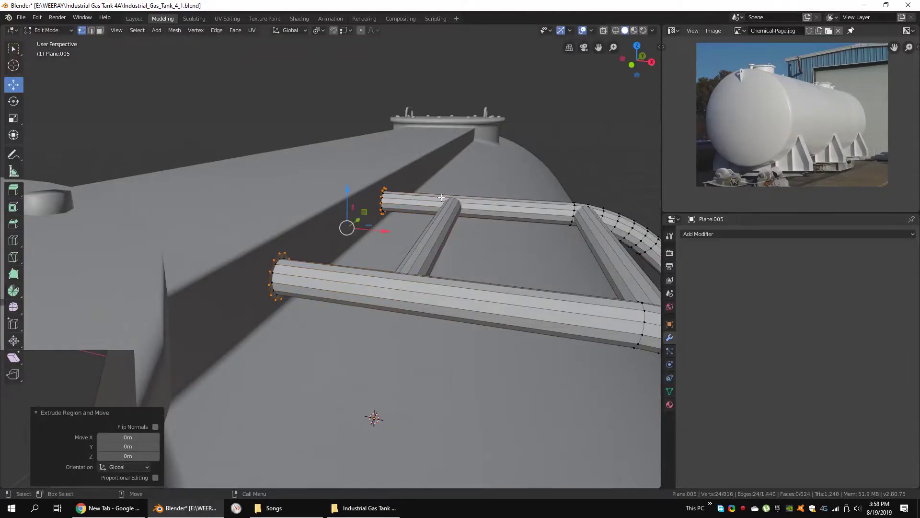
{"action": "left_click", "coordinate": [379, 230]}
Step: Orbit out to view the tank and ladder, checking the pivot point choices
{"action": "key", "text": "Tab"}
{"action": "mouse_move", "coordinate": [378, 230]}
{"action": "middle_mouse_down"}
{"action": "mouse_move", "coordinate": [405, 225]}
{"action": "mouse_move", "coordinate": [364, 239]}
{"action": "middle_mouse_up"}
{"action": "left_click", "coordinate": [323, 29]}
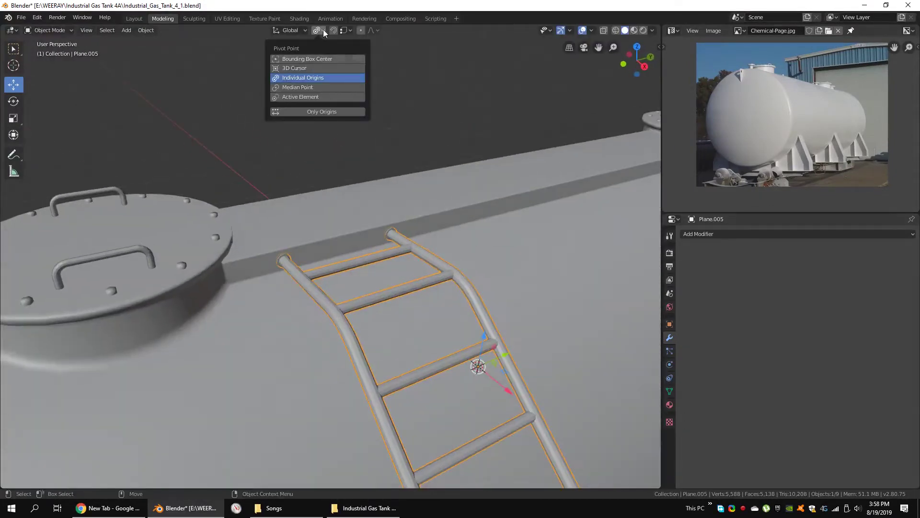
{"action": "middle_click_drag", "start_coordinate": [364, 144], "coordinate": [411, 145]}
{"action": "scroll", "coordinate": [411, 145], "scroll_direction": "down", "scroll_amount": 4}
{"action": "mouse_move", "coordinate": [332, 105]}
{"action": "middle_mouse_down"}
{"action": "mouse_move", "coordinate": [395, 140]}
{"action": "mouse_move", "coordinate": [456, 113]}
{"action": "middle_mouse_up"}
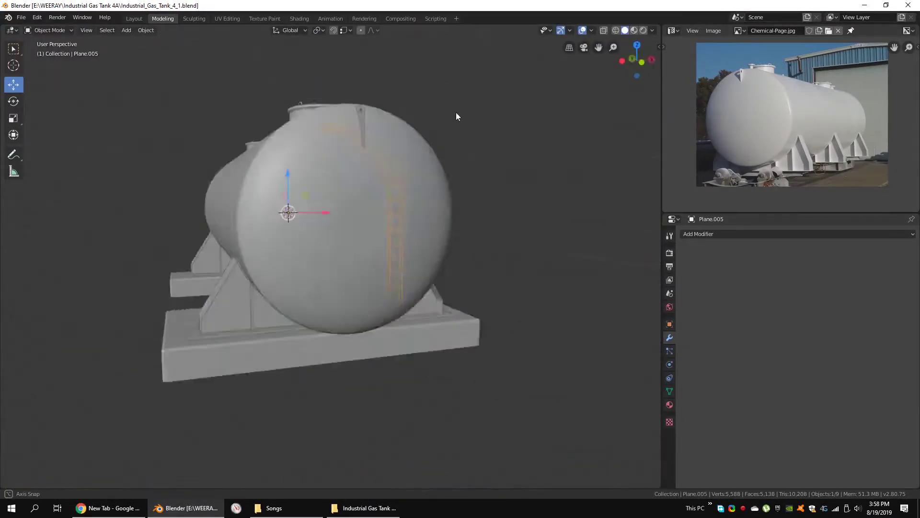
Step: Select the tank body and open its mesh, picking faces at the tank end
{"action": "left_click", "coordinate": [455, 112]}
{"action": "key", "text": "Tab"}
{"action": "scroll", "coordinate": [252, 190], "scroll_direction": "up", "scroll_amount": 4}
{"action": "left_click", "coordinate": [252, 190]}
{"action": "scroll", "coordinate": [252, 191], "scroll_direction": "down", "scroll_amount": 3}
{"action": "mouse_move", "coordinate": [252, 190]}
{"action": "middle_mouse_down"}
{"action": "mouse_move", "coordinate": [336, 158]}
{"action": "mouse_move", "coordinate": [293, 234]}
{"action": "mouse_move", "coordinate": [427, 335]}
{"action": "middle_mouse_up"}
{"action": "key", "text": "Tab"}
{"action": "scroll", "coordinate": [338, 159], "scroll_direction": "up", "scroll_amount": 5}
{"action": "key", "text": "Tab"}
{"action": "scroll", "coordinate": [293, 234], "scroll_direction": "up", "scroll_amount": 6}
{"action": "scroll", "coordinate": [229, 151], "scroll_direction": "down", "scroll_amount": 2}
Step: Nudge a few tank-ledge vertices beside the manway into line
{"action": "left_click", "coordinate": [559, 149], "text": "ctrl"}
{"action": "left_click", "coordinate": [581, 138]}
{"action": "middle_click_drag", "start_coordinate": [581, 139], "coordinate": [551, 163]}
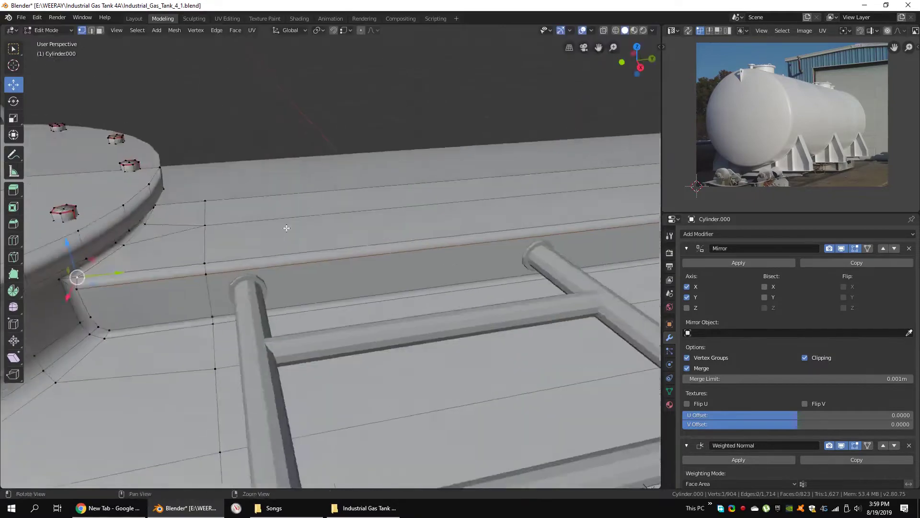
{"action": "scroll", "coordinate": [552, 163], "scroll_direction": "down", "scroll_amount": 3}
{"action": "scroll", "coordinate": [539, 176], "scroll_direction": "up", "scroll_amount": 3}
{"action": "left_click", "coordinate": [548, 187]}
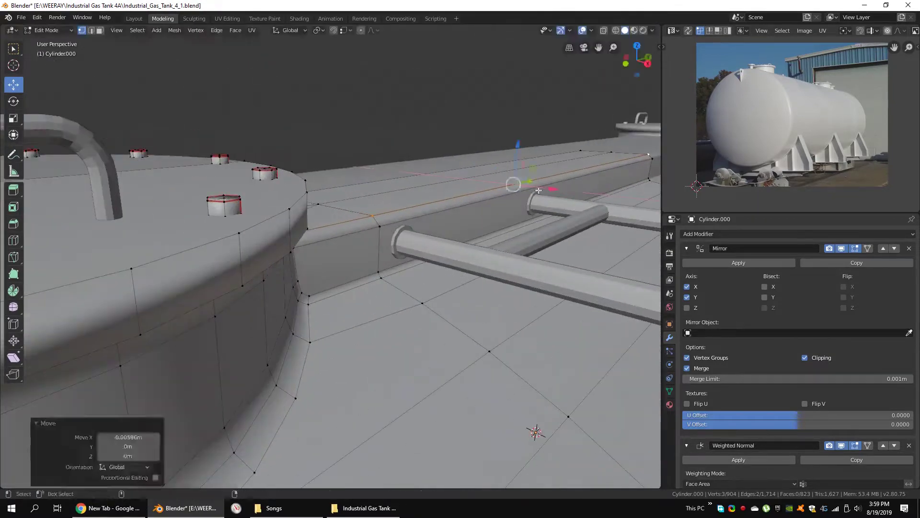
Step: Select more ledge vertices and move them vertically along Z
{"action": "left_click", "coordinate": [371, 216]}
{"action": "scroll", "coordinate": [383, 216], "scroll_direction": "up", "scroll_amount": 3}
{"action": "mouse_move", "coordinate": [383, 216]}
{"action": "middle_mouse_down"}
{"action": "mouse_move", "coordinate": [311, 296]}
{"action": "mouse_move", "coordinate": [342, 245]}
{"action": "mouse_move", "coordinate": [430, 219]}
{"action": "mouse_move", "coordinate": [285, 197]}
{"action": "middle_mouse_up"}
{"action": "left_click", "coordinate": [311, 295], "text": "ctrl"}
{"action": "scroll", "coordinate": [329, 267], "scroll_direction": "down", "scroll_amount": 2}
{"action": "key", "text": "Escape"}
{"action": "key", "text": "ctrl+z"}
{"action": "left_click", "coordinate": [406, 245]}
Step: Smooth-shade the tank body and set its Weighted Normal threshold to 0.001
{"action": "key", "text": "alt+a"}
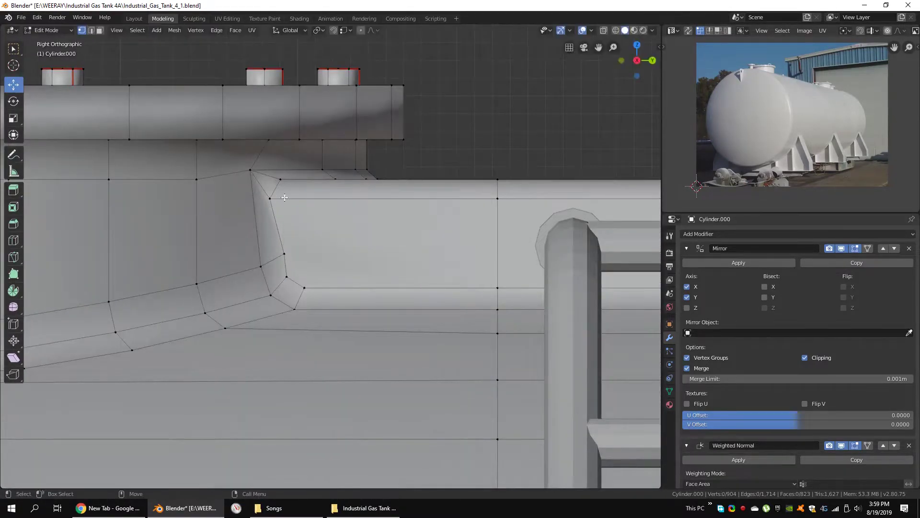
{"action": "key", "text": "alt+a"}
{"action": "scroll", "coordinate": [360, 242], "scroll_direction": "down", "scroll_amount": 1}
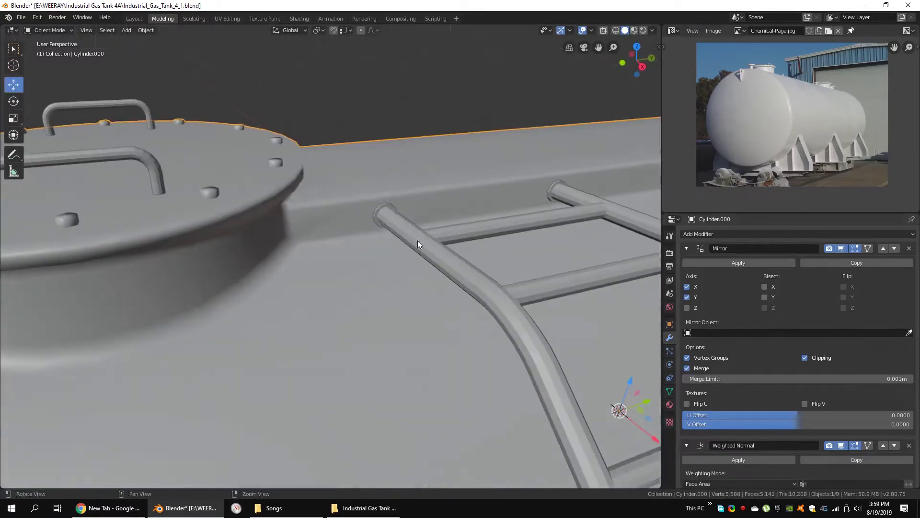
{"action": "scroll", "coordinate": [729, 477], "scroll_direction": "down", "scroll_amount": 1}
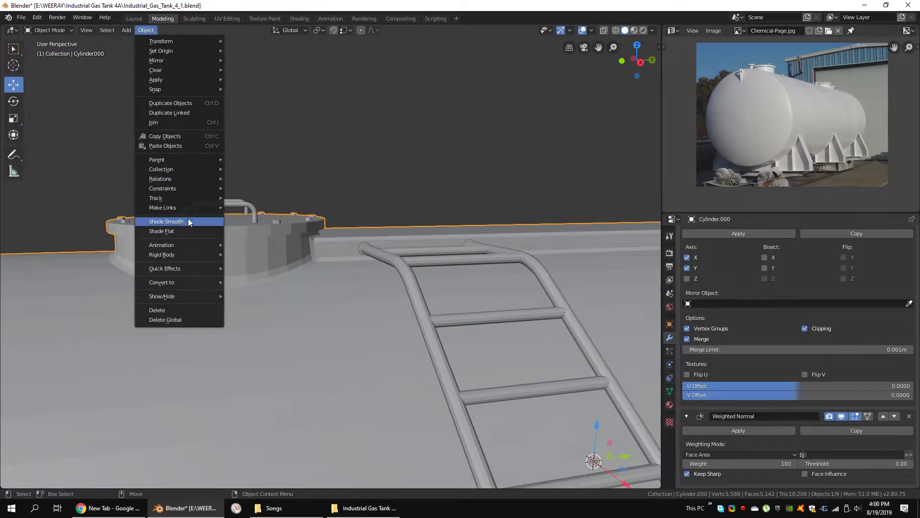
{"action": "left_click", "coordinate": [188, 221]}
{"action": "mouse_move", "coordinate": [188, 221]}
{"action": "middle_mouse_down"}
{"action": "mouse_move", "coordinate": [395, 237]}
{"action": "mouse_move", "coordinate": [370, 227]}
{"action": "middle_mouse_up"}
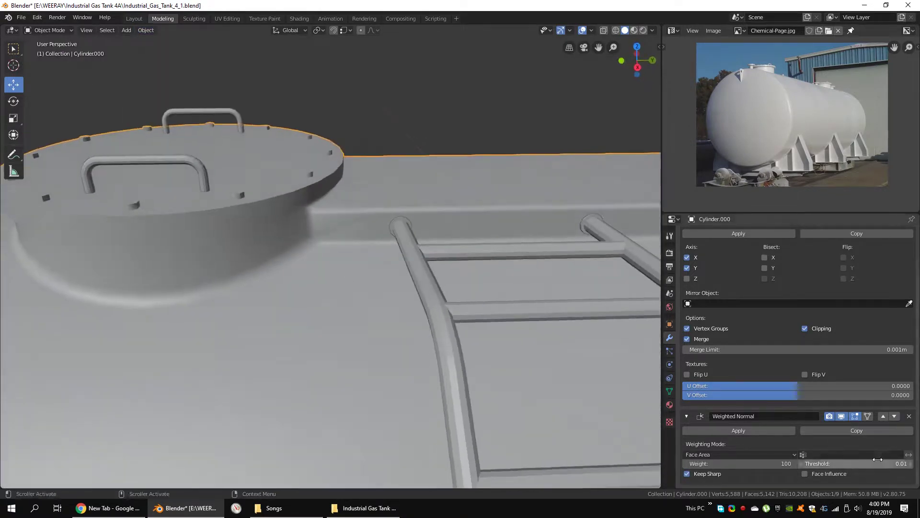
{"action": "key", "text": "Return"}
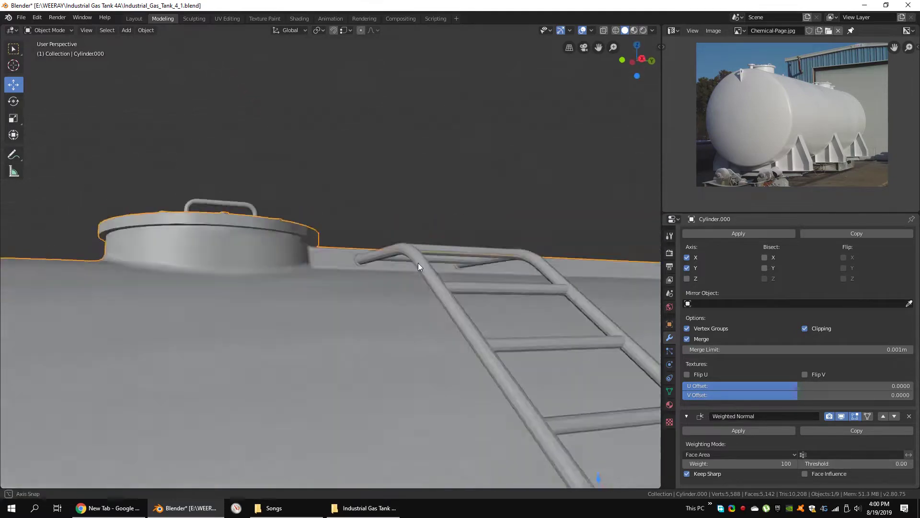
{"action": "mouse_move", "coordinate": [418, 263]}
{"action": "middle_mouse_down"}
{"action": "mouse_move", "coordinate": [475, 321]}
{"action": "mouse_move", "coordinate": [452, 246]}
{"action": "mouse_move", "coordinate": [493, 281]}
{"action": "mouse_move", "coordinate": [476, 266]}
{"action": "mouse_move", "coordinate": [892, 447]}
{"action": "middle_mouse_up"}
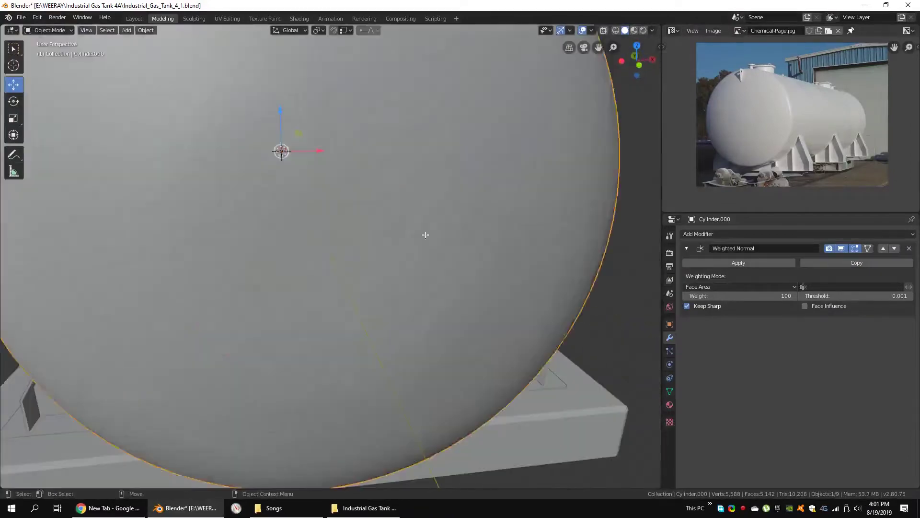
Step: Merge the tank's flat end disc vertices into a single centre vertex
{"action": "key", "text": "Tab"}
{"action": "right_click", "coordinate": [390, 225]}
{"action": "left_click", "coordinate": [463, 397]}
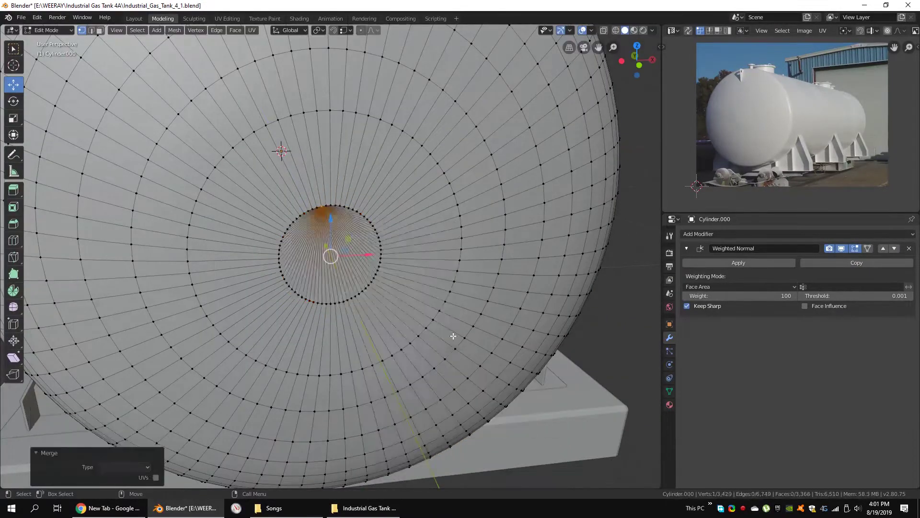
{"action": "right_click", "coordinate": [390, 269]}
{"action": "left_click", "coordinate": [491, 292]}
{"action": "middle_click_drag", "start_coordinate": [490, 292], "coordinate": [387, 231]}
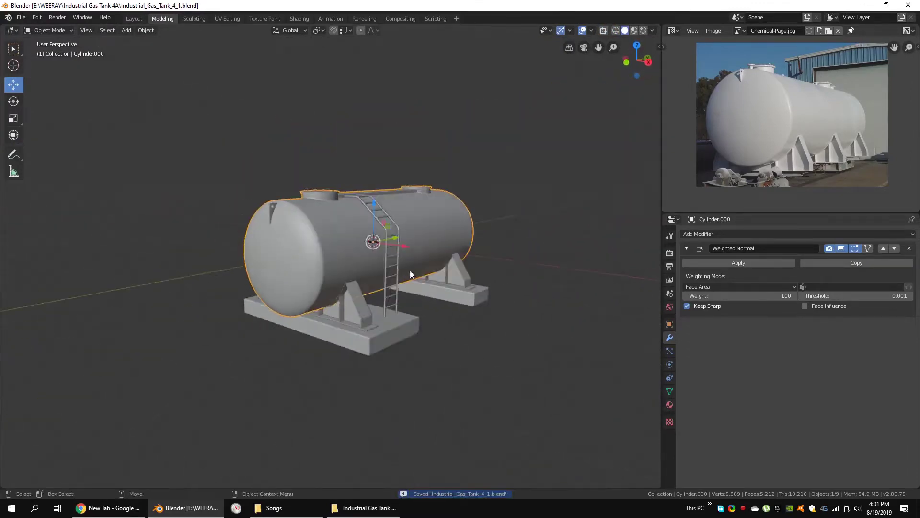
Step: Add a Y-axis Mirror modifier with clipping to the tank body
{"action": "right_click", "coordinate": [744, 509]}
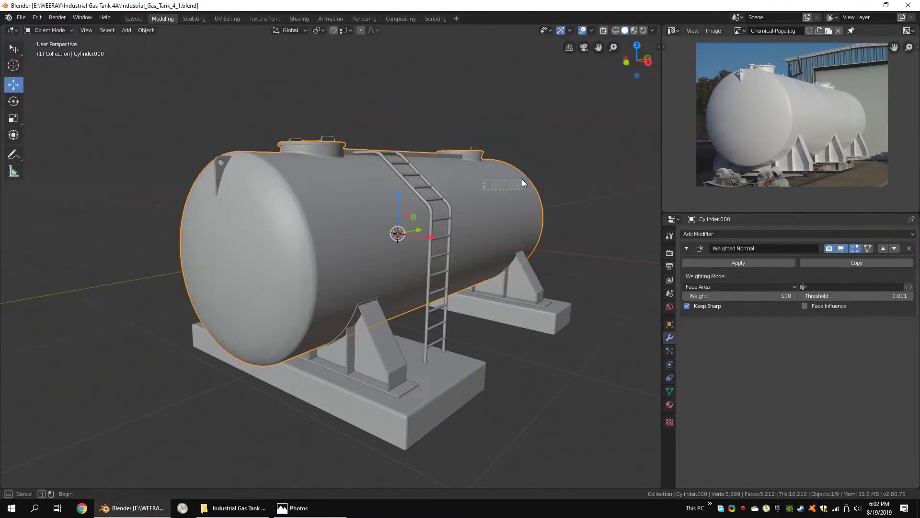
{"action": "middle_click_drag", "start_coordinate": [522, 183], "coordinate": [348, 245]}
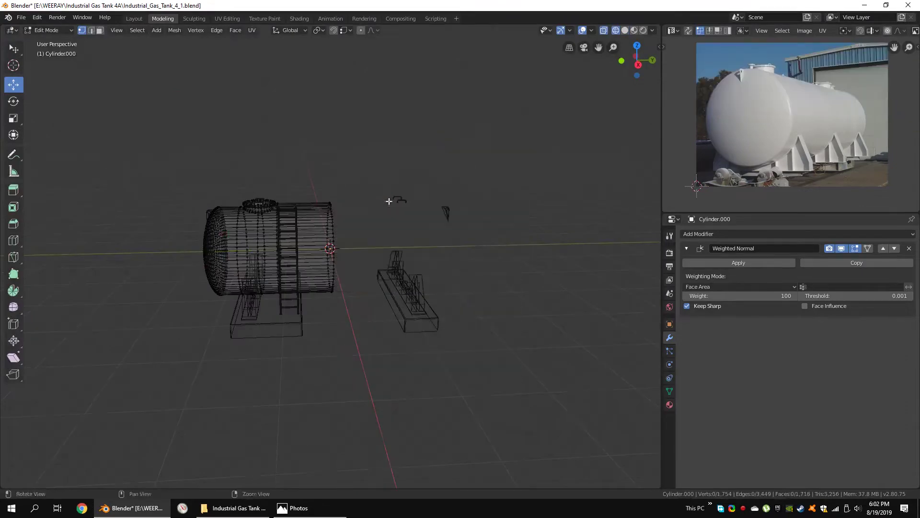
{"action": "left_click", "coordinate": [892, 234]}
{"action": "left_click", "coordinate": [710, 323]}
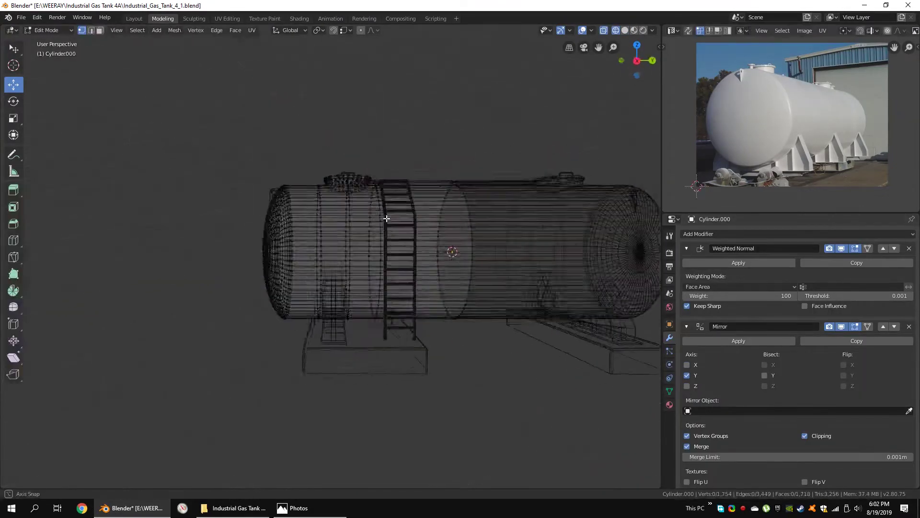
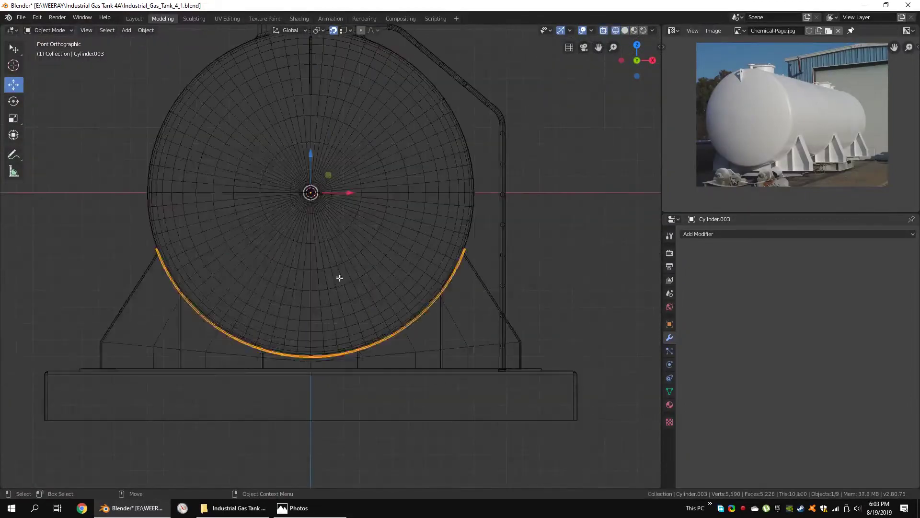
Step: Merge the vertices around the saddle curve at their centre
{"action": "key", "text": "x"}
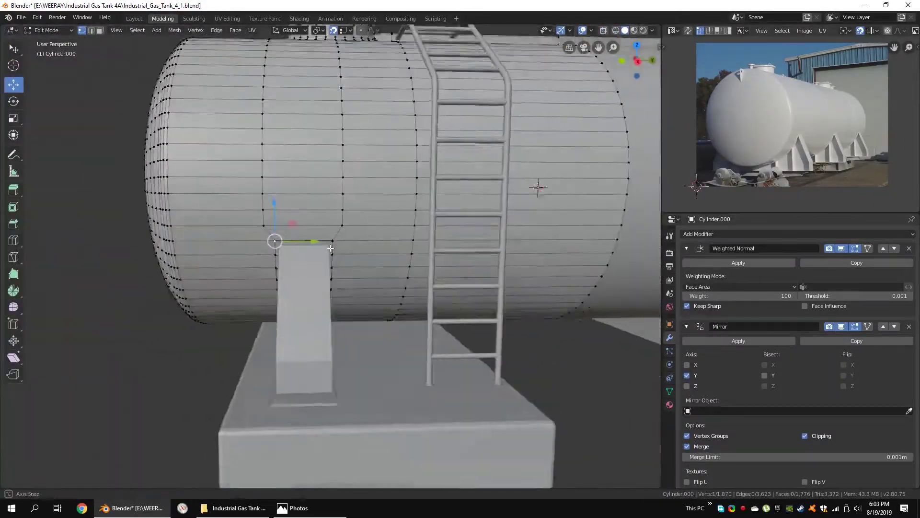
{"action": "key", "text": "shift+z"}
{"action": "left_click_drag", "start_coordinate": [356, 220], "coordinate": [253, 381]}
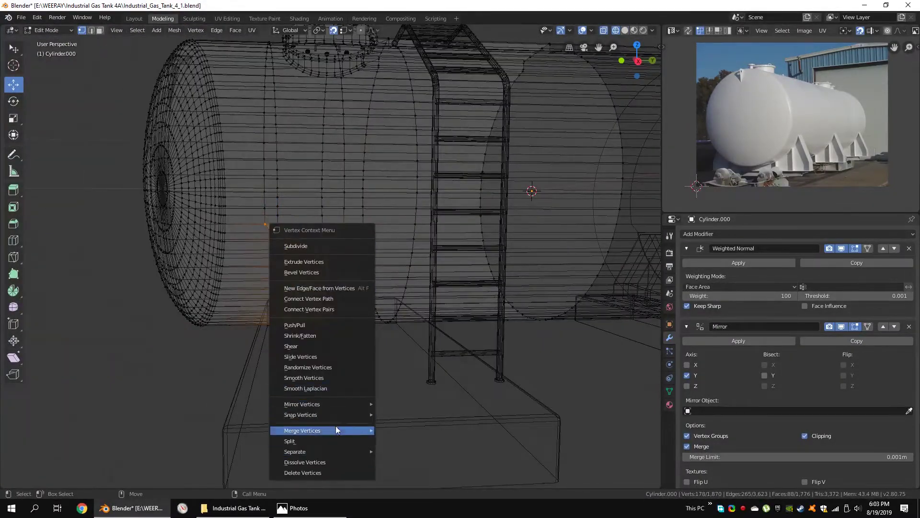
{"action": "left_click", "coordinate": [412, 468]}
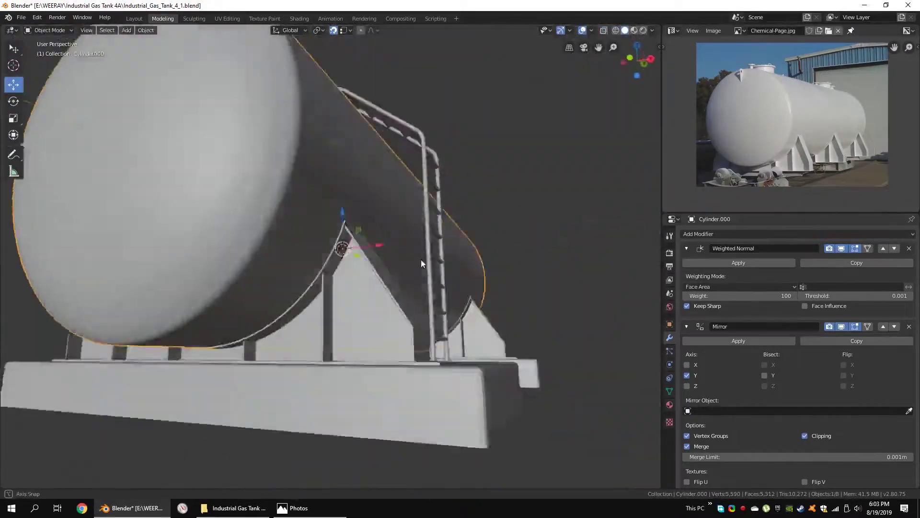
Step: Save the file as Industrial_Gas_Tank_4_2.blend
{"action": "key", "text": "ctrl+shift+s"}
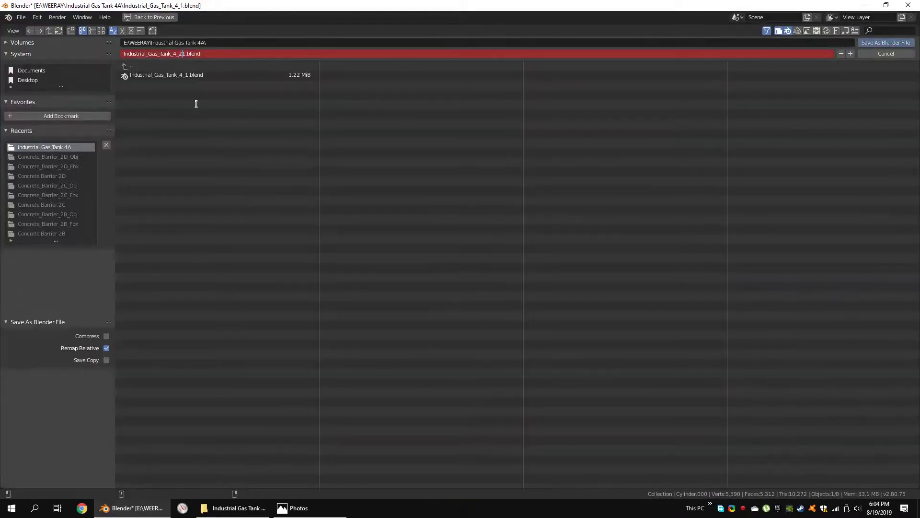
{"action": "key", "text": "Delete"}
{"action": "key", "text": "Return"}
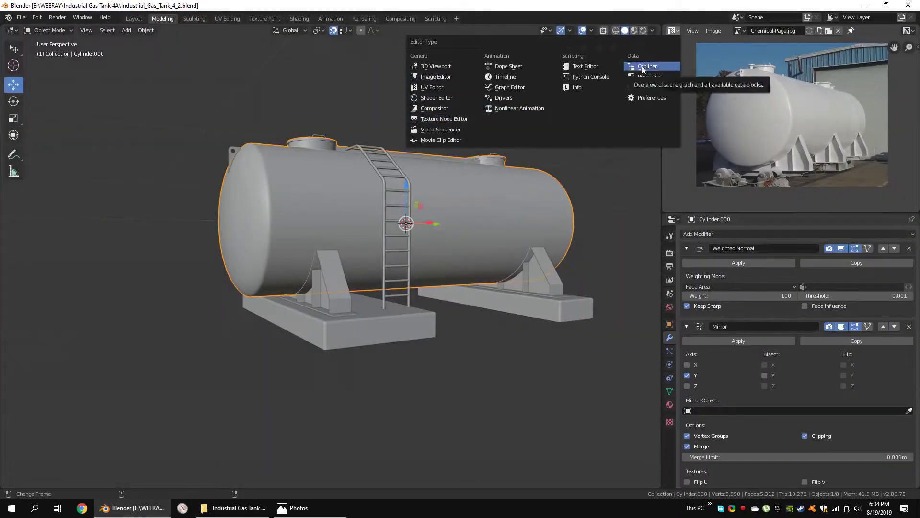
Step: Switch the reference image panel to the Outliner and enter Edit Mode on the tank body
{"action": "left_click", "coordinate": [643, 68]}
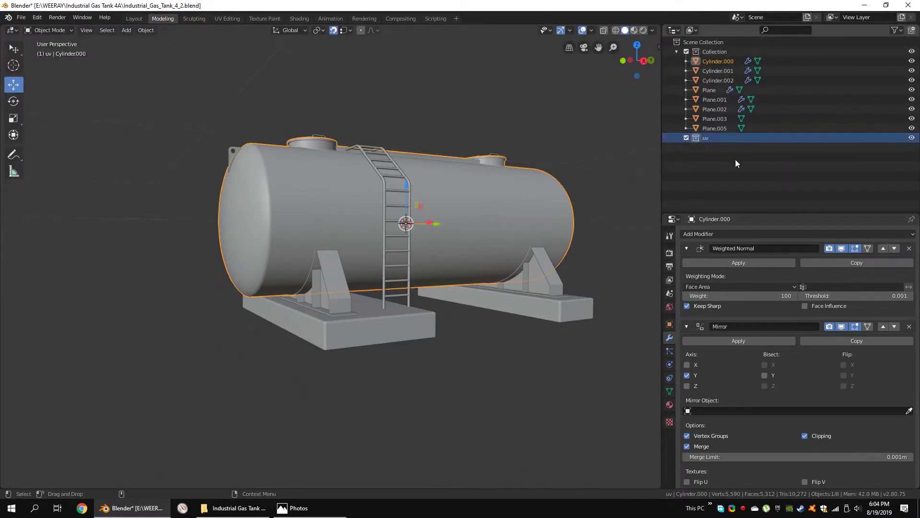
{"action": "key", "text": "Tab"}
{"action": "scroll", "coordinate": [364, 216], "scroll_direction": "up", "scroll_amount": 5}
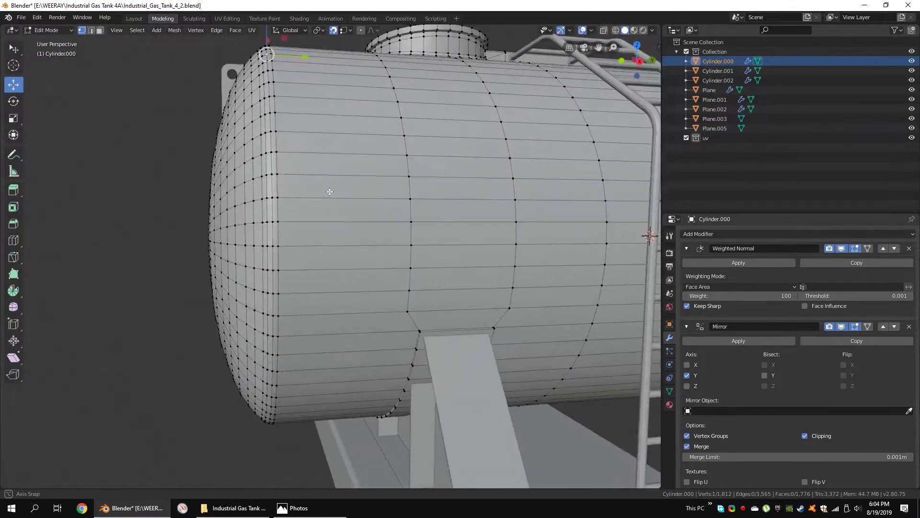
{"action": "middle_click_drag", "start_coordinate": [336, 191], "coordinate": [315, 205]}
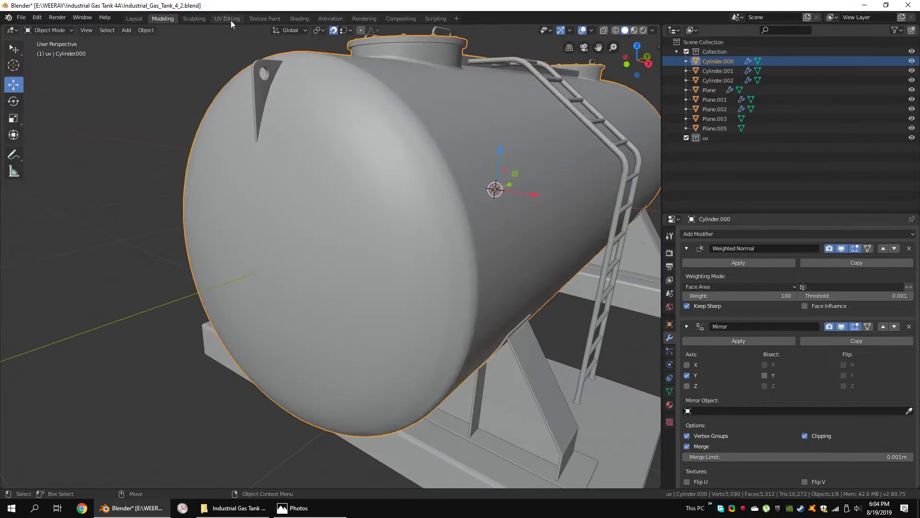
Step: In the UV Editing workspace, mark the tank end's rim loop as a seam
{"action": "left_click", "coordinate": [228, 18]}
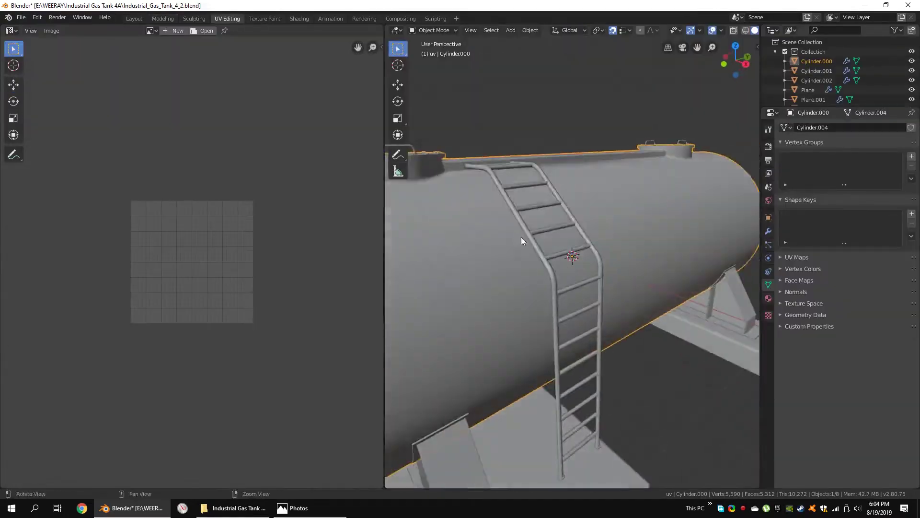
{"action": "right_click", "coordinate": [618, 281]}
{"action": "left_click", "coordinate": [598, 392]}
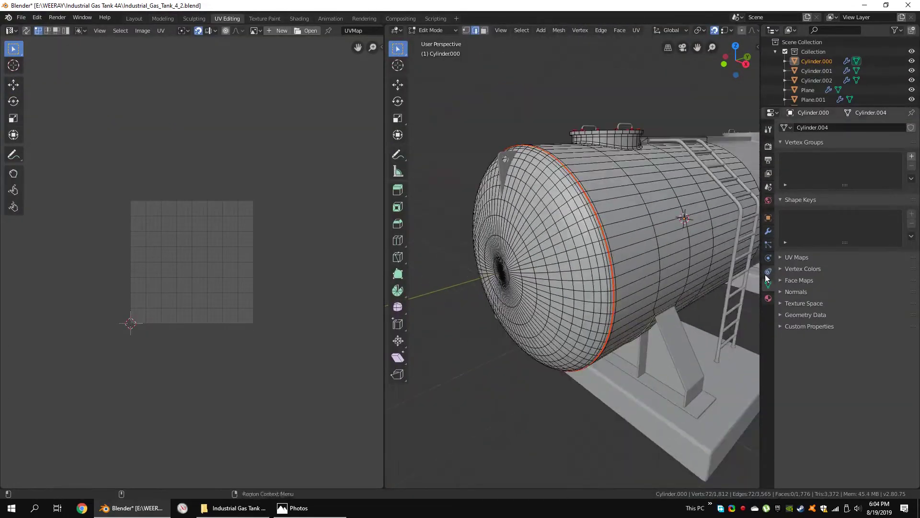
Step: Mark the edge loops around the manhole neck and base as seams
{"action": "left_click", "coordinate": [768, 231]}
{"action": "mouse_move", "coordinate": [671, 240]}
{"action": "middle_mouse_down"}
{"action": "mouse_move", "coordinate": [599, 193]}
{"action": "mouse_move", "coordinate": [594, 370]}
{"action": "mouse_move", "coordinate": [561, 267]}
{"action": "middle_mouse_up"}
{"action": "left_click", "coordinate": [594, 370], "text": "alt"}
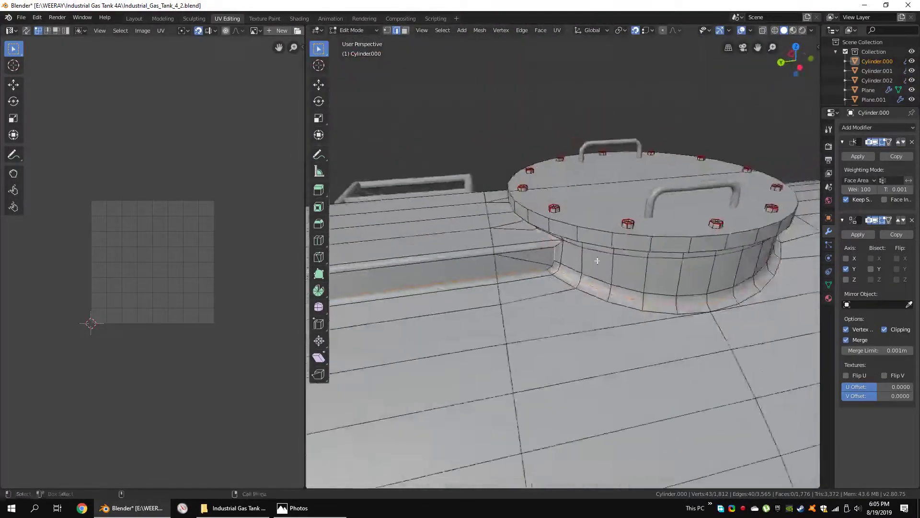
{"action": "left_click", "coordinate": [561, 268], "text": "alt"}
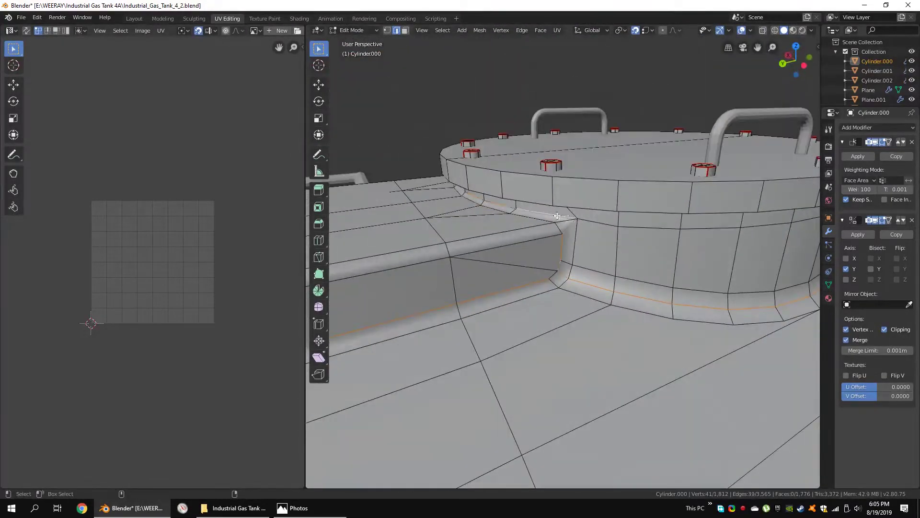
{"action": "middle_click_drag", "start_coordinate": [557, 215], "coordinate": [545, 279]}
{"action": "left_click", "coordinate": [545, 280], "text": "ctrl"}
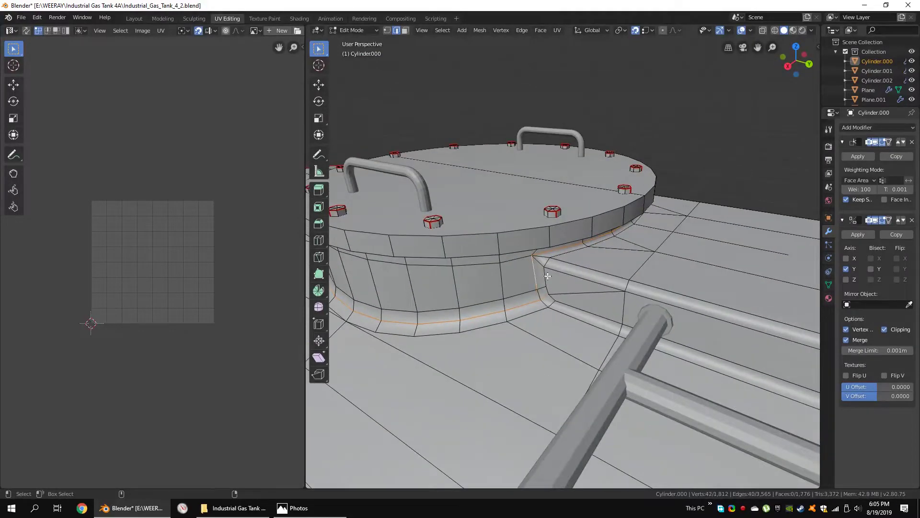
{"action": "left_click", "coordinate": [572, 305], "text": "ctrl"}
{"action": "mouse_move", "coordinate": [572, 306]}
{"action": "middle_mouse_down"}
{"action": "mouse_move", "coordinate": [620, 387]}
{"action": "mouse_move", "coordinate": [650, 352]}
{"action": "middle_mouse_up"}
{"action": "middle_click_drag", "start_coordinate": [491, 219], "coordinate": [575, 211]}
{"action": "right_click", "coordinate": [575, 211]}
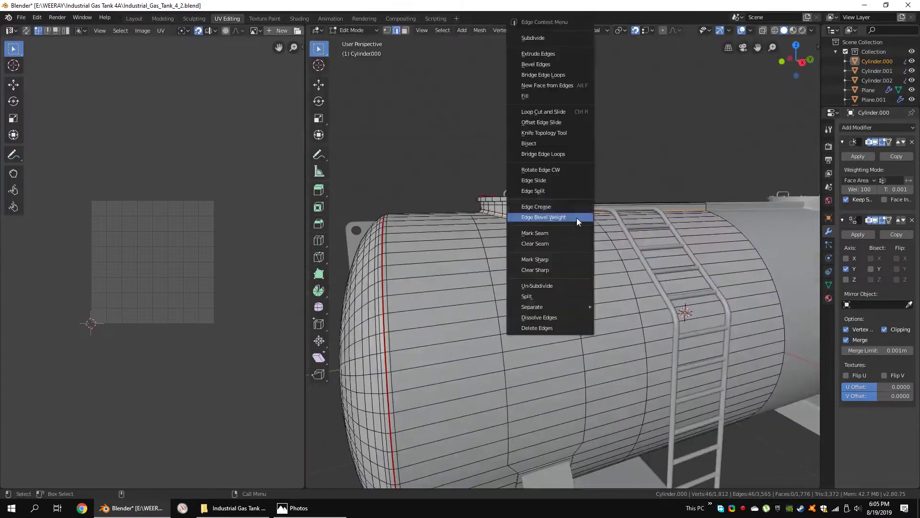
{"action": "left_click", "coordinate": [576, 217]}
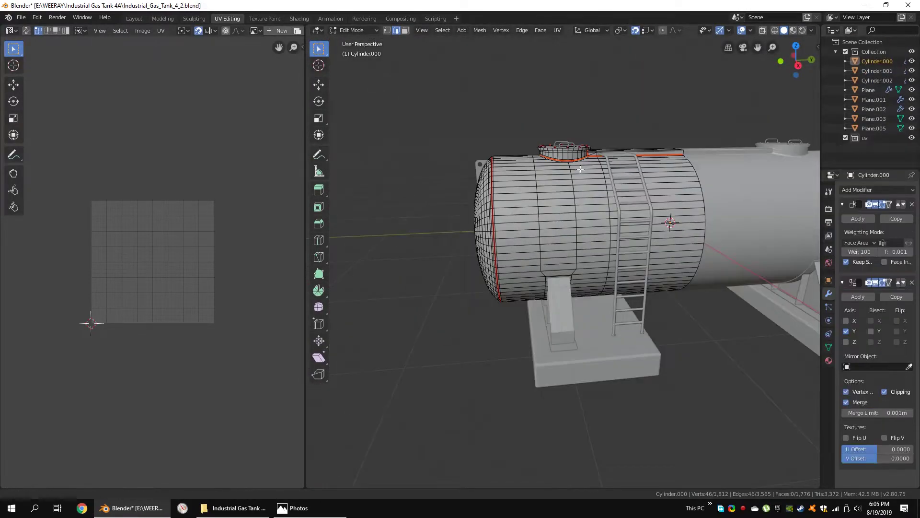
Step: Mark the loops where the saddle meets the tank as seams
{"action": "scroll", "coordinate": [580, 169], "scroll_direction": "up", "scroll_amount": 5}
{"action": "middle_click_drag", "start_coordinate": [580, 169], "coordinate": [414, 322]}
{"action": "left_click", "coordinate": [415, 321], "text": "alt"}
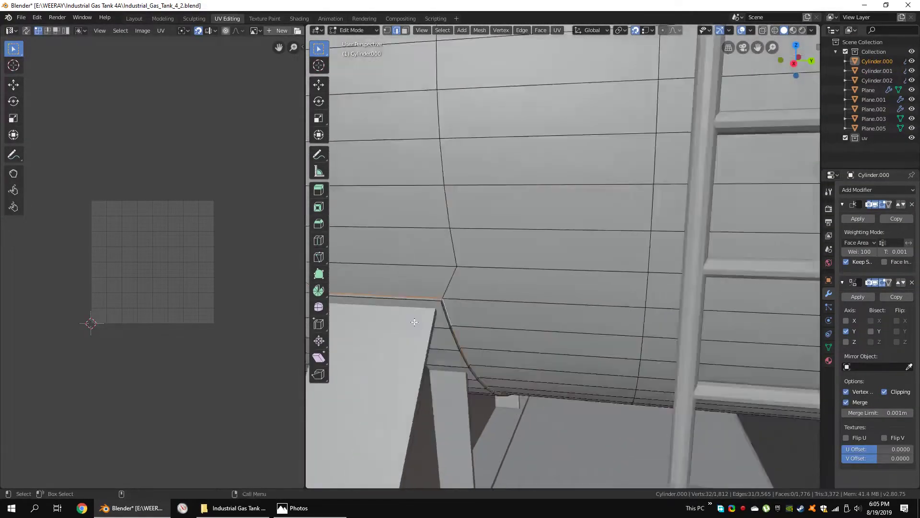
{"action": "scroll", "coordinate": [454, 312], "scroll_direction": "down", "scroll_amount": 5}
{"action": "scroll", "coordinate": [483, 292], "scroll_direction": "up", "scroll_amount": 6}
{"action": "left_click", "coordinate": [483, 292], "text": "alt+shift"}
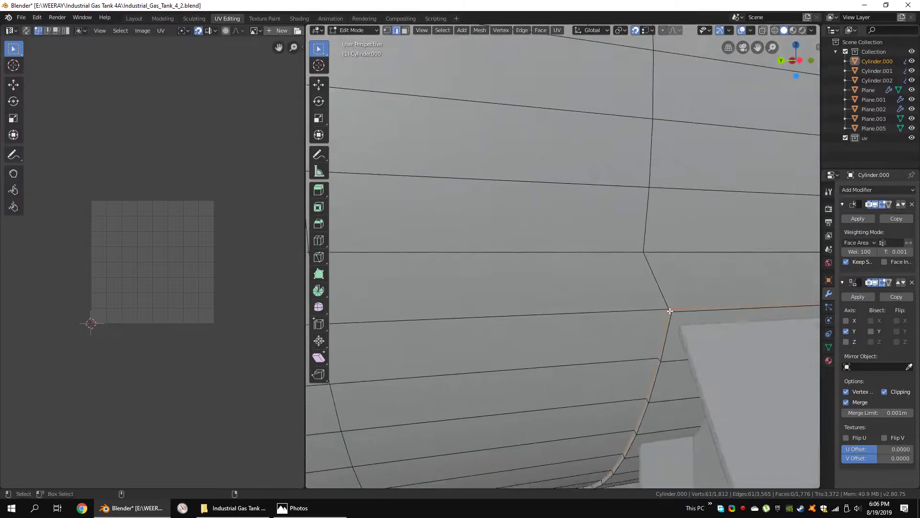
{"action": "scroll", "coordinate": [459, 331], "scroll_direction": "down", "scroll_amount": 5}
{"action": "right_click", "coordinate": [586, 293]}
{"action": "left_click", "coordinate": [585, 293]}
Step: Extrude the manhole lid outline in place and merge its vertices at the centre
{"action": "mouse_move", "coordinate": [586, 292]}
{"action": "middle_mouse_down"}
{"action": "mouse_move", "coordinate": [547, 198]}
{"action": "mouse_move", "coordinate": [487, 237]}
{"action": "middle_mouse_up"}
{"action": "scroll", "coordinate": [548, 198], "scroll_direction": "up", "scroll_amount": 5}
{"action": "left_click", "coordinate": [548, 198], "text": "alt"}
{"action": "key", "text": "e"}
{"action": "right_click", "coordinate": [639, 42]}
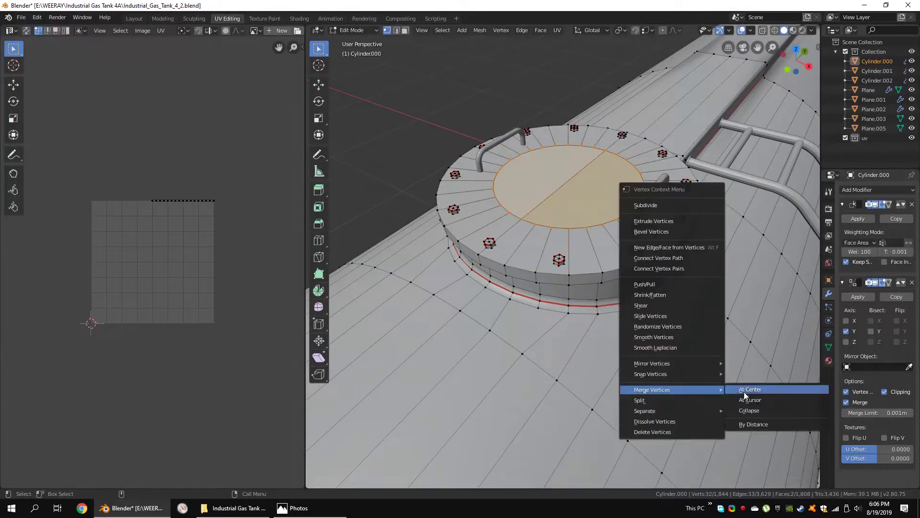
{"action": "left_click", "coordinate": [743, 389]}
Step: Orbit around the manhole to inspect the collapsed lid from above and below
{"action": "mouse_move", "coordinate": [744, 392]}
{"action": "middle_mouse_down"}
{"action": "mouse_move", "coordinate": [599, 257]}
{"action": "mouse_move", "coordinate": [561, 271]}
{"action": "middle_mouse_up"}
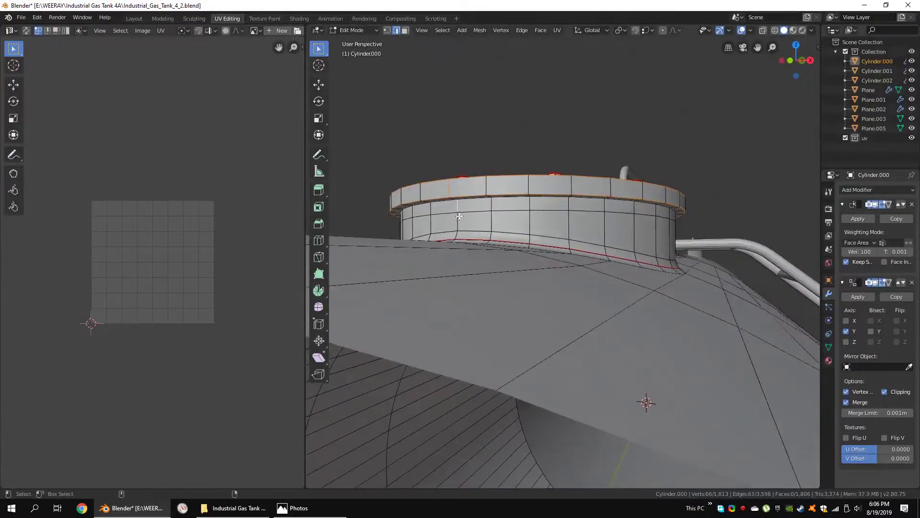
{"action": "middle_click_drag", "start_coordinate": [440, 197], "coordinate": [592, 314]}
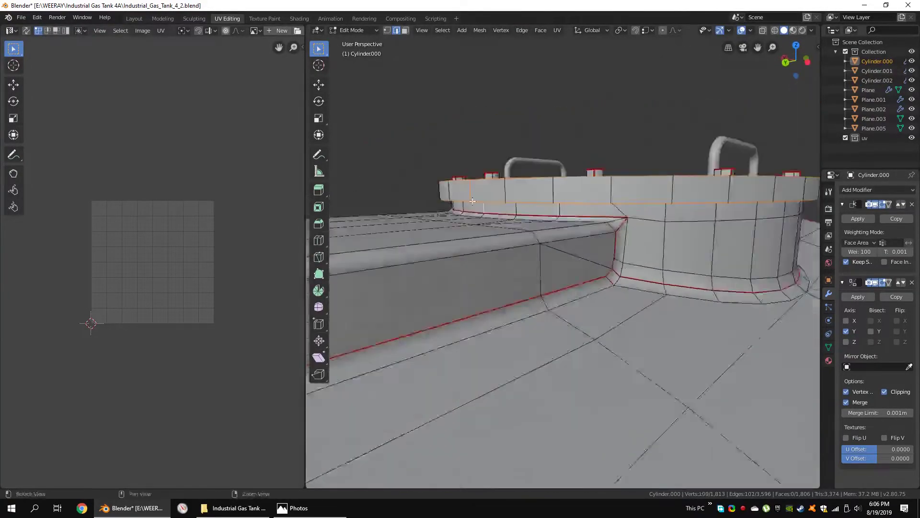
{"action": "right_click", "coordinate": [592, 314]}
{"action": "key", "text": "Escape"}
{"action": "scroll", "coordinate": [633, 238], "scroll_direction": "down", "scroll_amount": 3}
{"action": "scroll", "coordinate": [632, 238], "scroll_direction": "down", "scroll_amount": 3}
{"action": "scroll", "coordinate": [633, 238], "scroll_direction": "down", "scroll_amount": 2}
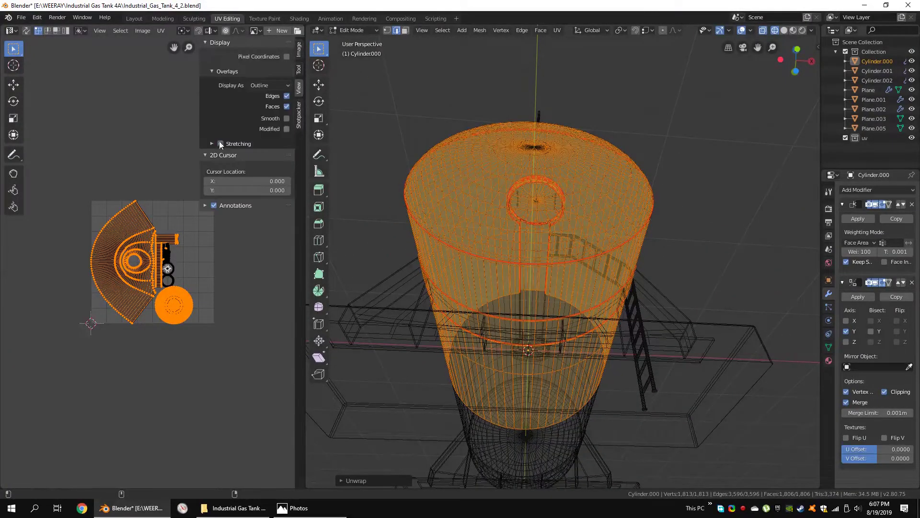
Step: Return to solid shading and select the edge loop near the tank end's rim
{"action": "left_click_drag", "start_coordinate": [200, 131], "coordinate": [302, 131]}
{"action": "key", "text": "alt+a"}
{"action": "key", "text": "shift+z"}
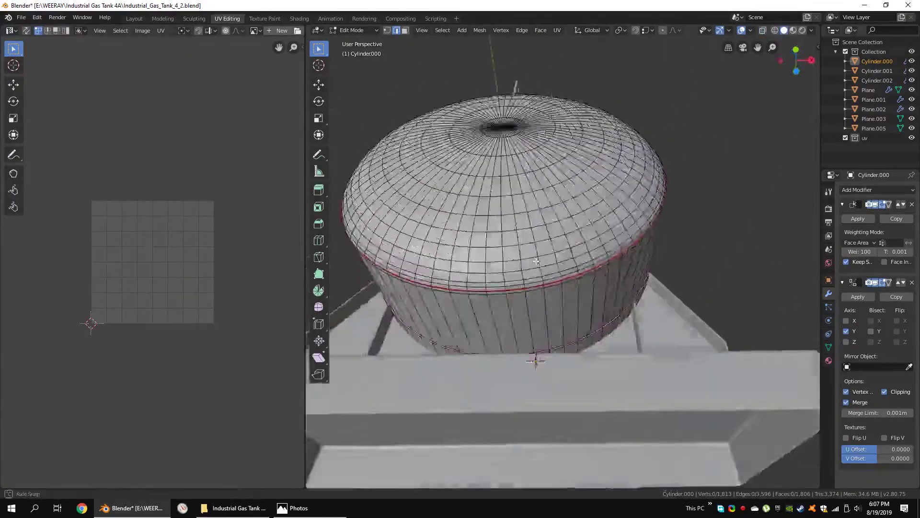
{"action": "scroll", "coordinate": [534, 351], "scroll_direction": "up", "scroll_amount": 4}
{"action": "mouse_move", "coordinate": [534, 288]}
{"action": "middle_mouse_down"}
{"action": "mouse_move", "coordinate": [534, 351]}
{"action": "mouse_move", "coordinate": [565, 312]}
{"action": "middle_mouse_up"}
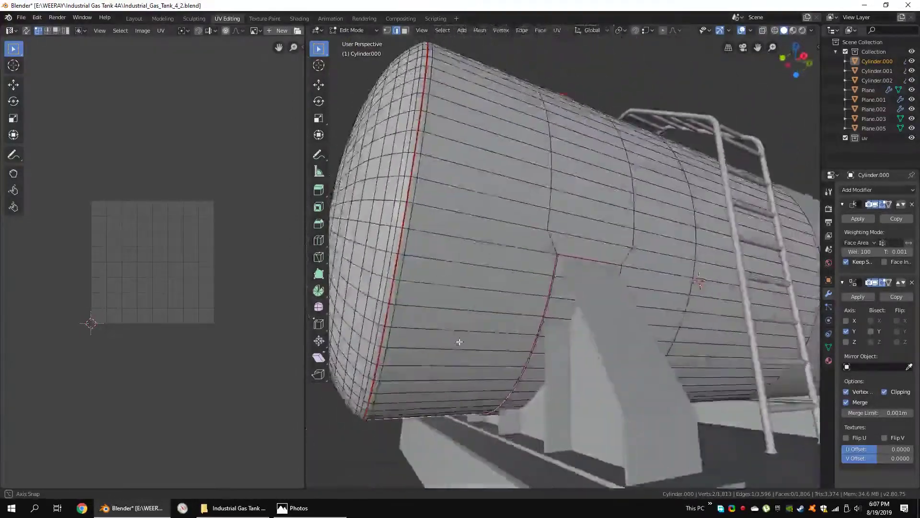
{"action": "left_click", "coordinate": [565, 312]}
{"action": "key", "text": "KP_1"}
{"action": "left_click", "coordinate": [536, 89], "text": "alt"}
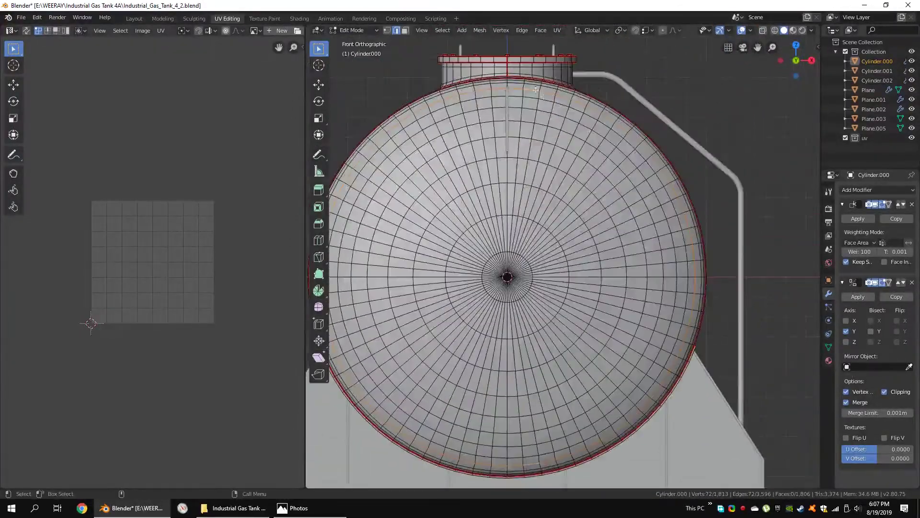
Step: Add a new loop cut near the rim of the domed tank end and scale it
{"action": "left_click", "coordinate": [675, 296]}
{"action": "middle_click_drag", "start_coordinate": [676, 295], "coordinate": [397, 159]}
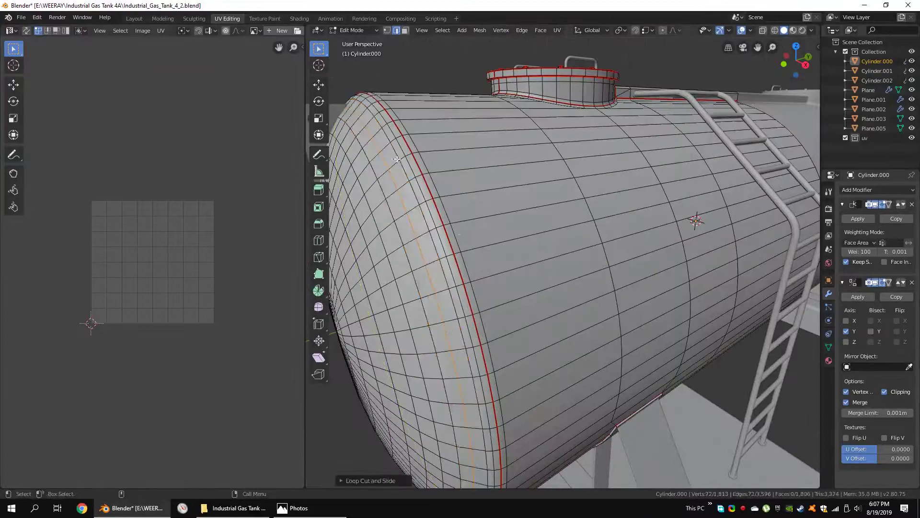
{"action": "left_click", "coordinate": [471, 232]}
{"action": "middle_click_drag", "start_coordinate": [472, 232], "coordinate": [621, 200]}
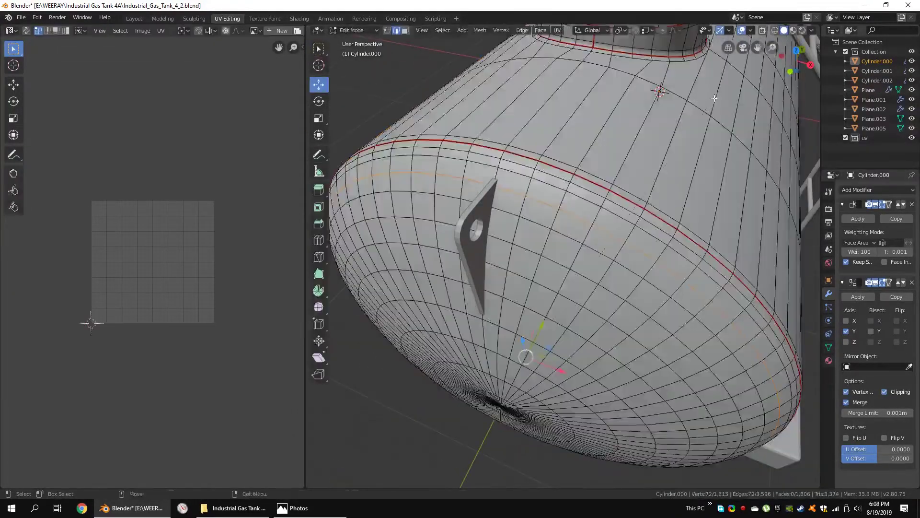
Step: Toggle in and out of Edit Mode to check the tank end's shape from the side
{"action": "key", "text": "KP_3"}
{"action": "key", "text": "Tab"}
{"action": "middle_click_drag", "start_coordinate": [620, 220], "coordinate": [643, 349]}
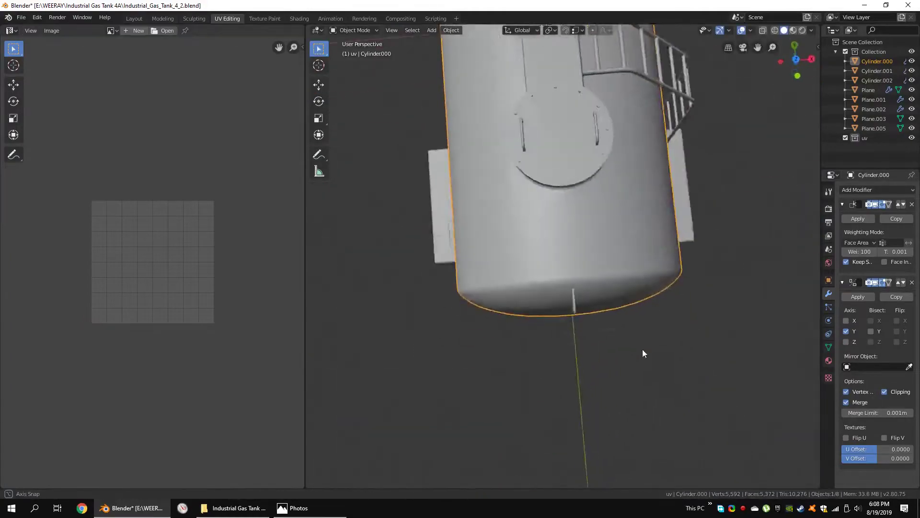
{"action": "scroll", "coordinate": [585, 205], "scroll_direction": "up", "scroll_amount": 3}
{"action": "key", "text": "Tab"}
{"action": "middle_click_drag", "start_coordinate": [585, 209], "coordinate": [639, 183]}
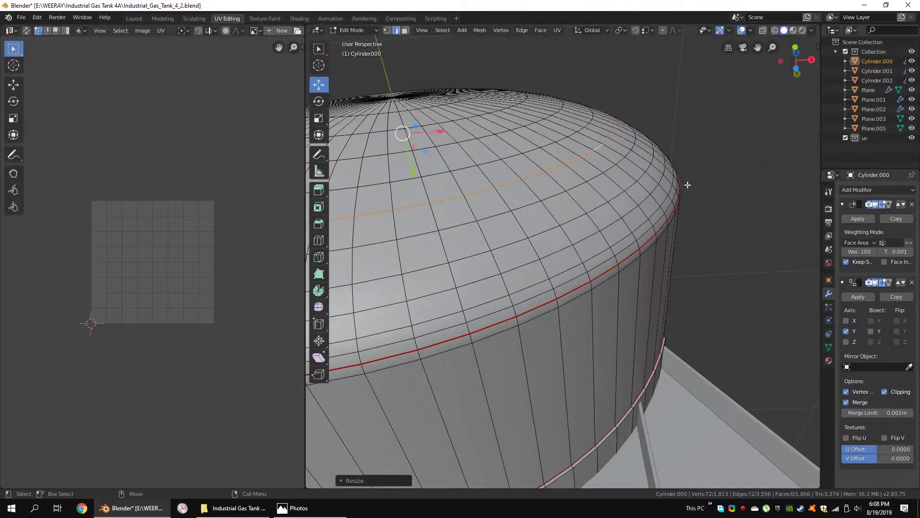
{"action": "mouse_move", "coordinate": [687, 184]}
{"action": "middle_mouse_down"}
{"action": "mouse_move", "coordinate": [566, 232]}
{"action": "mouse_move", "coordinate": [550, 190]}
{"action": "middle_mouse_up"}
{"action": "scroll", "coordinate": [565, 231], "scroll_direction": "down", "scroll_amount": 3}
{"action": "key", "text": "Tab"}
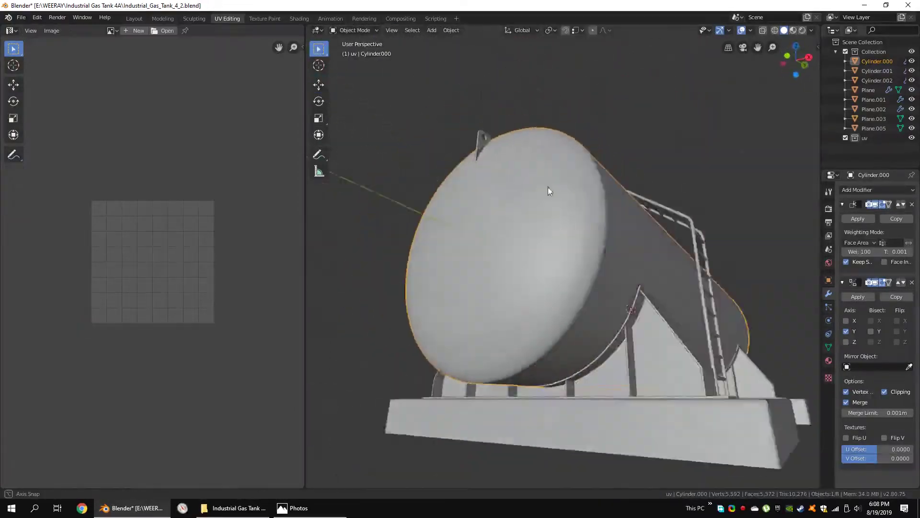
{"action": "key", "text": "Tab"}
{"action": "scroll", "coordinate": [548, 191], "scroll_direction": "up", "scroll_amount": 4}
Step: Scale the end loop and begin sliding it along the dome
{"action": "key", "text": "s"}
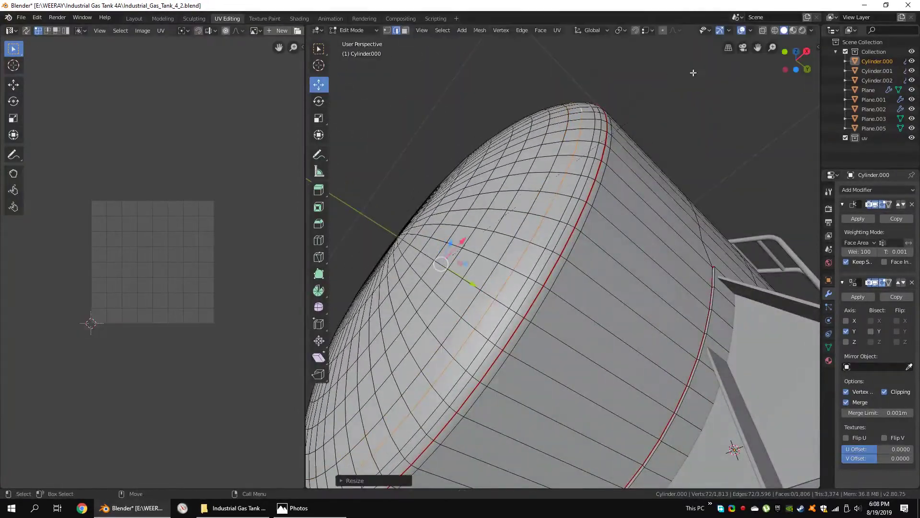
{"action": "key", "text": "ctrl+e"}
{"action": "left_click", "coordinate": [697, 206]}
{"action": "right_click", "coordinate": [668, 170]}
{"action": "right_click", "coordinate": [722, 193]}
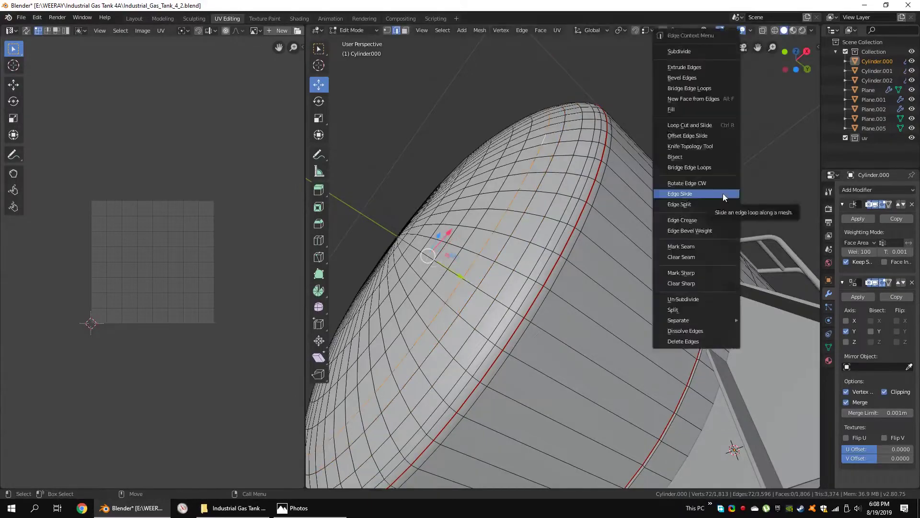
Step: Edge-slide the end loop into place at the tank's end rim
{"action": "key", "text": "Tab"}
{"action": "middle_click_drag", "start_coordinate": [647, 175], "coordinate": [636, 219]}
{"action": "scroll", "coordinate": [638, 218], "scroll_direction": "down", "scroll_amount": 3}
{"action": "key", "text": "Tab"}
{"action": "scroll", "coordinate": [554, 156], "scroll_direction": "up", "scroll_amount": 3}
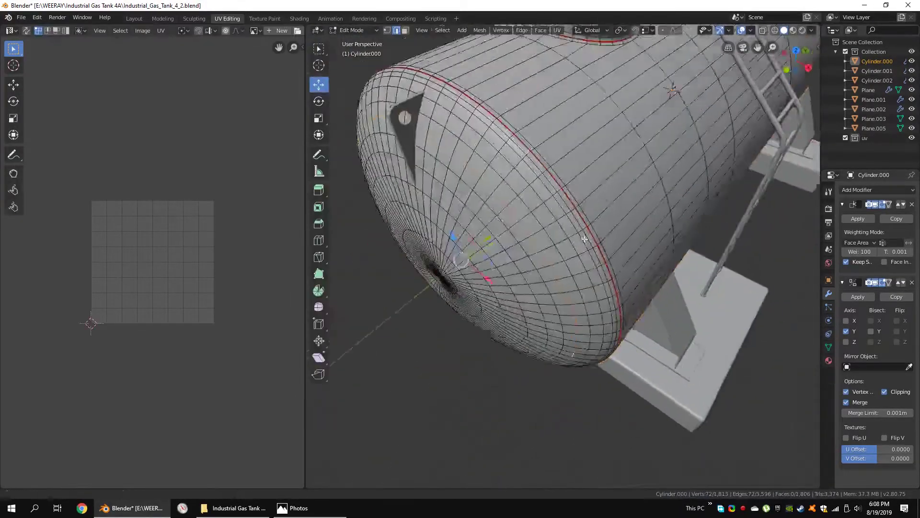
{"action": "mouse_move", "coordinate": [554, 156]}
{"action": "middle_mouse_down"}
{"action": "mouse_move", "coordinate": [530, 199]}
{"action": "mouse_move", "coordinate": [551, 212]}
{"action": "middle_mouse_up"}
{"action": "right_click", "coordinate": [552, 212]}
{"action": "left_click", "coordinate": [551, 212]}
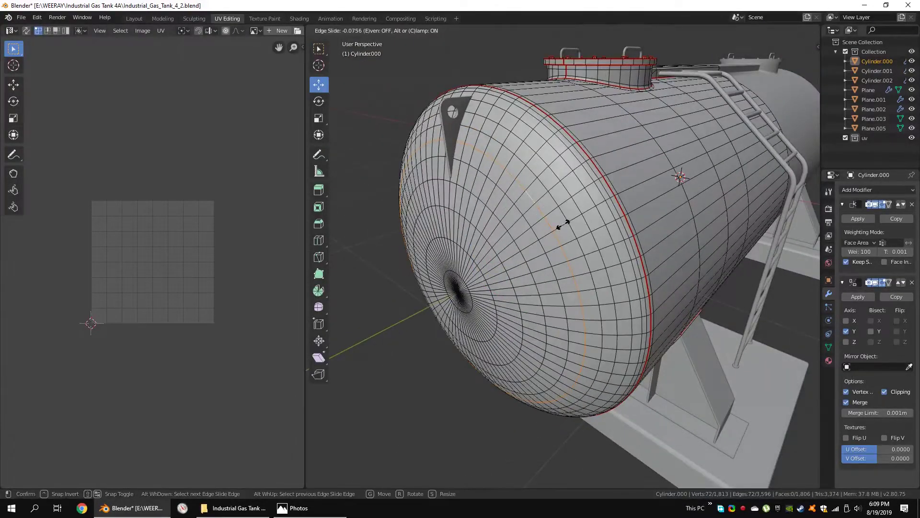
{"action": "key", "text": "Tab"}
{"action": "mouse_move", "coordinate": [619, 237]}
{"action": "middle_mouse_down"}
{"action": "mouse_move", "coordinate": [619, 284]}
{"action": "mouse_move", "coordinate": [542, 227]}
{"action": "mouse_move", "coordinate": [552, 258]}
{"action": "middle_mouse_up"}
Step: Save the file and mark the edges running down the tank's side as a seam
{"action": "key", "text": "ctrl+s"}
{"action": "key", "text": "Tab"}
{"action": "scroll", "coordinate": [599, 240], "scroll_direction": "up", "scroll_amount": 3}
{"action": "left_click", "coordinate": [587, 288]}
{"action": "right_click", "coordinate": [601, 144]}
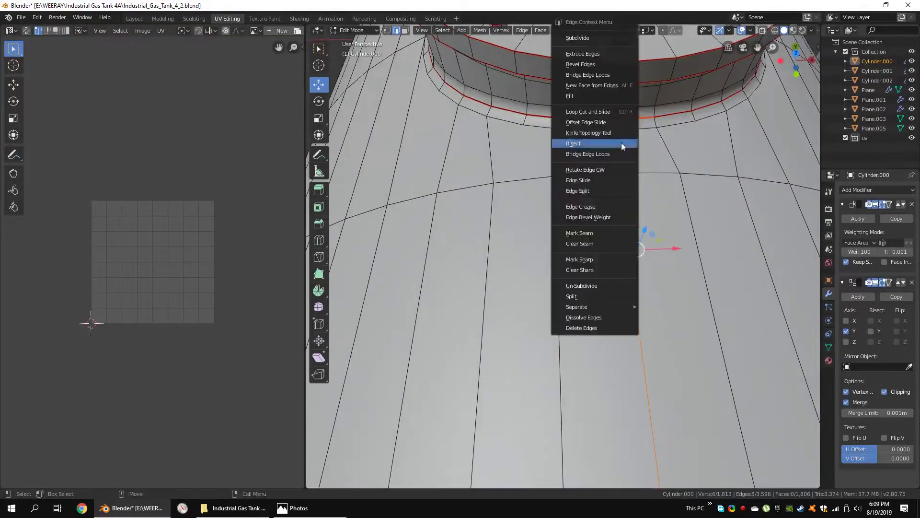
{"action": "left_click", "coordinate": [602, 233]}
Step: Unwrap the whole tank body into UV islands
{"action": "mouse_move", "coordinate": [687, 165]}
{"action": "middle_mouse_down"}
{"action": "mouse_move", "coordinate": [671, 202]}
{"action": "mouse_move", "coordinate": [681, 183]}
{"action": "middle_mouse_up"}
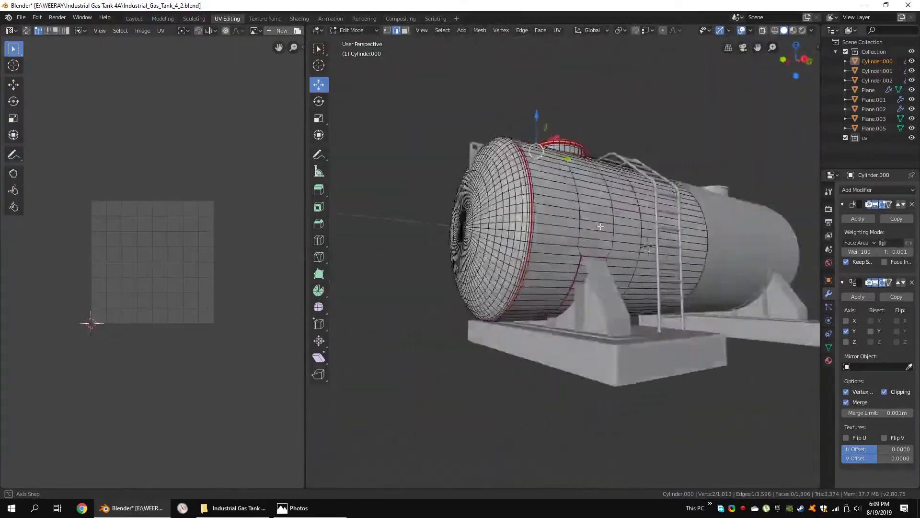
{"action": "scroll", "coordinate": [681, 183], "scroll_direction": "down", "scroll_amount": 5}
{"action": "key", "text": "shift+z"}
{"action": "key", "text": "u"}
{"action": "left_click", "coordinate": [673, 248]}
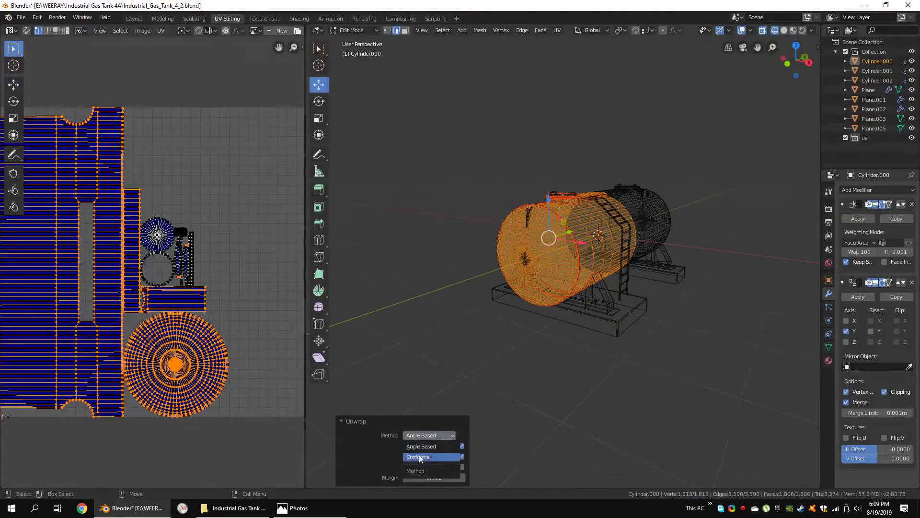
Step: Inspect the tank's UV layout, selecting connected parts of the tank body and top
{"action": "left_click_drag", "start_coordinate": [303, 320], "coordinate": [551, 320]}
{"action": "scroll", "coordinate": [306, 287], "scroll_direction": "up", "scroll_amount": 4}
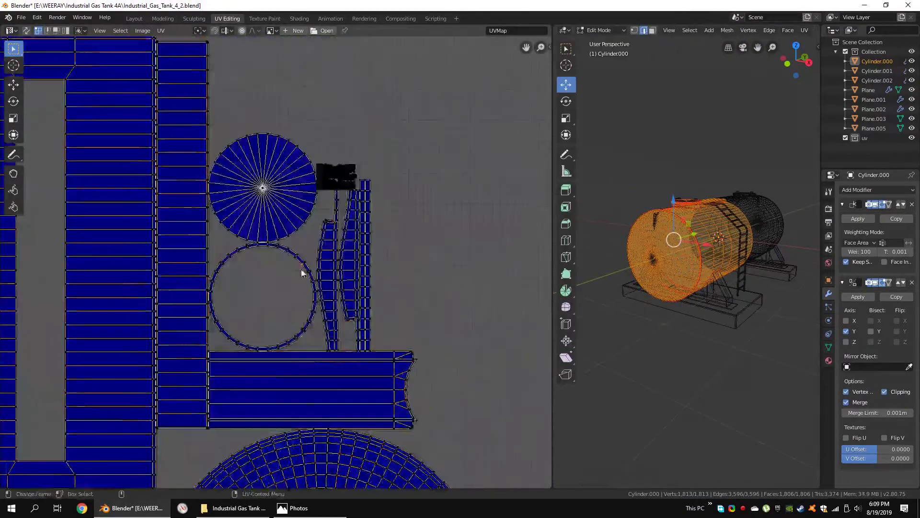
{"action": "left_click", "coordinate": [334, 254]}
{"action": "scroll", "coordinate": [375, 253], "scroll_direction": "up", "scroll_amount": 3}
{"action": "scroll", "coordinate": [359, 210], "scroll_direction": "down", "scroll_amount": 2}
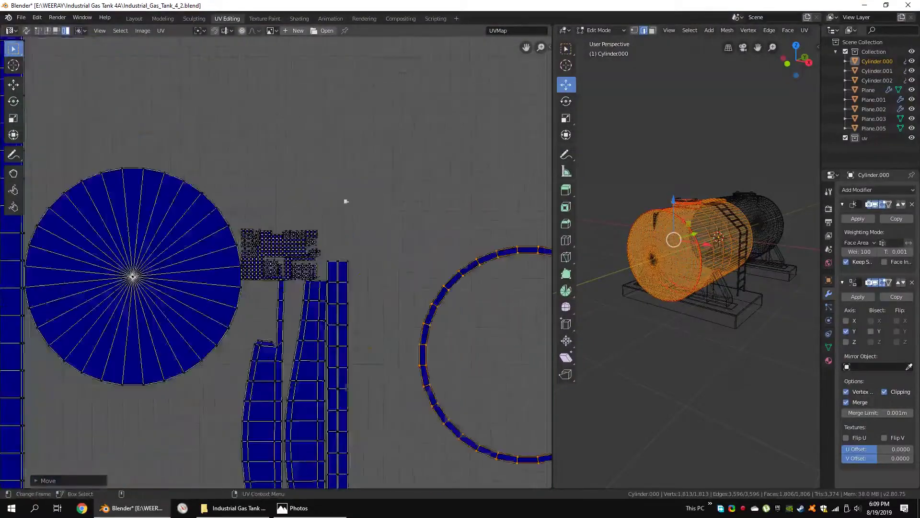
{"action": "scroll", "coordinate": [737, 190], "scroll_direction": "up", "scroll_amount": 6}
{"action": "scroll", "coordinate": [736, 190], "scroll_direction": "down", "scroll_amount": 5}
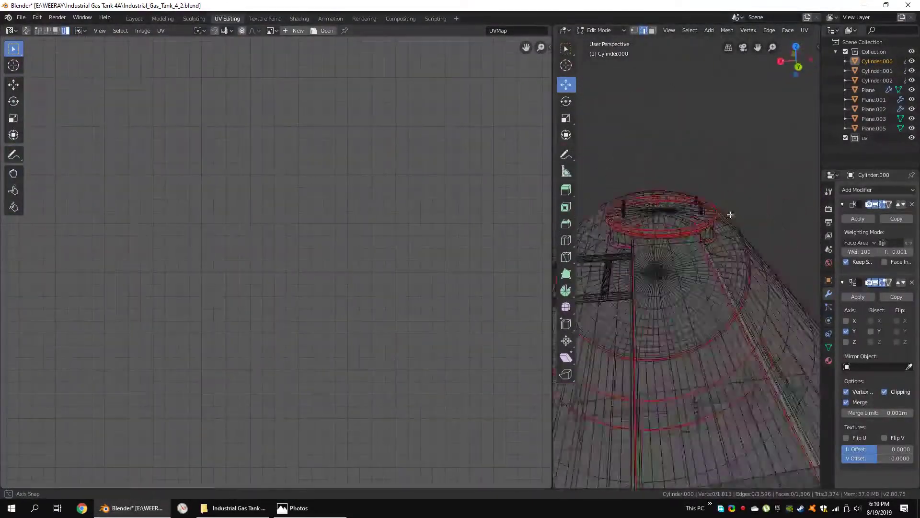
{"action": "scroll", "coordinate": [660, 263], "scroll_direction": "down", "scroll_amount": 3}
{"action": "key", "text": "l"}
{"action": "scroll", "coordinate": [661, 263], "scroll_direction": "up", "scroll_amount": 4}
{"action": "middle_click_drag", "start_coordinate": [661, 264], "coordinate": [735, 225]}
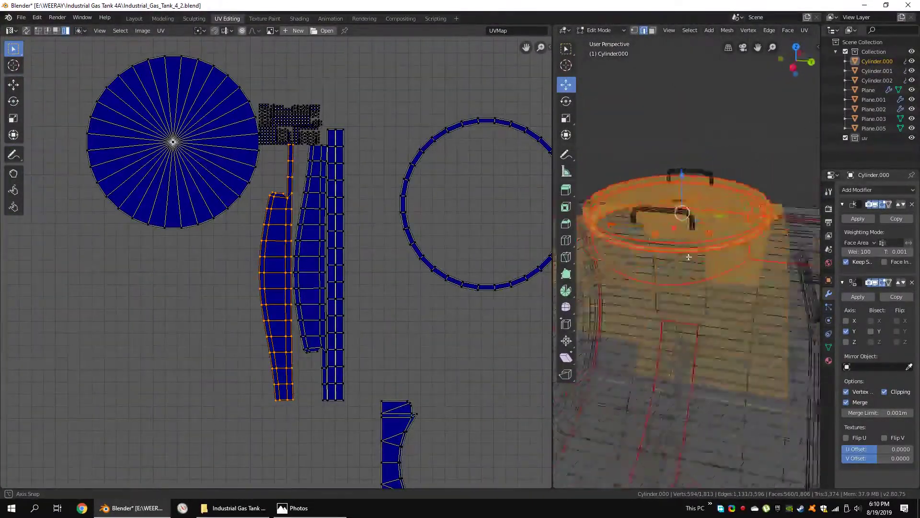
{"action": "mouse_move", "coordinate": [689, 258]}
{"action": "middle_mouse_down"}
{"action": "mouse_move", "coordinate": [662, 229]}
{"action": "mouse_move", "coordinate": [695, 181]}
{"action": "mouse_move", "coordinate": [732, 194]}
{"action": "middle_mouse_up"}
{"action": "key", "text": "alt+a"}
{"action": "key", "text": "1"}
{"action": "left_click", "coordinate": [662, 228], "text": "alt"}
{"action": "key", "text": "alt+a"}
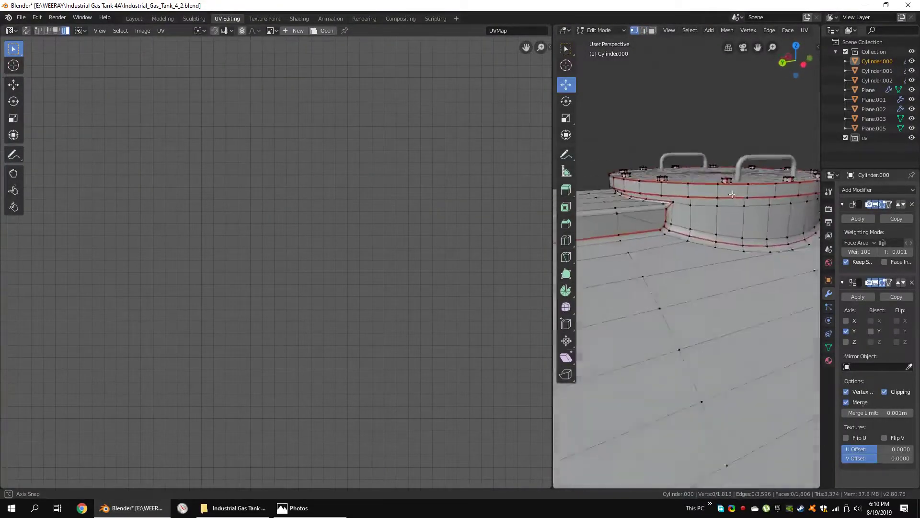
{"action": "scroll", "coordinate": [702, 196], "scroll_direction": "down", "scroll_amount": 5}
Step: Check the hatch, cap and strip UV islands by selecting linked tank geometry in wireframe
{"action": "key", "text": "ctrl+l"}
{"action": "key", "text": "shift+z"}
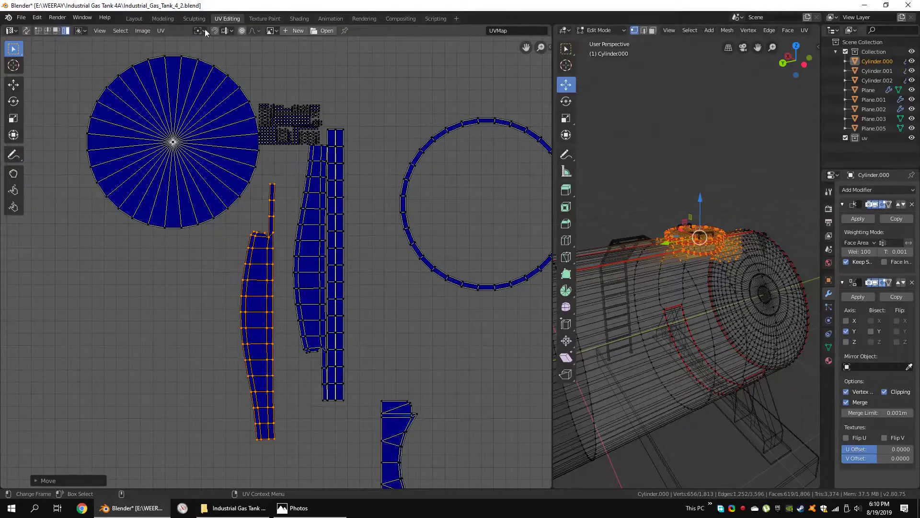
{"action": "left_click", "coordinate": [81, 30]}
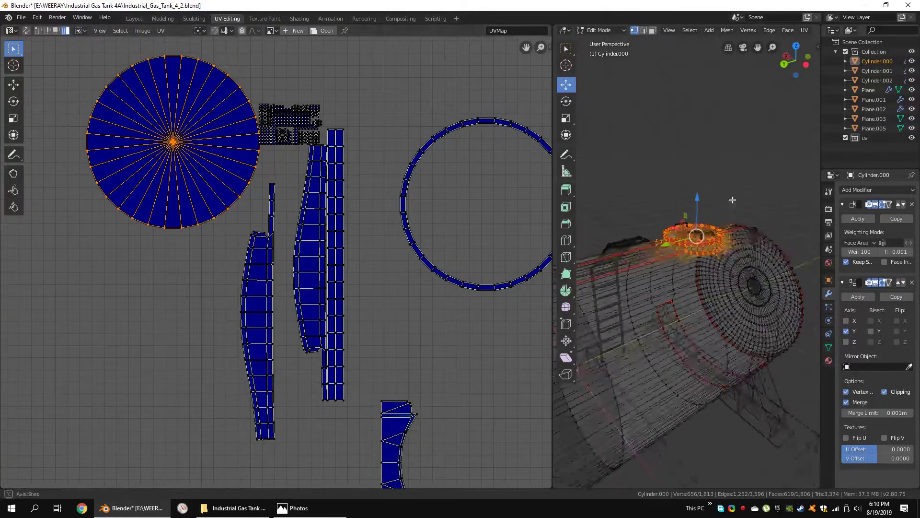
{"action": "key", "text": "shift+z"}
{"action": "scroll", "coordinate": [732, 199], "scroll_direction": "up", "scroll_amount": 5}
{"action": "left_click", "coordinate": [769, 223], "text": "alt"}
{"action": "middle_click_drag", "start_coordinate": [769, 223], "coordinate": [711, 189]}
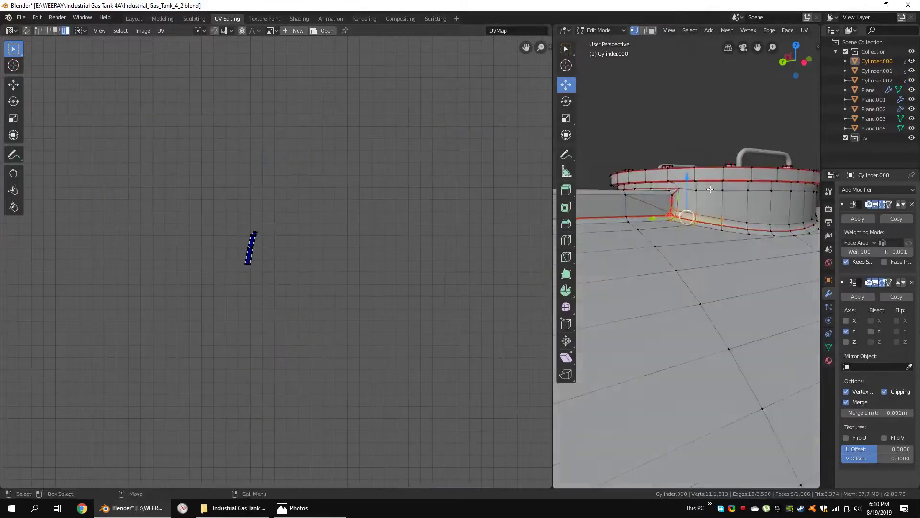
{"action": "left_click", "coordinate": [677, 109]}
{"action": "mouse_move", "coordinate": [677, 108]}
{"action": "middle_mouse_down"}
{"action": "mouse_move", "coordinate": [771, 189]}
{"action": "mouse_move", "coordinate": [750, 197]}
{"action": "mouse_move", "coordinate": [707, 110]}
{"action": "middle_mouse_up"}
{"action": "key", "text": "a"}
{"action": "scroll", "coordinate": [749, 197], "scroll_direction": "up", "scroll_amount": 3}
{"action": "left_click", "coordinate": [749, 197]}
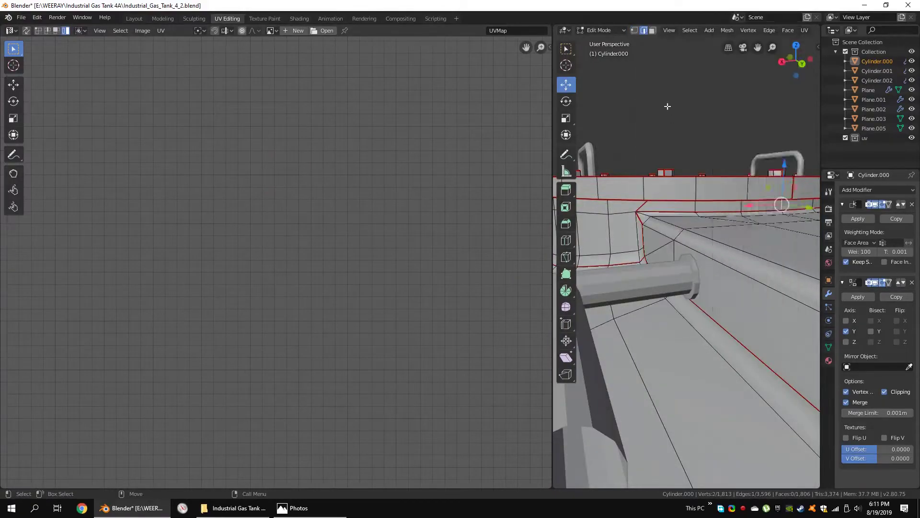
{"action": "scroll", "coordinate": [667, 106], "scroll_direction": "down", "scroll_amount": 6}
{"action": "key", "text": "a"}
{"action": "key", "text": "l"}
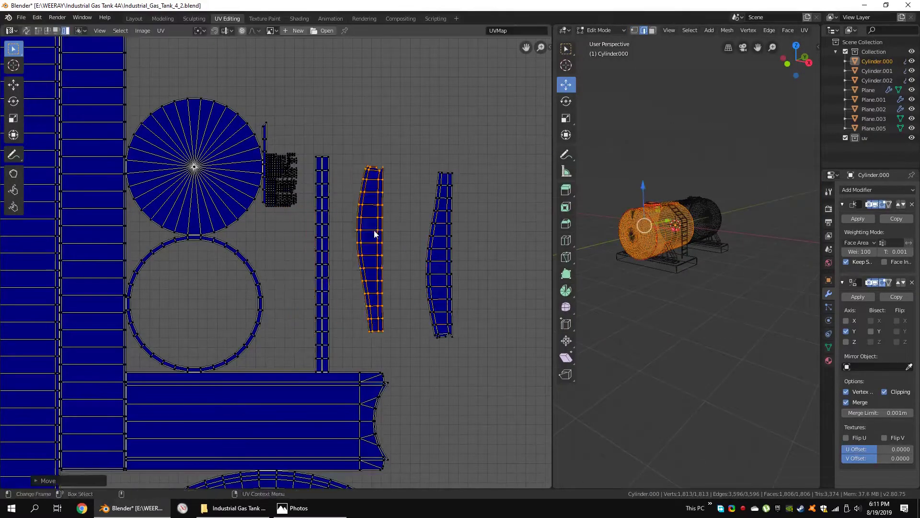
{"action": "scroll", "coordinate": [375, 234], "scroll_direction": "up", "scroll_amount": 3}
{"action": "scroll", "coordinate": [374, 234], "scroll_direction": "down", "scroll_amount": 3}
{"action": "scroll", "coordinate": [314, 147], "scroll_direction": "down", "scroll_amount": 2}
{"action": "scroll", "coordinate": [314, 147], "scroll_direction": "up", "scroll_amount": 4}
{"action": "key", "text": "l"}
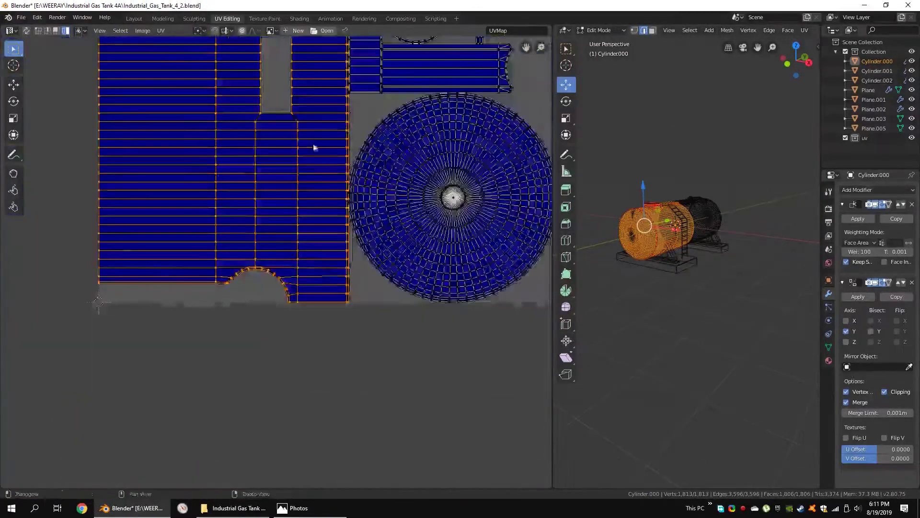
{"action": "scroll", "coordinate": [314, 148], "scroll_direction": "up", "scroll_amount": 3}
{"action": "scroll", "coordinate": [695, 248], "scroll_direction": "down", "scroll_amount": 2}
{"action": "scroll", "coordinate": [374, 205], "scroll_direction": "down", "scroll_amount": 8}
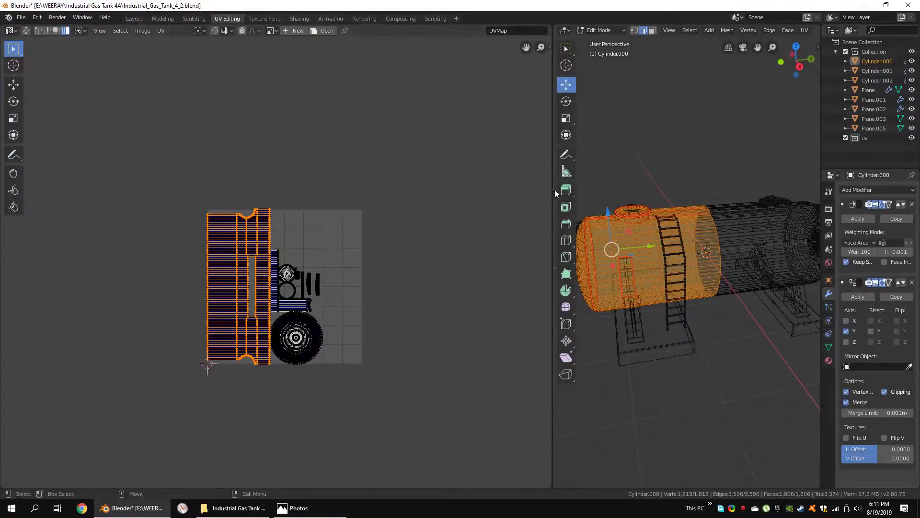
{"action": "left_click_drag", "start_coordinate": [555, 193], "coordinate": [337, 194]}
Step: Apply the Mirror modifier, unwrap the whole tank, and move Cylinder.000 into the uv collection
{"action": "left_click", "coordinate": [858, 296]}
{"action": "middle_click_drag", "start_coordinate": [623, 239], "coordinate": [586, 246]}
{"action": "scroll", "coordinate": [585, 246], "scroll_direction": "up", "scroll_amount": 4}
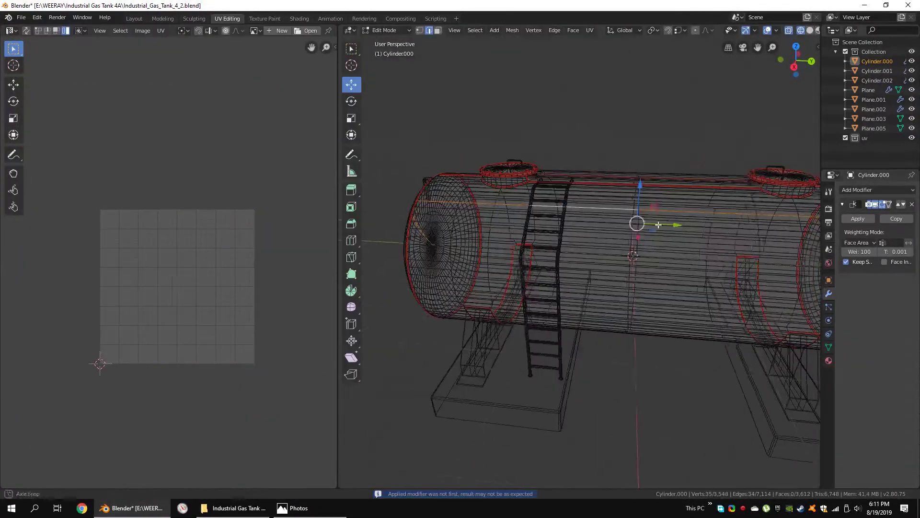
{"action": "scroll", "coordinate": [658, 225], "scroll_direction": "down", "scroll_amount": 3}
{"action": "left_click_drag", "start_coordinate": [455, 164], "coordinate": [708, 370]}
{"action": "key", "text": "u"}
{"action": "scroll", "coordinate": [182, 267], "scroll_direction": "up", "scroll_amount": 5}
{"action": "left_click_drag", "start_coordinate": [338, 215], "coordinate": [545, 215]}
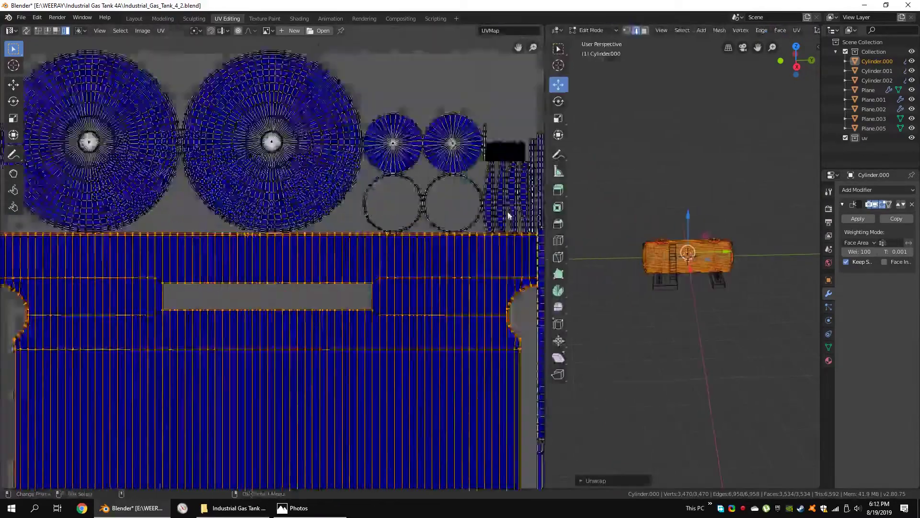
{"action": "scroll", "coordinate": [509, 215], "scroll_direction": "down", "scroll_amount": 2}
{"action": "scroll", "coordinate": [432, 288], "scroll_direction": "up", "scroll_amount": 3}
{"action": "scroll", "coordinate": [383, 239], "scroll_direction": "down", "scroll_amount": 3}
{"action": "scroll", "coordinate": [369, 233], "scroll_direction": "down", "scroll_amount": 1}
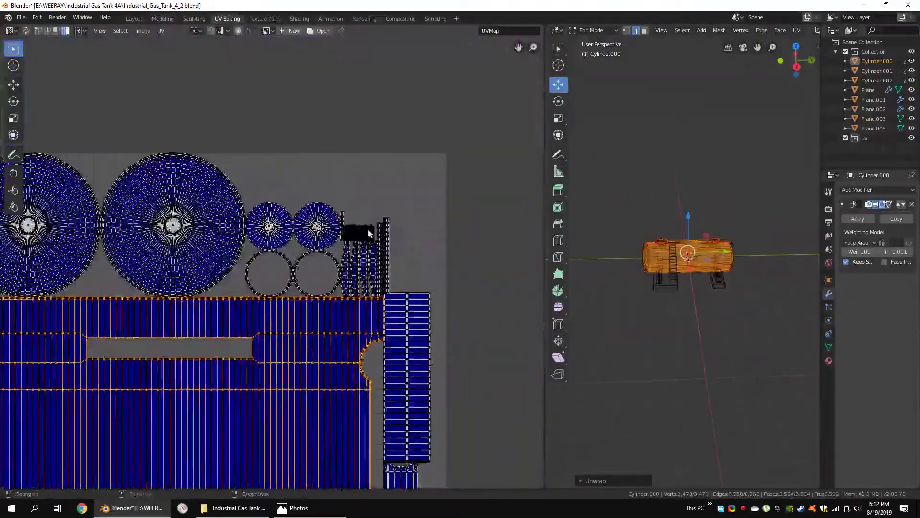
{"action": "left_click_drag", "start_coordinate": [859, 142], "coordinate": [859, 139]}
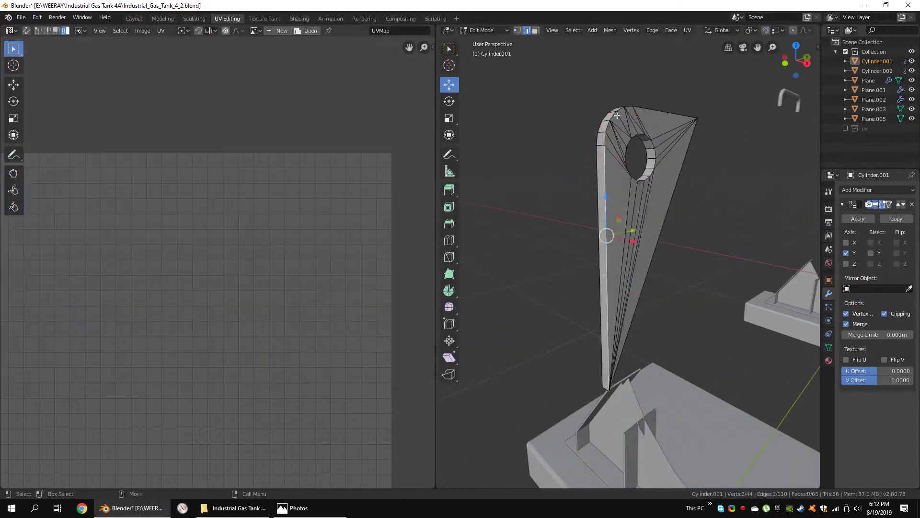
Step: Enable viewport shadows and mark the selected Cylinder.001 bracket edge as a seam
{"action": "middle_click_drag", "start_coordinate": [642, 126], "coordinate": [657, 145]}
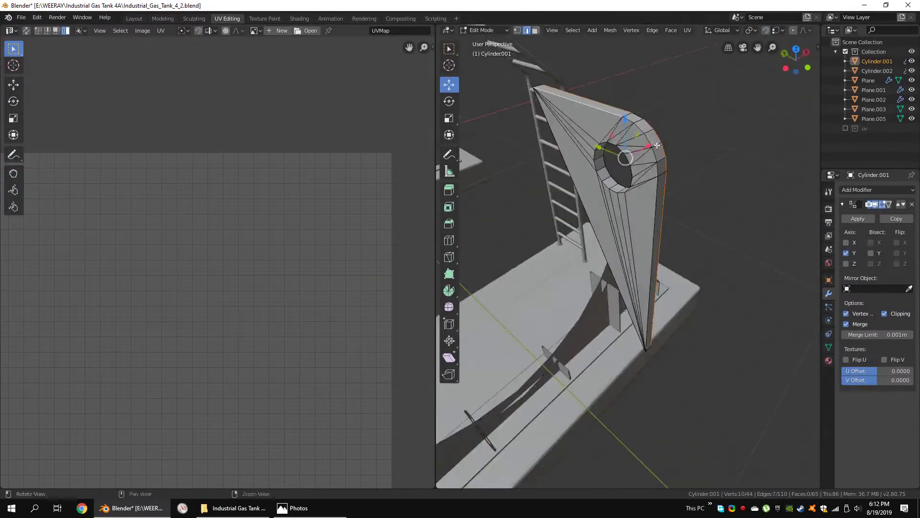
{"action": "left_click", "coordinate": [659, 206], "text": "shift"}
{"action": "middle_click_drag", "start_coordinate": [658, 206], "coordinate": [742, 133]}
{"action": "left_click_drag", "start_coordinate": [436, 101], "coordinate": [307, 92]}
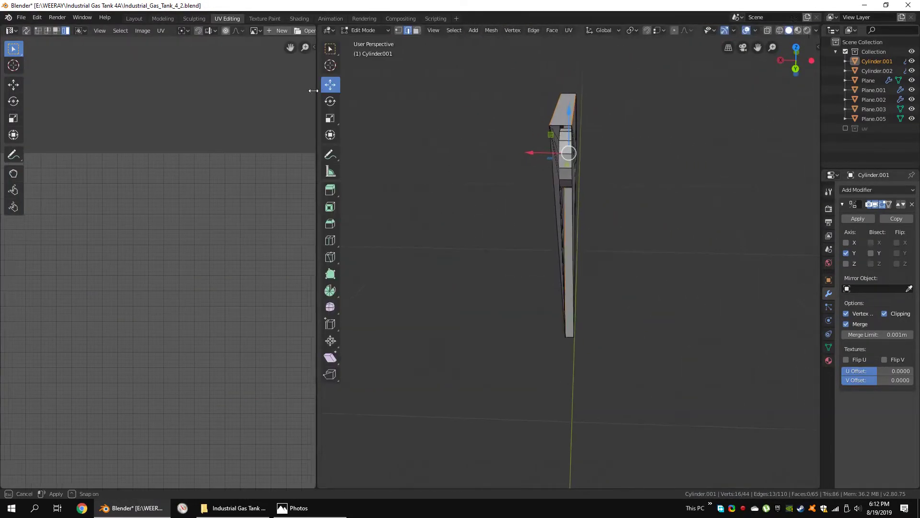
{"action": "left_click", "coordinate": [811, 30]}
{"action": "left_click", "coordinate": [762, 219]}
{"action": "mouse_move", "coordinate": [599, 216]}
{"action": "middle_mouse_down"}
{"action": "mouse_move", "coordinate": [459, 192]}
{"action": "mouse_move", "coordinate": [684, 127]}
{"action": "middle_mouse_up"}
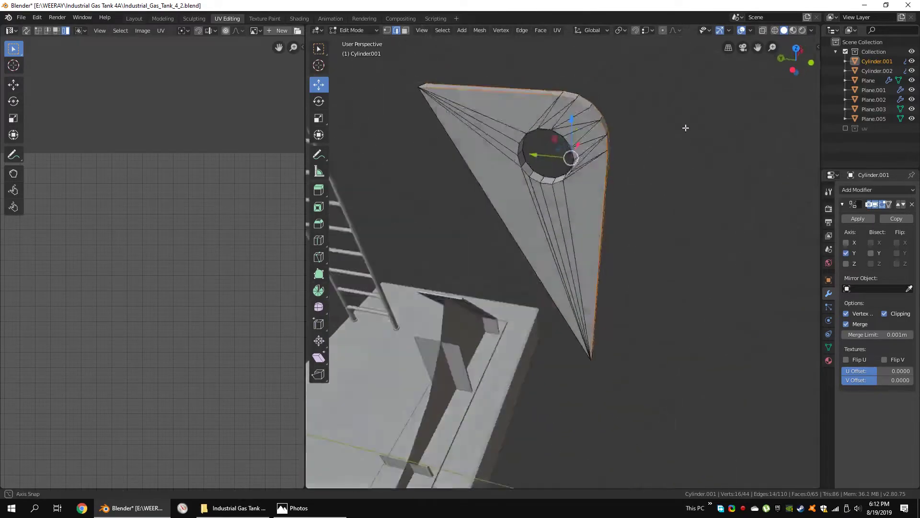
{"action": "key", "text": "ctrl+e"}
{"action": "left_click", "coordinate": [599, 232]}
Step: Mark the left and top rim loops of the bracket hole as seams
{"action": "scroll", "coordinate": [608, 201], "scroll_direction": "up", "scroll_amount": 5}
{"action": "middle_click_drag", "start_coordinate": [608, 201], "coordinate": [497, 101]}
{"action": "left_click", "coordinate": [497, 101], "text": "alt+shift"}
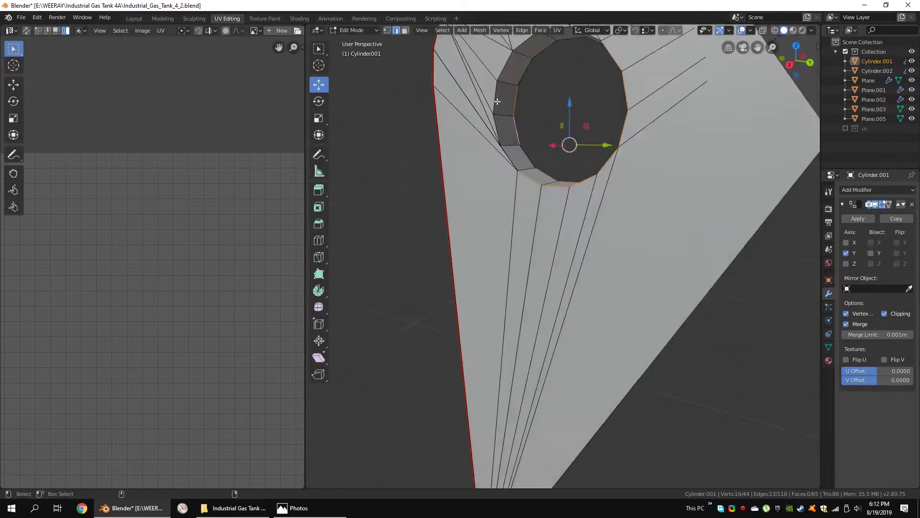
{"action": "mouse_move", "coordinate": [516, 155]}
{"action": "middle_mouse_down"}
{"action": "mouse_move", "coordinate": [592, 129]}
{"action": "mouse_move", "coordinate": [572, 205]}
{"action": "middle_mouse_up"}
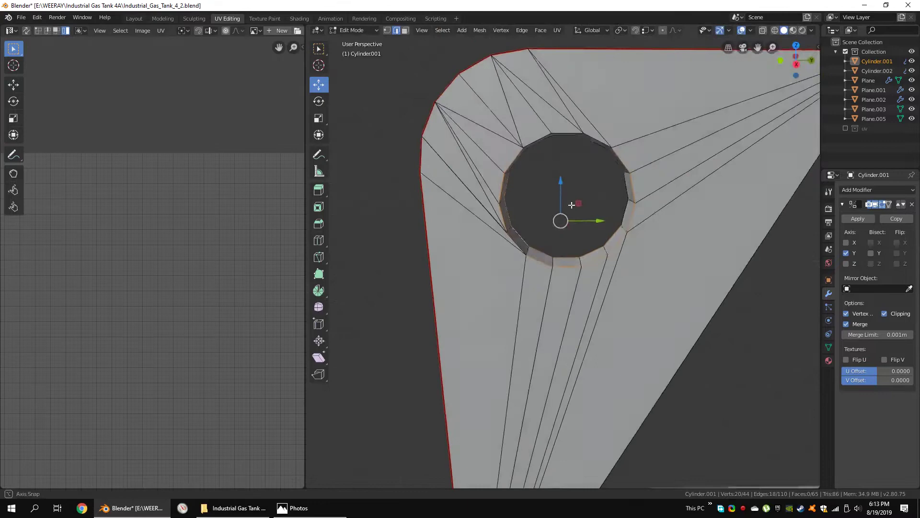
{"action": "left_click", "coordinate": [553, 139], "text": "alt+shift"}
{"action": "middle_click_drag", "start_coordinate": [553, 139], "coordinate": [564, 122]}
{"action": "key", "text": "ctrl+e"}
{"action": "left_click", "coordinate": [616, 214]}
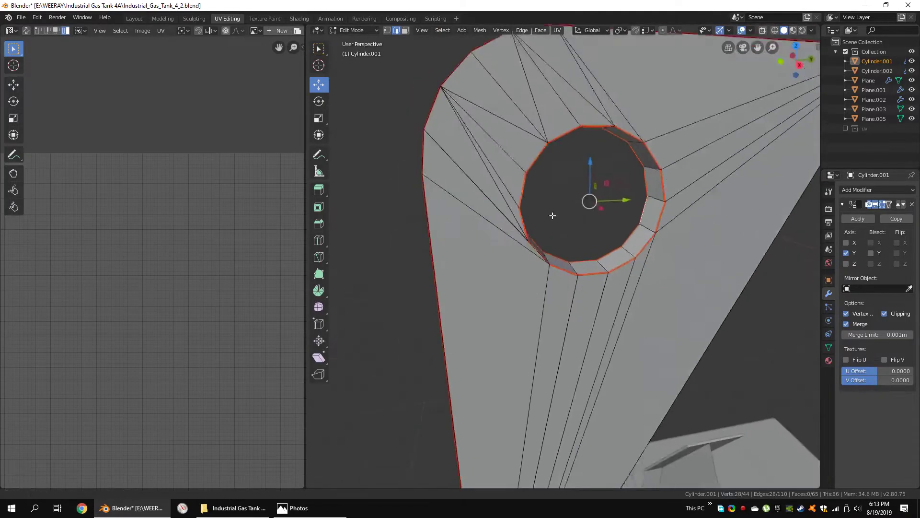
Step: Line up a side view and start a knife cut from the hole to the outer edge
{"action": "middle_click_drag", "start_coordinate": [616, 214], "coordinate": [524, 202]}
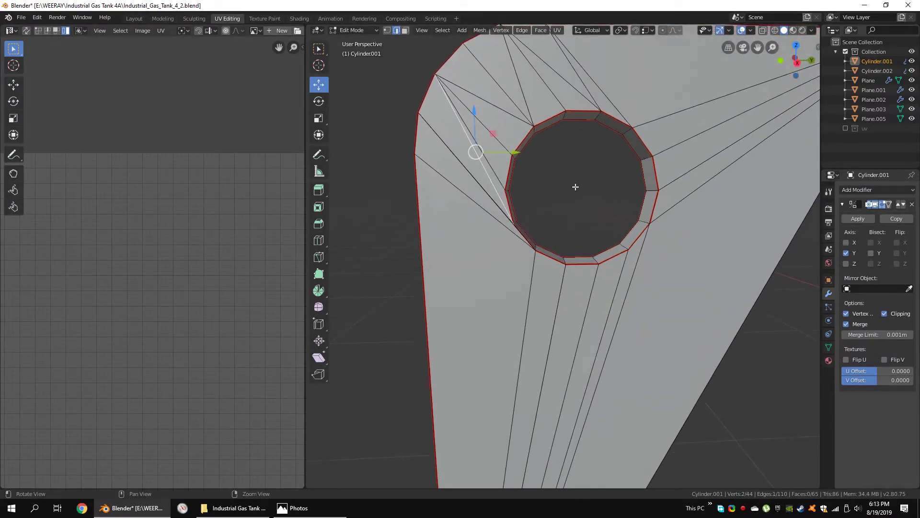
{"action": "middle_click_drag", "start_coordinate": [587, 189], "coordinate": [579, 220], "text": "alt"}
{"action": "scroll", "coordinate": [579, 220], "scroll_direction": "up", "scroll_amount": 2}
{"action": "scroll", "coordinate": [586, 215], "scroll_direction": "up", "scroll_amount": 3}
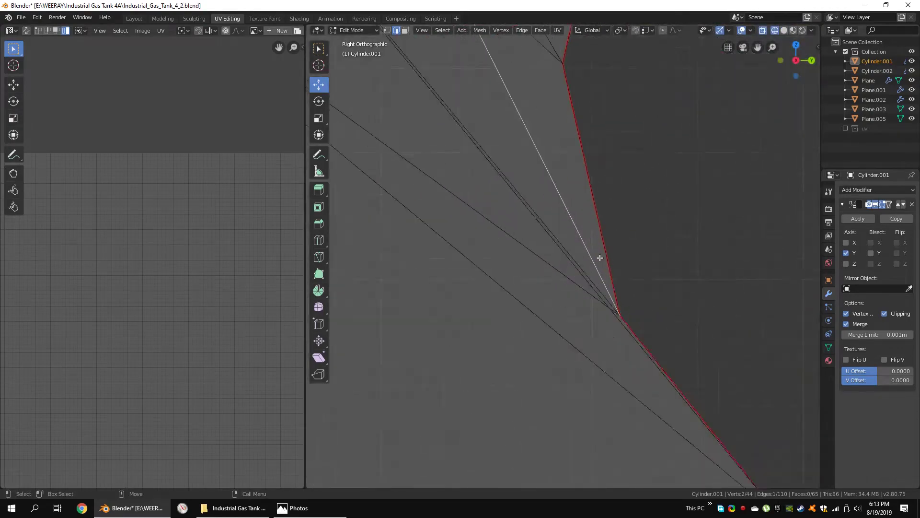
{"action": "scroll", "coordinate": [600, 259], "scroll_direction": "down", "scroll_amount": 3}
{"action": "mouse_move", "coordinate": [421, 262]}
{"action": "middle_mouse_down"}
{"action": "mouse_move", "coordinate": [680, 259]}
{"action": "mouse_move", "coordinate": [587, 254]}
{"action": "mouse_move", "coordinate": [542, 266]}
{"action": "mouse_move", "coordinate": [619, 262]}
{"action": "middle_mouse_up"}
{"action": "key", "text": "Return"}
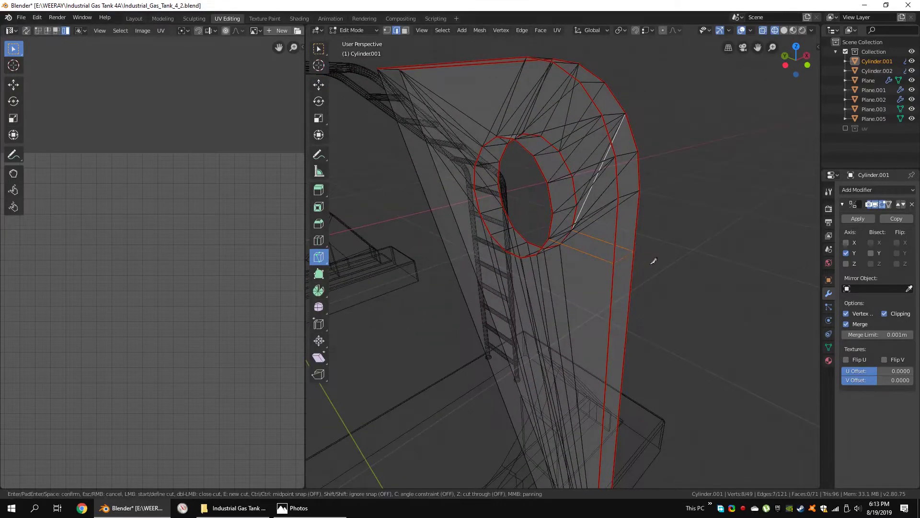
Step: Delete the sliver and triangle faces beside the bracket hole
{"action": "left_click", "coordinate": [616, 229]}
{"action": "mouse_move", "coordinate": [616, 229]}
{"action": "middle_mouse_down"}
{"action": "mouse_move", "coordinate": [598, 279]}
{"action": "mouse_move", "coordinate": [616, 276]}
{"action": "middle_mouse_up"}
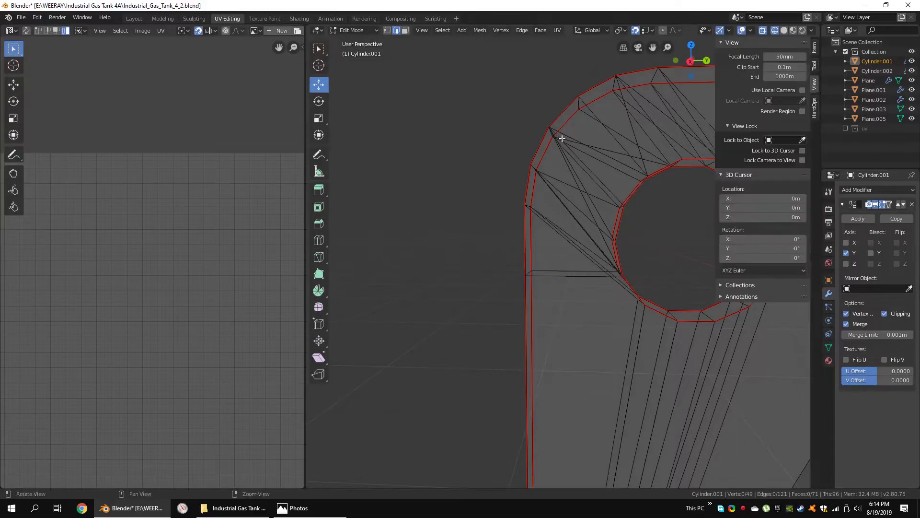
{"action": "middle_click_drag", "start_coordinate": [561, 138], "coordinate": [725, 287]}
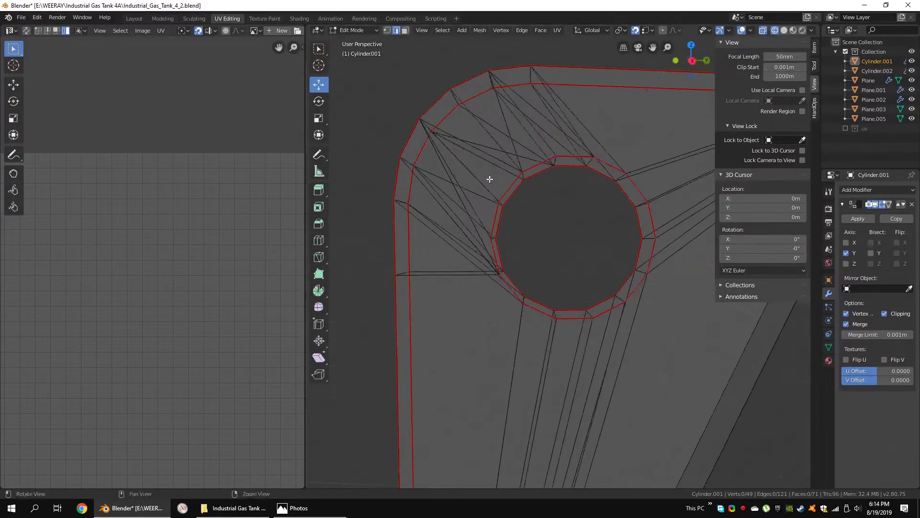
{"action": "middle_click_drag", "start_coordinate": [489, 179], "coordinate": [527, 279]}
{"action": "key", "text": "shift+z"}
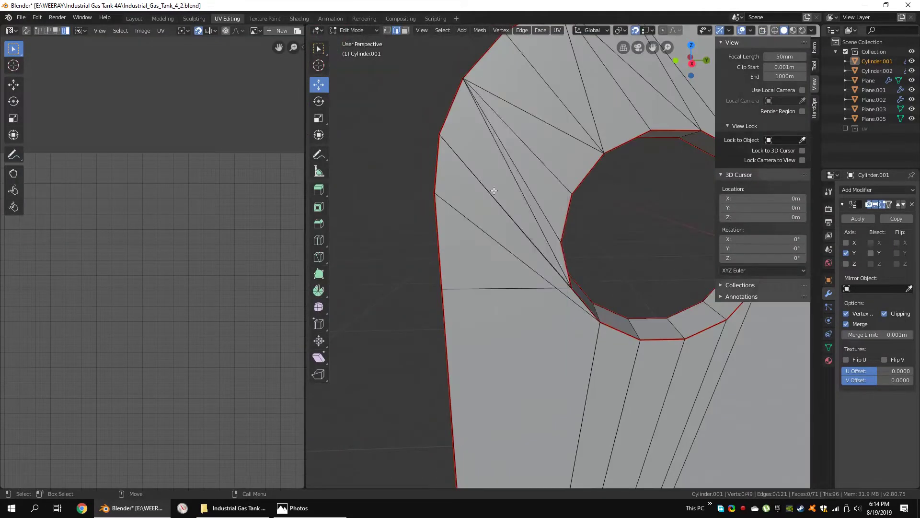
{"action": "mouse_move", "coordinate": [493, 190]}
{"action": "middle_mouse_down"}
{"action": "mouse_move", "coordinate": [538, 259]}
{"action": "mouse_move", "coordinate": [624, 205]}
{"action": "middle_mouse_up"}
{"action": "key", "text": "3"}
{"action": "left_click", "coordinate": [503, 267]}
{"action": "left_click", "coordinate": [445, 182], "text": "shift"}
{"action": "key", "text": "x"}
{"action": "left_click", "coordinate": [582, 228]}
{"action": "left_click", "coordinate": [538, 259]}
{"action": "left_click", "coordinate": [624, 205], "text": "shift"}
{"action": "left_click", "coordinate": [639, 207]}
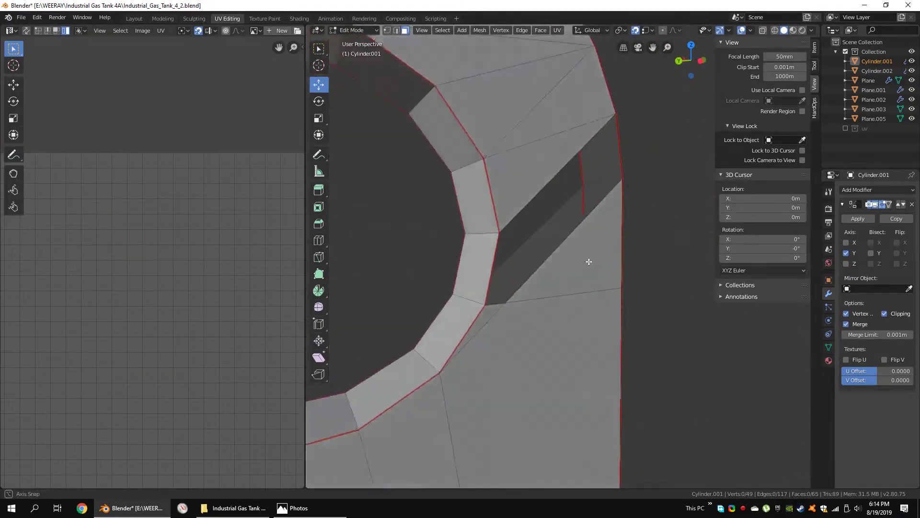
Step: Select the gap's edges and fill it with a new face
{"action": "middle_click_drag", "start_coordinate": [599, 269], "coordinate": [413, 308]}
{"action": "key", "text": "2"}
{"action": "left_click", "coordinate": [583, 319]}
{"action": "mouse_move", "coordinate": [582, 320]}
{"action": "middle_mouse_down"}
{"action": "mouse_move", "coordinate": [556, 307]}
{"action": "mouse_move", "coordinate": [557, 316]}
{"action": "middle_mouse_up"}
{"action": "left_click", "coordinate": [556, 306], "text": "shift"}
{"action": "mouse_move", "coordinate": [682, 185]}
{"action": "middle_mouse_down"}
{"action": "mouse_move", "coordinate": [559, 292]}
{"action": "mouse_move", "coordinate": [440, 155]}
{"action": "middle_mouse_up"}
{"action": "left_click", "coordinate": [559, 292]}
{"action": "middle_click_drag", "start_coordinate": [523, 156], "coordinate": [470, 212]}
{"action": "left_click", "coordinate": [579, 211]}
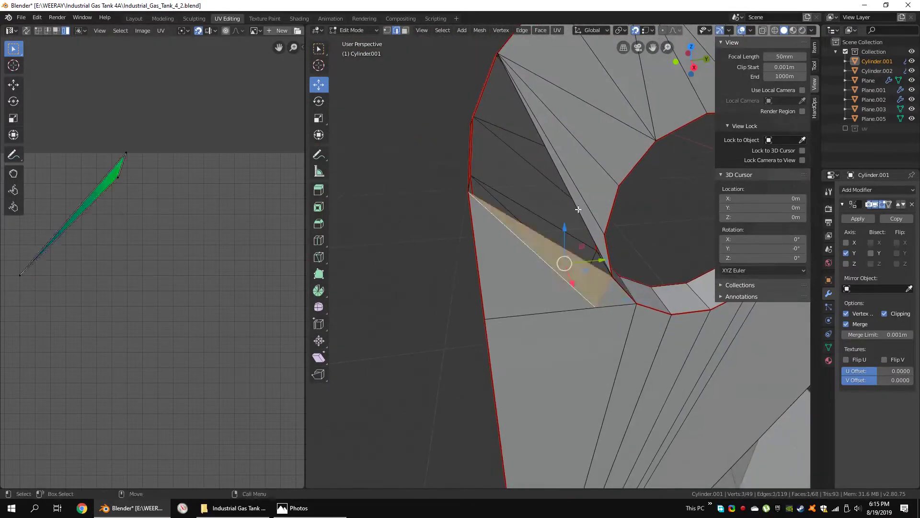
{"action": "mouse_move", "coordinate": [579, 212]}
{"action": "middle_mouse_down"}
{"action": "mouse_move", "coordinate": [515, 250]}
{"action": "mouse_move", "coordinate": [578, 238]}
{"action": "mouse_move", "coordinate": [612, 264]}
{"action": "middle_mouse_up"}
{"action": "key", "text": "f"}
Step: Merge the stray vertex pairs at the hole's corner
{"action": "key", "text": "k"}
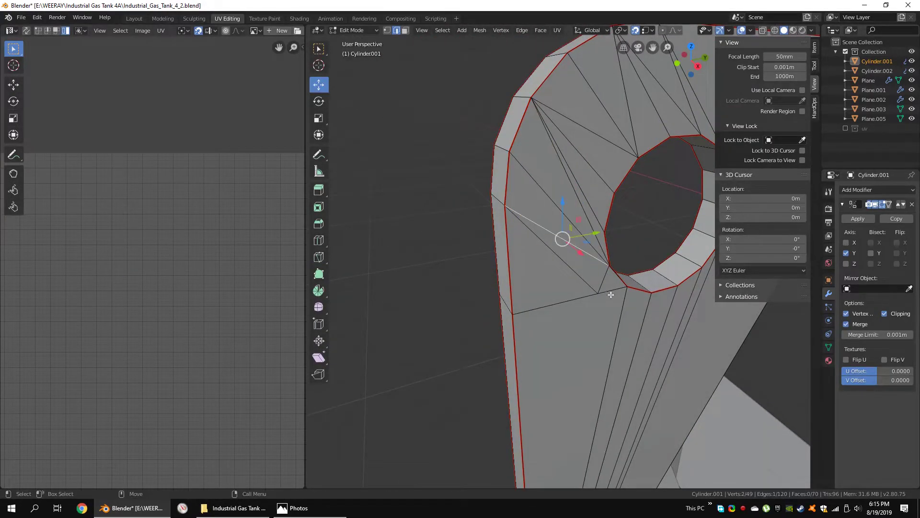
{"action": "right_click", "coordinate": [549, 313]}
{"action": "left_click", "coordinate": [618, 457]}
{"action": "mouse_move", "coordinate": [619, 456]}
{"action": "middle_mouse_down"}
{"action": "mouse_move", "coordinate": [621, 304]}
{"action": "mouse_move", "coordinate": [667, 284]}
{"action": "mouse_move", "coordinate": [534, 276]}
{"action": "middle_mouse_up"}
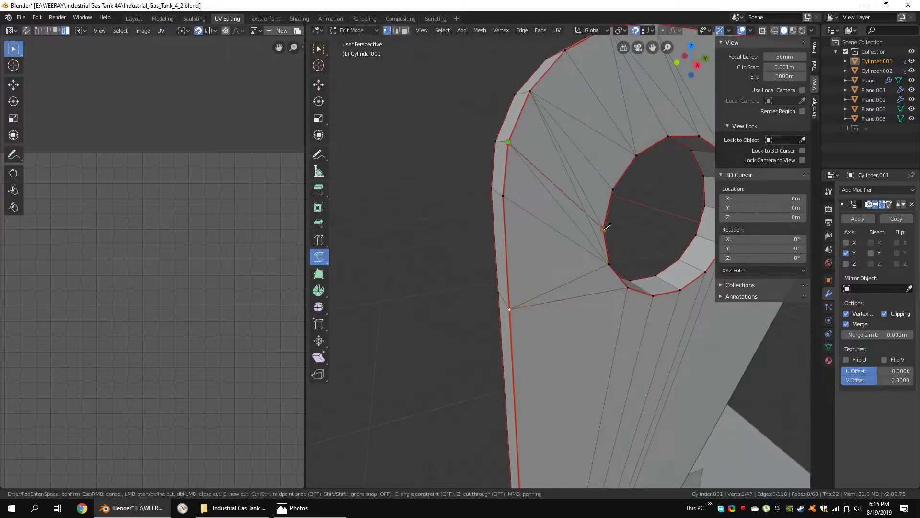
{"action": "left_click", "coordinate": [618, 222]}
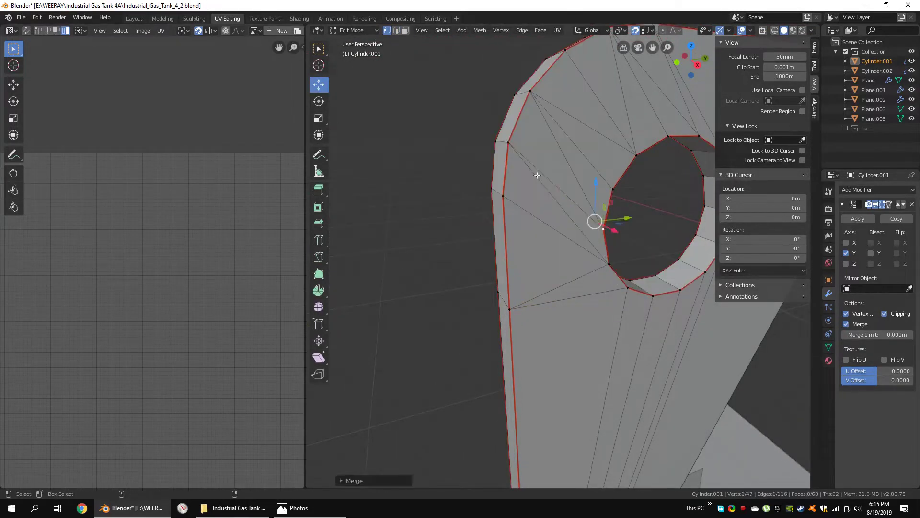
Step: Convert the selected triangles to quads and merge the remaining vertex pair at centre
{"action": "left_click", "coordinate": [565, 343]}
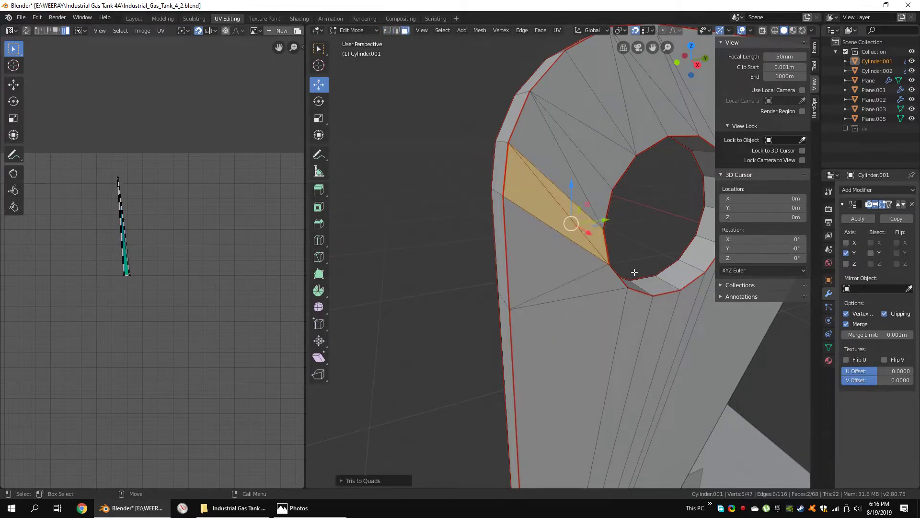
{"action": "scroll", "coordinate": [565, 343], "scroll_direction": "up", "scroll_amount": 4}
{"action": "mouse_move", "coordinate": [564, 343]}
{"action": "middle_mouse_down"}
{"action": "mouse_move", "coordinate": [553, 249]}
{"action": "mouse_move", "coordinate": [565, 259]}
{"action": "middle_mouse_up"}
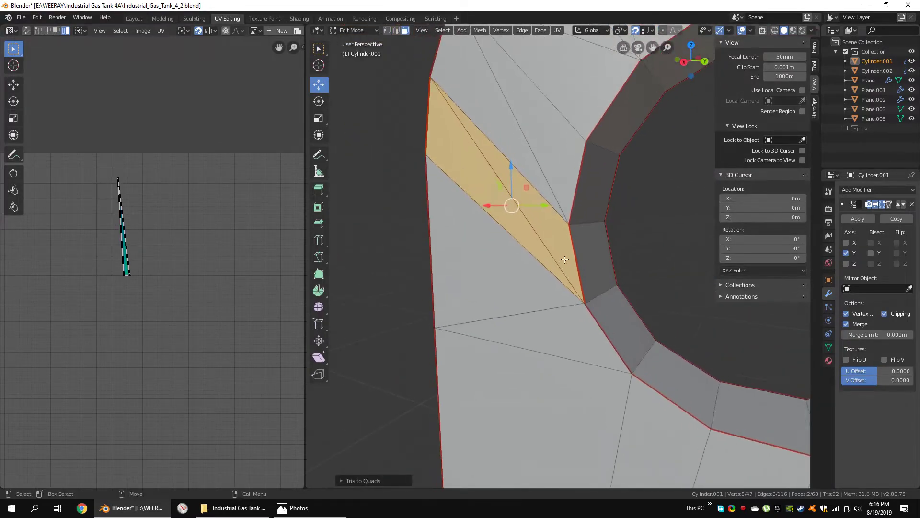
{"action": "left_click", "coordinate": [539, 308]}
{"action": "right_click", "coordinate": [589, 421]}
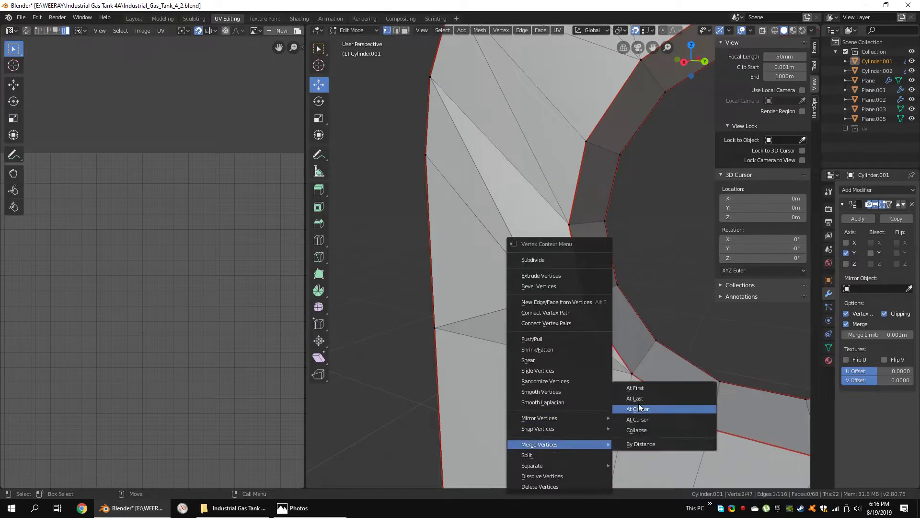
{"action": "left_click", "coordinate": [639, 408]}
{"action": "scroll", "coordinate": [540, 235], "scroll_direction": "down", "scroll_amount": 5}
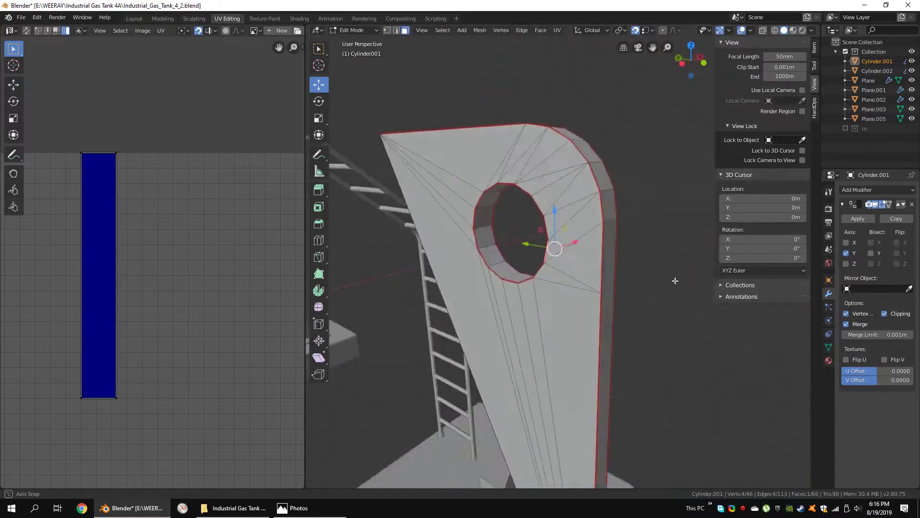
Step: Select all of the bracket's geometry and unwrap its UVs
{"action": "middle_click_drag", "start_coordinate": [541, 235], "coordinate": [591, 238]}
{"action": "key", "text": "Tab"}
{"action": "key", "text": "Tab"}
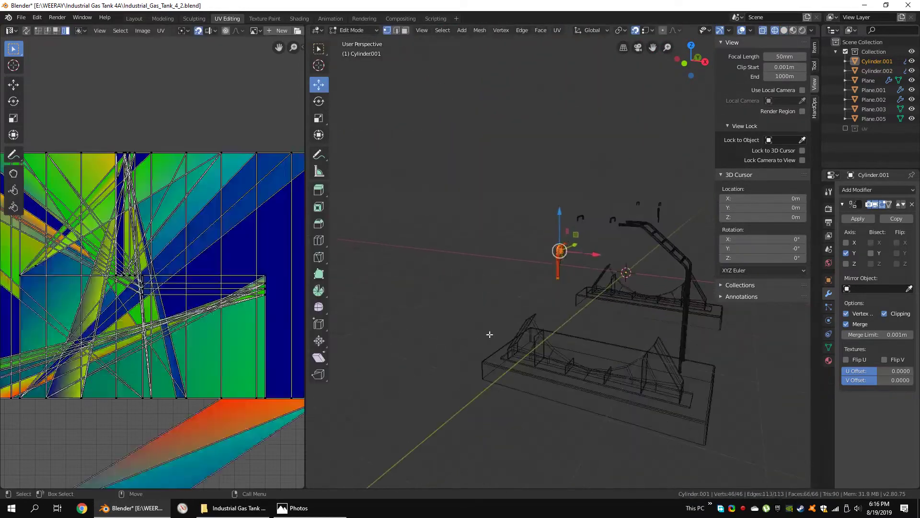
{"action": "key", "text": "KP_Decimal"}
{"action": "scroll", "coordinate": [568, 154], "scroll_direction": "up", "scroll_amount": 4}
{"action": "key", "text": "2"}
{"action": "scroll", "coordinate": [576, 186], "scroll_direction": "down", "scroll_amount": 5}
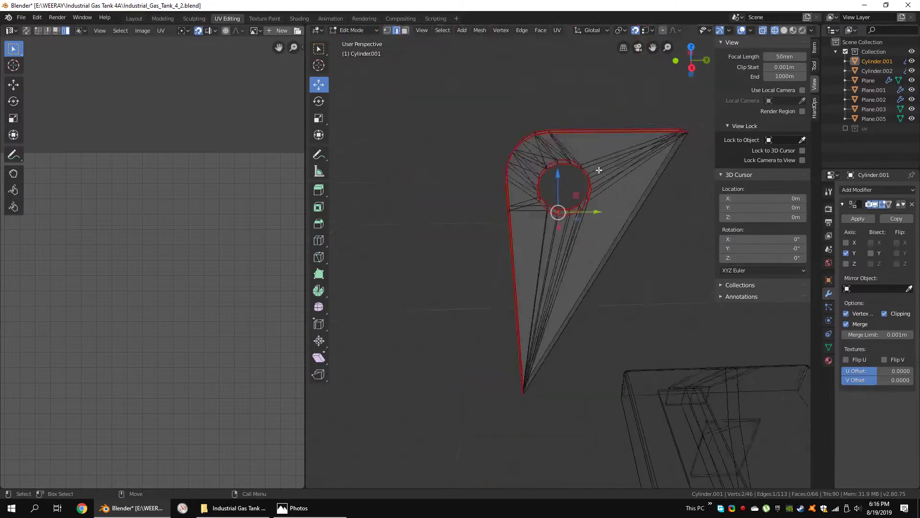
{"action": "key", "text": "a"}
{"action": "key", "text": "u"}
{"action": "key", "text": "Return"}
{"action": "left_click", "coordinate": [234, 258]}
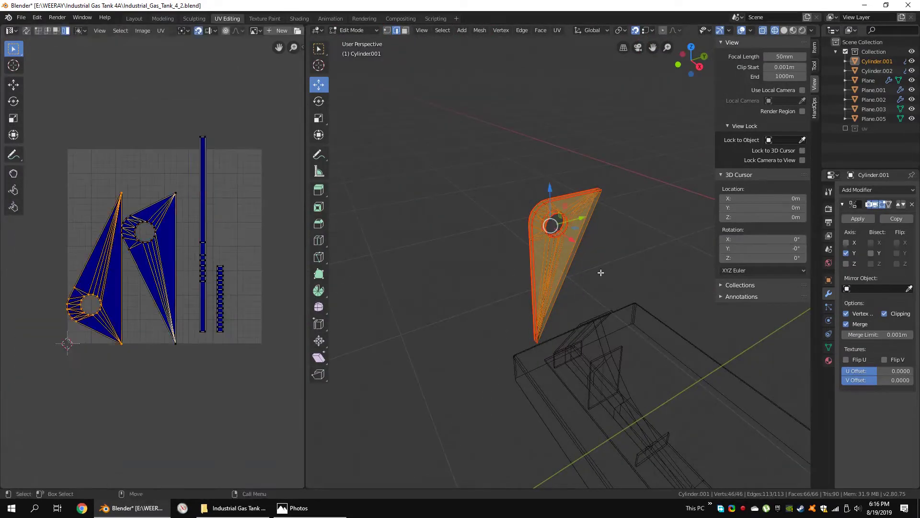
{"action": "key", "text": "Tab"}
Step: Move Cylinder.001 and the other cylinders into the 'uv' collection
{"action": "mouse_move", "coordinate": [877, 61]}
{"action": "left_mouse_down"}
{"action": "mouse_move", "coordinate": [862, 131]}
{"action": "mouse_move", "coordinate": [836, 128]}
{"action": "left_mouse_up"}
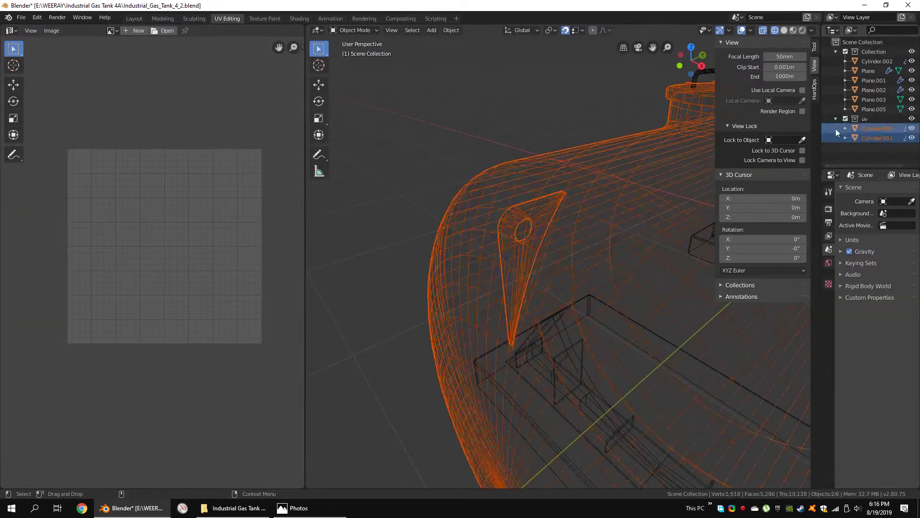
{"action": "key", "text": "shift+z"}
{"action": "mouse_move", "coordinate": [563, 228]}
{"action": "middle_mouse_down"}
{"action": "mouse_move", "coordinate": [548, 205]}
{"action": "mouse_move", "coordinate": [482, 253]}
{"action": "middle_mouse_up"}
{"action": "scroll", "coordinate": [482, 253], "scroll_direction": "down", "scroll_amount": 3}
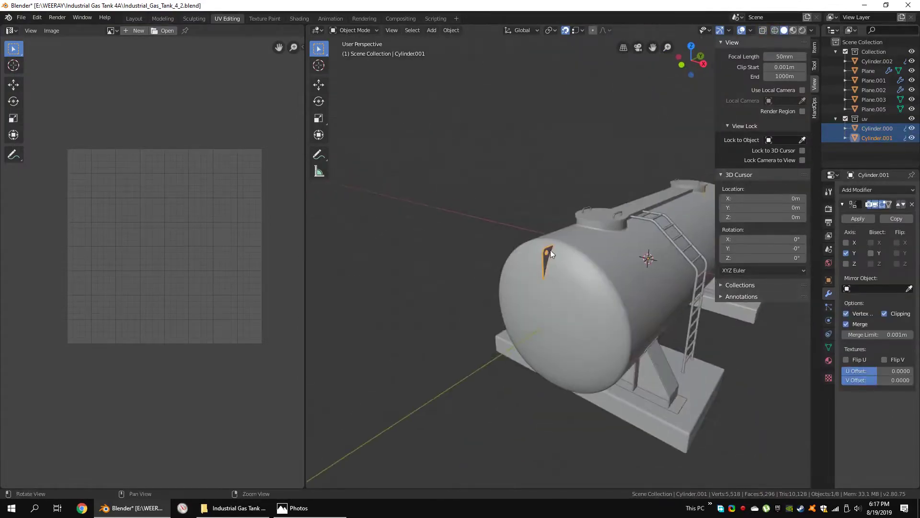
{"action": "middle_click_drag", "start_coordinate": [550, 249], "coordinate": [579, 232]}
{"action": "scroll", "coordinate": [518, 255], "scroll_direction": "down", "scroll_amount": 1}
Step: Check the UVs, then join the bracket into the tank body Cylinder.000
{"action": "key", "text": "Tab"}
{"action": "key", "text": "shift+z"}
{"action": "scroll", "coordinate": [484, 321], "scroll_direction": "down", "scroll_amount": 4}
{"action": "key", "text": "Tab"}
{"action": "scroll", "coordinate": [484, 321], "scroll_direction": "up", "scroll_amount": 5}
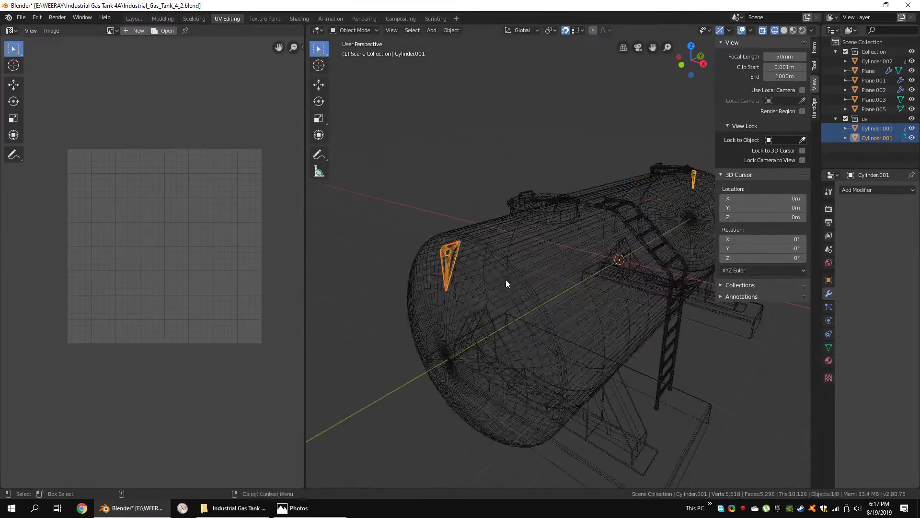
{"action": "left_click", "coordinate": [506, 280], "text": "shift"}
{"action": "key", "text": "ctrl+j"}
{"action": "middle_click_drag", "start_coordinate": [522, 269], "coordinate": [518, 246]}
{"action": "key", "text": "shift+z"}
{"action": "scroll", "coordinate": [518, 246], "scroll_direction": "up", "scroll_amount": 3}
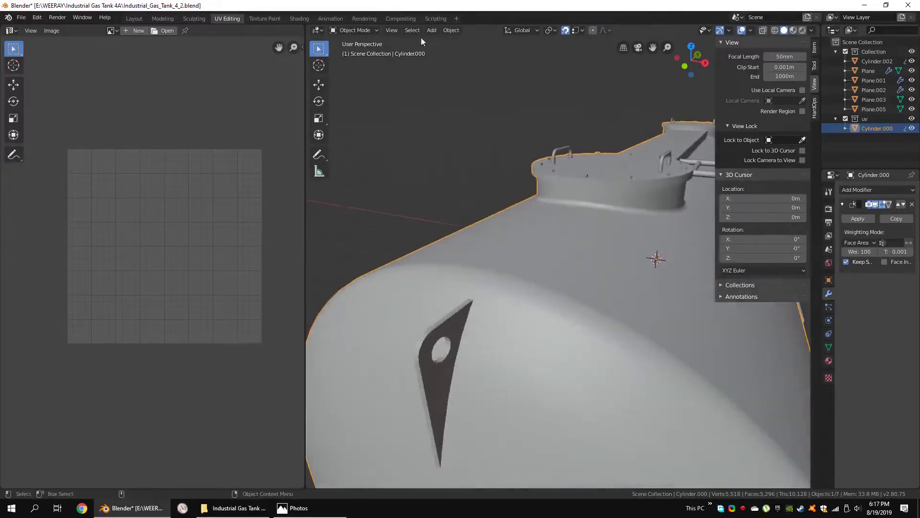
{"action": "left_click", "coordinate": [451, 29]}
{"action": "left_click", "coordinate": [470, 229]}
Step: Save the blend file and hide the uv collection
{"action": "middle_click_drag", "start_coordinate": [545, 291], "coordinate": [609, 266]}
{"action": "key", "text": "ctrl+s"}
{"action": "scroll", "coordinate": [608, 266], "scroll_direction": "down", "scroll_amount": 1}
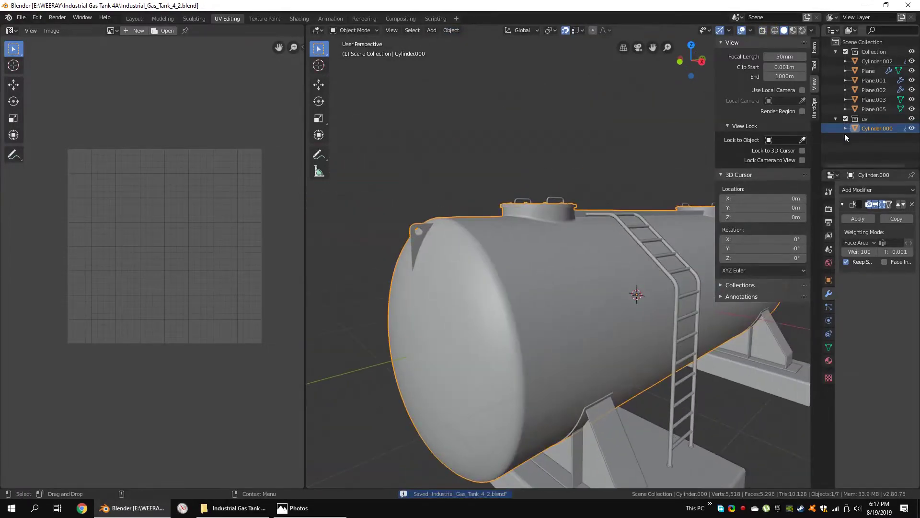
{"action": "left_click", "coordinate": [845, 119]}
Step: Open the handle object Cylinder.002 for mesh editing and pick one of its edges
{"action": "left_click", "coordinate": [877, 61]}
{"action": "key", "text": "KP_Decimal"}
{"action": "key", "text": "Tab"}
{"action": "left_click", "coordinate": [606, 229]}
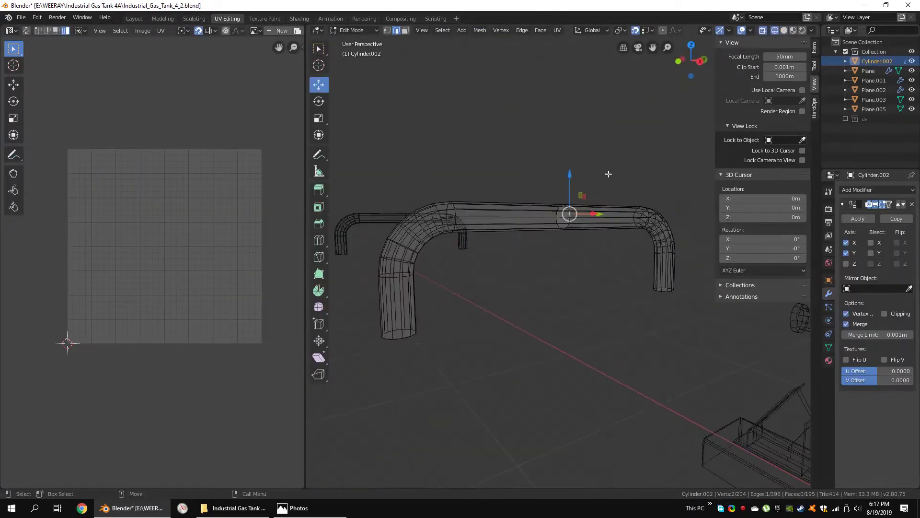
Step: Select the entire handle mesh of Cylinder.002
{"action": "key", "text": "alt+a"}
{"action": "key", "text": "shift+z"}
{"action": "middle_click_drag", "start_coordinate": [608, 230], "coordinate": [593, 250]}
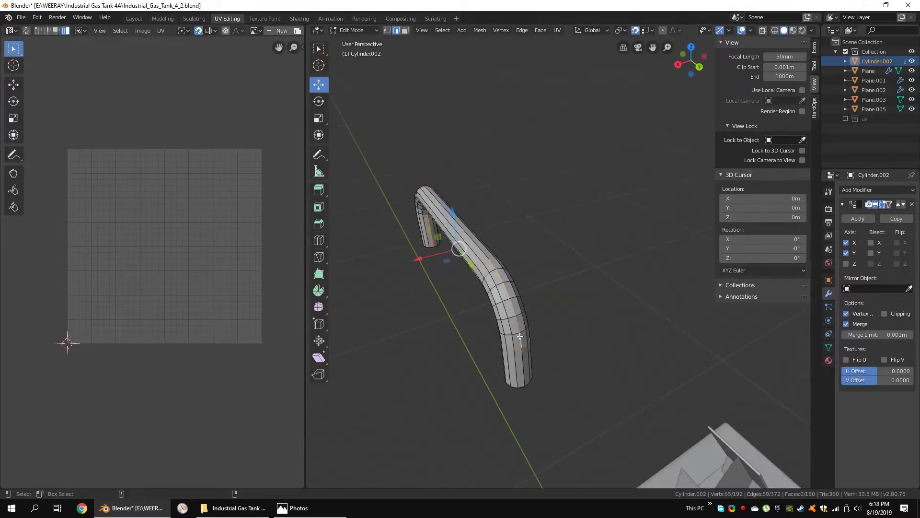
{"action": "middle_click_drag", "start_coordinate": [520, 337], "coordinate": [597, 307]}
{"action": "key", "text": "ctrl+KP_Add"}
{"action": "key", "text": "ctrl+KP_Add"}
{"action": "key", "text": "ctrl+KP_Add"}
{"action": "middle_click_drag", "start_coordinate": [557, 378], "coordinate": [590, 312]}
{"action": "scroll", "coordinate": [589, 312], "scroll_direction": "down", "scroll_amount": 3}
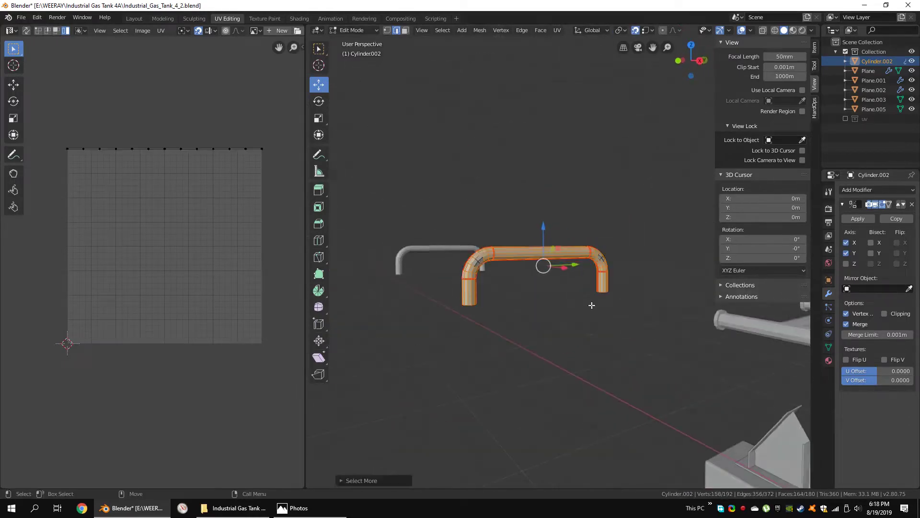
{"action": "key", "text": "a"}
Step: Move both handles into the uv collection and make Cylinder.002 active
{"action": "key", "text": "Tab"}
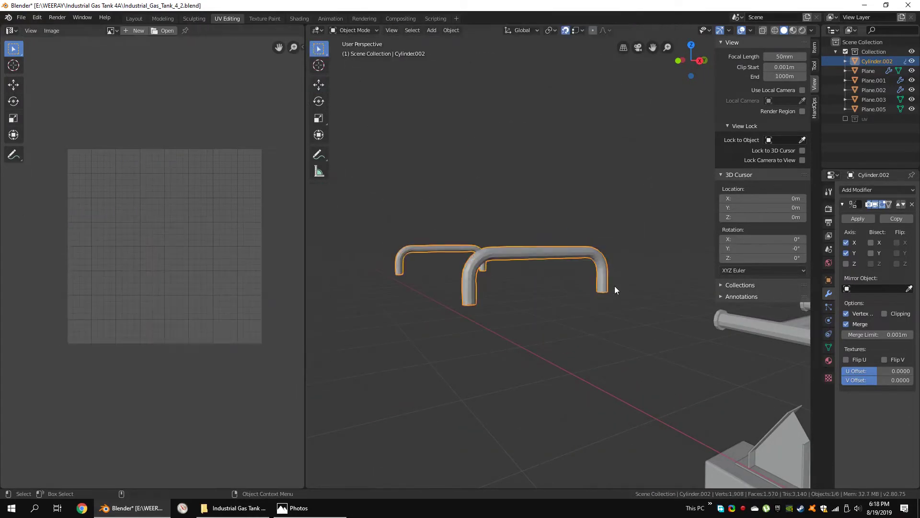
{"action": "scroll", "coordinate": [614, 285], "scroll_direction": "down", "scroll_amount": 3}
{"action": "left_click_drag", "start_coordinate": [877, 60], "coordinate": [867, 120]}
{"action": "scroll", "coordinate": [555, 260], "scroll_direction": "up", "scroll_amount": 4}
{"action": "scroll", "coordinate": [555, 263], "scroll_direction": "up", "scroll_amount": 5}
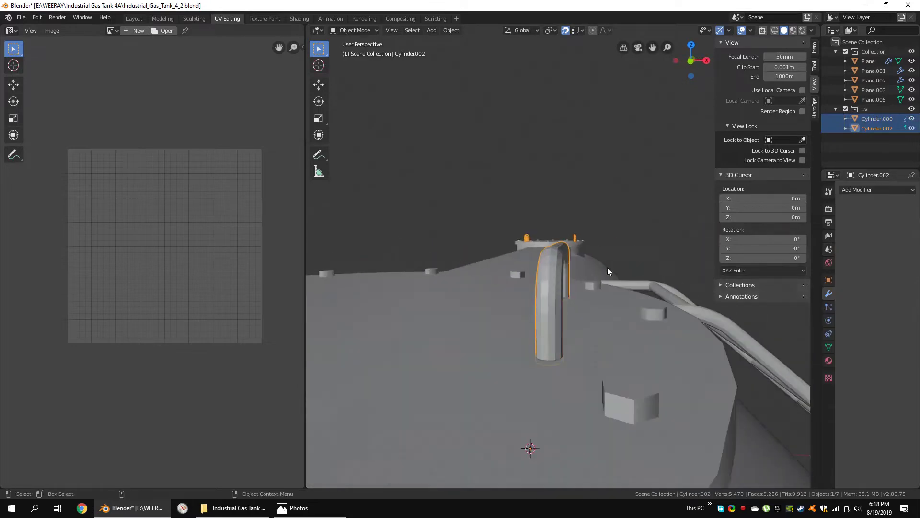
{"action": "scroll", "coordinate": [608, 266], "scroll_direction": "down", "scroll_amount": 2}
{"action": "left_click", "coordinate": [877, 128]}
Step: Join the handles into Cylinder.000 and check the UVs in mesh editing
{"action": "left_click", "coordinate": [451, 30]}
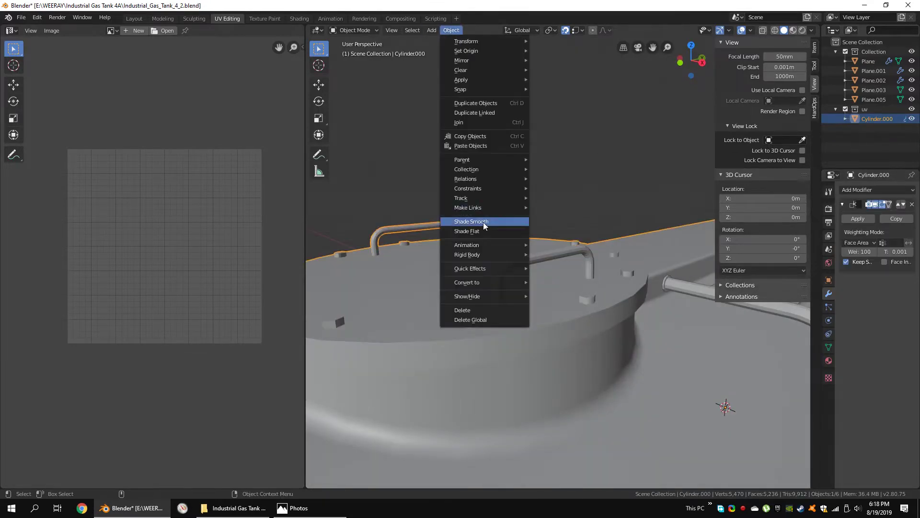
{"action": "scroll", "coordinate": [548, 216], "scroll_direction": "down", "scroll_amount": 2}
{"action": "key", "text": "Tab"}
{"action": "key", "text": "Tab"}
{"action": "scroll", "coordinate": [559, 286], "scroll_direction": "up", "scroll_amount": 2}
{"action": "scroll", "coordinate": [532, 292], "scroll_direction": "down", "scroll_amount": 2}
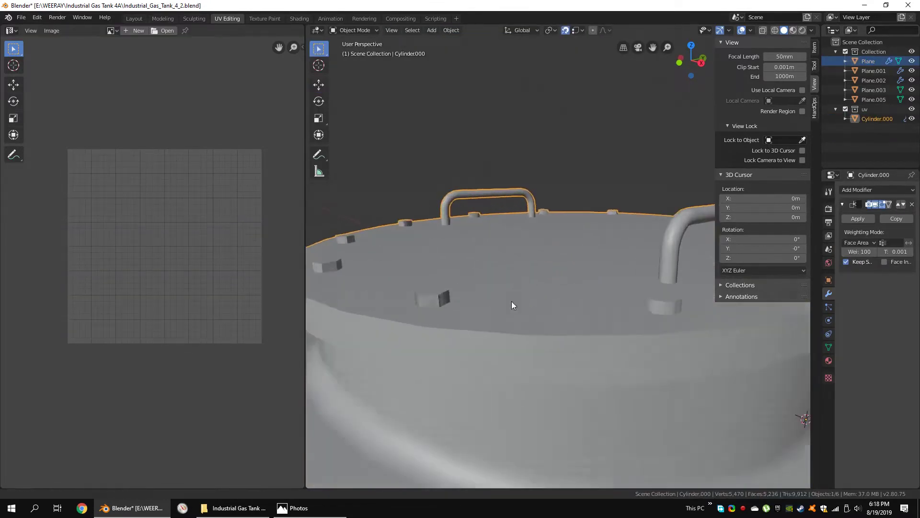
{"action": "key", "text": "Tab"}
Step: Enter mesh editing on the tank and select an edge on the hatch
{"action": "key", "text": "alt+a"}
{"action": "scroll", "coordinate": [527, 287], "scroll_direction": "down", "scroll_amount": 2}
{"action": "scroll", "coordinate": [551, 293], "scroll_direction": "up", "scroll_amount": 2}
{"action": "left_click", "coordinate": [417, 276]}
Step: Select the hatch geometry in right side view and merge its vertices by distance
{"action": "key", "text": "shift+z"}
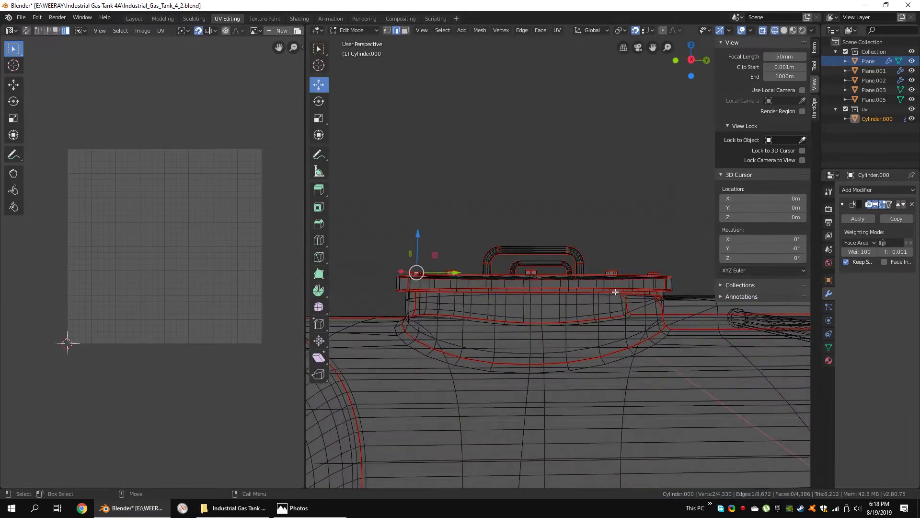
{"action": "scroll", "coordinate": [631, 290], "scroll_direction": "down", "scroll_amount": 3}
{"action": "scroll", "coordinate": [623, 286], "scroll_direction": "up", "scroll_amount": 2}
{"action": "key", "text": "shift+z"}
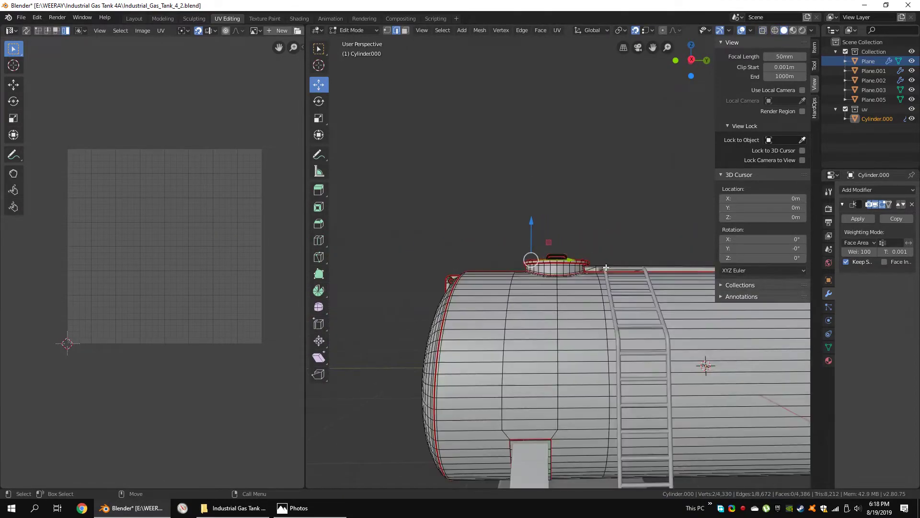
{"action": "scroll", "coordinate": [611, 276], "scroll_direction": "up", "scroll_amount": 3}
{"action": "key", "text": "KP_3"}
{"action": "key", "text": "ctrl+l"}
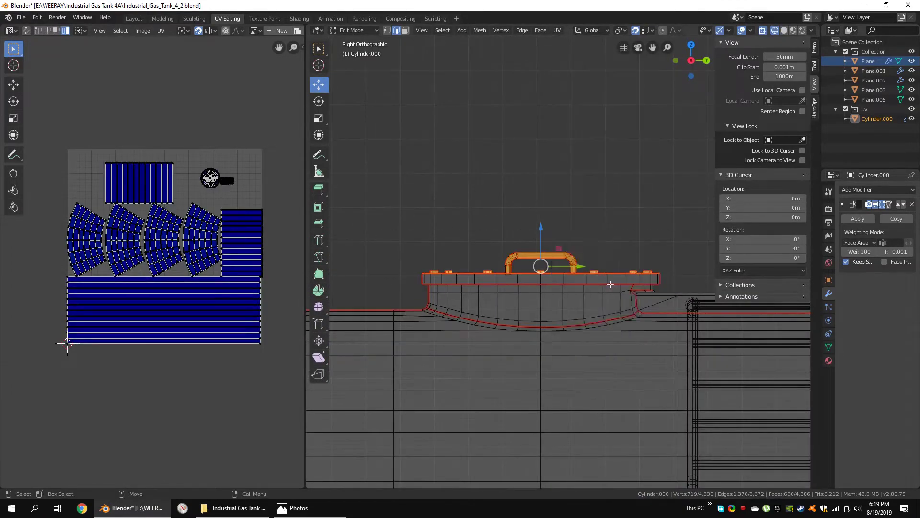
{"action": "right_click", "coordinate": [613, 264]}
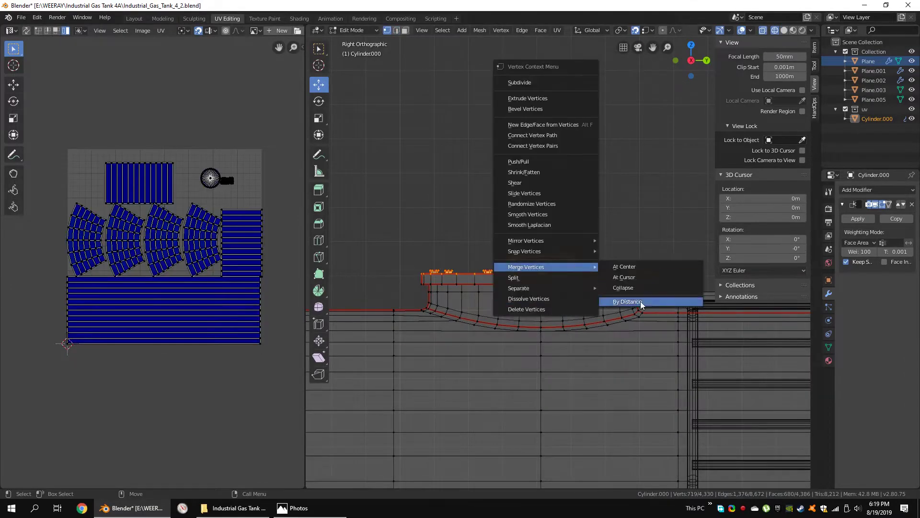
{"action": "left_click", "coordinate": [641, 302]}
Step: Return to the right side view and unwrap the hatch's UVs
{"action": "scroll", "coordinate": [531, 310], "scroll_direction": "down", "scroll_amount": 3}
{"action": "scroll", "coordinate": [419, 281], "scroll_direction": "up", "scroll_amount": 3}
{"action": "middle_click_drag", "start_coordinate": [419, 282], "coordinate": [557, 268]}
{"action": "key", "text": "alt+a"}
{"action": "key", "text": "shift+z"}
{"action": "key", "text": "KP_3"}
{"action": "key", "text": "shift+z"}
{"action": "key", "text": "ctrl+z"}
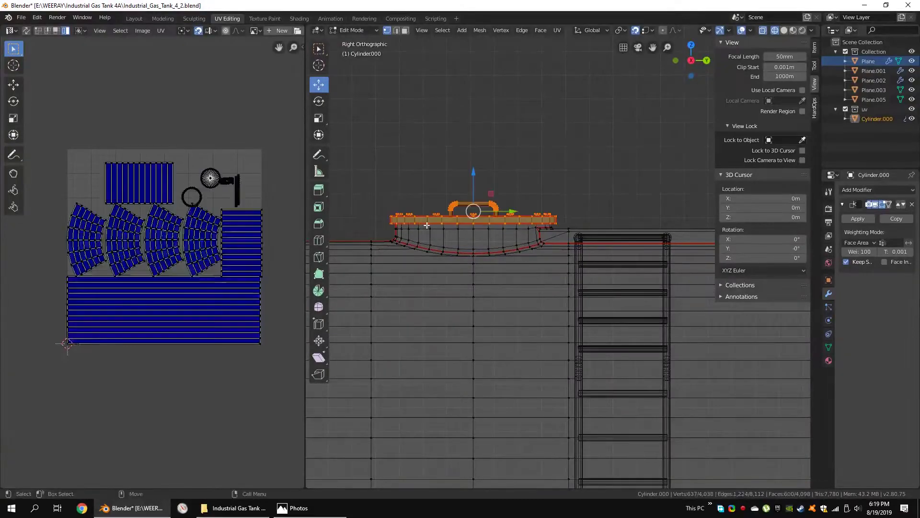
{"action": "key", "text": "u"}
Step: Re-unwrap the box-selected hatch faces and save the file
{"action": "scroll", "coordinate": [266, 407], "scroll_direction": "up", "scroll_amount": 4}
{"action": "scroll", "coordinate": [217, 210], "scroll_direction": "down", "scroll_amount": 3}
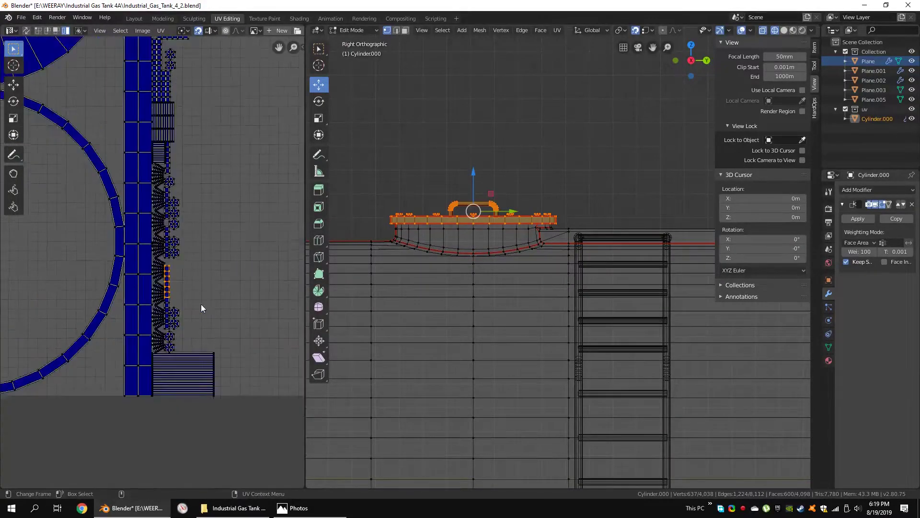
{"action": "left_click_drag", "start_coordinate": [380, 185], "coordinate": [596, 250]}
{"action": "key", "text": "u"}
{"action": "scroll", "coordinate": [281, 259], "scroll_direction": "up", "scroll_amount": 3}
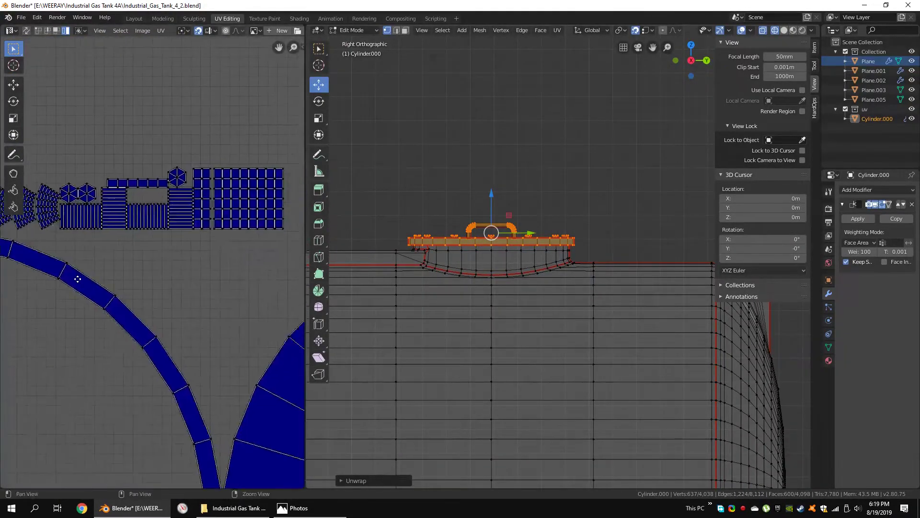
{"action": "scroll", "coordinate": [281, 259], "scroll_direction": "up", "scroll_amount": 2}
{"action": "key", "text": "Tab"}
{"action": "mouse_move", "coordinate": [503, 269]}
{"action": "middle_mouse_down"}
{"action": "mouse_move", "coordinate": [565, 266]}
{"action": "mouse_move", "coordinate": [556, 246]}
{"action": "mouse_move", "coordinate": [565, 226]}
{"action": "mouse_move", "coordinate": [657, 282]}
{"action": "mouse_move", "coordinate": [565, 316]}
{"action": "mouse_move", "coordinate": [569, 263]}
{"action": "mouse_move", "coordinate": [585, 280]}
{"action": "mouse_move", "coordinate": [537, 317]}
{"action": "mouse_move", "coordinate": [438, 323]}
{"action": "mouse_move", "coordinate": [631, 322]}
{"action": "mouse_move", "coordinate": [613, 334]}
{"action": "middle_mouse_up"}
{"action": "key", "text": "ctrl+s"}
Step: Select the Plane object and frame it for mesh editing
{"action": "left_click", "coordinate": [868, 61]}
{"action": "key", "text": "Tab"}
{"action": "key", "text": "KP_Decimal"}
Step: Select all faces of the support plates and unwrap them
{"action": "key", "text": "Tab"}
{"action": "key", "text": "Tab"}
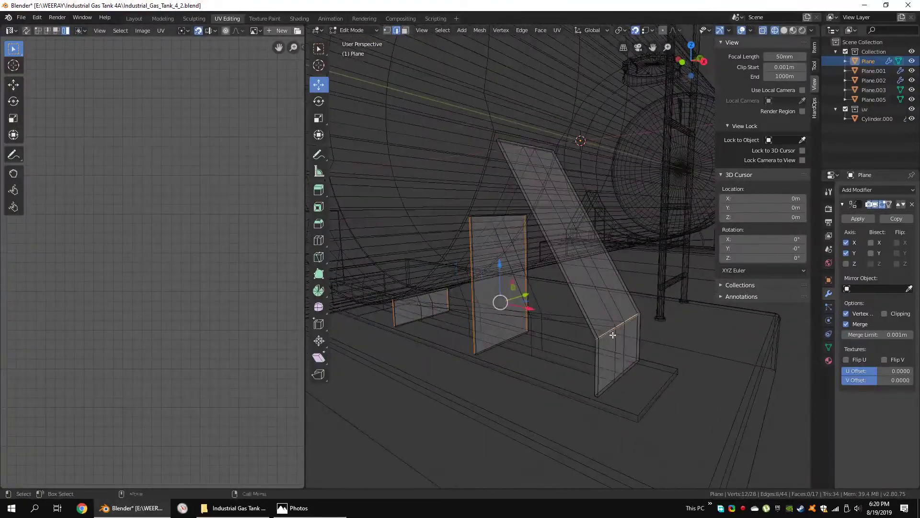
{"action": "middle_click_drag", "start_coordinate": [635, 299], "coordinate": [630, 359]}
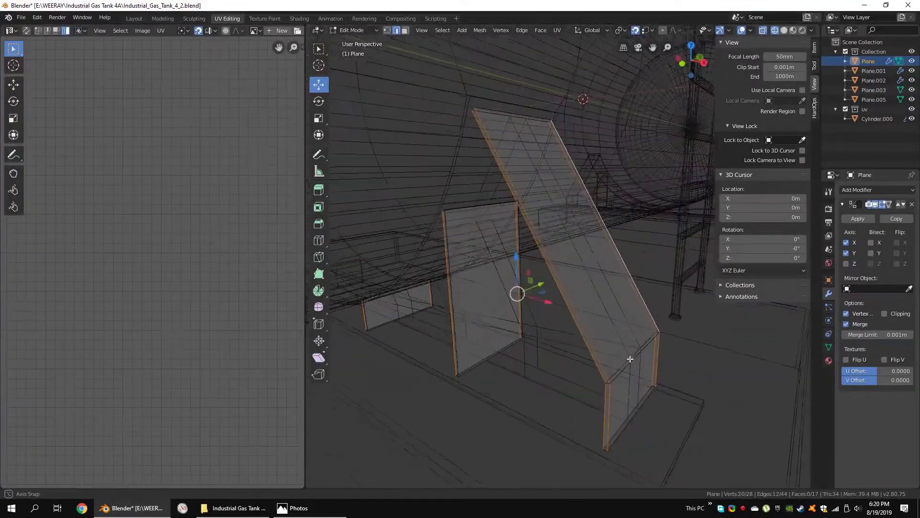
{"action": "key", "text": "a"}
{"action": "right_click", "coordinate": [551, 274]}
{"action": "left_click", "coordinate": [538, 372]}
{"action": "scroll", "coordinate": [591, 318], "scroll_direction": "down", "scroll_amount": 5}
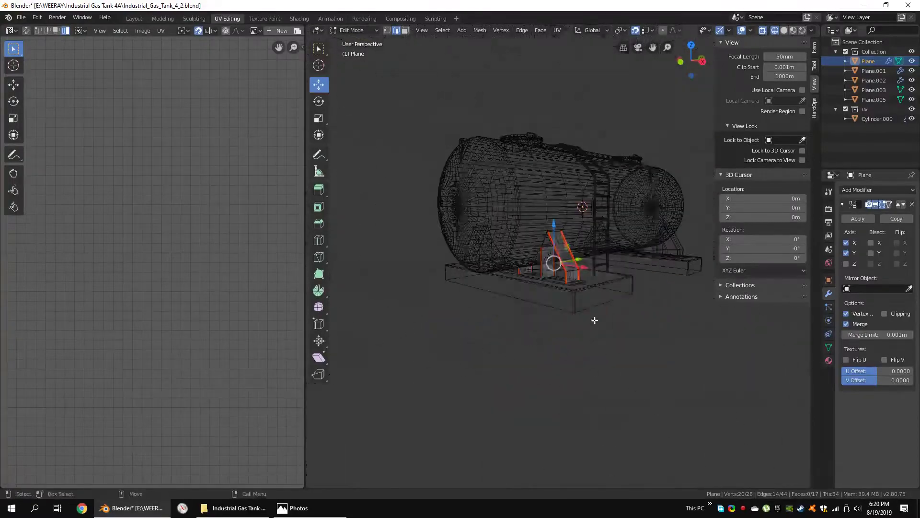
{"action": "scroll", "coordinate": [204, 322], "scroll_direction": "up", "scroll_amount": 3}
{"action": "scroll", "coordinate": [528, 278], "scroll_direction": "up", "scroll_amount": 5}
Step: Apply the Mirror modifier so the mirrored plates become real geometry
{"action": "mouse_move", "coordinate": [527, 278]}
{"action": "middle_mouse_down"}
{"action": "mouse_move", "coordinate": [634, 300]}
{"action": "mouse_move", "coordinate": [623, 307]}
{"action": "middle_mouse_up"}
{"action": "scroll", "coordinate": [260, 315], "scroll_direction": "up", "scroll_amount": 5}
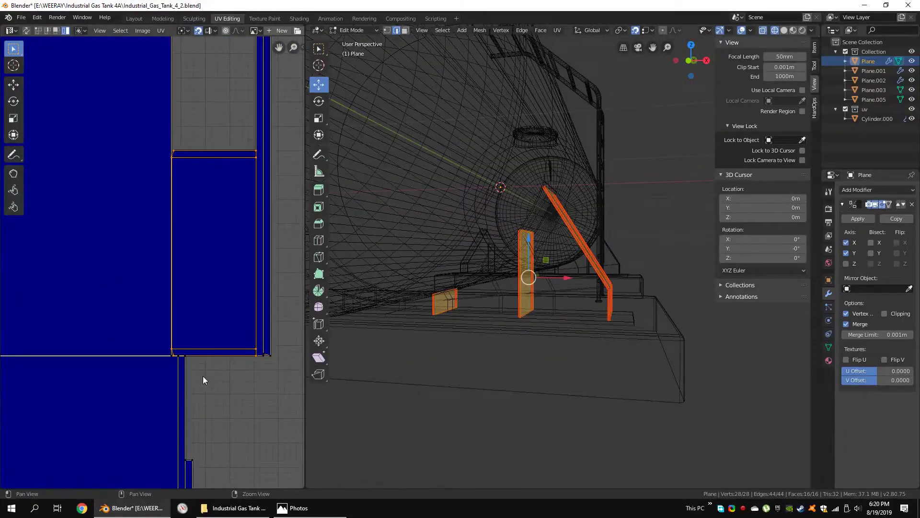
{"action": "scroll", "coordinate": [203, 377], "scroll_direction": "down", "scroll_amount": 3}
{"action": "scroll", "coordinate": [221, 364], "scroll_direction": "down", "scroll_amount": 2}
{"action": "middle_click_drag", "start_coordinate": [503, 288], "coordinate": [601, 314]}
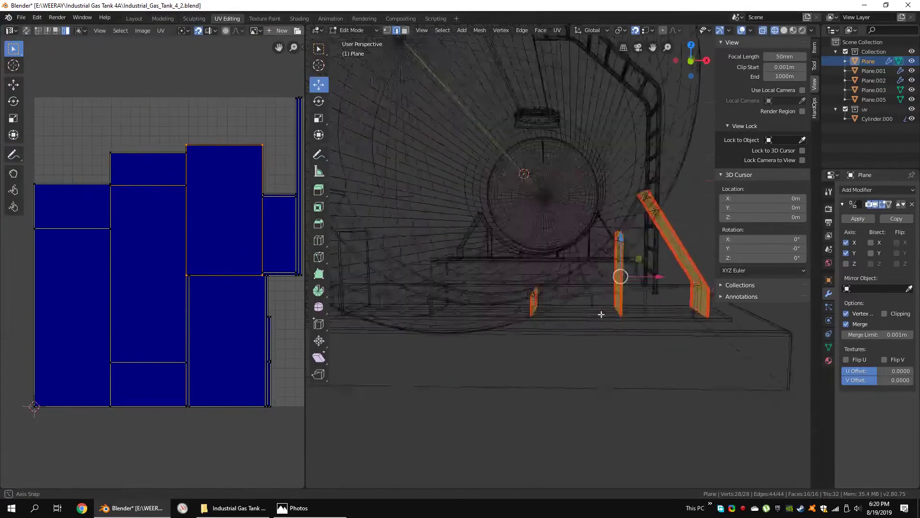
{"action": "middle_click_drag", "start_coordinate": [269, 301], "coordinate": [193, 319]}
{"action": "key", "text": "Tab"}
{"action": "scroll", "coordinate": [602, 312], "scroll_direction": "down", "scroll_amount": 4}
{"action": "key", "text": "Tab"}
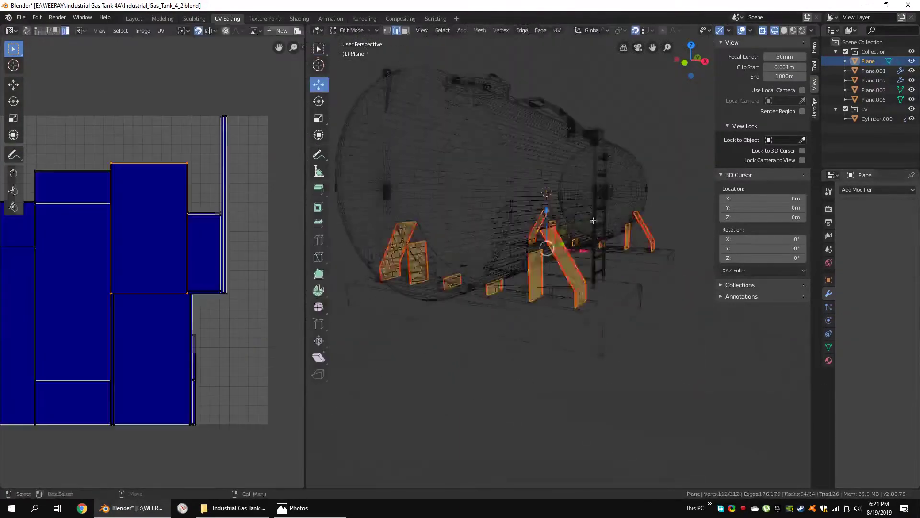
{"action": "middle_click_drag", "start_coordinate": [602, 311], "coordinate": [605, 292]}
{"action": "key", "text": "Tab"}
{"action": "scroll", "coordinate": [467, 242], "scroll_direction": "up", "scroll_amount": 3}
Step: Flat-shade the tank body Cylinder.000
{"action": "key", "text": "shift+z"}
{"action": "middle_click_drag", "start_coordinate": [516, 229], "coordinate": [562, 230]}
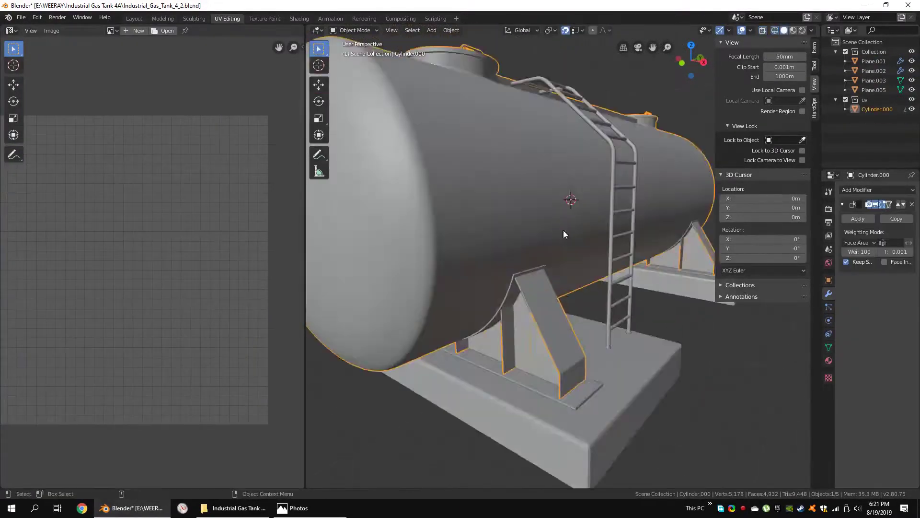
{"action": "left_click", "coordinate": [451, 30]}
{"action": "left_click", "coordinate": [477, 231]}
Step: Mark the saddle support edges sharp and save the file
{"action": "key", "text": "Tab"}
{"action": "key", "text": "alt+a"}
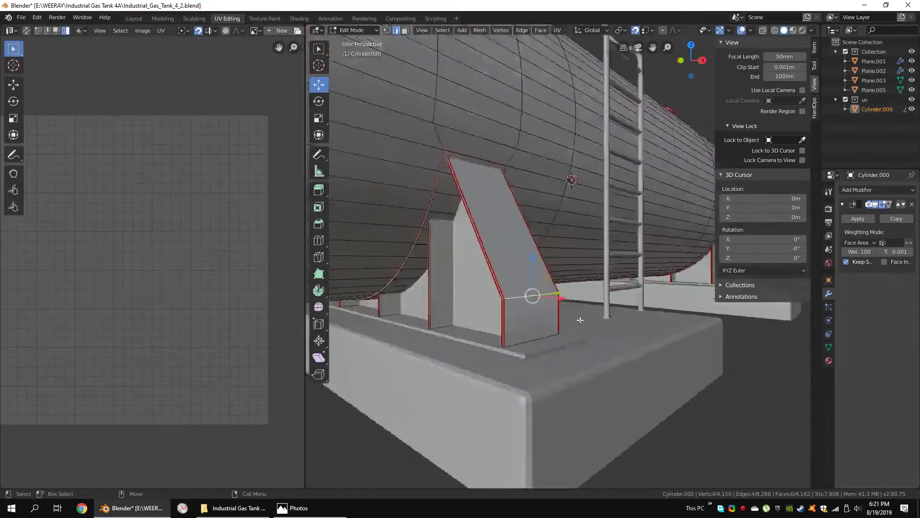
{"action": "key", "text": "shift+z"}
{"action": "scroll", "coordinate": [555, 344], "scroll_direction": "up", "scroll_amount": 3}
{"action": "mouse_move", "coordinate": [555, 345]}
{"action": "middle_mouse_down"}
{"action": "mouse_move", "coordinate": [597, 297]}
{"action": "mouse_move", "coordinate": [499, 337]}
{"action": "mouse_move", "coordinate": [496, 375]}
{"action": "mouse_move", "coordinate": [599, 325]}
{"action": "middle_mouse_up"}
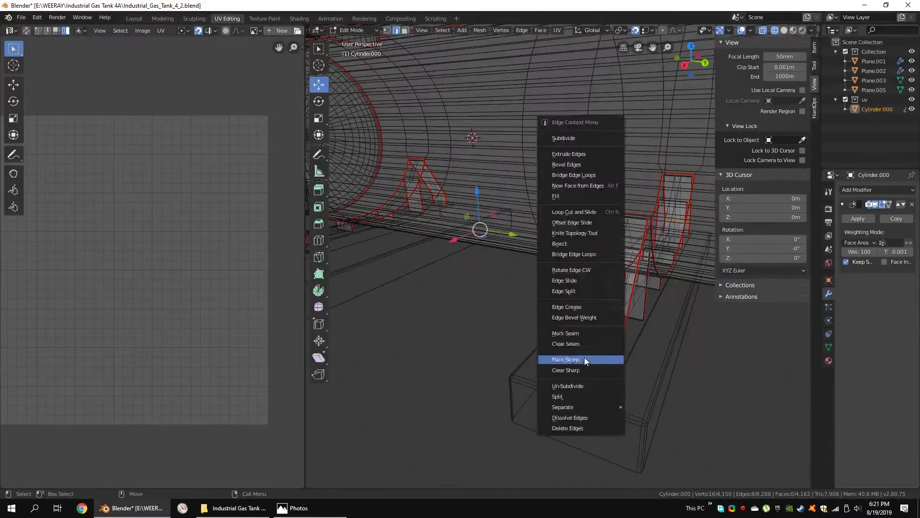
{"action": "left_click", "coordinate": [586, 360]}
{"action": "mouse_move", "coordinate": [586, 361]}
{"action": "middle_mouse_down"}
{"action": "mouse_move", "coordinate": [598, 339]}
{"action": "mouse_move", "coordinate": [604, 364]}
{"action": "middle_mouse_up"}
{"action": "key", "text": "Tab"}
{"action": "key", "text": "shift+z"}
{"action": "key", "text": "ctrl+s"}
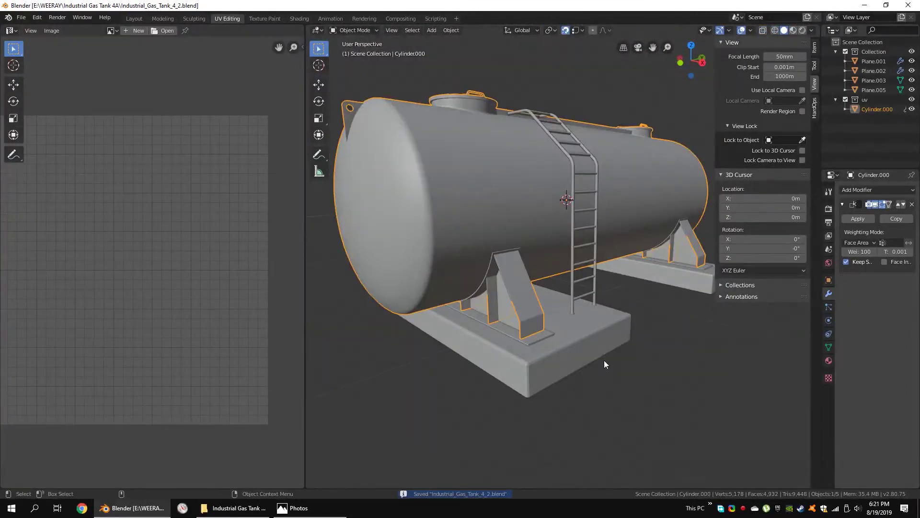
{"action": "left_click", "coordinate": [515, 317]}
Step: Delete the extra edge loop from the Plane.001 flat bars in wireframe view
{"action": "key", "text": "Tab"}
{"action": "key", "text": "KP_Decimal"}
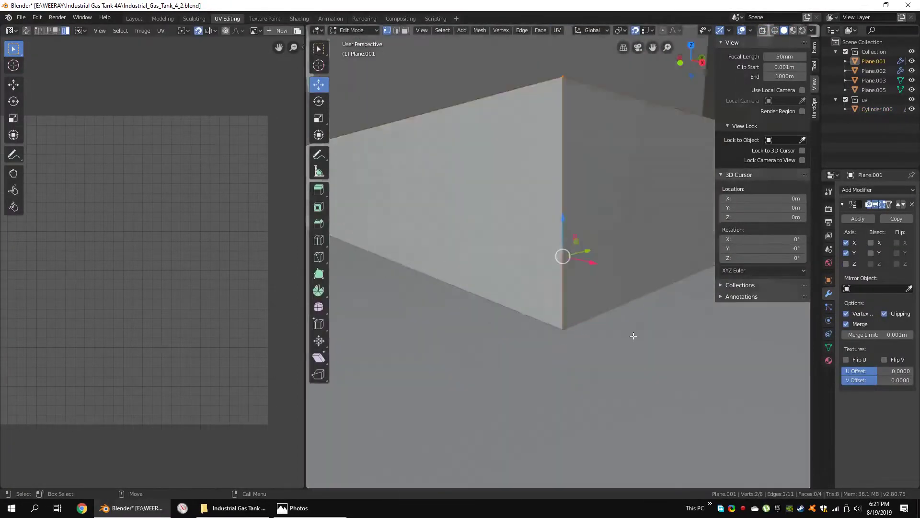
{"action": "middle_click_drag", "start_coordinate": [634, 336], "coordinate": [535, 236]}
{"action": "key", "text": "shift+z"}
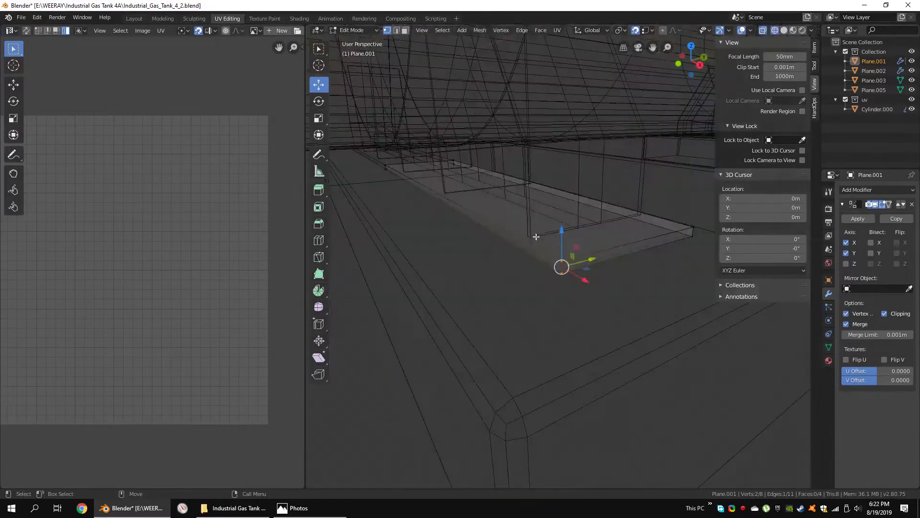
{"action": "middle_click_drag", "start_coordinate": [689, 231], "coordinate": [509, 251]}
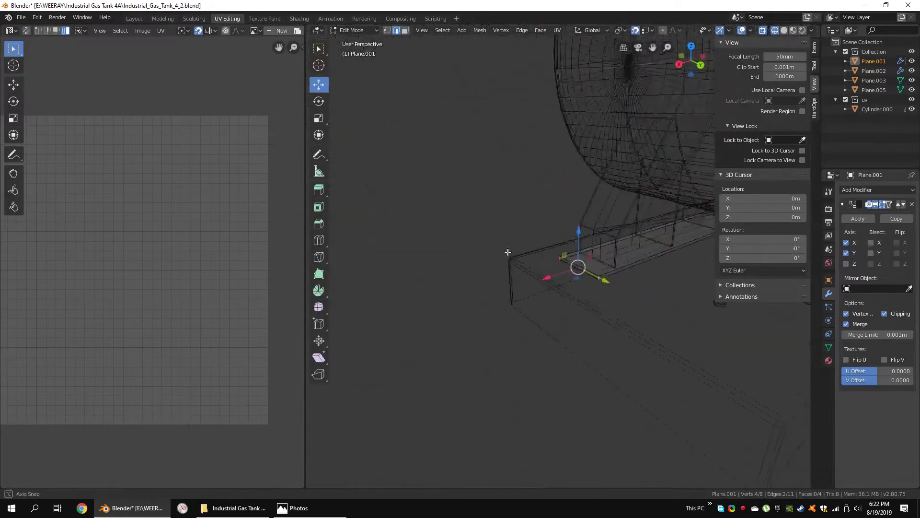
{"action": "scroll", "coordinate": [522, 243], "scroll_direction": "down", "scroll_amount": 3}
{"action": "middle_click_drag", "start_coordinate": [613, 223], "coordinate": [556, 179]}
{"action": "left_click_drag", "start_coordinate": [556, 179], "coordinate": [484, 300]}
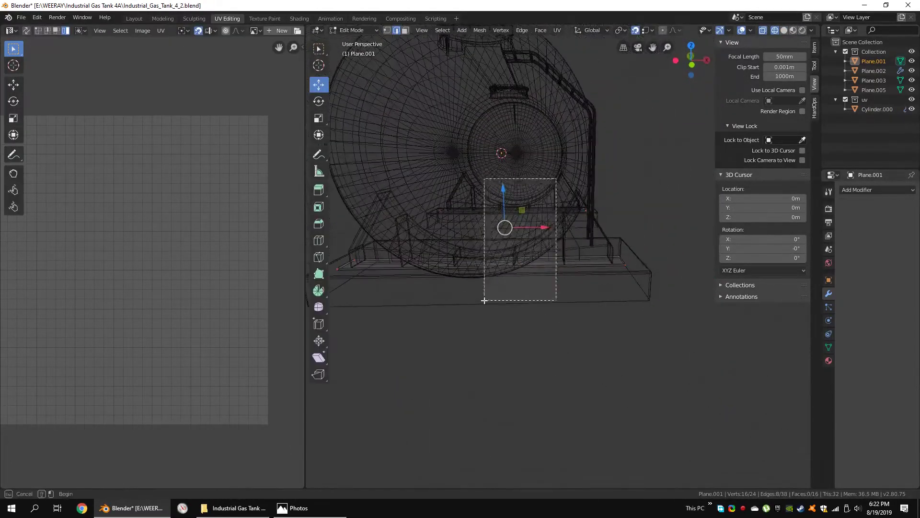
{"action": "key", "text": "x"}
{"action": "left_click", "coordinate": [552, 238]}
{"action": "middle_click_drag", "start_coordinate": [552, 238], "coordinate": [505, 317]}
Step: Unwrap the Plane.001 flat bars and join them into the tank Cylinder.000
{"action": "key", "text": "F3"}
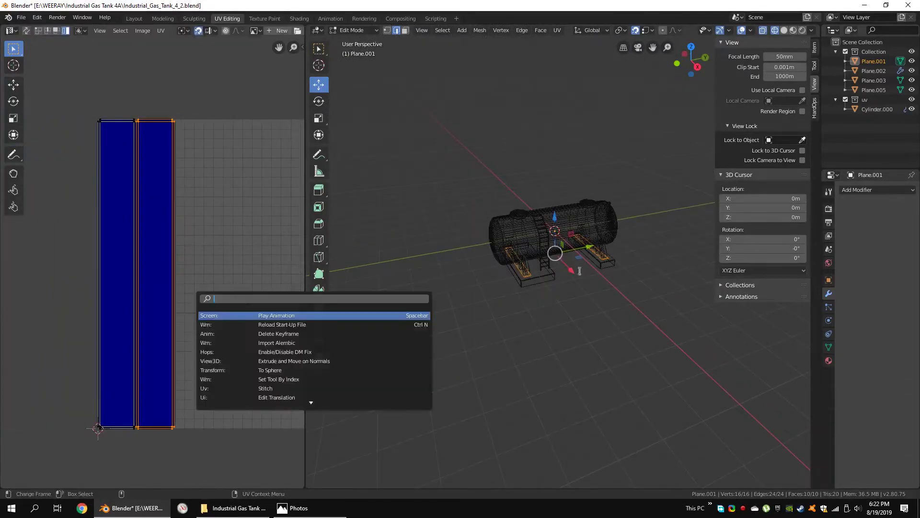
{"action": "key", "text": "Escape"}
{"action": "scroll", "coordinate": [148, 160], "scroll_direction": "up", "scroll_amount": 3}
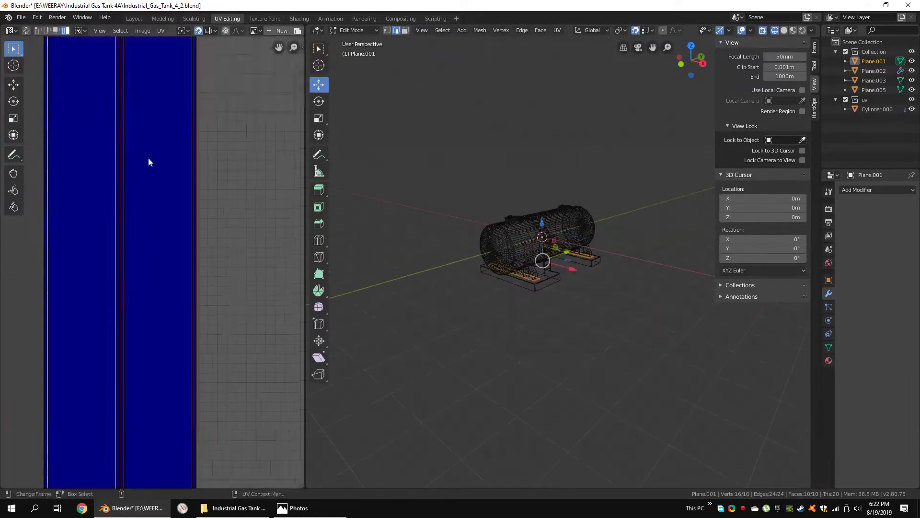
{"action": "scroll", "coordinate": [581, 273], "scroll_direction": "up", "scroll_amount": 5}
{"action": "key", "text": "Tab"}
{"action": "left_click", "coordinate": [502, 292]}
{"action": "scroll", "coordinate": [503, 292], "scroll_direction": "up", "scroll_amount": 3}
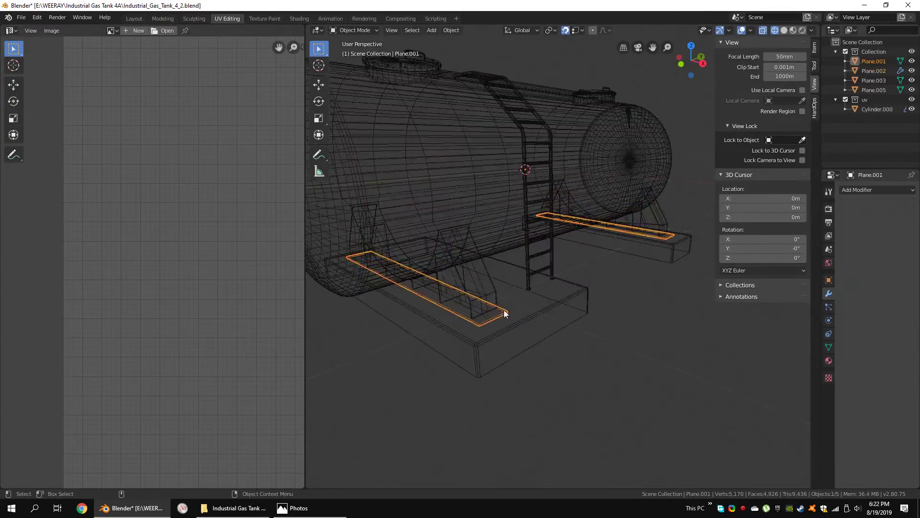
{"action": "key", "text": "Delete"}
Step: Mark seams on the Plane.002 legs and unwrap all their faces
{"action": "left_click", "coordinate": [497, 304]}
{"action": "mouse_move", "coordinate": [497, 304]}
{"action": "middle_mouse_down"}
{"action": "mouse_move", "coordinate": [521, 261]}
{"action": "mouse_move", "coordinate": [521, 322]}
{"action": "mouse_move", "coordinate": [501, 313]}
{"action": "middle_mouse_up"}
{"action": "key", "text": "Tab"}
{"action": "left_click", "coordinate": [502, 313]}
{"action": "scroll", "coordinate": [501, 312], "scroll_direction": "down", "scroll_amount": 5}
{"action": "key", "text": "a"}
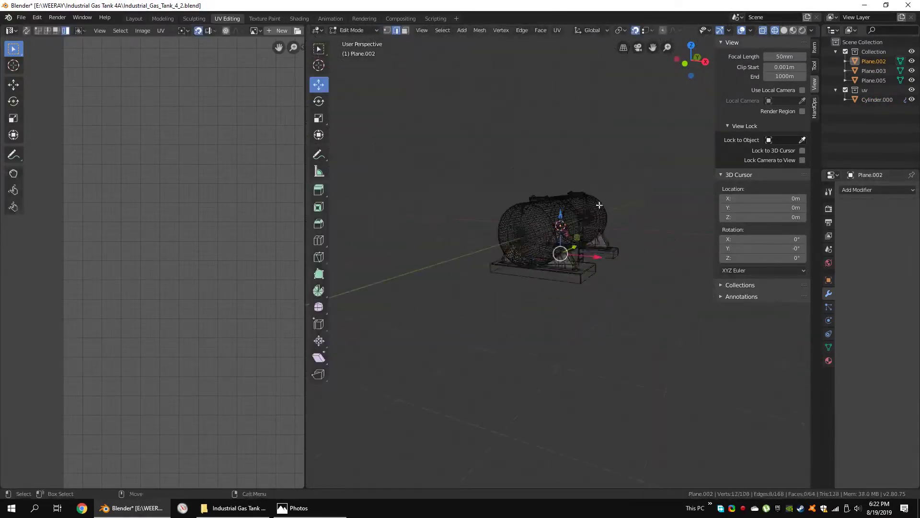
{"action": "key", "text": "u"}
{"action": "key", "text": "Return"}
{"action": "scroll", "coordinate": [200, 231], "scroll_direction": "down", "scroll_amount": 3}
{"action": "scroll", "coordinate": [642, 284], "scroll_direction": "up", "scroll_amount": 4}
Step: Select the concrete base Plane.003's corner edge and edge loops for seams
{"action": "key", "text": "Tab"}
{"action": "left_click", "coordinate": [641, 194]}
{"action": "key", "text": "Tab"}
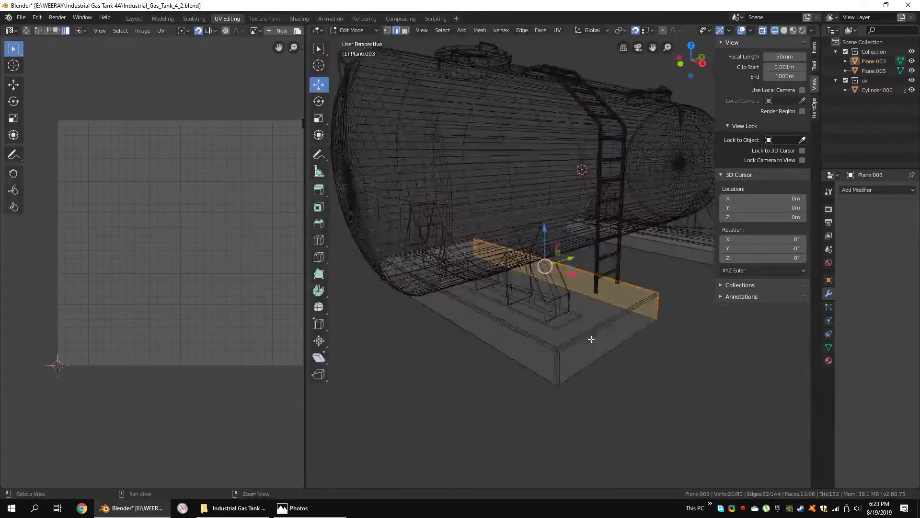
{"action": "scroll", "coordinate": [509, 234], "scroll_direction": "up", "scroll_amount": 5}
{"action": "left_click", "coordinate": [496, 240], "text": "alt+shift"}
{"action": "mouse_move", "coordinate": [541, 236]}
{"action": "middle_mouse_down"}
{"action": "mouse_move", "coordinate": [496, 239]}
{"action": "mouse_move", "coordinate": [529, 288]}
{"action": "mouse_move", "coordinate": [466, 269]}
{"action": "mouse_move", "coordinate": [480, 261]}
{"action": "mouse_move", "coordinate": [529, 312]}
{"action": "mouse_move", "coordinate": [505, 372]}
{"action": "middle_mouse_up"}
{"action": "scroll", "coordinate": [505, 264], "scroll_direction": "up", "scroll_amount": 3}
{"action": "left_click", "coordinate": [614, 311], "text": "alt+shift"}
{"action": "scroll", "coordinate": [614, 312], "scroll_direction": "down", "scroll_amount": 8}
{"action": "scroll", "coordinate": [530, 313], "scroll_direction": "up", "scroll_amount": 8}
{"action": "scroll", "coordinate": [443, 325], "scroll_direction": "up", "scroll_amount": 3}
{"action": "left_click", "coordinate": [341, 319], "text": "alt+shift"}
{"action": "mouse_move", "coordinate": [341, 319]}
{"action": "middle_mouse_down"}
{"action": "mouse_move", "coordinate": [447, 299]}
{"action": "mouse_move", "coordinate": [533, 245]}
{"action": "middle_mouse_up"}
{"action": "scroll", "coordinate": [447, 298], "scroll_direction": "up", "scroll_amount": 3}
{"action": "left_click", "coordinate": [484, 312], "text": "alt+shift"}
{"action": "scroll", "coordinate": [554, 230], "scroll_direction": "down", "scroll_amount": 6}
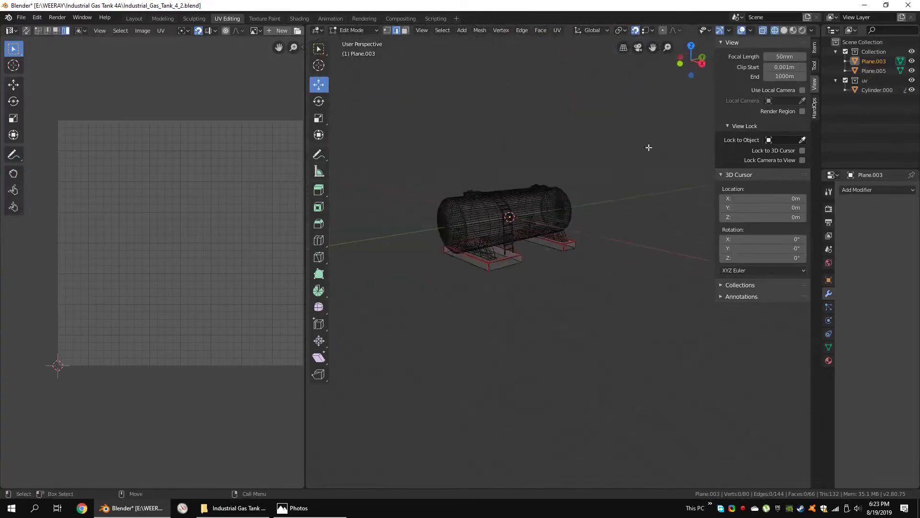
Step: Mark the chosen base edges as seams and unwrap all of Plane.003
{"action": "key", "text": "a"}
{"action": "key", "text": "u"}
{"action": "left_click", "coordinate": [649, 145]}
{"action": "scroll", "coordinate": [197, 289], "scroll_direction": "up", "scroll_amount": 3}
{"action": "middle_click_drag", "start_coordinate": [194, 329], "coordinate": [69, 346]}
{"action": "scroll", "coordinate": [228, 341], "scroll_direction": "down", "scroll_amount": 4}
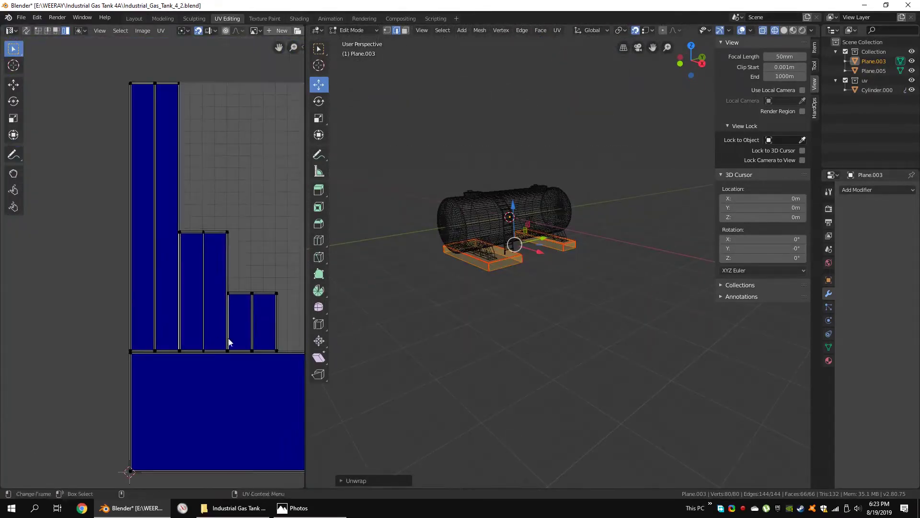
{"action": "key", "text": "Tab"}
{"action": "scroll", "coordinate": [547, 224], "scroll_direction": "up", "scroll_amount": 4}
Step: Mark seams on the Plane.005 ladder's rung edges in edge select mode
{"action": "scroll", "coordinate": [522, 278], "scroll_direction": "up", "scroll_amount": 3}
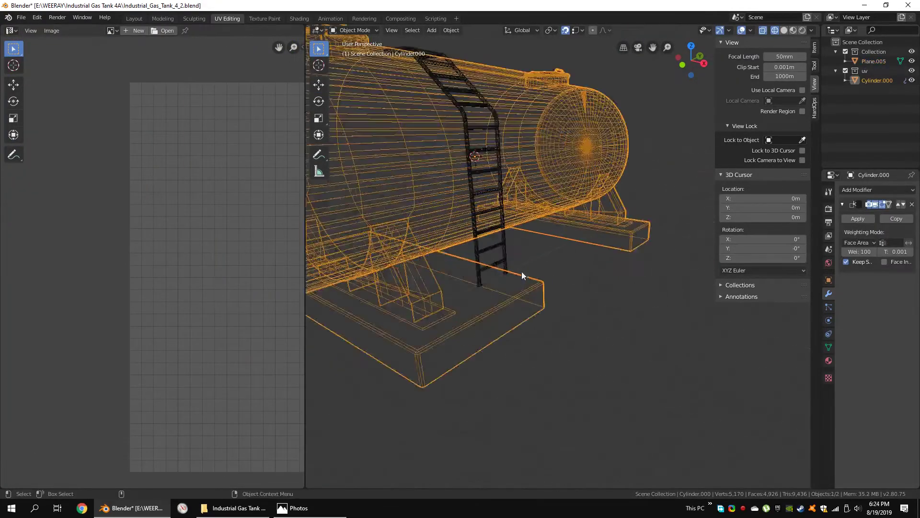
{"action": "middle_click_drag", "start_coordinate": [521, 271], "coordinate": [564, 274]}
{"action": "left_click", "coordinate": [564, 274]}
{"action": "key", "text": "Tab"}
{"action": "scroll", "coordinate": [509, 292], "scroll_direction": "down", "scroll_amount": 3}
{"action": "key", "text": "shift+z"}
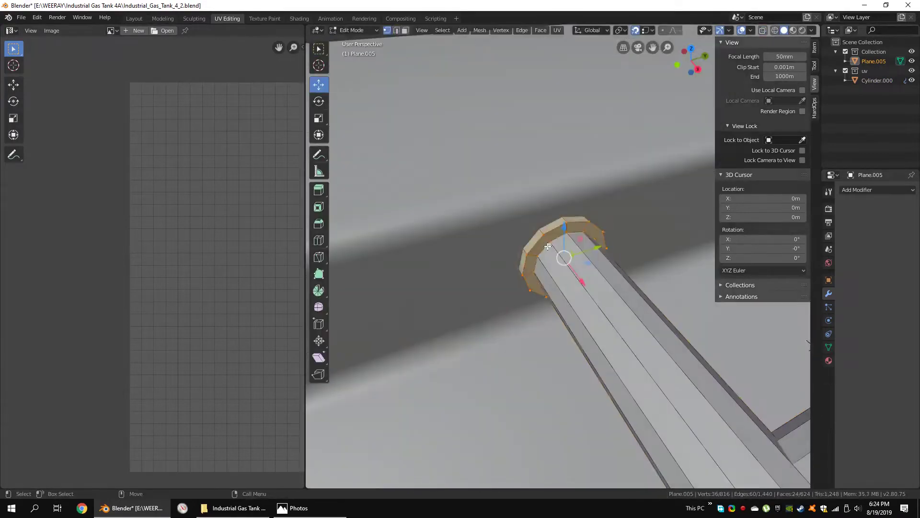
{"action": "mouse_move", "coordinate": [509, 292]}
{"action": "middle_mouse_down"}
{"action": "mouse_move", "coordinate": [590, 275]}
{"action": "mouse_move", "coordinate": [568, 310]}
{"action": "middle_mouse_up"}
{"action": "key", "text": "2"}
{"action": "left_click", "coordinate": [590, 275], "text": "alt"}
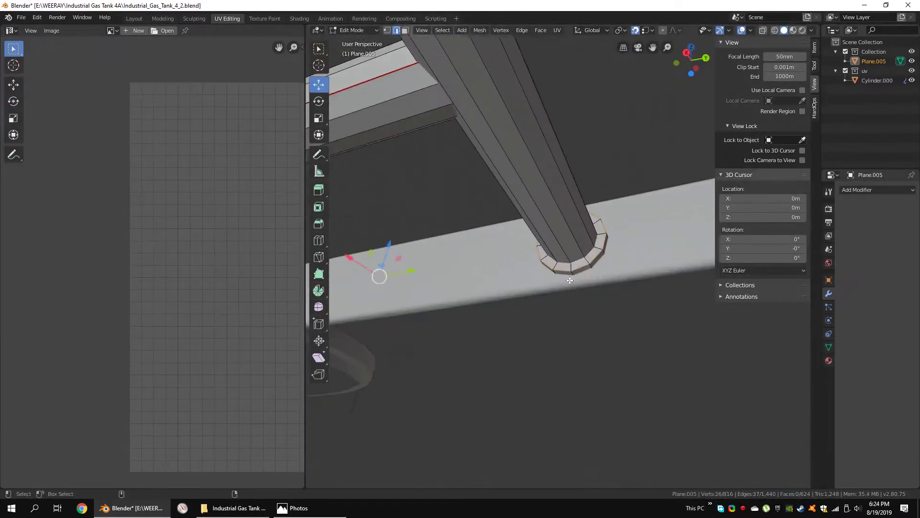
{"action": "left_click", "coordinate": [511, 297]}
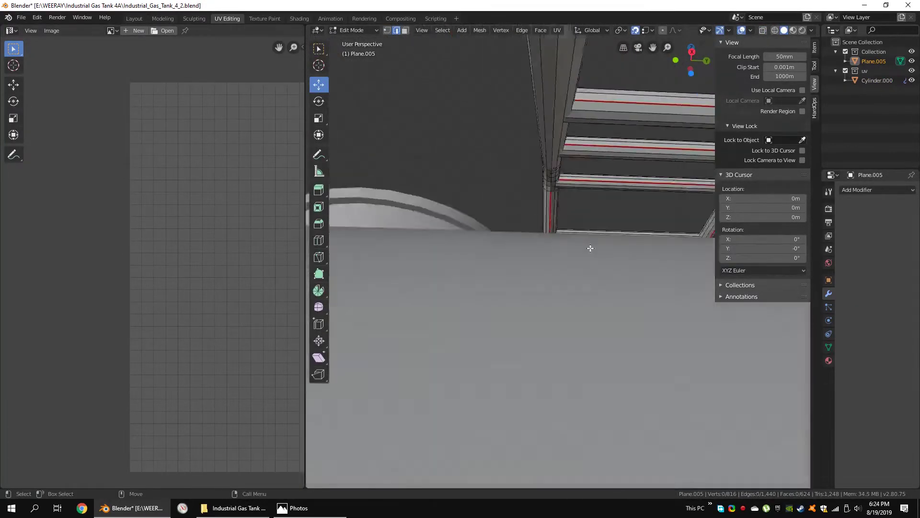
{"action": "middle_click_drag", "start_coordinate": [590, 248], "coordinate": [714, 287]}
{"action": "mouse_move", "coordinate": [525, 321]}
{"action": "middle_mouse_down"}
{"action": "mouse_move", "coordinate": [668, 281]}
{"action": "mouse_move", "coordinate": [640, 236]}
{"action": "mouse_move", "coordinate": [609, 303]}
{"action": "mouse_move", "coordinate": [636, 295]}
{"action": "middle_mouse_up"}
{"action": "left_click", "coordinate": [639, 236]}
{"action": "left_click", "coordinate": [635, 295], "text": "shift"}
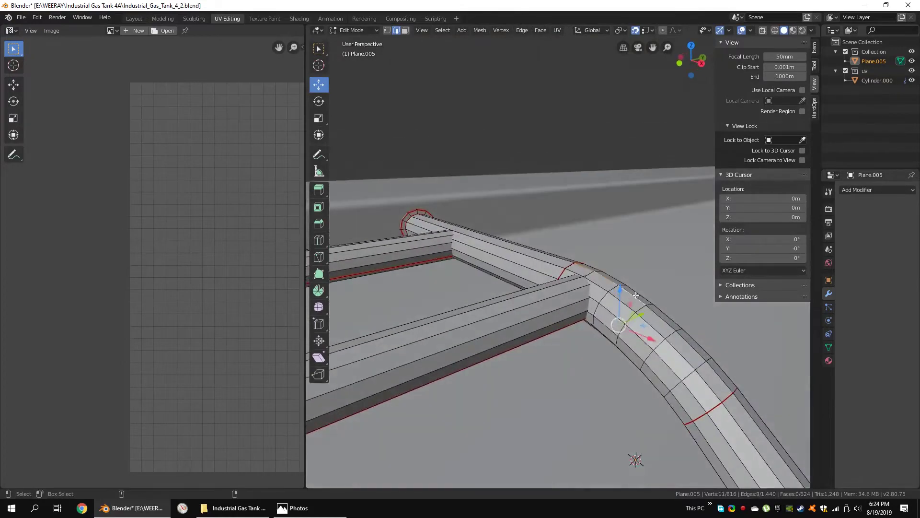
{"action": "left_click", "coordinate": [716, 372]}
Step: Mark seams on the edge loops of the other ladder rail
{"action": "middle_click_drag", "start_coordinate": [716, 376], "coordinate": [476, 308]}
{"action": "left_click", "coordinate": [476, 308]}
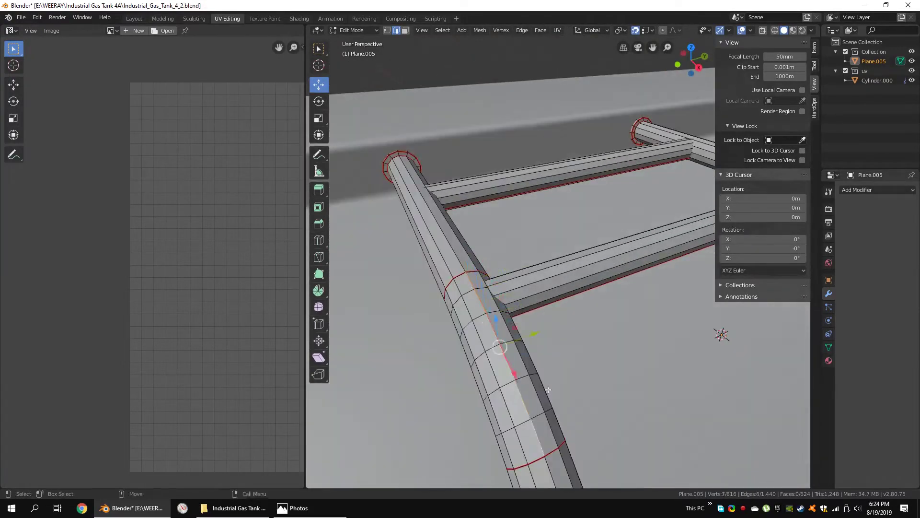
{"action": "mouse_move", "coordinate": [548, 389]}
{"action": "middle_mouse_down"}
{"action": "mouse_move", "coordinate": [551, 268]}
{"action": "mouse_move", "coordinate": [610, 304]}
{"action": "middle_mouse_up"}
{"action": "left_click", "coordinate": [551, 268], "text": "alt+shift"}
{"action": "right_click", "coordinate": [610, 303]}
{"action": "left_click", "coordinate": [611, 304]}
Step: Select additional edge loops along the ladder rails and around the rail bends
{"action": "scroll", "coordinate": [747, 380], "scroll_direction": "down", "scroll_amount": 5}
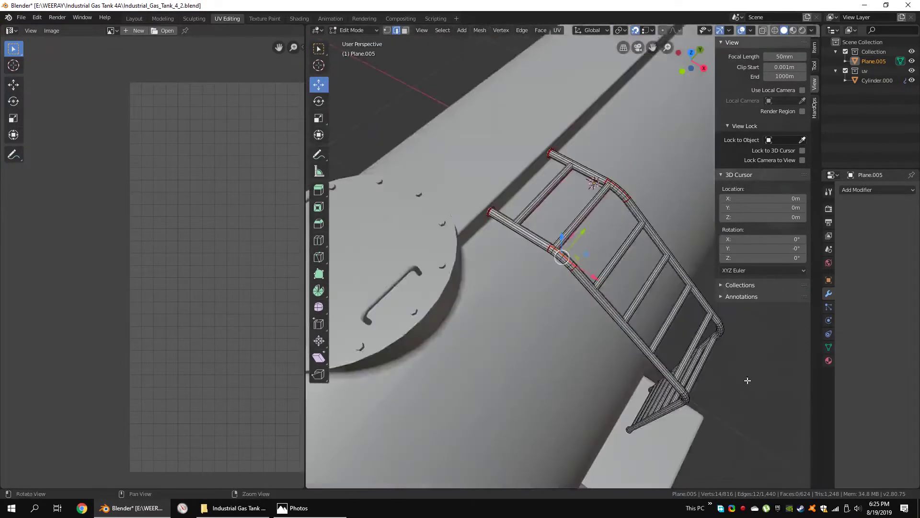
{"action": "mouse_move", "coordinate": [748, 380]}
{"action": "middle_mouse_down"}
{"action": "mouse_move", "coordinate": [623, 335]}
{"action": "mouse_move", "coordinate": [670, 368]}
{"action": "mouse_move", "coordinate": [455, 274]}
{"action": "middle_mouse_up"}
{"action": "left_click", "coordinate": [670, 369], "text": "alt+shift"}
{"action": "left_click", "coordinate": [478, 281], "text": "alt+shift"}
{"action": "left_click", "coordinate": [439, 339], "text": "alt+shift"}
{"action": "middle_click_drag", "start_coordinate": [439, 339], "coordinate": [631, 234]}
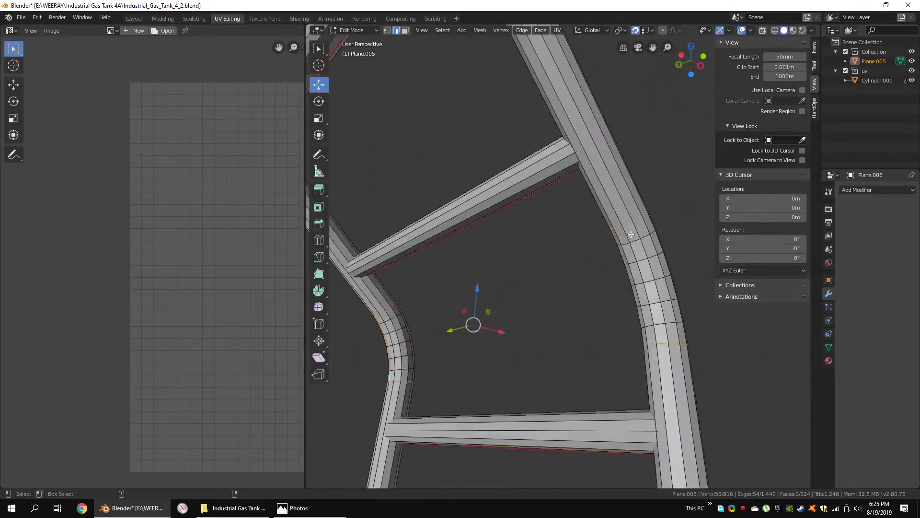
{"action": "left_click", "coordinate": [653, 331]}
{"action": "mouse_move", "coordinate": [653, 330]}
{"action": "middle_mouse_down"}
{"action": "mouse_move", "coordinate": [508, 307]}
{"action": "mouse_move", "coordinate": [641, 271]}
{"action": "middle_mouse_up"}
{"action": "left_click", "coordinate": [498, 280], "text": "alt+shift"}
{"action": "scroll", "coordinate": [699, 254], "scroll_direction": "up", "scroll_amount": 3}
{"action": "left_click", "coordinate": [697, 332]}
{"action": "middle_click_drag", "start_coordinate": [697, 333], "coordinate": [542, 284]}
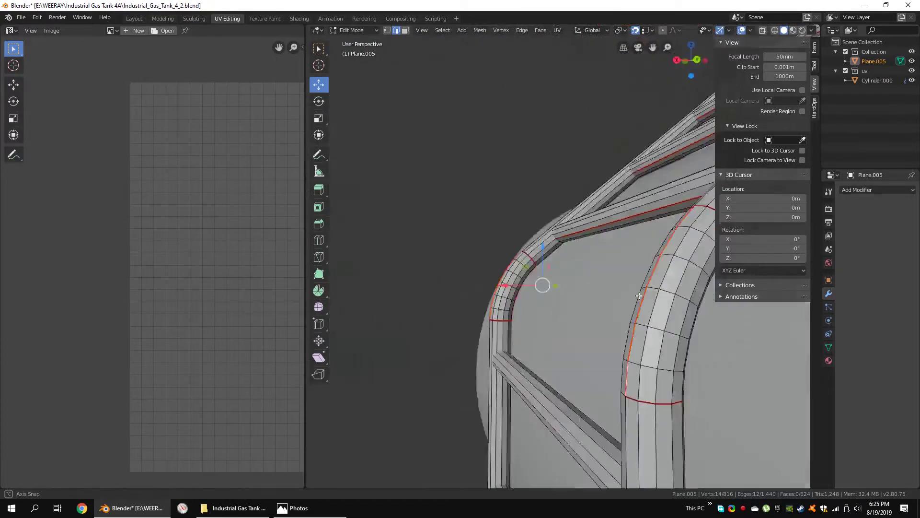
{"action": "scroll", "coordinate": [631, 289], "scroll_direction": "up", "scroll_amount": 3}
Step: Add both leg-base loops, mark them as seams and unwrap the whole ladder
{"action": "mouse_move", "coordinate": [630, 289]}
{"action": "middle_mouse_down"}
{"action": "mouse_move", "coordinate": [616, 324]}
{"action": "mouse_move", "coordinate": [596, 323]}
{"action": "mouse_move", "coordinate": [653, 375]}
{"action": "middle_mouse_up"}
{"action": "scroll", "coordinate": [616, 324], "scroll_direction": "up", "scroll_amount": 2}
{"action": "scroll", "coordinate": [677, 470], "scroll_direction": "up", "scroll_amount": 4}
{"action": "left_click", "coordinate": [678, 470], "text": "alt"}
{"action": "middle_click_drag", "start_coordinate": [677, 470], "coordinate": [384, 412]}
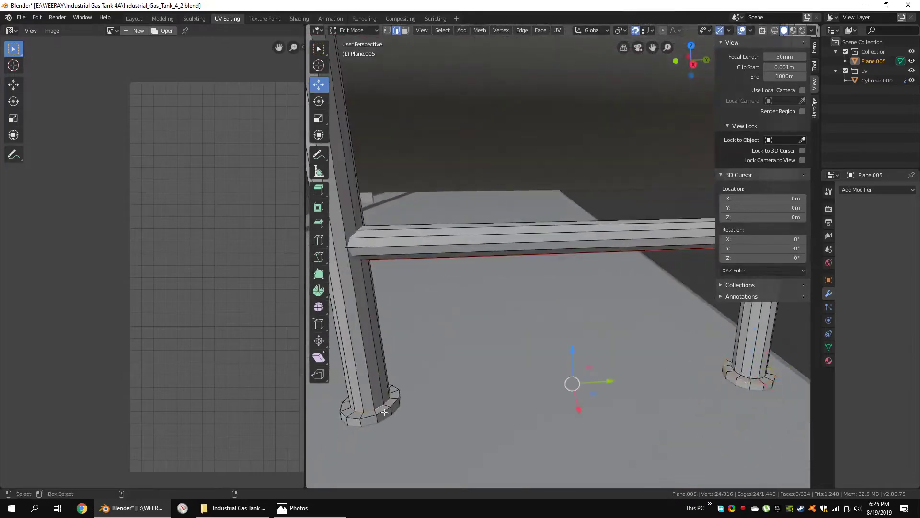
{"action": "left_click", "coordinate": [754, 379], "text": "alt+shift"}
{"action": "middle_click_drag", "start_coordinate": [754, 379], "coordinate": [425, 418]}
{"action": "scroll", "coordinate": [760, 359], "scroll_direction": "down", "scroll_amount": 3}
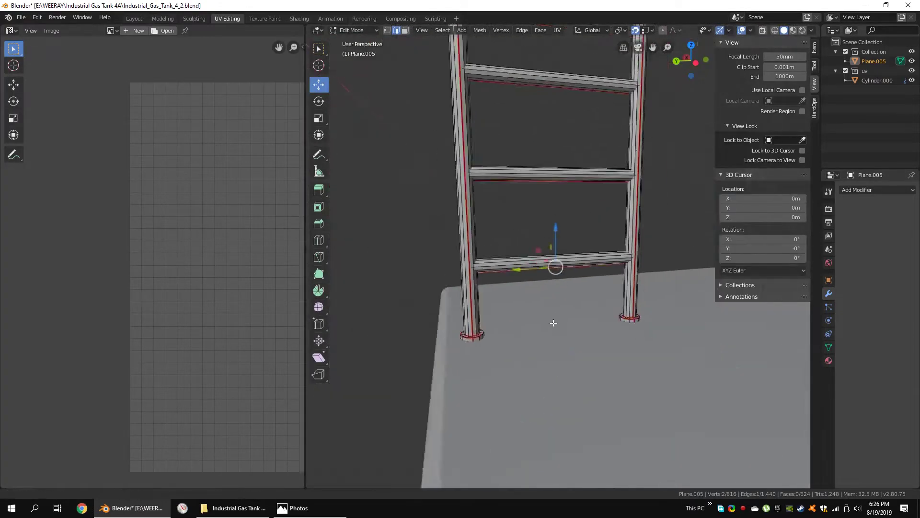
{"action": "scroll", "coordinate": [671, 312], "scroll_direction": "down", "scroll_amount": 3}
{"action": "scroll", "coordinate": [599, 287], "scroll_direction": "down", "scroll_amount": 2}
{"action": "key", "text": "a"}
{"action": "key", "text": "u"}
{"action": "left_click", "coordinate": [567, 261]}
Step: Inspect the ladder's UV islands, return to solid-shaded object mode and move it into the uv collection
{"action": "left_click", "coordinate": [235, 261]}
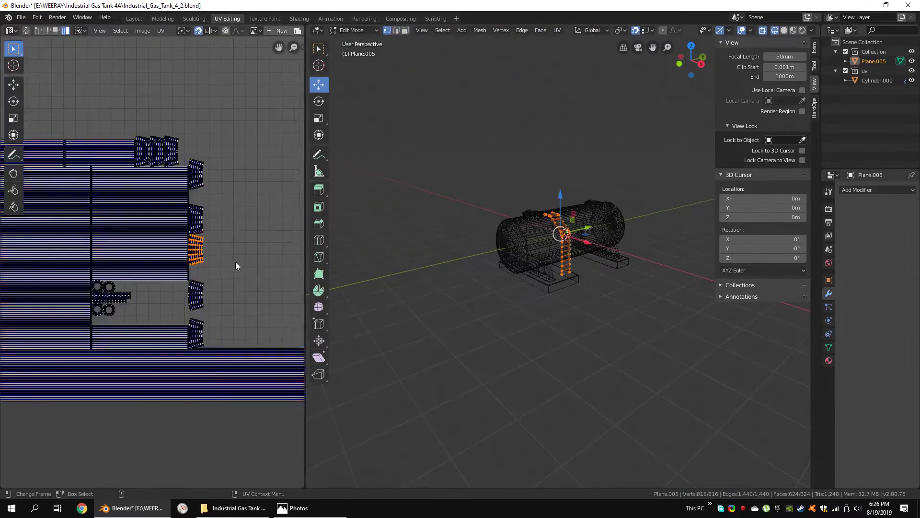
{"action": "scroll", "coordinate": [120, 265], "scroll_direction": "up", "scroll_amount": 4}
{"action": "mouse_move", "coordinate": [120, 266]}
{"action": "middle_mouse_down"}
{"action": "mouse_move", "coordinate": [239, 234]}
{"action": "mouse_move", "coordinate": [96, 300]}
{"action": "middle_mouse_up"}
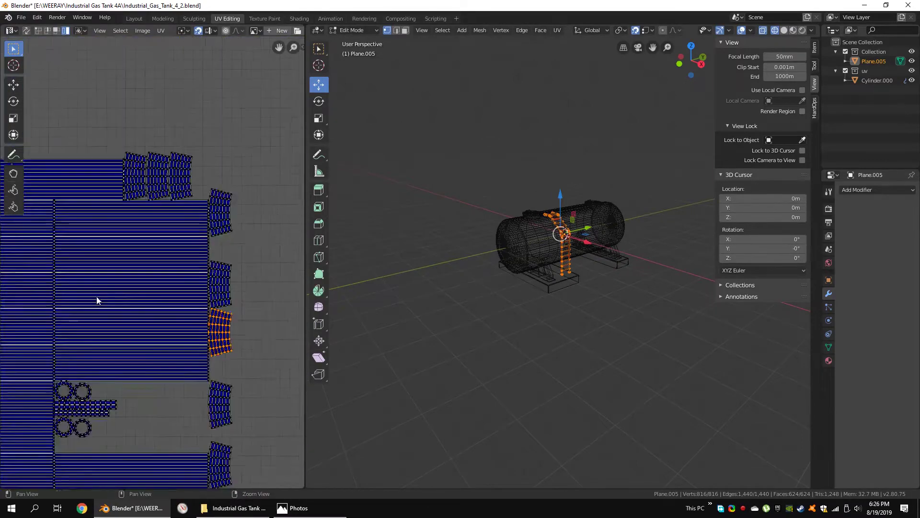
{"action": "scroll", "coordinate": [206, 395], "scroll_direction": "up", "scroll_amount": 2}
{"action": "key", "text": "Tab"}
{"action": "scroll", "coordinate": [652, 310], "scroll_direction": "up", "scroll_amount": 5}
{"action": "scroll", "coordinate": [637, 286], "scroll_direction": "down", "scroll_amount": 1}
{"action": "key", "text": "Tab"}
{"action": "scroll", "coordinate": [631, 271], "scroll_direction": "down", "scroll_amount": 2}
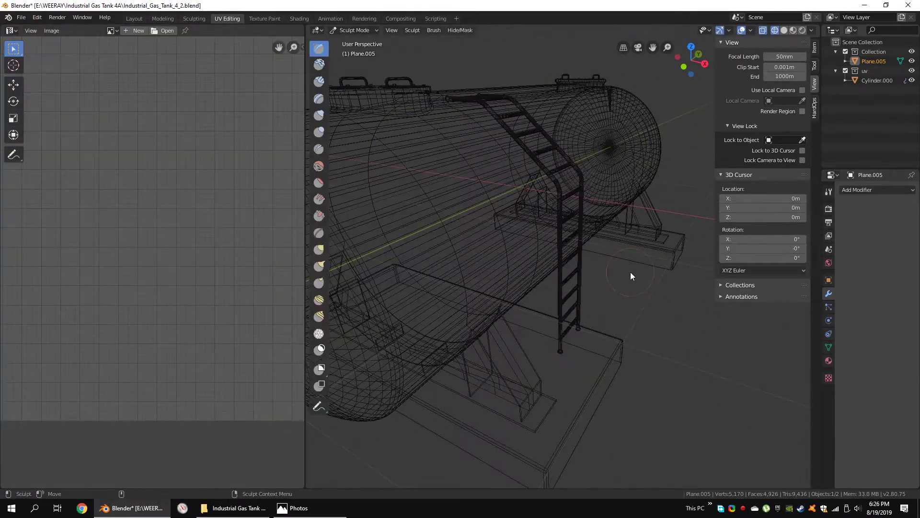
{"action": "key", "text": "Tab"}
{"action": "key", "text": "shift+z"}
{"action": "scroll", "coordinate": [609, 273], "scroll_direction": "up", "scroll_amount": 2}
{"action": "left_click_drag", "start_coordinate": [871, 61], "coordinate": [871, 67]}
Step: Shade the ladder smooth and add a Weighted Normal modifier with Keep Sharp
{"action": "middle_click_drag", "start_coordinate": [593, 210], "coordinate": [767, 335]}
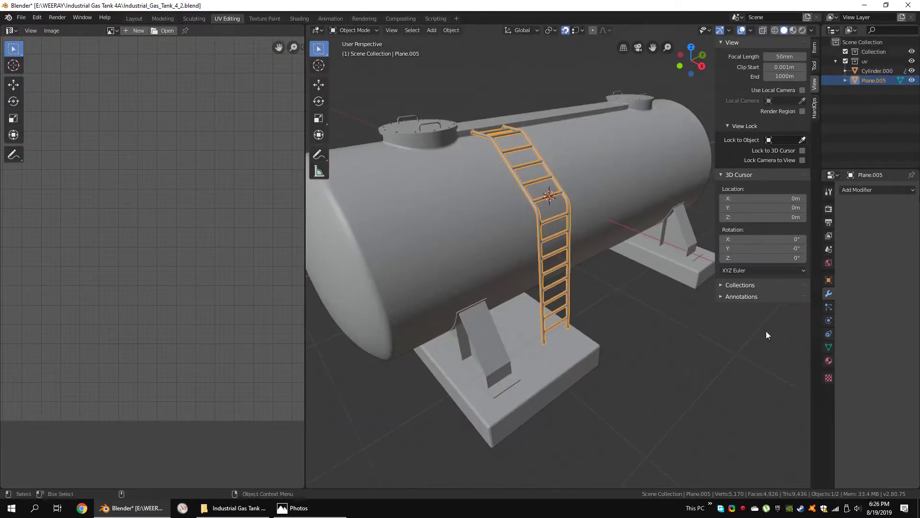
{"action": "left_click", "coordinate": [451, 31]}
{"action": "left_click", "coordinate": [472, 230]}
{"action": "scroll", "coordinate": [559, 205], "scroll_direction": "up", "scroll_amount": 5}
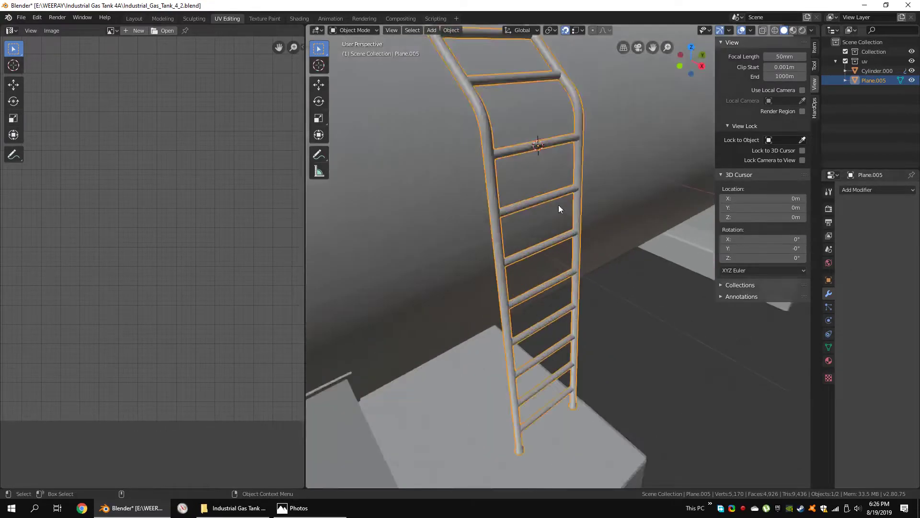
{"action": "left_click", "coordinate": [877, 190]}
{"action": "left_click", "coordinate": [651, 254]}
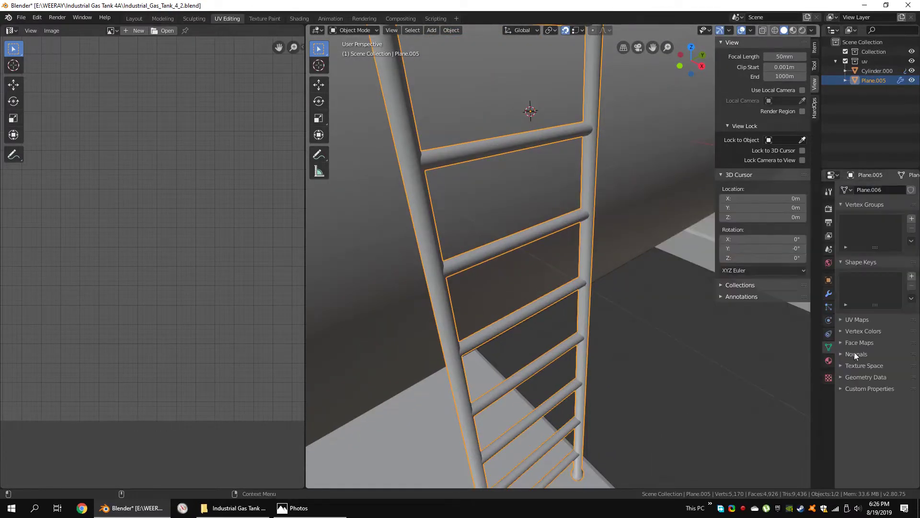
{"action": "scroll", "coordinate": [528, 230], "scroll_direction": "up", "scroll_amount": 8}
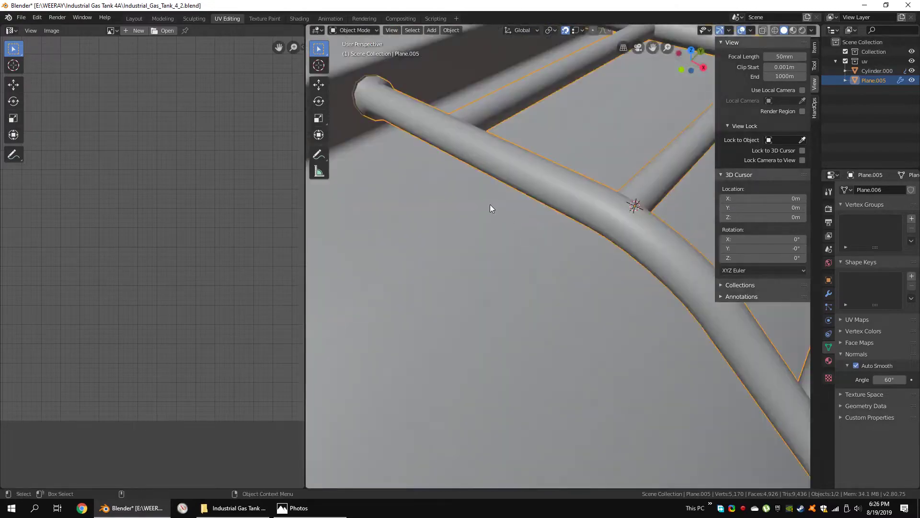
{"action": "left_click", "coordinate": [846, 261]}
{"action": "scroll", "coordinate": [565, 286], "scroll_direction": "down", "scroll_amount": 4}
{"action": "scroll", "coordinate": [546, 231], "scroll_direction": "up", "scroll_amount": 4}
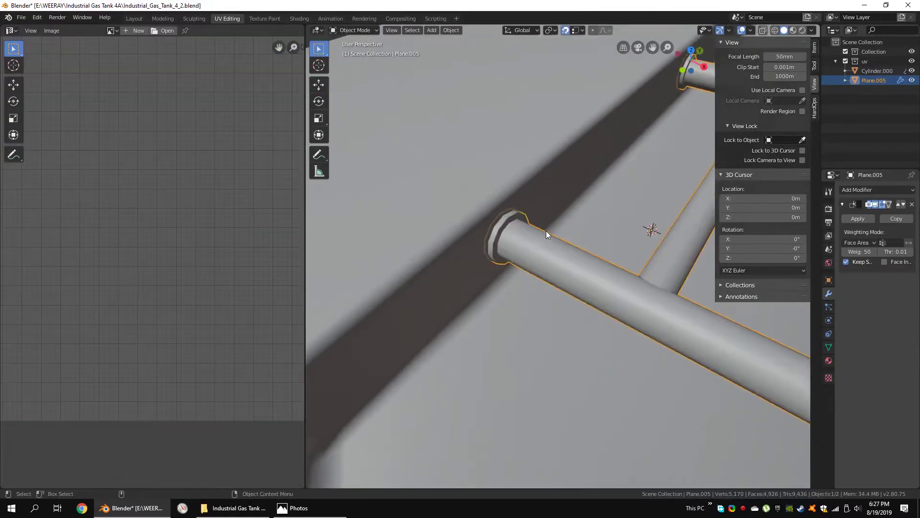
Step: Nudge one linked ladder rail piece, then reselect the tank body Cylinder.000
{"action": "middle_click_drag", "start_coordinate": [545, 231], "coordinate": [545, 191]}
{"action": "key", "text": "Tab"}
{"action": "scroll", "coordinate": [550, 253], "scroll_direction": "up", "scroll_amount": 3}
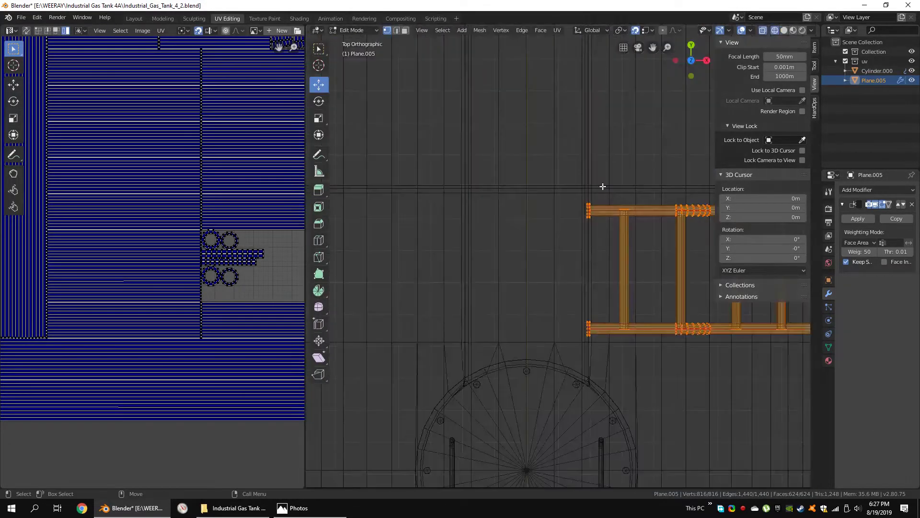
{"action": "key", "text": "alt+a"}
{"action": "middle_click_drag", "start_coordinate": [550, 253], "coordinate": [603, 261]}
{"action": "key", "text": "l"}
{"action": "key", "text": "g"}
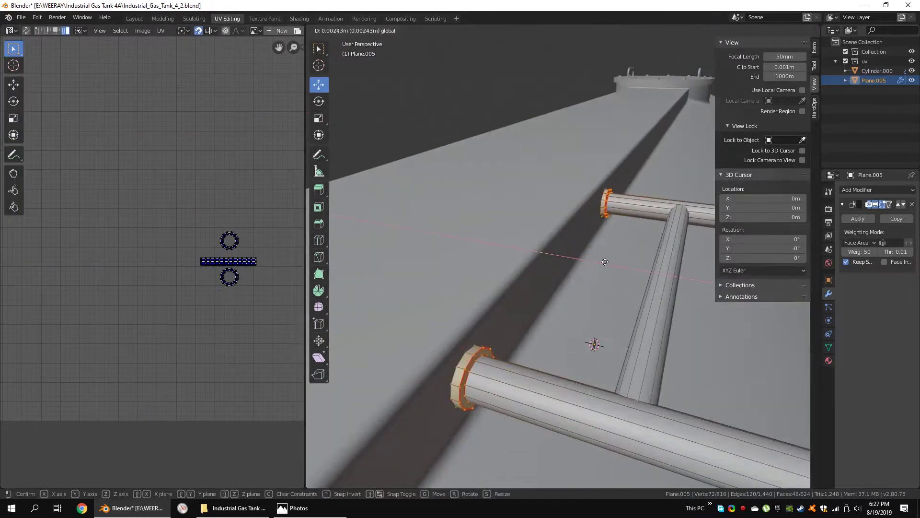
{"action": "key", "text": "Escape"}
{"action": "key", "text": "Tab"}
{"action": "scroll", "coordinate": [605, 262], "scroll_direction": "down", "scroll_amount": 5}
{"action": "scroll", "coordinate": [591, 318], "scroll_direction": "up", "scroll_amount": 3}
{"action": "scroll", "coordinate": [543, 320], "scroll_direction": "down", "scroll_amount": 5}
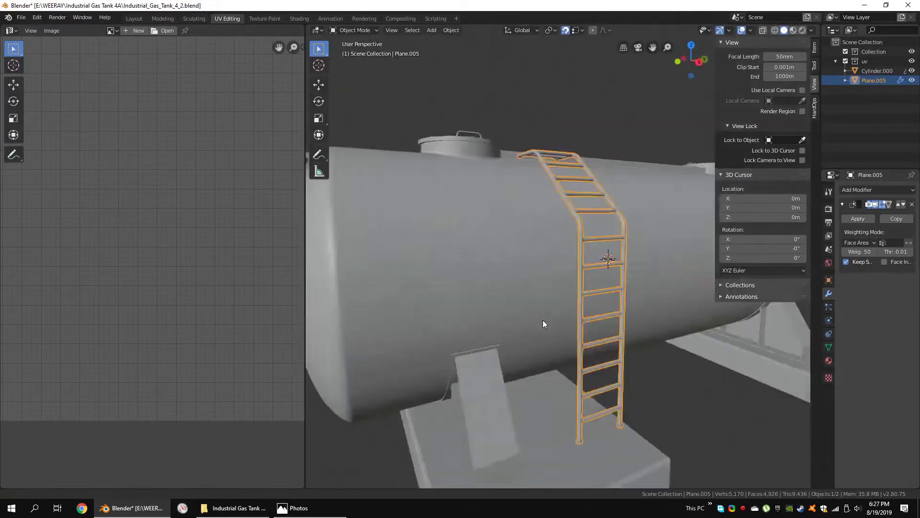
{"action": "left_click", "coordinate": [544, 321]}
{"action": "middle_click_drag", "start_coordinate": [545, 321], "coordinate": [583, 261]}
{"action": "left_click", "coordinate": [451, 30]}
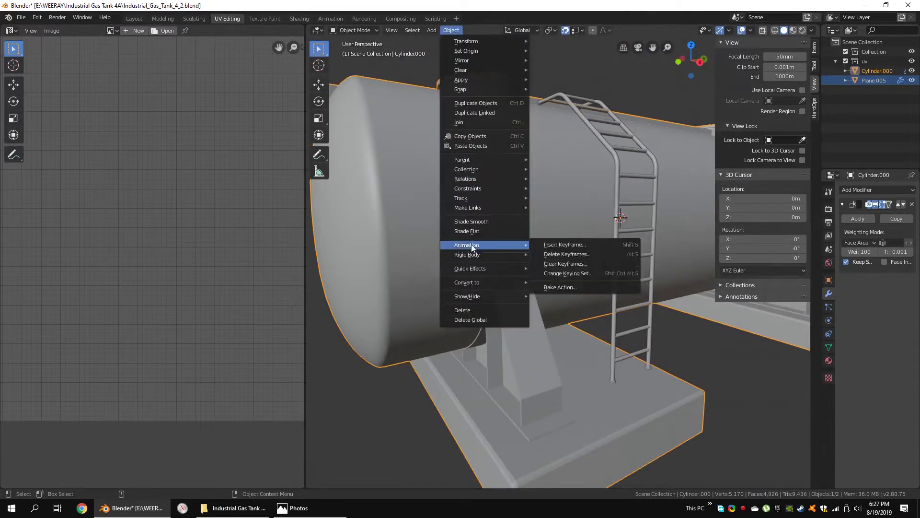
Step: Use Select All by Trait > Faces by Sides to find the tank's many-sided faces
{"action": "mouse_move", "coordinate": [471, 244]}
{"action": "middle_mouse_down"}
{"action": "mouse_move", "coordinate": [584, 277]}
{"action": "mouse_move", "coordinate": [599, 241]}
{"action": "middle_mouse_up"}
{"action": "scroll", "coordinate": [571, 261], "scroll_direction": "down", "scroll_amount": 3}
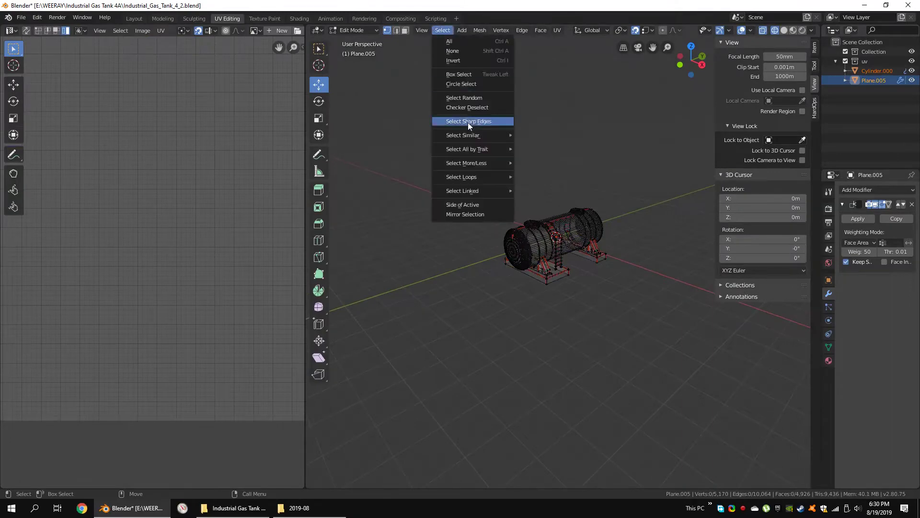
{"action": "left_click", "coordinate": [545, 149]}
{"action": "mouse_move", "coordinate": [463, 136]}
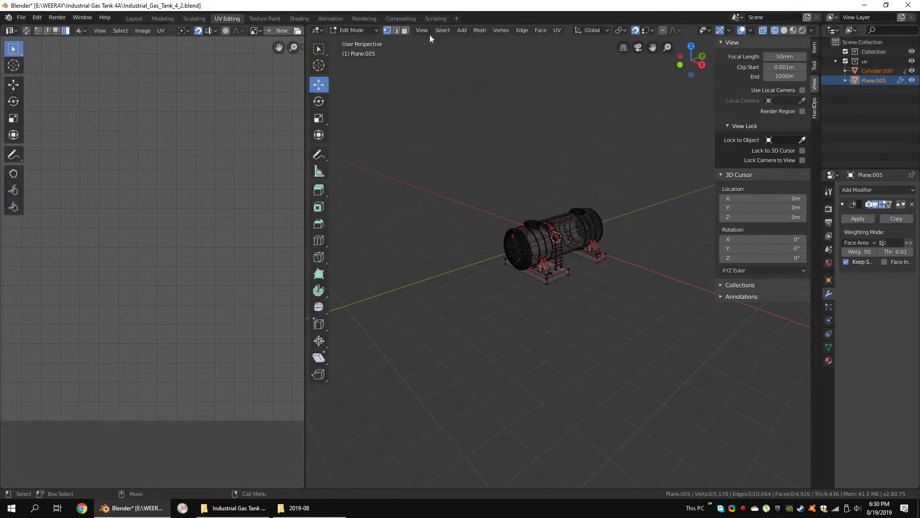
{"action": "left_click", "coordinate": [443, 31]}
{"action": "key", "text": "Escape"}
{"action": "left_click", "coordinate": [442, 30]}
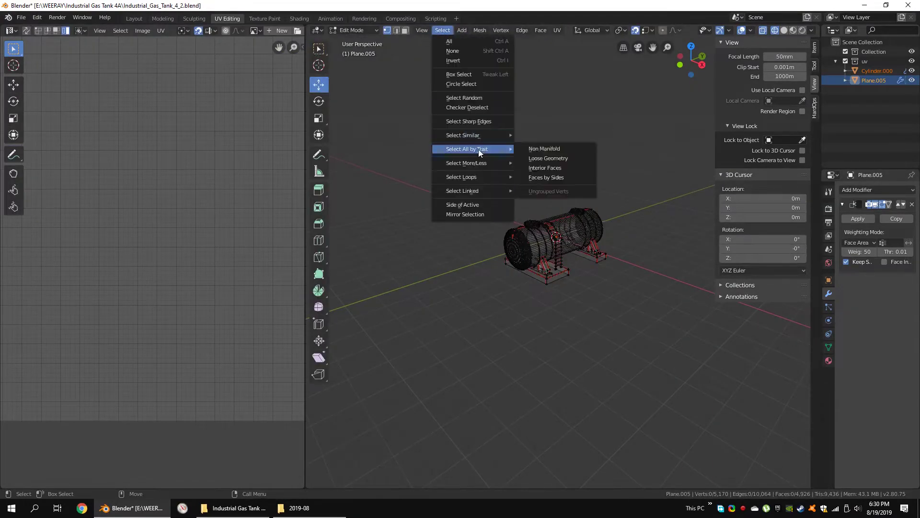
{"action": "left_click", "coordinate": [546, 178]}
{"action": "key", "text": "KP_Decimal"}
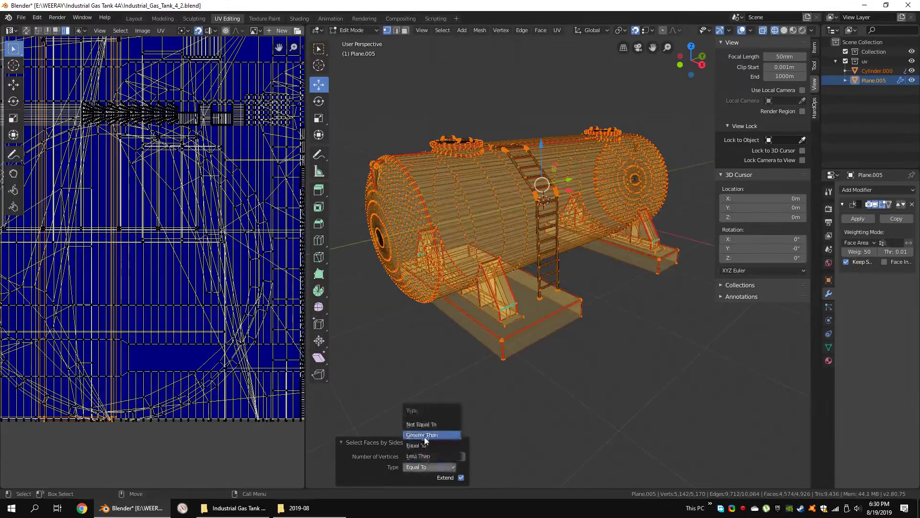
{"action": "key", "text": "Tab"}
Step: Re-enter Edit Mode in solid shading and select the faces around the hatch base
{"action": "scroll", "coordinate": [481, 230], "scroll_direction": "up", "scroll_amount": 3}
{"action": "scroll", "coordinate": [561, 235], "scroll_direction": "up", "scroll_amount": 3}
{"action": "scroll", "coordinate": [575, 233], "scroll_direction": "up", "scroll_amount": 3}
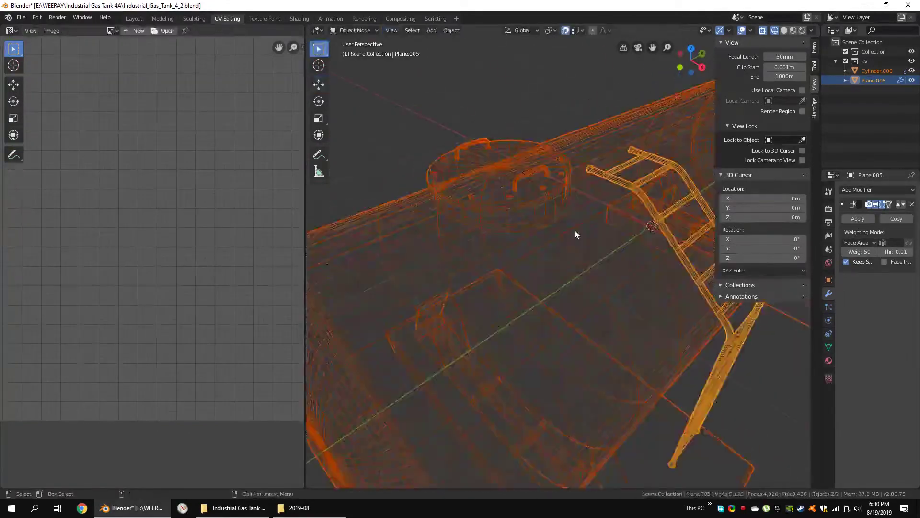
{"action": "key", "text": "Tab"}
{"action": "key", "text": "shift+z"}
{"action": "key", "text": "g"}
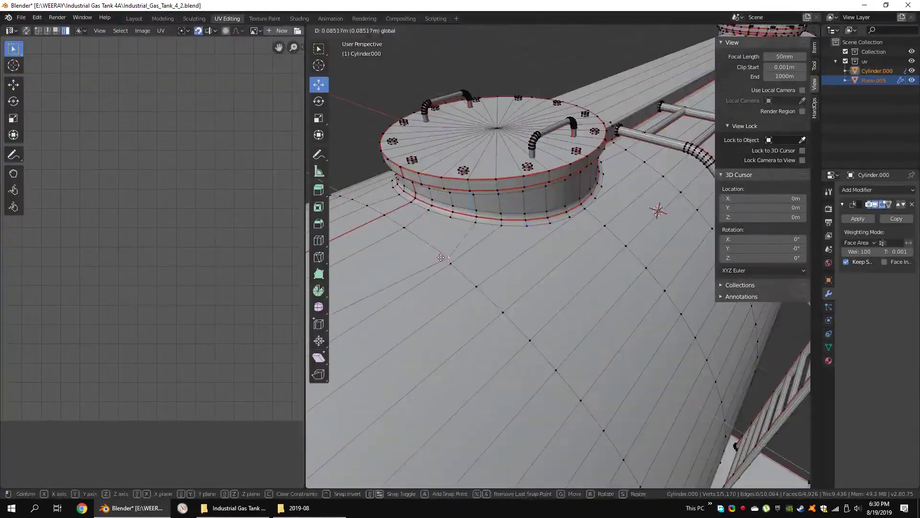
{"action": "left_click", "coordinate": [528, 239]}
{"action": "scroll", "coordinate": [528, 239], "scroll_direction": "down", "scroll_amount": 3}
Step: Add the faces beside the hatch to the selection and bring up the face menu
{"action": "mouse_move", "coordinate": [610, 187]}
{"action": "middle_mouse_down"}
{"action": "mouse_move", "coordinate": [615, 146]}
{"action": "mouse_move", "coordinate": [586, 113]}
{"action": "mouse_move", "coordinate": [559, 221]}
{"action": "mouse_move", "coordinate": [661, 216]}
{"action": "middle_mouse_up"}
{"action": "scroll", "coordinate": [462, 154], "scroll_direction": "down", "scroll_amount": 4}
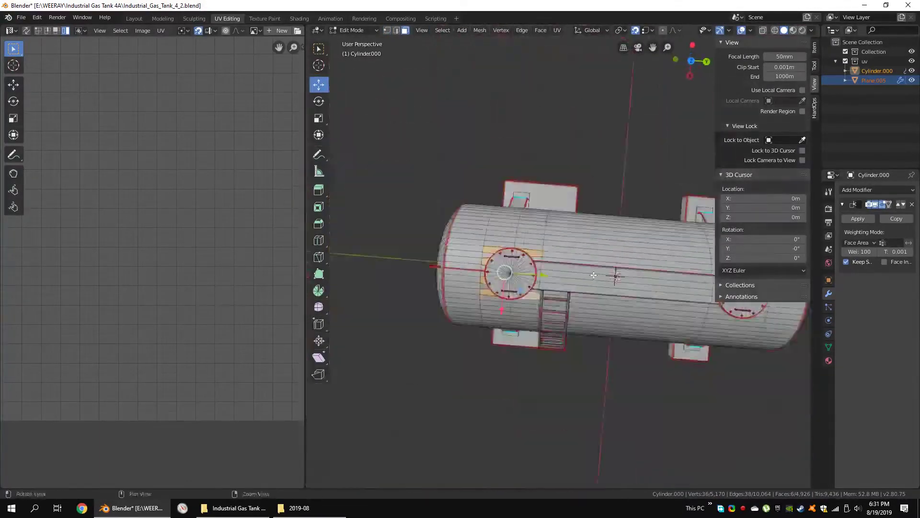
{"action": "scroll", "coordinate": [473, 288], "scroll_direction": "up", "scroll_amount": 4}
{"action": "mouse_move", "coordinate": [473, 288]}
{"action": "middle_mouse_down"}
{"action": "mouse_move", "coordinate": [633, 279]}
{"action": "mouse_move", "coordinate": [527, 287]}
{"action": "mouse_move", "coordinate": [384, 432]}
{"action": "mouse_move", "coordinate": [363, 319]}
{"action": "mouse_move", "coordinate": [609, 229]}
{"action": "middle_mouse_up"}
{"action": "left_click", "coordinate": [608, 229], "text": "shift"}
{"action": "scroll", "coordinate": [608, 229], "scroll_direction": "down", "scroll_amount": 4}
{"action": "scroll", "coordinate": [608, 229], "scroll_direction": "up", "scroll_amount": 5}
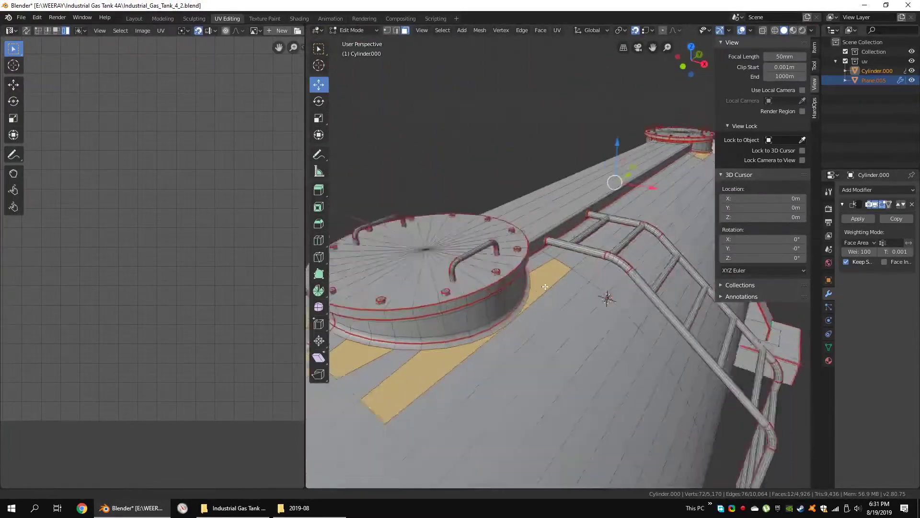
{"action": "right_click", "coordinate": [541, 352]}
Step: Toggle Edit Mode again and grow the face selection around the hatch
{"action": "key", "text": "Tab"}
{"action": "scroll", "coordinate": [591, 369], "scroll_direction": "down", "scroll_amount": 3}
{"action": "key", "text": "Tab"}
{"action": "middle_click_drag", "start_coordinate": [542, 296], "coordinate": [627, 305]}
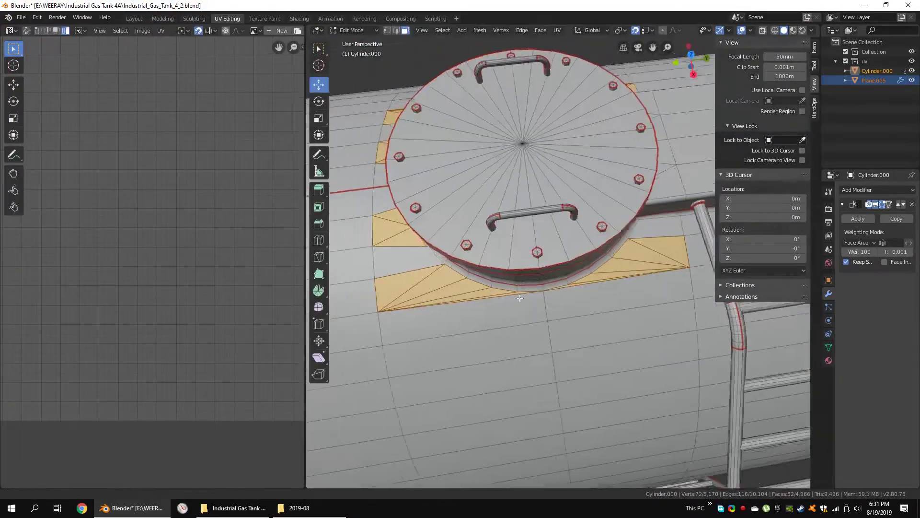
{"action": "scroll", "coordinate": [628, 305], "scroll_direction": "down", "scroll_amount": 1}
{"action": "scroll", "coordinate": [628, 306], "scroll_direction": "down", "scroll_amount": 5}
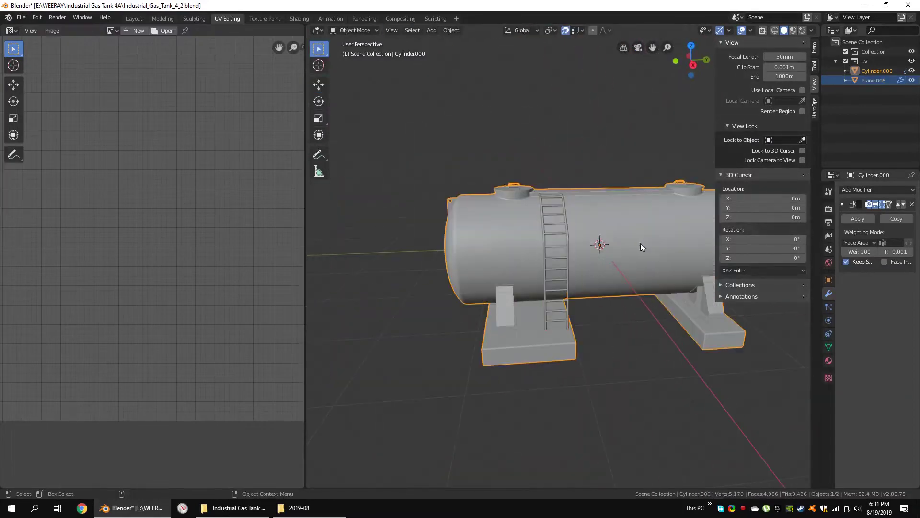
{"action": "middle_click_drag", "start_coordinate": [641, 247], "coordinate": [521, 246]}
{"action": "key", "text": "ctrl+KP_Add"}
{"action": "key", "text": "ctrl+KP_Add"}
{"action": "key", "text": "ctrl+KP_Add"}
{"action": "key", "text": "ctrl+KP_Add"}
Step: Separate the selected tank faces into their own object with P > Selection
{"action": "right_click", "coordinate": [499, 301]}
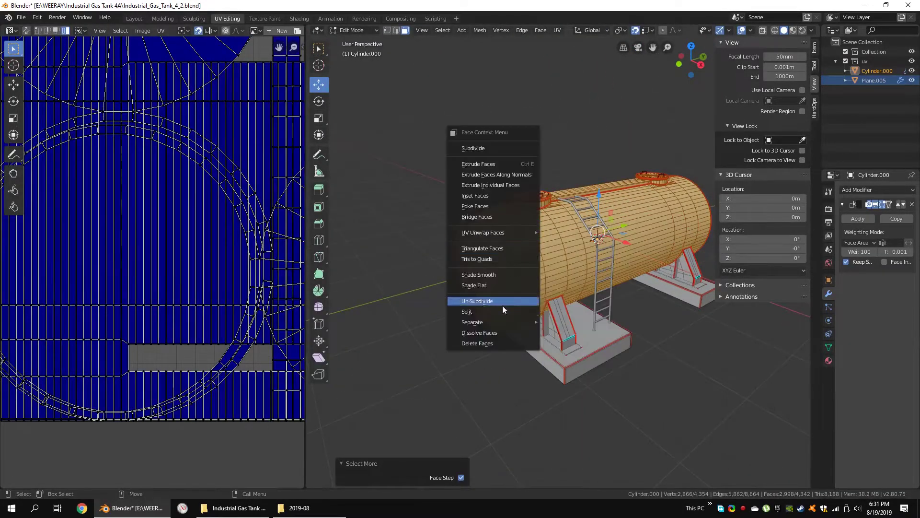
{"action": "left_click", "coordinate": [567, 323]}
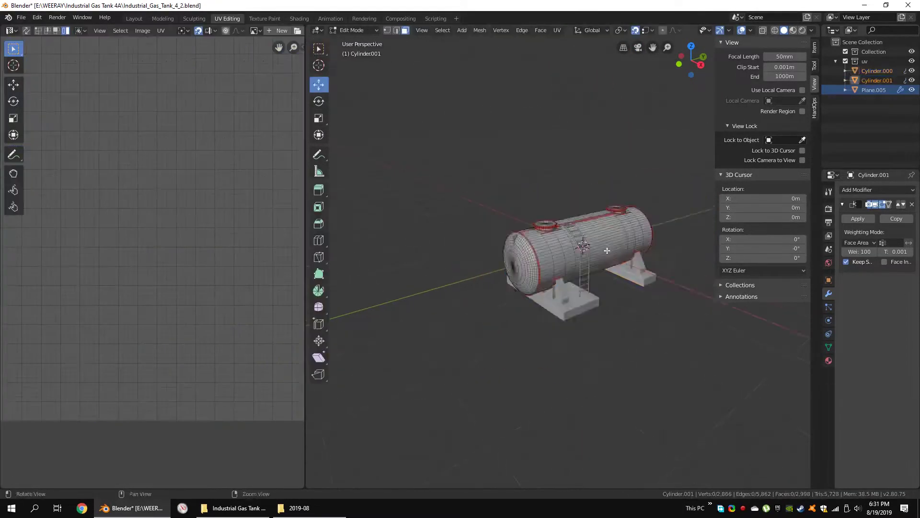
{"action": "scroll", "coordinate": [535, 275], "scroll_direction": "up", "scroll_amount": 3}
{"action": "scroll", "coordinate": [535, 275], "scroll_direction": "up", "scroll_amount": 3}
{"action": "scroll", "coordinate": [535, 274], "scroll_direction": "down", "scroll_amount": 5}
{"action": "middle_click_drag", "start_coordinate": [535, 274], "coordinate": [553, 282]}
Step: Add a center loop cut and delete the vertices of the tank's right half
{"action": "key", "text": "ctrl+r"}
{"action": "left_click", "coordinate": [553, 283]}
{"action": "left_click_drag", "start_coordinate": [561, 211], "coordinate": [623, 330]}
{"action": "key", "text": "Tab"}
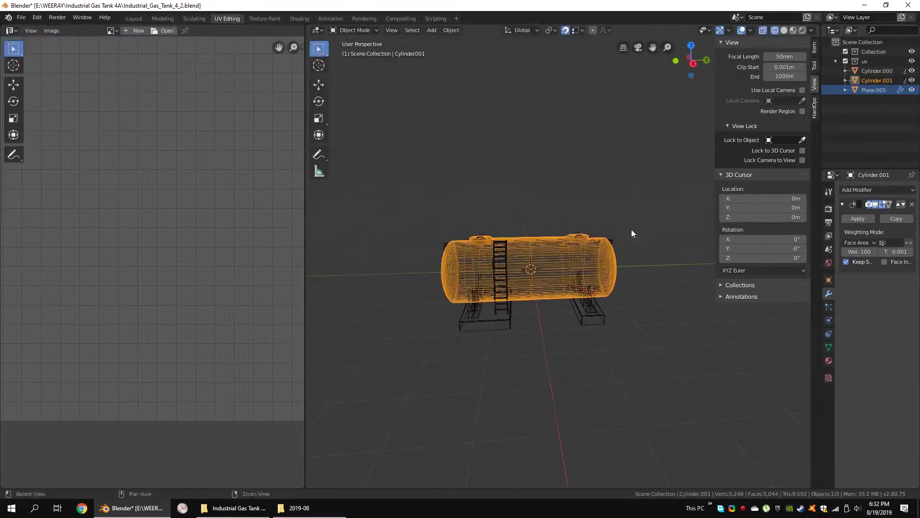
{"action": "key", "text": "Tab"}
{"action": "key", "text": "x"}
{"action": "left_click", "coordinate": [596, 94]}
Step: Delete the extra face beside the hatch in solid shading
{"action": "scroll", "coordinate": [537, 261], "scroll_direction": "up", "scroll_amount": 3}
{"action": "middle_click_drag", "start_coordinate": [537, 261], "coordinate": [438, 261]}
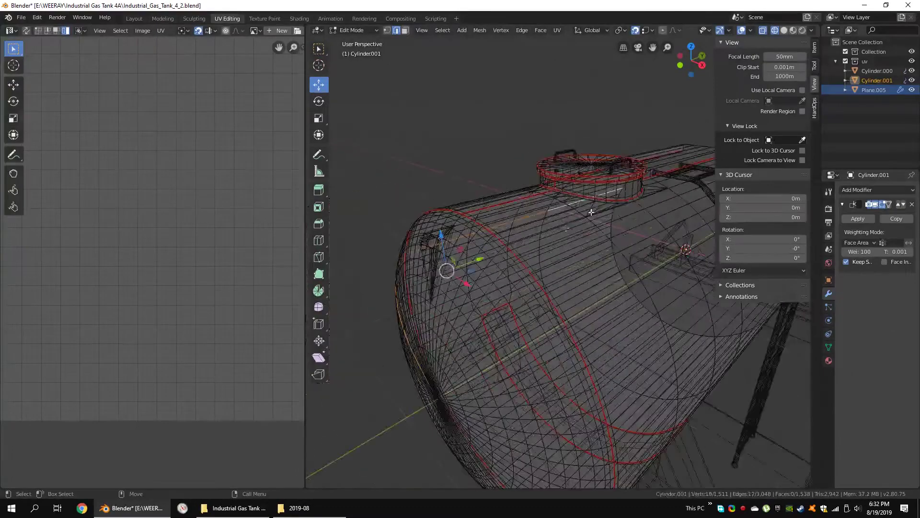
{"action": "scroll", "coordinate": [632, 209], "scroll_direction": "up", "scroll_amount": 3}
{"action": "key", "text": "shift+z"}
{"action": "scroll", "coordinate": [628, 212], "scroll_direction": "down", "scroll_amount": 3}
{"action": "scroll", "coordinate": [629, 212], "scroll_direction": "up", "scroll_amount": 3}
{"action": "mouse_move", "coordinate": [629, 212]}
{"action": "middle_mouse_down"}
{"action": "mouse_move", "coordinate": [572, 272]}
{"action": "mouse_move", "coordinate": [594, 246]}
{"action": "middle_mouse_up"}
{"action": "scroll", "coordinate": [600, 229], "scroll_direction": "down", "scroll_amount": 4}
{"action": "key", "text": "x"}
{"action": "key", "text": "f"}
Step: Select the loop around the tank in edge mode and bevel it
{"action": "left_click", "coordinate": [580, 258], "text": "alt"}
{"action": "key", "text": "2"}
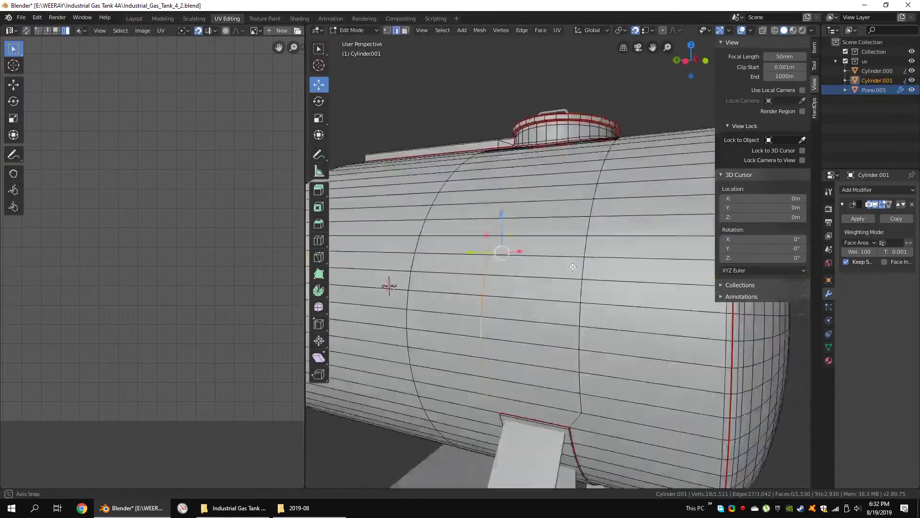
{"action": "scroll", "coordinate": [386, 283], "scroll_direction": "down", "scroll_amount": 3}
{"action": "mouse_move", "coordinate": [417, 287]}
{"action": "middle_mouse_down"}
{"action": "mouse_move", "coordinate": [527, 259]}
{"action": "mouse_move", "coordinate": [607, 286]}
{"action": "mouse_move", "coordinate": [661, 387]}
{"action": "mouse_move", "coordinate": [598, 284]}
{"action": "mouse_move", "coordinate": [604, 270]}
{"action": "mouse_move", "coordinate": [576, 257]}
{"action": "middle_mouse_up"}
{"action": "left_click", "coordinate": [628, 284]}
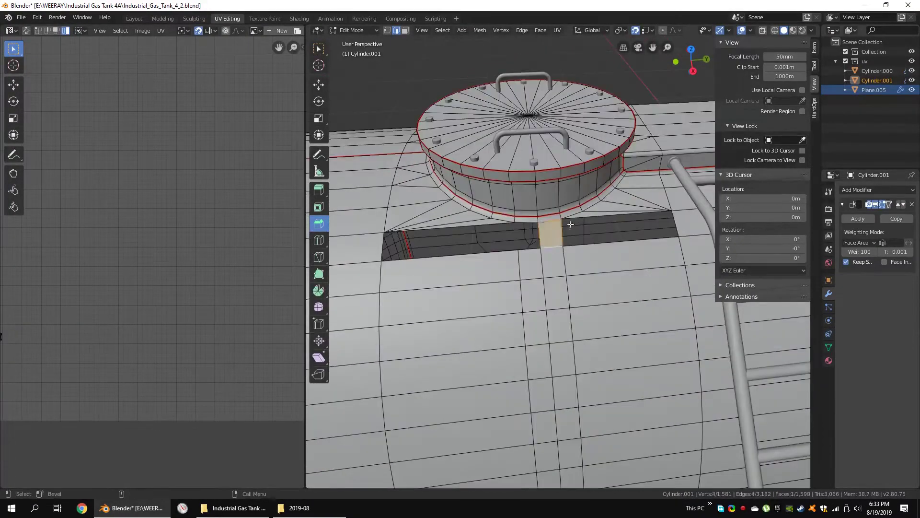
{"action": "scroll", "coordinate": [521, 266], "scroll_direction": "up", "scroll_amount": 5}
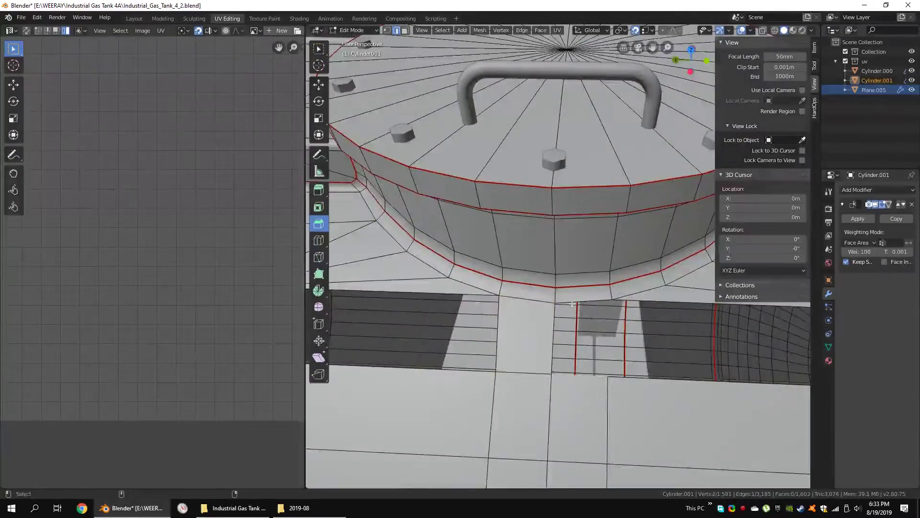
{"action": "scroll", "coordinate": [573, 304], "scroll_direction": "down", "scroll_amount": 5}
{"action": "middle_click_drag", "start_coordinate": [573, 304], "coordinate": [603, 308]}
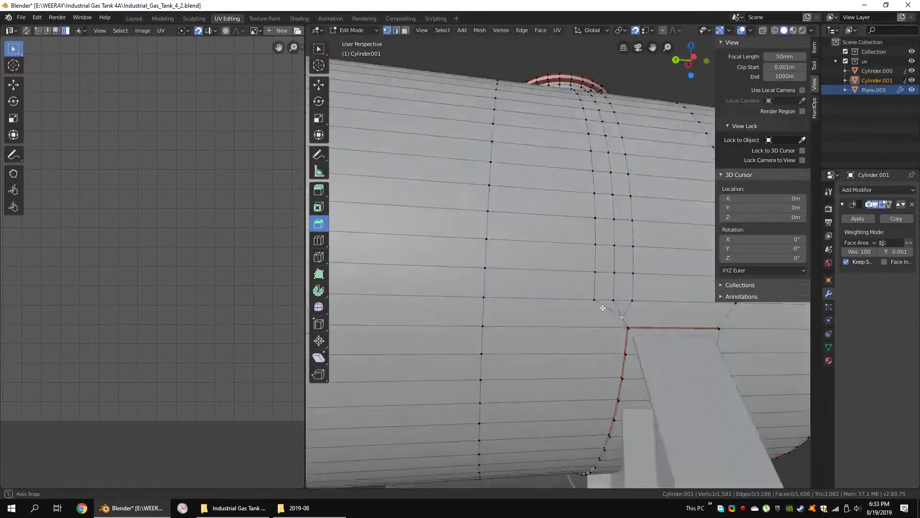
Step: Move and merge the stray vertices near the hatch into single points
{"action": "right_click", "coordinate": [618, 321]}
{"action": "left_click", "coordinate": [709, 322]}
{"action": "mouse_move", "coordinate": [710, 322]}
{"action": "middle_mouse_down"}
{"action": "mouse_move", "coordinate": [695, 402]}
{"action": "mouse_move", "coordinate": [518, 358]}
{"action": "mouse_move", "coordinate": [550, 361]}
{"action": "middle_mouse_up"}
{"action": "left_click", "coordinate": [550, 362]}
{"action": "left_click_drag", "start_coordinate": [550, 361], "coordinate": [570, 369]}
{"action": "mouse_move", "coordinate": [570, 369]}
{"action": "middle_mouse_down"}
{"action": "mouse_move", "coordinate": [583, 267]}
{"action": "mouse_move", "coordinate": [543, 248]}
{"action": "middle_mouse_up"}
{"action": "left_click", "coordinate": [598, 253]}
{"action": "right_click", "coordinate": [599, 242]}
{"action": "left_click", "coordinate": [623, 257]}
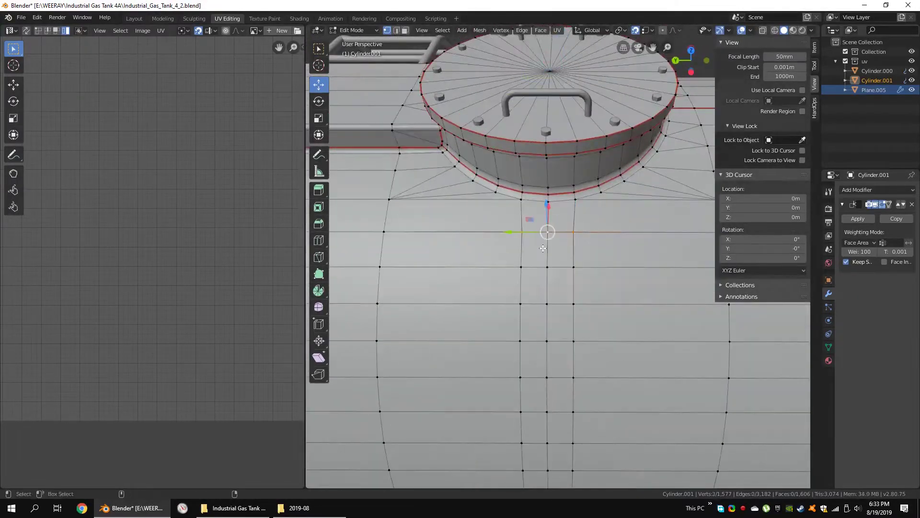
{"action": "scroll", "coordinate": [554, 251], "scroll_direction": "down", "scroll_amount": 5}
Step: Select an edge loop around the tank and apply an edge-menu operation
{"action": "key", "text": "2"}
{"action": "left_click", "coordinate": [584, 201], "text": "alt"}
{"action": "mouse_move", "coordinate": [405, 269]}
{"action": "middle_mouse_down"}
{"action": "mouse_move", "coordinate": [583, 202]}
{"action": "mouse_move", "coordinate": [632, 297]}
{"action": "middle_mouse_up"}
{"action": "right_click", "coordinate": [633, 297]}
{"action": "right_click", "coordinate": [499, 369]}
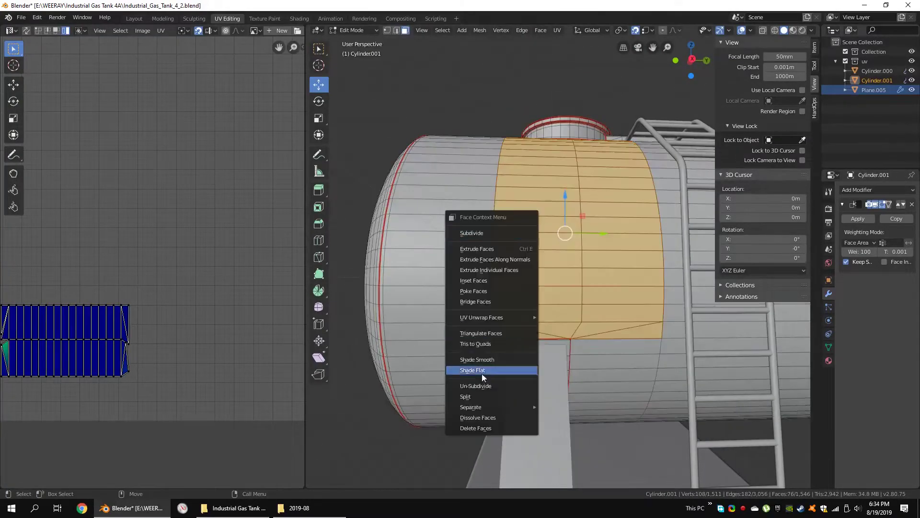
{"action": "left_click", "coordinate": [479, 379]}
{"action": "scroll", "coordinate": [566, 230], "scroll_direction": "up", "scroll_amount": 3}
{"action": "middle_click_drag", "start_coordinate": [566, 230], "coordinate": [606, 238]}
Step: Unwrap the whole half-tank and pack its UV islands
{"action": "key", "text": "a"}
{"action": "scroll", "coordinate": [606, 238], "scroll_direction": "down", "scroll_amount": 3}
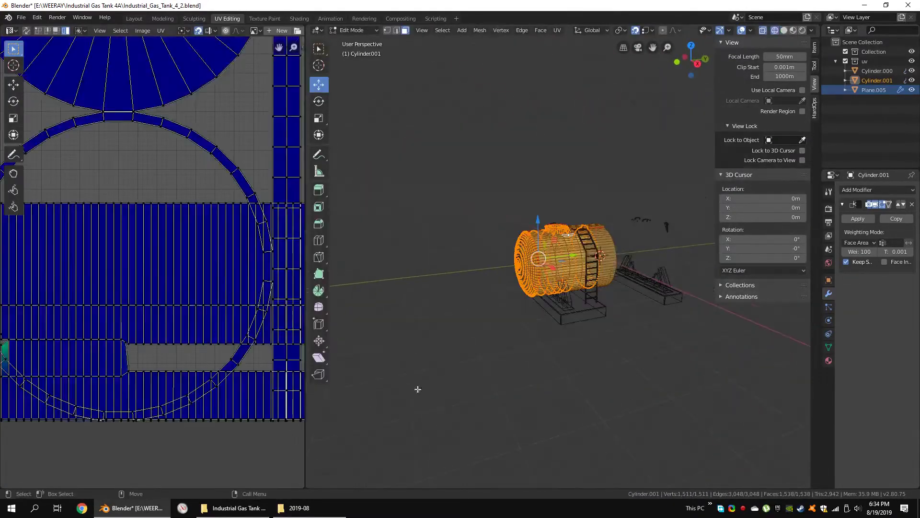
{"action": "key", "text": "u"}
{"action": "key", "text": "Return"}
{"action": "scroll", "coordinate": [234, 309], "scroll_direction": "up", "scroll_amount": 3}
{"action": "scroll", "coordinate": [234, 309], "scroll_direction": "up", "scroll_amount": 2}
{"action": "scroll", "coordinate": [234, 309], "scroll_direction": "down", "scroll_amount": 3}
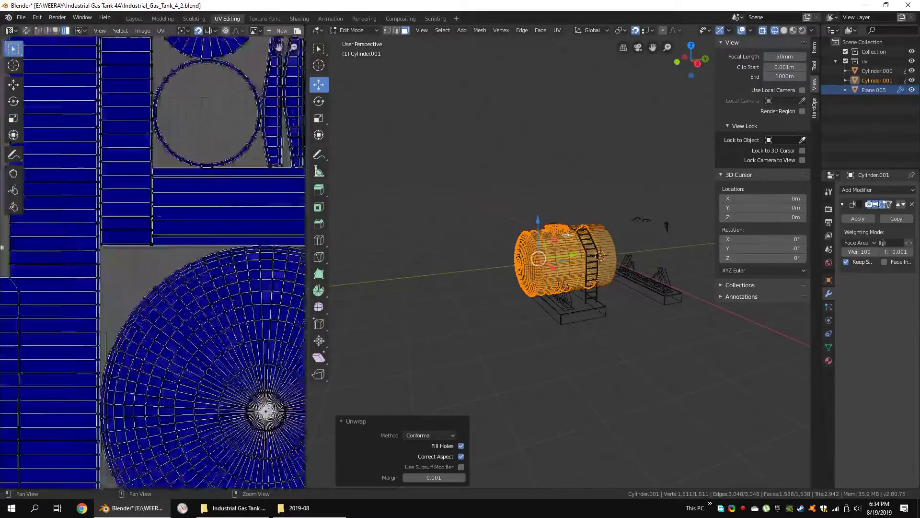
{"action": "key", "text": "F3"}
{"action": "key", "text": "Return"}
{"action": "key", "text": "Tab"}
Step: Add a Y-axis Mirror modifier with Clipping, apply it, and join into the tank
{"action": "left_click", "coordinate": [897, 190]}
{"action": "left_click", "coordinate": [744, 287]}
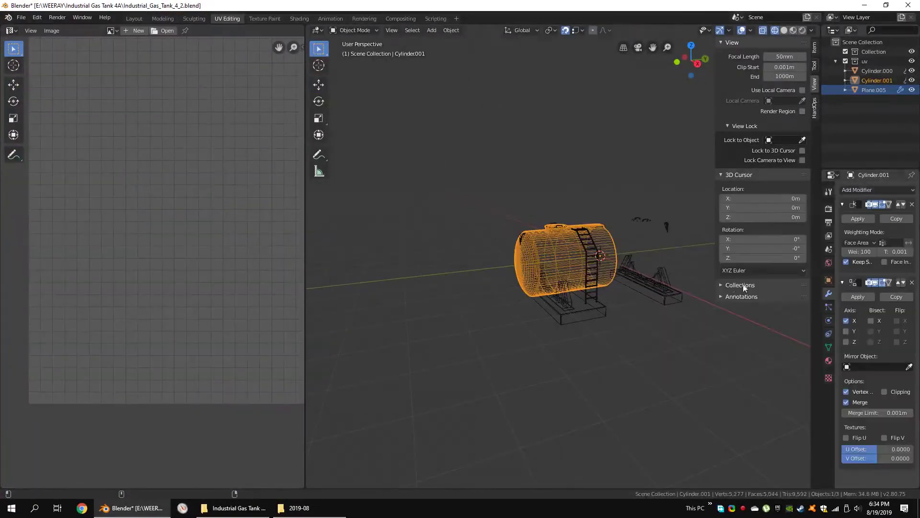
{"action": "left_click", "coordinate": [884, 392]}
{"action": "key", "text": "Tab"}
{"action": "scroll", "coordinate": [599, 249], "scroll_direction": "up", "scroll_amount": 2}
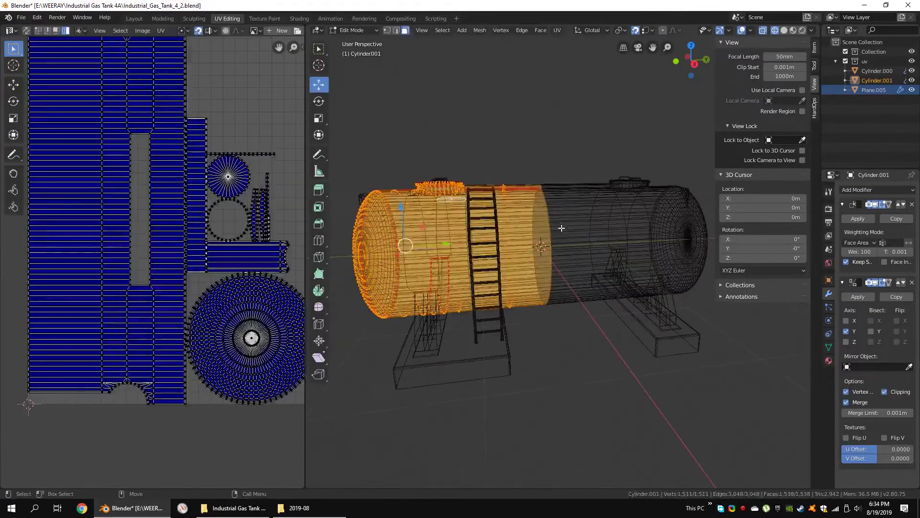
{"action": "left_click", "coordinate": [527, 249], "text": "alt"}
{"action": "left_click_drag", "start_coordinate": [570, 242], "coordinate": [585, 246]}
{"action": "key", "text": "Tab"}
{"action": "left_click", "coordinate": [858, 296]}
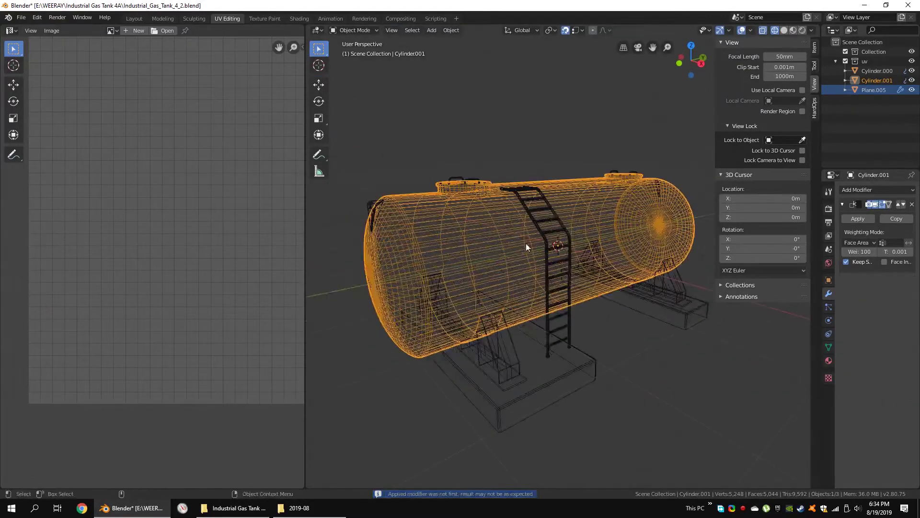
{"action": "key", "text": "ctrl+j"}
Step: Save the Blender file and enter Edit Mode on the joined tank
{"action": "middle_click_drag", "start_coordinate": [533, 380], "coordinate": [586, 329]}
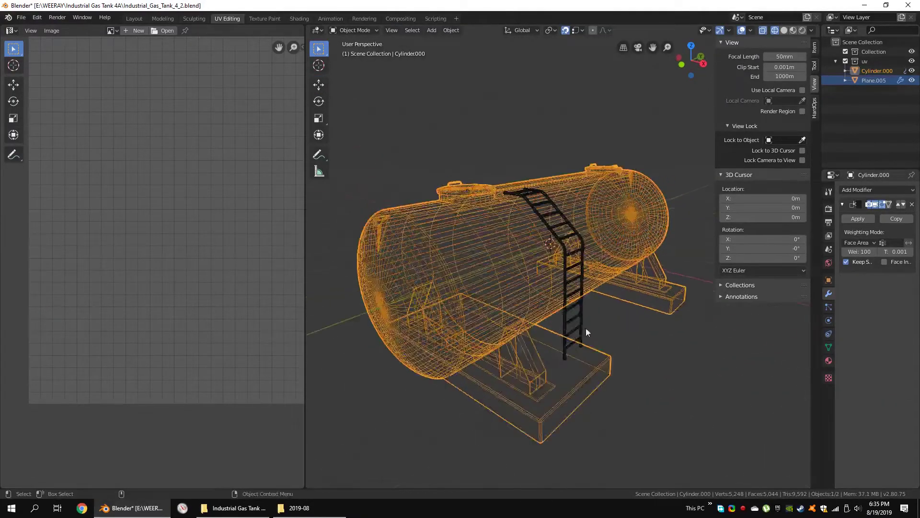
{"action": "key", "text": "shift+z"}
{"action": "scroll", "coordinate": [596, 325], "scroll_direction": "up", "scroll_amount": 2}
{"action": "left_click", "coordinate": [451, 29]}
{"action": "key", "text": "ctrl+s"}
{"action": "key", "text": "shift+z"}
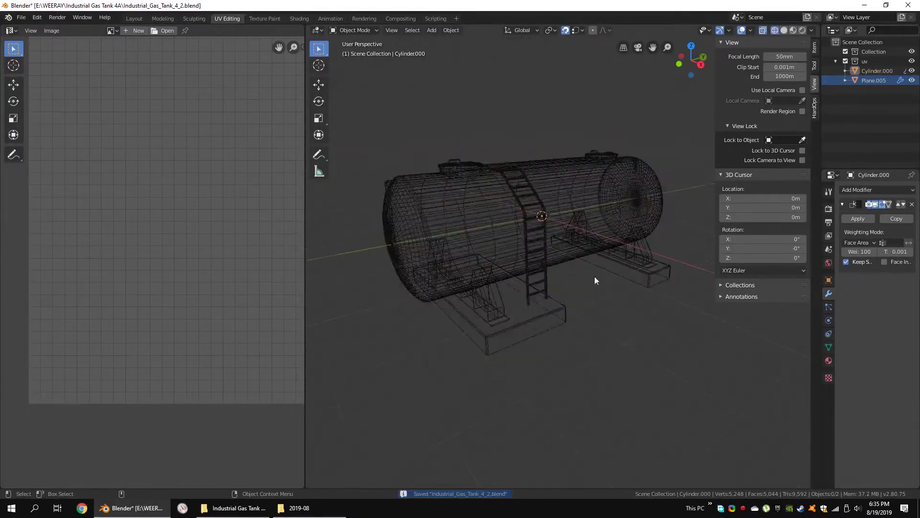
{"action": "key", "text": "Tab"}
Step: Check the tank for faces with more than four sides, then deselect everything
{"action": "left_click", "coordinate": [448, 33]}
{"action": "left_click", "coordinate": [539, 148]}
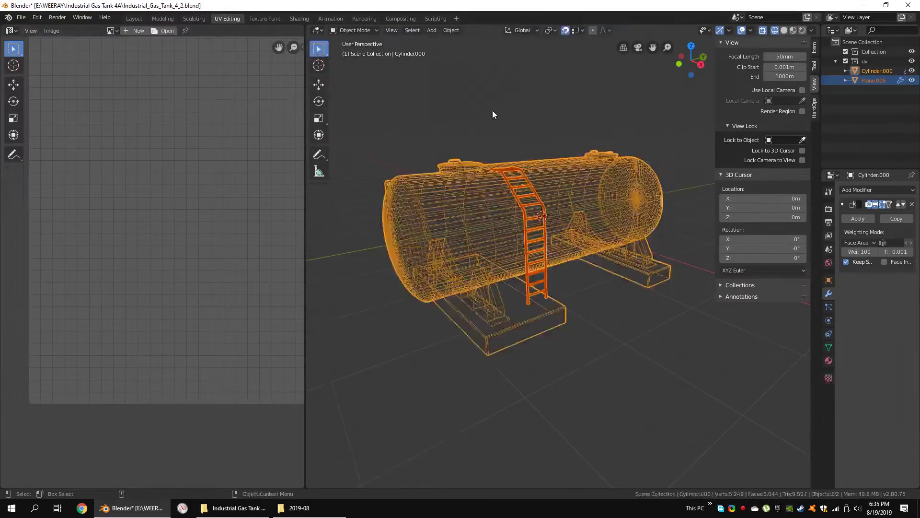
{"action": "key", "text": "ctrl+z"}
{"action": "left_click", "coordinate": [442, 30]}
{"action": "left_click", "coordinate": [542, 177]}
{"action": "key", "text": "a"}
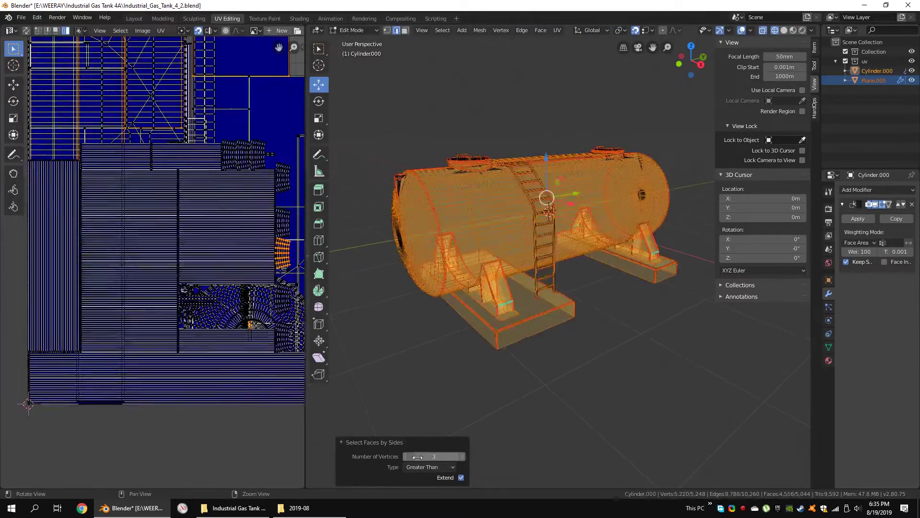
{"action": "key", "text": "alt+a"}
{"action": "key", "text": "Tab"}
{"action": "key", "text": "Tab"}
Step: Unwrap the whole tank and pack its UV islands with Shotpacker
{"action": "scroll", "coordinate": [641, 173], "scroll_direction": "down", "scroll_amount": 8}
{"action": "key", "text": "a"}
{"action": "key", "text": "u"}
{"action": "left_click", "coordinate": [642, 173]}
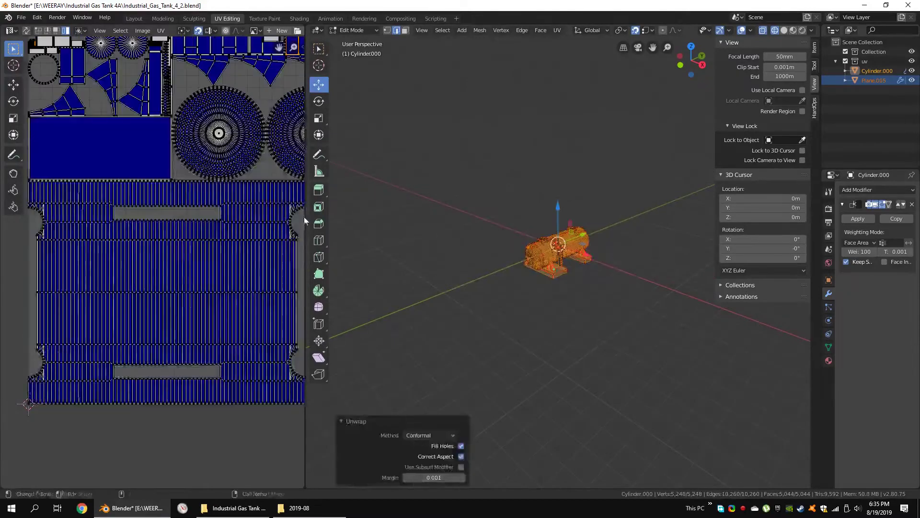
{"action": "left_click_drag", "start_coordinate": [306, 217], "coordinate": [529, 217]}
{"action": "left_click", "coordinate": [527, 45]}
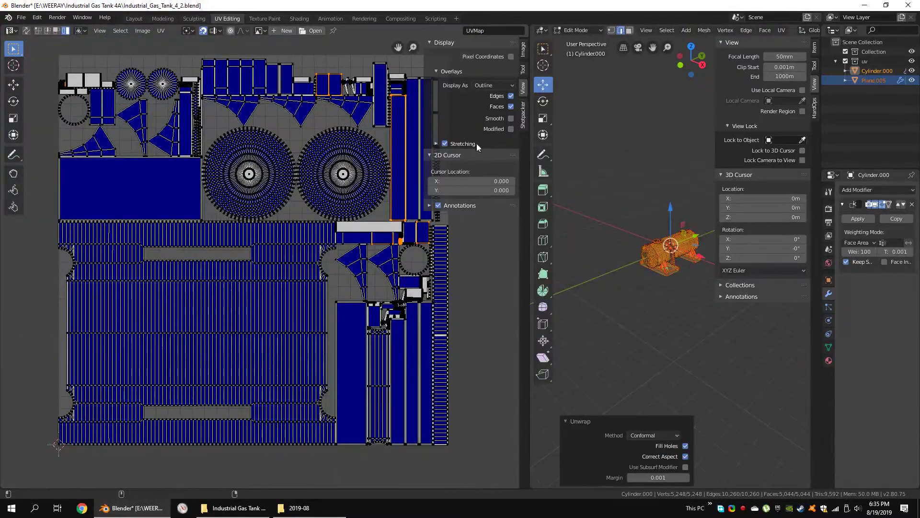
{"action": "left_click", "coordinate": [523, 115]}
{"action": "scroll", "coordinate": [377, 148], "scroll_direction": "down", "scroll_amount": 1}
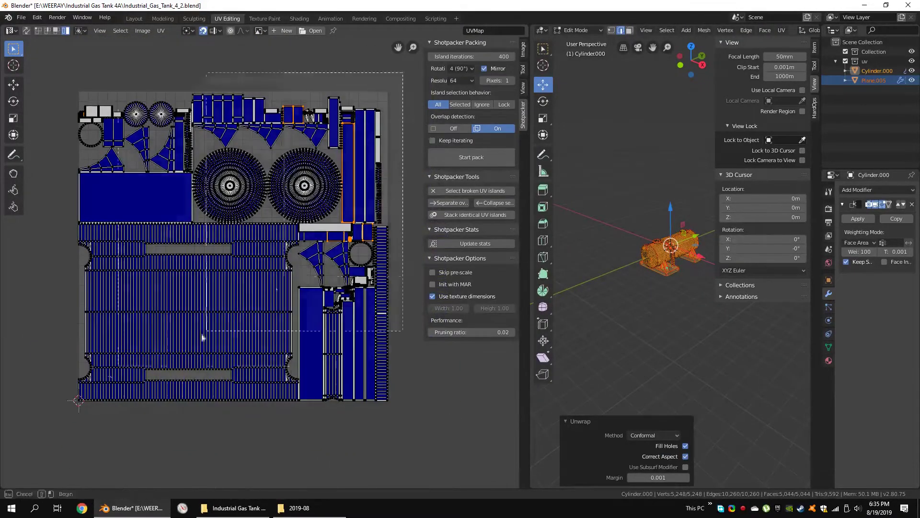
{"action": "key", "text": "a"}
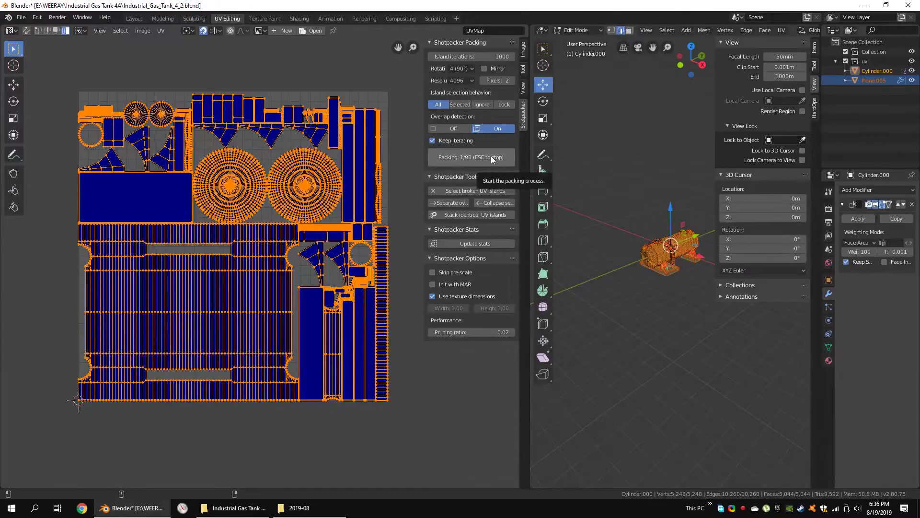
{"action": "key", "text": "Escape"}
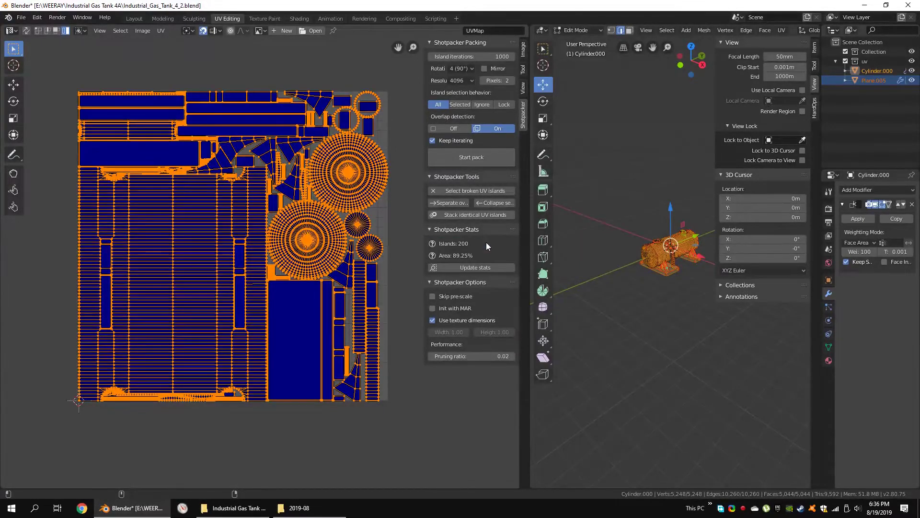
Step: Scale the packed UV islands to fit the UV square and return to Object Mode
{"action": "key", "text": "n"}
{"action": "scroll", "coordinate": [380, 331], "scroll_direction": "up", "scroll_amount": 7}
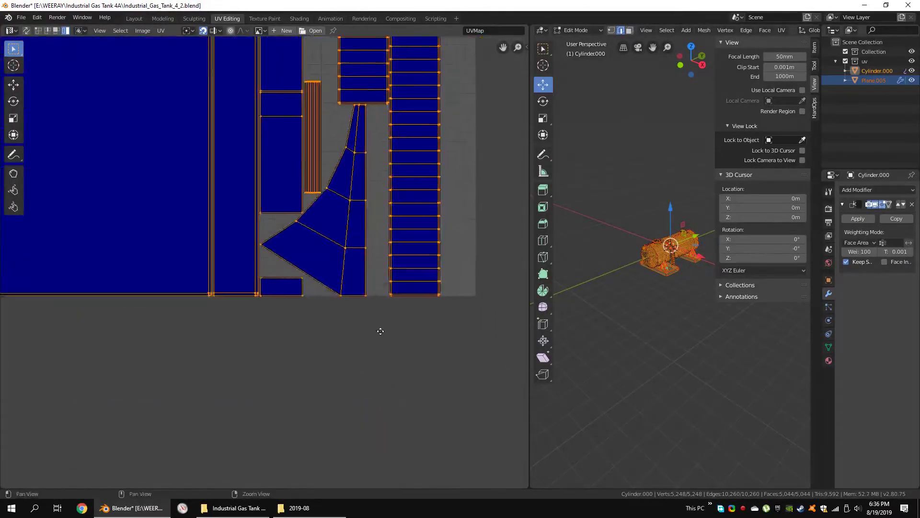
{"action": "scroll", "coordinate": [381, 331], "scroll_direction": "up", "scroll_amount": 2}
{"action": "scroll", "coordinate": [444, 374], "scroll_direction": "down", "scroll_amount": 3}
{"action": "key", "text": "s"}
{"action": "left_click", "coordinate": [211, 250]}
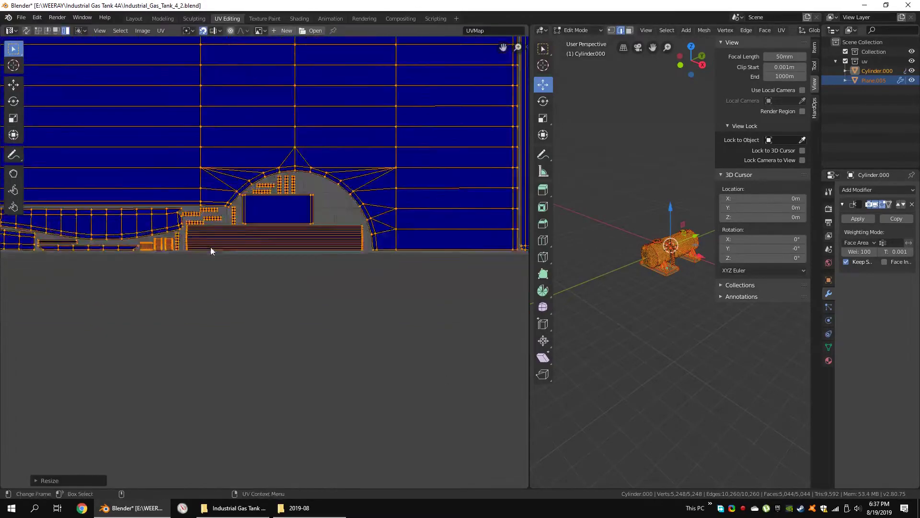
{"action": "scroll", "coordinate": [252, 286], "scroll_direction": "down", "scroll_amount": 2}
{"action": "scroll", "coordinate": [312, 158], "scroll_direction": "down", "scroll_amount": 2}
{"action": "scroll", "coordinate": [287, 239], "scroll_direction": "down", "scroll_amount": 2}
{"action": "scroll", "coordinate": [270, 379], "scroll_direction": "down", "scroll_amount": 3}
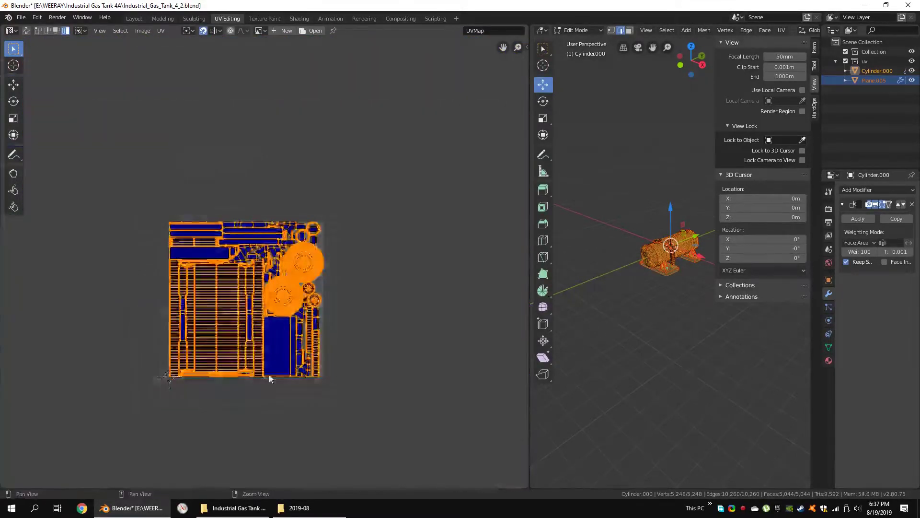
{"action": "scroll", "coordinate": [270, 379], "scroll_direction": "up", "scroll_amount": 5}
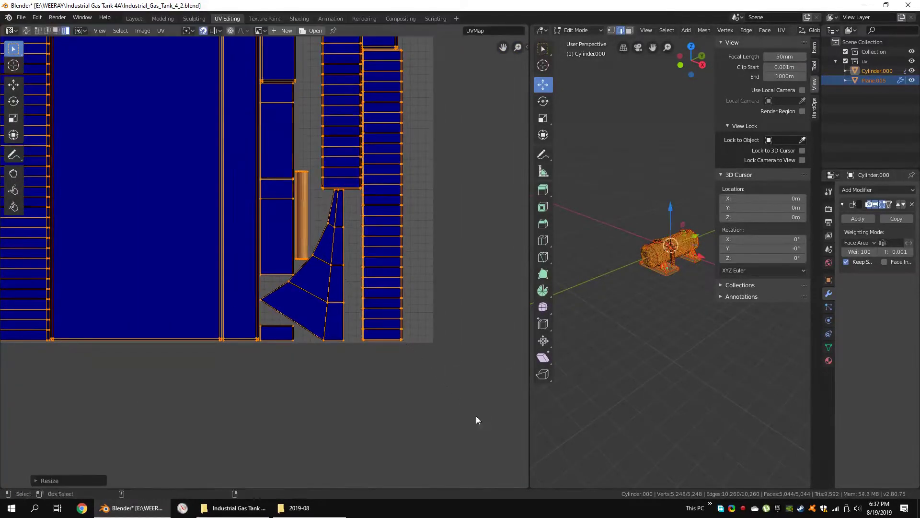
{"action": "left_click", "coordinate": [386, 242]}
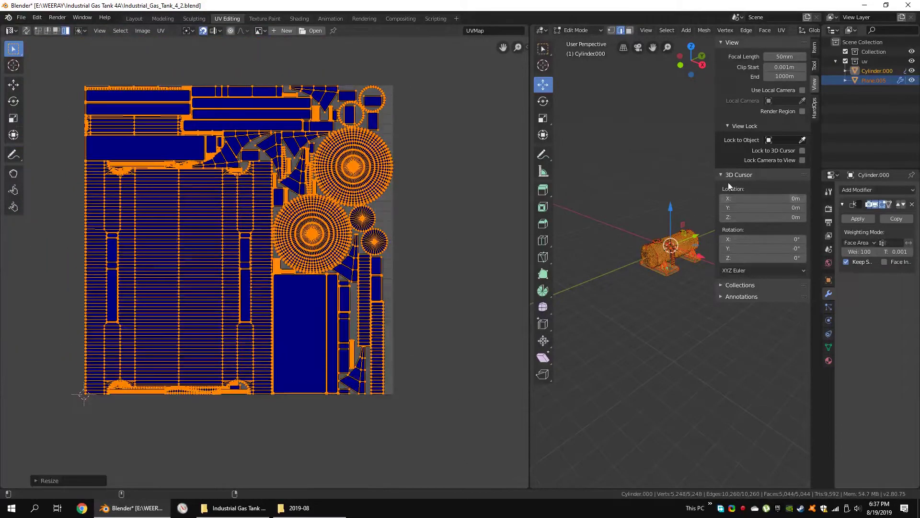
{"action": "key", "text": "Tab"}
Step: Select the tank and save the project as Industrial_Gas_Tank_4_3.blend
{"action": "left_click", "coordinate": [815, 50]}
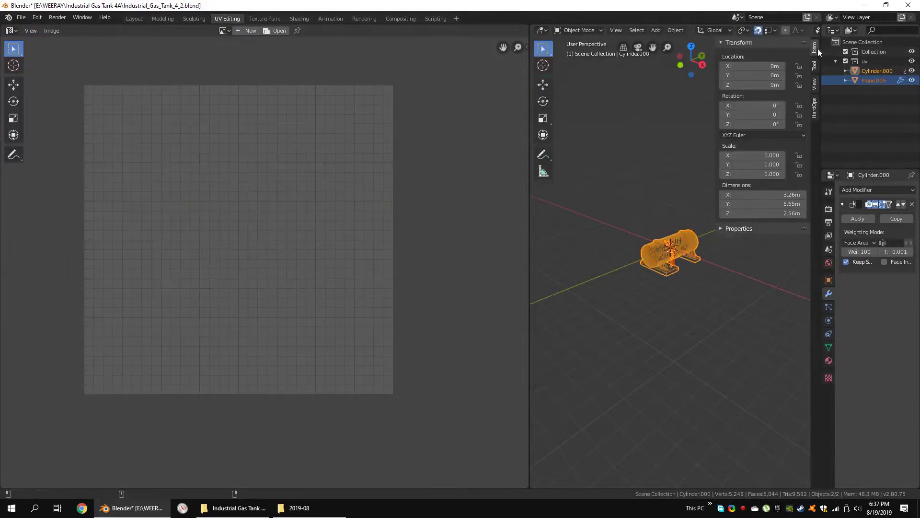
{"action": "left_click", "coordinate": [643, 275]}
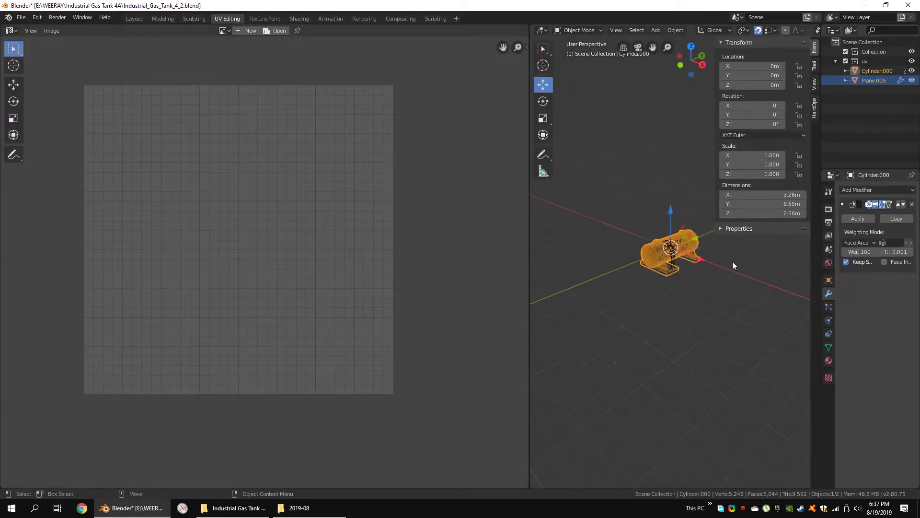
{"action": "key", "text": "ctrl+s"}
{"action": "left_click", "coordinate": [21, 17]}
{"action": "left_click", "coordinate": [34, 88]}
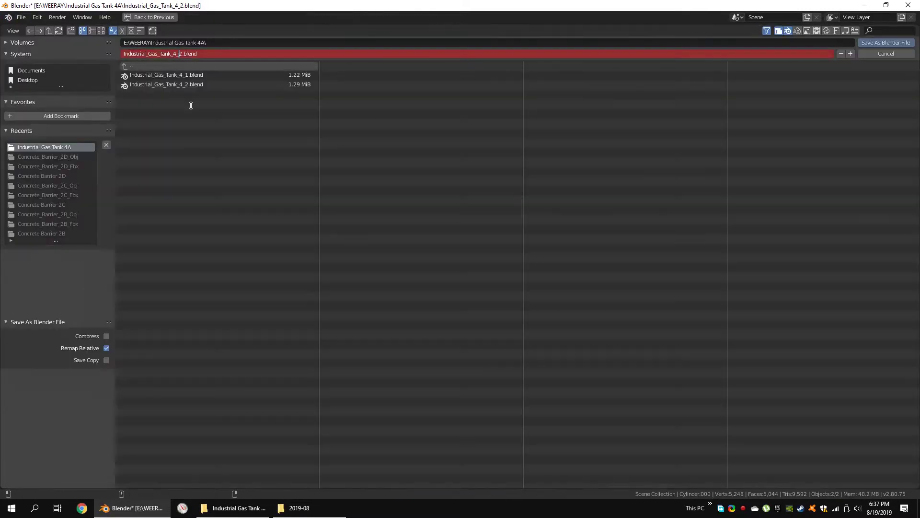
{"action": "left_click", "coordinate": [896, 42]}
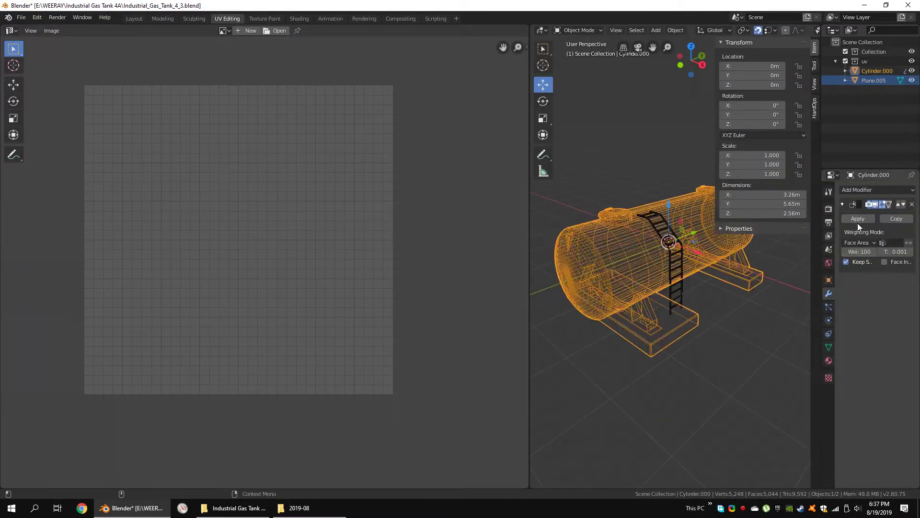
Step: Widen the viewport, select the ladder and tank, and check the tank's material before exporting
{"action": "left_click_drag", "start_coordinate": [714, 227], "coordinate": [810, 228]}
{"action": "left_click_drag", "start_coordinate": [530, 246], "coordinate": [287, 246]}
{"action": "left_click", "coordinate": [586, 298]}
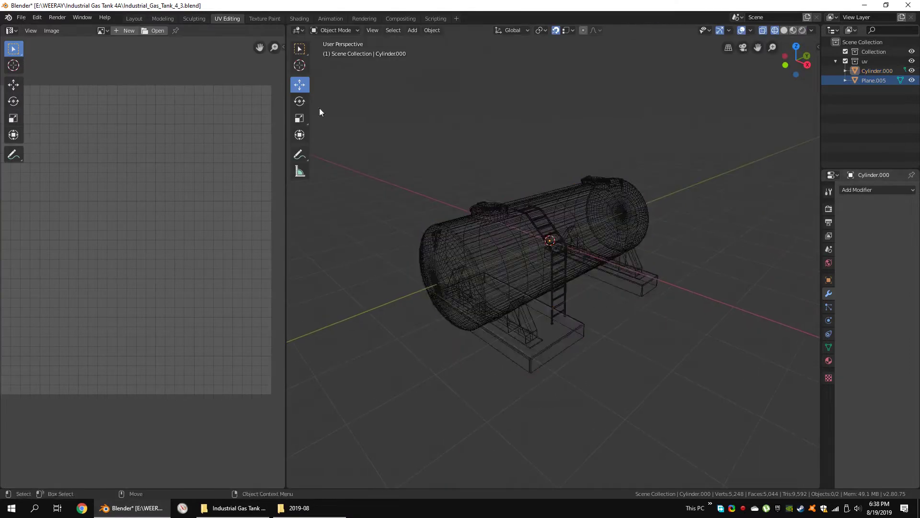
{"action": "left_click", "coordinate": [21, 18]}
{"action": "left_click", "coordinate": [558, 269]}
{"action": "left_click", "coordinate": [829, 360]}
{"action": "left_click", "coordinate": [479, 268]}
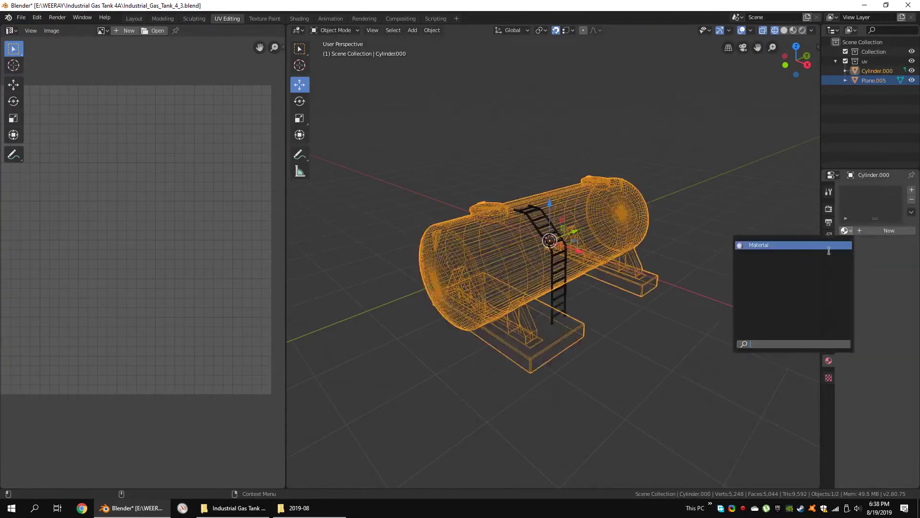
{"action": "left_click", "coordinate": [565, 303]}
{"action": "left_click", "coordinate": [21, 18]}
Step: Create a folder named Industrial Gas Tank 4 inside E:\Substance Painter Projects
{"action": "left_click", "coordinate": [131, 171]}
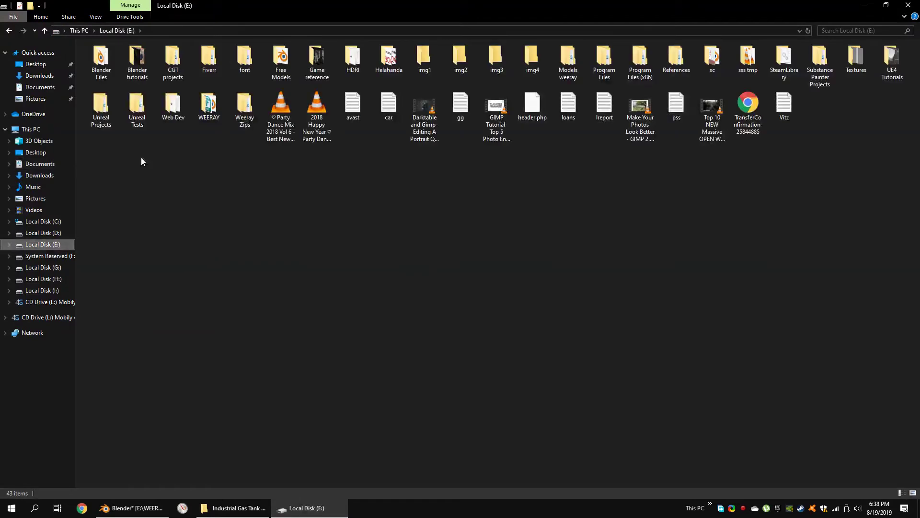
{"action": "double_click", "coordinate": [819, 88]}
{"action": "right_click", "coordinate": [159, 165]}
{"action": "left_click", "coordinate": [307, 284]}
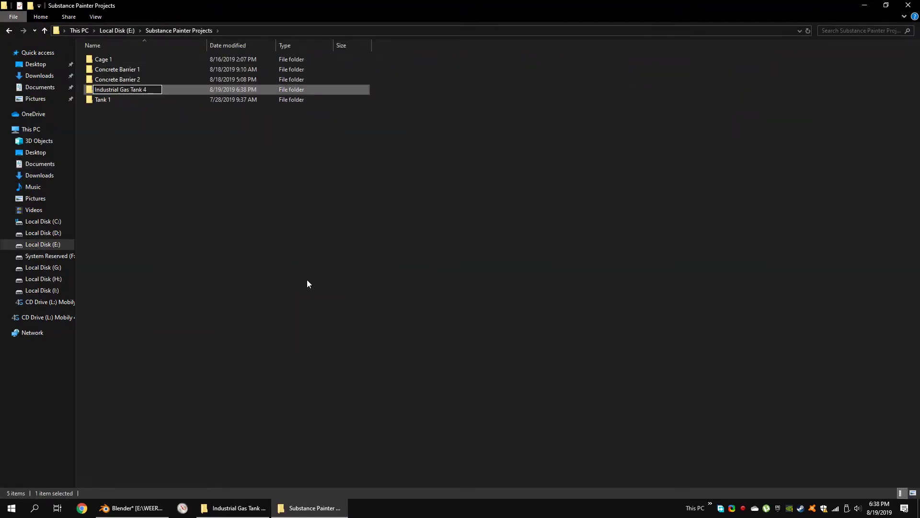
{"action": "key", "text": "Return"}
Step: Return to Blender's FBX export browser and export the tank model
{"action": "key", "text": "alt+Tab"}
{"action": "left_click", "coordinate": [19, 42]}
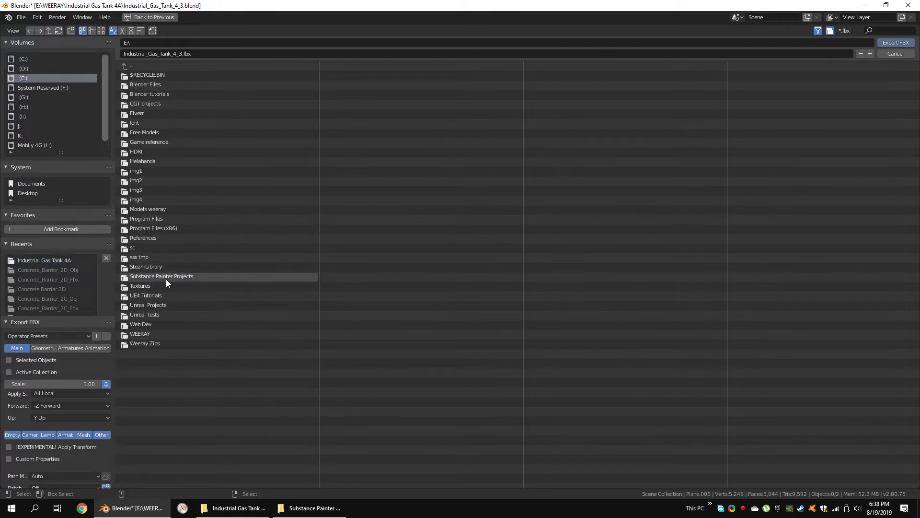
{"action": "left_click", "coordinate": [896, 43]}
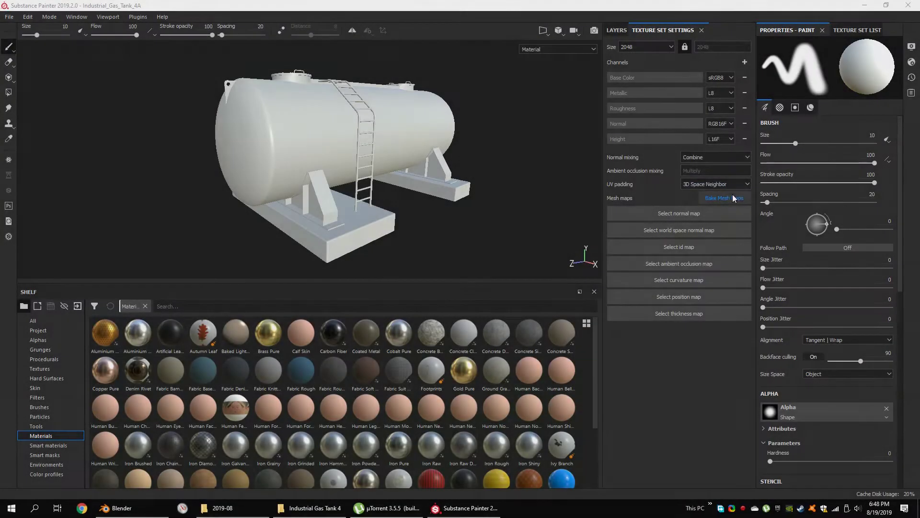
Step: Bake the mesh maps at 4096 with Subsampling 4x4 antialiasing
{"action": "left_click", "coordinate": [734, 198]}
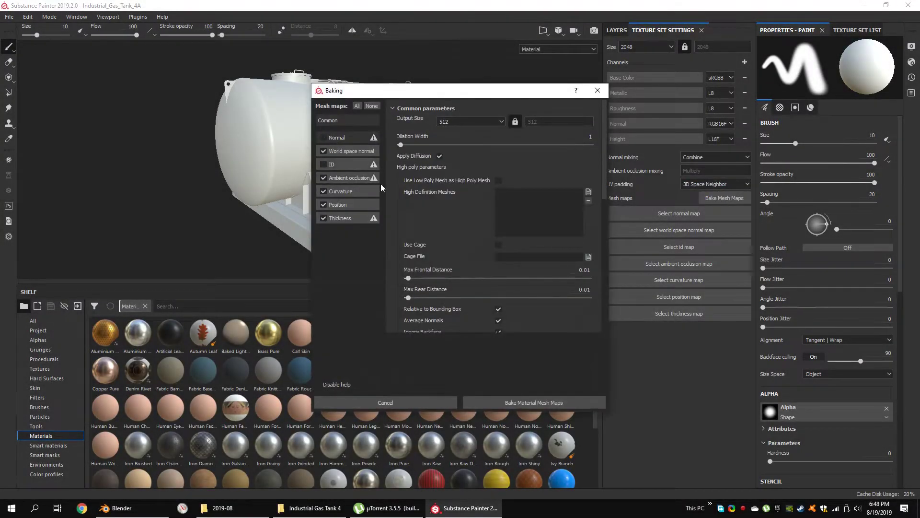
{"action": "left_click", "coordinate": [335, 195]}
{"action": "scroll", "coordinate": [597, 171], "scroll_direction": "up", "scroll_amount": 10}
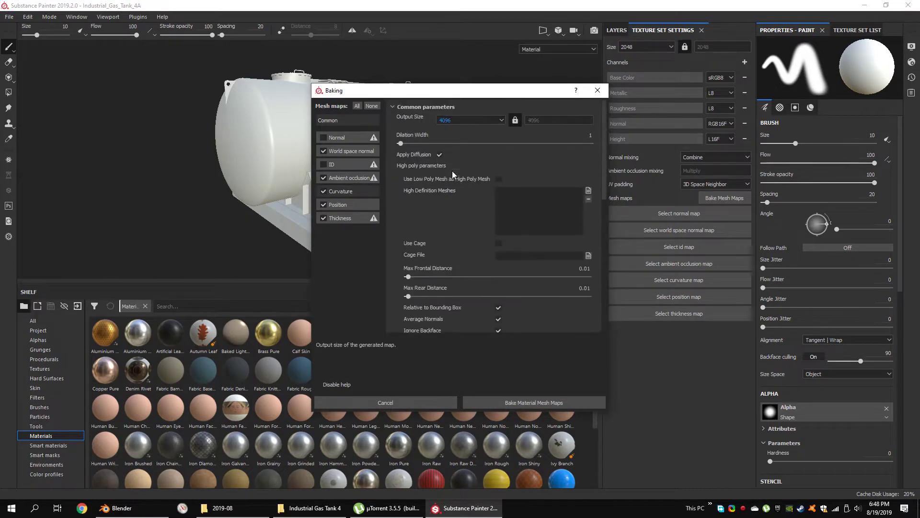
{"action": "scroll", "coordinate": [453, 170], "scroll_direction": "down", "scroll_amount": 5}
{"action": "left_click", "coordinate": [531, 209]}
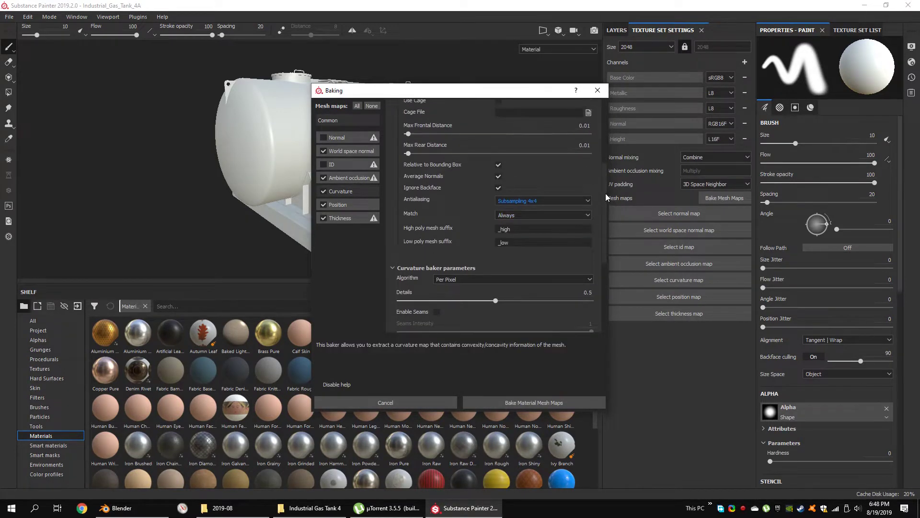
{"action": "left_click_drag", "start_coordinate": [606, 193], "coordinate": [611, 114]}
{"action": "left_click", "coordinate": [522, 399]}
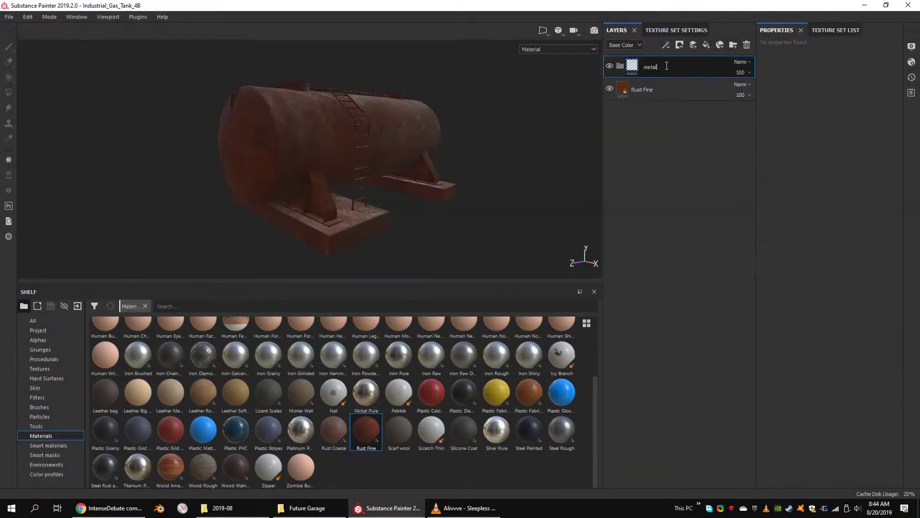
Step: Group a new fill layer into a paint folder and black-mask the metal folder with Polygon Fill
{"action": "left_click", "coordinate": [707, 45]}
{"action": "key", "text": "ctrl+g"}
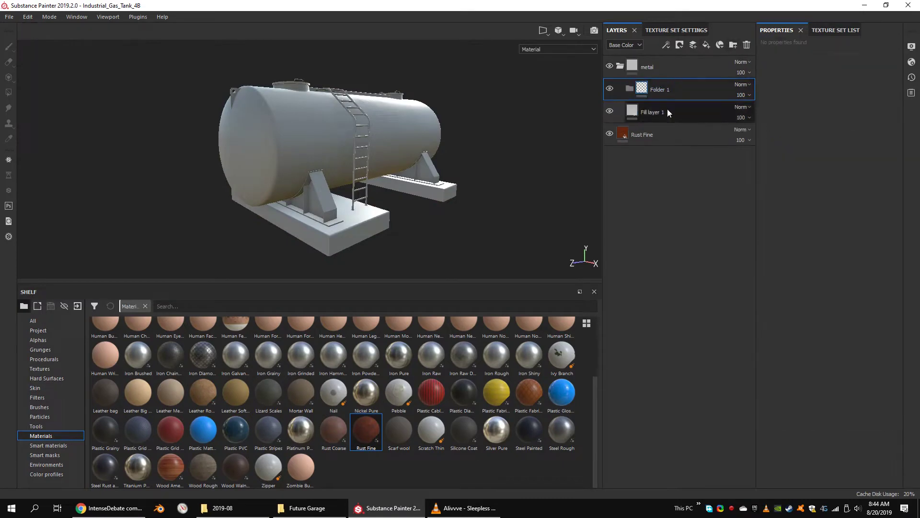
{"action": "double_click", "coordinate": [666, 89]}
{"action": "type", "text": "paint"}
{"action": "right_click", "coordinate": [633, 64]}
{"action": "left_click", "coordinate": [623, 67]}
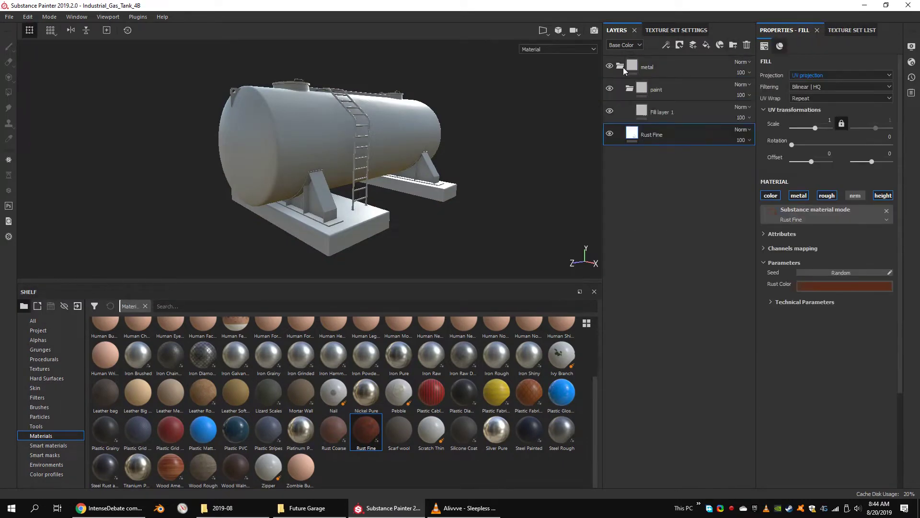
{"action": "right_click", "coordinate": [623, 67]}
{"action": "left_click", "coordinate": [645, 76]}
{"action": "left_click", "coordinate": [822, 46]}
{"action": "right_click", "coordinate": [640, 71]}
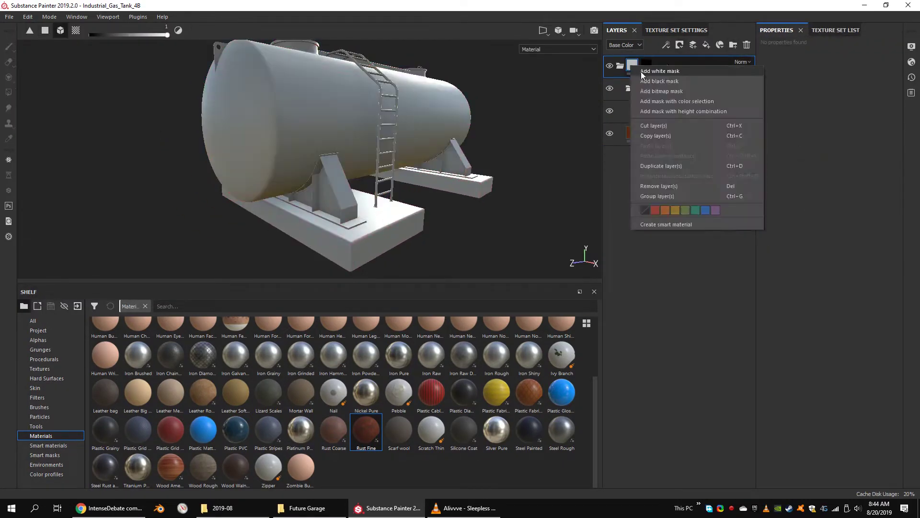
Step: Darken the paint fill layer's base colour
{"action": "left_click", "coordinate": [671, 112]}
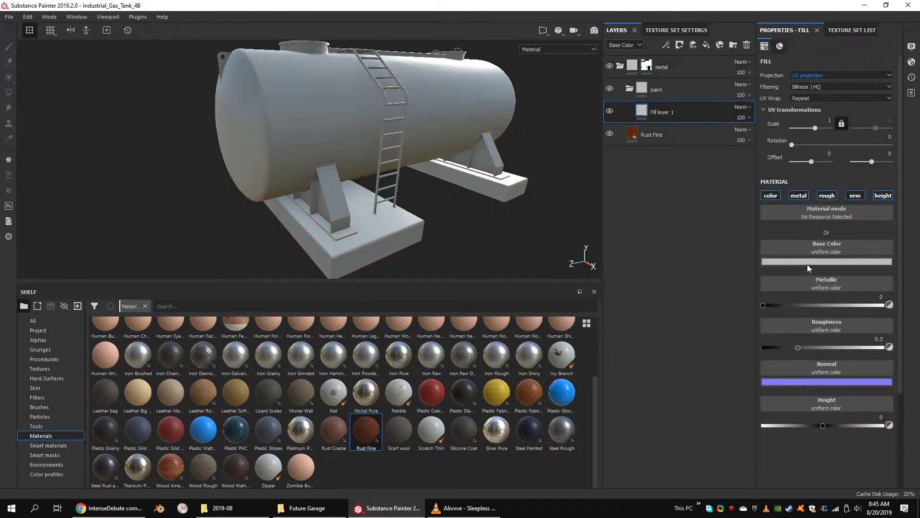
{"action": "left_click", "coordinate": [826, 261]}
{"action": "left_click", "coordinate": [795, 326]}
{"action": "left_click_drag", "start_coordinate": [504, 144], "coordinate": [451, 114], "text": "alt"}
{"action": "scroll", "coordinate": [451, 113], "scroll_direction": "up", "scroll_amount": 2}
Step: Add a concrete_all folder containing a Concrete Simple fill layer
{"action": "left_click", "coordinate": [714, 67]}
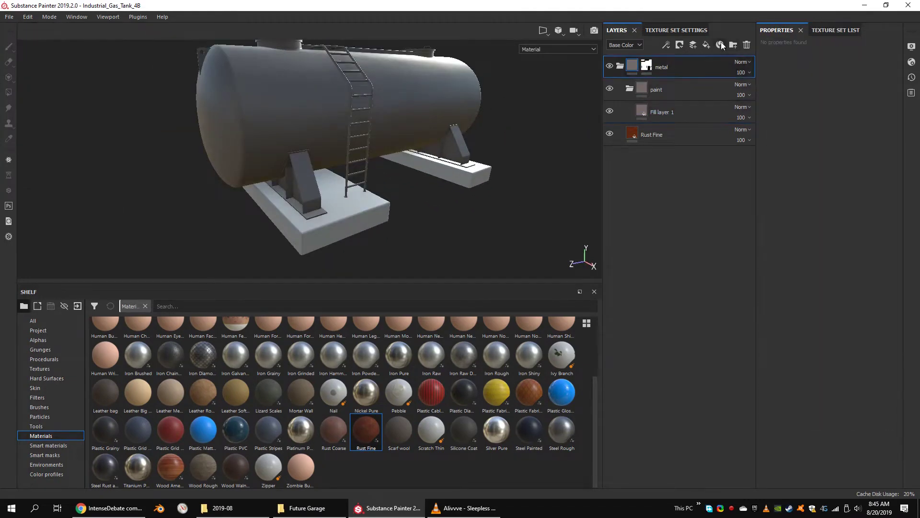
{"action": "double_click", "coordinate": [658, 70]}
{"action": "type", "text": "concrete_all"}
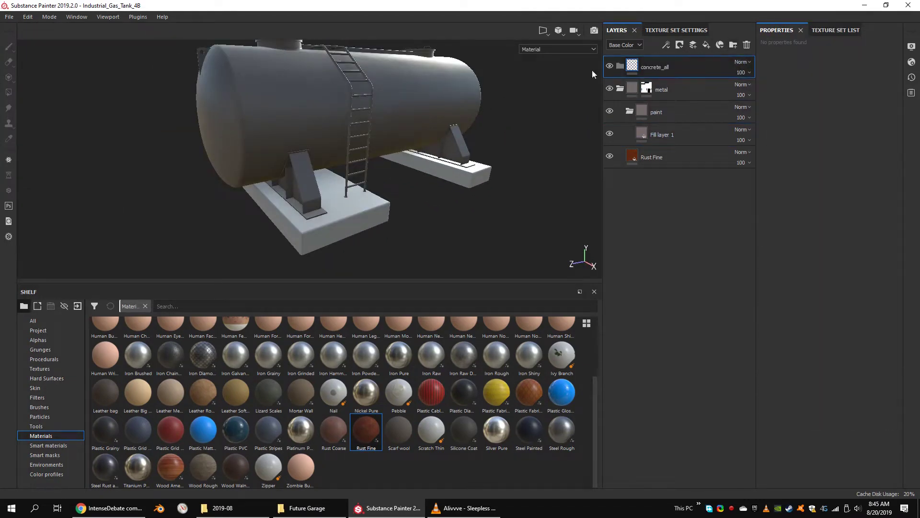
{"action": "scroll", "coordinate": [455, 376], "scroll_direction": "up", "scroll_amount": 3}
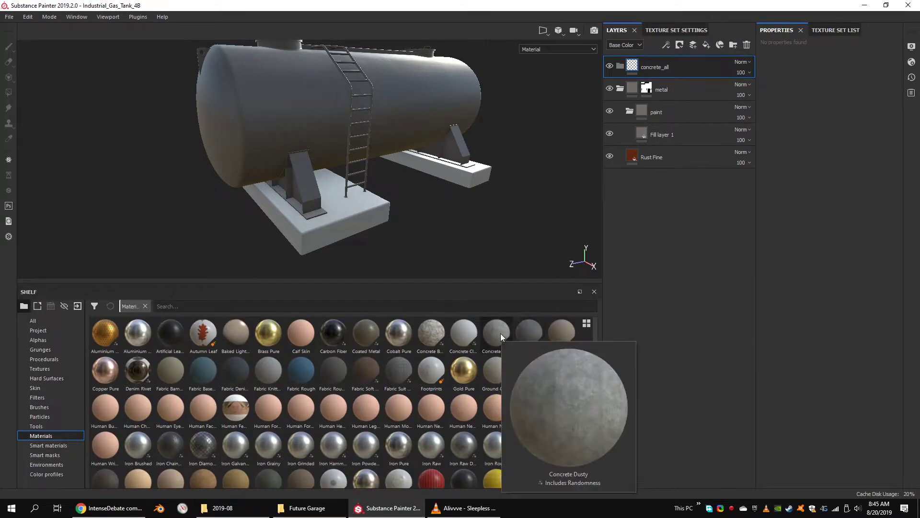
{"action": "left_click_drag", "start_coordinate": [500, 332], "coordinate": [485, 159]}
{"action": "left_click_drag", "start_coordinate": [529, 333], "coordinate": [671, 89]}
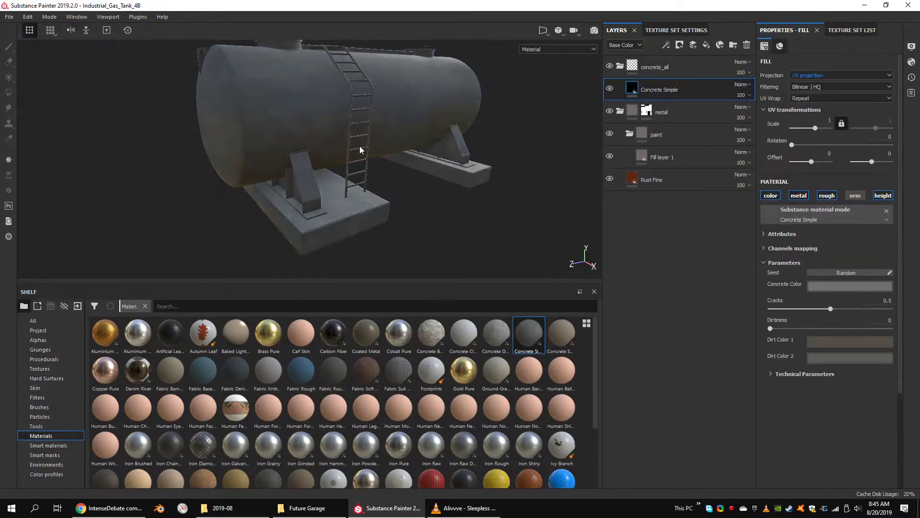
{"action": "scroll", "coordinate": [381, 174], "scroll_direction": "up", "scroll_amount": 3}
Step: Set the concrete to tri-planar projection and give the concrete_all folder a black mask
{"action": "left_click", "coordinate": [839, 75]}
{"action": "left_click", "coordinate": [824, 89]}
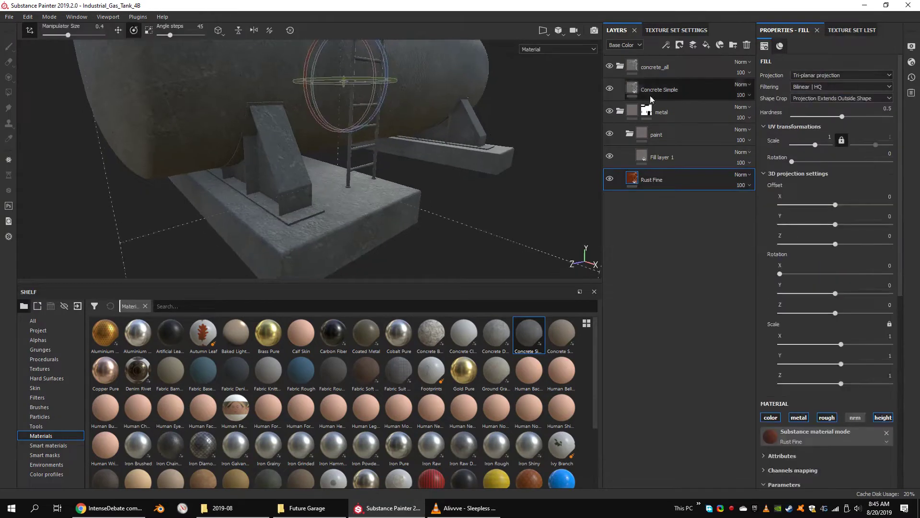
{"action": "right_click", "coordinate": [642, 67]}
{"action": "left_click", "coordinate": [671, 79]}
{"action": "left_click_drag", "start_coordinate": [468, 176], "coordinate": [508, 158], "text": "alt"}
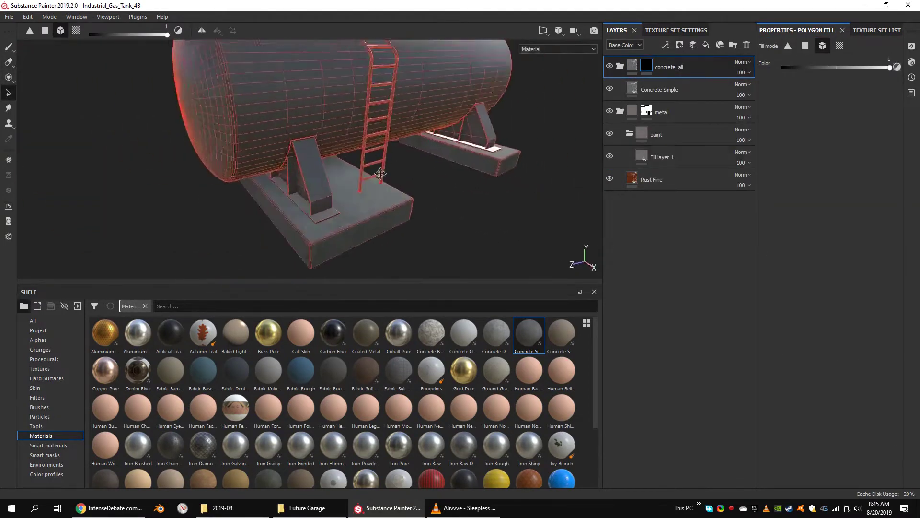
{"action": "left_click", "coordinate": [661, 157]}
{"action": "left_click", "coordinate": [797, 262]}
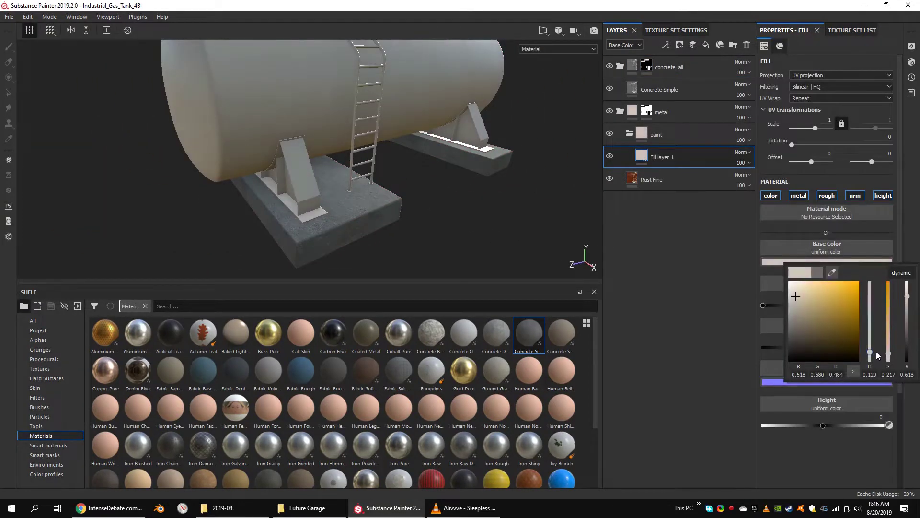
Step: Tint the tank paint to cream and make the text layer dark blue
{"action": "mouse_move", "coordinate": [364, 163]}
{"action": "left_mouse_down", "text": "alt"}
{"action": "mouse_move", "coordinate": [463, 140]}
{"action": "mouse_move", "coordinate": [421, 142]}
{"action": "left_mouse_up", "text": "alt"}
{"action": "scroll", "coordinate": [403, 154], "scroll_direction": "down", "scroll_amount": 2}
{"action": "left_click_drag", "start_coordinate": [903, 310], "coordinate": [913, 302]}
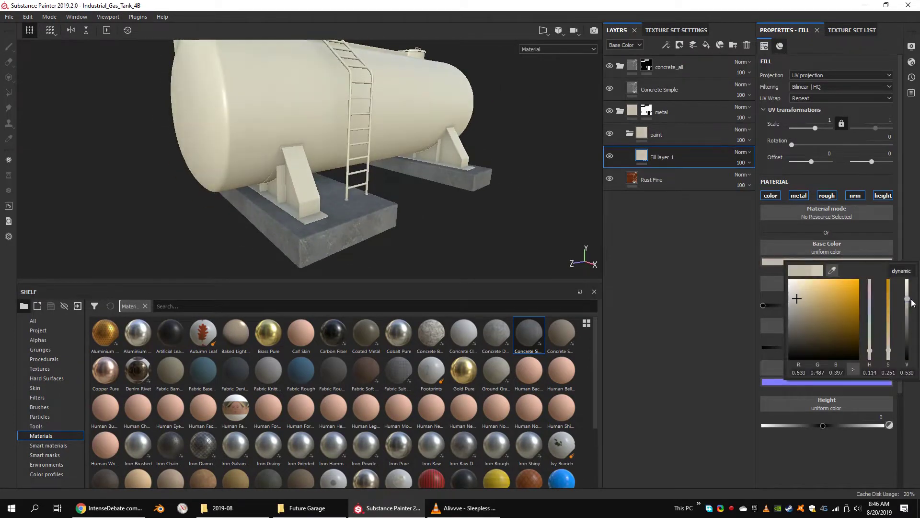
{"action": "scroll", "coordinate": [443, 150], "scroll_direction": "down", "scroll_amount": 2}
{"action": "left_click_drag", "start_coordinate": [419, 180], "coordinate": [452, 128], "text": "alt"}
{"action": "scroll", "coordinate": [449, 133], "scroll_direction": "up", "scroll_amount": 3}
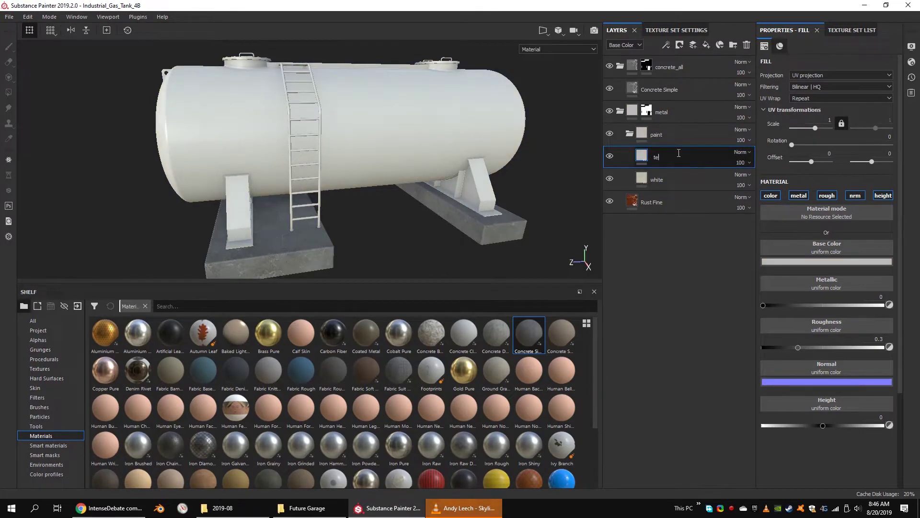
{"action": "left_click_drag", "start_coordinate": [870, 336], "coordinate": [874, 307]}
{"action": "left_click_drag", "start_coordinate": [431, 168], "coordinate": [320, 144], "text": "alt"}
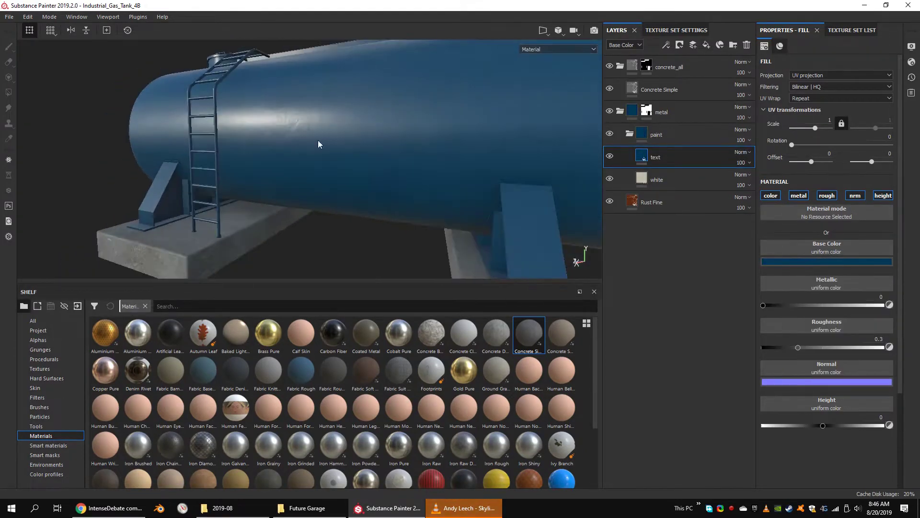
Step: Give the text layer a black mask with a Paint effect
{"action": "left_click", "coordinate": [648, 137]}
{"action": "left_click", "coordinate": [742, 130]}
{"action": "left_click_drag", "start_coordinate": [407, 158], "coordinate": [339, 99], "text": "alt"}
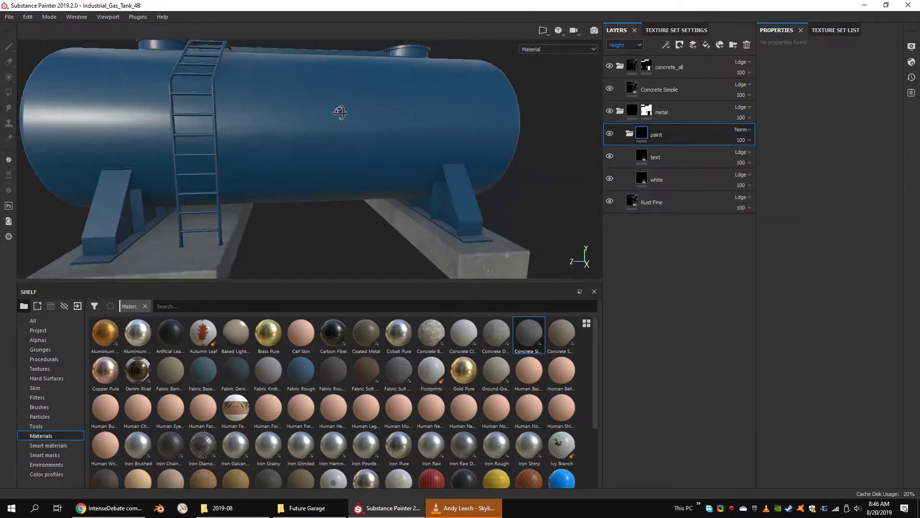
{"action": "left_click", "coordinate": [704, 157]}
{"action": "right_click", "coordinate": [671, 157]}
{"action": "left_click", "coordinate": [655, 120]}
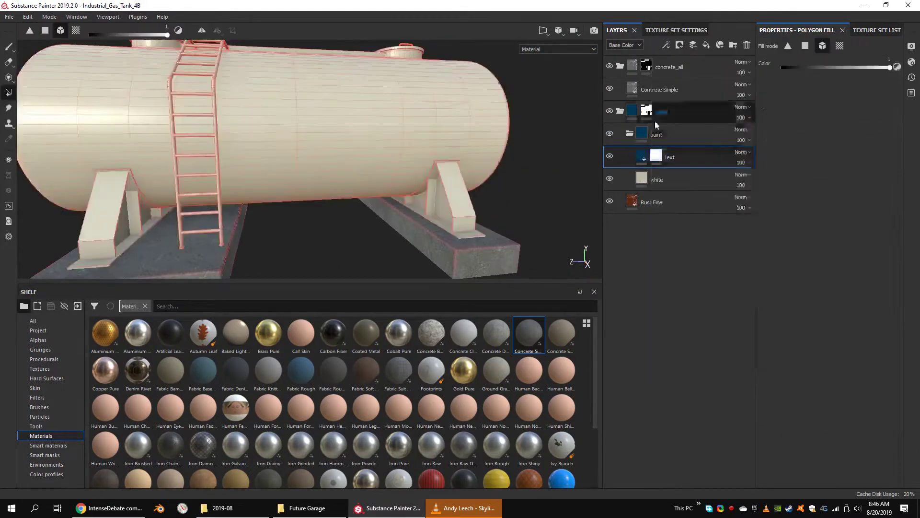
{"action": "right_click", "coordinate": [656, 155]}
{"action": "left_click", "coordinate": [680, 163]}
{"action": "left_click", "coordinate": [39, 406]}
Step: Set the brush alpha to Font Chathura for painting on the text mask
{"action": "key", "text": "1"}
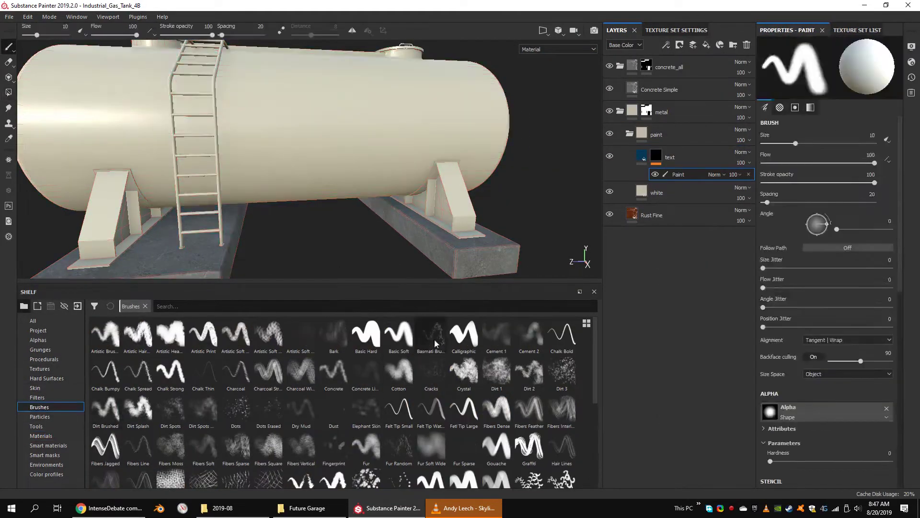
{"action": "left_click", "coordinate": [38, 339]}
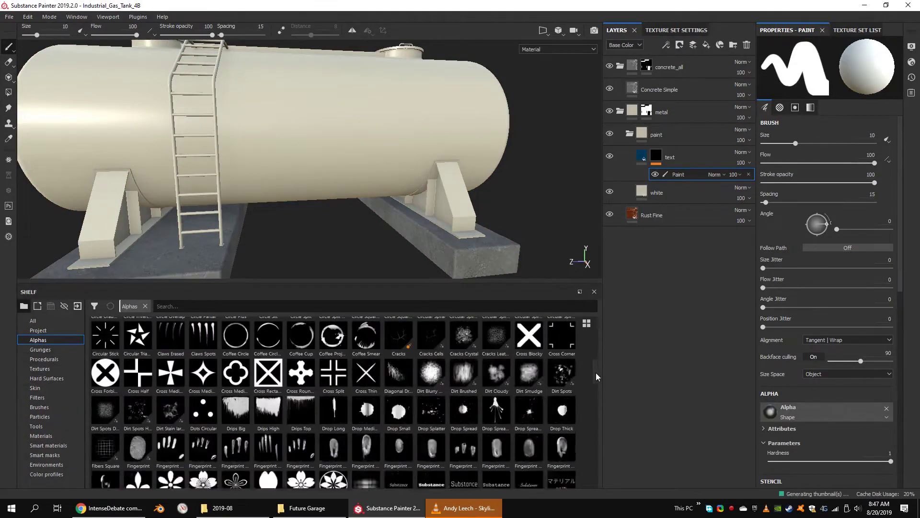
{"action": "scroll", "coordinate": [475, 410], "scroll_direction": "down", "scroll_amount": 3}
{"action": "left_click_drag", "start_coordinate": [476, 410], "coordinate": [770, 386]}
{"action": "left_click_drag", "start_coordinate": [415, 412], "coordinate": [471, 410]}
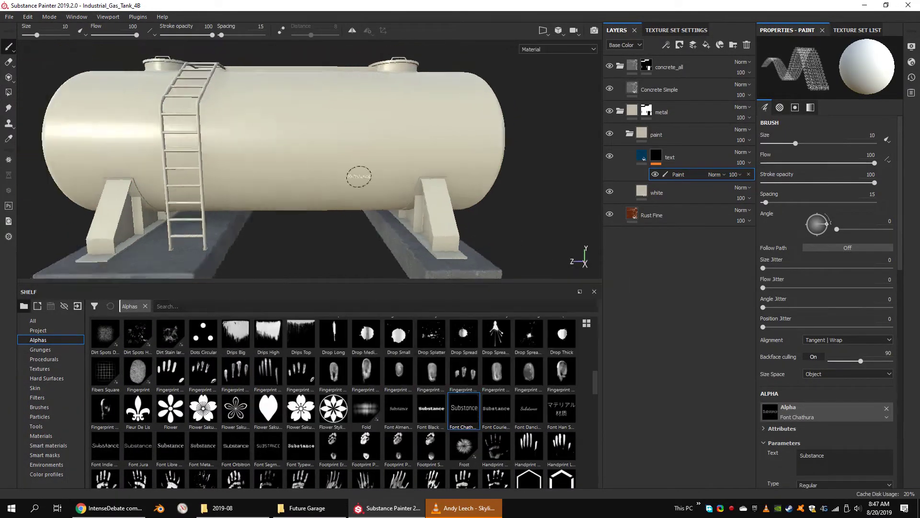
{"action": "scroll", "coordinate": [425, 168], "scroll_direction": "up", "scroll_amount": 5}
{"action": "scroll", "coordinate": [789, 341], "scroll_direction": "down", "scroll_amount": 3}
Step: Stamp bold SMM INDUSTRIES lettering at size 0.4 on the tank's side
{"action": "type", "text": "SMM INDUSTRIES"}
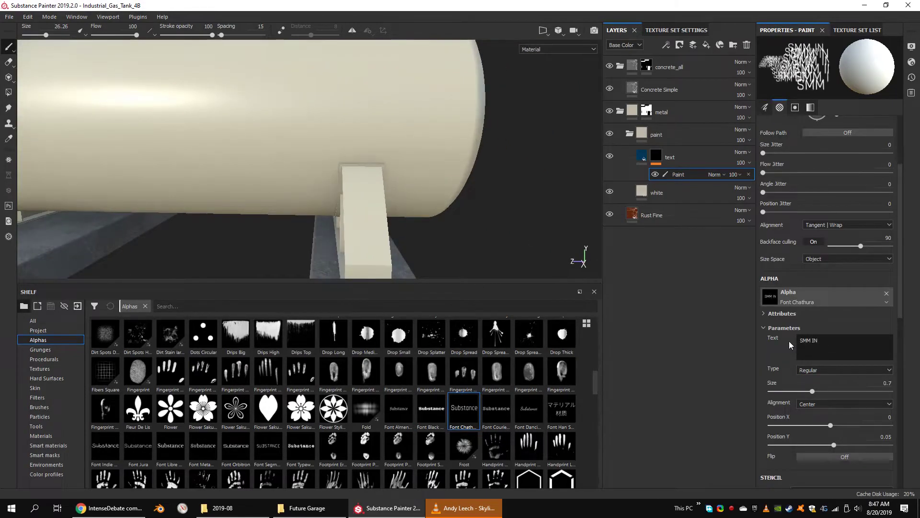
{"action": "left_click", "coordinate": [822, 370]}
{"action": "left_click", "coordinate": [821, 382]}
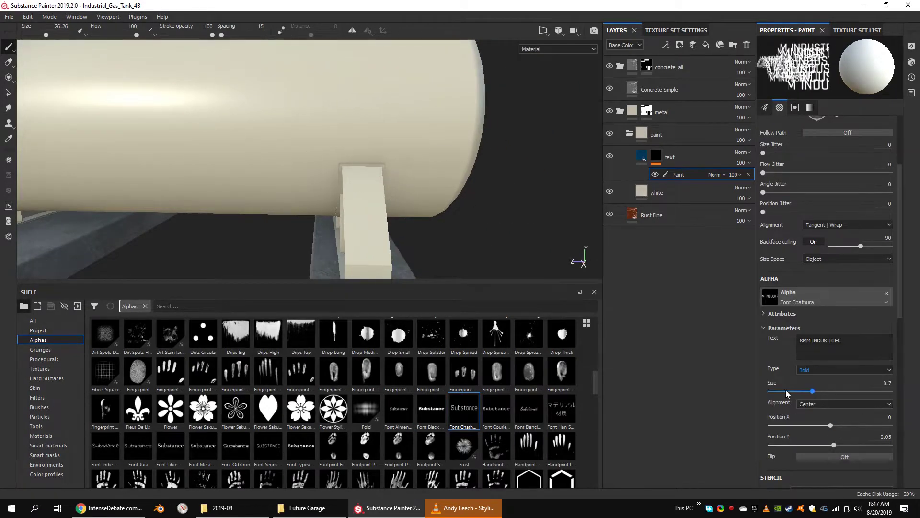
{"action": "left_click_drag", "start_coordinate": [813, 391], "coordinate": [794, 391]}
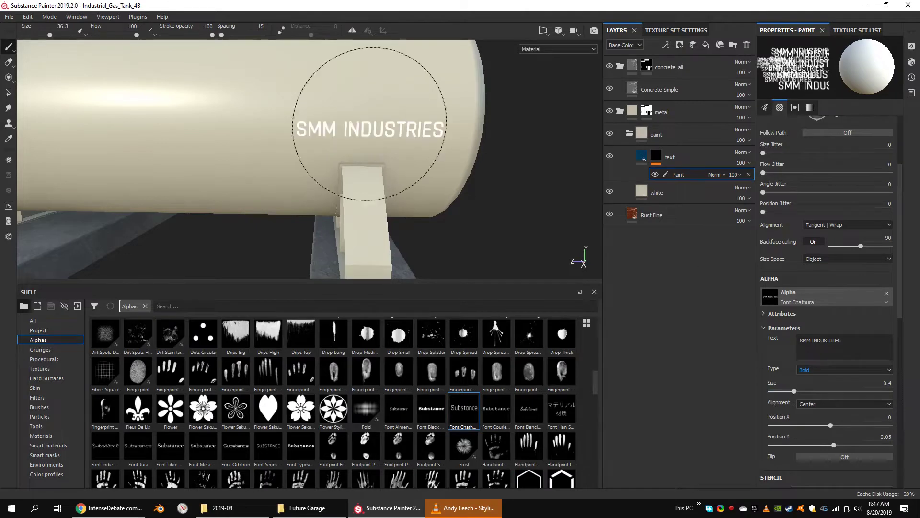
{"action": "scroll", "coordinate": [370, 124], "scroll_direction": "down", "scroll_amount": 3}
{"action": "key", "text": "Delete"}
{"action": "left_click_drag", "start_coordinate": [517, 152], "coordinate": [477, 181], "text": "alt"}
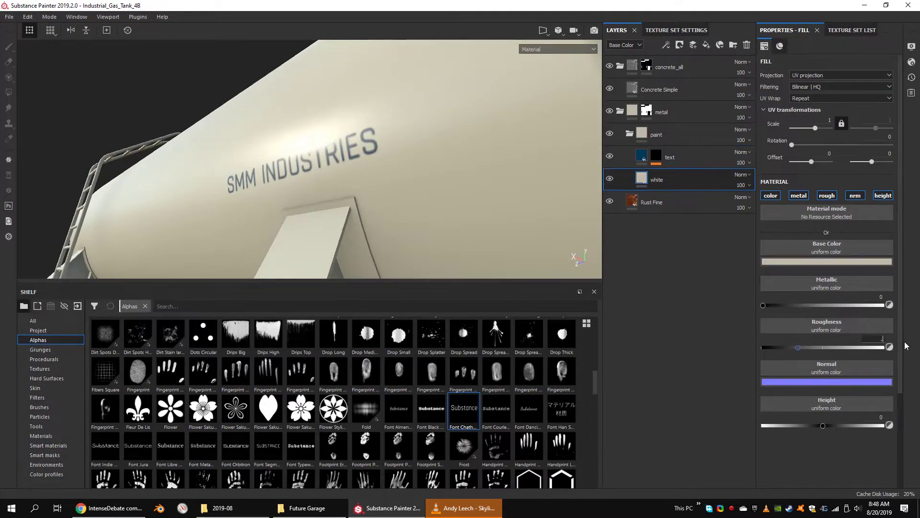
{"action": "mouse_move", "coordinate": [576, 181]}
{"action": "left_mouse_down", "text": "alt"}
{"action": "mouse_move", "coordinate": [361, 144]}
{"action": "mouse_move", "coordinate": [431, 140]}
{"action": "left_mouse_up", "text": "alt"}
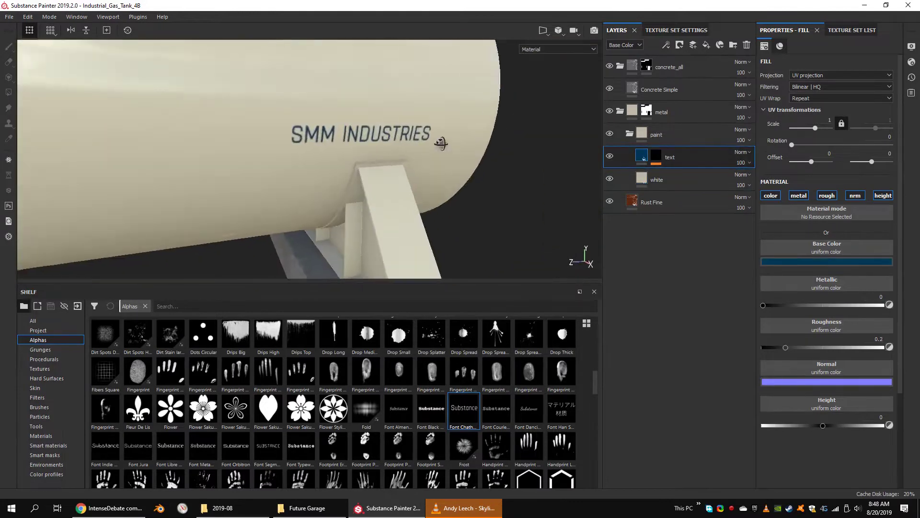
Step: Make the lettering green and add a new decal fill layer above the text
{"action": "left_click", "coordinate": [873, 261]}
{"action": "left_click_drag", "start_coordinate": [871, 315], "coordinate": [847, 329]}
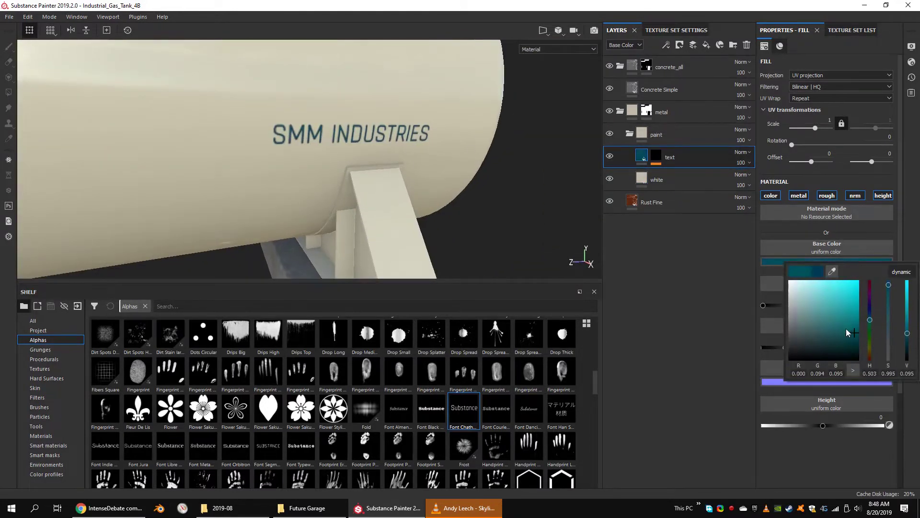
{"action": "left_click", "coordinate": [871, 326]}
{"action": "key", "text": "f"}
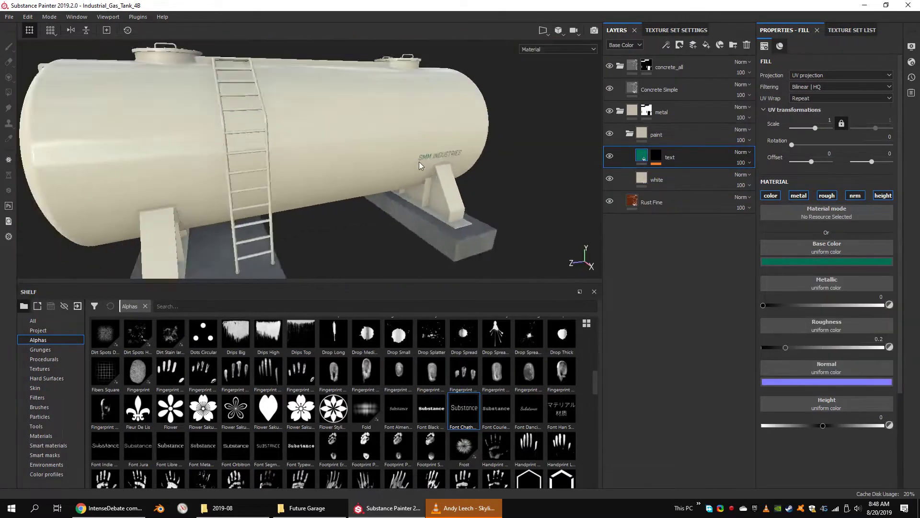
{"action": "left_click", "coordinate": [706, 45]}
Step: Colour the decal fill layer yellow and give it a black mask with a Paint effect
{"action": "left_click", "coordinate": [827, 261]}
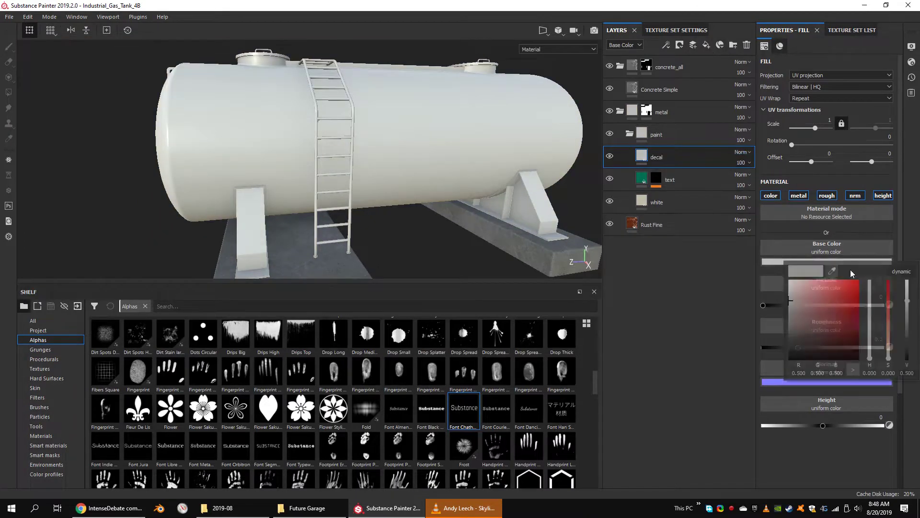
{"action": "left_click", "coordinate": [869, 345]}
{"action": "right_click", "coordinate": [671, 157]}
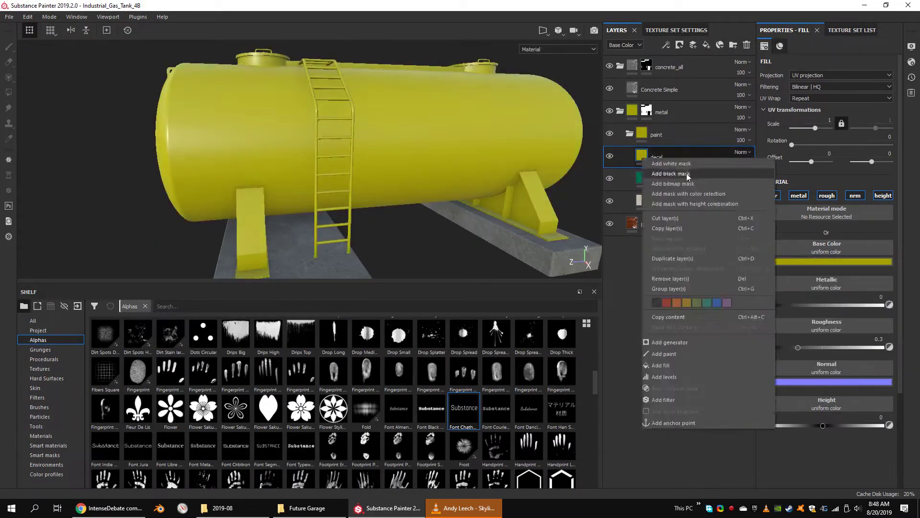
{"action": "left_click", "coordinate": [681, 166]}
{"action": "right_click", "coordinate": [655, 157]}
{"action": "left_click", "coordinate": [680, 192]}
Step: Switch to the Basic Hard brush and load the Square Round Border and Sign Flammable alphas
{"action": "left_click", "coordinate": [39, 406]}
{"action": "left_click", "coordinate": [383, 343]}
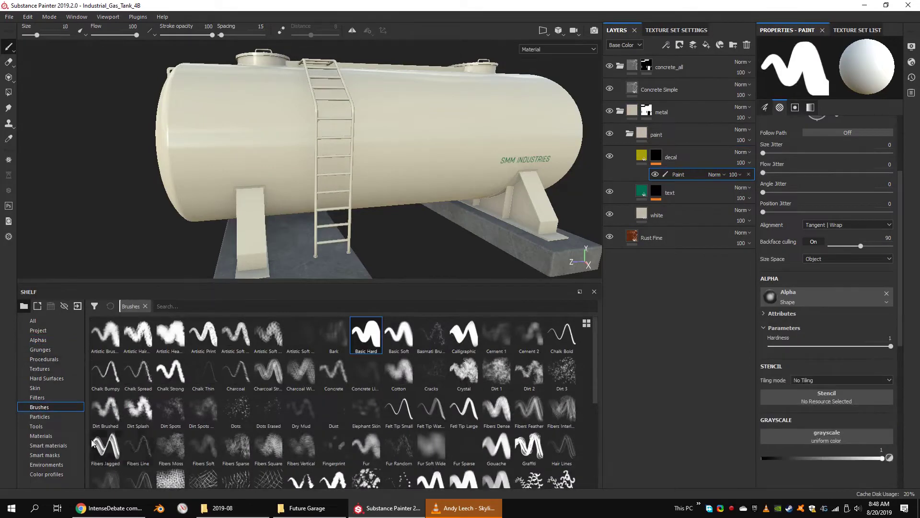
{"action": "left_click", "coordinate": [38, 339]}
{"action": "left_click_drag", "start_coordinate": [591, 417], "coordinate": [598, 434]}
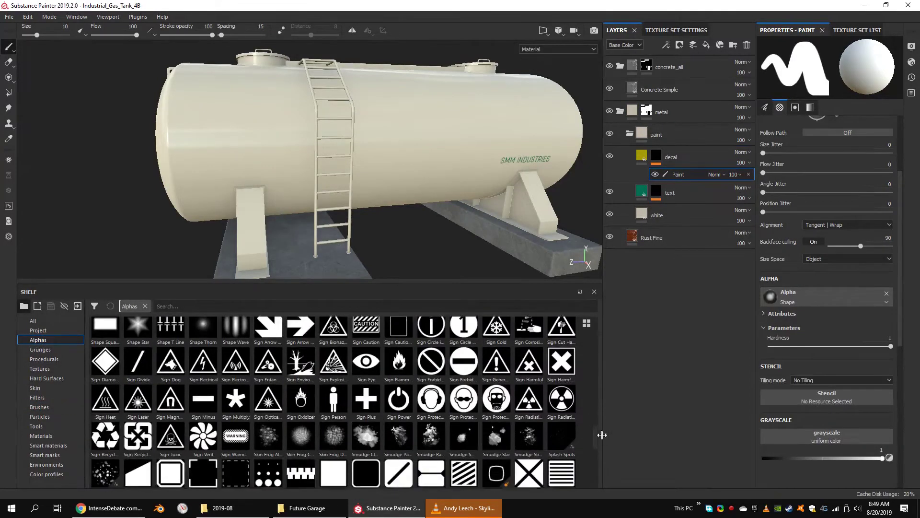
{"action": "scroll", "coordinate": [598, 433], "scroll_direction": "down", "scroll_amount": 1}
{"action": "left_click", "coordinate": [366, 448]}
{"action": "scroll", "coordinate": [270, 155], "scroll_direction": "up", "scroll_amount": 5}
{"action": "scroll", "coordinate": [270, 156], "scroll_direction": "up", "scroll_amount": 1}
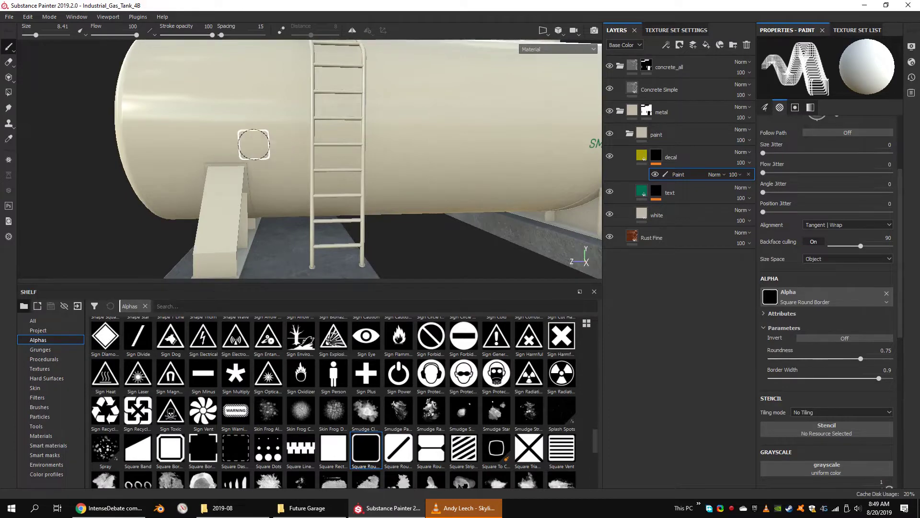
{"action": "left_click", "coordinate": [399, 335]}
{"action": "scroll", "coordinate": [336, 159], "scroll_direction": "down", "scroll_amount": 5}
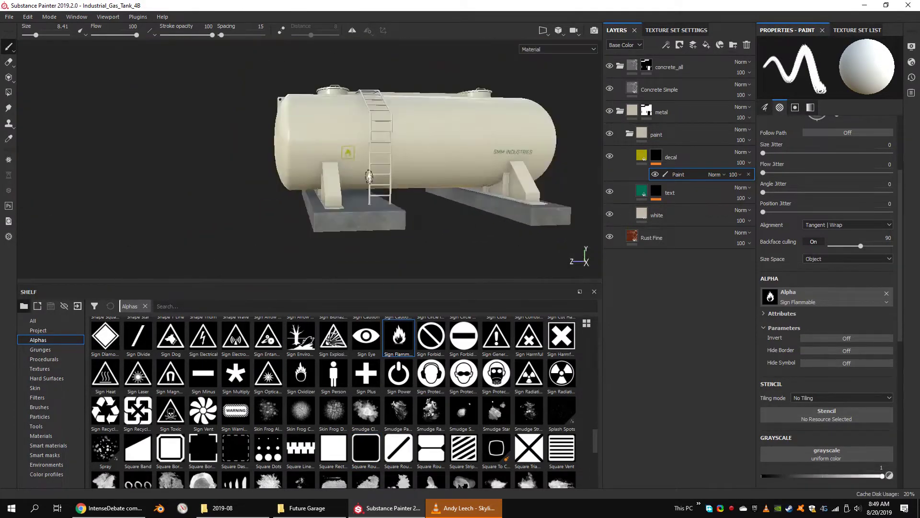
Step: Stamp the Sign Flammable and Square Round Border decals on the tank beside the ladder
{"action": "left_click_drag", "start_coordinate": [343, 172], "coordinate": [357, 176], "text": "alt"}
{"action": "scroll", "coordinate": [383, 163], "scroll_direction": "up", "scroll_amount": 4}
{"action": "scroll", "coordinate": [318, 149], "scroll_direction": "up", "scroll_amount": 2}
{"action": "key", "text": "ctrl+z"}
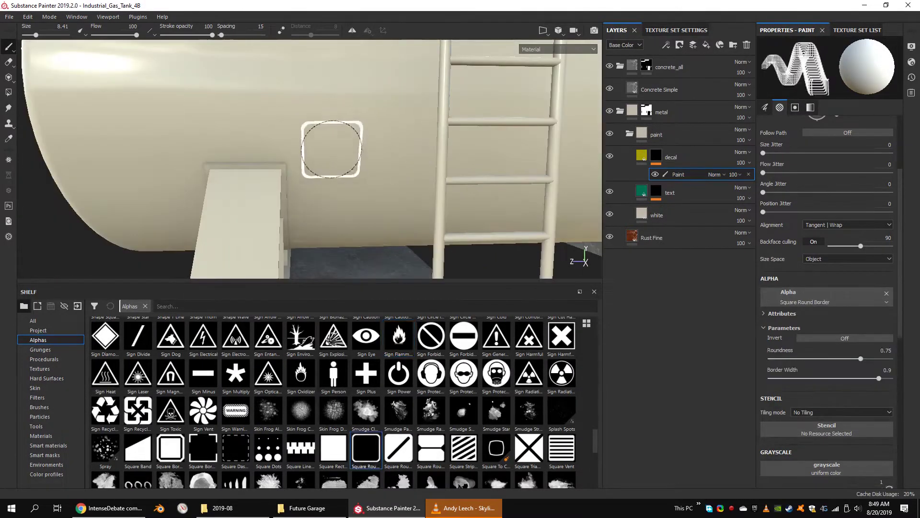
{"action": "left_click", "coordinate": [399, 336]}
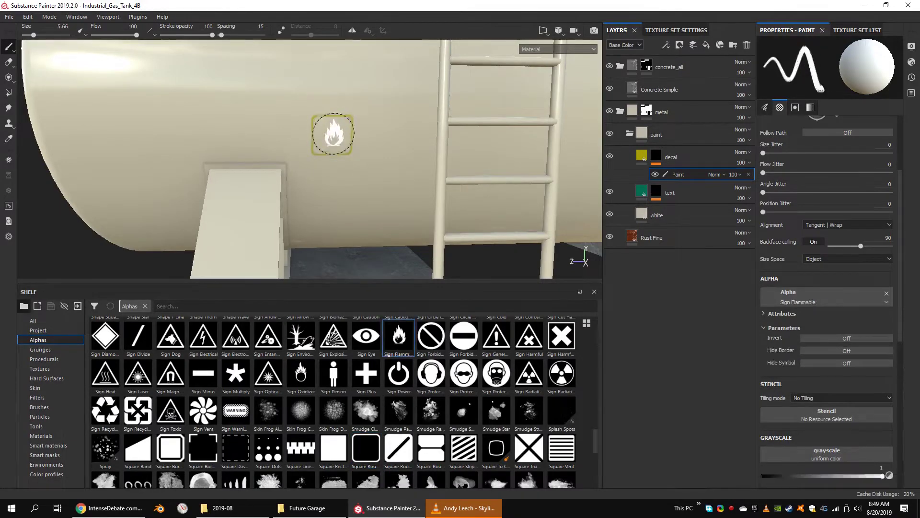
{"action": "scroll", "coordinate": [330, 137], "scroll_direction": "up", "scroll_amount": 3}
{"action": "scroll", "coordinate": [422, 158], "scroll_direction": "down", "scroll_amount": 6}
{"action": "mouse_move", "coordinate": [421, 158]}
{"action": "left_mouse_down", "text": "alt"}
{"action": "mouse_move", "coordinate": [364, 160]}
{"action": "mouse_move", "coordinate": [333, 182]}
{"action": "left_mouse_up", "text": "alt"}
{"action": "scroll", "coordinate": [329, 148], "scroll_direction": "up", "scroll_amount": 3}
{"action": "scroll", "coordinate": [354, 152], "scroll_direction": "up", "scroll_amount": 3}
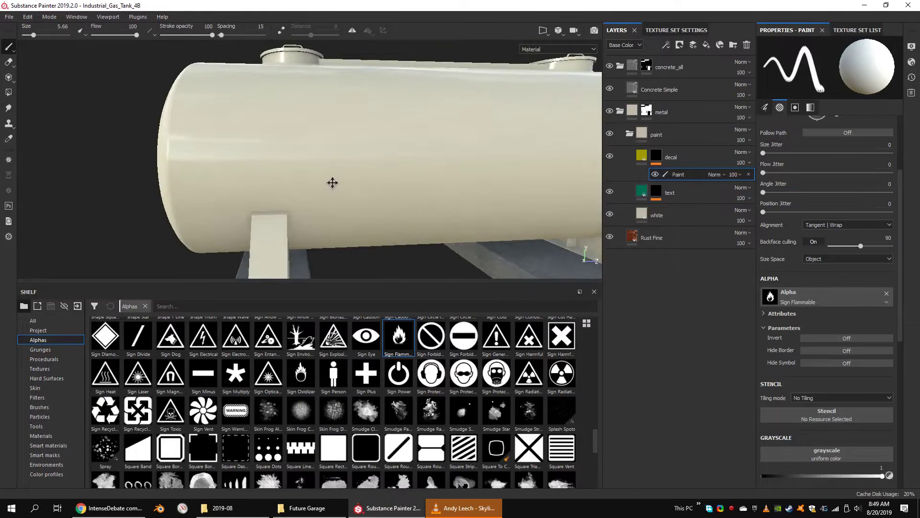
{"action": "left_click", "coordinate": [367, 455]}
{"action": "key", "text": "ctrl+z"}
Step: Check the decal from the tank's end and darken its yellow colour
{"action": "scroll", "coordinate": [323, 189], "scroll_direction": "up", "scroll_amount": 3}
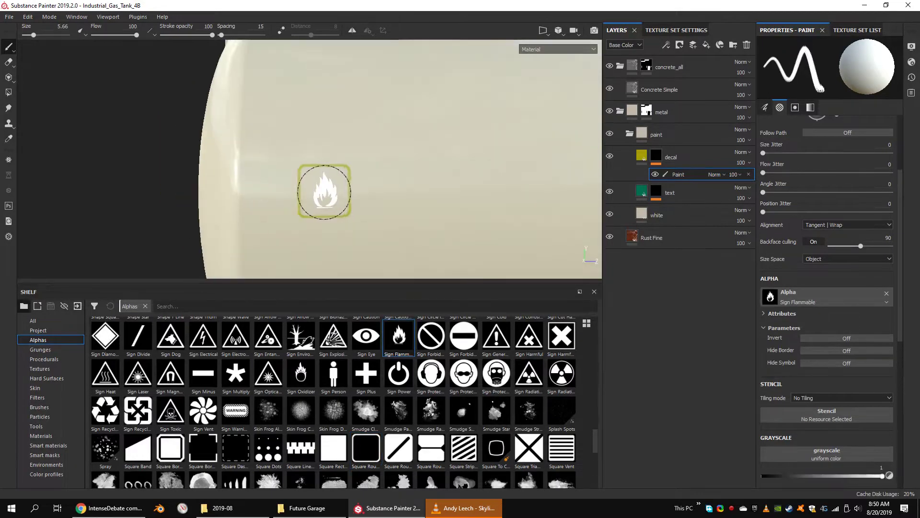
{"action": "scroll", "coordinate": [322, 189], "scroll_direction": "down", "scroll_amount": 5}
{"action": "mouse_move", "coordinate": [336, 182]}
{"action": "left_mouse_down", "text": "alt"}
{"action": "mouse_move", "coordinate": [437, 176]}
{"action": "mouse_move", "coordinate": [407, 144]}
{"action": "mouse_move", "coordinate": [407, 124]}
{"action": "left_mouse_up", "text": "alt"}
{"action": "scroll", "coordinate": [437, 176], "scroll_direction": "down", "scroll_amount": 5}
{"action": "scroll", "coordinate": [407, 124], "scroll_direction": "up", "scroll_amount": 4}
{"action": "left_click", "coordinate": [671, 157]}
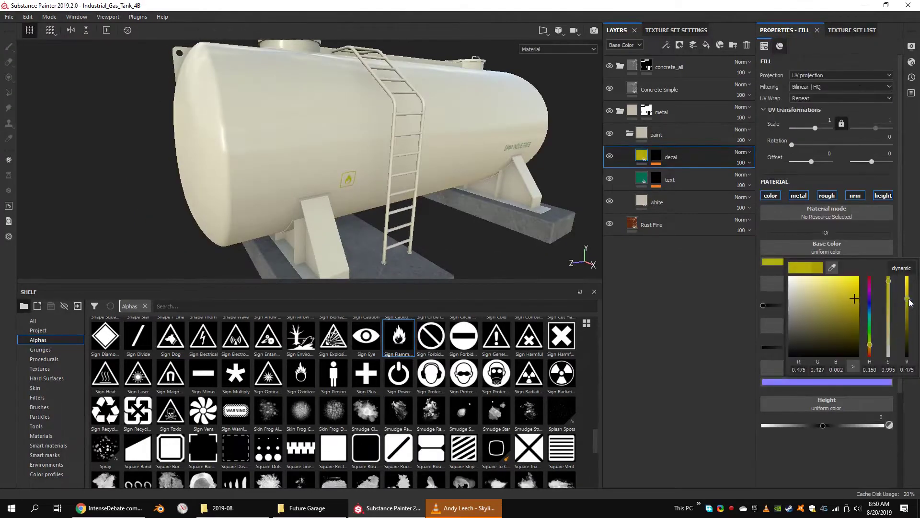
{"action": "mouse_move", "coordinate": [432, 159]}
{"action": "left_mouse_down", "text": "alt"}
{"action": "mouse_move", "coordinate": [350, 177]}
{"action": "mouse_move", "coordinate": [364, 158]}
{"action": "mouse_move", "coordinate": [335, 182]}
{"action": "left_mouse_up", "text": "alt"}
{"action": "scroll", "coordinate": [329, 188], "scroll_direction": "up", "scroll_amount": 3}
{"action": "scroll", "coordinate": [329, 188], "scroll_direction": "down", "scroll_amount": 4}
{"action": "left_click", "coordinate": [659, 89]}
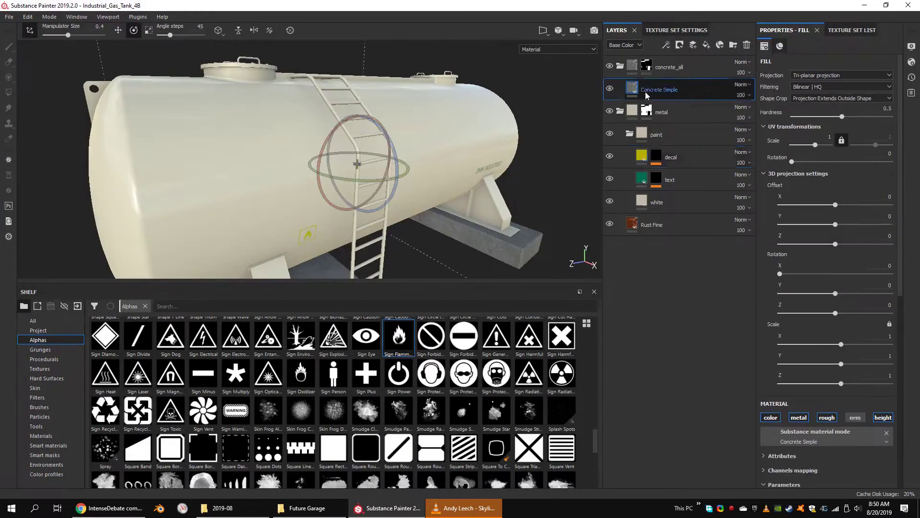
Step: Add a new folder at the top of the layer stack named 'dirt'
{"action": "left_click", "coordinate": [733, 44]}
{"action": "double_click", "coordinate": [674, 64]}
{"action": "type", "text": "dirt"}
{"action": "right_click", "coordinate": [635, 58]}
{"action": "left_click", "coordinate": [706, 48]}
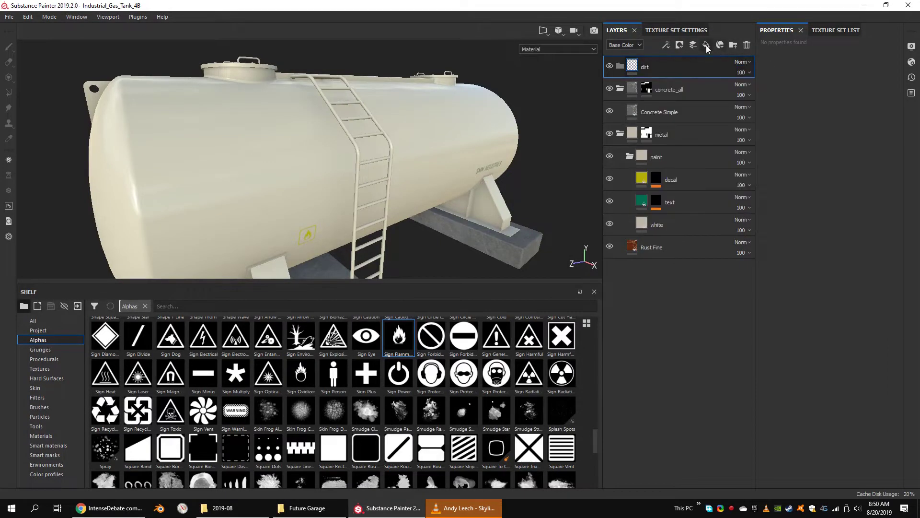
Step: Add a fill layer inside it with a dark brown base colour
{"action": "left_click", "coordinate": [706, 45]}
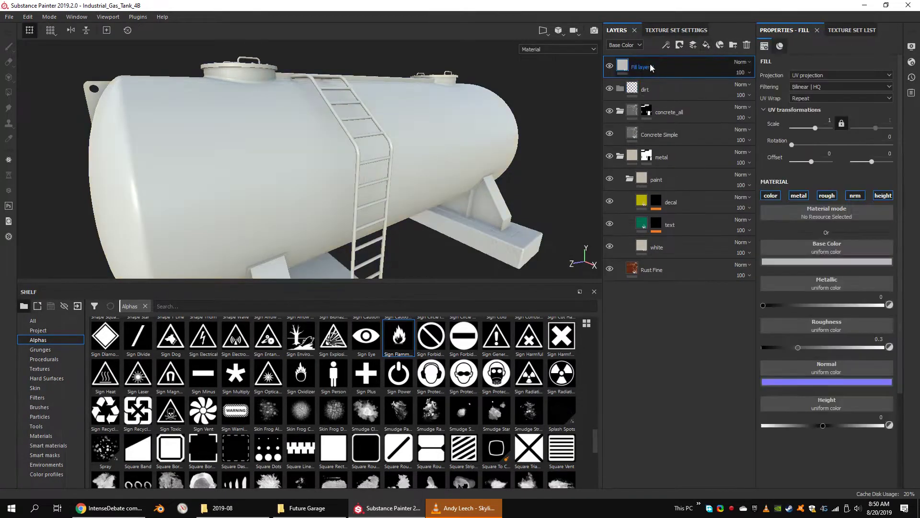
{"action": "left_click", "coordinate": [827, 262]}
{"action": "left_click", "coordinate": [796, 338]}
{"action": "left_click_drag", "start_coordinate": [875, 356], "coordinate": [871, 336]}
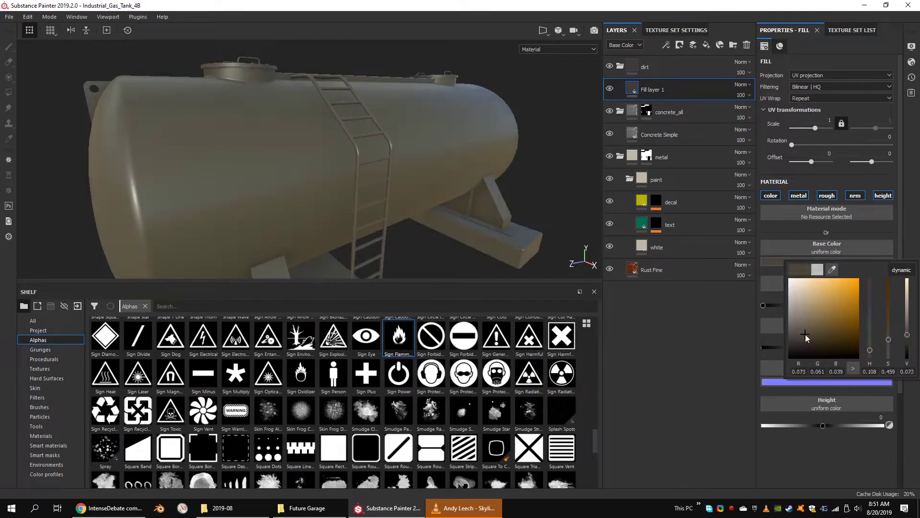
{"action": "left_click", "coordinate": [654, 91]}
Step: Mask the fill with a triplanar Dirt generator, Dirt Contrast 0 and Dirt Level 0.4
{"action": "right_click", "coordinate": [650, 103]}
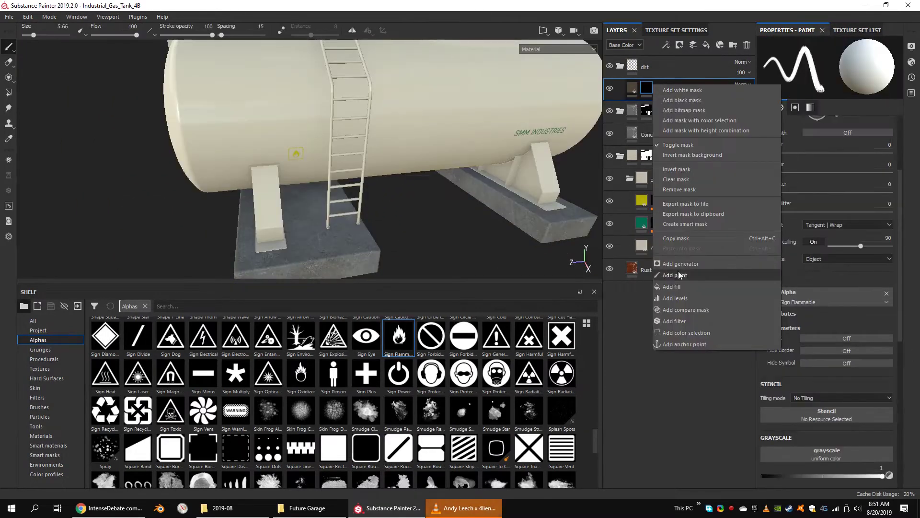
{"action": "left_click", "coordinate": [671, 275]}
{"action": "left_click", "coordinate": [795, 126]}
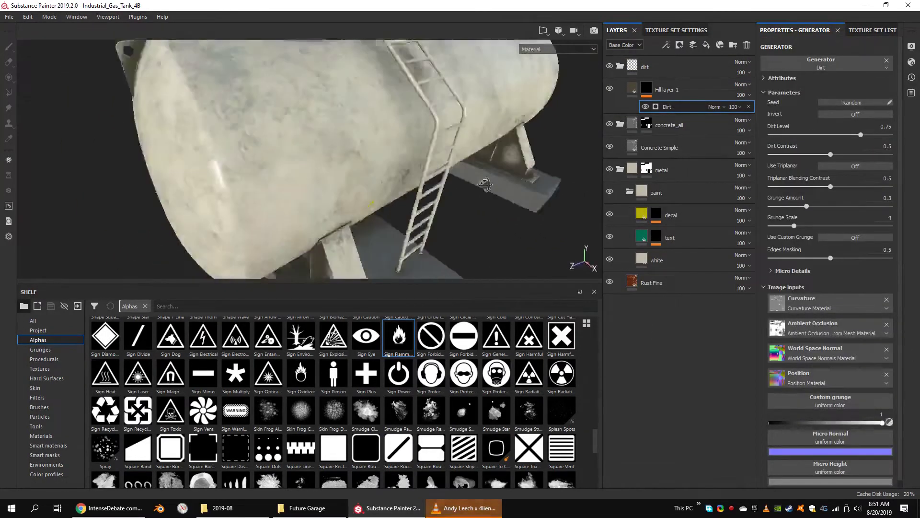
{"action": "left_click", "coordinate": [847, 166]}
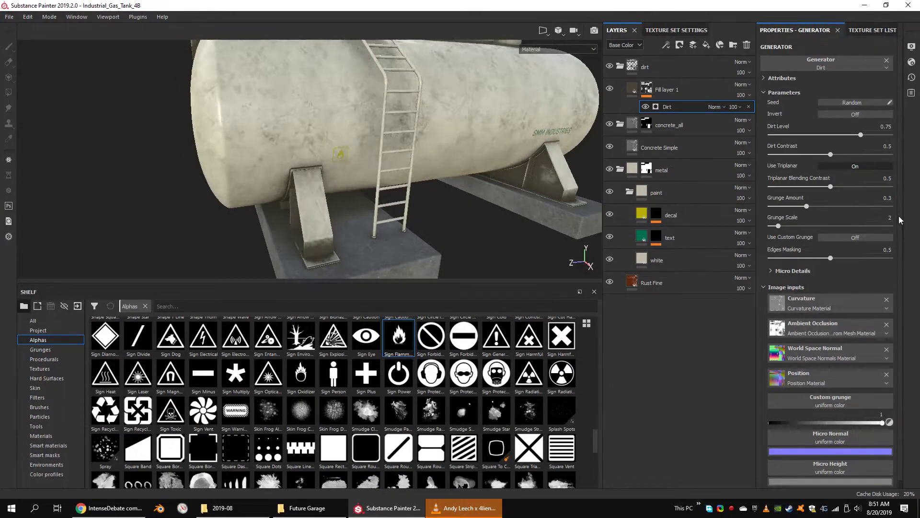
{"action": "left_click_drag", "start_coordinate": [792, 163], "coordinate": [769, 154]}
{"action": "left_click_drag", "start_coordinate": [861, 135], "coordinate": [834, 136]}
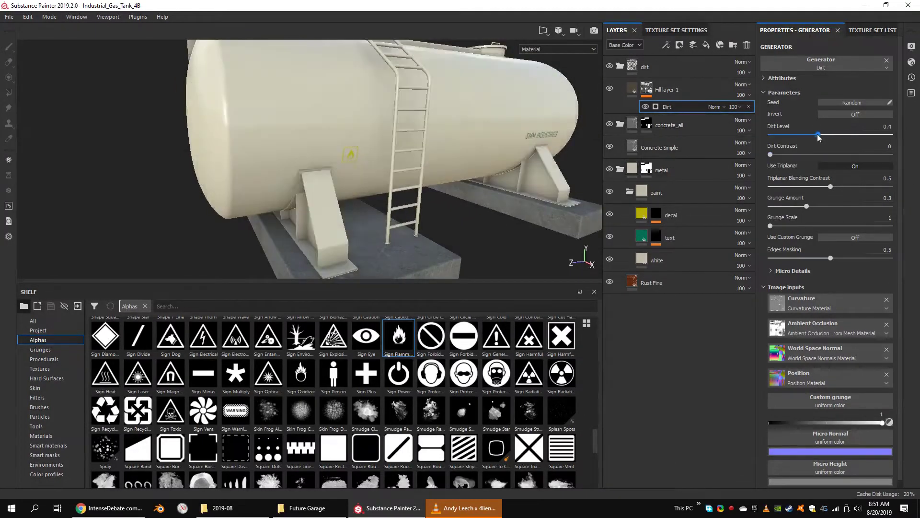
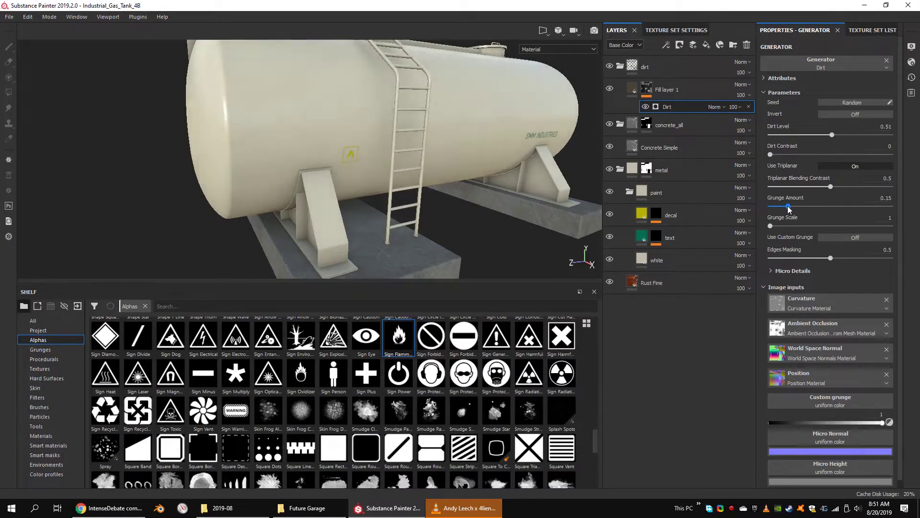
Step: Add a Grunge Dust Small fill to the dirt mask, rotate its projection, and blend it in Screen
{"action": "right_click", "coordinate": [666, 90]}
{"action": "left_click", "coordinate": [662, 201]}
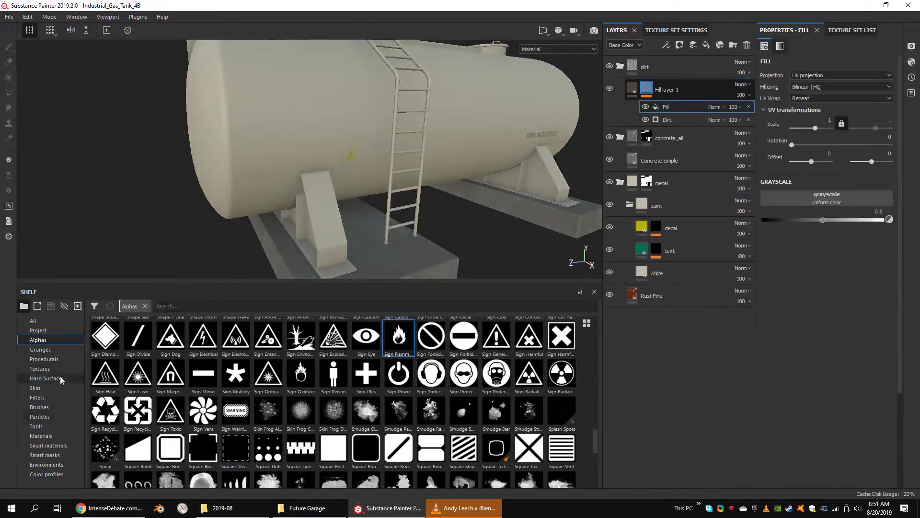
{"action": "left_click", "coordinate": [40, 349]}
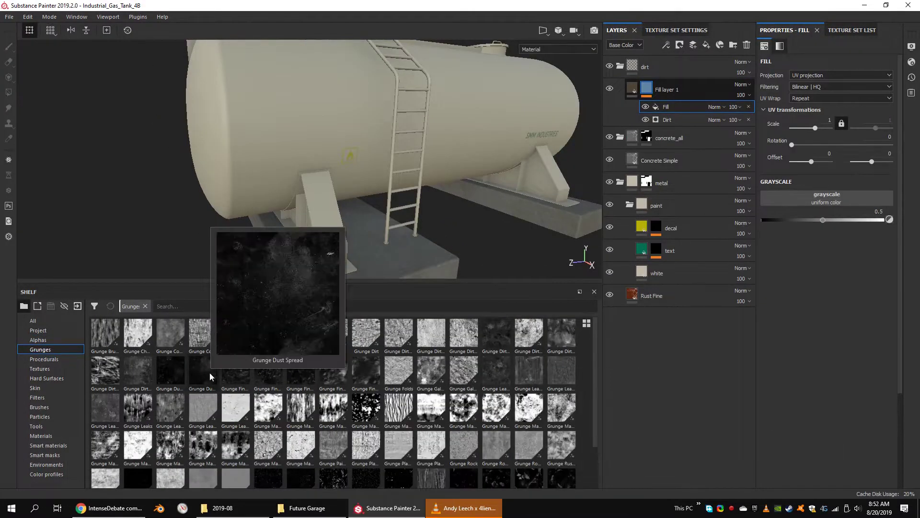
{"action": "mouse_move", "coordinate": [171, 371]}
{"action": "left_click_drag", "start_coordinate": [182, 369], "coordinate": [827, 197]}
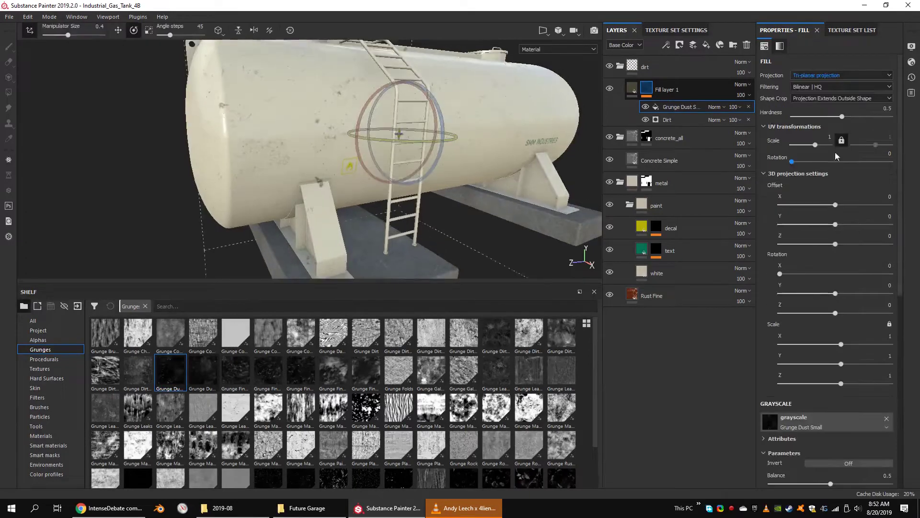
{"action": "mouse_move", "coordinate": [361, 144]}
{"action": "left_mouse_down"}
{"action": "mouse_move", "coordinate": [422, 187]}
{"action": "mouse_move", "coordinate": [204, 163]}
{"action": "mouse_move", "coordinate": [239, 153]}
{"action": "left_mouse_up"}
{"action": "mouse_move", "coordinate": [240, 153]}
{"action": "left_mouse_down"}
{"action": "mouse_move", "coordinate": [283, 144]}
{"action": "mouse_move", "coordinate": [402, 156]}
{"action": "mouse_move", "coordinate": [376, 174]}
{"action": "left_mouse_up"}
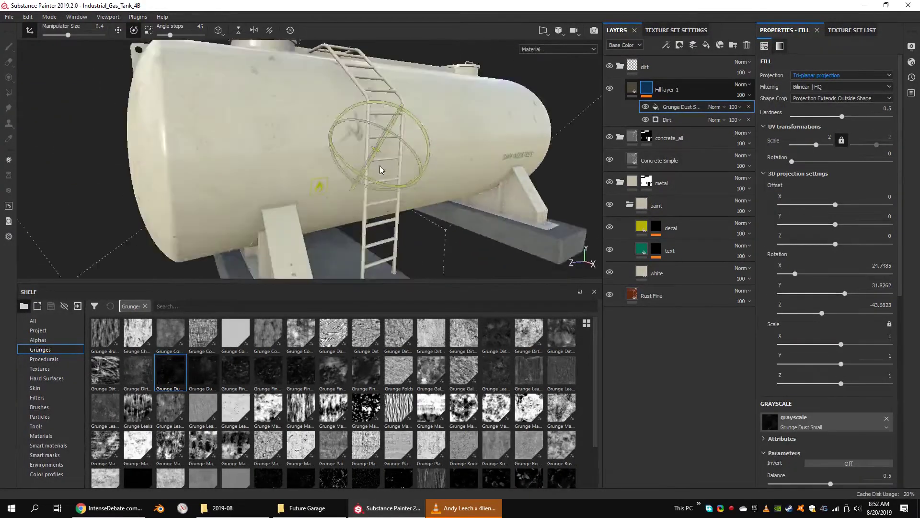
{"action": "left_click", "coordinate": [718, 107]}
{"action": "left_click", "coordinate": [724, 209]}
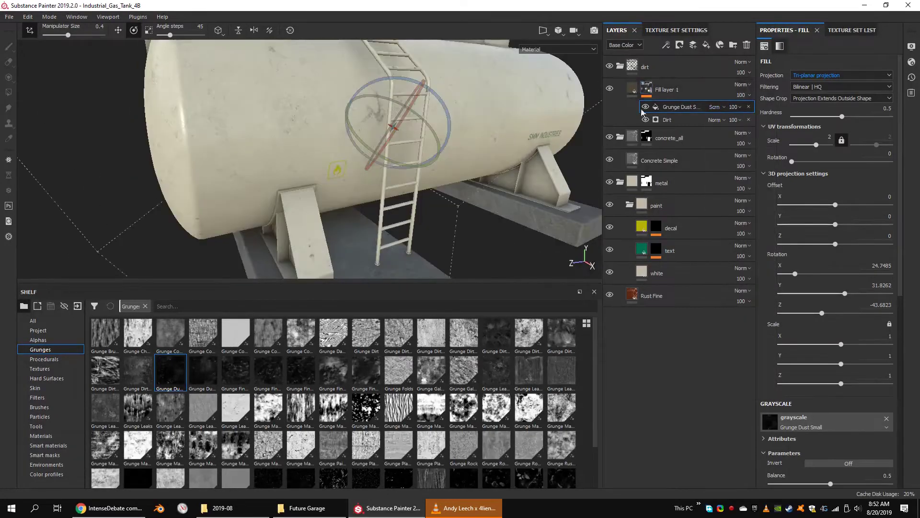
Step: Add a tri-planar Grunge Dirt Thin fill at scale 2, blended in Screen
{"action": "right_click", "coordinate": [650, 109]}
{"action": "left_click", "coordinate": [672, 289]}
{"action": "left_click", "coordinate": [841, 75]}
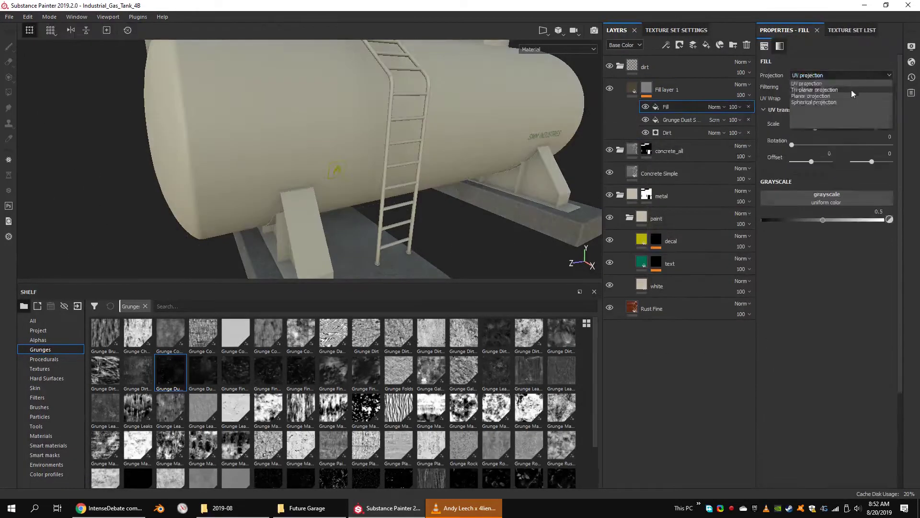
{"action": "left_click", "coordinate": [851, 90]}
{"action": "left_click_drag", "start_coordinate": [138, 371], "coordinate": [824, 422]}
{"action": "type", "text": "2"}
{"action": "key", "text": "Return"}
{"action": "left_click", "coordinate": [716, 107]}
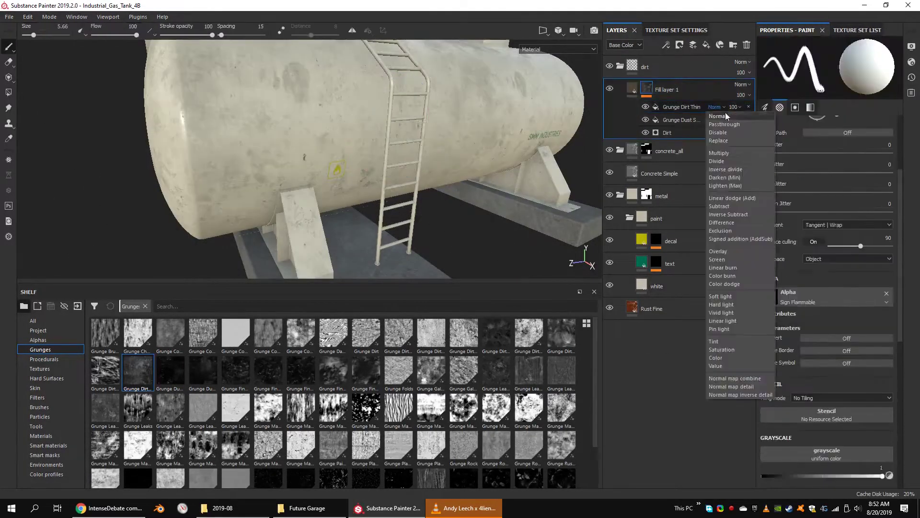
{"action": "left_click", "coordinate": [724, 209]}
{"action": "mouse_move", "coordinate": [312, 124]}
{"action": "left_mouse_down", "text": "alt"}
{"action": "mouse_move", "coordinate": [422, 101]}
{"action": "mouse_move", "coordinate": [380, 162]}
{"action": "mouse_move", "coordinate": [389, 171]}
{"action": "mouse_move", "coordinate": [261, 118]}
{"action": "left_mouse_up", "text": "alt"}
Step: Shift the dust projection slightly on the tank and reselect the dirt fill layer
{"action": "scroll", "coordinate": [336, 153], "scroll_direction": "down", "scroll_amount": 3}
{"action": "scroll", "coordinate": [291, 149], "scroll_direction": "up", "scroll_amount": 5}
{"action": "key", "text": "w"}
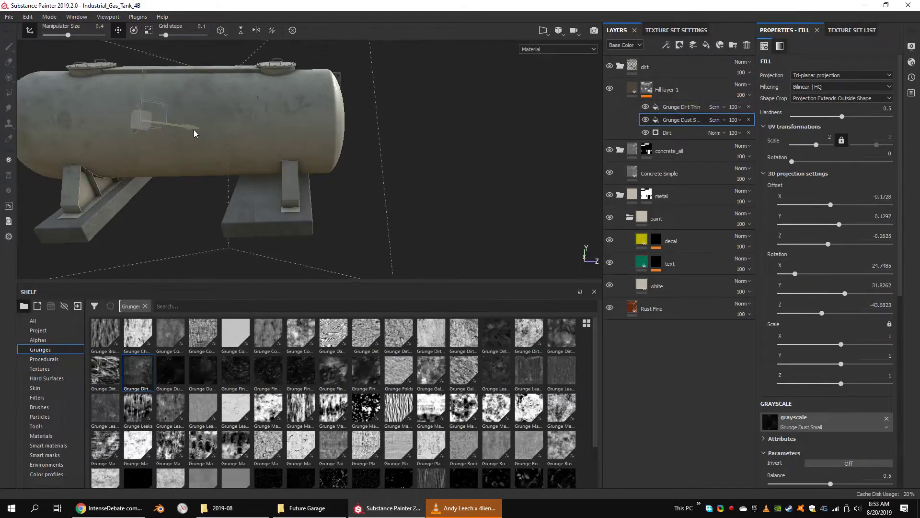
{"action": "left_click_drag", "start_coordinate": [194, 134], "coordinate": [407, 125], "text": "alt"}
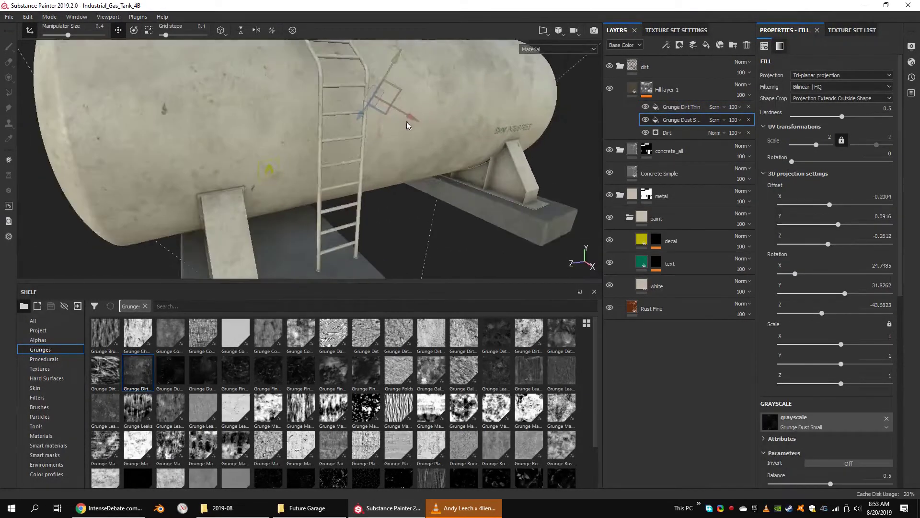
{"action": "key", "text": "f"}
{"action": "left_click", "coordinate": [633, 89]}
{"action": "left_click", "coordinate": [827, 261]}
Step: Add a fill layer named dirt_concrete above Concrete Simple with a dark yellowish base colour
{"action": "left_click_drag", "start_coordinate": [335, 168], "coordinate": [384, 168], "text": "alt"}
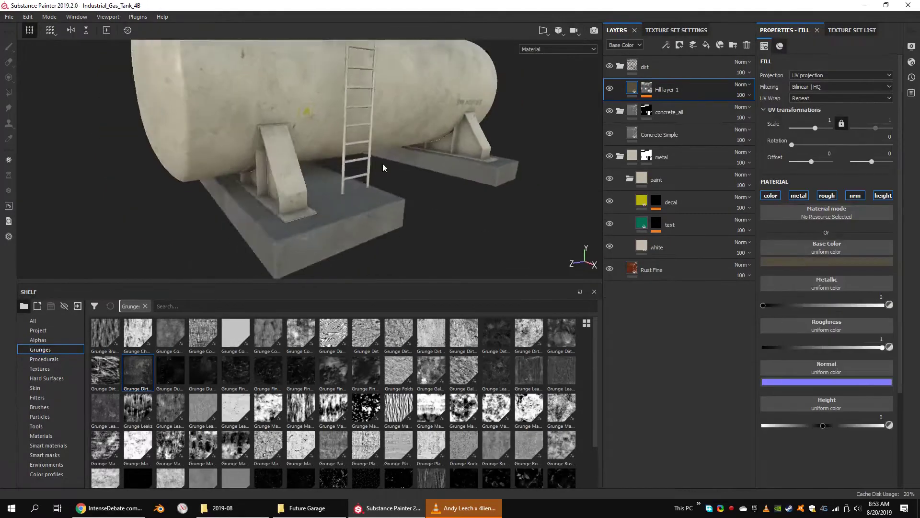
{"action": "left_click", "coordinate": [659, 135]}
{"action": "left_click", "coordinate": [706, 45]}
{"action": "double_click", "coordinate": [661, 134]}
{"action": "type", "text": "dirt_concrete"}
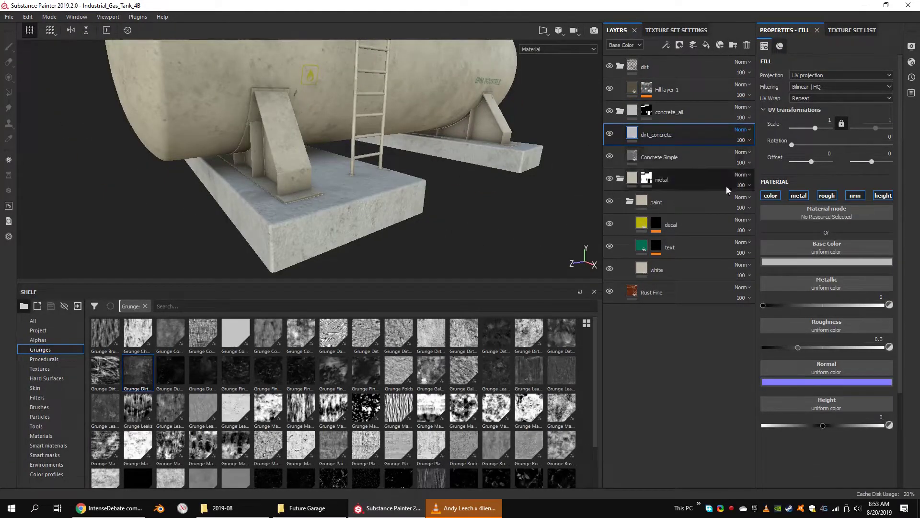
{"action": "left_click", "coordinate": [827, 261]}
{"action": "left_click", "coordinate": [795, 345]}
{"action": "left_click", "coordinate": [871, 355]}
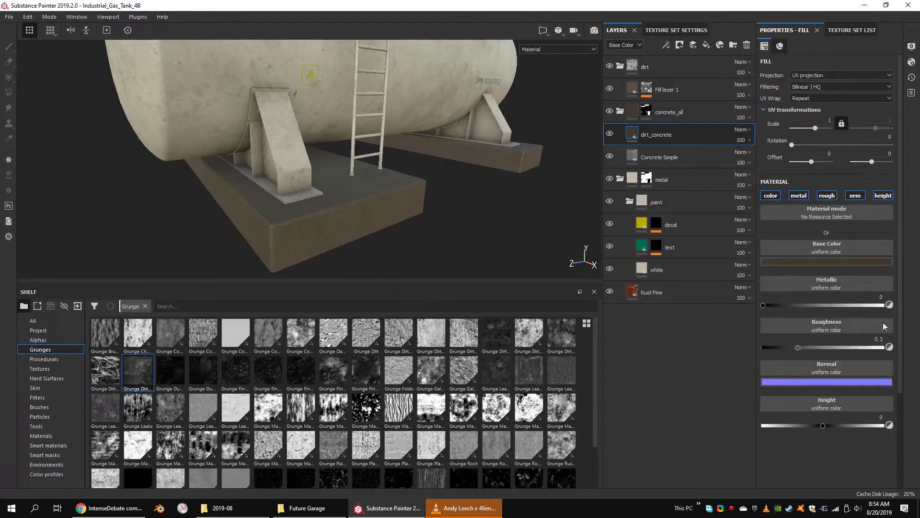
Step: Apply the Ground Dirt smart mask to dirt_concrete
{"action": "right_click", "coordinate": [671, 137]}
{"action": "left_click", "coordinate": [681, 149]}
{"action": "left_click", "coordinate": [45, 454]}
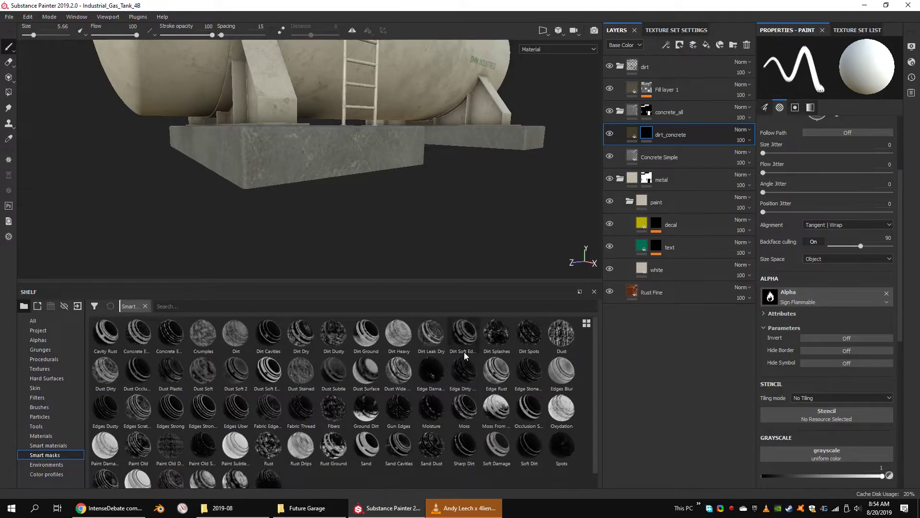
{"action": "left_click_drag", "start_coordinate": [670, 96], "coordinate": [671, 135]}
{"action": "left_click_drag", "start_coordinate": [431, 168], "coordinate": [480, 164], "text": "alt"}
Step: Swap the smart mask's texture to Grunge Rough Dirty
{"action": "left_click", "coordinate": [695, 152]}
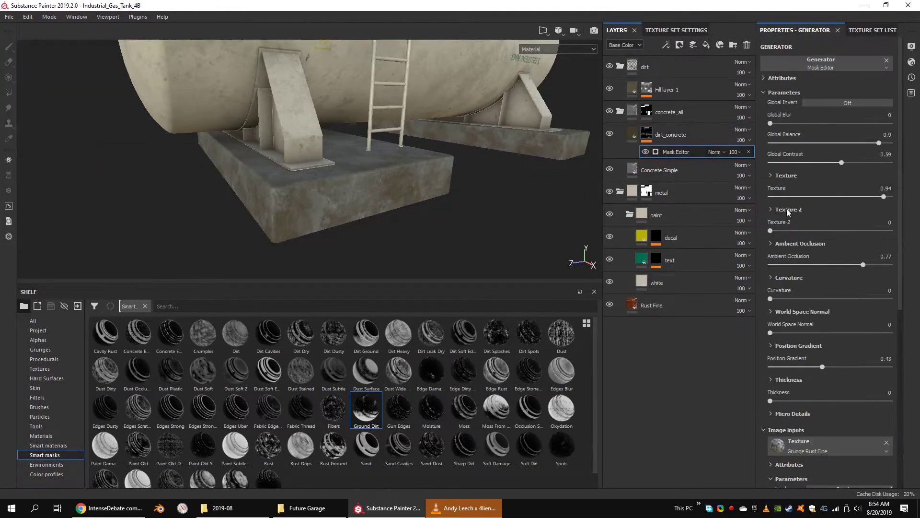
{"action": "left_click", "coordinate": [771, 175]}
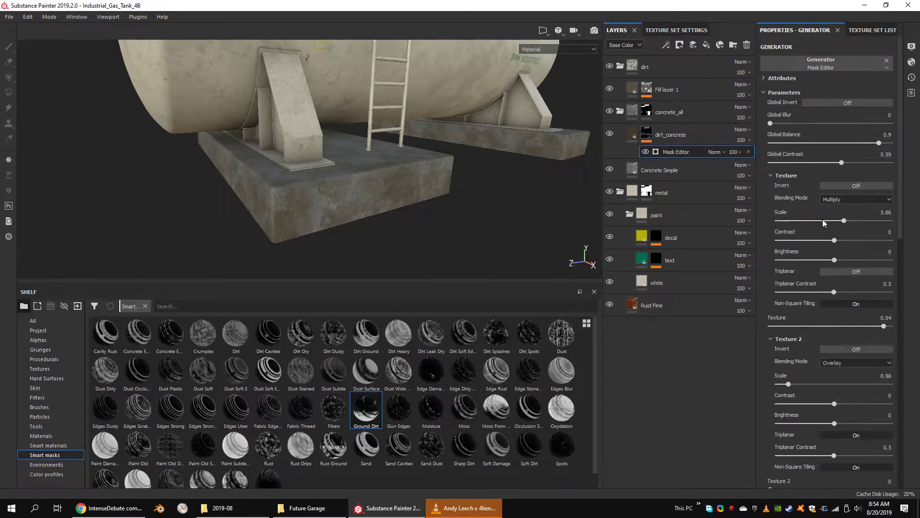
{"action": "scroll", "coordinate": [904, 245], "scroll_direction": "down", "scroll_amount": 1}
{"action": "scroll", "coordinate": [879, 288], "scroll_direction": "down", "scroll_amount": 2}
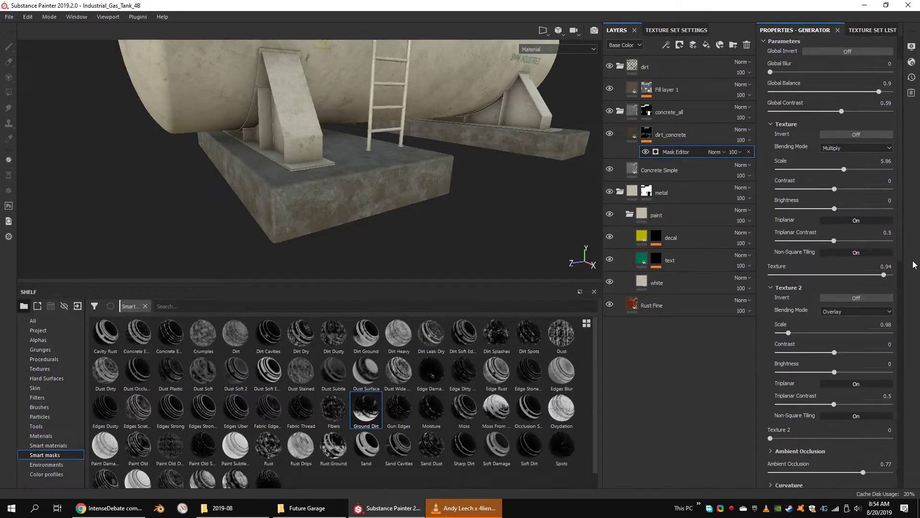
{"action": "scroll", "coordinate": [879, 293], "scroll_direction": "down", "scroll_amount": 2}
{"action": "scroll", "coordinate": [878, 297], "scroll_direction": "down", "scroll_amount": 2}
{"action": "scroll", "coordinate": [879, 301], "scroll_direction": "down", "scroll_amount": 2}
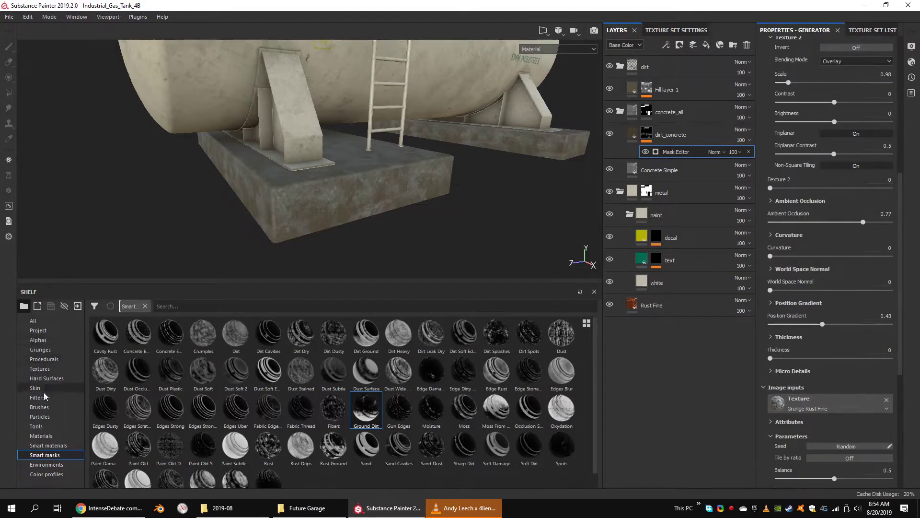
{"action": "left_click", "coordinate": [41, 350]}
{"action": "left_click_drag", "start_coordinate": [496, 448], "coordinate": [815, 403]}
{"action": "scroll", "coordinate": [866, 330], "scroll_direction": "up", "scroll_amount": 1}
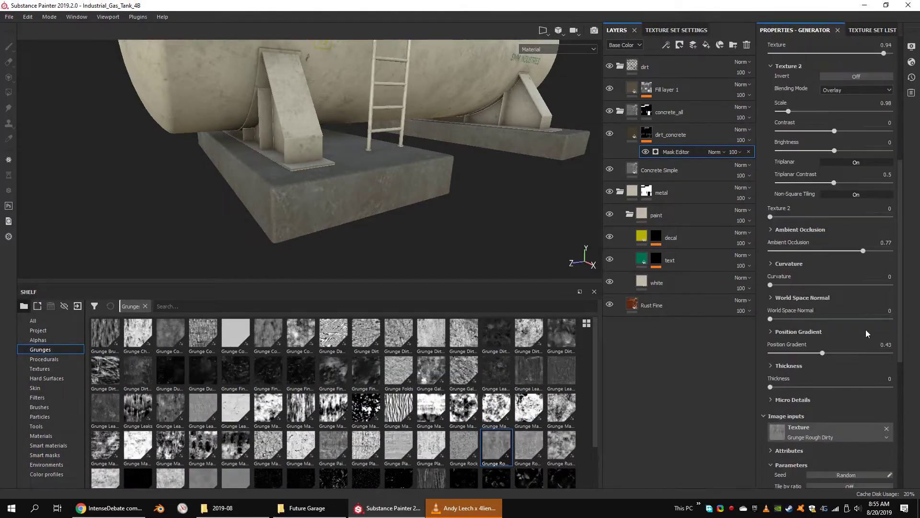
Step: Adjust the inverted position gradient, raising its contrast to 0.79
{"action": "mouse_move", "coordinate": [823, 352]}
{"action": "left_mouse_down"}
{"action": "mouse_move", "coordinate": [850, 354]}
{"action": "mouse_move", "coordinate": [866, 382]}
{"action": "mouse_move", "coordinate": [841, 363]}
{"action": "left_mouse_up"}
{"action": "left_click", "coordinate": [799, 331]}
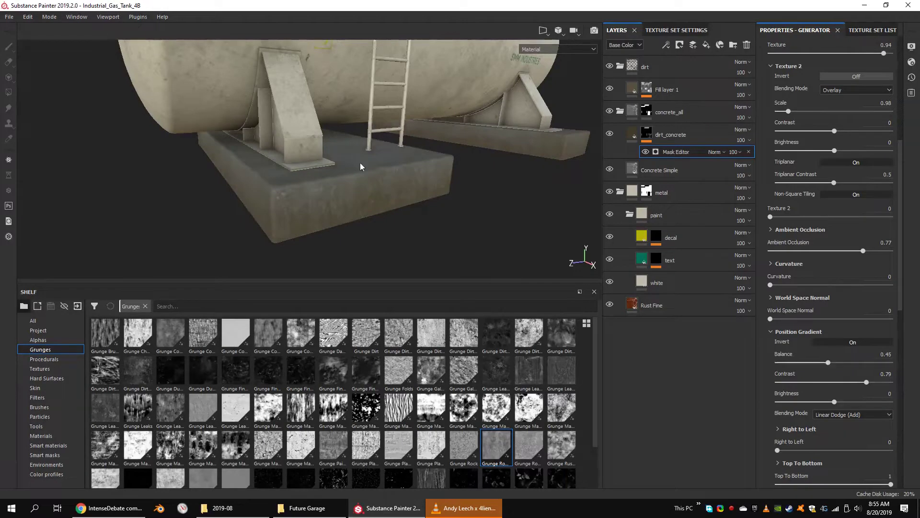
{"action": "left_click_drag", "start_coordinate": [366, 160], "coordinate": [472, 180], "text": "alt"}
{"action": "left_click_drag", "start_coordinate": [842, 363], "coordinate": [841, 362]}
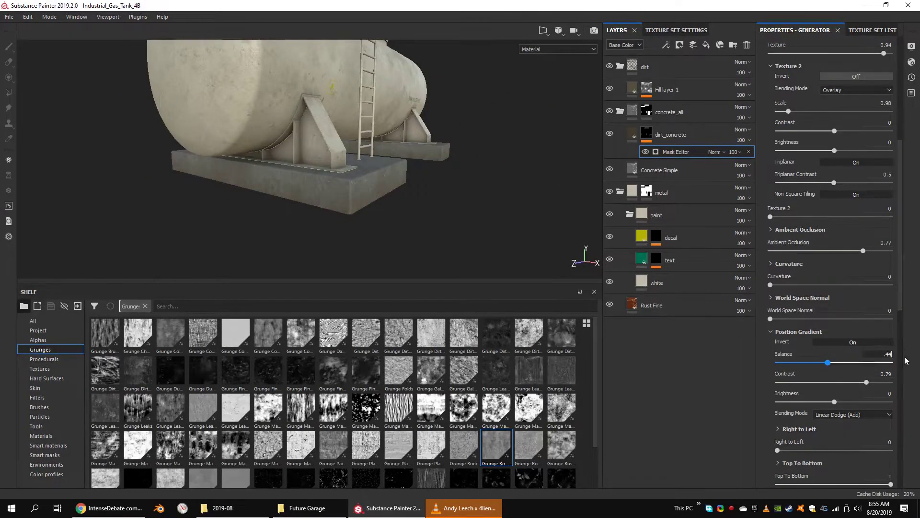
{"action": "left_click_drag", "start_coordinate": [393, 158], "coordinate": [486, 149], "text": "alt"}
Step: Rotate the Rust Fine texture projection while the paint group is hidden
{"action": "left_click", "coordinate": [652, 304]}
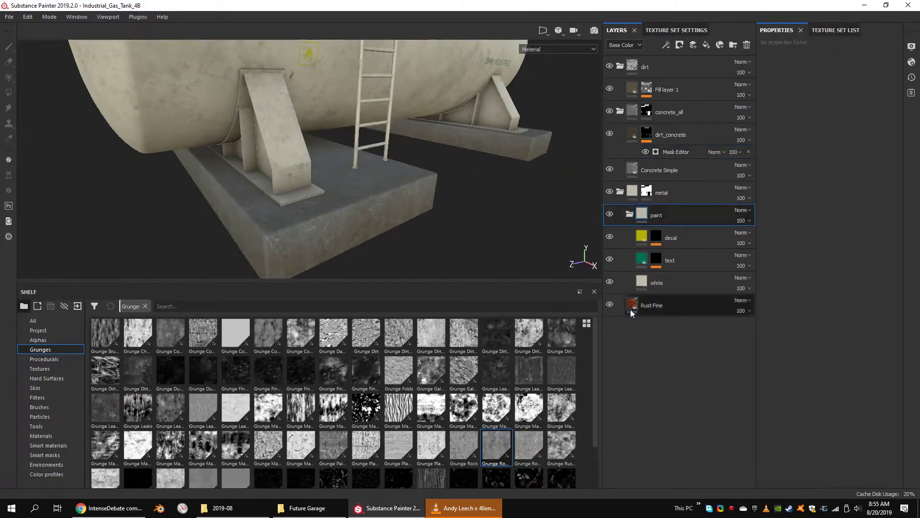
{"action": "mouse_move", "coordinate": [417, 132]}
{"action": "left_mouse_down", "text": "alt"}
{"action": "mouse_move", "coordinate": [446, 144]}
{"action": "mouse_move", "coordinate": [401, 108]}
{"action": "mouse_move", "coordinate": [408, 117]}
{"action": "mouse_move", "coordinate": [364, 143]}
{"action": "left_mouse_up", "text": "alt"}
{"action": "left_click", "coordinate": [609, 215]}
{"action": "left_click", "coordinate": [134, 30]}
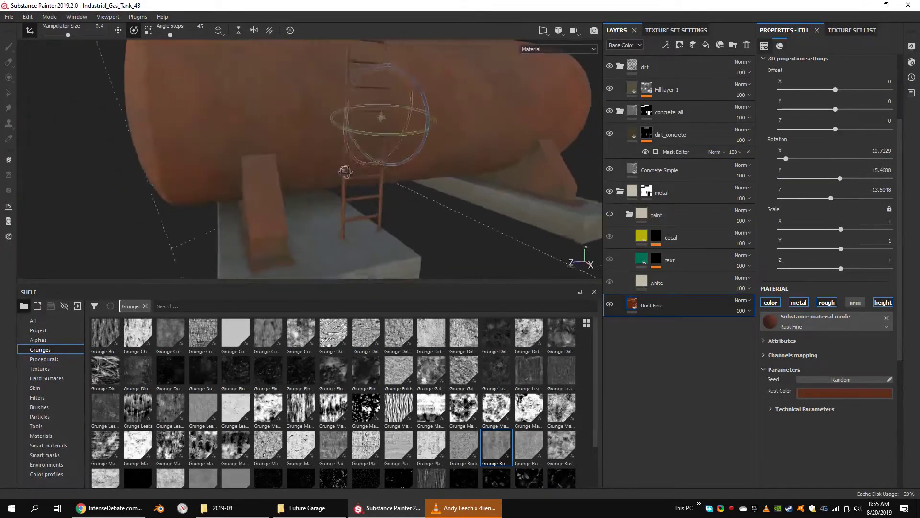
{"action": "left_click", "coordinate": [609, 214]}
Step: Apply the Gun Edges smart mask to the paint group
{"action": "right_click", "coordinate": [656, 213]}
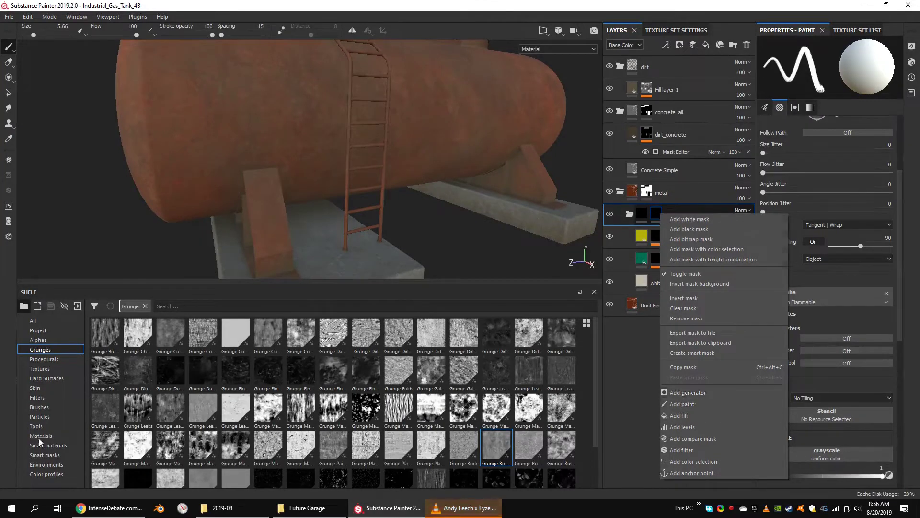
{"action": "key", "text": "Escape"}
{"action": "left_click_drag", "start_coordinate": [403, 413], "coordinate": [656, 215]}
{"action": "key", "text": "f"}
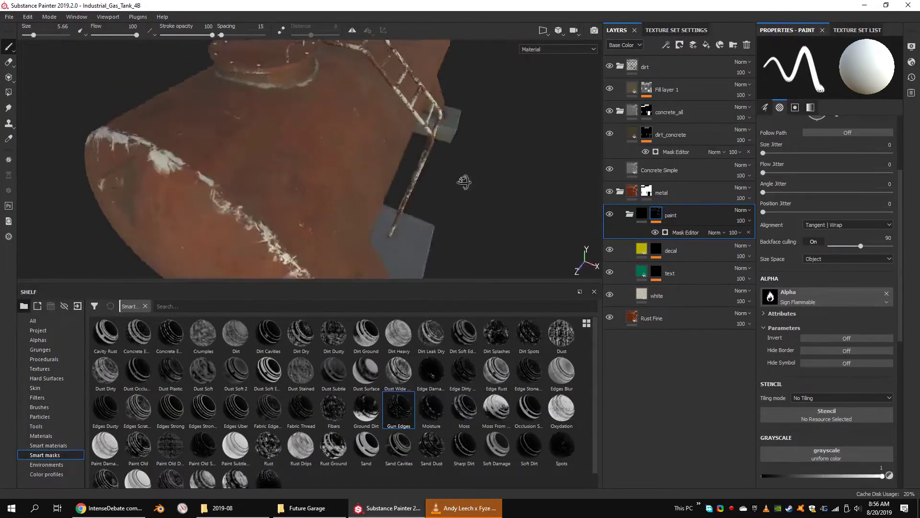
{"action": "left_click", "coordinate": [683, 234]}
{"action": "left_click_drag", "start_coordinate": [336, 158], "coordinate": [405, 156], "text": "alt"}
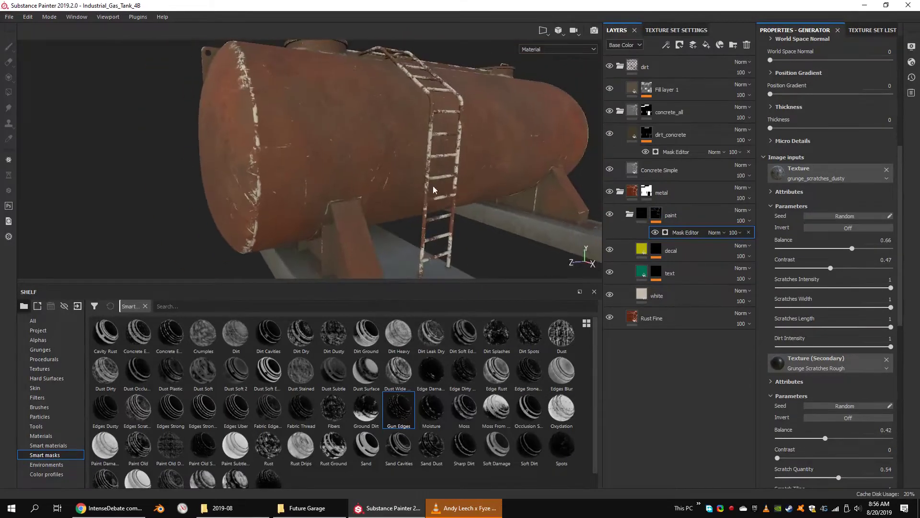
Step: Lower the Gun Edges mask's global balance to 0.28
{"action": "left_click", "coordinate": [785, 175]}
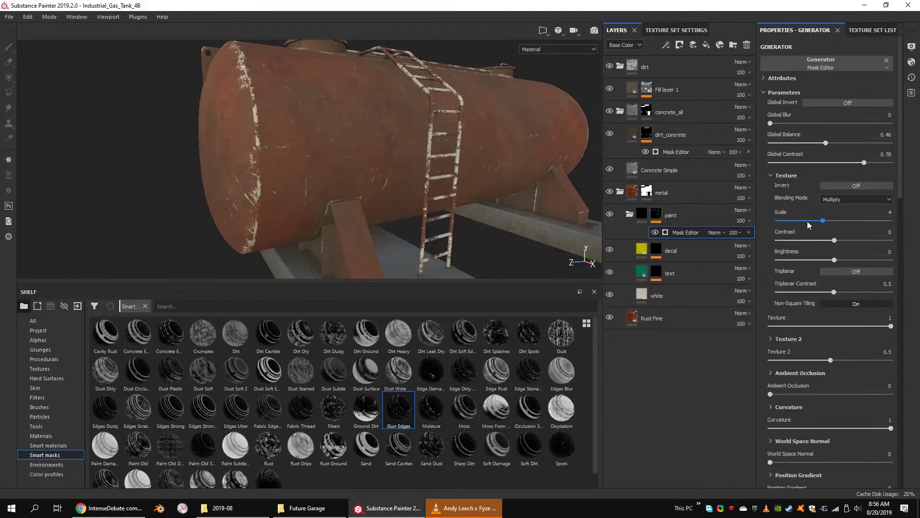
{"action": "left_click", "coordinate": [779, 339]}
{"action": "scroll", "coordinate": [778, 335], "scroll_direction": "down", "scroll_amount": 3}
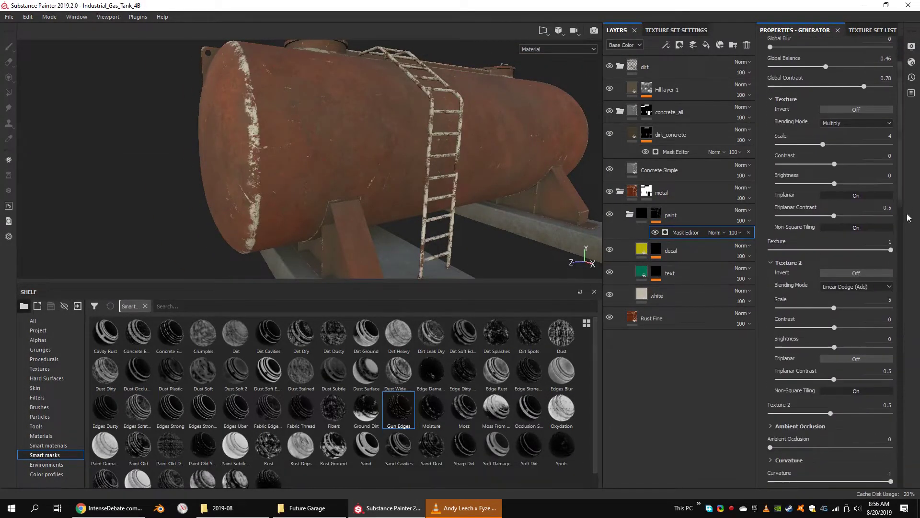
{"action": "scroll", "coordinate": [901, 207], "scroll_direction": "up", "scroll_amount": 3}
{"action": "left_click_drag", "start_coordinate": [825, 143], "coordinate": [799, 143]}
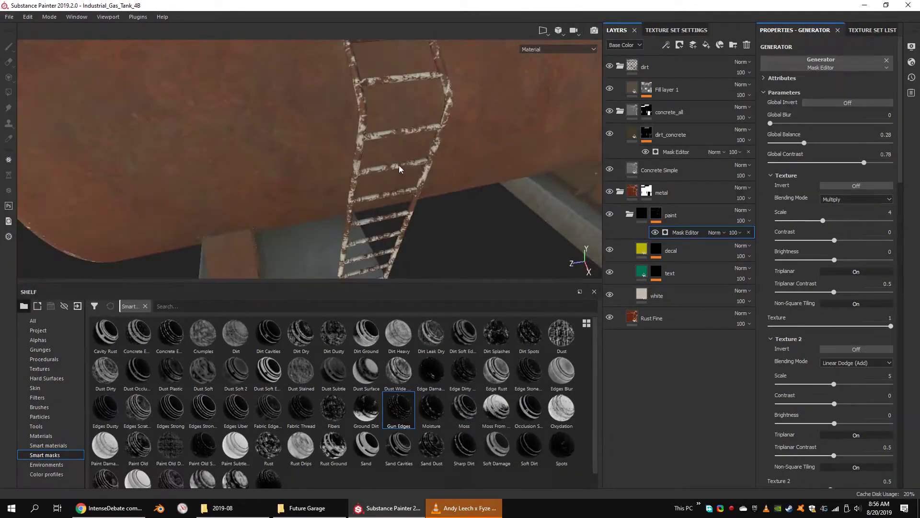
{"action": "right_click", "coordinate": [656, 213]}
Step: Add a paint effect to the paint mask and load the Dirt 2 brush at hardness 1
{"action": "left_click", "coordinate": [687, 406]}
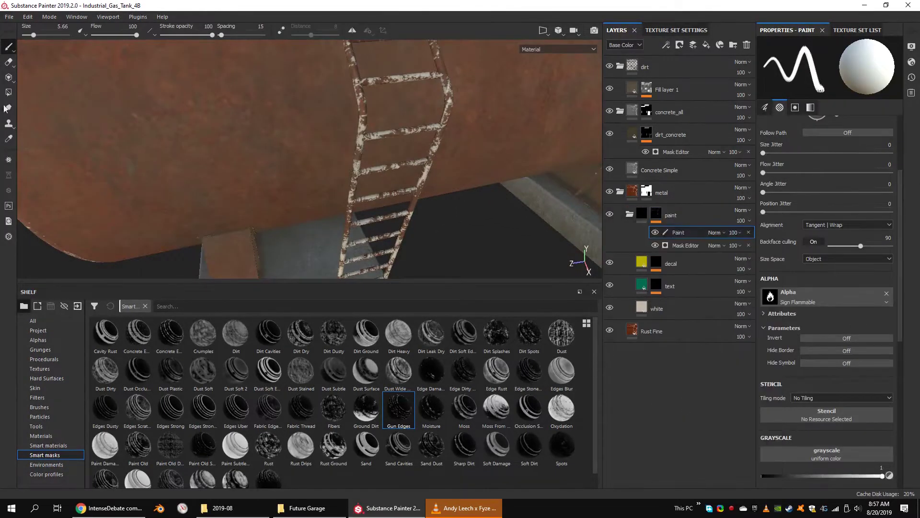
{"action": "left_click", "coordinate": [40, 406]}
{"action": "left_click", "coordinate": [529, 372]}
{"action": "scroll", "coordinate": [375, 161], "scroll_direction": "up", "scroll_amount": 2}
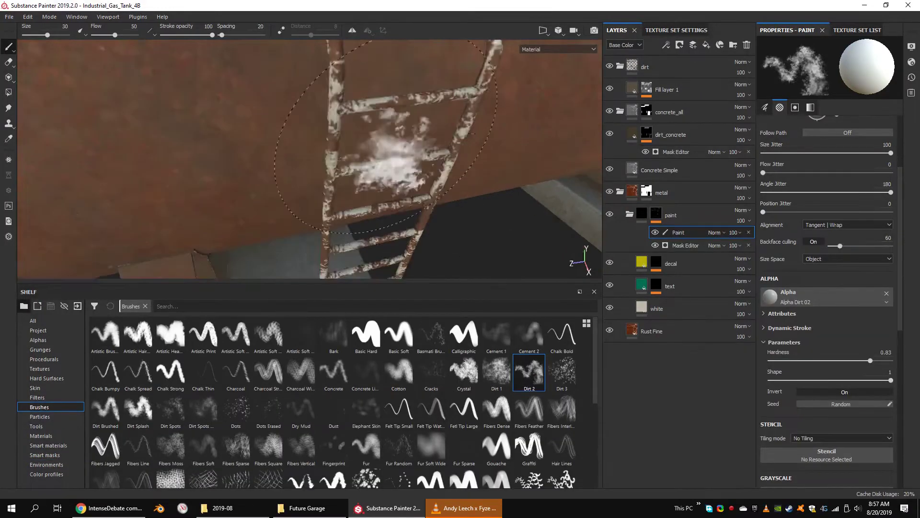
{"action": "scroll", "coordinate": [375, 161], "scroll_direction": "up", "scroll_amount": 2}
{"action": "scroll", "coordinate": [832, 378], "scroll_direction": "down", "scroll_amount": 3}
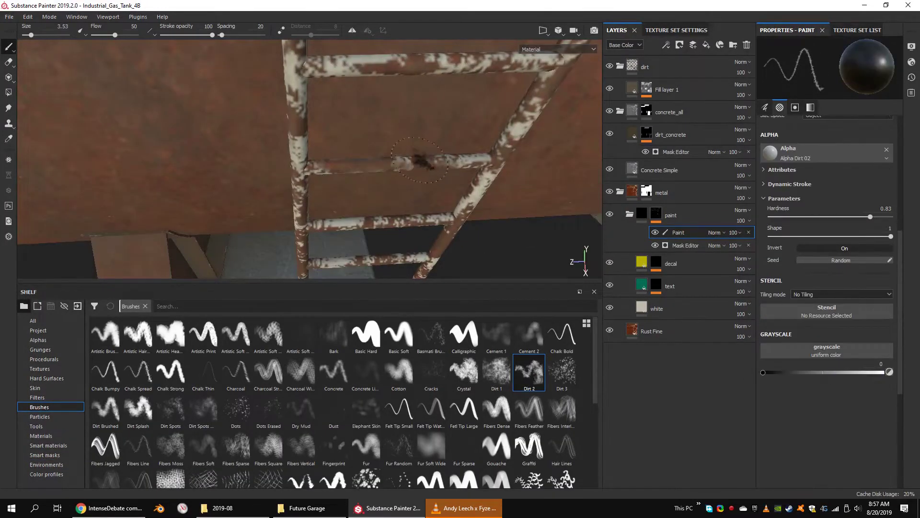
{"action": "left_click_drag", "start_coordinate": [445, 161], "coordinate": [350, 90], "text": "alt"}
{"action": "mouse_move", "coordinate": [365, 161]}
{"action": "left_mouse_down", "text": "alt"}
{"action": "mouse_move", "coordinate": [338, 158]}
{"action": "mouse_move", "coordinate": [365, 185]}
{"action": "left_mouse_up", "text": "alt"}
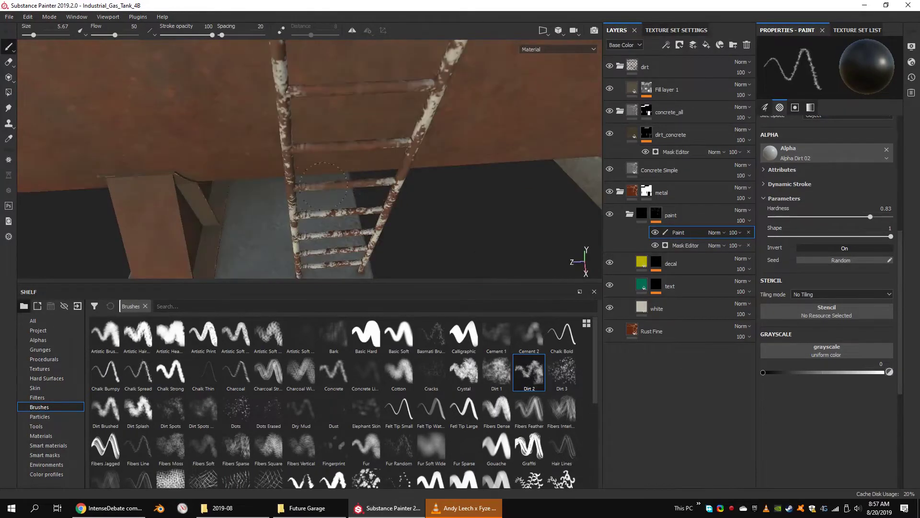
{"action": "scroll", "coordinate": [324, 184], "scroll_direction": "up", "scroll_amount": 3}
{"action": "left_click_drag", "start_coordinate": [870, 217], "coordinate": [888, 216]}
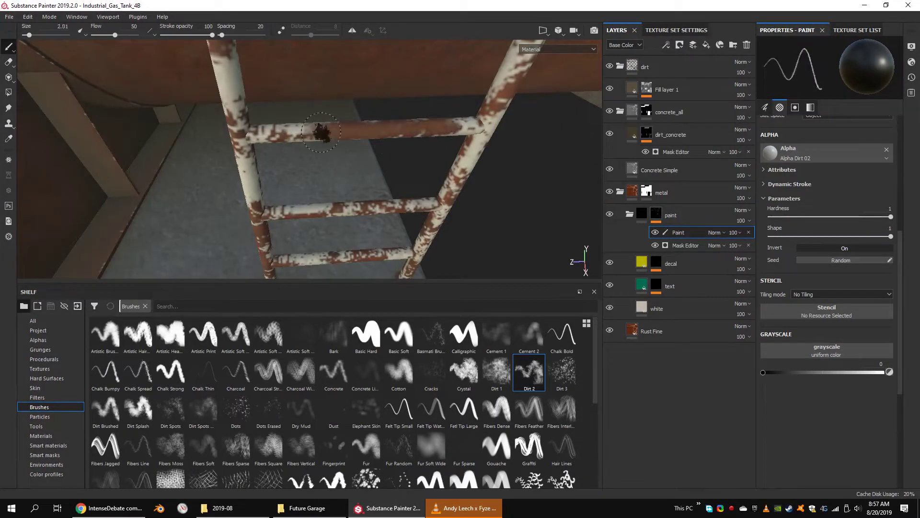
Step: Paint dark rust patches along the ladder rungs, then review the whole tank
{"action": "left_click", "coordinate": [355, 184]}
{"action": "mouse_move", "coordinate": [389, 209]}
{"action": "left_mouse_down", "text": "alt"}
{"action": "mouse_move", "coordinate": [355, 184]}
{"action": "mouse_move", "coordinate": [369, 165]}
{"action": "mouse_move", "coordinate": [356, 153]}
{"action": "mouse_move", "coordinate": [266, 152]}
{"action": "mouse_move", "coordinate": [319, 138]}
{"action": "mouse_move", "coordinate": [404, 229]}
{"action": "left_mouse_up", "text": "alt"}
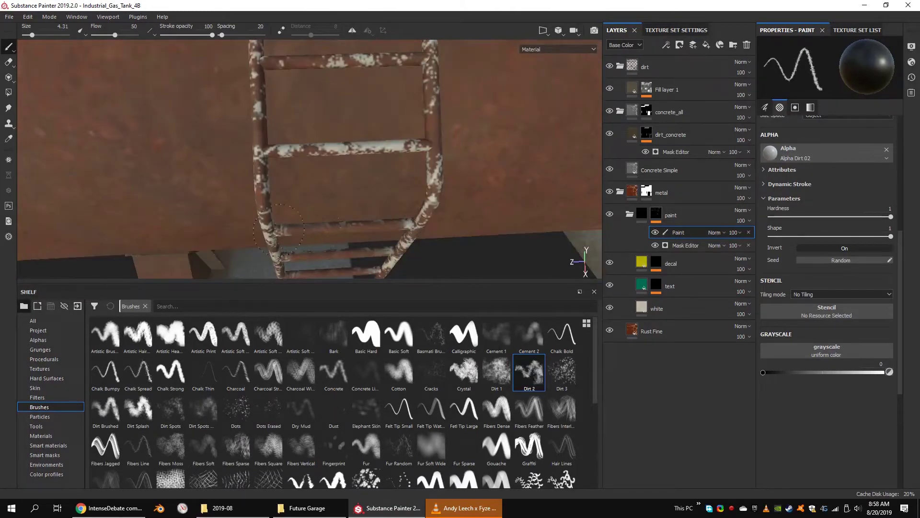
{"action": "left_click_drag", "start_coordinate": [343, 149], "coordinate": [294, 170], "text": "alt"}
{"action": "left_click_drag", "start_coordinate": [382, 145], "coordinate": [415, 189], "text": "alt"}
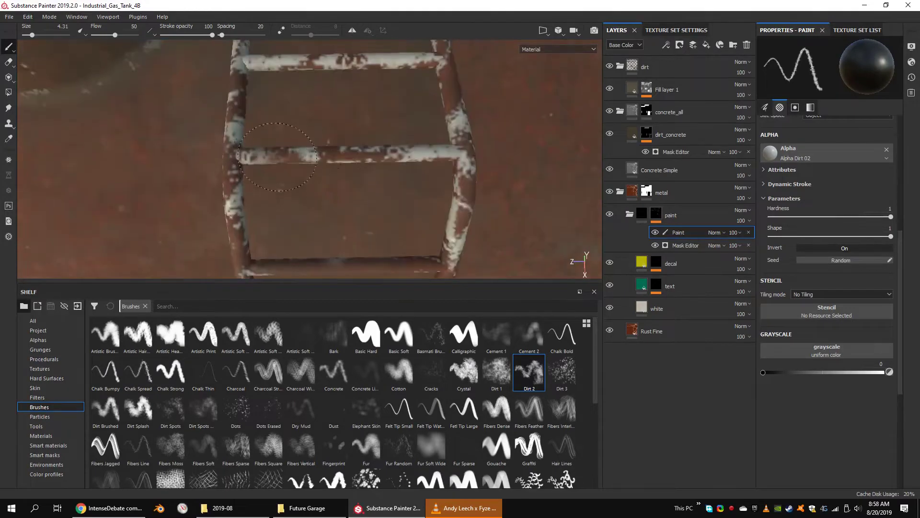
{"action": "mouse_move", "coordinate": [359, 74]}
{"action": "left_mouse_down", "text": "alt"}
{"action": "mouse_move", "coordinate": [428, 184]}
{"action": "mouse_move", "coordinate": [301, 182]}
{"action": "mouse_move", "coordinate": [524, 159]}
{"action": "mouse_move", "coordinate": [312, 106]}
{"action": "mouse_move", "coordinate": [459, 150]}
{"action": "left_mouse_up", "text": "alt"}
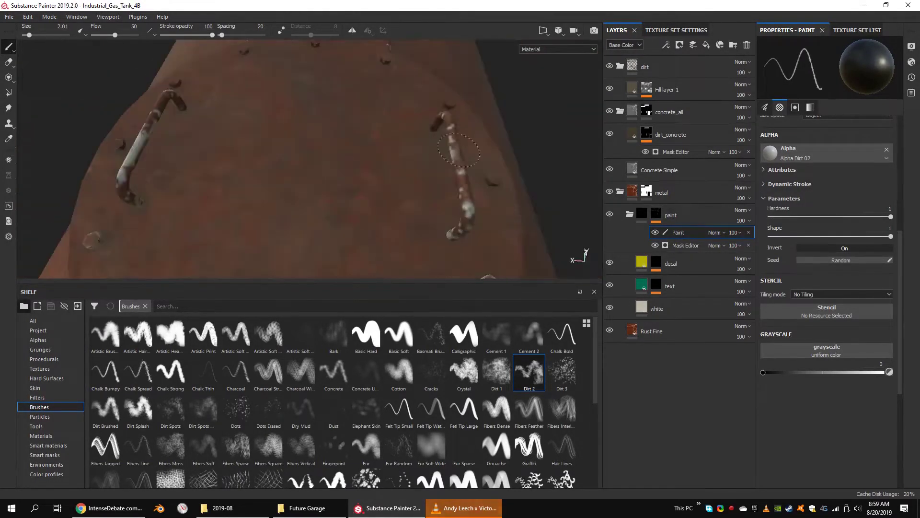
{"action": "mouse_move", "coordinate": [148, 115]}
{"action": "left_mouse_down", "text": "alt"}
{"action": "mouse_move", "coordinate": [309, 177]}
{"action": "mouse_move", "coordinate": [751, 242]}
{"action": "left_mouse_up", "text": "alt"}
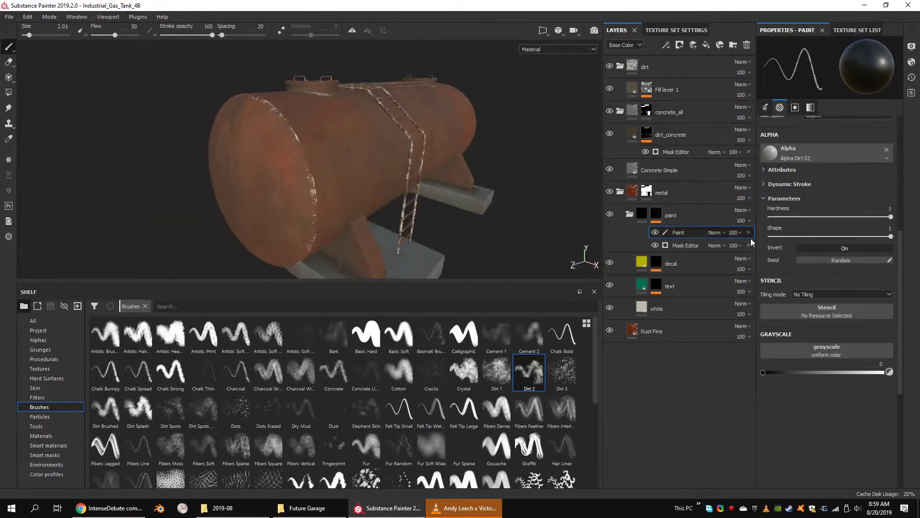
Step: Turn Global Invert on for the paint mask so the tank turns white
{"action": "left_click", "coordinate": [685, 246]}
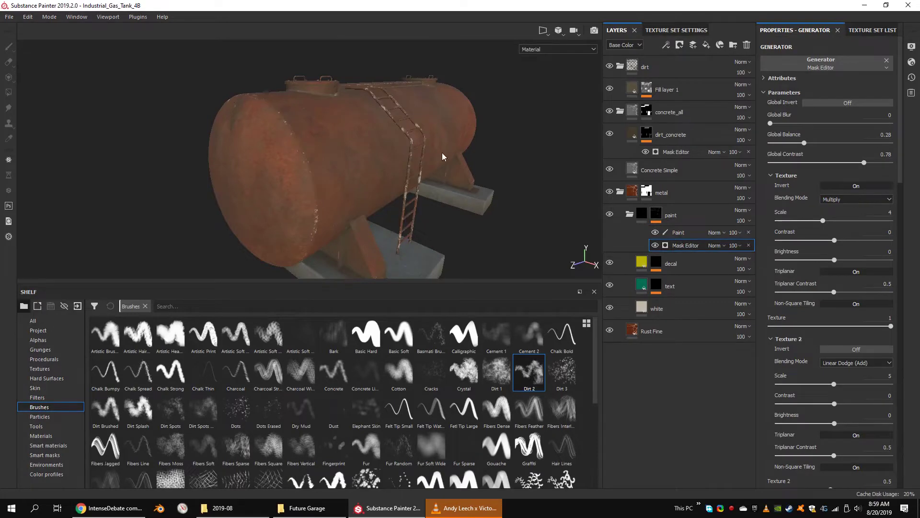
{"action": "left_click", "coordinate": [849, 103]}
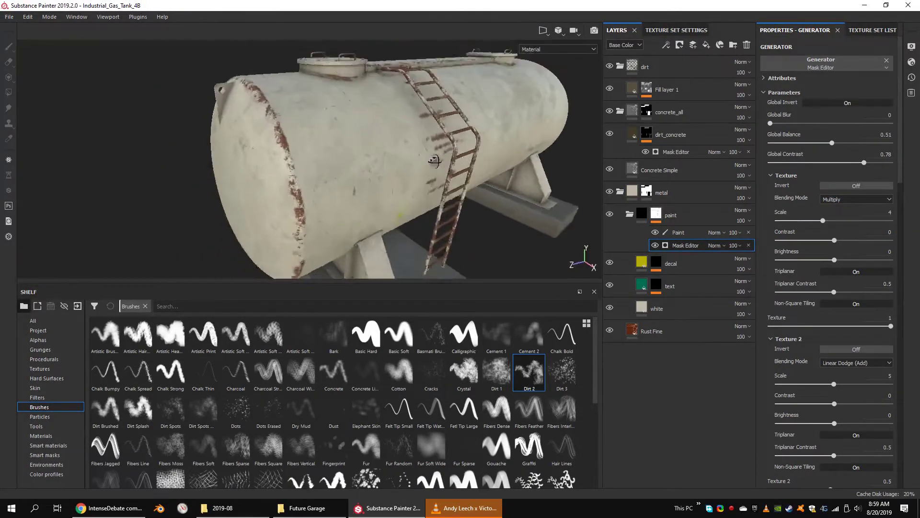
{"action": "left_click", "coordinate": [678, 232]}
{"action": "left_click_drag", "start_coordinate": [358, 132], "coordinate": [391, 151], "text": "alt"}
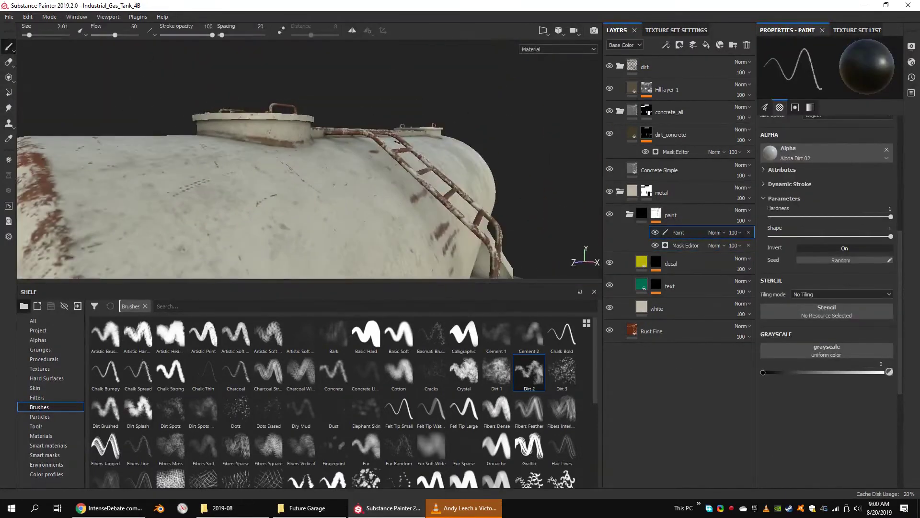
Step: Dab white paint beside the hatch on the lid, then reselect the Rust Fine layer
{"action": "key", "text": "2"}
{"action": "mouse_move", "coordinate": [419, 219]}
{"action": "left_mouse_down", "text": "alt"}
{"action": "mouse_move", "coordinate": [344, 151]}
{"action": "mouse_move", "coordinate": [338, 128]}
{"action": "mouse_move", "coordinate": [317, 159]}
{"action": "left_mouse_up", "text": "alt"}
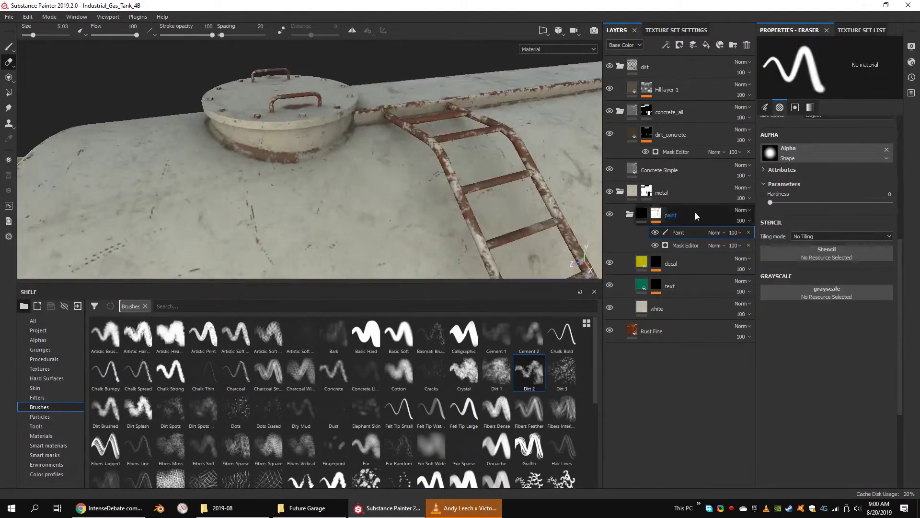
{"action": "key", "text": "1"}
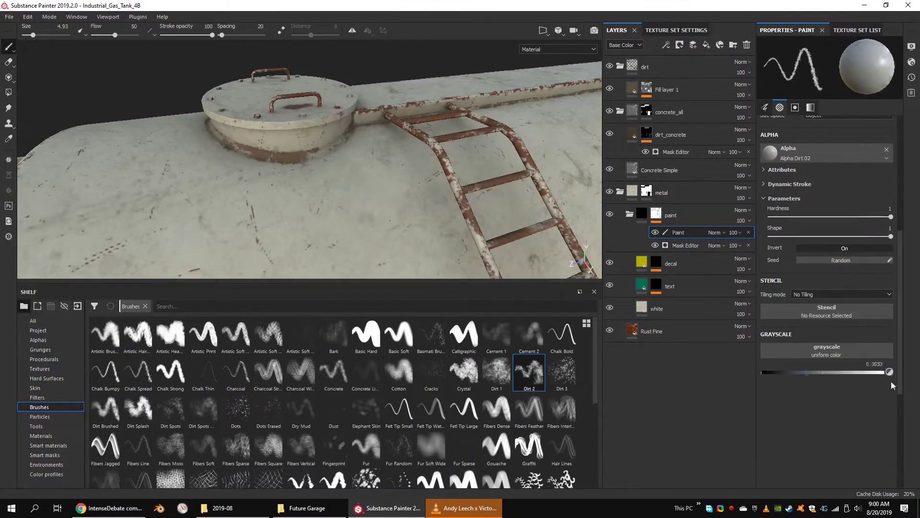
{"action": "left_click_drag", "start_coordinate": [247, 168], "coordinate": [362, 186], "text": "alt"}
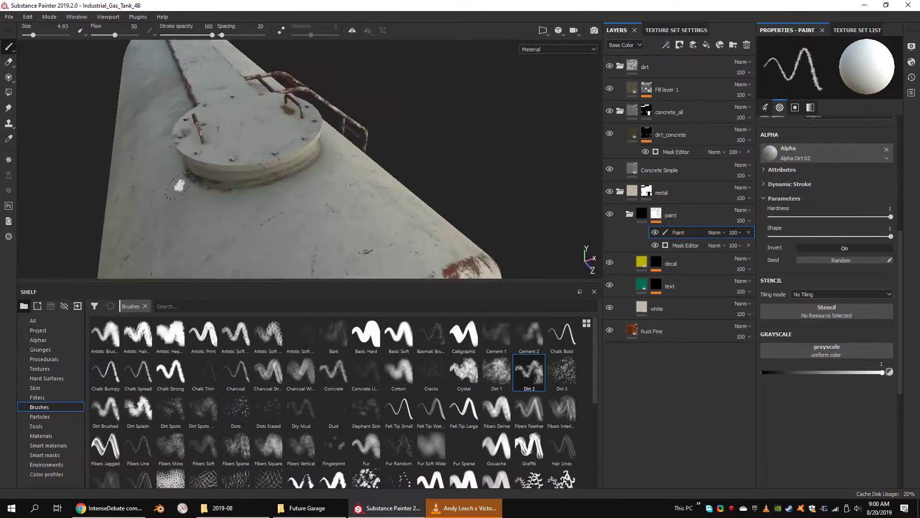
{"action": "mouse_move", "coordinate": [441, 226]}
{"action": "left_mouse_down", "text": "alt"}
{"action": "mouse_move", "coordinate": [199, 197]}
{"action": "mouse_move", "coordinate": [382, 229]}
{"action": "left_mouse_up", "text": "alt"}
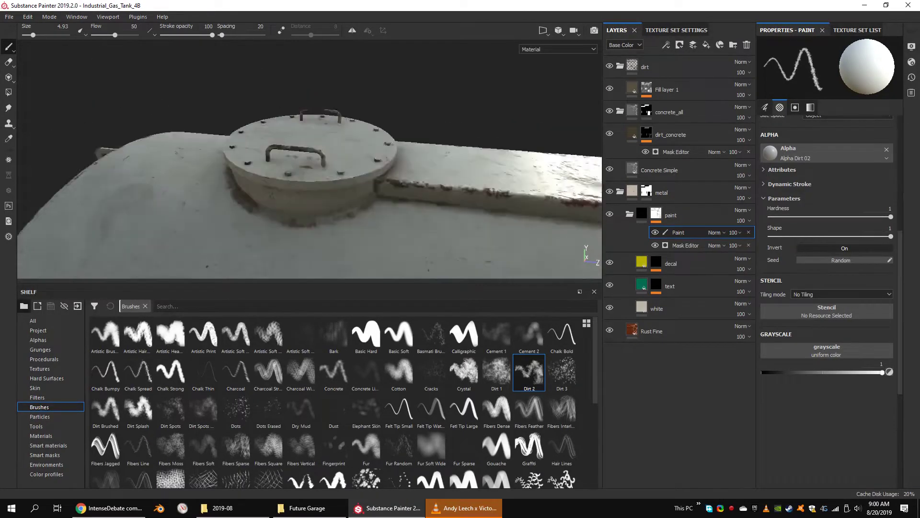
{"action": "left_click", "coordinate": [382, 229]}
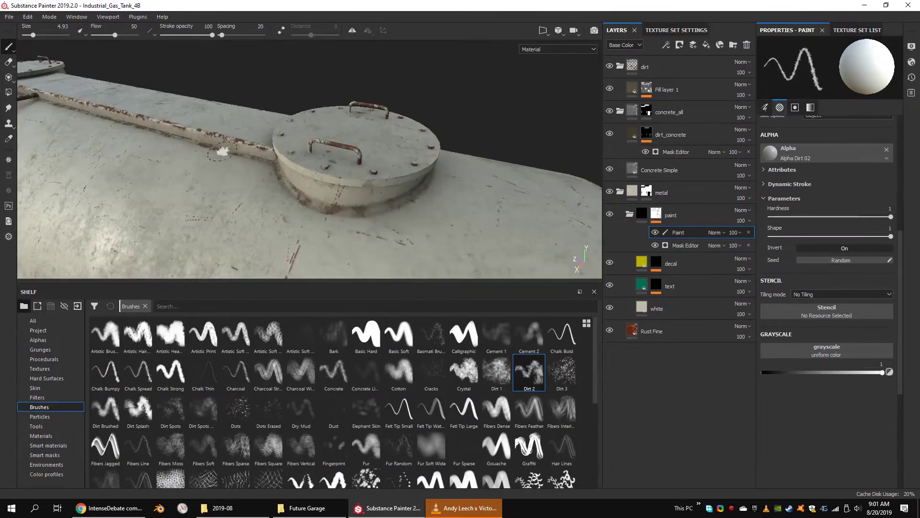
{"action": "mouse_move", "coordinate": [218, 152]}
{"action": "left_mouse_down", "text": "alt"}
{"action": "mouse_move", "coordinate": [331, 187]}
{"action": "mouse_move", "coordinate": [335, 168]}
{"action": "left_mouse_up", "text": "alt"}
{"action": "left_click", "coordinate": [652, 331]}
{"action": "left_click", "coordinate": [844, 390]}
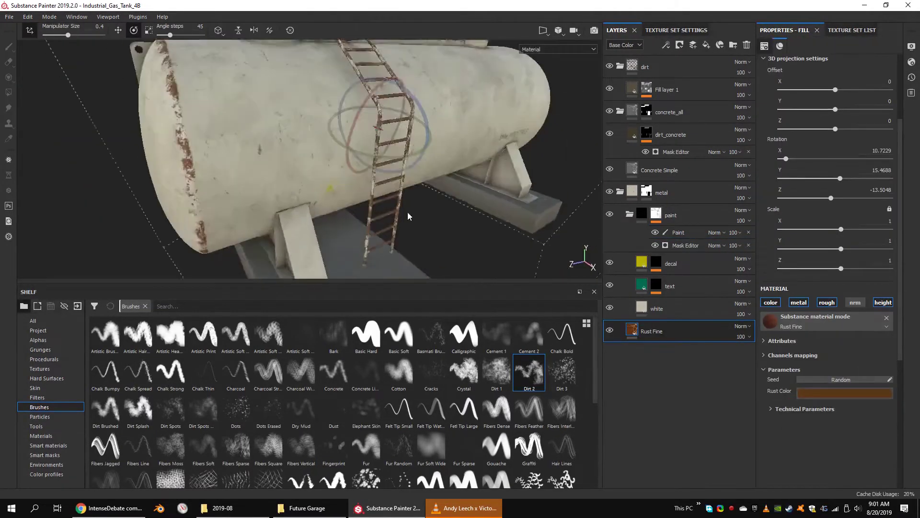
Step: Save the project and add a tri-planar Grunge Map 006 fill to the paint mask
{"action": "key", "text": "Escape"}
{"action": "key", "text": "ctrl+s"}
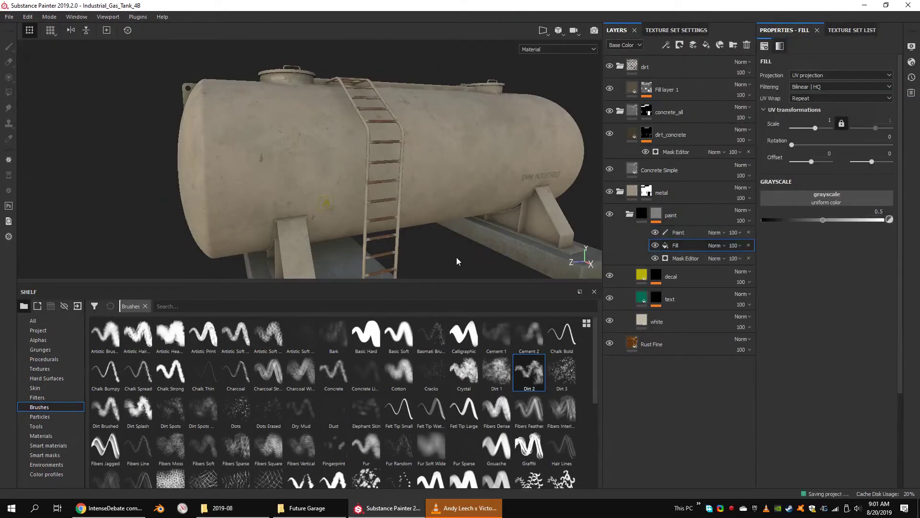
{"action": "left_click", "coordinate": [50, 349]}
{"action": "left_click_drag", "start_coordinate": [441, 409], "coordinate": [827, 197]}
{"action": "left_click", "coordinate": [831, 74]}
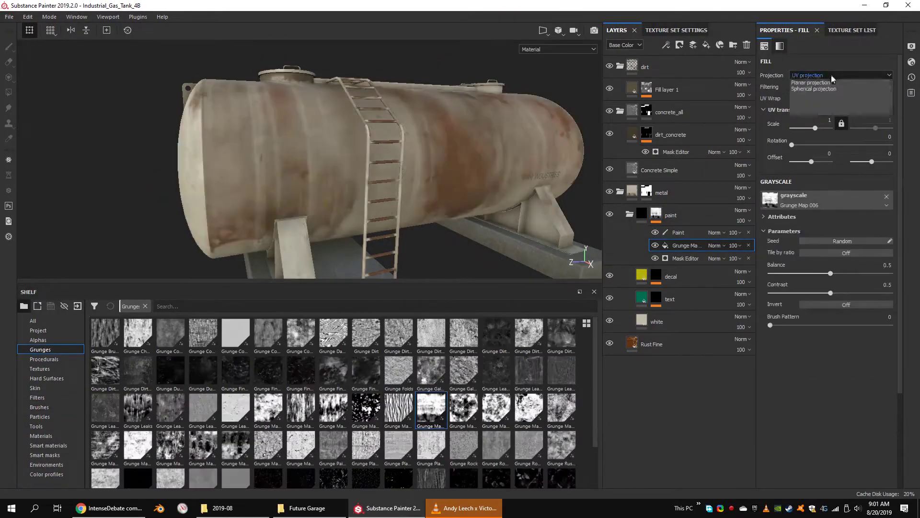
{"action": "left_click", "coordinate": [819, 92]}
Step: Stretch the grunge projection to Scale Z 3.3941 and reposition it on the tank
{"action": "left_click_drag", "start_coordinate": [335, 110], "coordinate": [410, 104], "text": "alt"}
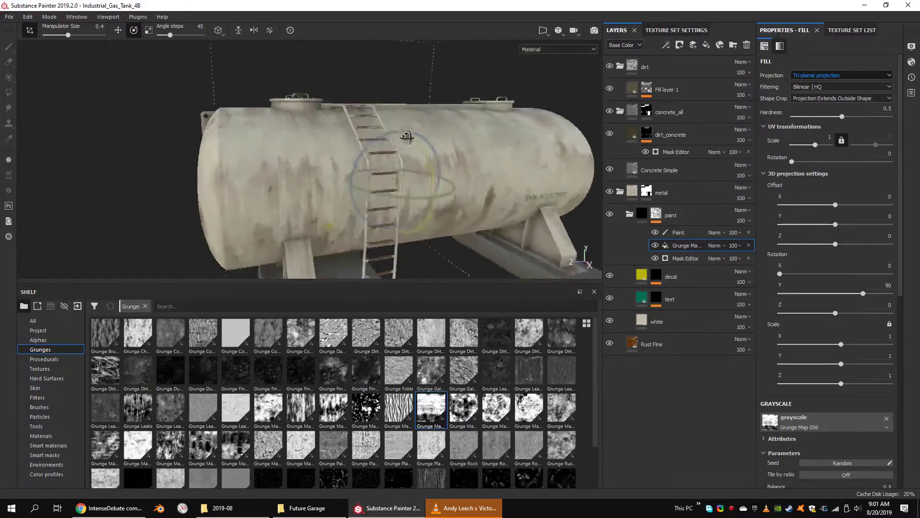
{"action": "key", "text": "r"}
{"action": "left_click_drag", "start_coordinate": [417, 18], "coordinate": [466, 231], "text": "alt"}
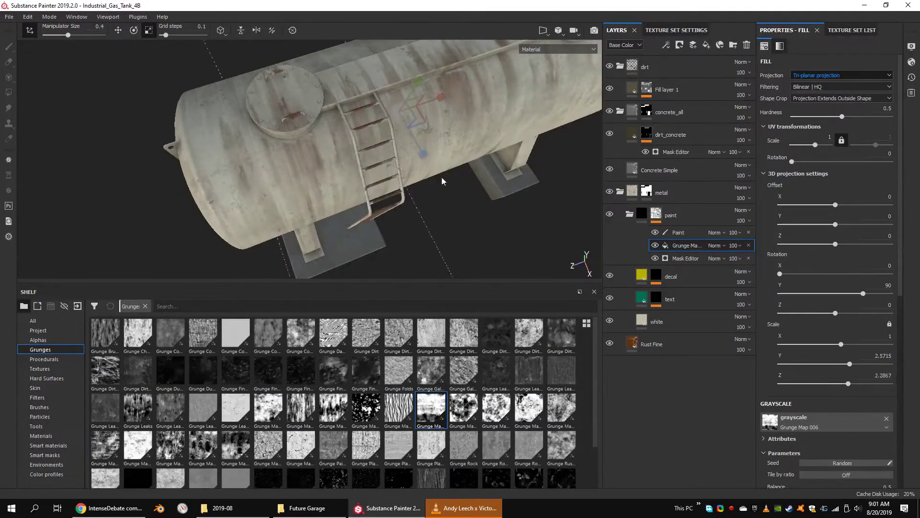
{"action": "left_click_drag", "start_coordinate": [441, 181], "coordinate": [406, 109], "text": "alt"}
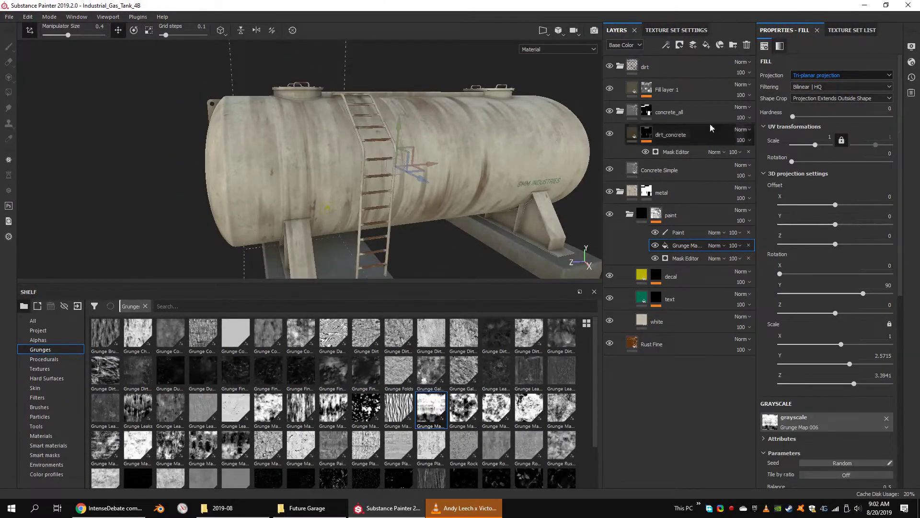
{"action": "mouse_move", "coordinate": [412, 34]}
{"action": "left_mouse_down", "text": "alt"}
{"action": "mouse_move", "coordinate": [580, 255]}
{"action": "mouse_move", "coordinate": [277, 164]}
{"action": "mouse_move", "coordinate": [322, 35]}
{"action": "mouse_move", "coordinate": [405, 213]}
{"action": "left_mouse_up", "text": "alt"}
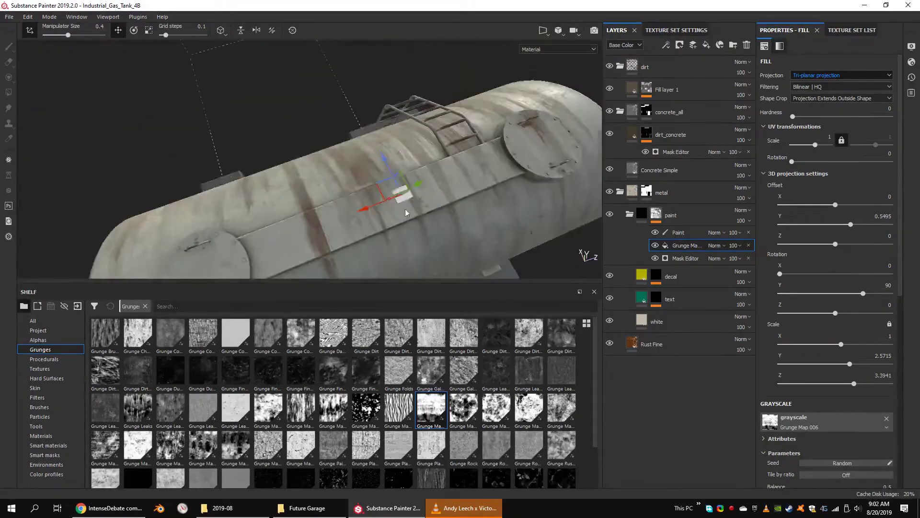
{"action": "mouse_move", "coordinate": [326, 44]}
{"action": "left_mouse_down", "text": "alt"}
{"action": "mouse_move", "coordinate": [353, 205]}
{"action": "mouse_move", "coordinate": [355, 166]}
{"action": "mouse_move", "coordinate": [335, 106]}
{"action": "left_mouse_up", "text": "alt"}
Step: Set the grunge fill's balance to 0.44, blend it in Multiply, and reselect the paint sublayer
{"action": "scroll", "coordinate": [830, 240], "scroll_direction": "down", "scroll_amount": 5}
{"action": "left_click_drag", "start_coordinate": [831, 322], "coordinate": [815, 322]}
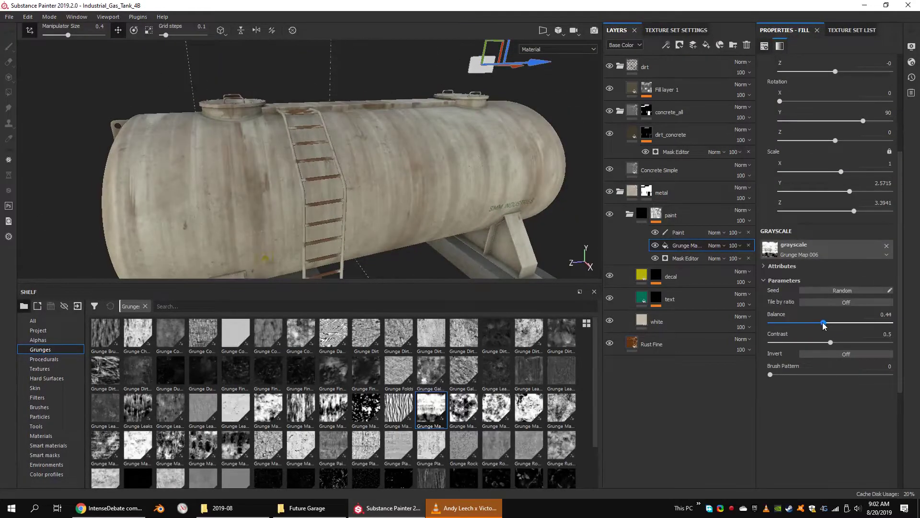
{"action": "left_click_drag", "start_coordinate": [383, 144], "coordinate": [416, 187], "text": "alt"}
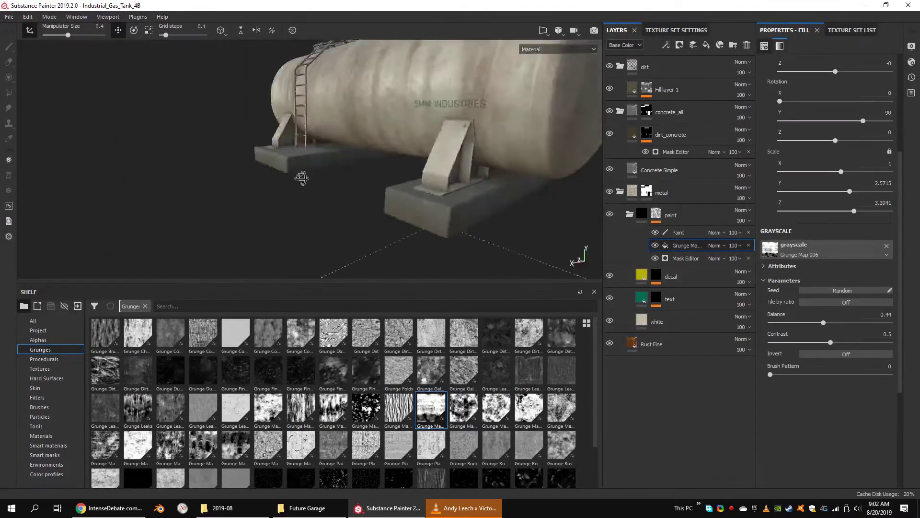
{"action": "scroll", "coordinate": [415, 187], "scroll_direction": "up", "scroll_amount": 3}
{"action": "scroll", "coordinate": [416, 187], "scroll_direction": "down", "scroll_amount": 3}
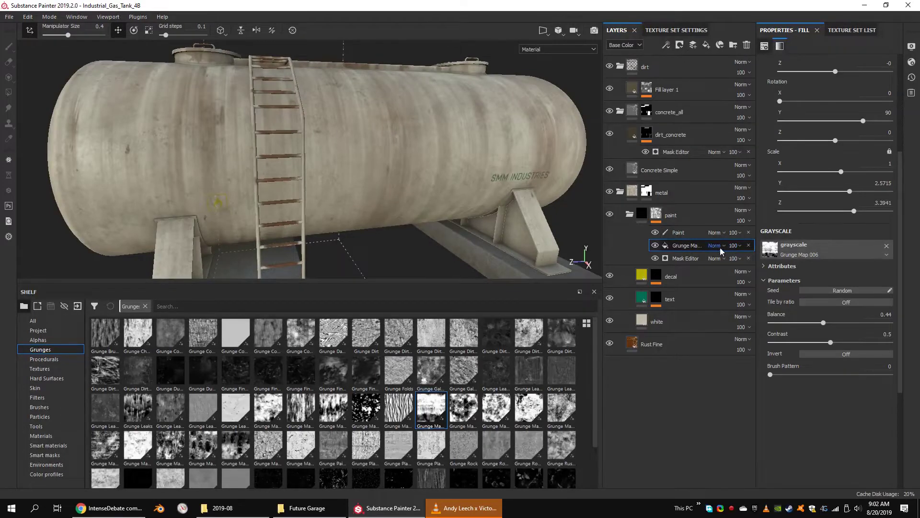
{"action": "left_click", "coordinate": [720, 245]}
{"action": "left_click", "coordinate": [724, 26]}
{"action": "mouse_move", "coordinate": [364, 158]}
{"action": "left_mouse_down", "text": "alt"}
{"action": "mouse_move", "coordinate": [457, 201]}
{"action": "mouse_move", "coordinate": [349, 217]}
{"action": "left_mouse_up", "text": "alt"}
{"action": "mouse_move", "coordinate": [431, 182]}
{"action": "left_mouse_down", "text": "alt"}
{"action": "mouse_move", "coordinate": [407, 201]}
{"action": "mouse_move", "coordinate": [403, 148]}
{"action": "mouse_move", "coordinate": [445, 195]}
{"action": "mouse_move", "coordinate": [374, 156]}
{"action": "left_mouse_up", "text": "alt"}
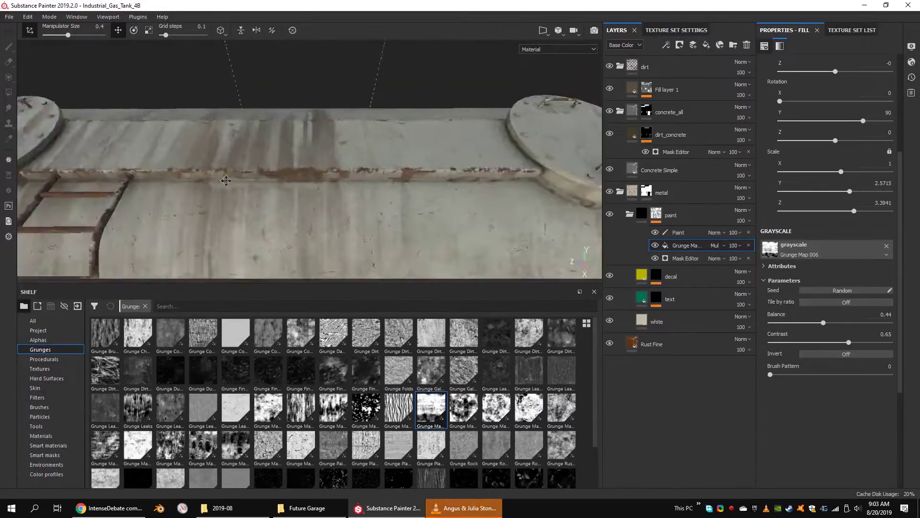
{"action": "left_click", "coordinate": [679, 232]}
Step: Load the Dirt 2 brush preset (Dirt 02 alpha, size 30, flow 50) on the paint sublayer
{"action": "left_click", "coordinate": [40, 406]}
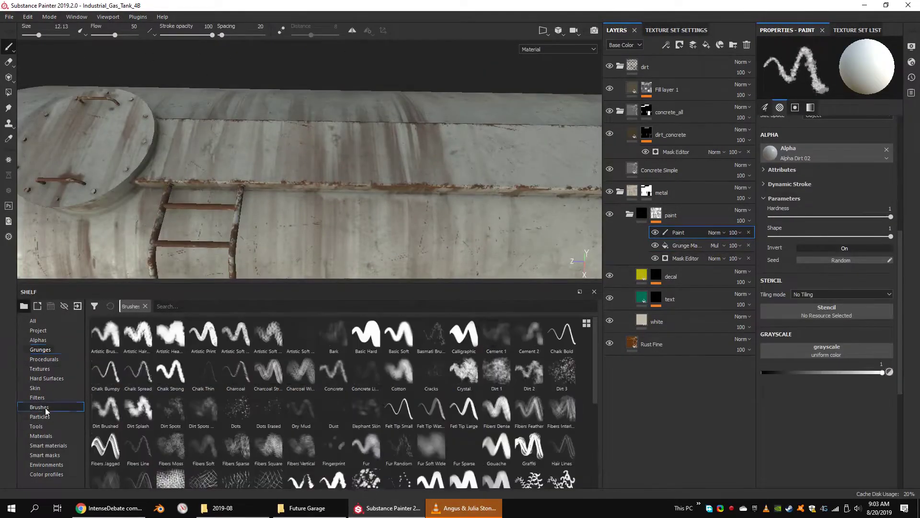
{"action": "left_click", "coordinate": [529, 371]}
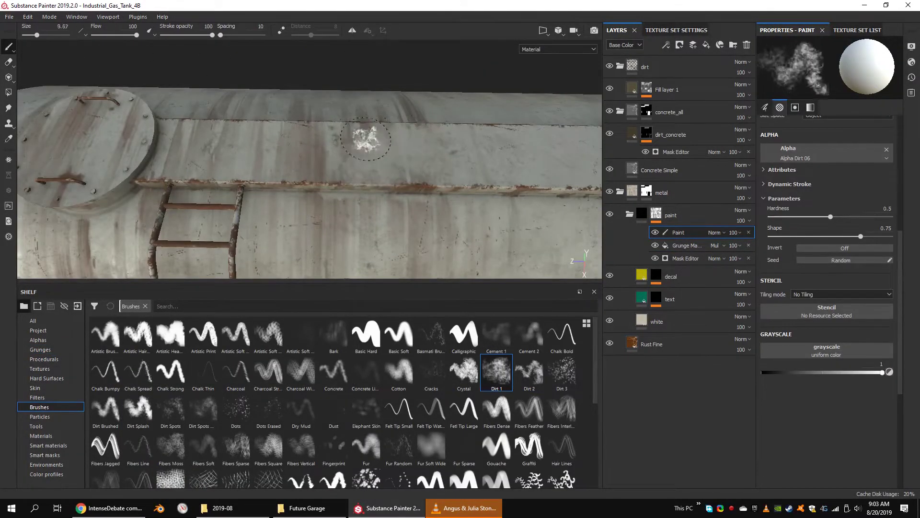
{"action": "scroll", "coordinate": [235, 147], "scroll_direction": "down", "scroll_amount": 2}
{"action": "left_click", "coordinate": [213, 190]}
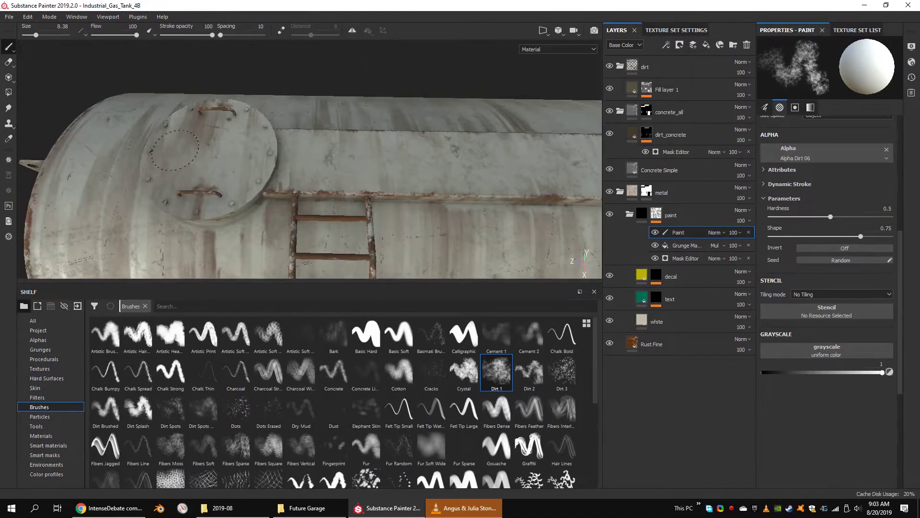
{"action": "mouse_move", "coordinate": [213, 189]}
{"action": "left_mouse_down", "text": "alt"}
{"action": "mouse_move", "coordinate": [241, 178]}
{"action": "mouse_move", "coordinate": [396, 179]}
{"action": "left_mouse_up", "text": "alt"}
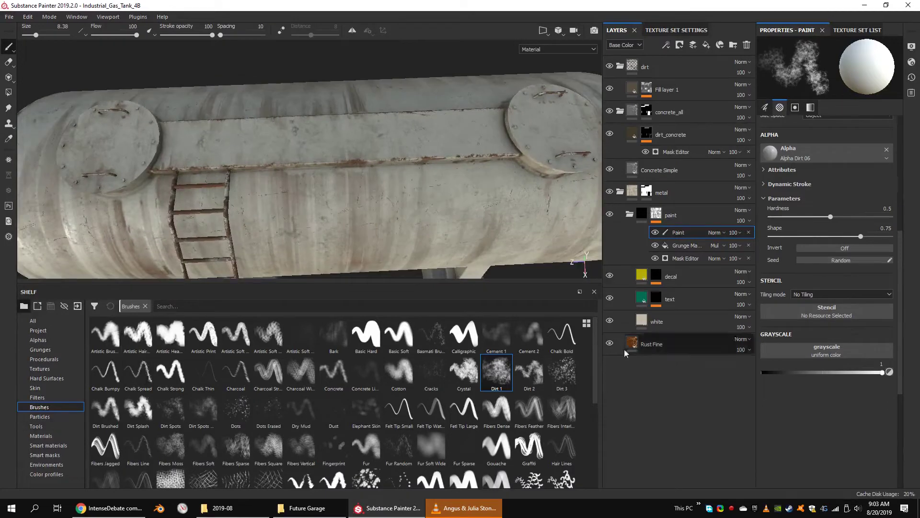
{"action": "left_click", "coordinate": [529, 371]}
{"action": "scroll", "coordinate": [884, 214], "scroll_direction": "up", "scroll_amount": 3}
{"action": "key", "text": "Return"}
Step: Load Grunge Map 009 as the Dirt 2 brush stencil and invert it
{"action": "left_click_drag", "start_coordinate": [307, 172], "coordinate": [364, 177], "text": "alt"}
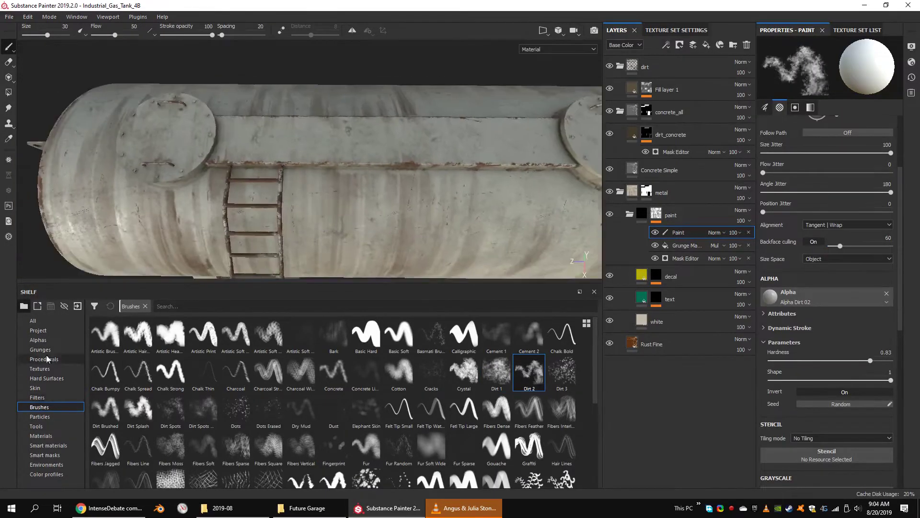
{"action": "left_click", "coordinate": [40, 349]}
{"action": "left_click_drag", "start_coordinate": [625, 401], "coordinate": [801, 448]}
{"action": "scroll", "coordinate": [845, 318], "scroll_direction": "down", "scroll_amount": 3}
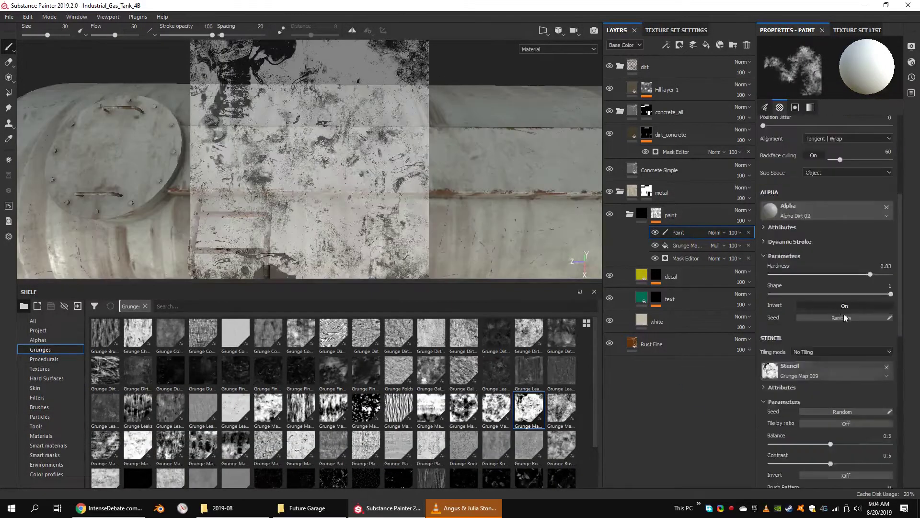
{"action": "scroll", "coordinate": [336, 168], "scroll_direction": "down", "scroll_amount": 5}
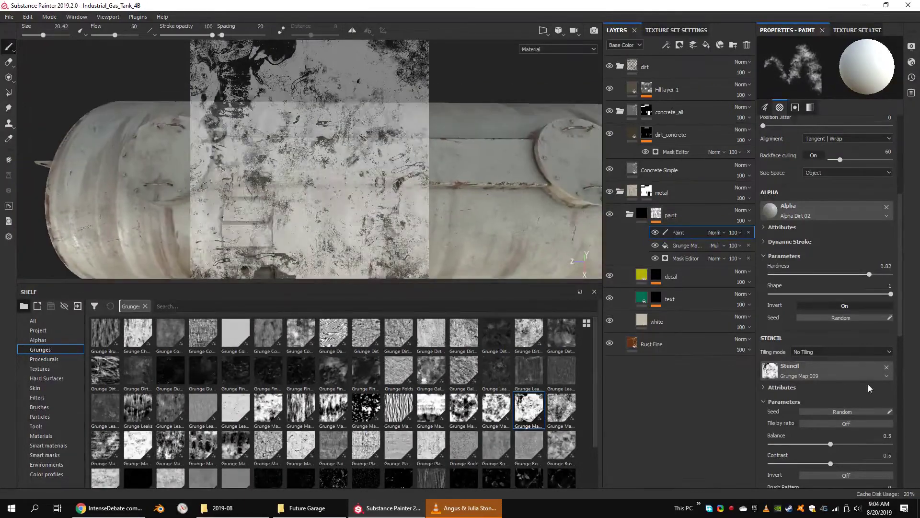
{"action": "scroll", "coordinate": [868, 384], "scroll_direction": "down", "scroll_amount": 3}
{"action": "left_click", "coordinate": [839, 387]}
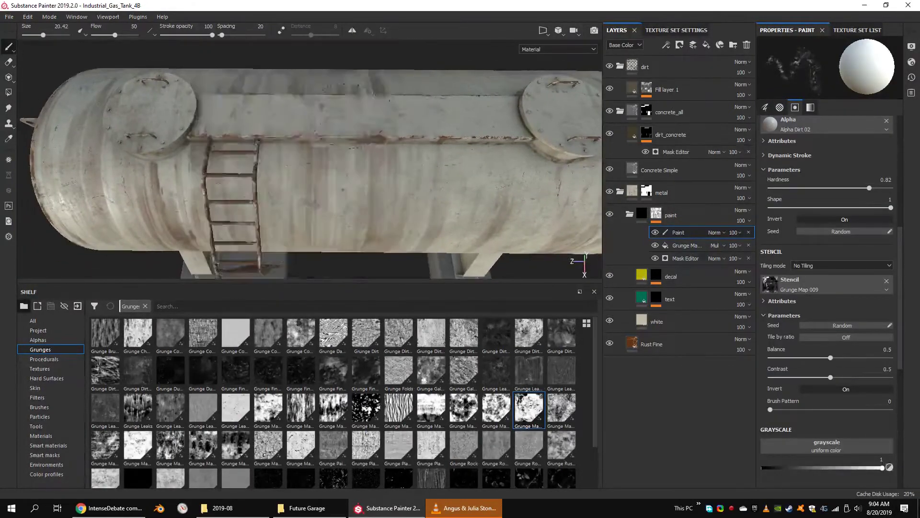
{"action": "scroll", "coordinate": [859, 413], "scroll_direction": "up", "scroll_amount": 3}
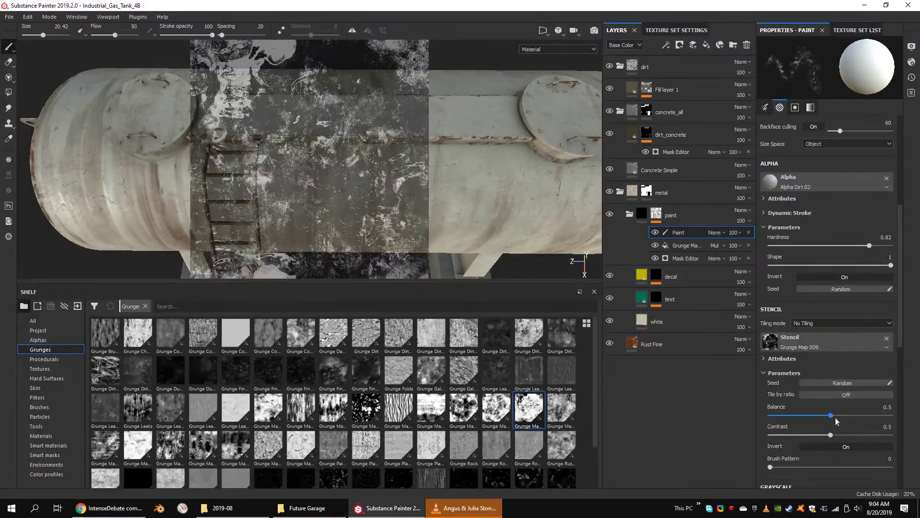
{"action": "scroll", "coordinate": [854, 466], "scroll_direction": "down", "scroll_amount": 2}
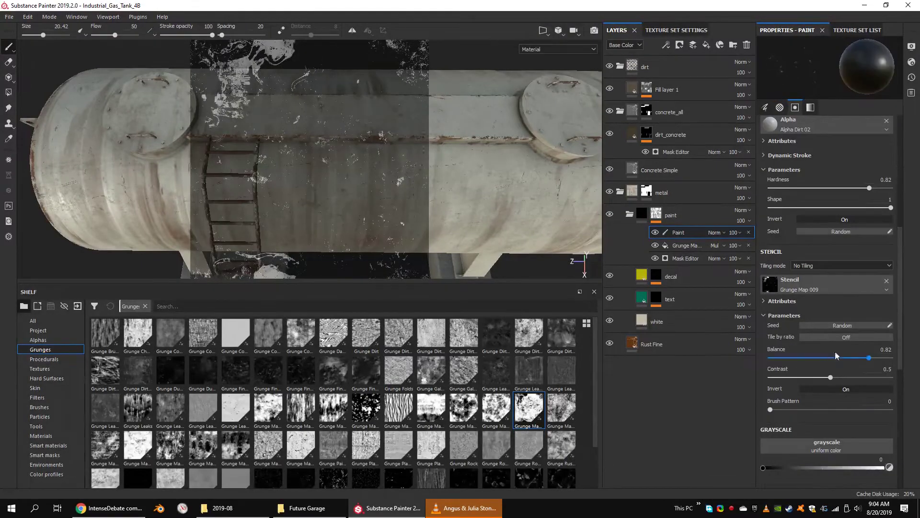
Step: Swap the brush stencil to Grunge Dirt and adjust its balance
{"action": "left_click_drag", "start_coordinate": [460, 202], "coordinate": [242, 144], "text": "alt"}
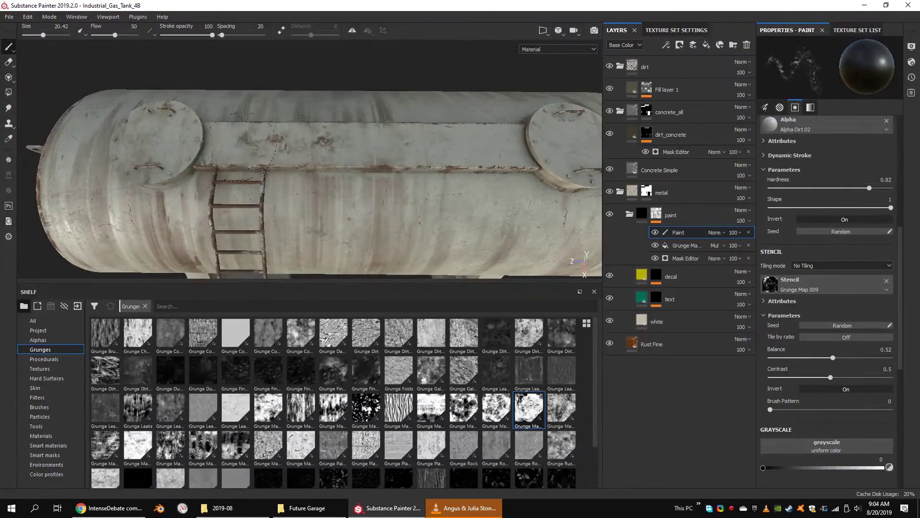
{"action": "left_click_drag", "start_coordinate": [307, 67], "coordinate": [231, 110], "text": "alt"}
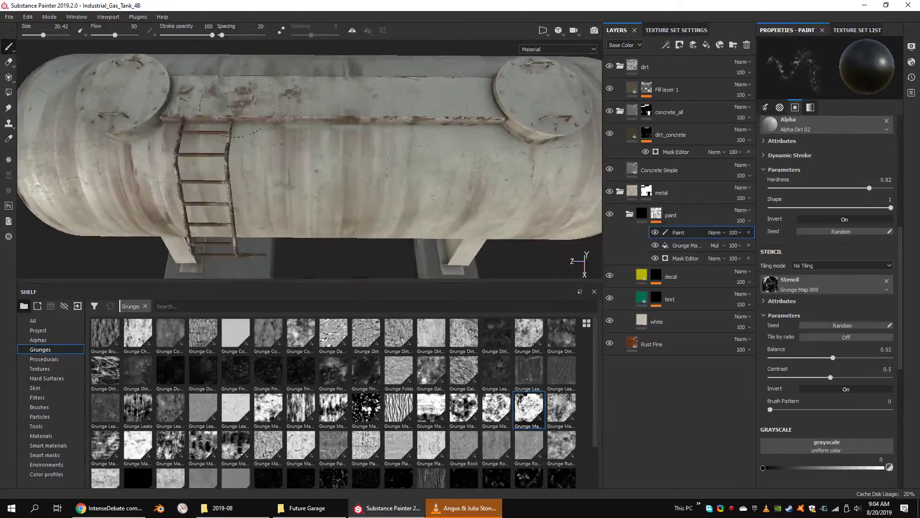
{"action": "left_click_drag", "start_coordinate": [398, 182], "coordinate": [398, 235], "text": "alt"}
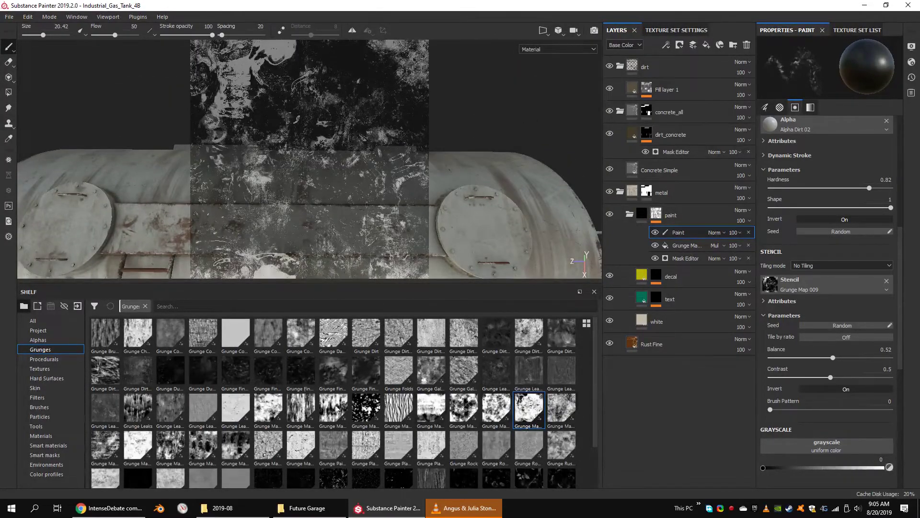
{"action": "left_click_drag", "start_coordinate": [366, 336], "coordinate": [770, 284]}
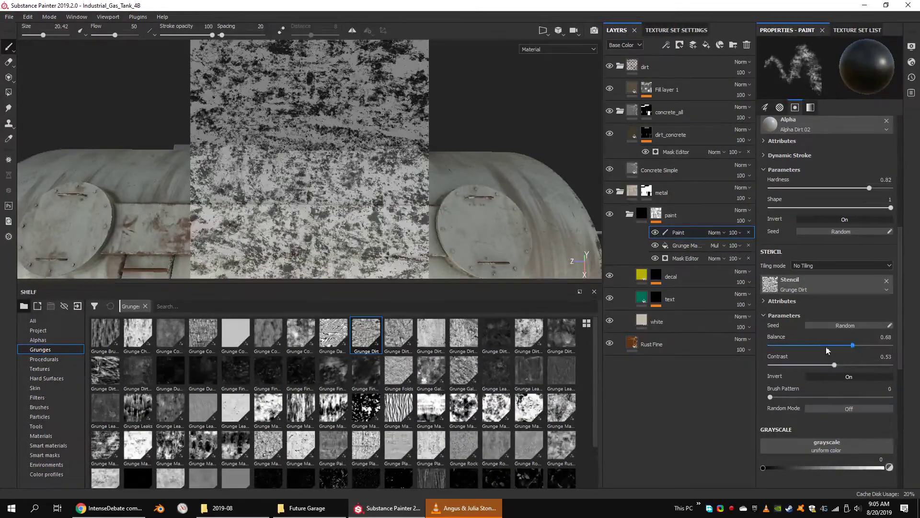
{"action": "left_click_drag", "start_coordinate": [832, 347], "coordinate": [833, 345]}
{"action": "mouse_move", "coordinate": [336, 192]}
{"action": "left_mouse_down", "text": "alt"}
{"action": "mouse_move", "coordinate": [353, 170]}
{"action": "mouse_move", "coordinate": [301, 185]}
{"action": "left_mouse_up", "text": "alt"}
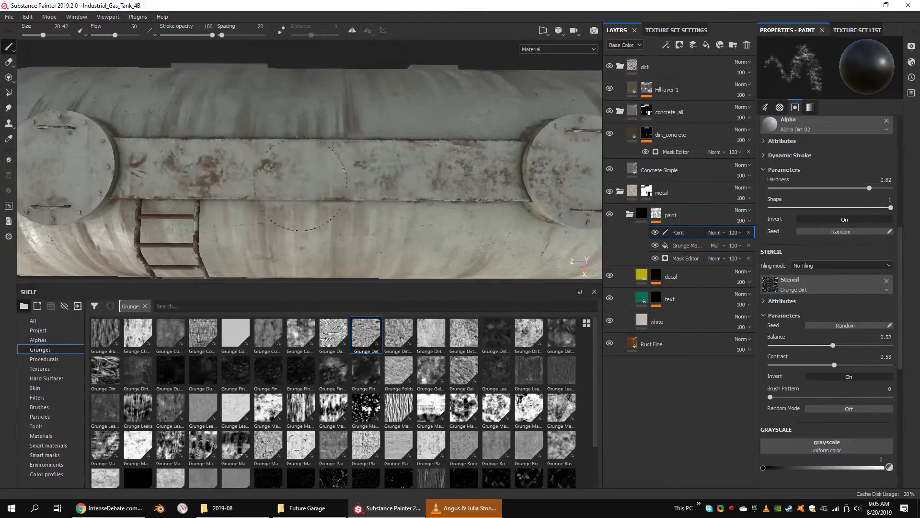
{"action": "key", "text": "s"}
{"action": "mouse_move", "coordinate": [212, 147]}
{"action": "left_mouse_down", "text": "alt"}
{"action": "mouse_move", "coordinate": [230, 158]}
{"action": "mouse_move", "coordinate": [249, 154]}
{"action": "left_mouse_up", "text": "alt"}
{"action": "key", "text": "s"}
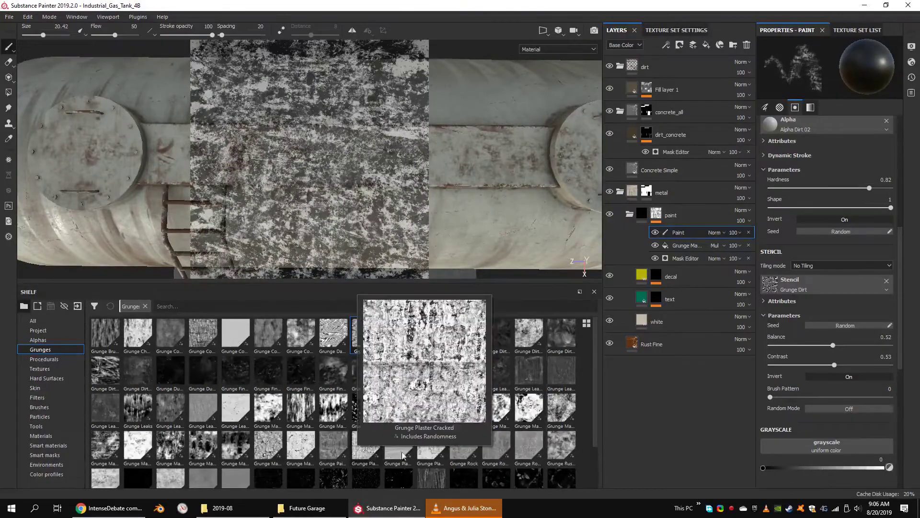
Step: Replace the stencil with Grunge Plaster Cracked at balance 0.42, review the tank, then clear it
{"action": "left_click_drag", "start_coordinate": [365, 445], "coordinate": [828, 270]}
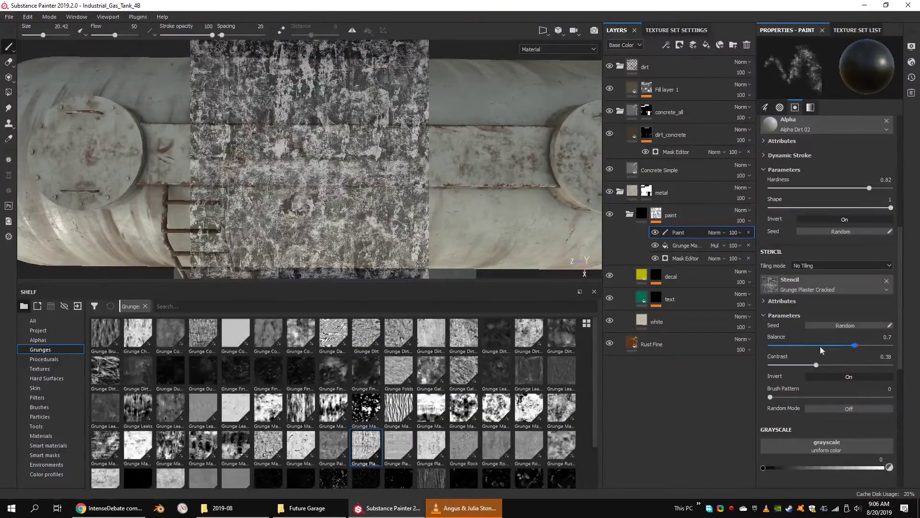
{"action": "left_click", "coordinate": [820, 345]}
{"action": "left_click_drag", "start_coordinate": [307, 158], "coordinate": [314, 140], "text": "alt"}
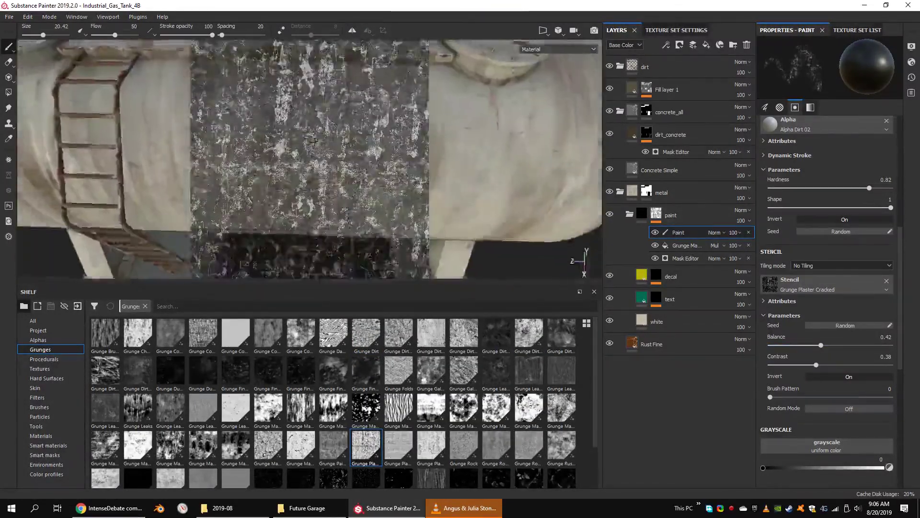
{"action": "scroll", "coordinate": [307, 125], "scroll_direction": "down", "scroll_amount": 5}
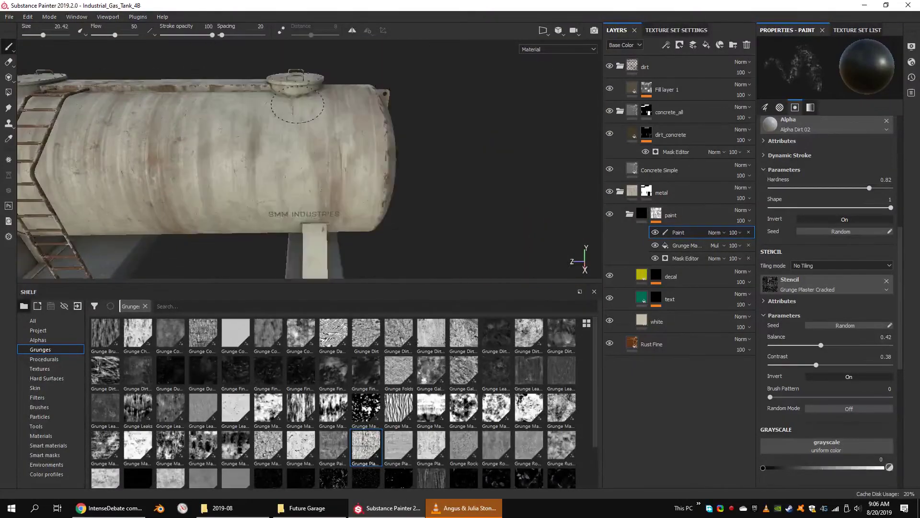
{"action": "mouse_move", "coordinate": [297, 103]}
{"action": "left_mouse_down", "text": "alt"}
{"action": "mouse_move", "coordinate": [465, 192]}
{"action": "mouse_move", "coordinate": [307, 158]}
{"action": "mouse_move", "coordinate": [364, 143]}
{"action": "mouse_move", "coordinate": [287, 96]}
{"action": "mouse_move", "coordinate": [268, 125]}
{"action": "left_mouse_up", "text": "alt"}
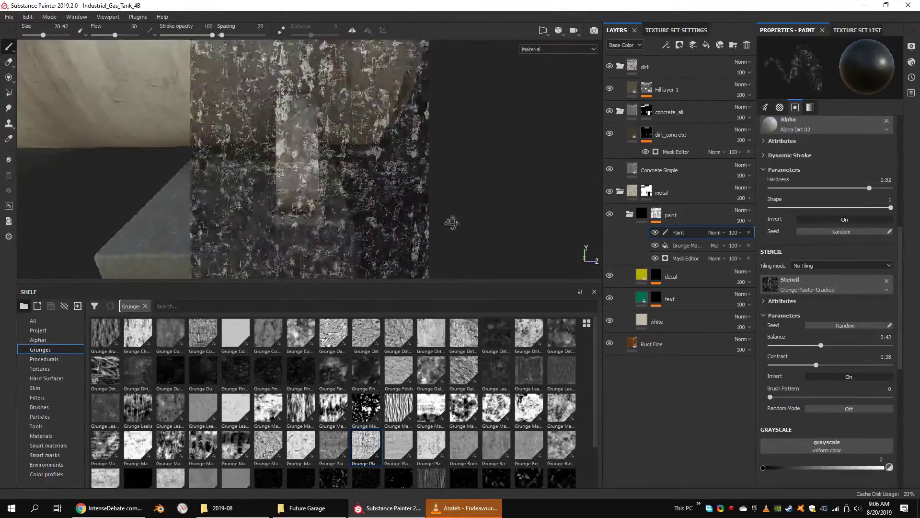
{"action": "left_click_drag", "start_coordinate": [451, 223], "coordinate": [432, 206], "text": "alt"}
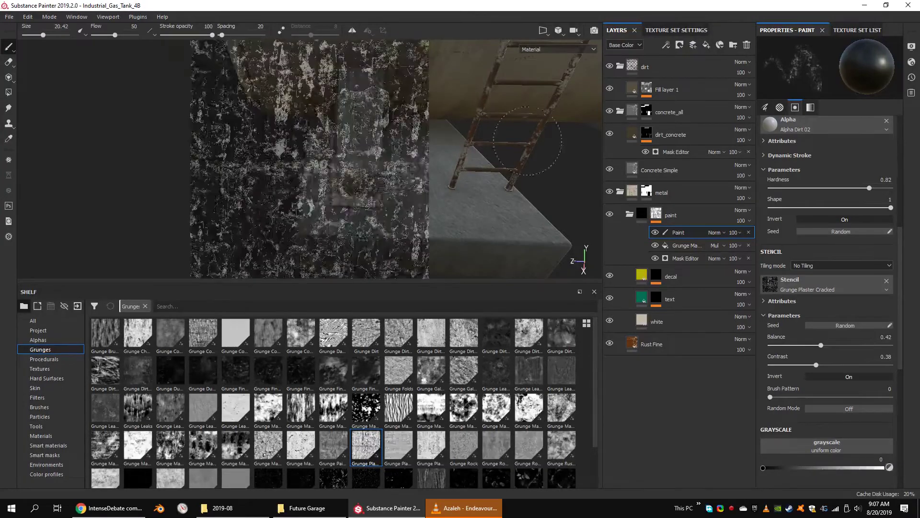
{"action": "left_click_drag", "start_coordinate": [527, 140], "coordinate": [474, 153], "text": "alt"}
{"action": "left_click_drag", "start_coordinate": [266, 229], "coordinate": [311, 201], "text": "alt"}
{"action": "left_click", "coordinate": [887, 280]}
Step: Add a fill to the paint mask holding Grunge Map 002 in tri-planar projection
{"action": "mouse_move", "coordinate": [431, 216]}
{"action": "left_mouse_down", "text": "alt"}
{"action": "mouse_move", "coordinate": [438, 232]}
{"action": "mouse_move", "coordinate": [421, 206]}
{"action": "left_mouse_up", "text": "alt"}
{"action": "right_click", "coordinate": [664, 214]}
{"action": "left_click", "coordinate": [681, 411]}
{"action": "left_click_drag", "start_coordinate": [353, 199], "coordinate": [409, 206], "text": "alt"}
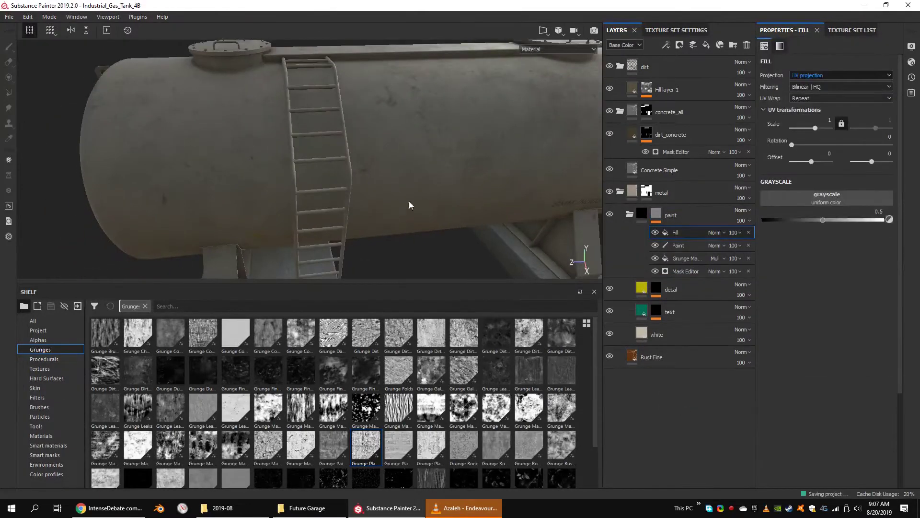
{"action": "left_click_drag", "start_coordinate": [310, 413], "coordinate": [827, 197]}
{"action": "left_click", "coordinate": [848, 75]}
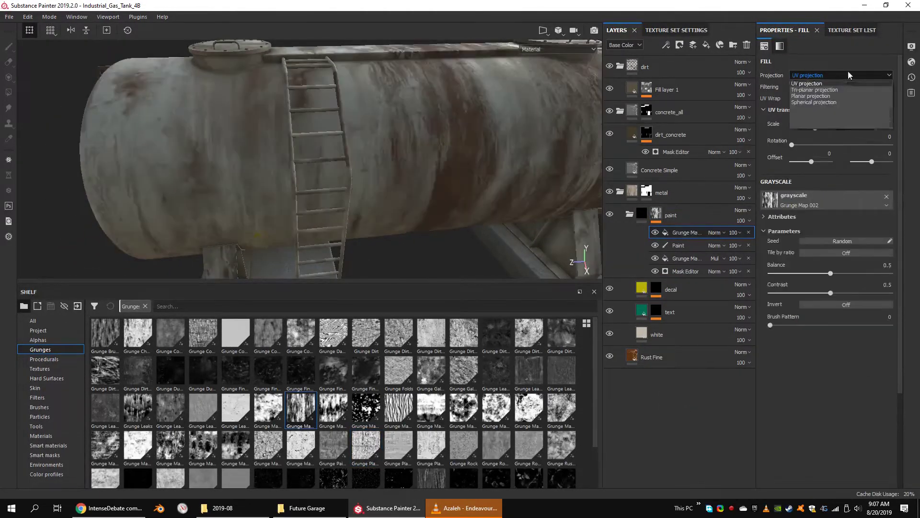
{"action": "left_click", "coordinate": [818, 83]}
{"action": "left_click_drag", "start_coordinate": [431, 192], "coordinate": [374, 129], "text": "alt"}
{"action": "mouse_move", "coordinate": [355, 24]}
{"action": "left_mouse_down"}
{"action": "mouse_move", "coordinate": [379, 197]}
{"action": "mouse_move", "coordinate": [382, 140]}
{"action": "mouse_move", "coordinate": [361, 187]}
{"action": "mouse_move", "coordinate": [382, 148]}
{"action": "mouse_move", "coordinate": [479, 144]}
{"action": "left_mouse_up"}
Step: Move the Grunge Map 002 fill below Paint, set it to Multiply, and offset its projection
{"action": "scroll", "coordinate": [867, 385], "scroll_direction": "down", "scroll_amount": 5}
{"action": "scroll", "coordinate": [866, 384], "scroll_direction": "up", "scroll_amount": 5}
{"action": "left_click_drag", "start_coordinate": [670, 258], "coordinate": [671, 253]}
{"action": "left_click", "coordinate": [718, 245]}
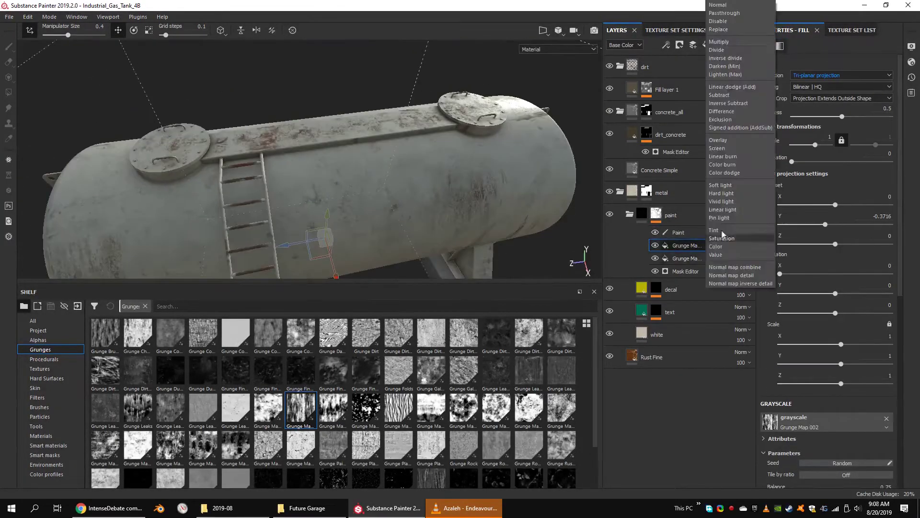
{"action": "left_click", "coordinate": [717, 245]}
{"action": "left_click", "coordinate": [718, 41]}
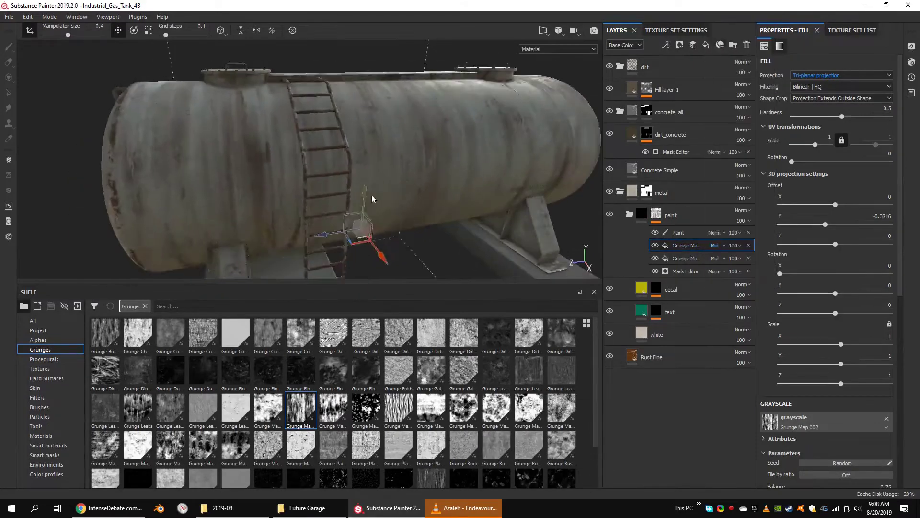
{"action": "mouse_move", "coordinate": [377, 171]}
{"action": "left_mouse_down", "text": "alt"}
{"action": "mouse_move", "coordinate": [318, 180]}
{"action": "mouse_move", "coordinate": [296, 133]}
{"action": "left_mouse_up", "text": "alt"}
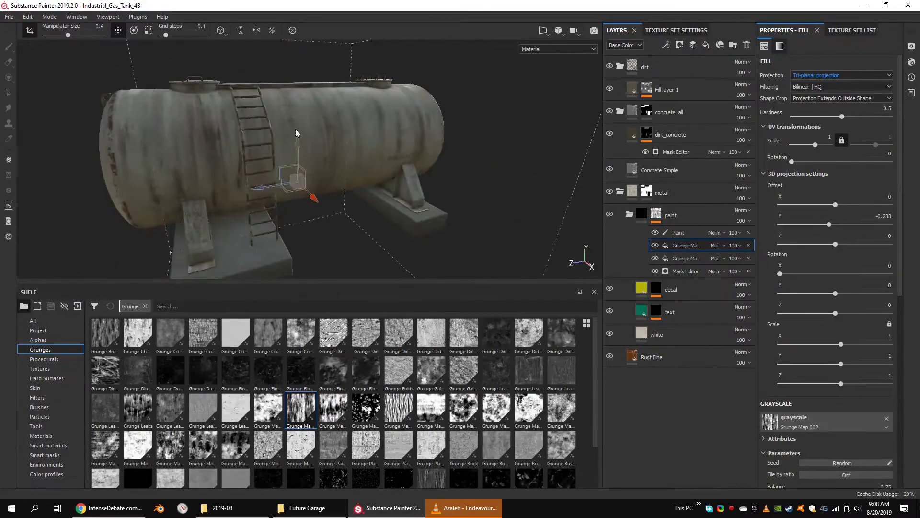
{"action": "mouse_move", "coordinate": [316, 177]}
{"action": "left_mouse_down", "text": "alt"}
{"action": "mouse_move", "coordinate": [288, 182]}
{"action": "mouse_move", "coordinate": [317, 201]}
{"action": "mouse_move", "coordinate": [345, 182]}
{"action": "left_mouse_up", "text": "alt"}
{"action": "left_click_drag", "start_coordinate": [474, 196], "coordinate": [434, 178], "text": "alt"}
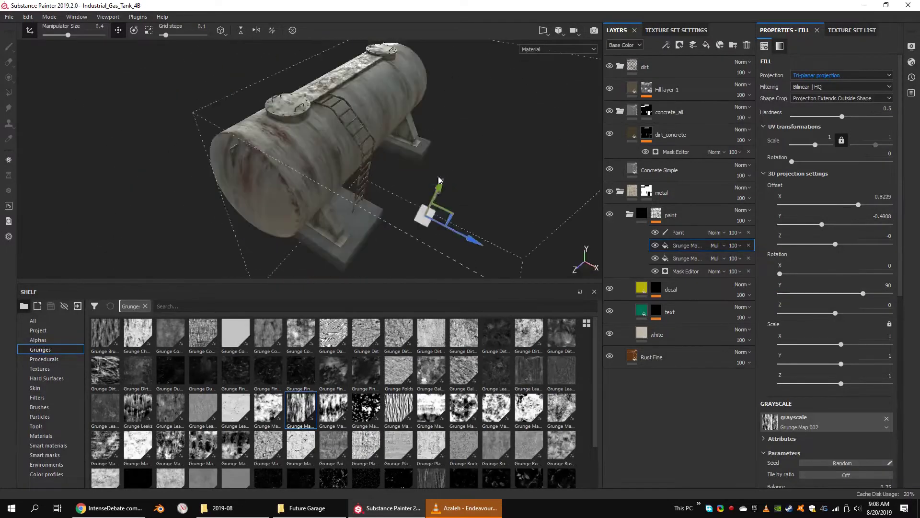
{"action": "left_click_drag", "start_coordinate": [511, 181], "coordinate": [240, 168], "text": "alt"}
Step: Add a Multiply fill below Paint holding Grunge Leaky Paint in tri-planar projection
{"action": "right_click", "coordinate": [685, 245]}
{"action": "left_click", "coordinate": [680, 258]}
{"action": "left_click_drag", "start_coordinate": [680, 257], "coordinate": [681, 252]}
{"action": "left_click", "coordinate": [716, 245]}
{"action": "left_click", "coordinate": [733, 47]}
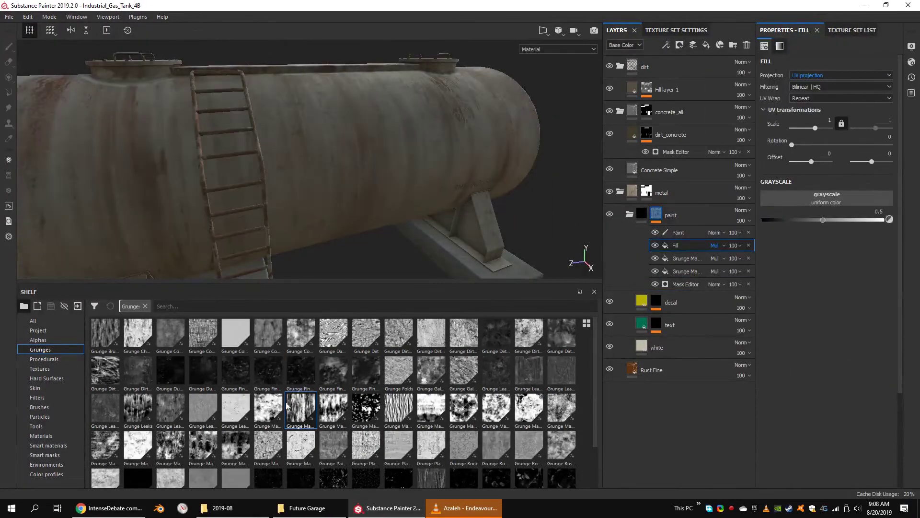
{"action": "left_click_drag", "start_coordinate": [797, 191], "coordinate": [805, 194]}
{"action": "left_click", "coordinate": [839, 76]}
{"action": "left_click", "coordinate": [820, 91]}
Step: Set the leaky fill to Normal, rotate it 90°, with contrast 0.37 and balance 0.82
{"action": "left_click_drag", "start_coordinate": [364, 173], "coordinate": [441, 169], "text": "alt"}
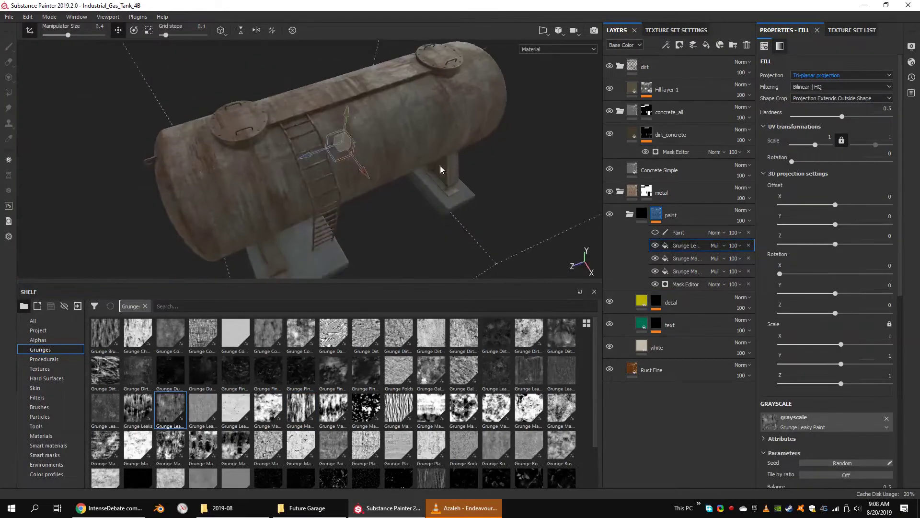
{"action": "scroll", "coordinate": [842, 347], "scroll_direction": "down", "scroll_amount": 3}
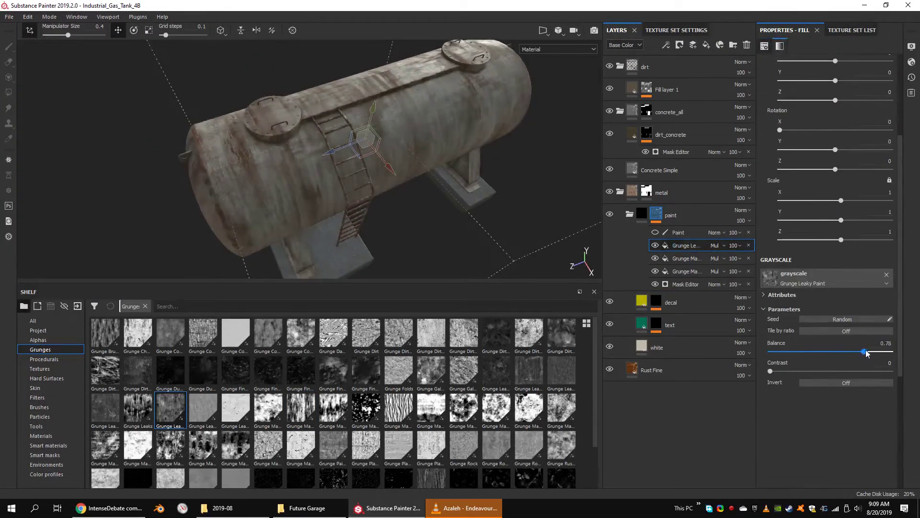
{"action": "left_click", "coordinate": [715, 245]}
{"action": "left_click", "coordinate": [724, 215]}
{"action": "left_click_drag", "start_coordinate": [421, 172], "coordinate": [466, 175], "text": "alt"}
{"action": "left_click", "coordinate": [863, 149]}
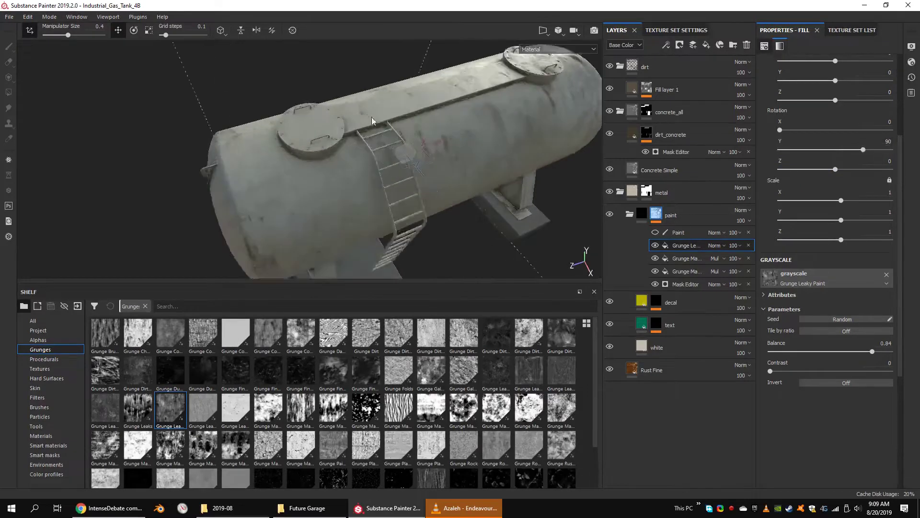
{"action": "mouse_move", "coordinate": [383, 172]}
{"action": "left_mouse_down", "text": "alt"}
{"action": "mouse_move", "coordinate": [345, 182]}
{"action": "mouse_move", "coordinate": [355, 205]}
{"action": "left_mouse_up", "text": "alt"}
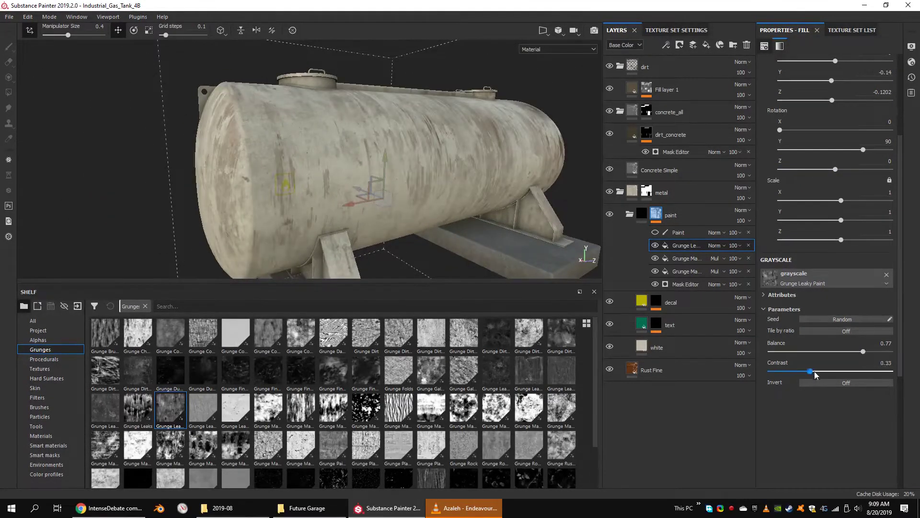
{"action": "left_click_drag", "start_coordinate": [816, 375], "coordinate": [815, 371]}
{"action": "left_click_drag", "start_coordinate": [863, 351], "coordinate": [869, 352]}
Step: Inspect the tank and fine-tune the leaky paint projection to about 89.6° on Y
{"action": "left_click_drag", "start_coordinate": [345, 163], "coordinate": [390, 164], "text": "alt"}
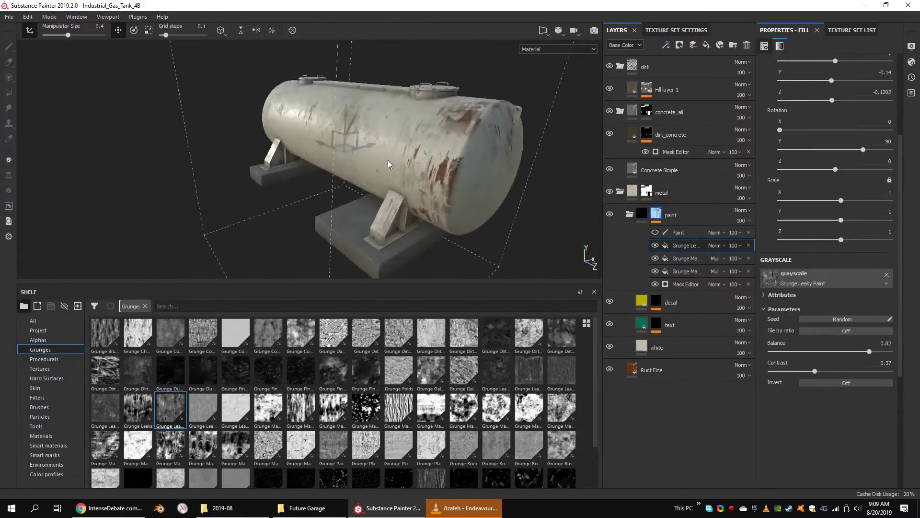
{"action": "left_click_drag", "start_coordinate": [307, 154], "coordinate": [360, 132], "text": "alt"}
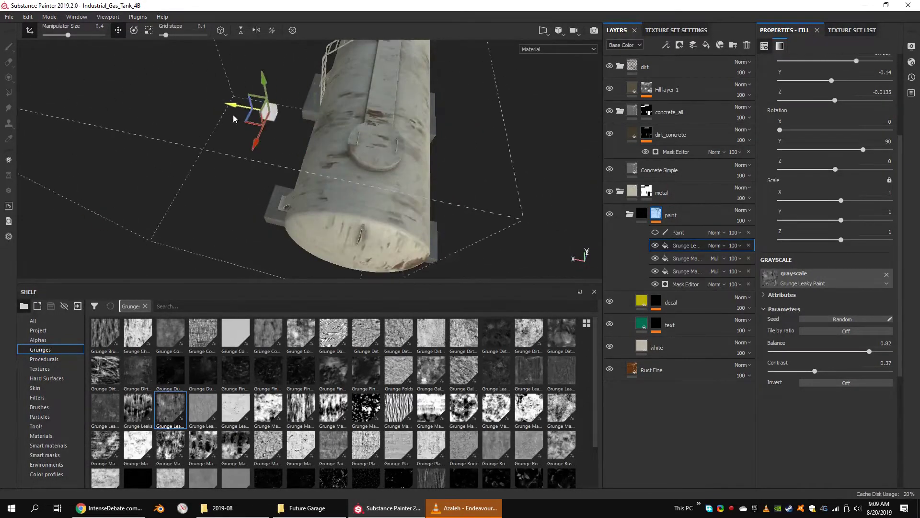
{"action": "mouse_move", "coordinate": [234, 118]}
{"action": "left_mouse_down", "text": "alt"}
{"action": "mouse_move", "coordinate": [309, 195]}
{"action": "mouse_move", "coordinate": [120, 160]}
{"action": "mouse_move", "coordinate": [268, 169]}
{"action": "mouse_move", "coordinate": [288, 139]}
{"action": "mouse_move", "coordinate": [350, 115]}
{"action": "left_mouse_up", "text": "alt"}
{"action": "mouse_move", "coordinate": [461, 144]}
{"action": "left_mouse_down", "text": "alt"}
{"action": "mouse_move", "coordinate": [498, 172]}
{"action": "mouse_move", "coordinate": [510, 196]}
{"action": "mouse_move", "coordinate": [388, 200]}
{"action": "left_mouse_up", "text": "alt"}
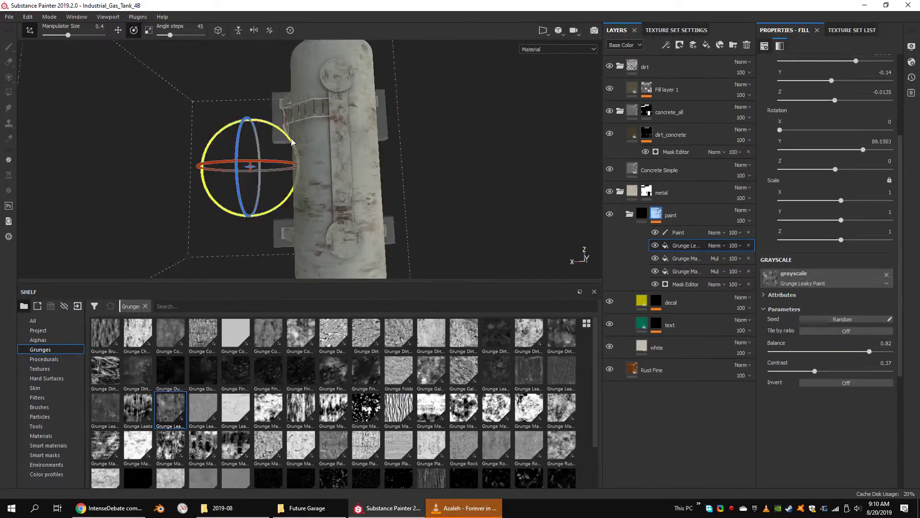
{"action": "mouse_move", "coordinate": [291, 141]}
{"action": "left_mouse_down", "text": "alt"}
{"action": "mouse_move", "coordinate": [297, 86]}
{"action": "mouse_move", "coordinate": [364, 91]}
{"action": "left_mouse_up", "text": "alt"}
Step: Set the Grunge Leaky Paint fill to Multiply and move it further down the mask stack
{"action": "left_click", "coordinate": [685, 232]}
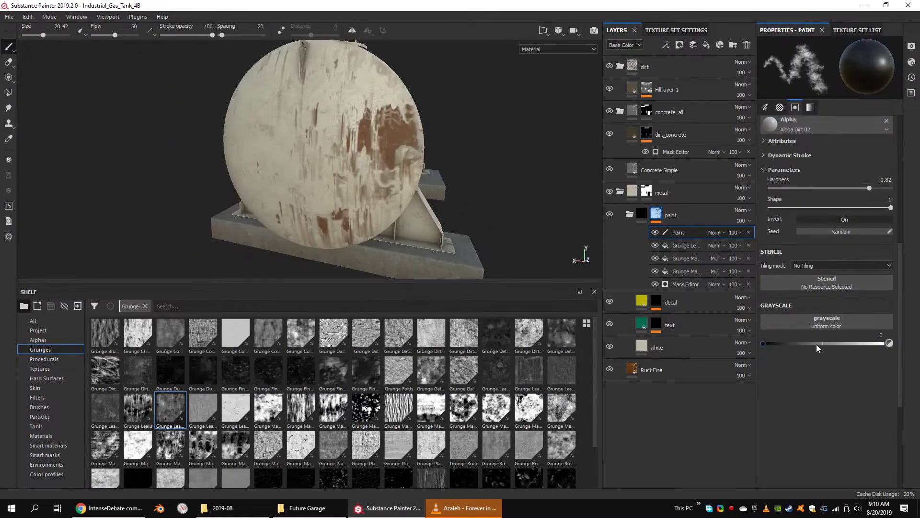
{"action": "left_click", "coordinate": [714, 245]}
{"action": "left_click", "coordinate": [724, 36]}
{"action": "mouse_move", "coordinate": [364, 144]}
{"action": "left_mouse_down", "text": "alt"}
{"action": "mouse_move", "coordinate": [328, 181]}
{"action": "mouse_move", "coordinate": [269, 144]}
{"action": "left_mouse_up", "text": "alt"}
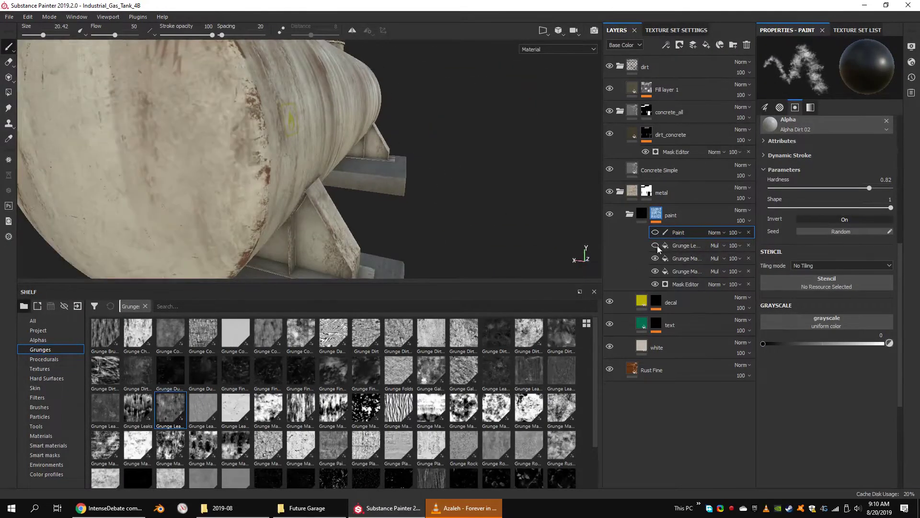
{"action": "left_click", "coordinate": [694, 247]}
{"action": "left_click_drag", "start_coordinate": [694, 246], "coordinate": [694, 266]}
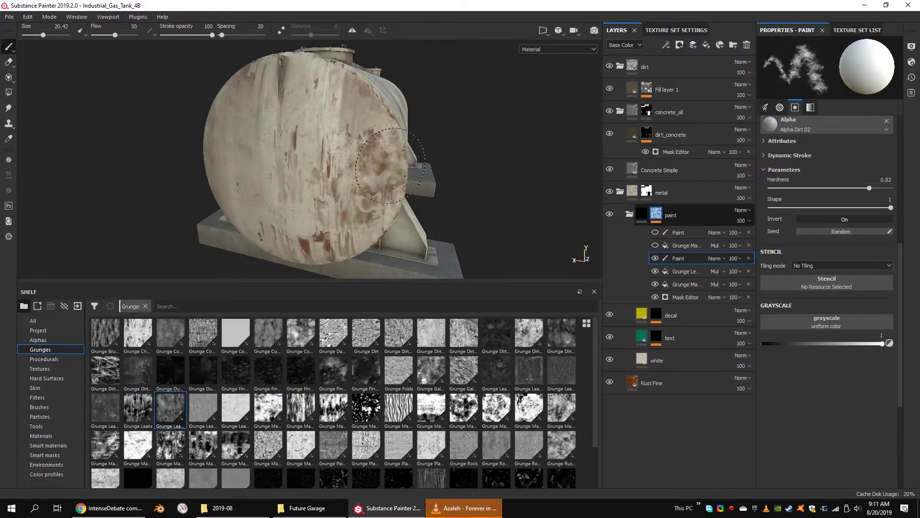
{"action": "left_click_drag", "start_coordinate": [355, 223], "coordinate": [321, 165], "text": "alt"}
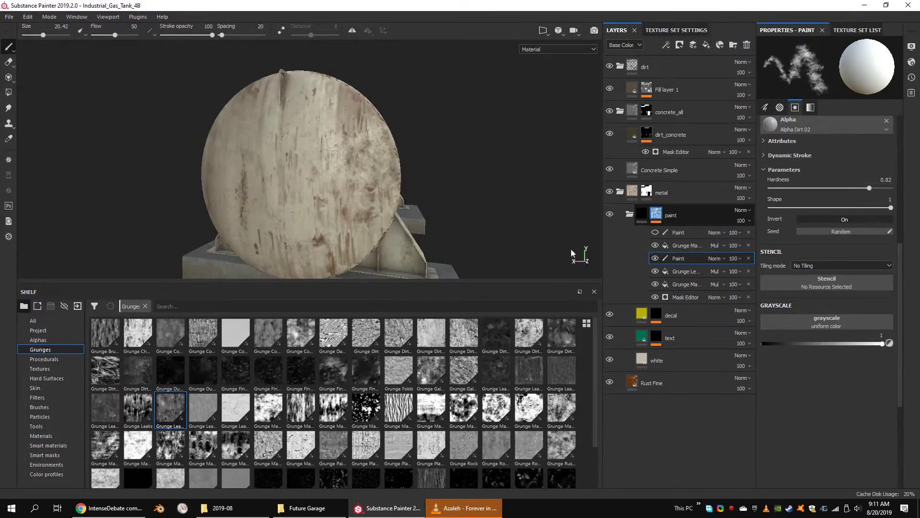
{"action": "mouse_move", "coordinate": [689, 271]}
{"action": "left_mouse_down"}
{"action": "mouse_move", "coordinate": [700, 288]}
{"action": "mouse_move", "coordinate": [698, 273]}
{"action": "left_mouse_up"}
Step: Paint strokes around the round hatch and load Grunge Map 009 as an inverted brush stencil
{"action": "mouse_move", "coordinate": [432, 187]}
{"action": "left_mouse_down", "text": "alt"}
{"action": "mouse_move", "coordinate": [363, 187]}
{"action": "mouse_move", "coordinate": [431, 220]}
{"action": "mouse_move", "coordinate": [472, 197]}
{"action": "left_mouse_up", "text": "alt"}
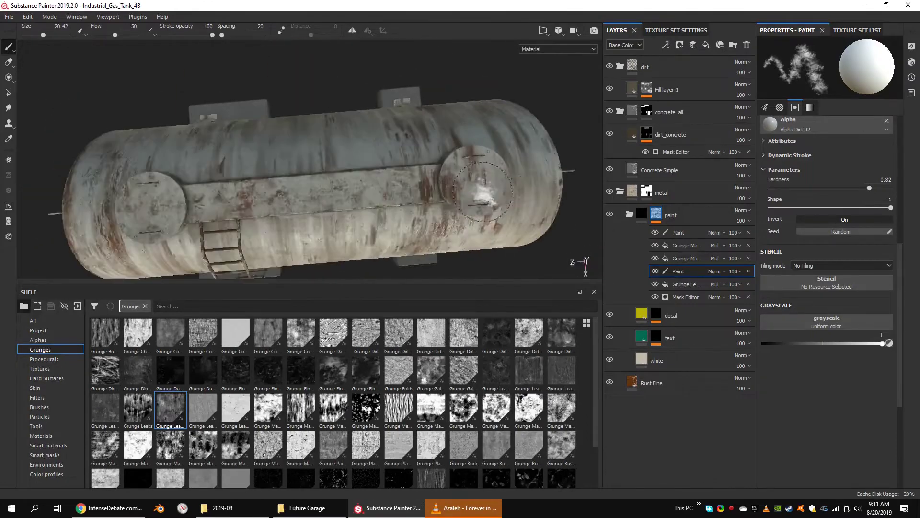
{"action": "scroll", "coordinate": [473, 196], "scroll_direction": "up", "scroll_amount": 5}
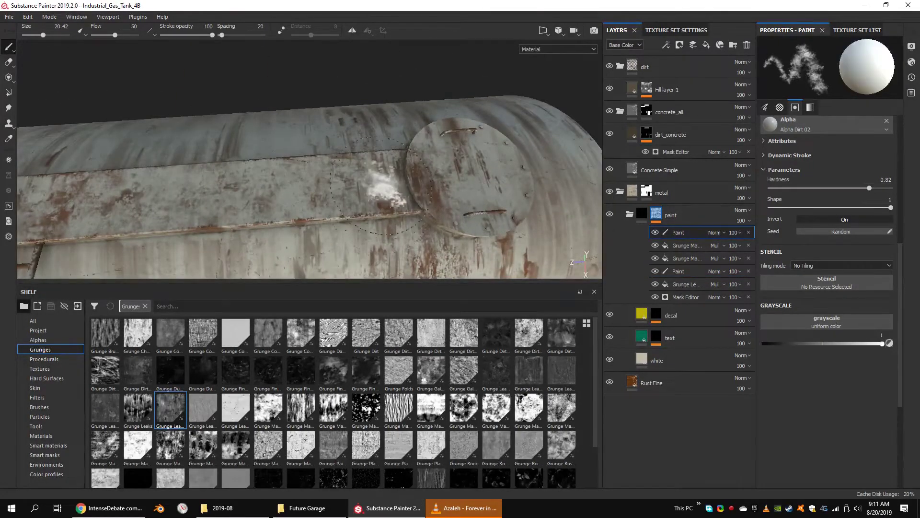
{"action": "scroll", "coordinate": [528, 197], "scroll_direction": "down", "scroll_amount": 2}
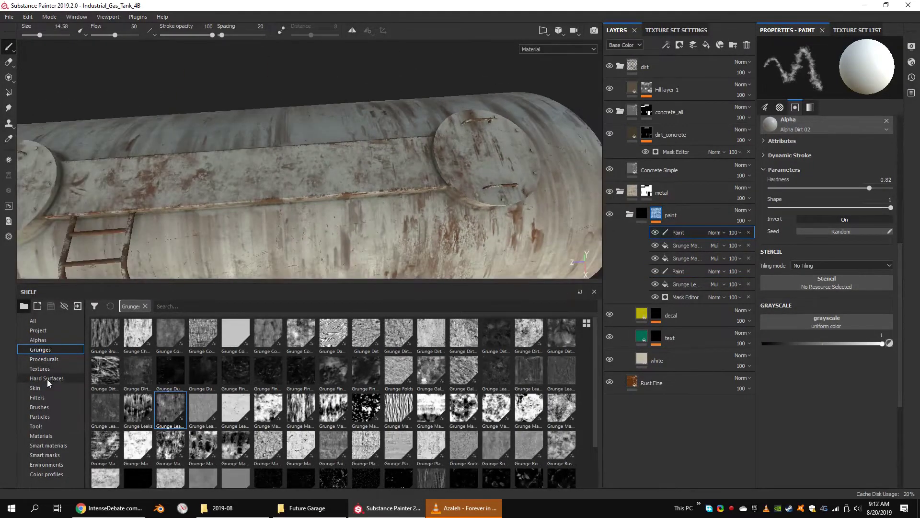
{"action": "left_click_drag", "start_coordinate": [132, 186], "coordinate": [317, 394], "text": "alt"}
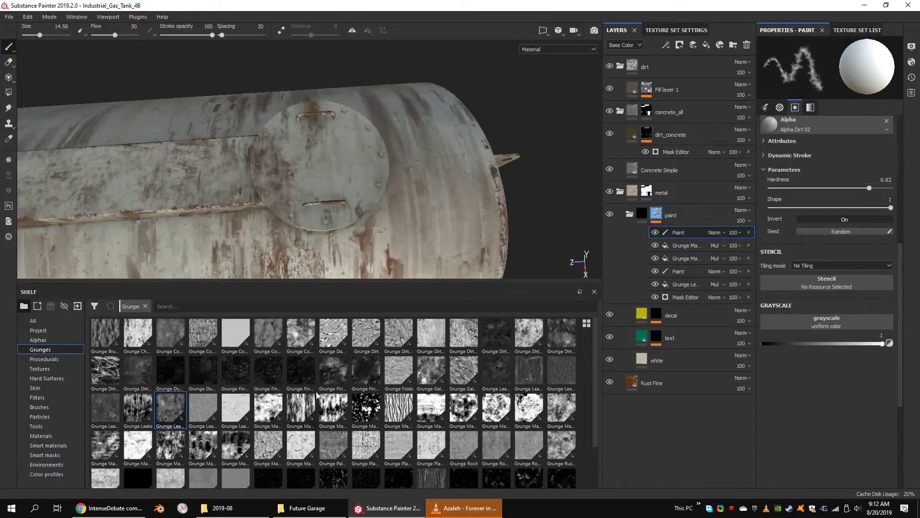
{"action": "left_click_drag", "start_coordinate": [827, 274], "coordinate": [828, 282]}
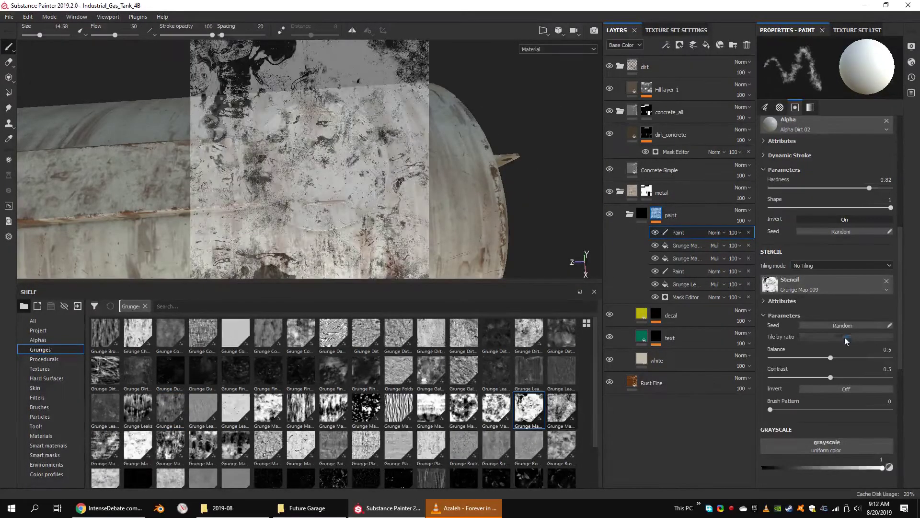
{"action": "left_click", "coordinate": [844, 389]}
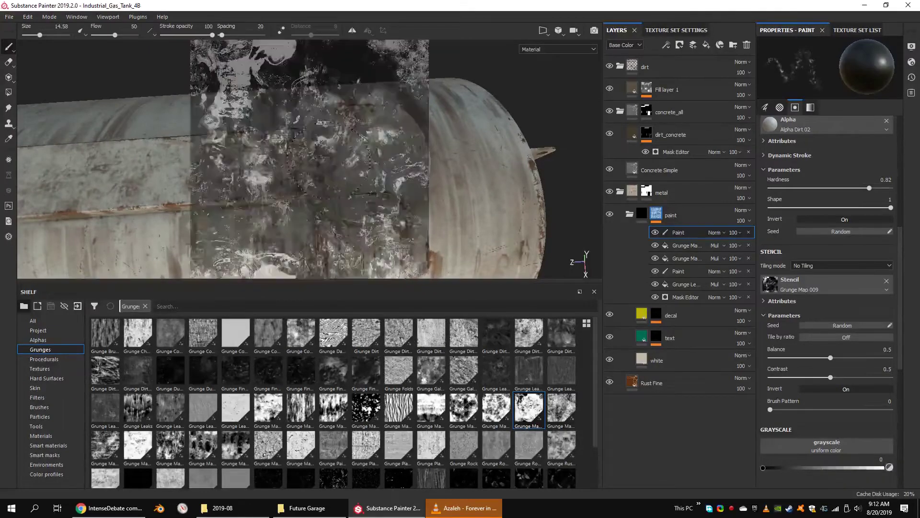
{"action": "mouse_move", "coordinate": [307, 191]}
{"action": "left_mouse_down", "text": "alt"}
{"action": "mouse_move", "coordinate": [283, 245]}
{"action": "mouse_move", "coordinate": [286, 166]}
{"action": "mouse_move", "coordinate": [898, 341]}
{"action": "left_mouse_up", "text": "alt"}
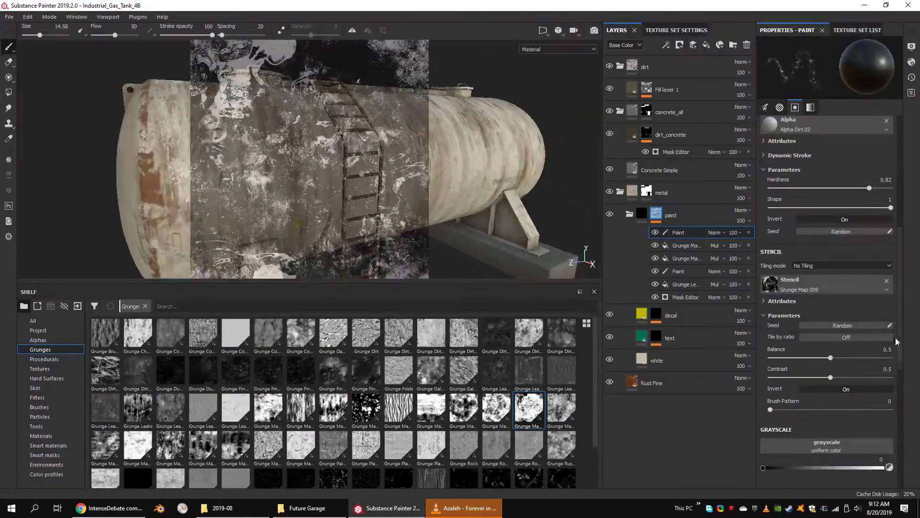
Step: Set the Rust Fine copy's Rust Color to yellow-orange
{"action": "left_click", "coordinate": [652, 382]}
{"action": "left_click", "coordinate": [844, 362]}
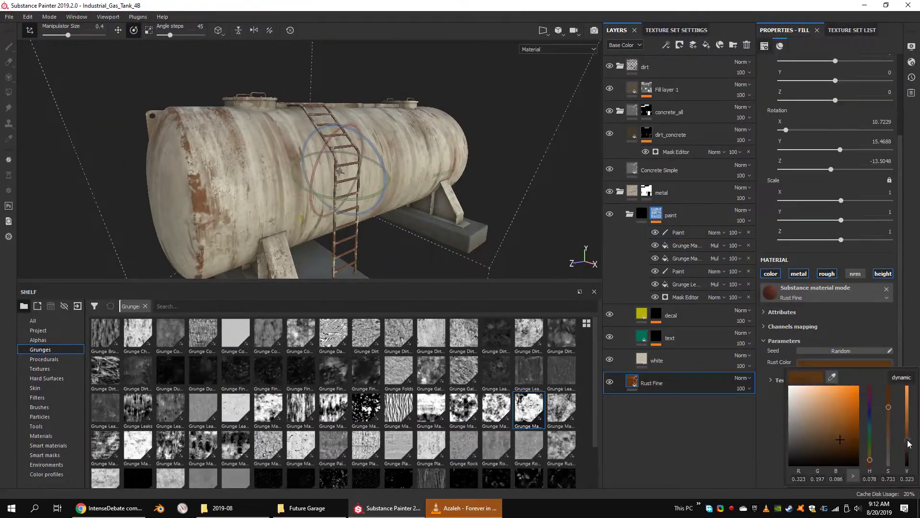
{"action": "left_click", "coordinate": [647, 382]}
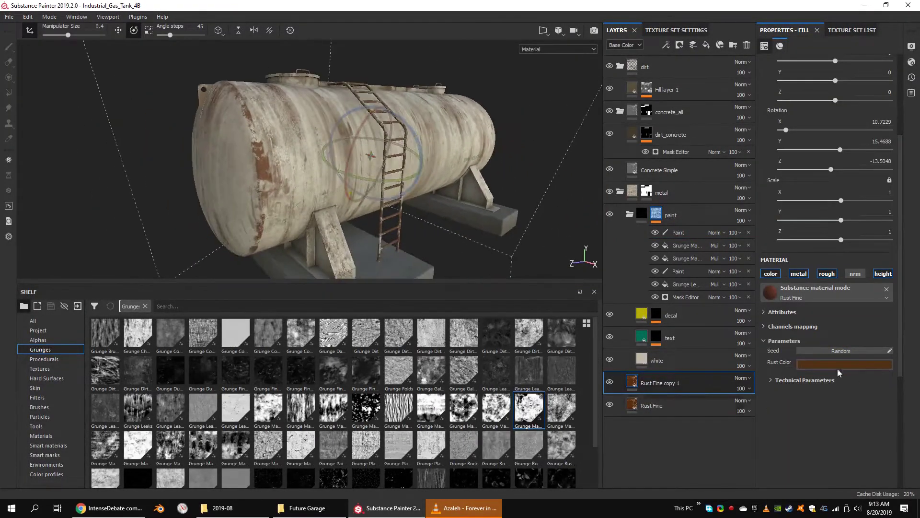
{"action": "left_click", "coordinate": [843, 362]}
{"action": "left_click", "coordinate": [824, 404]}
{"action": "left_click", "coordinate": [652, 383]}
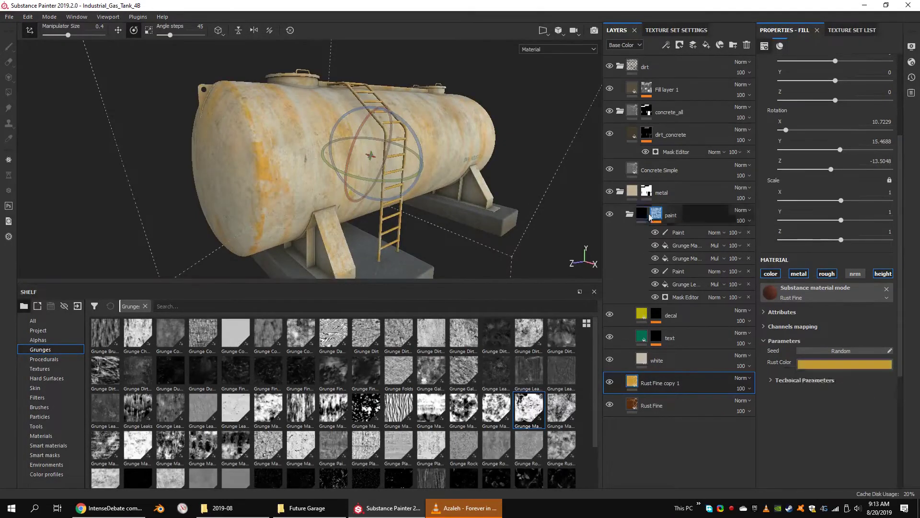
Step: Copy the paint folder's mask and paste it into Rust Fine copy 1
{"action": "right_click", "coordinate": [652, 382]}
{"action": "left_click", "coordinate": [681, 378]}
{"action": "right_click", "coordinate": [652, 381]}
{"action": "left_click", "coordinate": [680, 288]}
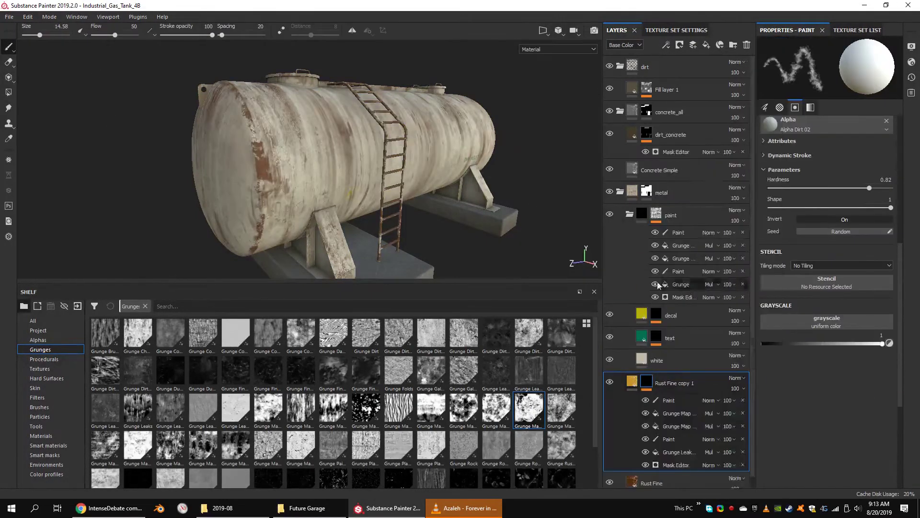
{"action": "left_click_drag", "start_coordinate": [335, 167], "coordinate": [449, 203], "text": "alt"}
Step: Brighten the Rust Fine copy 1 rust colour to a stronger yellow
{"action": "left_click", "coordinate": [632, 381]}
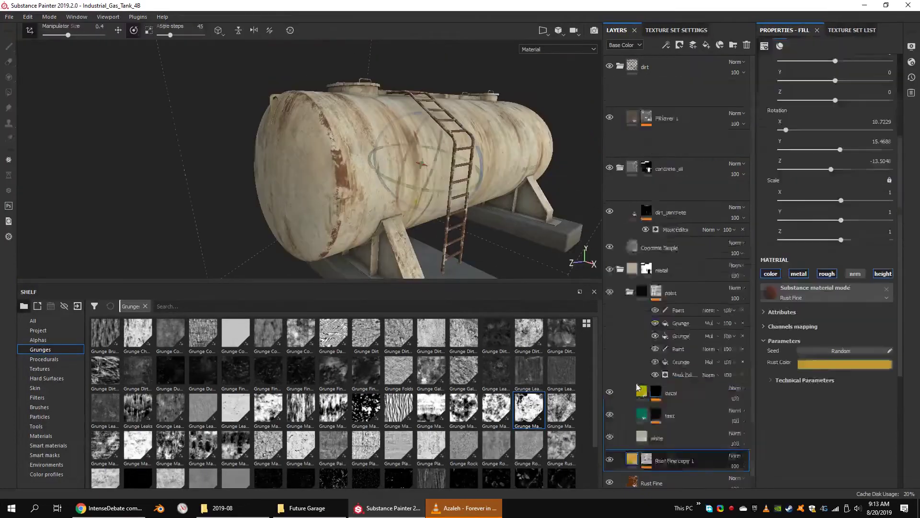
{"action": "left_click", "coordinate": [844, 362]}
{"action": "left_click_drag", "start_coordinate": [871, 458], "coordinate": [871, 460]}
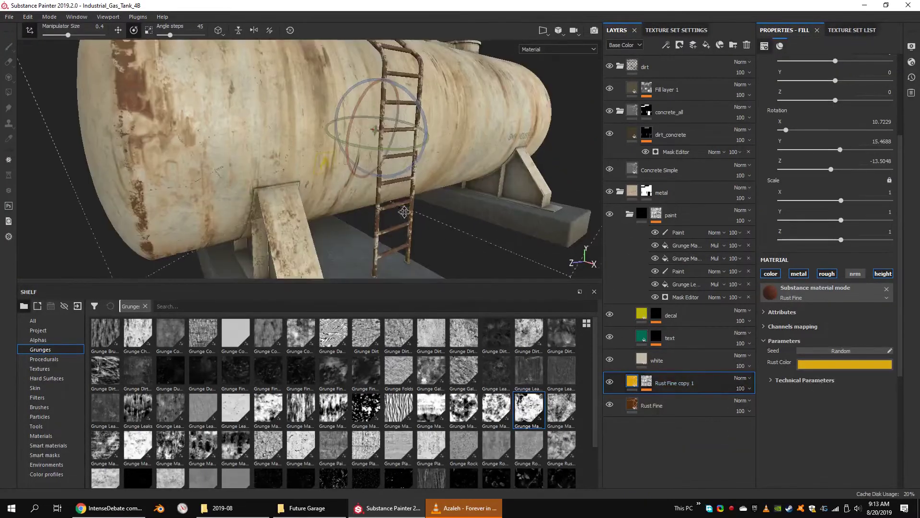
{"action": "left_click", "coordinate": [858, 394]}
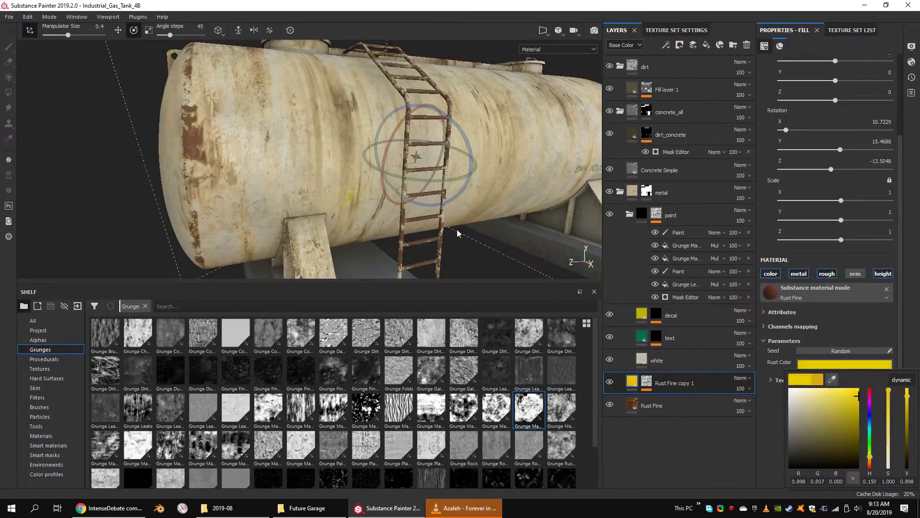
{"action": "left_click_drag", "start_coordinate": [457, 234], "coordinate": [451, 201], "text": "alt"}
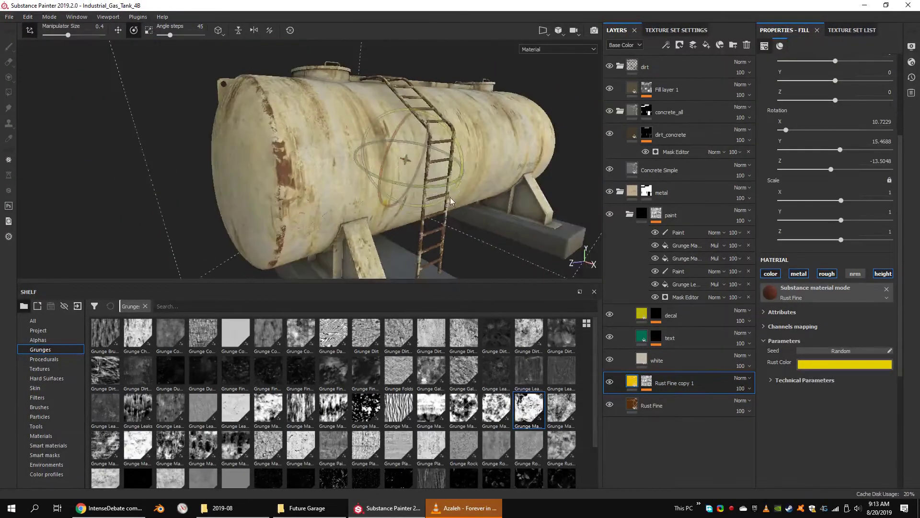
Step: Add a Levels effect to the copy's mask and lower its midtone to 0.706
{"action": "right_click", "coordinate": [646, 381]}
{"action": "left_click", "coordinate": [683, 326]}
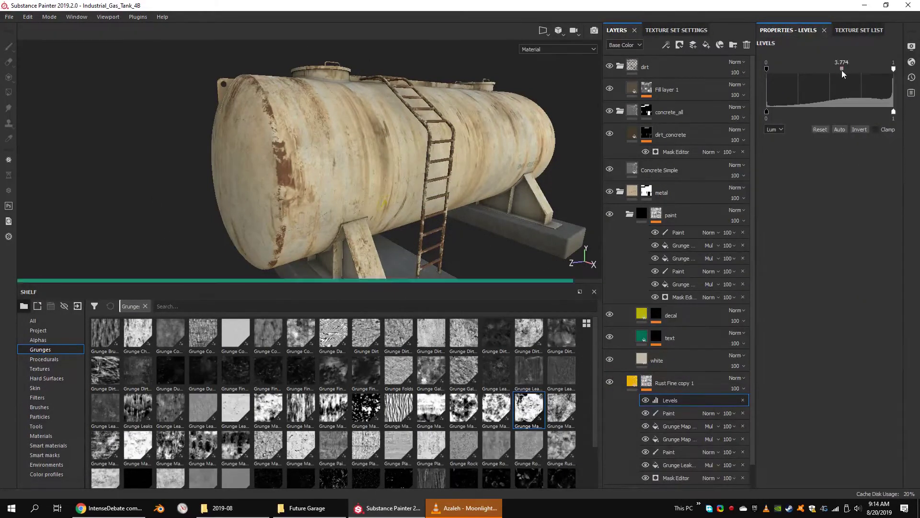
{"action": "left_click_drag", "start_coordinate": [829, 68], "coordinate": [813, 70]}
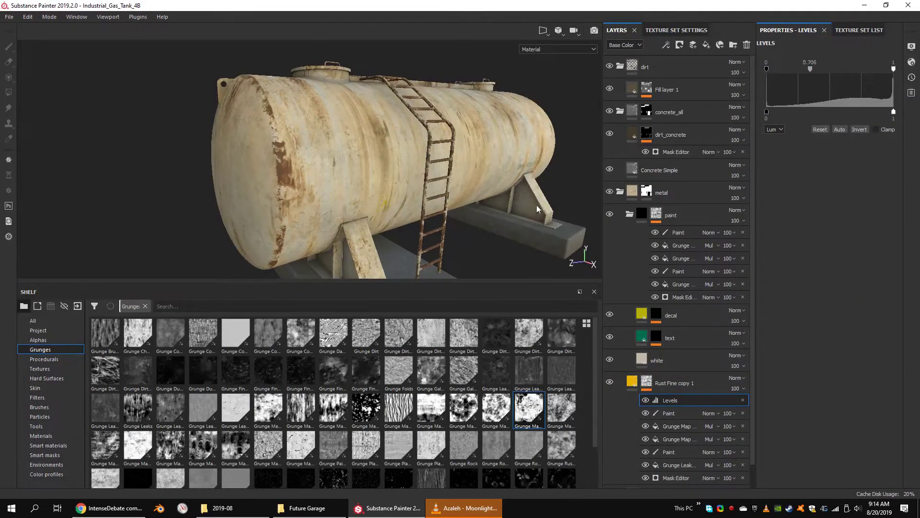
{"action": "mouse_move", "coordinate": [536, 209]}
{"action": "left_mouse_down", "text": "alt"}
{"action": "mouse_move", "coordinate": [419, 240]}
{"action": "mouse_move", "coordinate": [263, 185]}
{"action": "left_mouse_up", "text": "alt"}
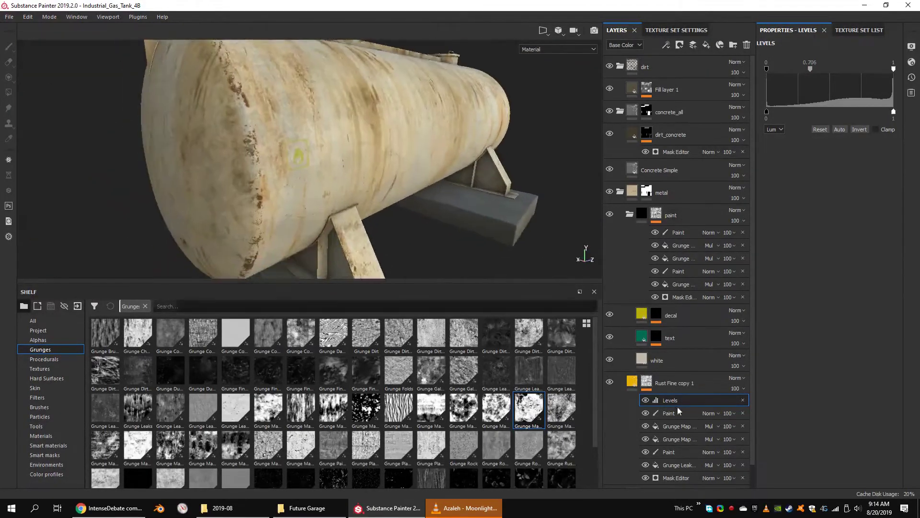
Step: Adjust the rust colour of the original Rust Fine layer
{"action": "scroll", "coordinate": [679, 411], "scroll_direction": "down", "scroll_amount": 1}
{"action": "left_click", "coordinate": [671, 472]}
{"action": "left_click", "coordinate": [844, 362]}
{"action": "left_click", "coordinate": [846, 439]}
Step: Review the copy's yellow rust and shift the original Rust Fine colour to brown-orange
{"action": "left_click", "coordinate": [671, 358]}
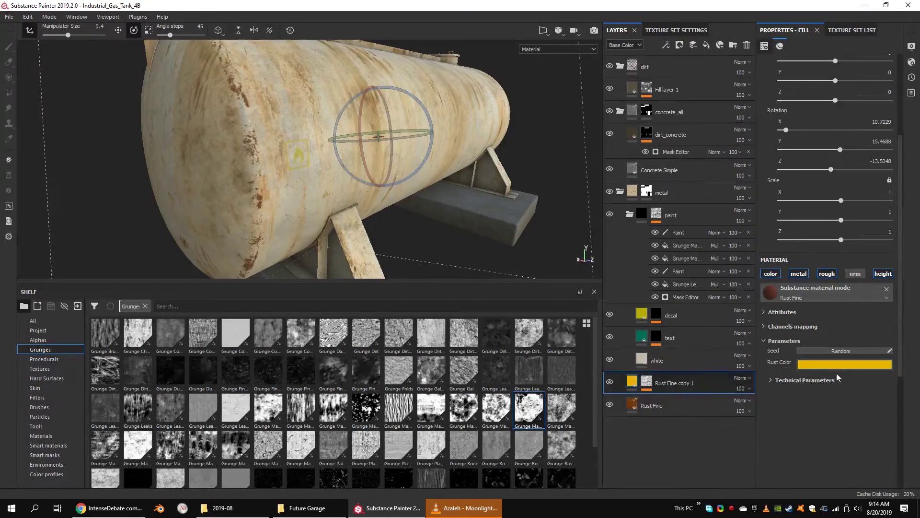
{"action": "left_click", "coordinate": [843, 362]}
{"action": "left_click_drag", "start_coordinate": [384, 167], "coordinate": [348, 165], "text": "alt"}
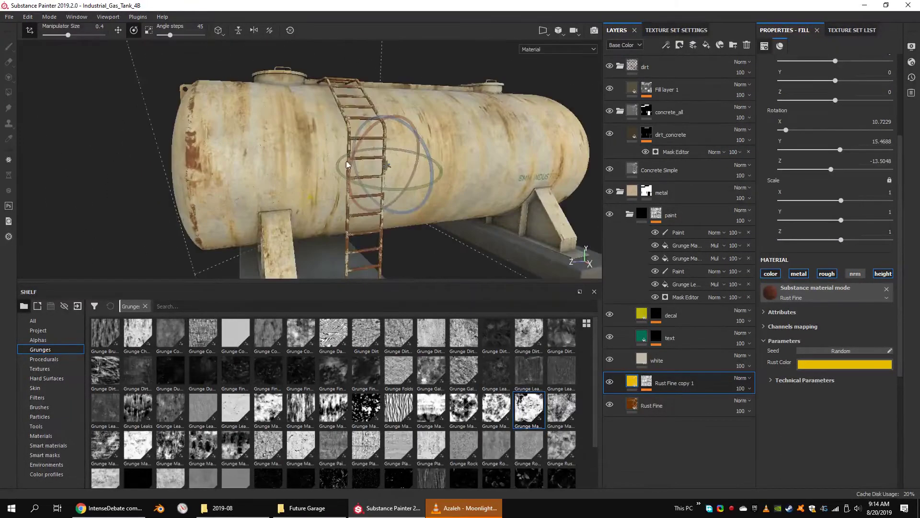
{"action": "left_click", "coordinate": [652, 405]}
{"action": "left_click", "coordinate": [844, 362]}
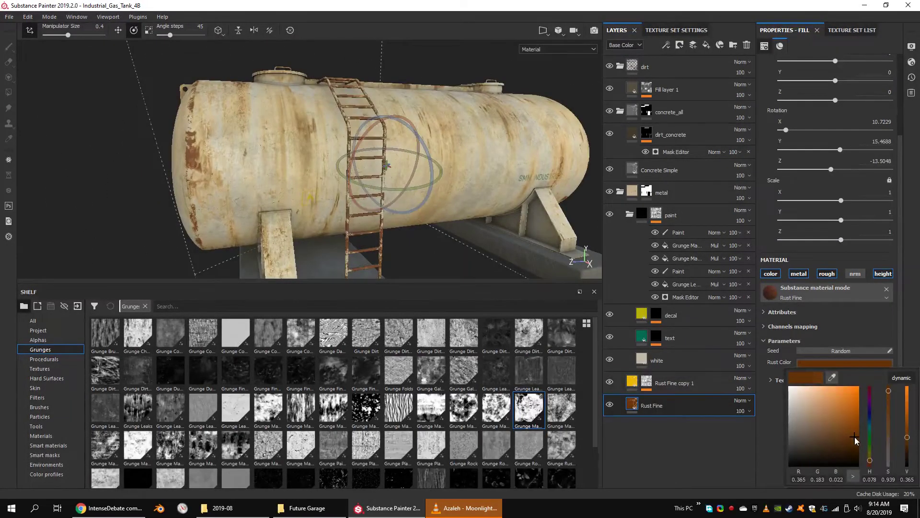
{"action": "left_click_drag", "start_coordinate": [855, 436], "coordinate": [856, 431]}
{"action": "left_click_drag", "start_coordinate": [384, 168], "coordinate": [444, 197], "text": "alt"}
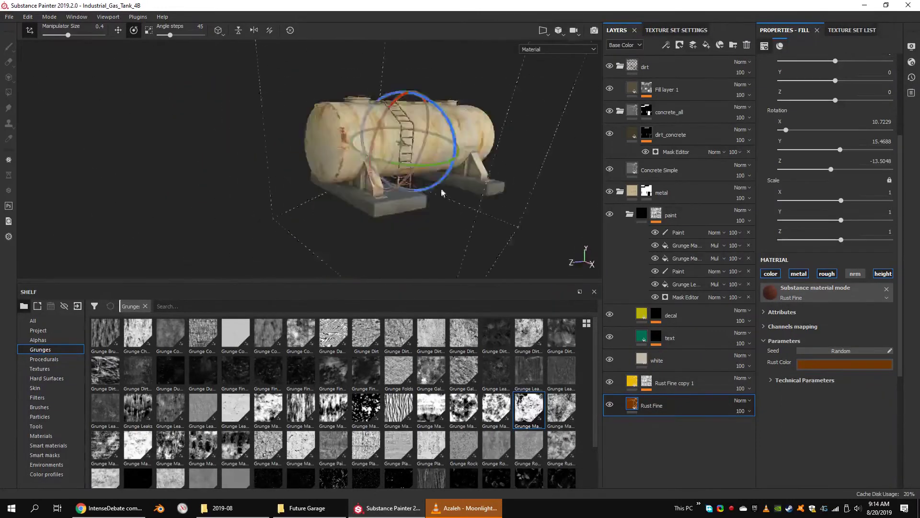
Step: Change the decal's base colour to dull olive-brown and reselect the paint group's Paint sublayer
{"action": "left_click", "coordinate": [669, 338]}
{"action": "left_click", "coordinate": [826, 141]}
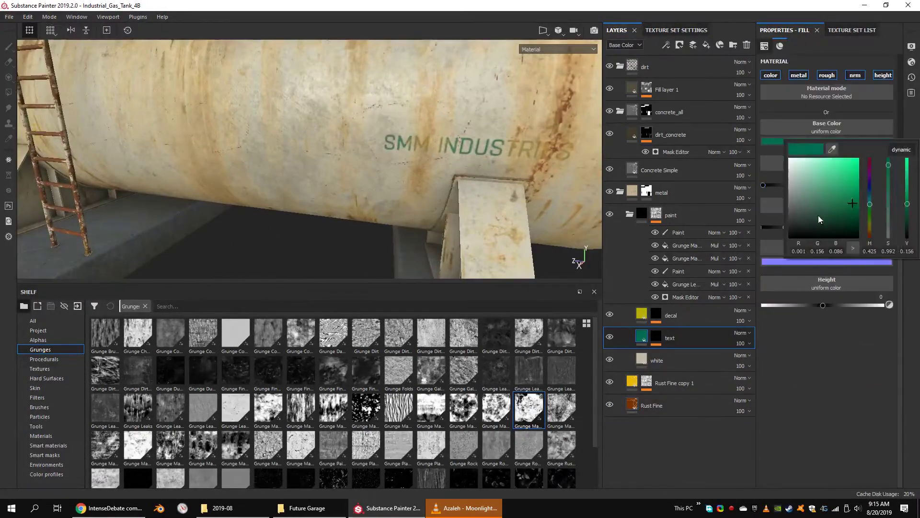
{"action": "mouse_move", "coordinate": [364, 158]}
{"action": "left_mouse_down", "text": "alt"}
{"action": "mouse_move", "coordinate": [308, 189]}
{"action": "mouse_move", "coordinate": [316, 192]}
{"action": "left_mouse_up", "text": "alt"}
{"action": "left_click", "coordinate": [670, 315]}
{"action": "left_click", "coordinate": [826, 140]}
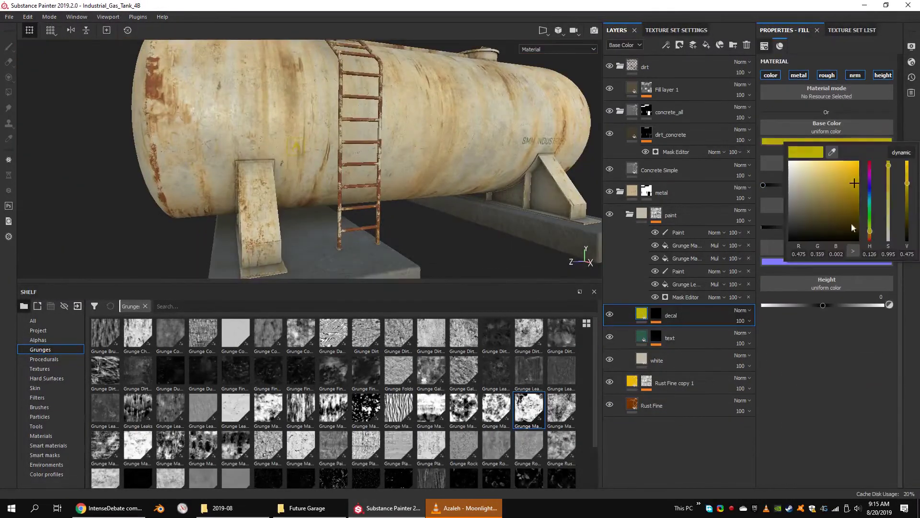
{"action": "left_click_drag", "start_coordinate": [851, 223], "coordinate": [816, 217]}
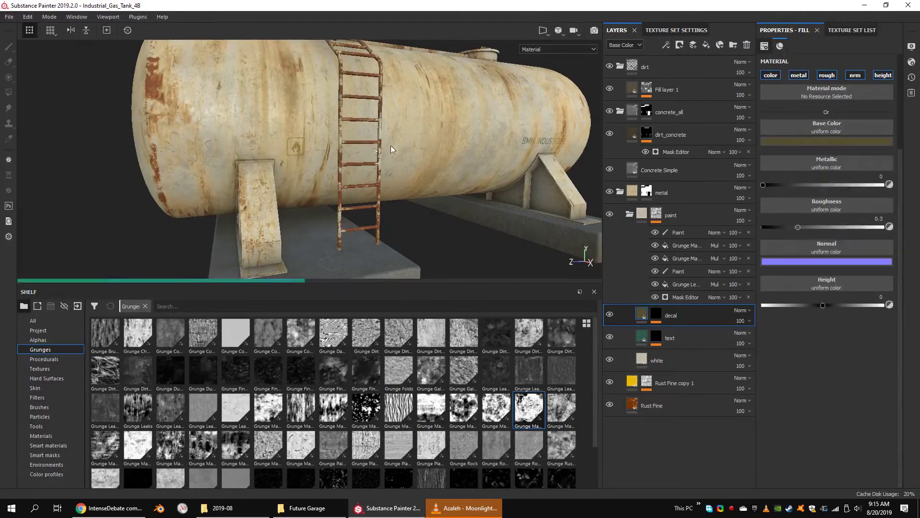
{"action": "mouse_move", "coordinate": [390, 146]}
{"action": "left_mouse_down", "text": "alt"}
{"action": "mouse_move", "coordinate": [392, 94]}
{"action": "mouse_move", "coordinate": [354, 150]}
{"action": "mouse_move", "coordinate": [393, 124]}
{"action": "left_mouse_up", "text": "alt"}
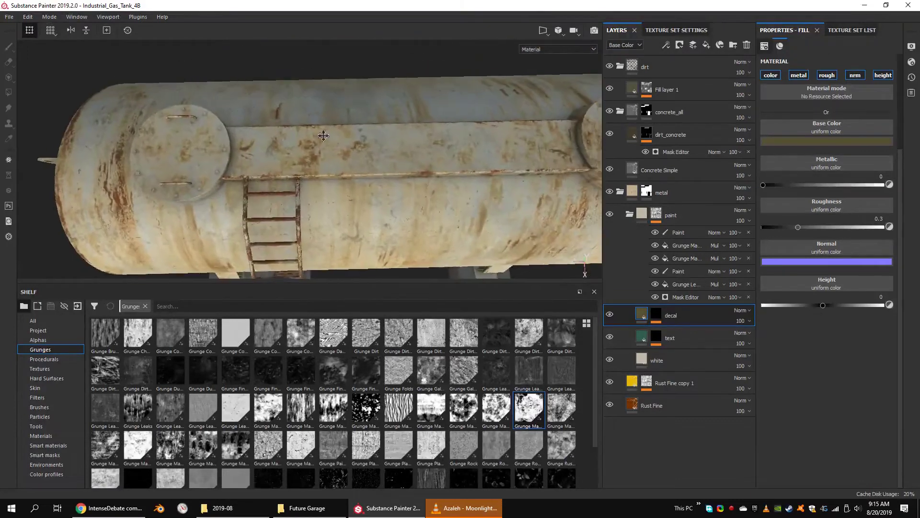
{"action": "left_click", "coordinate": [678, 232]}
{"action": "scroll", "coordinate": [452, 216], "scroll_direction": "up", "scroll_amount": 3}
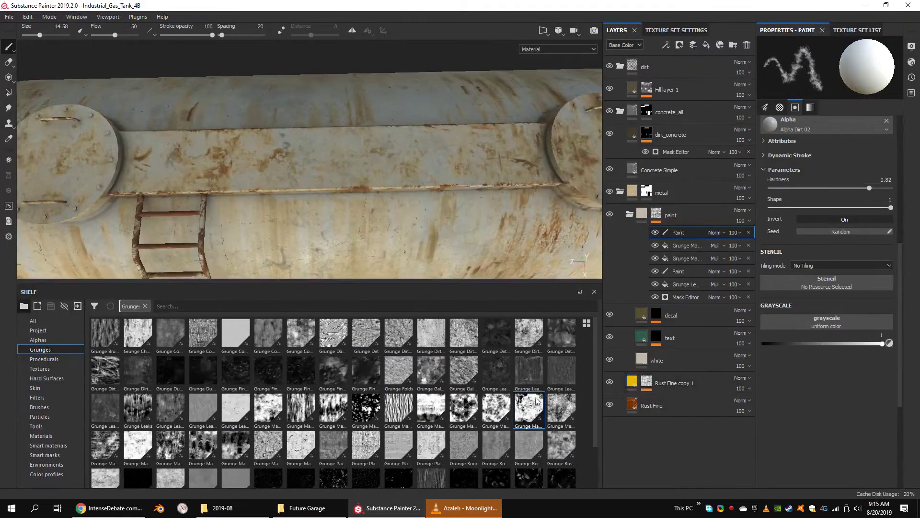
Step: Load Grunge Plaster Cracked as an inverted brush stencil with contrast 0.51
{"action": "left_click_drag", "start_coordinate": [369, 444], "coordinate": [827, 283]}
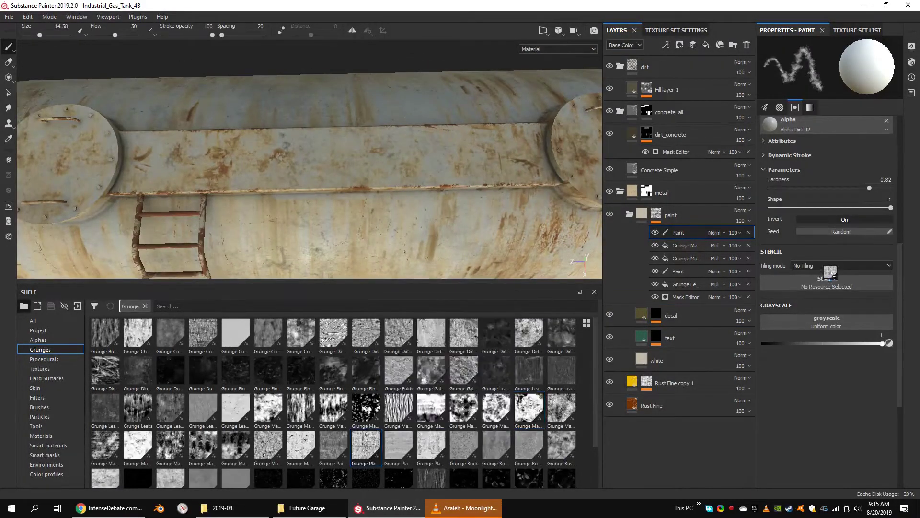
{"action": "left_click", "coordinate": [835, 376]}
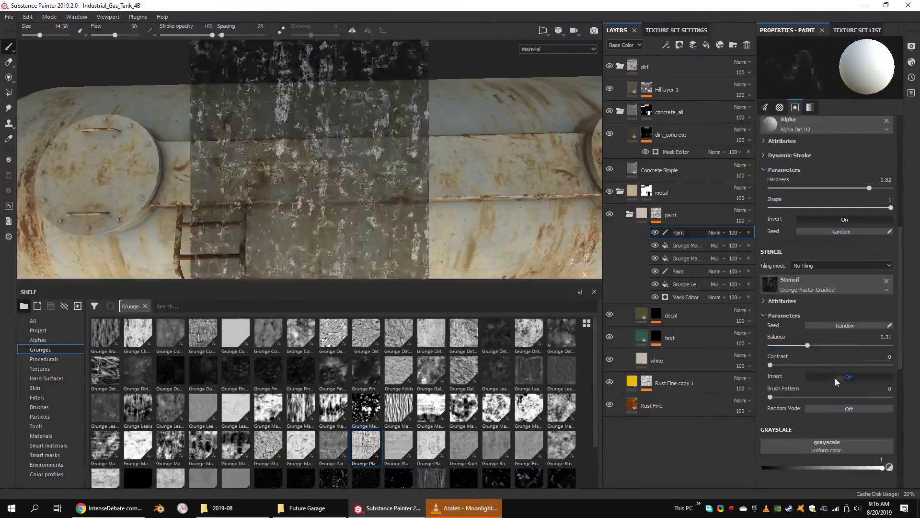
{"action": "left_click", "coordinate": [832, 365]}
{"action": "left_click_drag", "start_coordinate": [882, 468], "coordinate": [763, 468]}
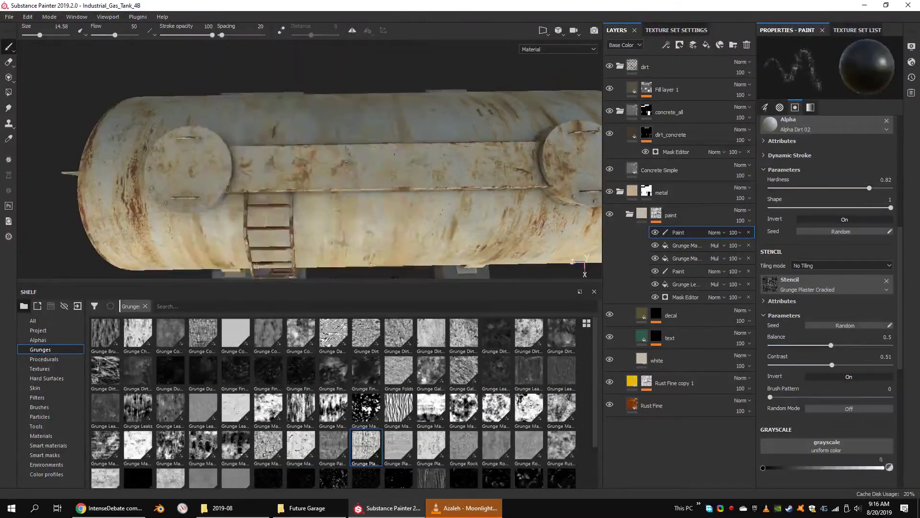
{"action": "mouse_move", "coordinate": [268, 158]}
{"action": "left_mouse_down", "text": "alt"}
{"action": "mouse_move", "coordinate": [245, 156]}
{"action": "mouse_move", "coordinate": [246, 96]}
{"action": "mouse_move", "coordinate": [283, 156]}
{"action": "mouse_move", "coordinate": [307, 144]}
{"action": "left_mouse_up", "text": "alt"}
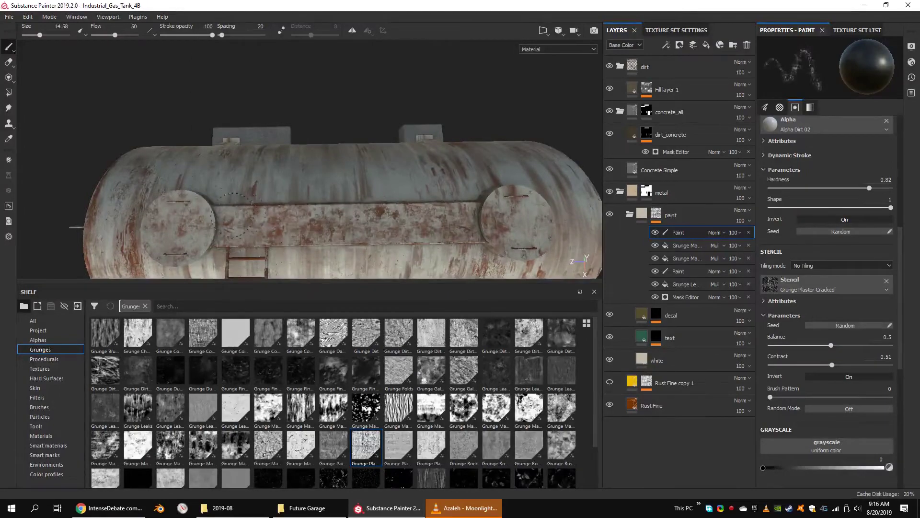
{"action": "left_click_drag", "start_coordinate": [235, 211], "coordinate": [391, 180], "text": "alt"}
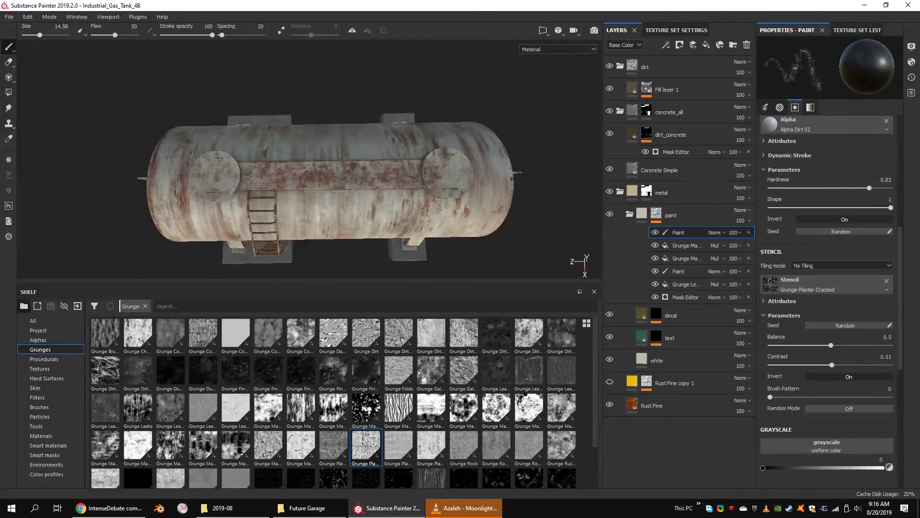
Step: Clear the brush stencil and open the Rust Fine copy 1 mask options
{"action": "left_click_drag", "start_coordinate": [336, 144], "coordinate": [287, 167], "text": "alt"}
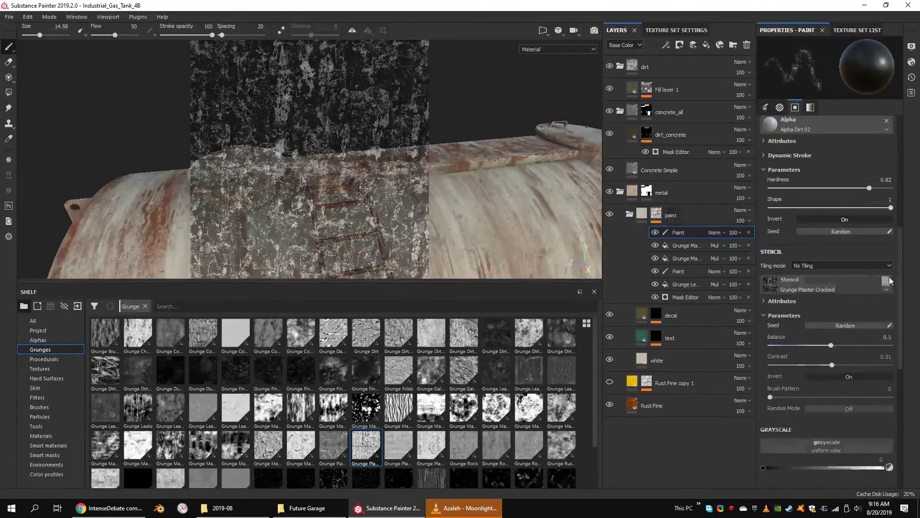
{"action": "right_click", "coordinate": [656, 213]}
{"action": "left_click", "coordinate": [681, 367]}
{"action": "right_click", "coordinate": [647, 382]}
Step: Add a Levels effect to the Rust Fine copy 1 mask with midtone around 0.798
{"action": "left_click", "coordinate": [676, 415]}
{"action": "right_click", "coordinate": [646, 383]}
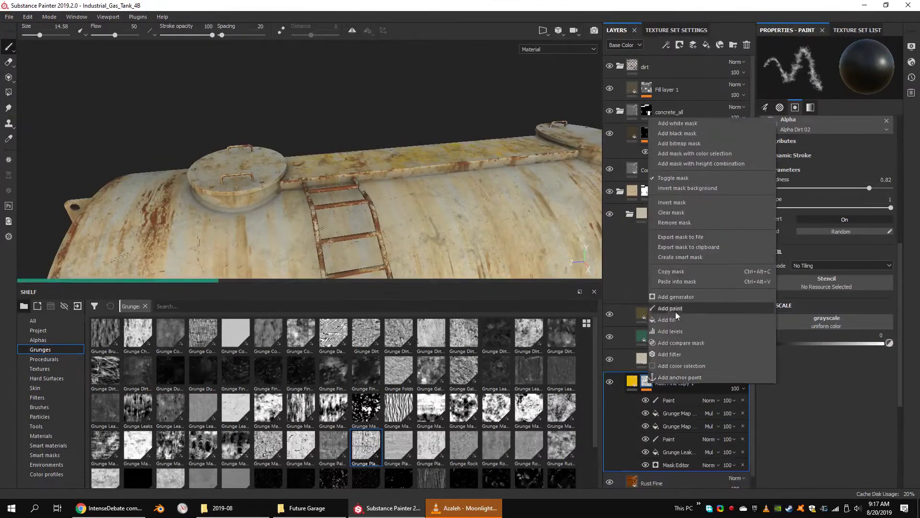
{"action": "left_click", "coordinate": [681, 330]}
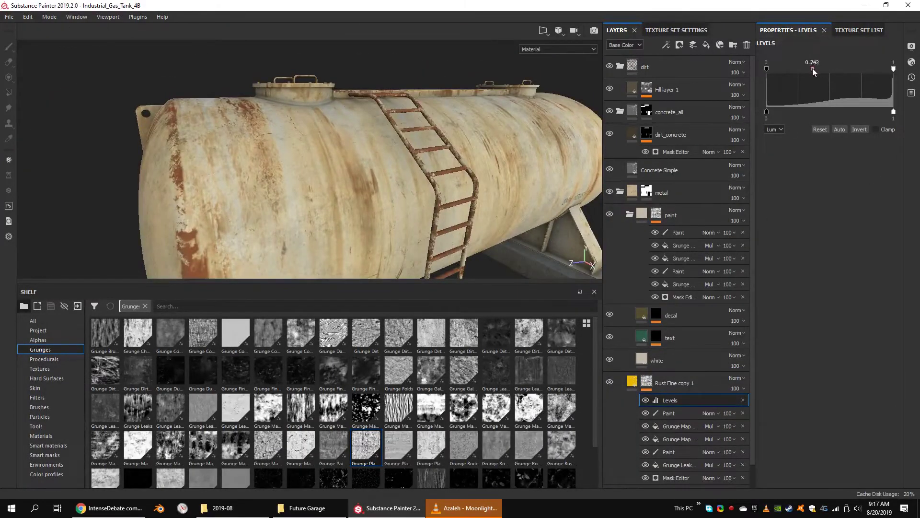
{"action": "left_click_drag", "start_coordinate": [798, 70], "coordinate": [814, 69]}
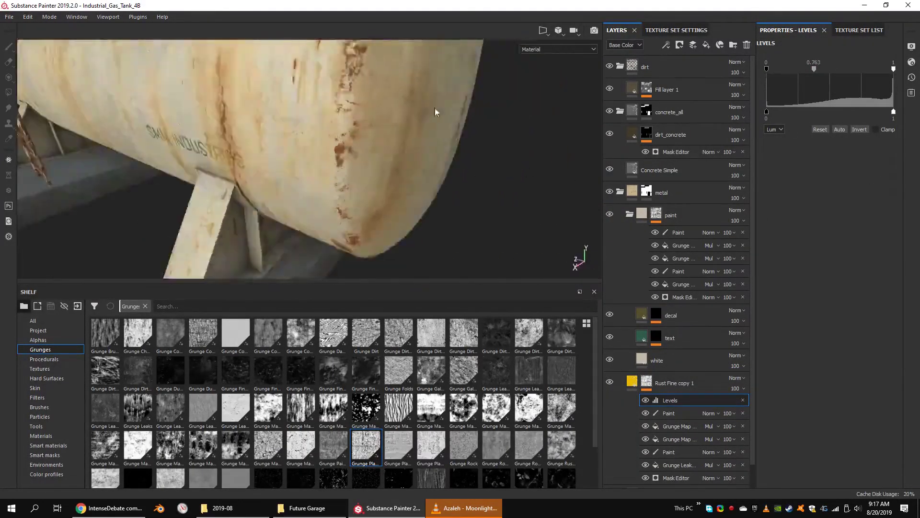
{"action": "left_click_drag", "start_coordinate": [364, 158], "coordinate": [416, 173], "text": "alt"}
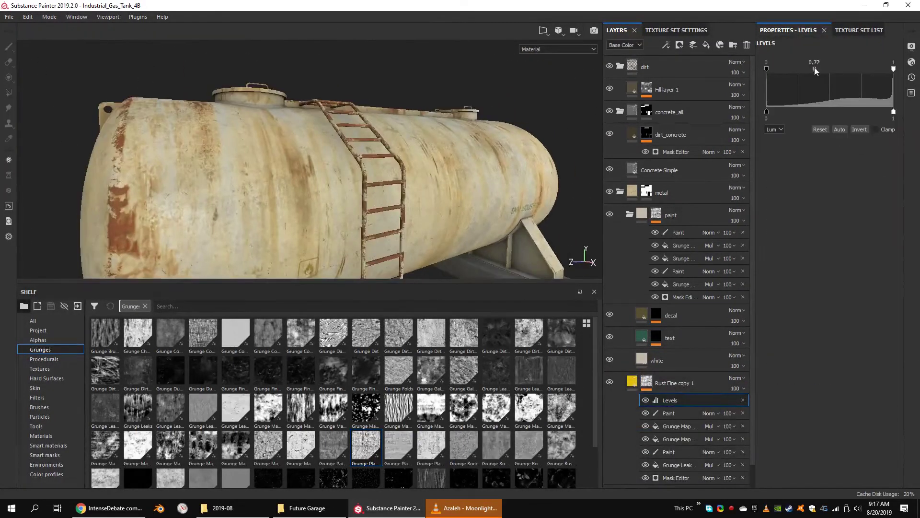
{"action": "left_click_drag", "start_coordinate": [814, 69], "coordinate": [816, 69]}
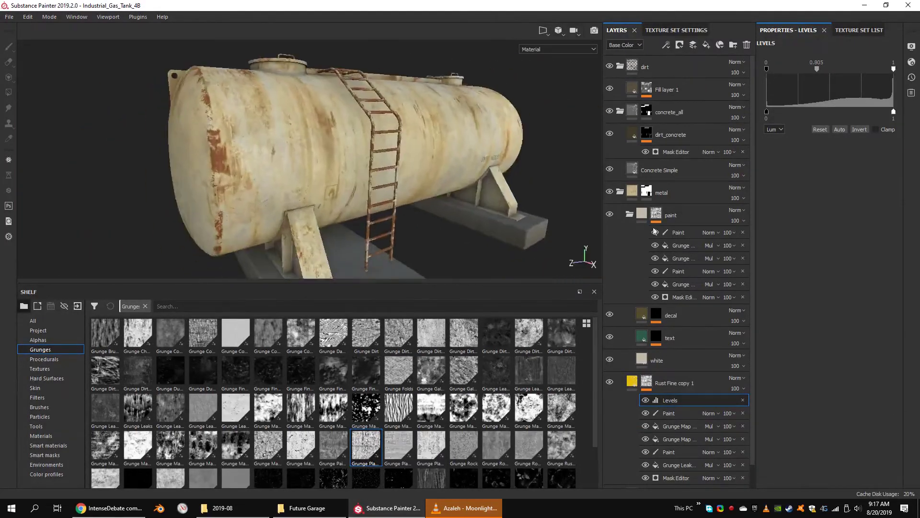
Step: Lower the global balance of the white paint wear mask generator
{"action": "left_click", "coordinate": [834, 141]}
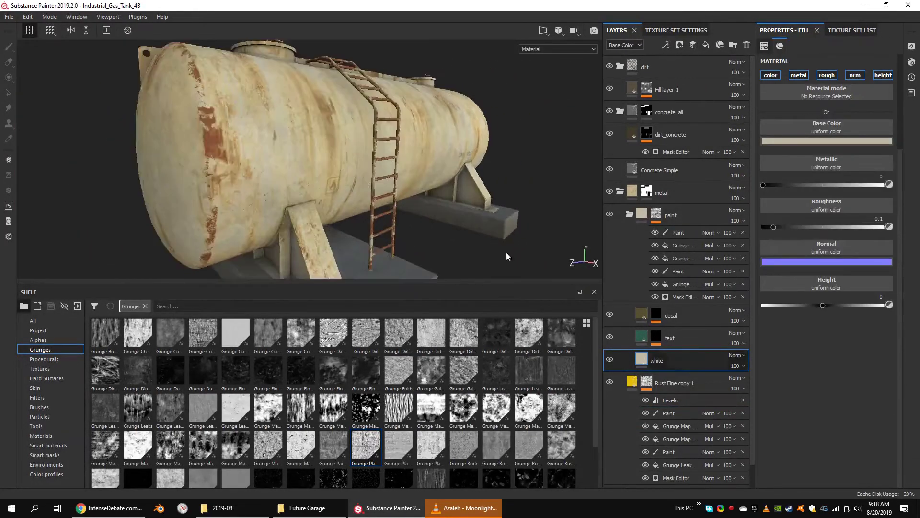
{"action": "left_click", "coordinate": [680, 273]}
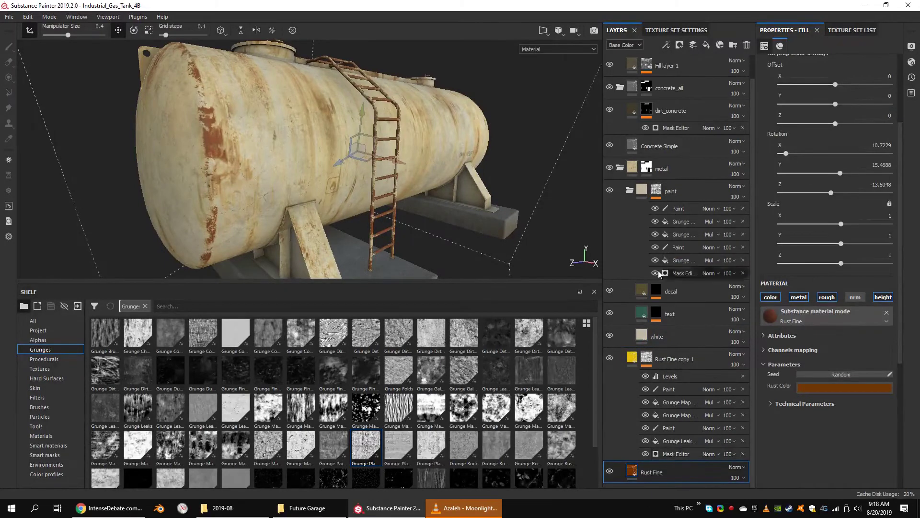
{"action": "left_click_drag", "start_coordinate": [826, 143], "coordinate": [818, 143]}
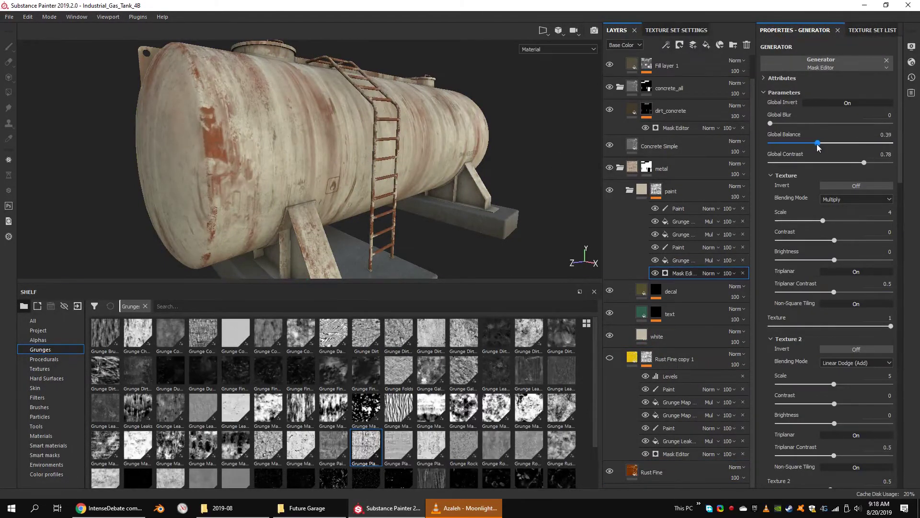
{"action": "left_click", "coordinate": [676, 453]}
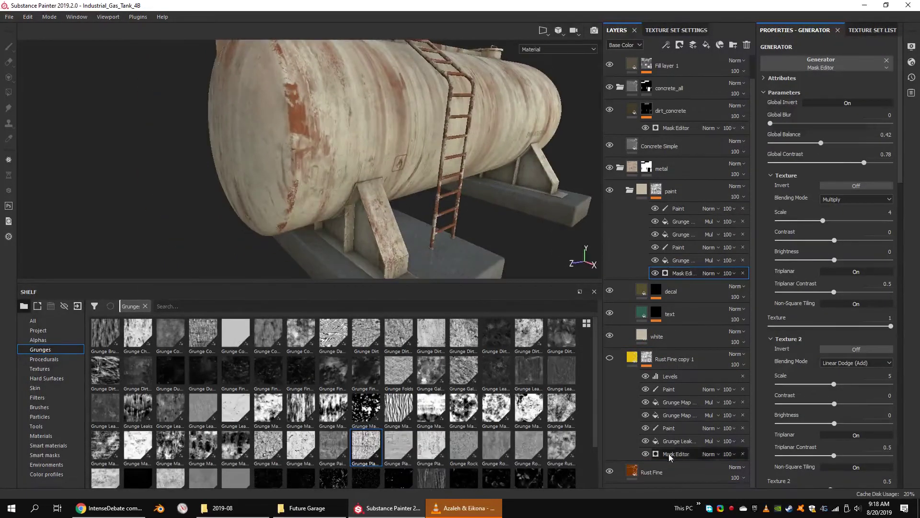
{"action": "mouse_move", "coordinate": [345, 178]}
{"action": "left_mouse_down", "text": "alt"}
{"action": "mouse_move", "coordinate": [334, 167]}
{"action": "mouse_move", "coordinate": [777, 333]}
{"action": "mouse_move", "coordinate": [681, 262]}
{"action": "left_mouse_up", "text": "alt"}
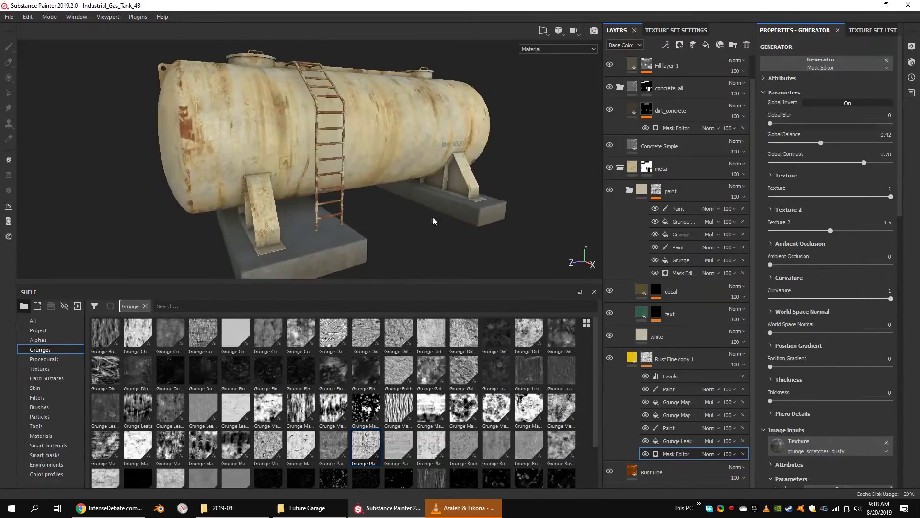
Step: Set the Grunge Map 006 fill to contrast 0.65 and balance about 0.4
{"action": "left_click", "coordinate": [681, 262]}
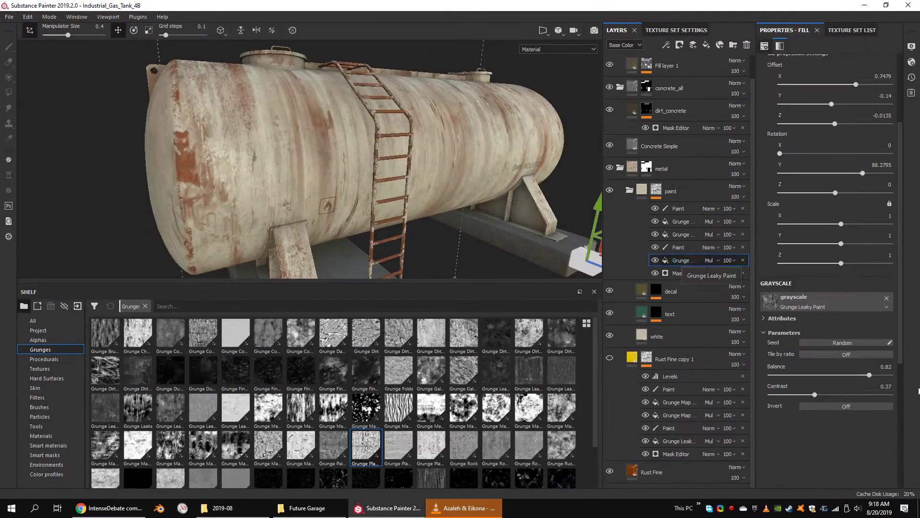
{"action": "left_click", "coordinate": [680, 237]}
{"action": "left_click_drag", "start_coordinate": [857, 400], "coordinate": [850, 396]}
{"action": "left_click_drag", "start_coordinate": [824, 375], "coordinate": [818, 377]}
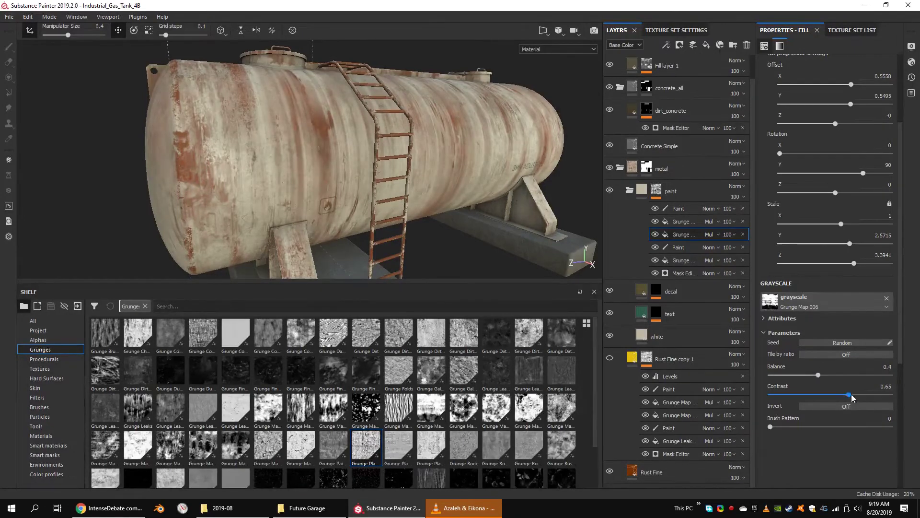
Step: Add another Levels effect to the rust mask with midtone 0.805
{"action": "right_click", "coordinate": [647, 369]}
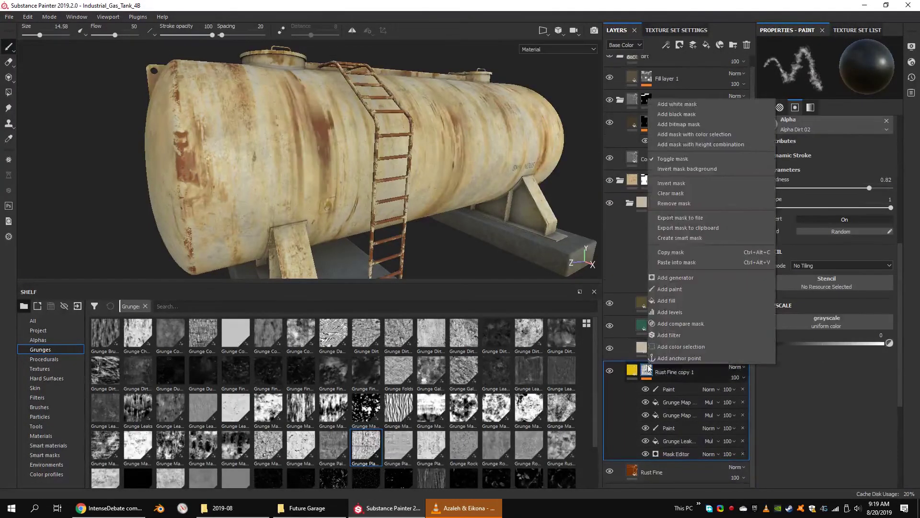
{"action": "left_click", "coordinate": [671, 312]}
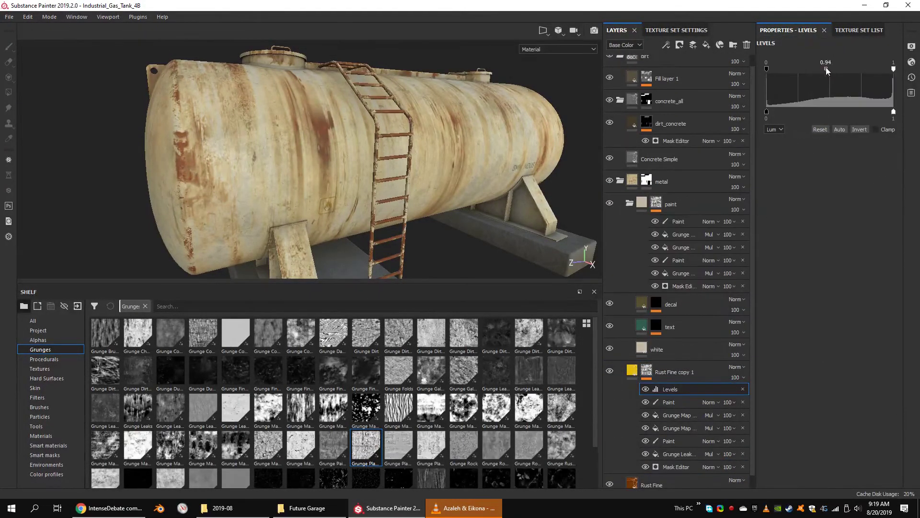
{"action": "left_click_drag", "start_coordinate": [809, 70], "coordinate": [817, 70]}
{"action": "mouse_move", "coordinate": [489, 156]}
{"action": "left_mouse_down", "text": "alt"}
{"action": "mouse_move", "coordinate": [376, 160]}
{"action": "mouse_move", "coordinate": [487, 189]}
{"action": "left_mouse_up", "text": "alt"}
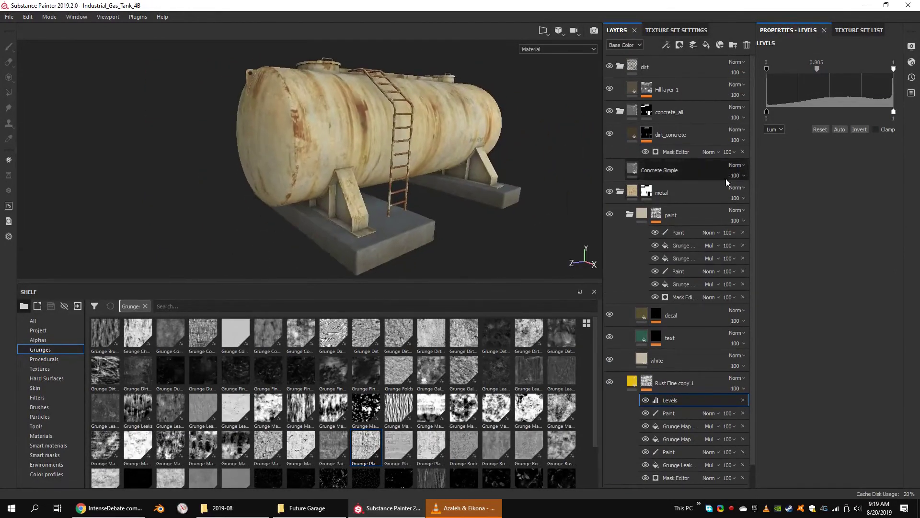
Step: Review Fill layer 1's settings and save the project
{"action": "left_click", "coordinate": [666, 89]}
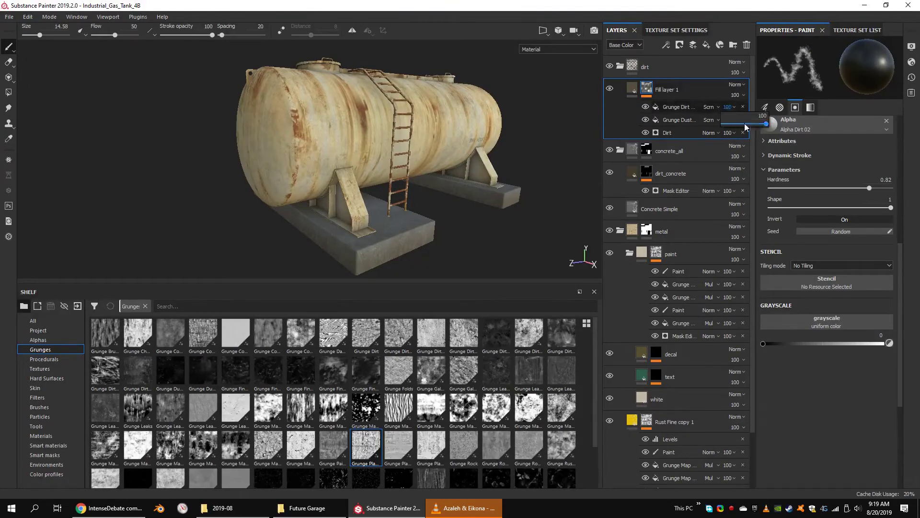
{"action": "left_click", "coordinate": [631, 90]}
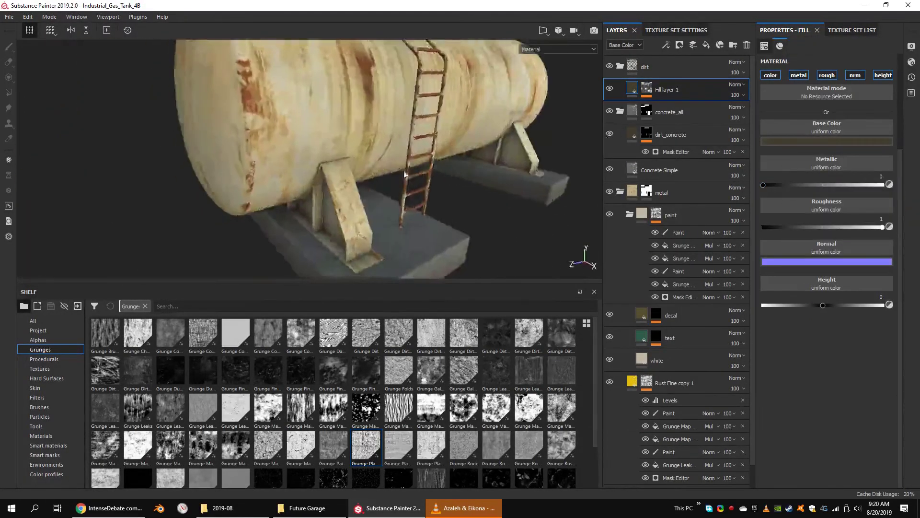
{"action": "key", "text": "ctrl+s"}
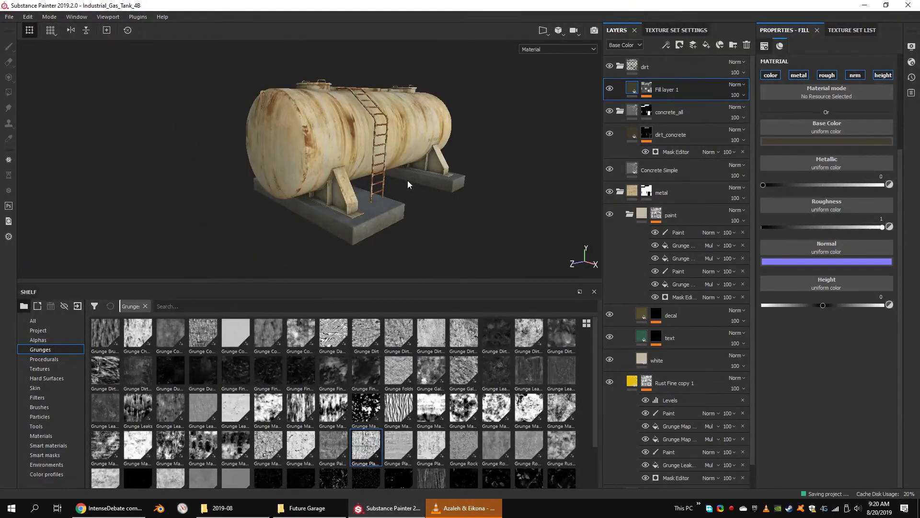
{"action": "left_click", "coordinate": [595, 32]}
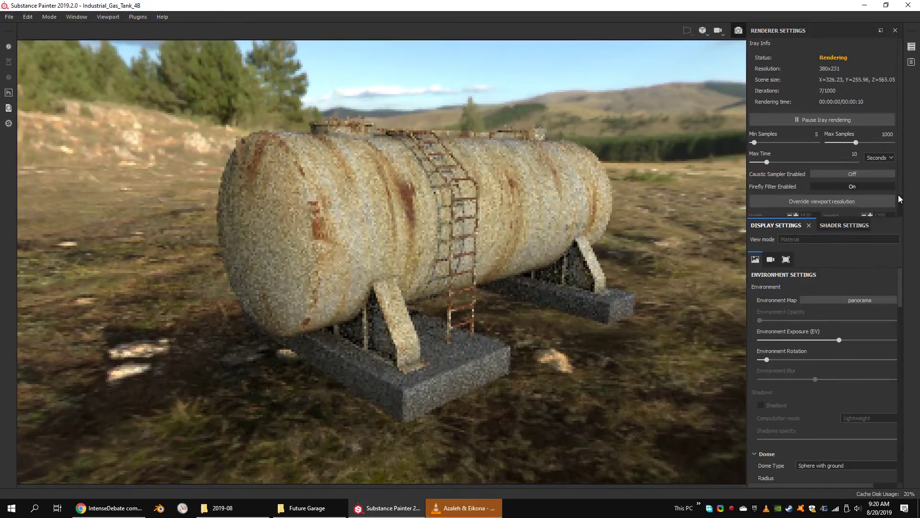
Step: Adjust the Display Settings for the Iray render of the tank
{"action": "left_click_drag", "start_coordinate": [900, 287], "coordinate": [910, 312]}
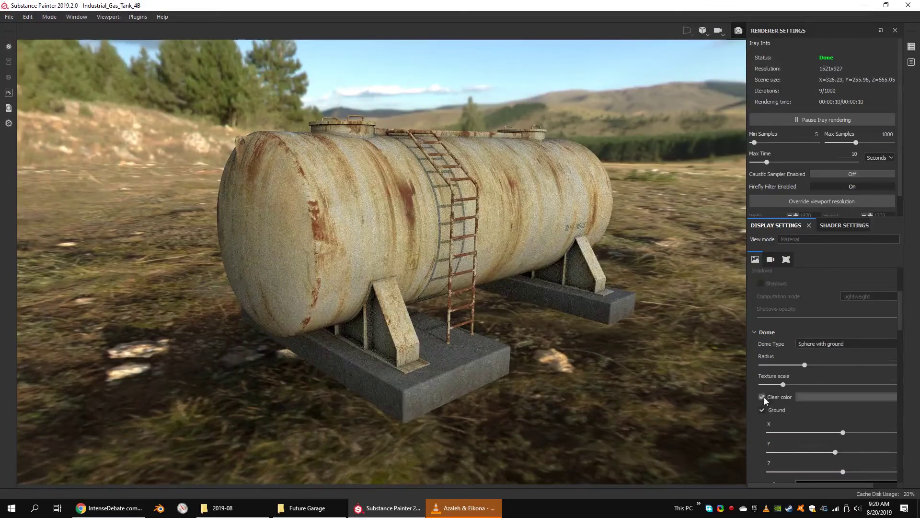